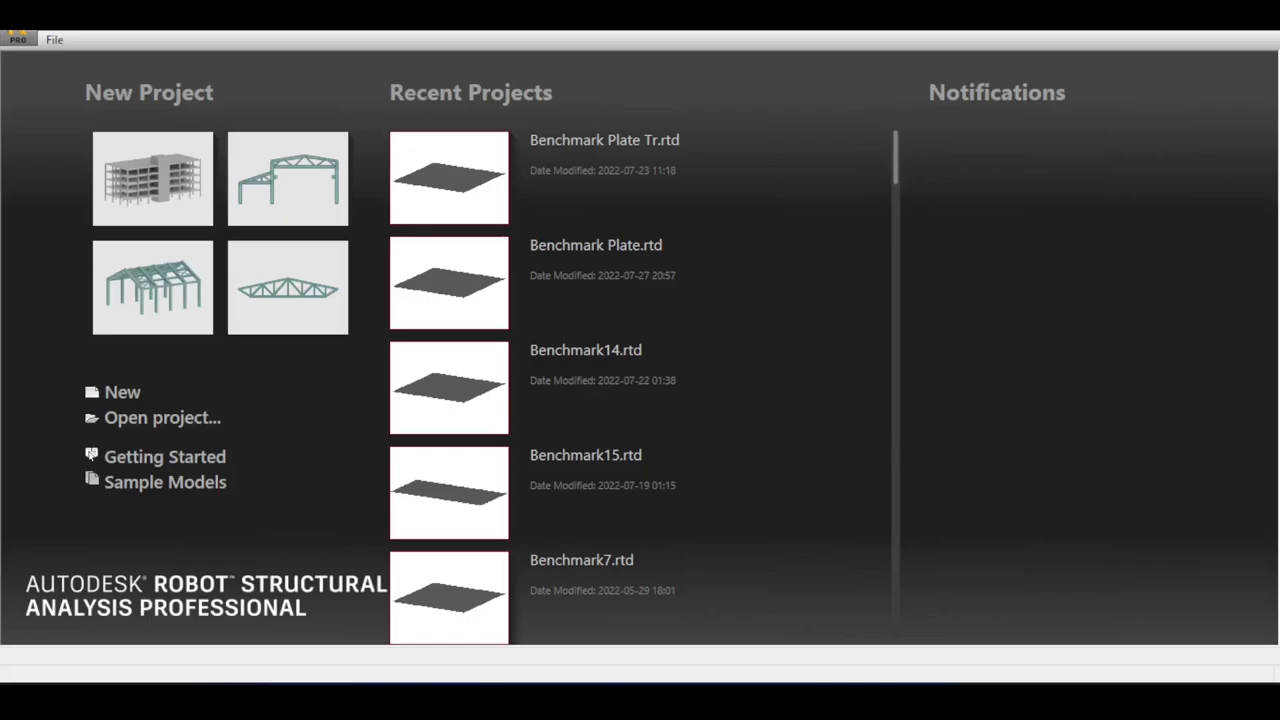
# Create a new building design project and define X structural axes at 0 m and 15 m.
pyautogui.click(183, 190)
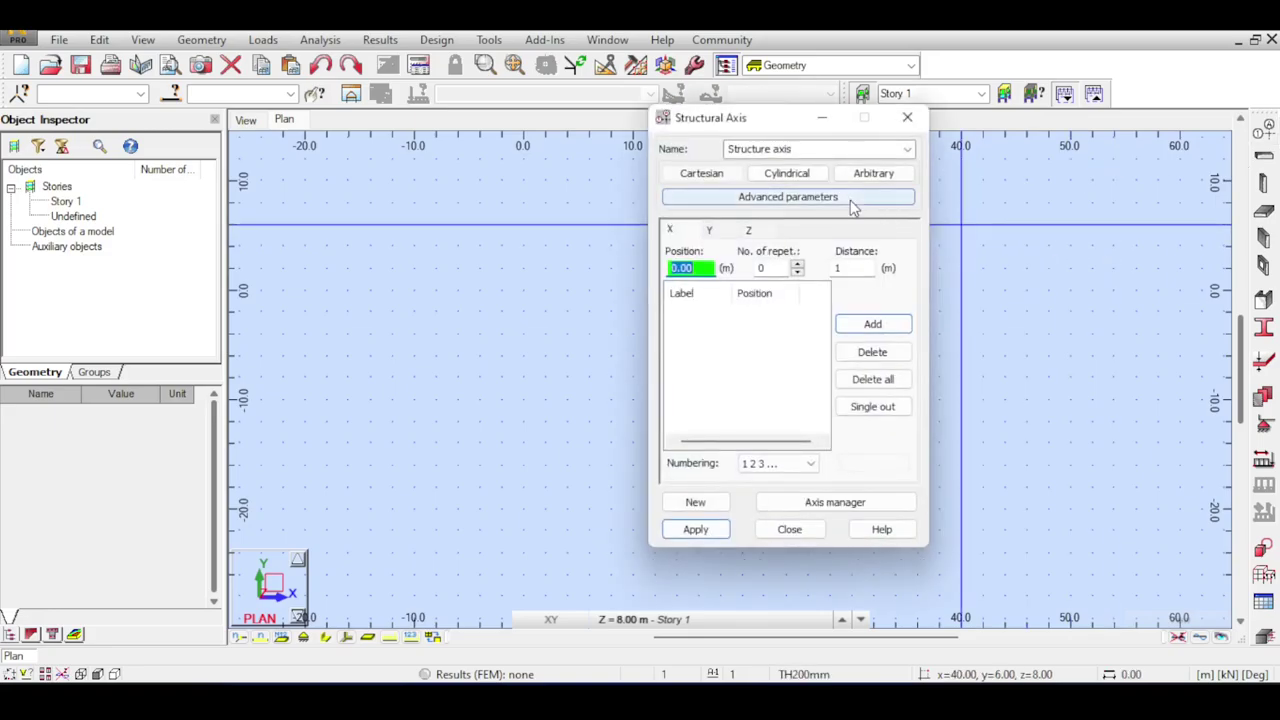
pyautogui.click(710, 270)
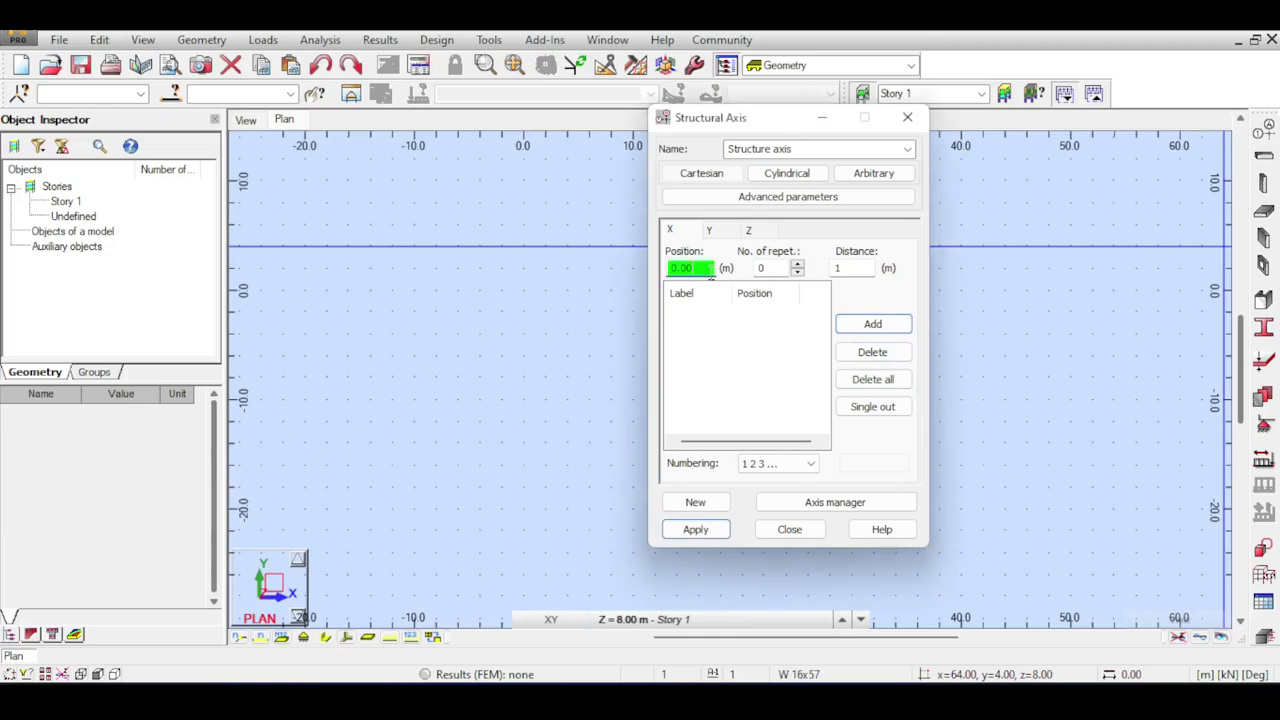
pyautogui.doubleClick(710, 268)
pyautogui.press('Return')
pyautogui.write('15')
pyautogui.press('Return')
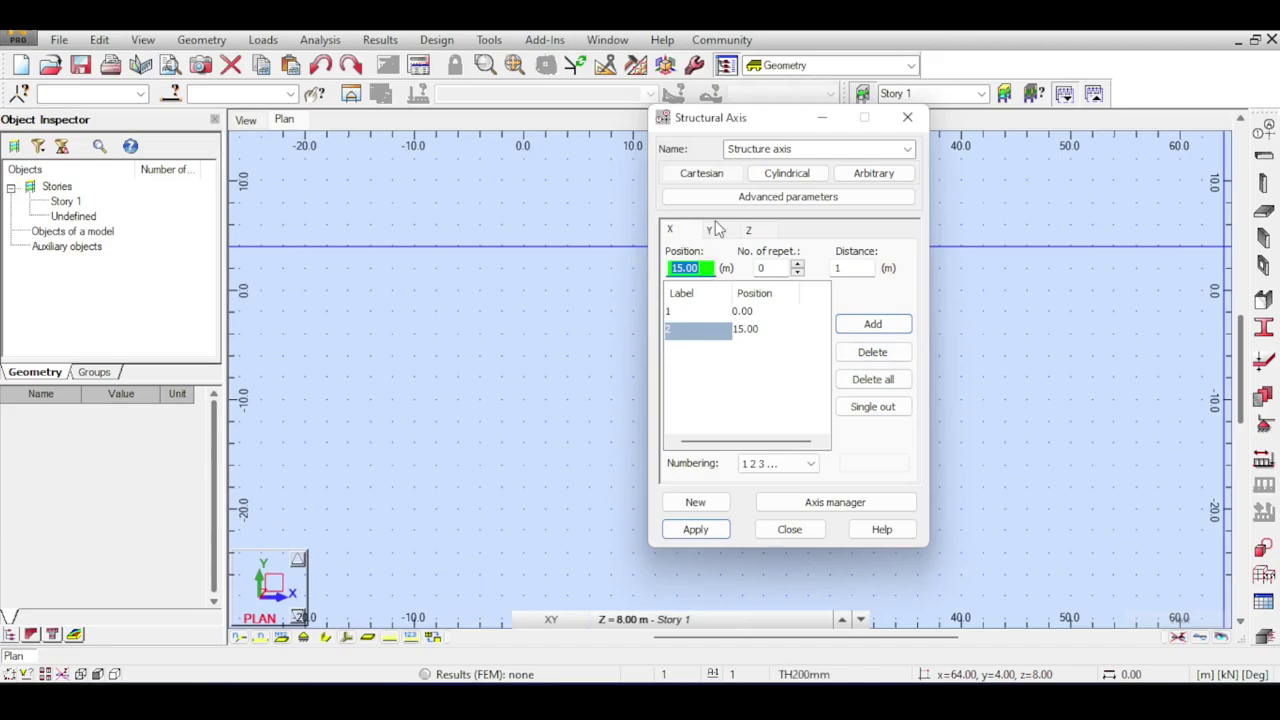
# Define the Y structural axes from 0 m with 5 repetitions at 5 m spacing and apply the grid.
pyautogui.click(716, 229)
pyautogui.click(782, 272)
pyautogui.write('5')
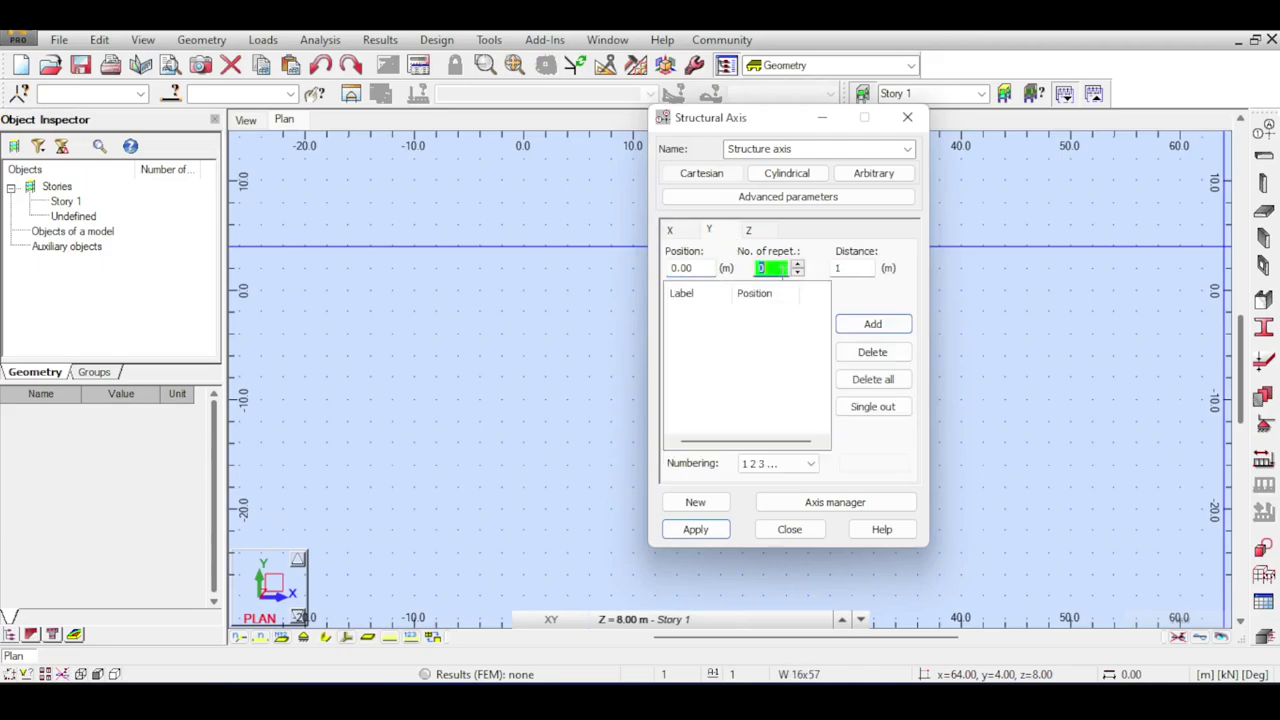
pyautogui.click(842, 268)
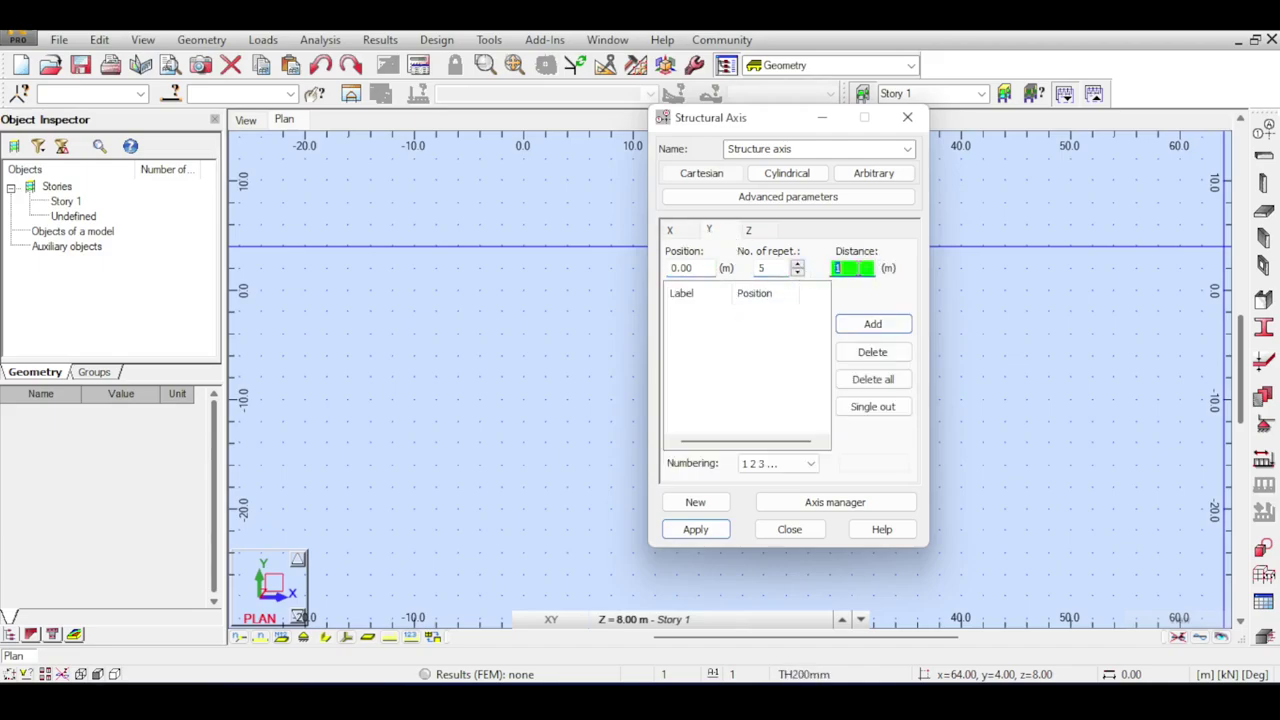
pyautogui.write('5')
pyautogui.click(901, 328)
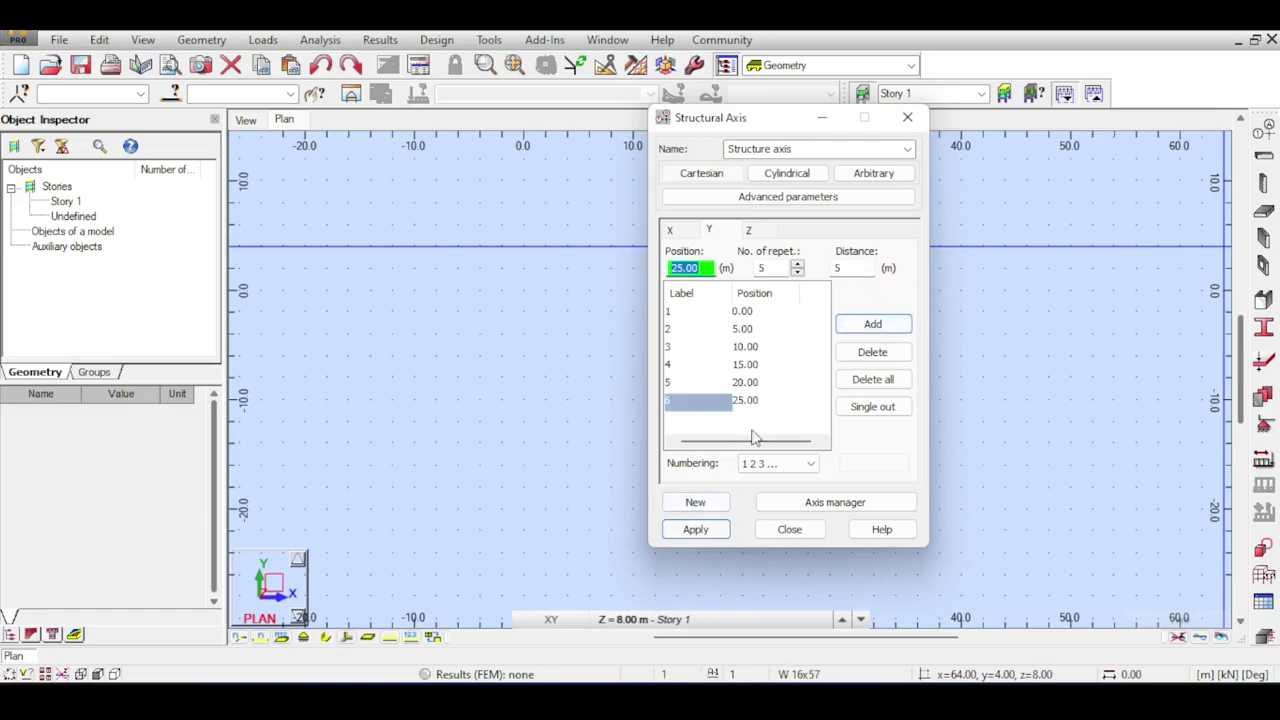
pyautogui.click(697, 529)
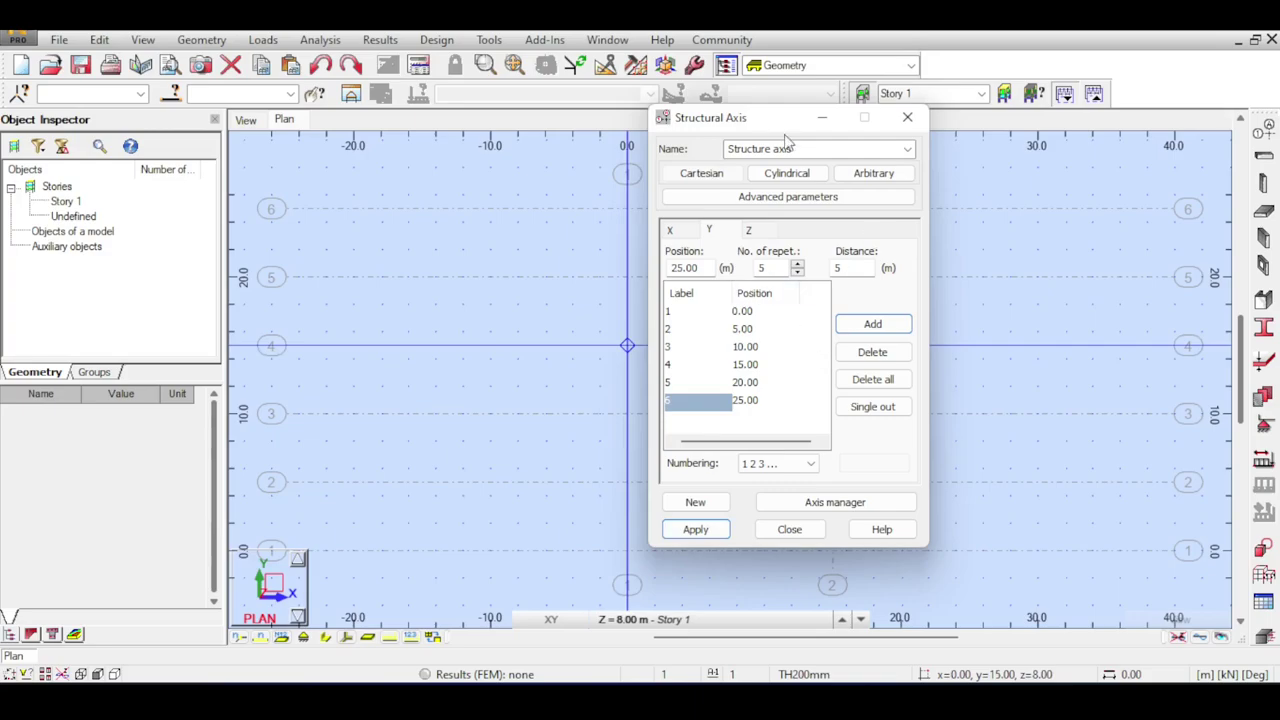
# Check the story levels listed in the Z axis definition and close the structural axis definition.
pyautogui.moveTo(790, 117); pyautogui.dragTo(375, 91)
pyautogui.click(341, 207)
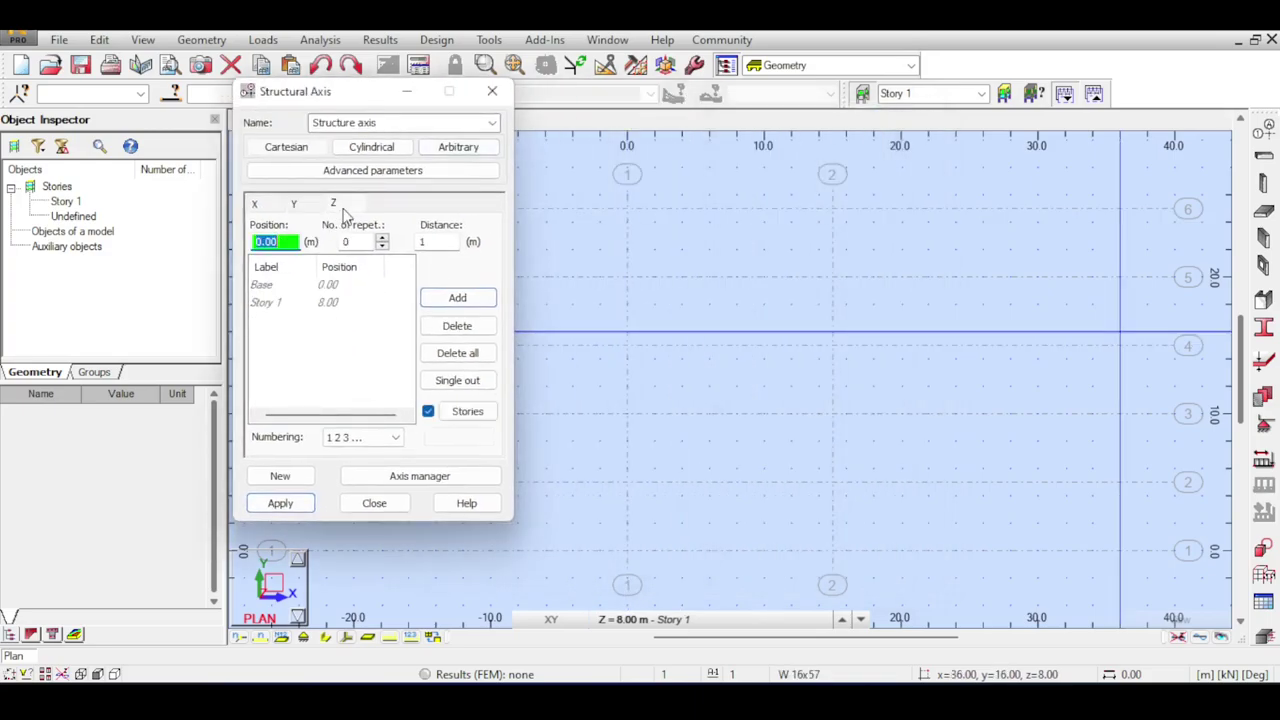
pyautogui.click(262, 301)
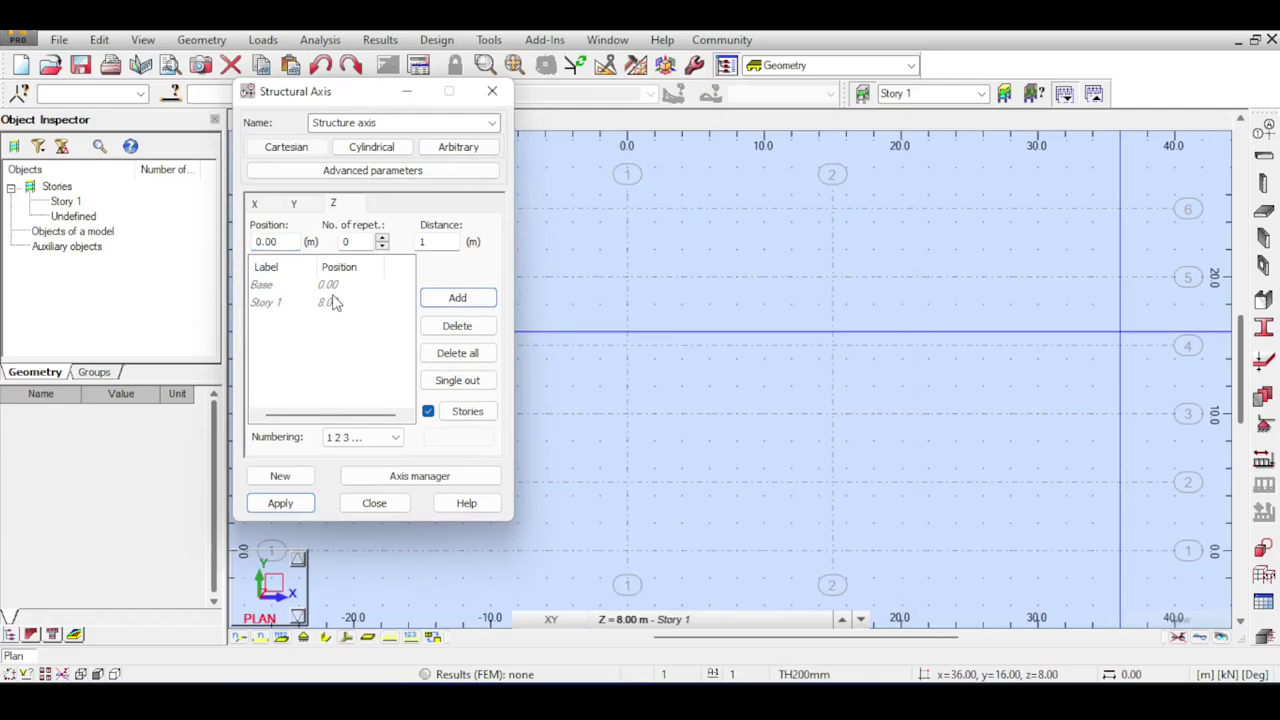
pyautogui.click(491, 92)
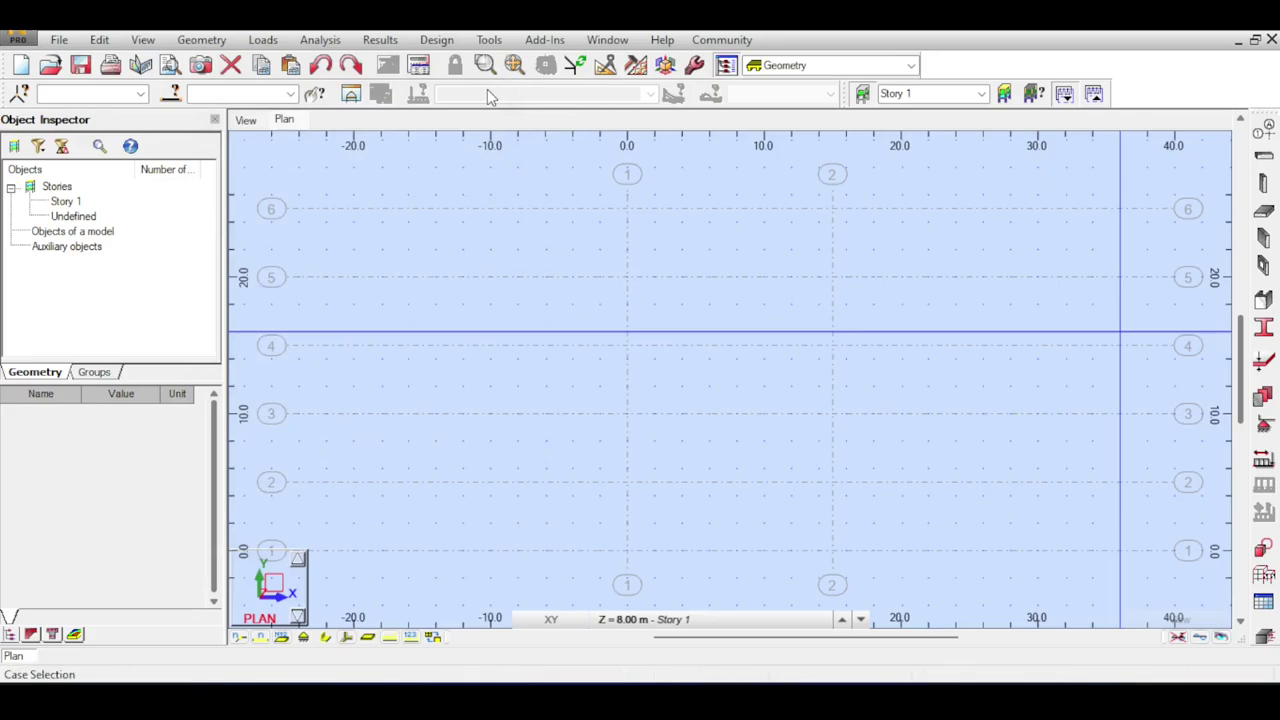
# Replace the existing story with a single story whose top level is 5 m.
pyautogui.click(1021, 89)
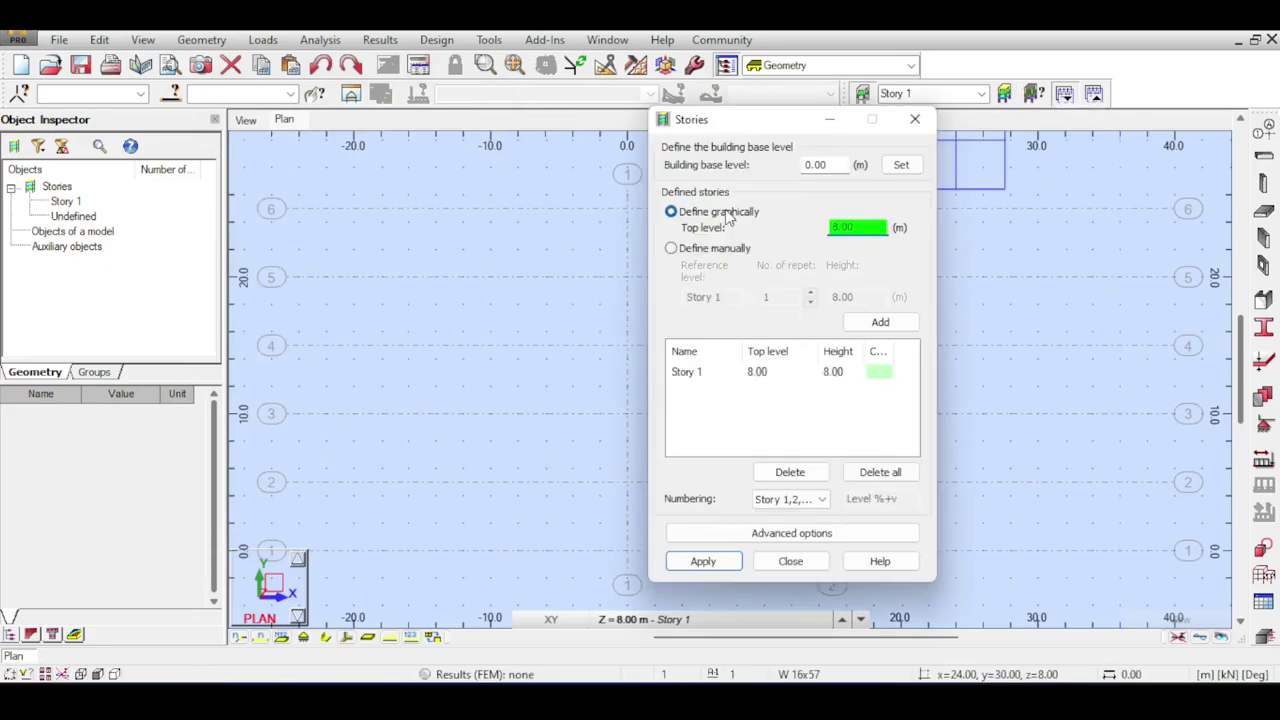
pyautogui.click(893, 477)
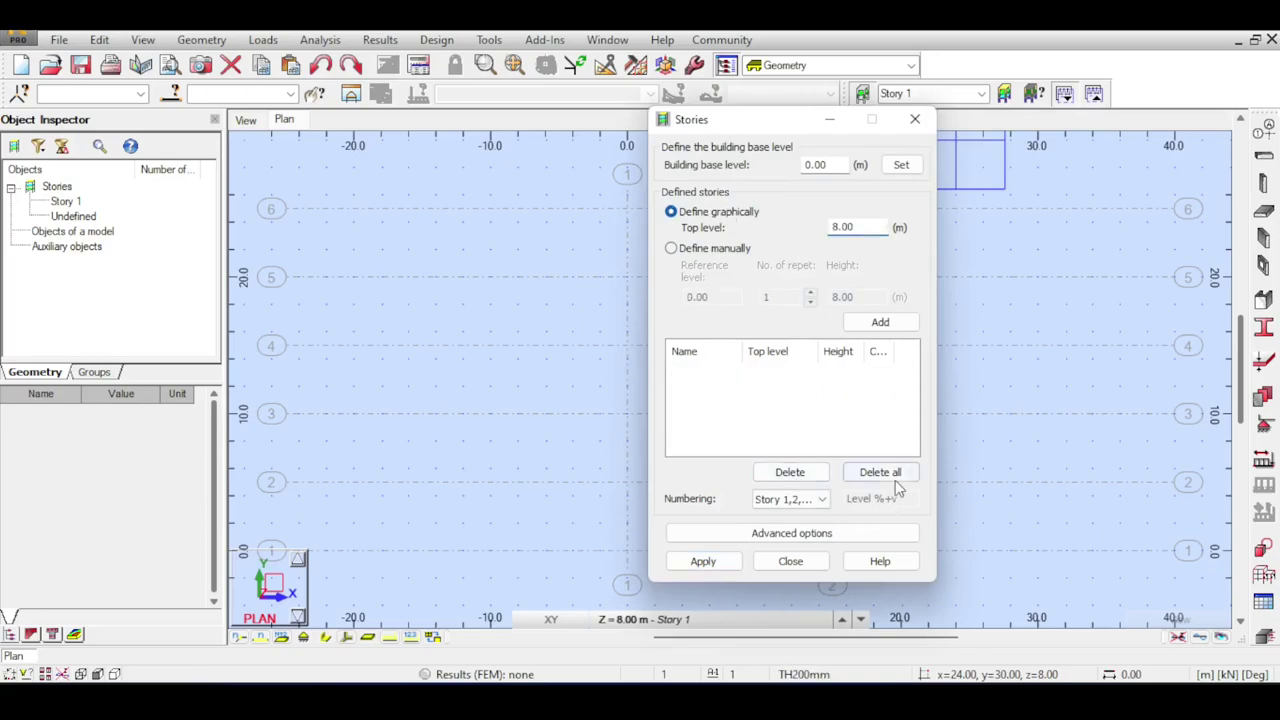
pyautogui.click(858, 228)
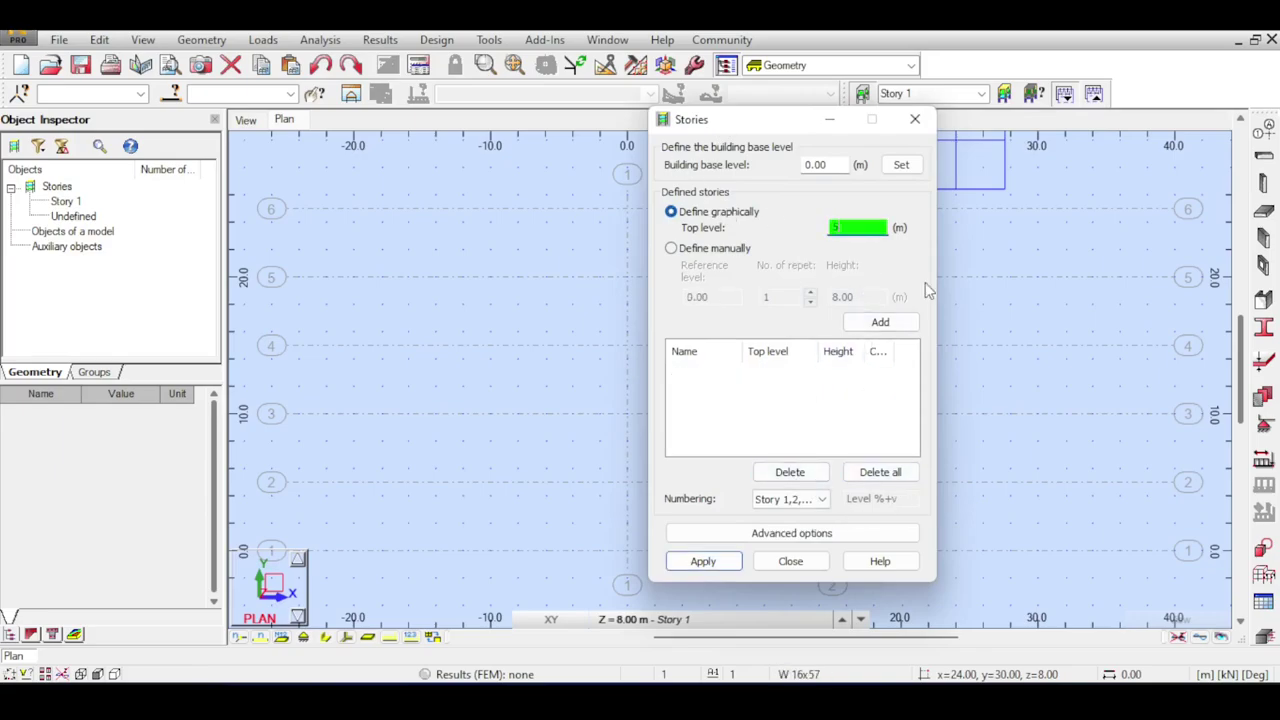
pyautogui.write('5')
pyautogui.click(900, 322)
pyautogui.click(703, 561)
pyautogui.click(790, 561)
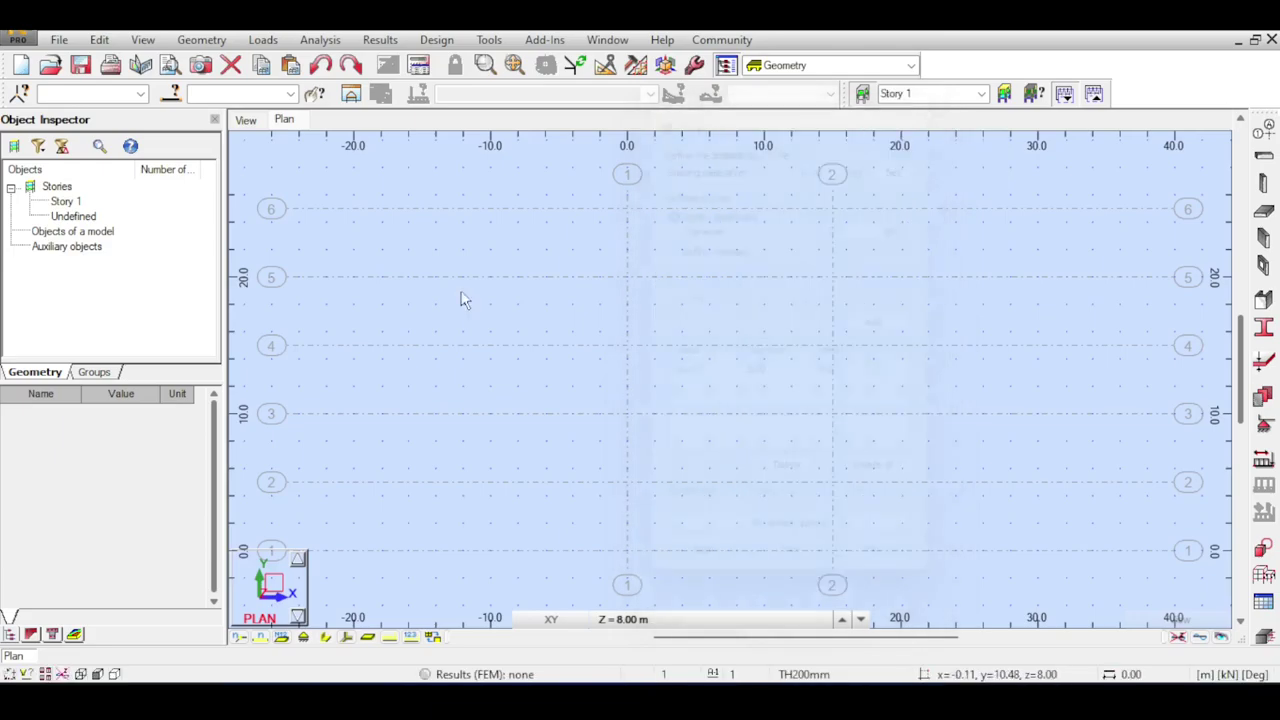
# Switch to the 3D view and open the column definition, keeping the steel column W 16x57 section.
pyautogui.click(245, 119)
pyautogui.scroll(7, 838, 290)
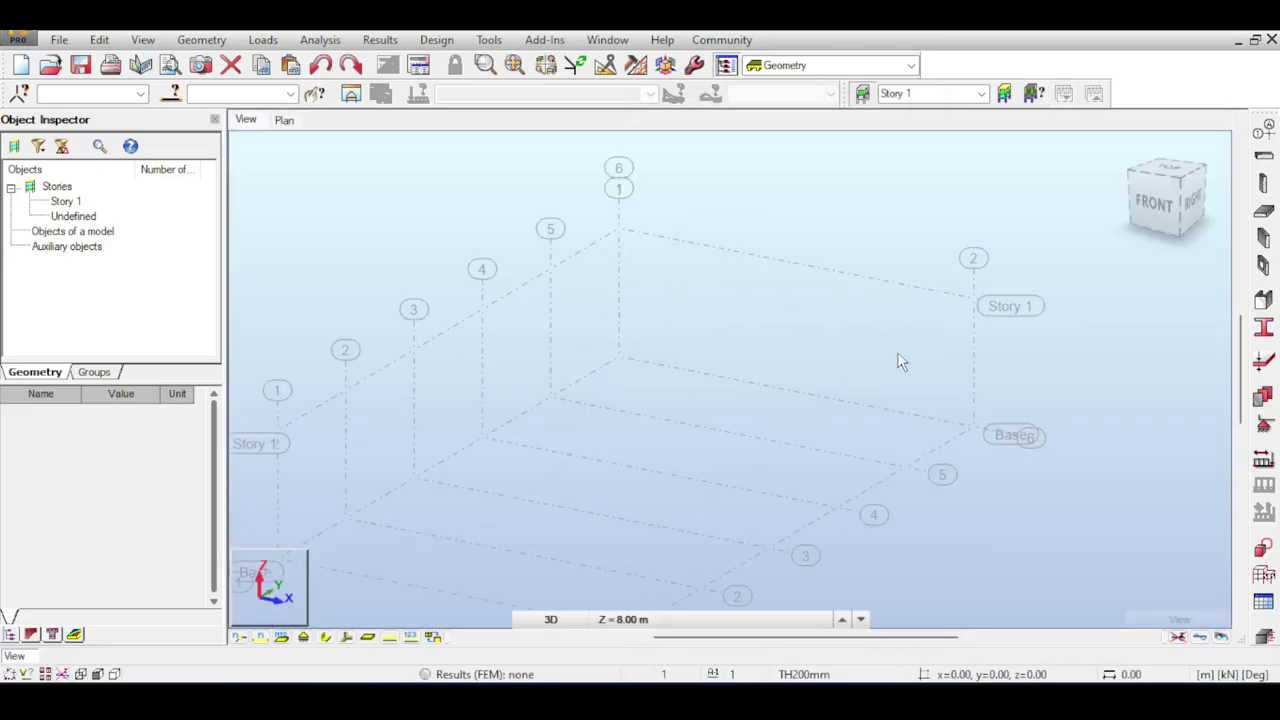
pyautogui.moveTo(898, 355); pyautogui.dragTo(837, 280, button='middle')
pyautogui.scroll(-7, 837, 280)
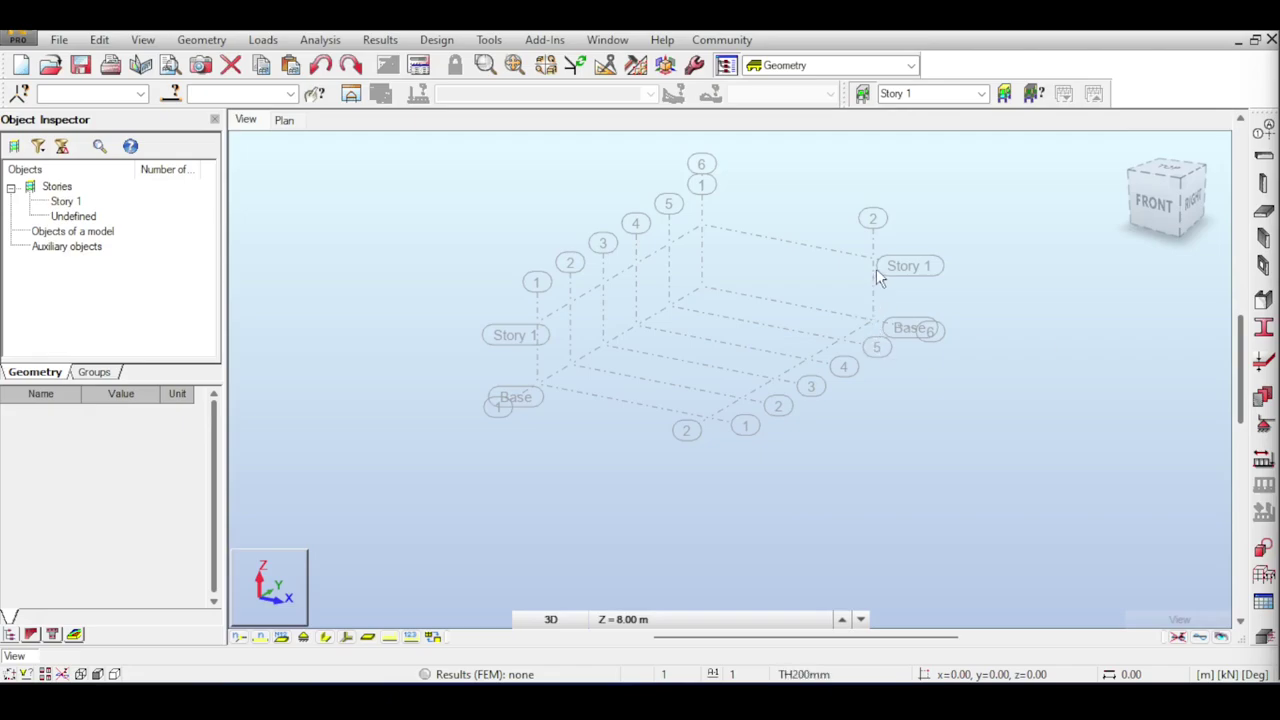
pyautogui.click(1264, 185)
pyautogui.click(1133, 252)
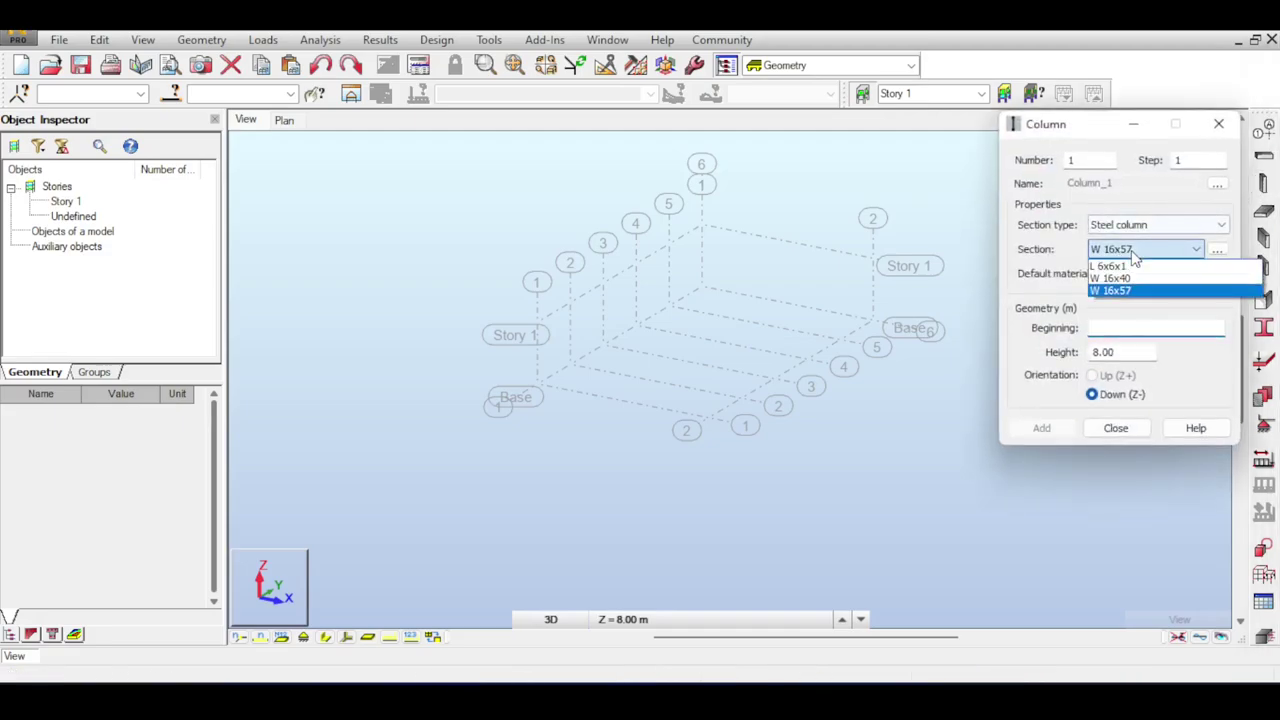
pyautogui.click(1135, 255)
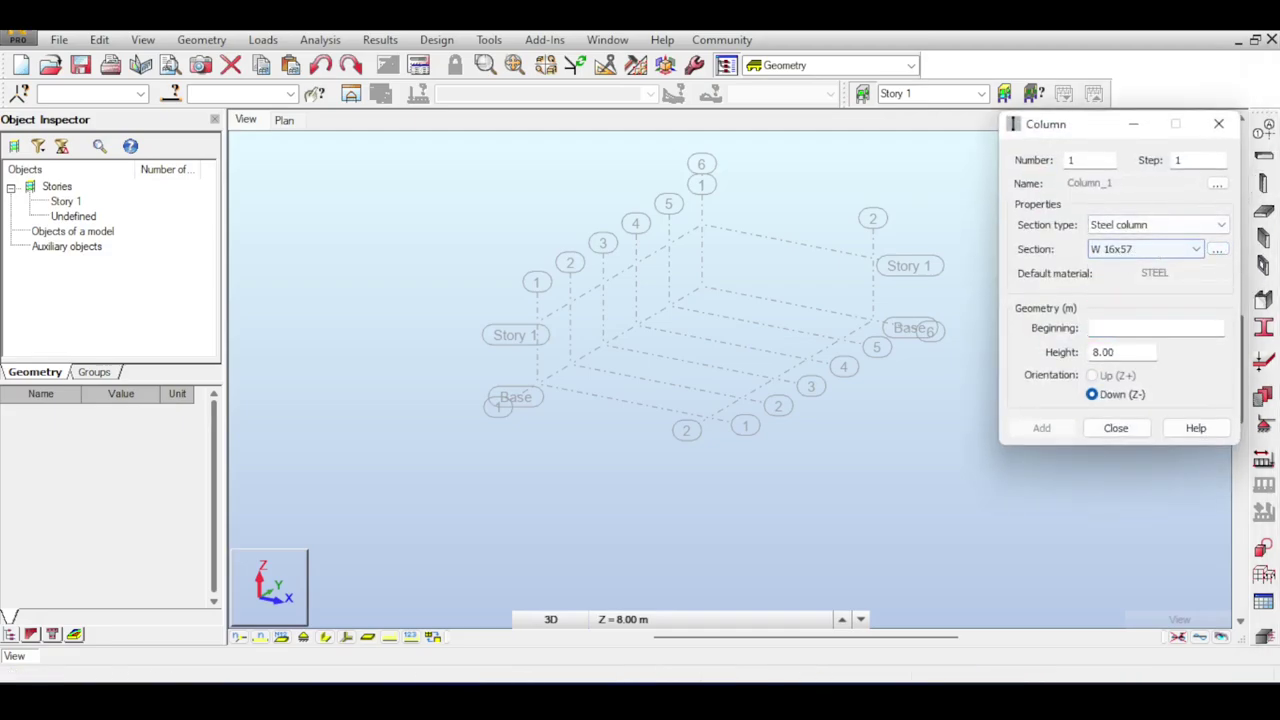
pyautogui.click(1115, 250)
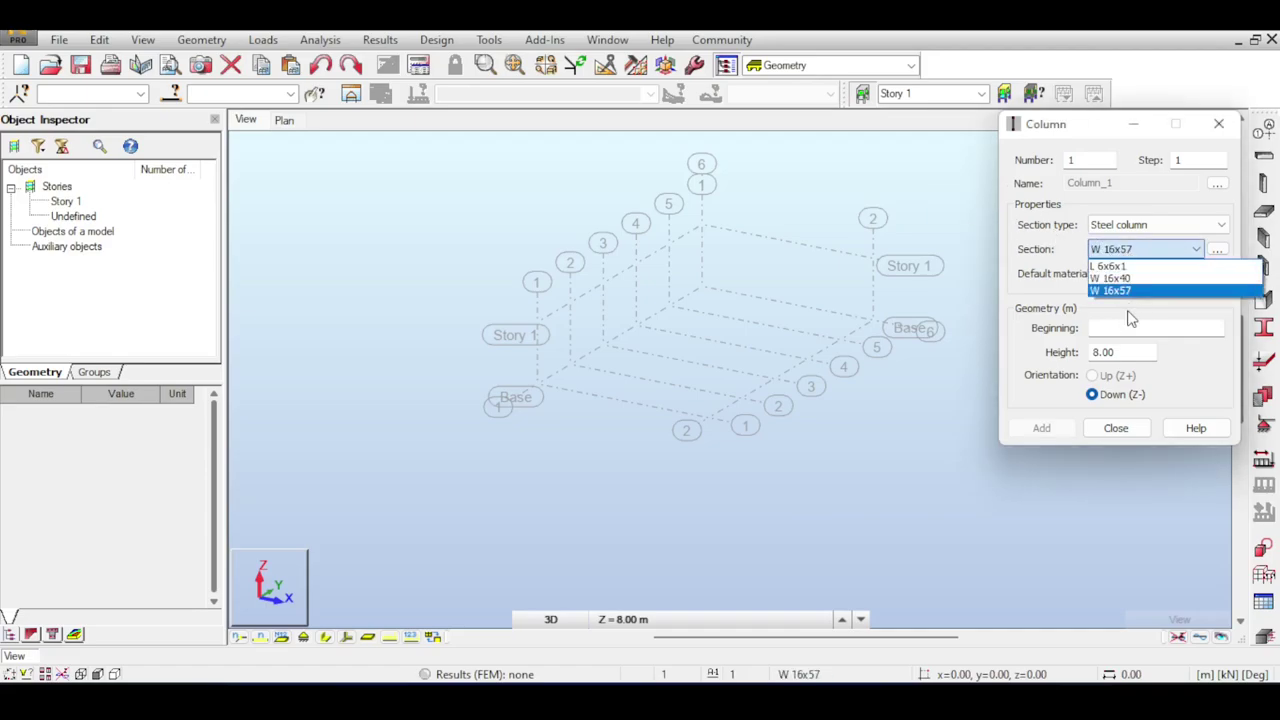
pyautogui.click(1006, 276)
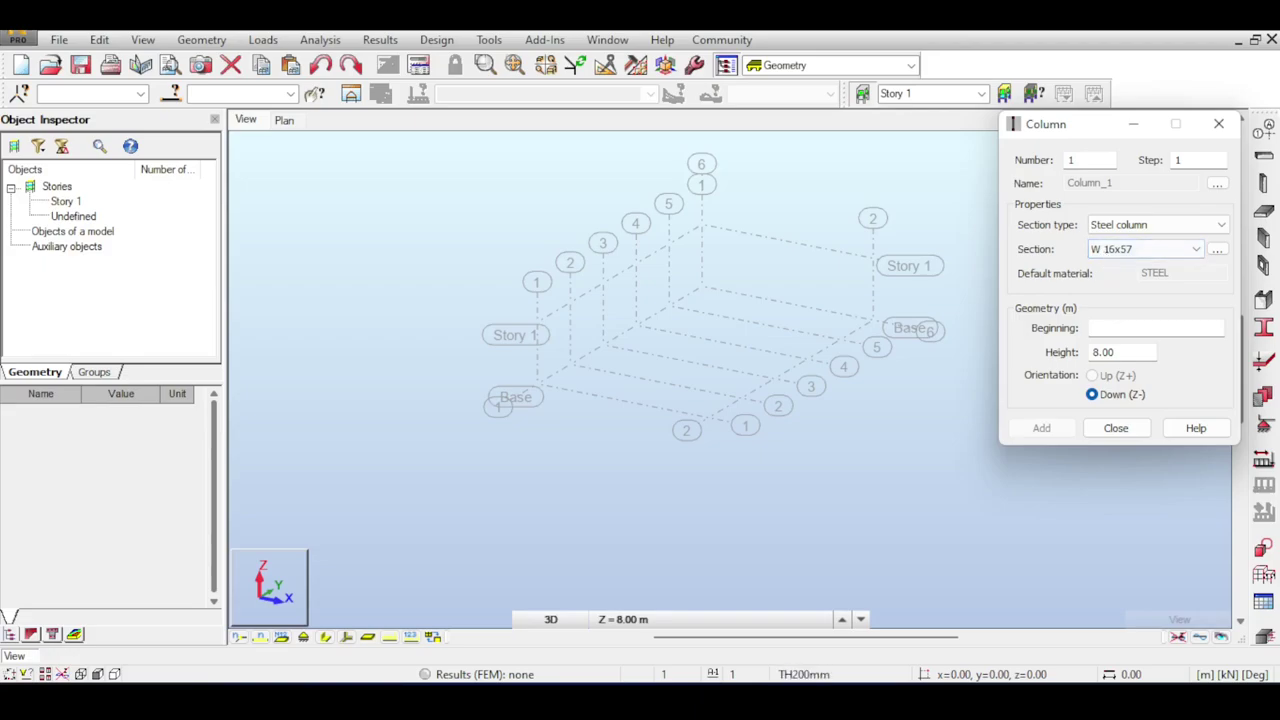
# Set the column height to 5 m and place downward columns from the Story 1 level at all twelve axis intersections.
pyautogui.click(1110, 328)
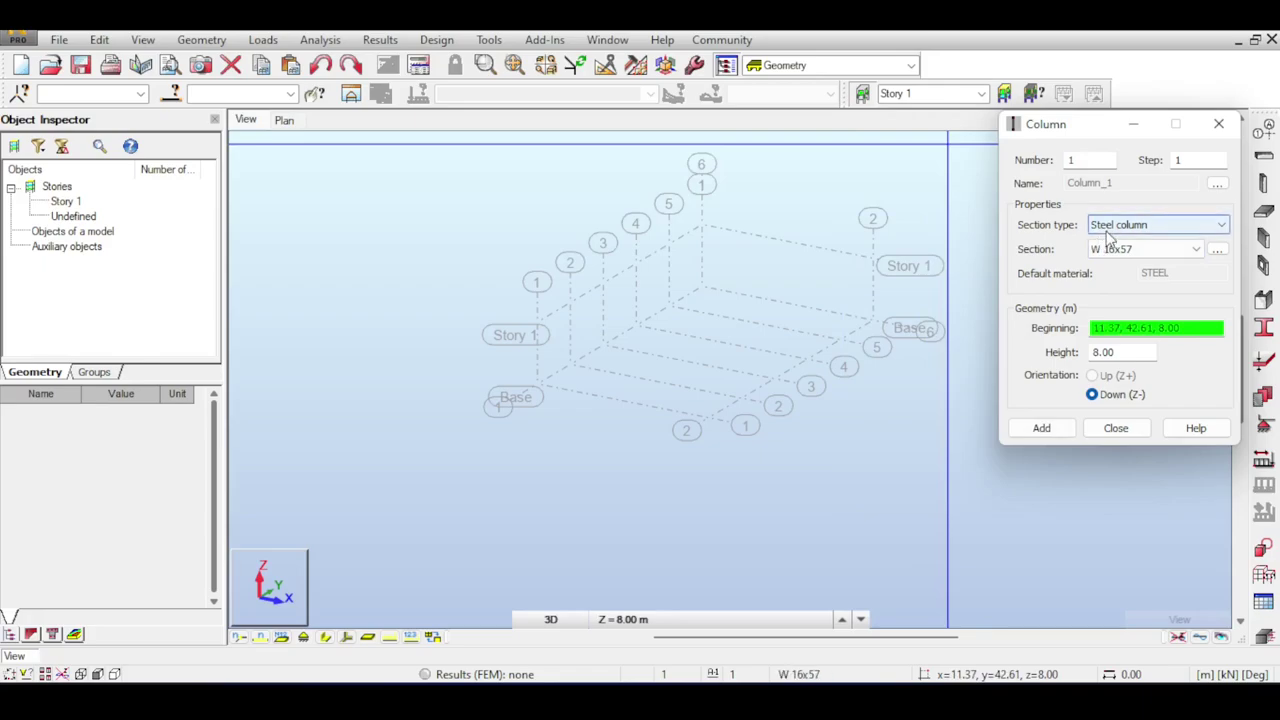
pyautogui.click(1157, 546)
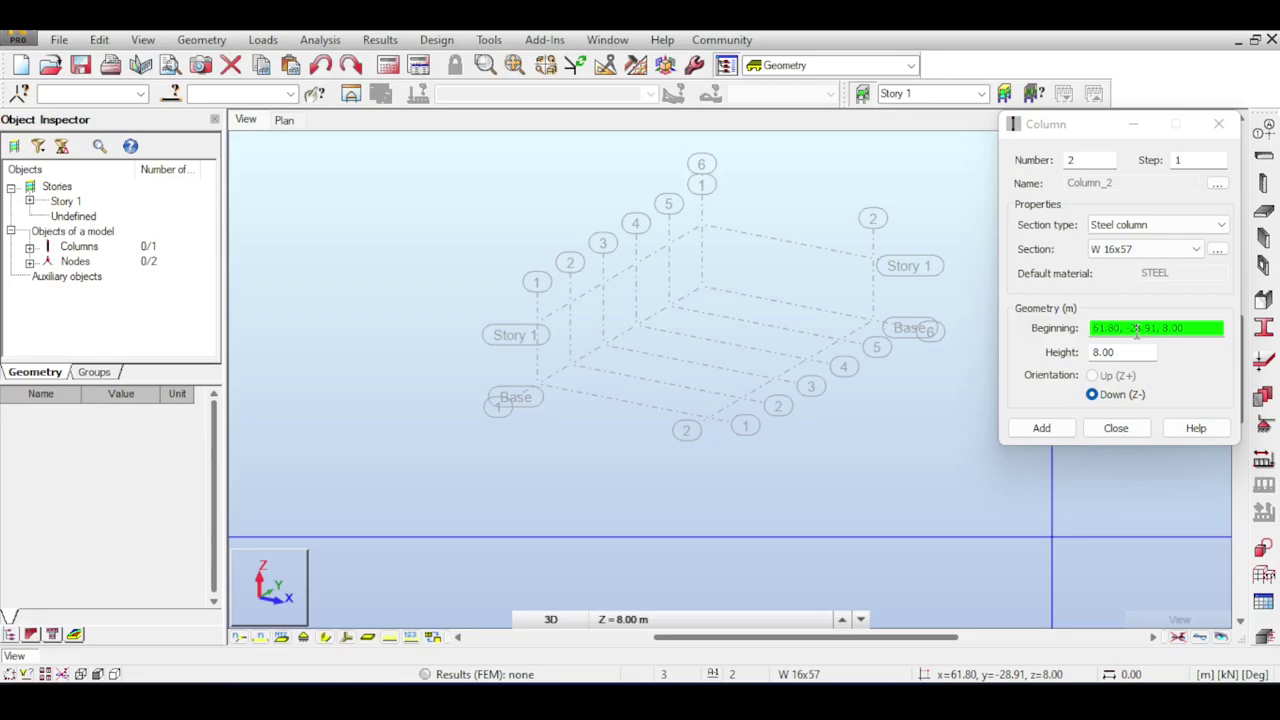
pyautogui.click(1114, 356)
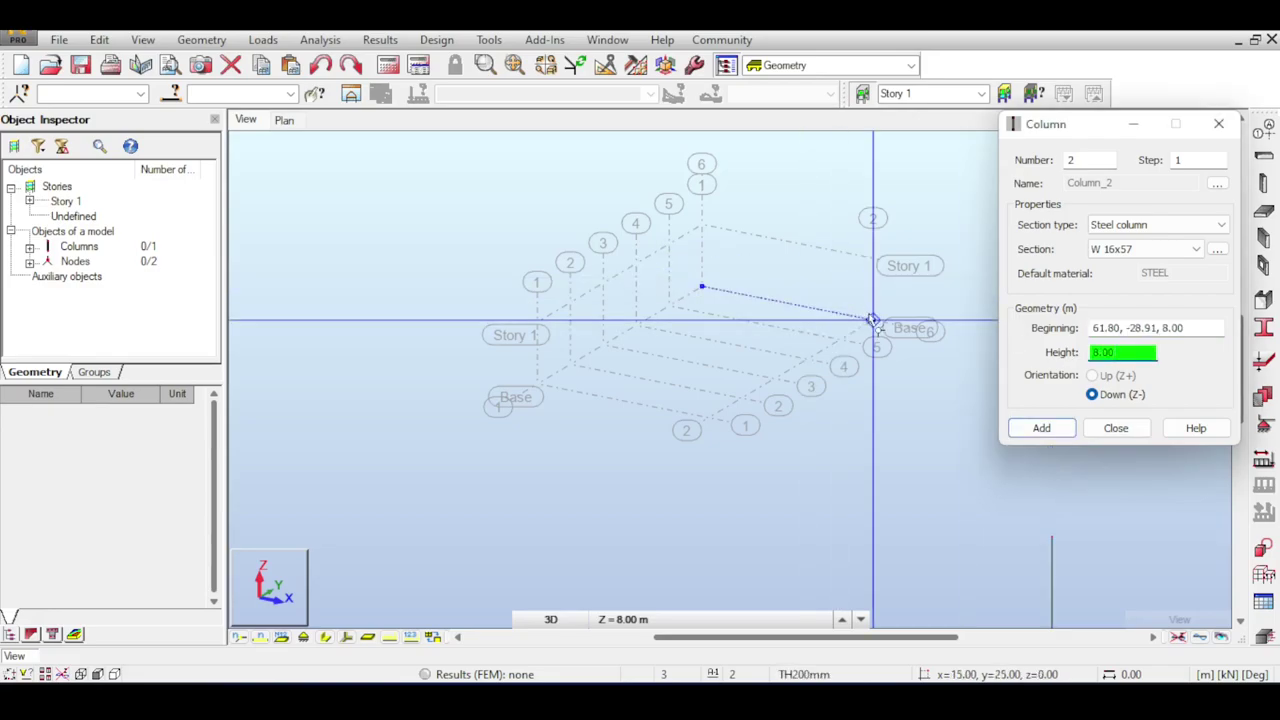
pyautogui.write('5')
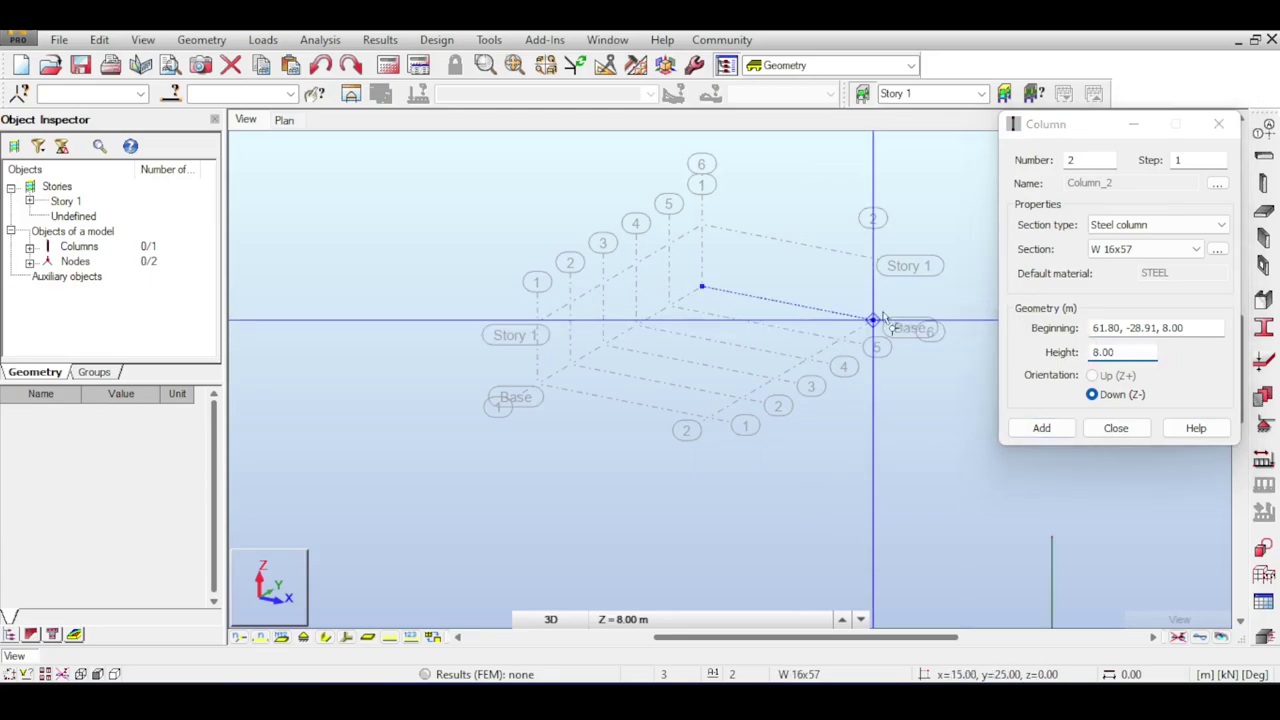
pyautogui.click(872, 258)
pyautogui.click(702, 225)
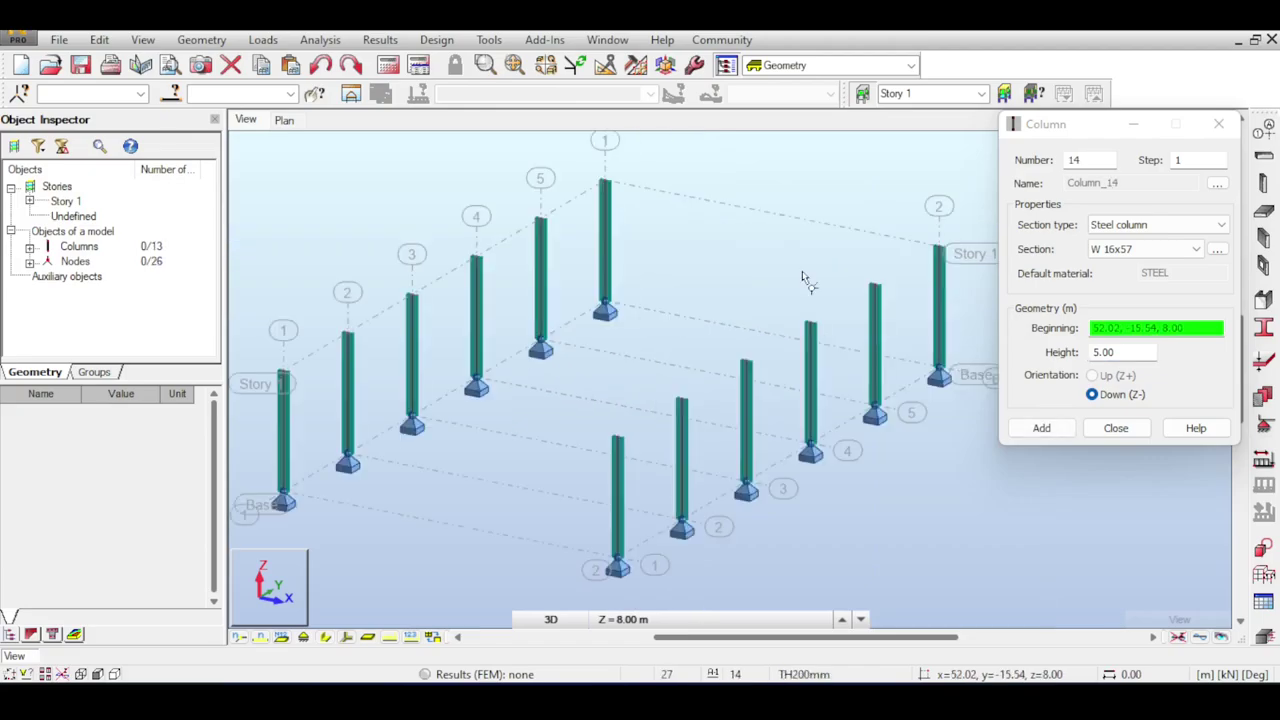
# Examine the placed columns along both X axes in the 3D view and leave the column definition.
pyautogui.scroll(1, 837, 240)
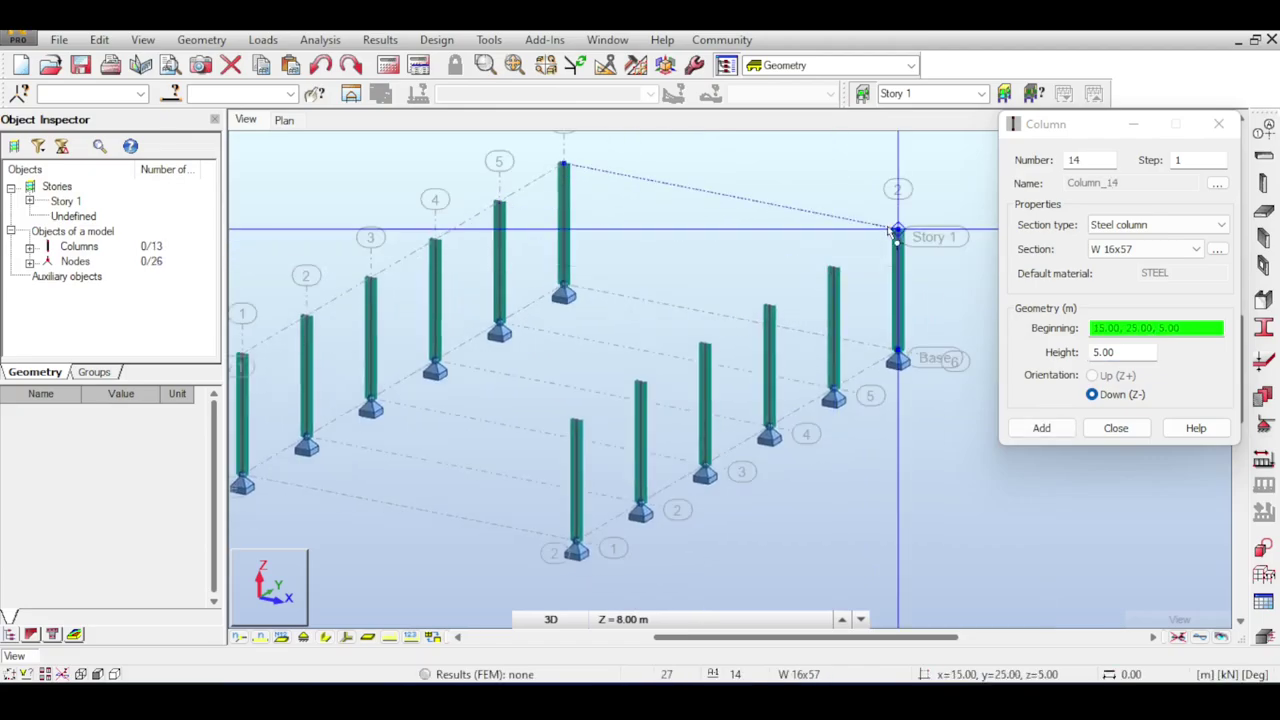
pyautogui.scroll(3, 897, 234)
pyautogui.scroll(-5, 910, 225)
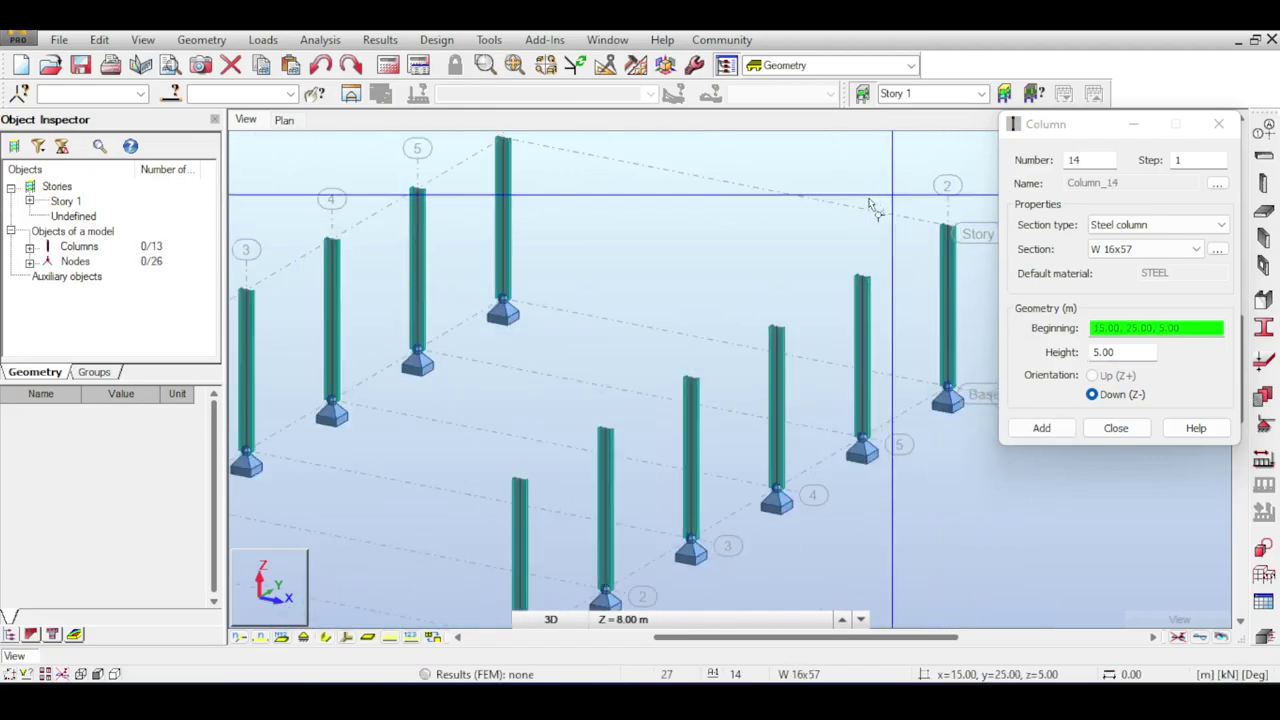
pyautogui.moveTo(1062, 124); pyautogui.dragTo(1148, 305)
pyautogui.click(1169, 195)
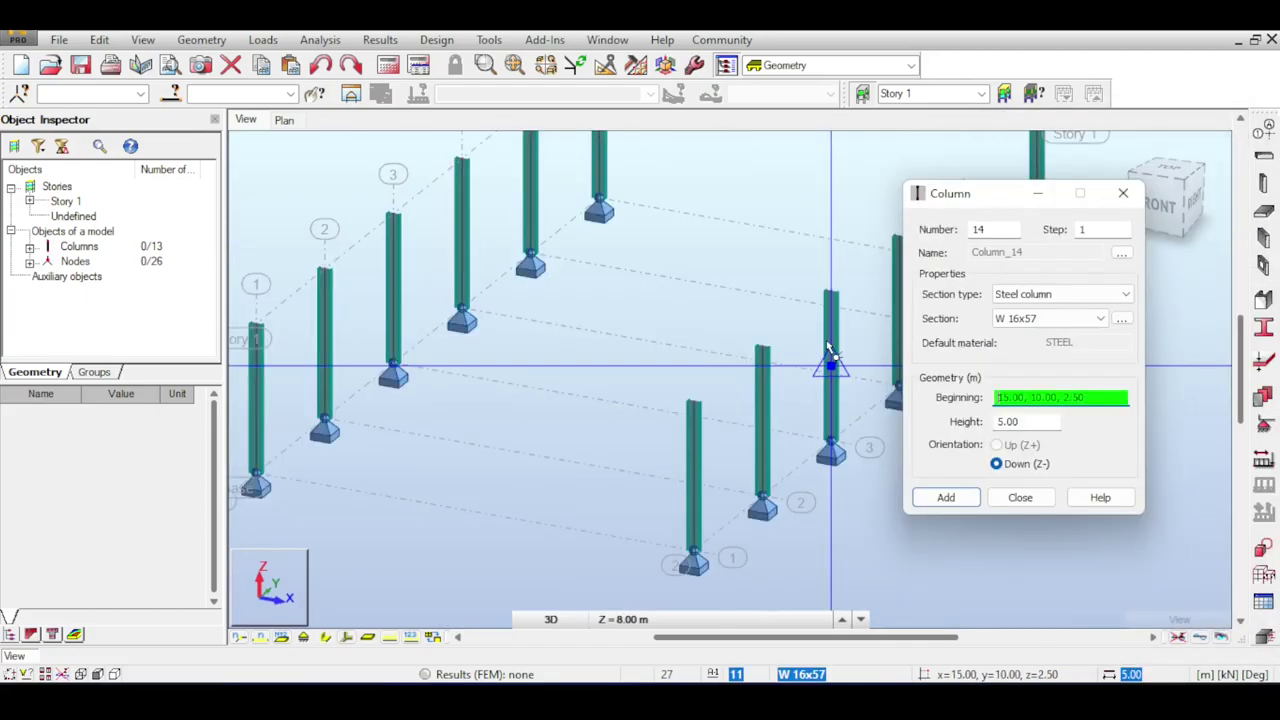
pyautogui.moveTo(831, 355); pyautogui.dragTo(774, 355, button='middle')
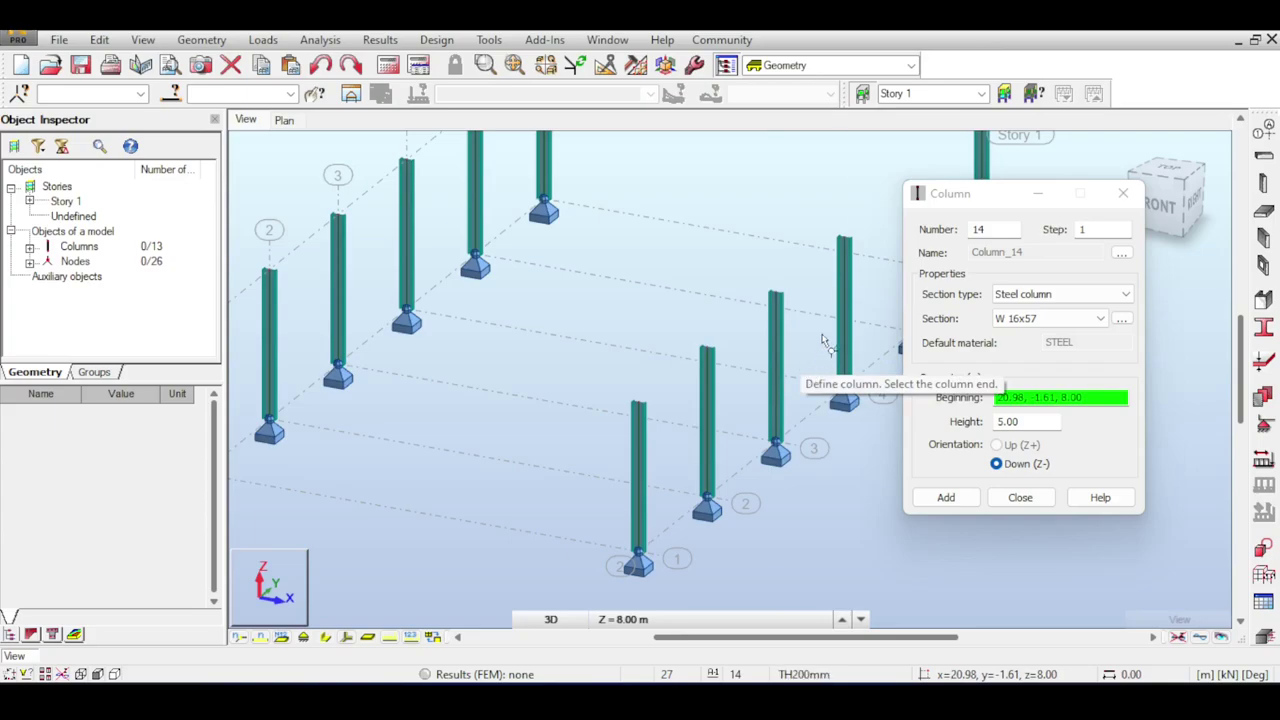
pyautogui.scroll(-5, 770, 333)
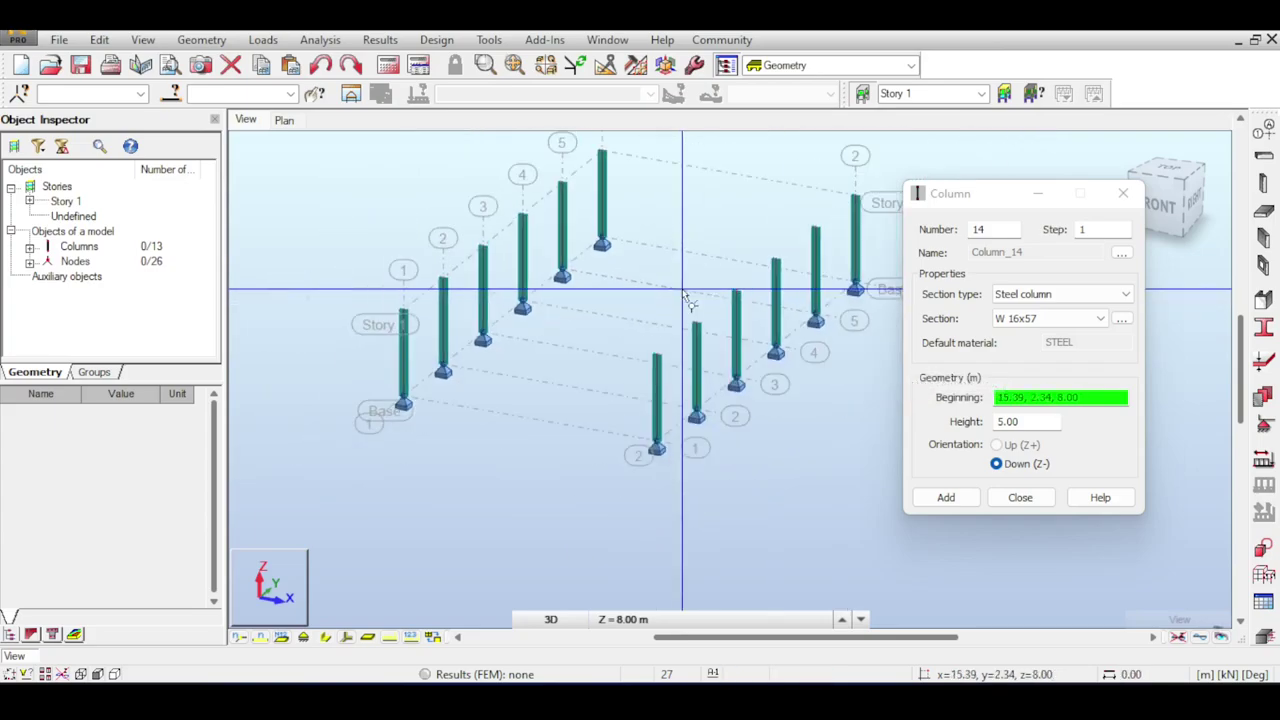
pyautogui.press('Escape')
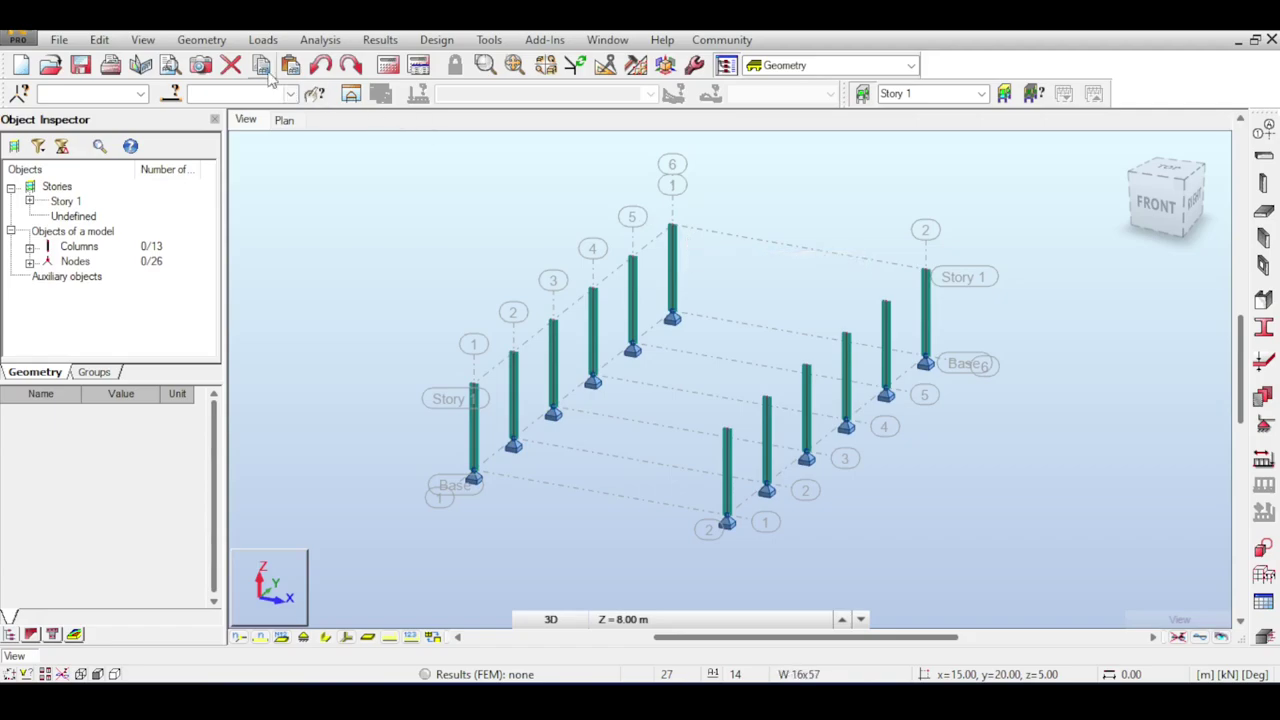
# Insert a Rectangular Truss Type 2 from the library of typical structures for beams, frames and trusses.
pyautogui.click(222, 39)
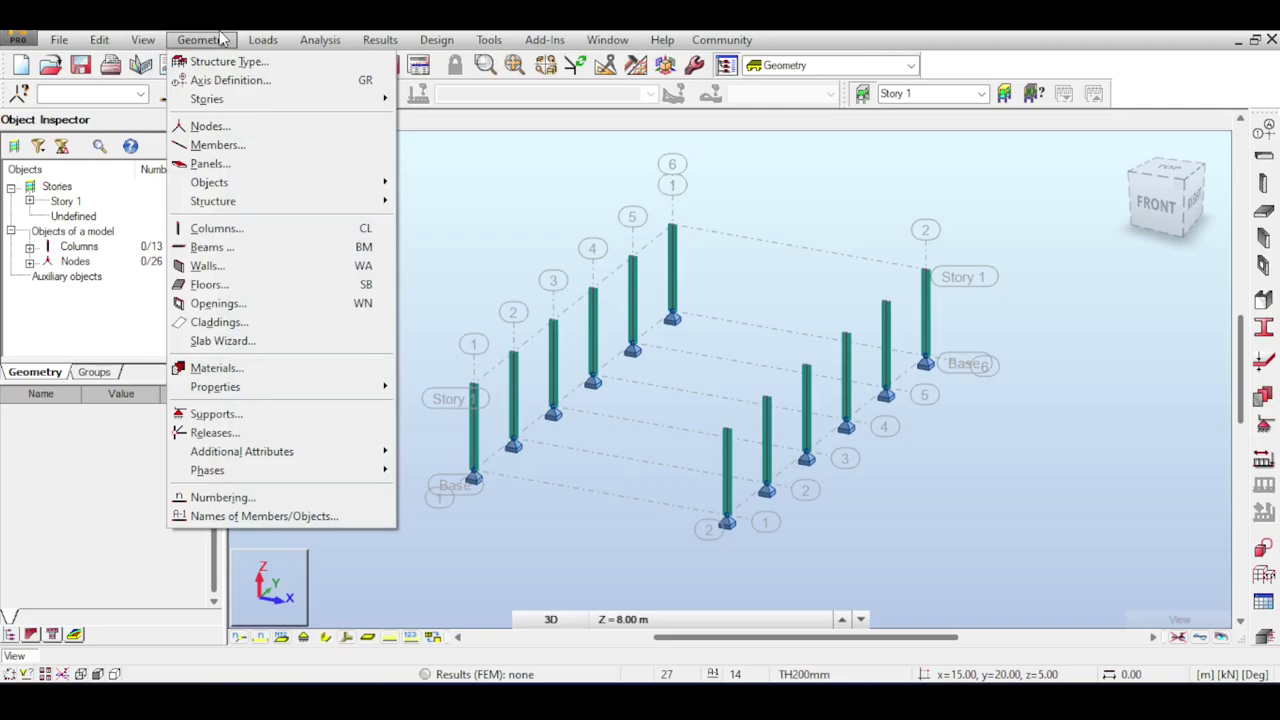
pyautogui.moveTo(290, 201)
pyautogui.click(462, 202)
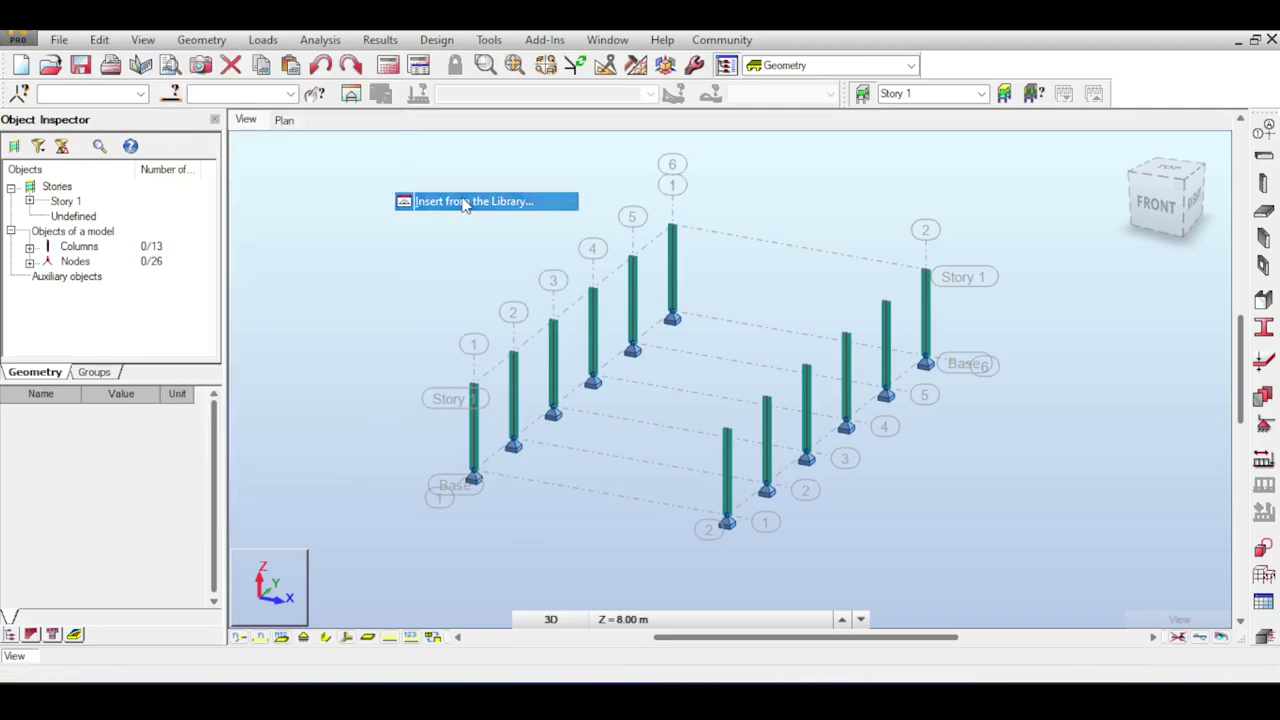
pyautogui.click(578, 225)
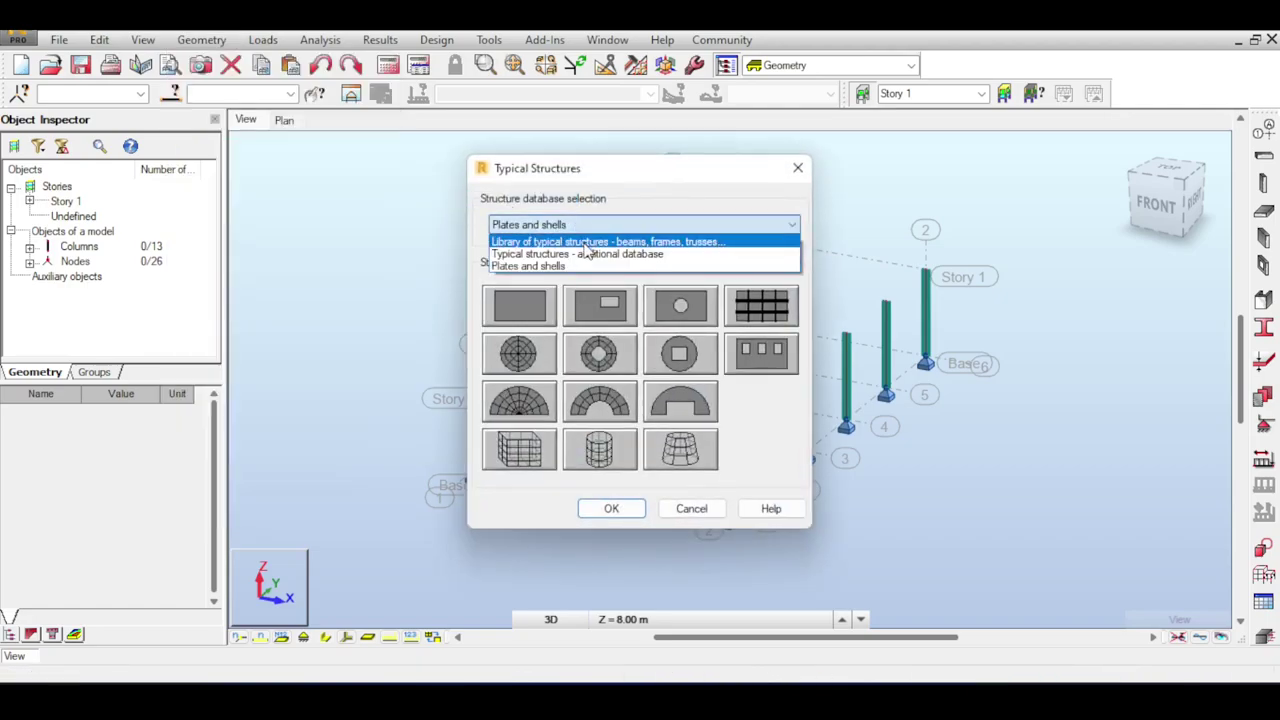
pyautogui.click(586, 243)
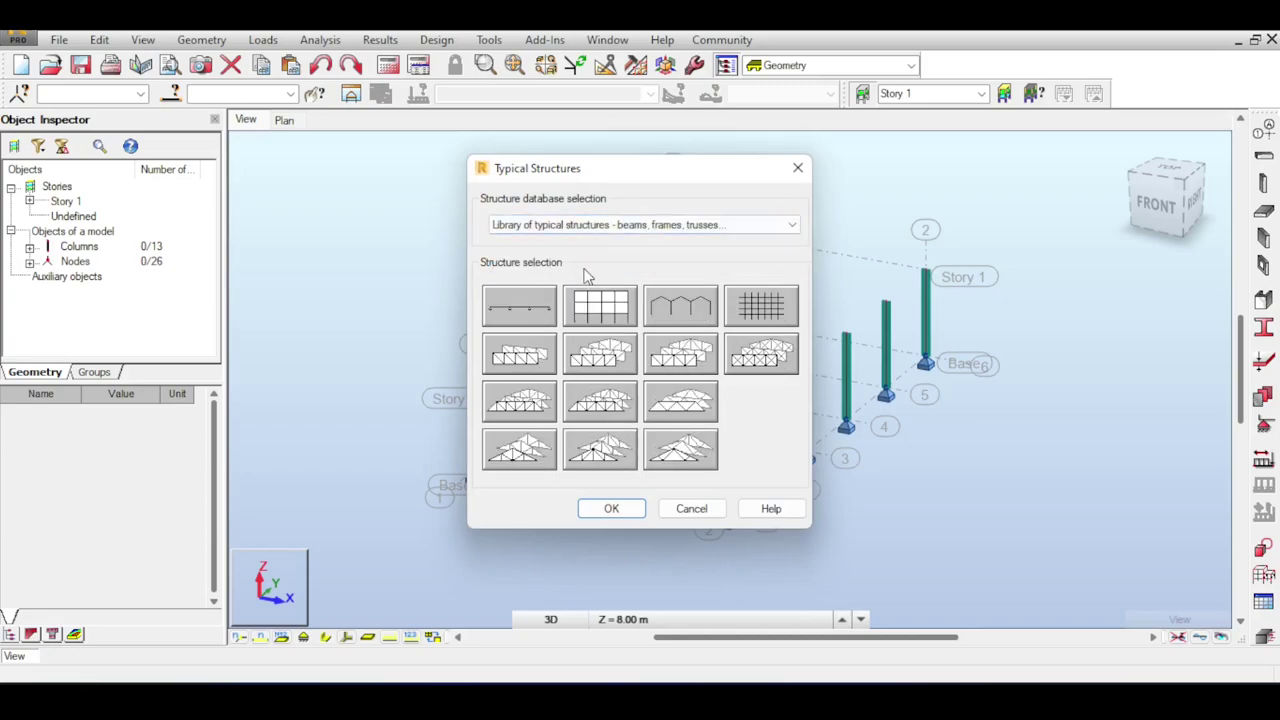
pyautogui.click(603, 362)
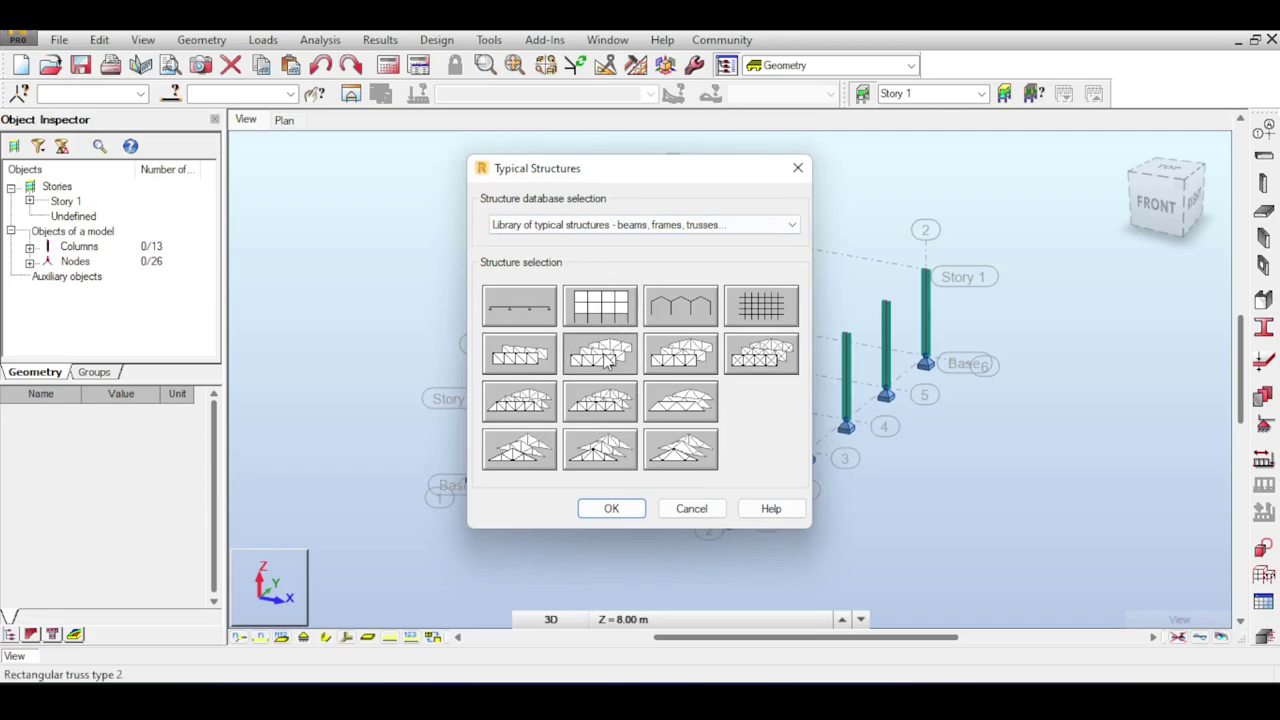
pyautogui.click(611, 509)
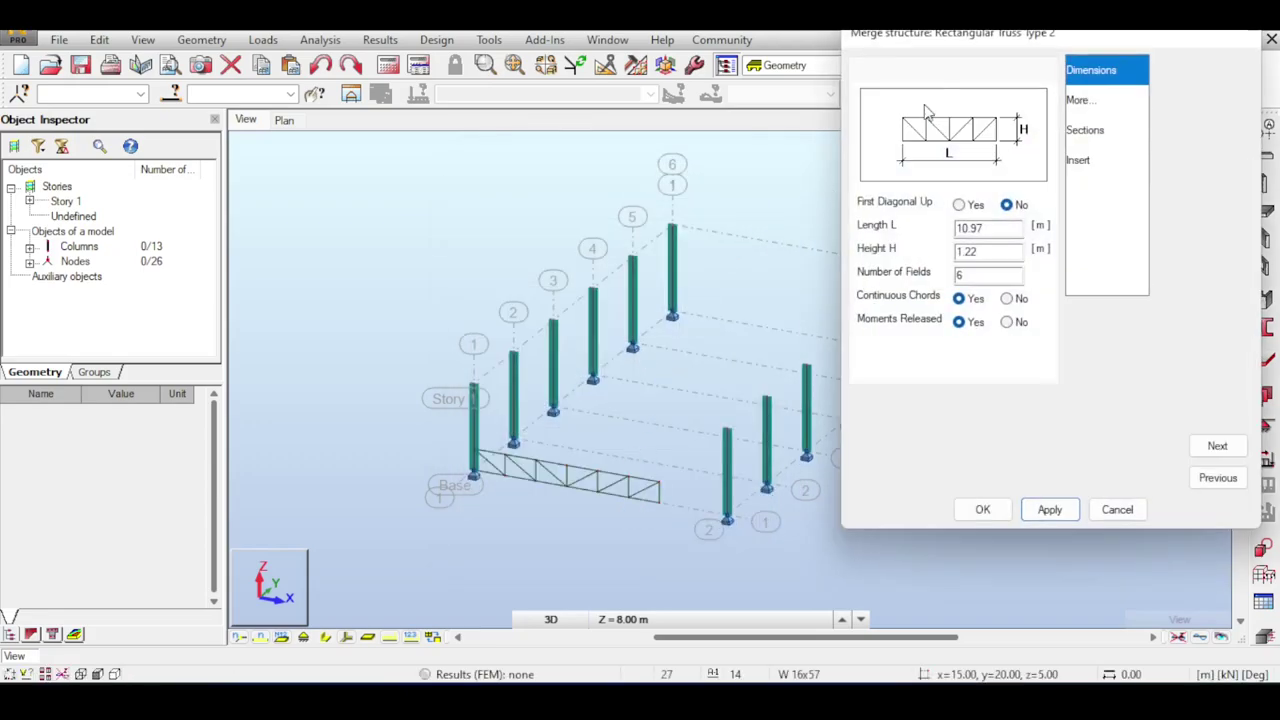
# Set the truss length L to 15 m, matching the span between the two columns on axis 1, and apply it.
pyautogui.moveTo(956, 45); pyautogui.dragTo(825, 68)
pyautogui.moveTo(646, 334); pyautogui.dragTo(626, 269, button='middle')
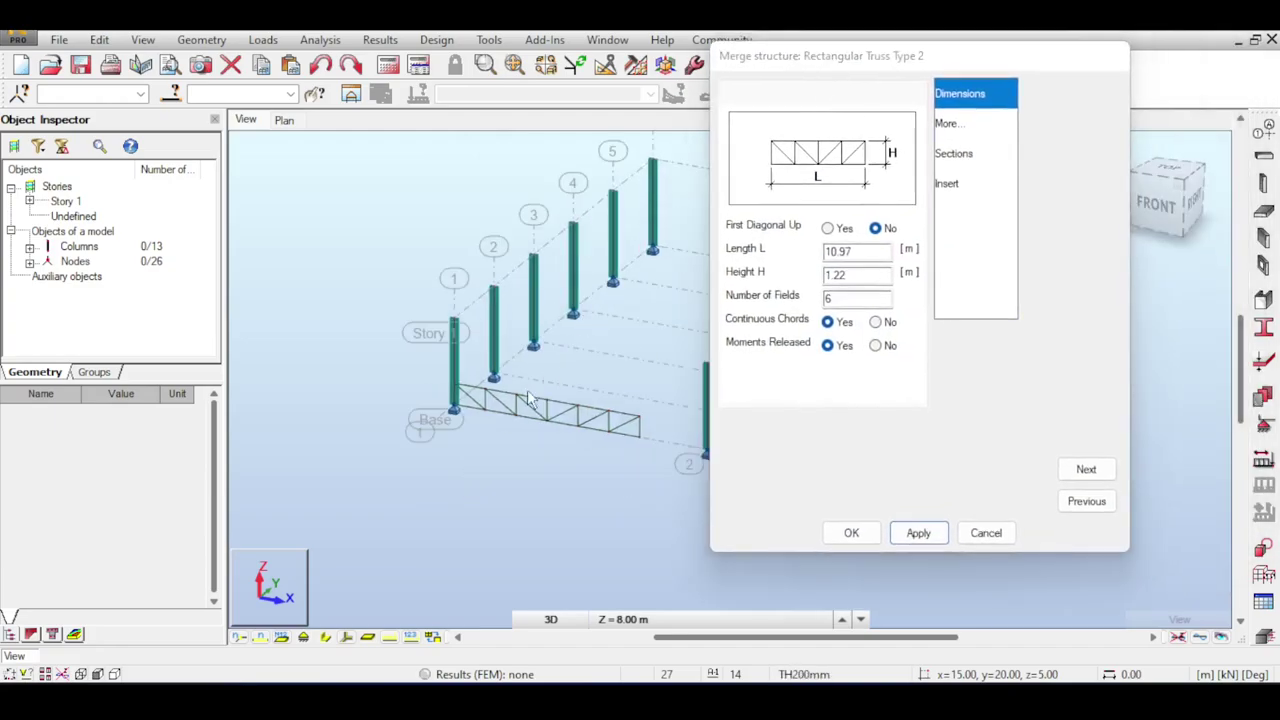
pyautogui.scroll(5, 527, 389)
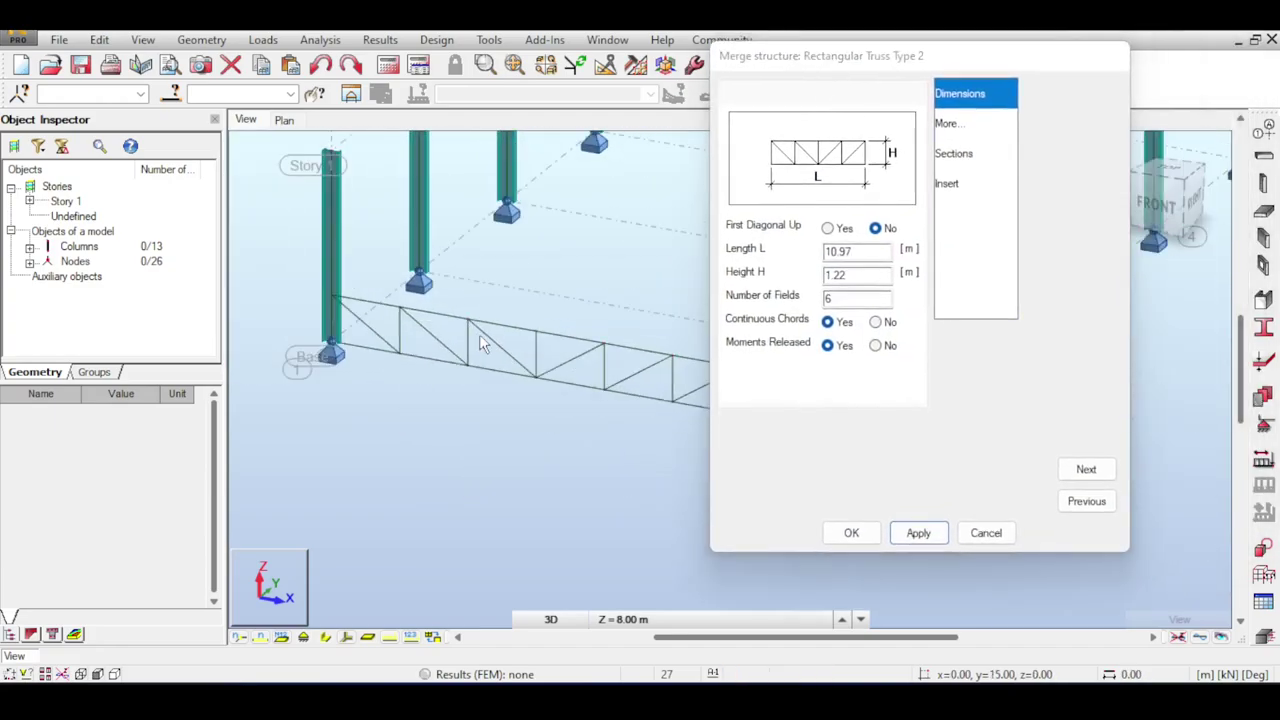
pyautogui.scroll(-1, 480, 335)
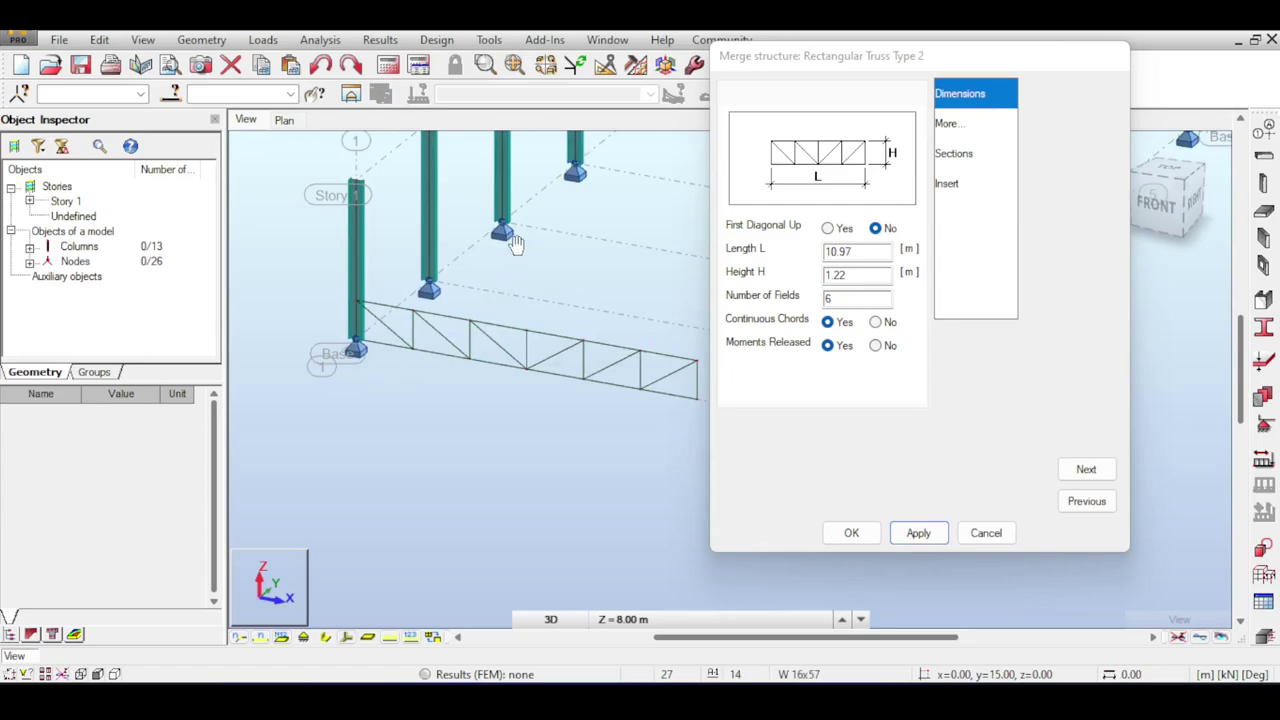
pyautogui.scroll(-1, 514, 240)
pyautogui.scroll(-1, 640, 244)
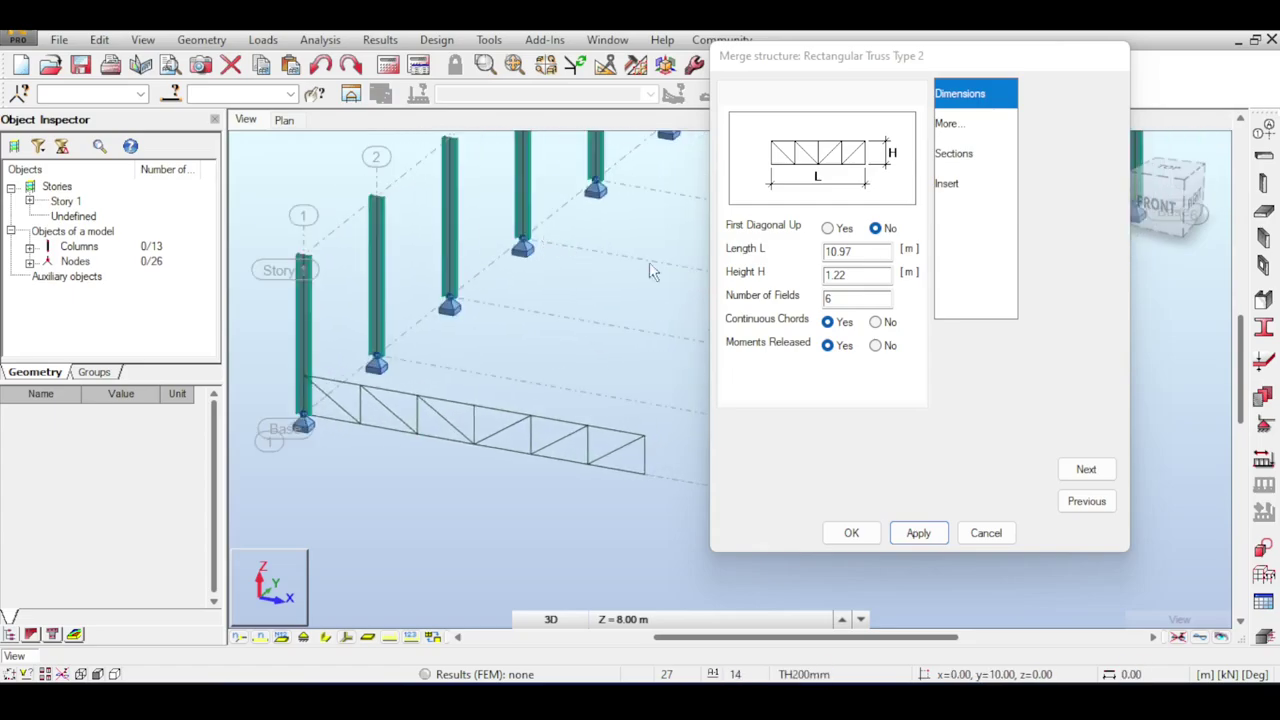
pyautogui.doubleClick(858, 251)
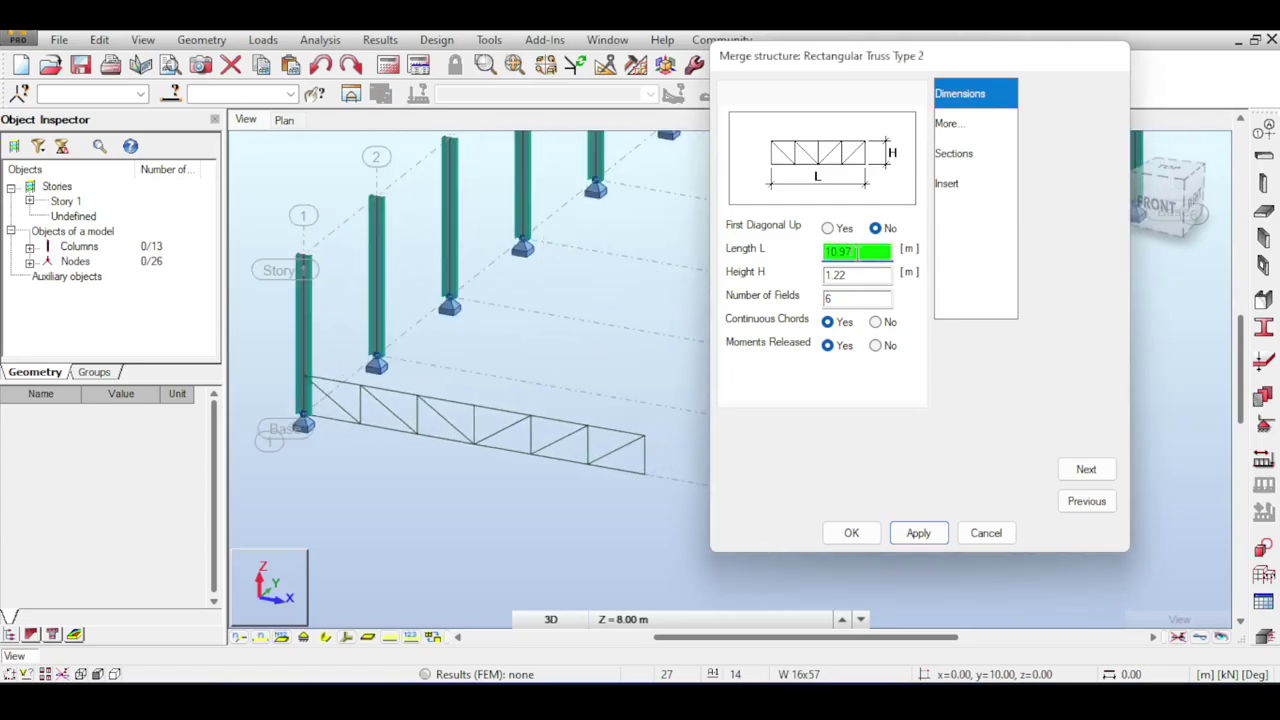
pyautogui.scroll(-2, 615, 287)
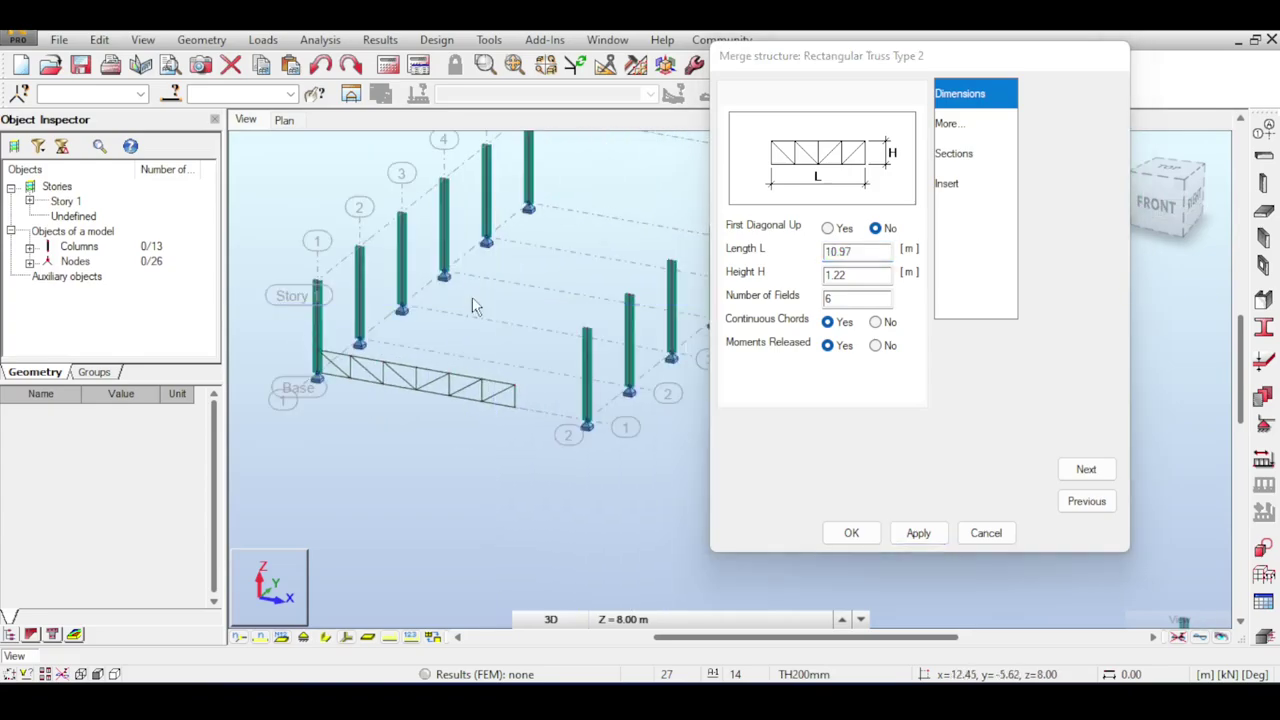
pyautogui.doubleClick(840, 251)
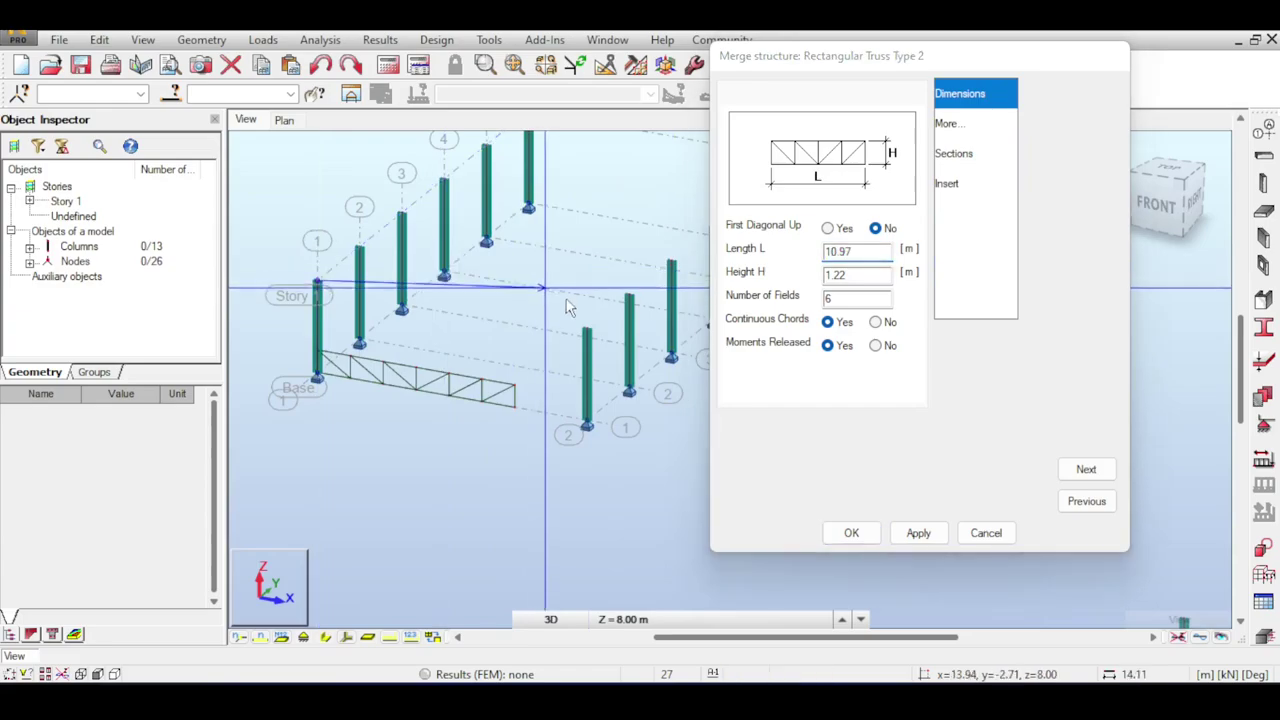
pyautogui.click(587, 327)
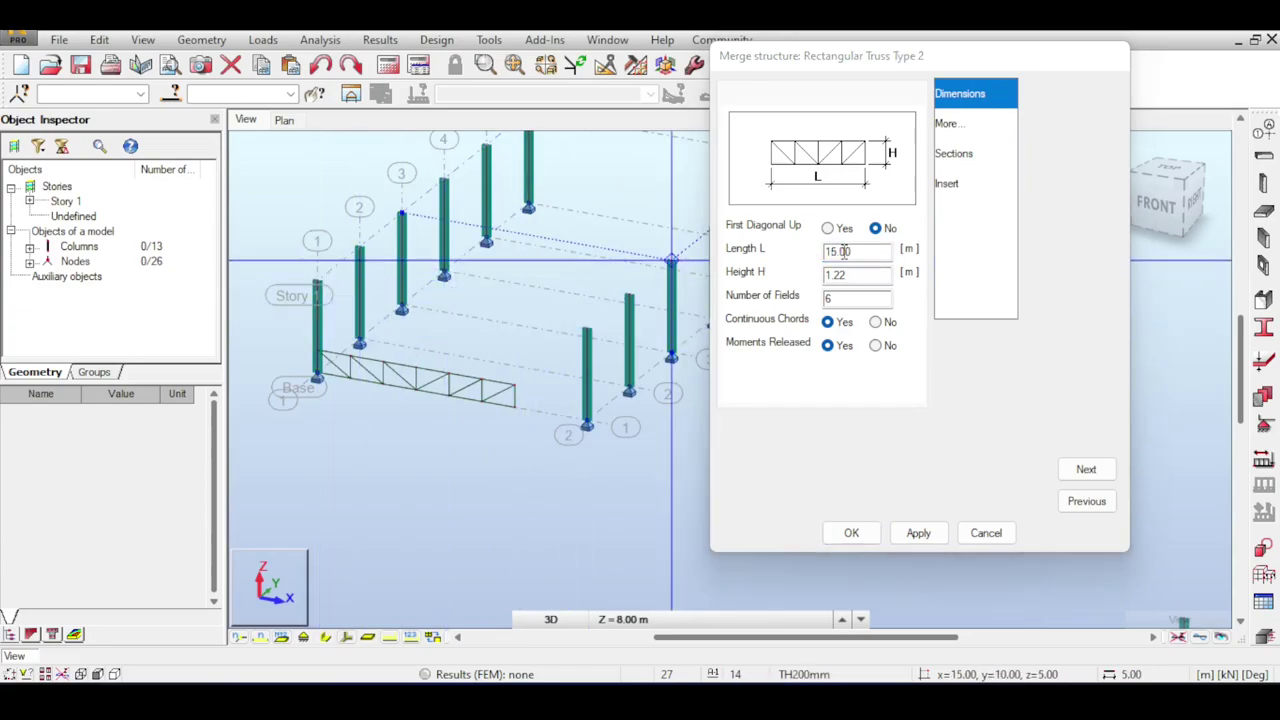
pyautogui.click(918, 535)
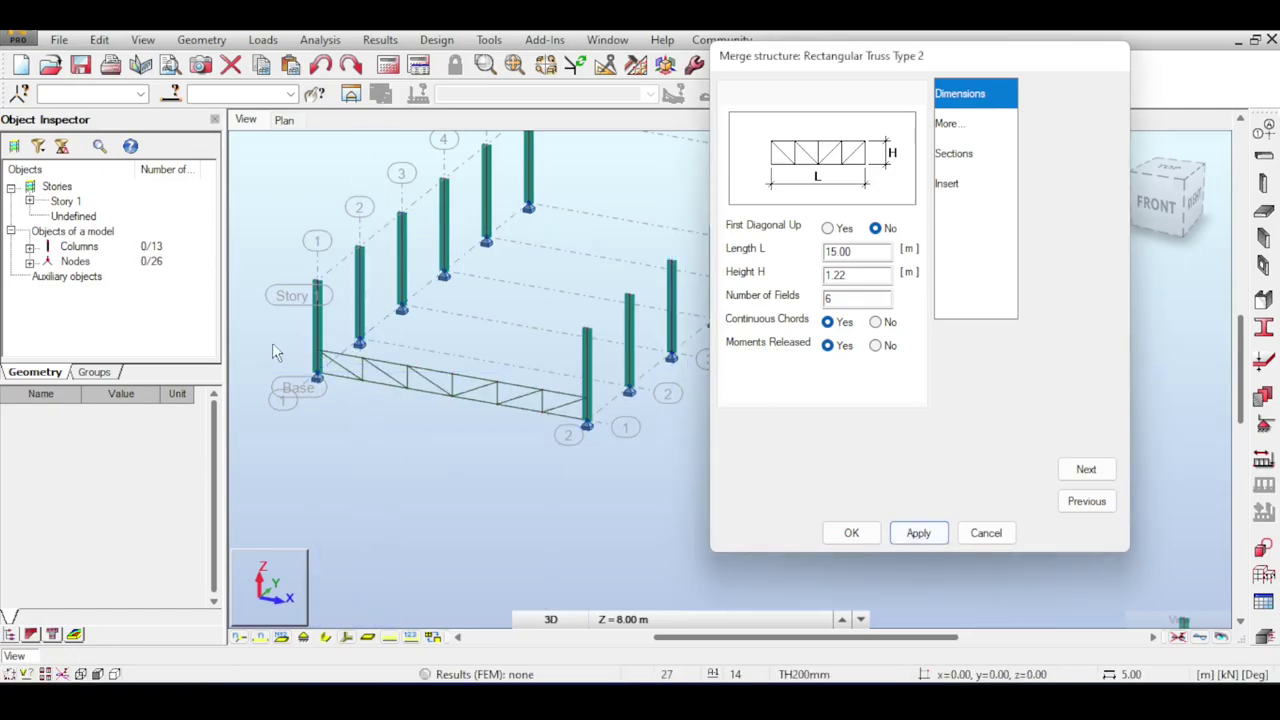
# Set the truss height H to 1.5 m and its number of fields to 10.
pyautogui.doubleClick(857, 275)
pyautogui.write('1.5')
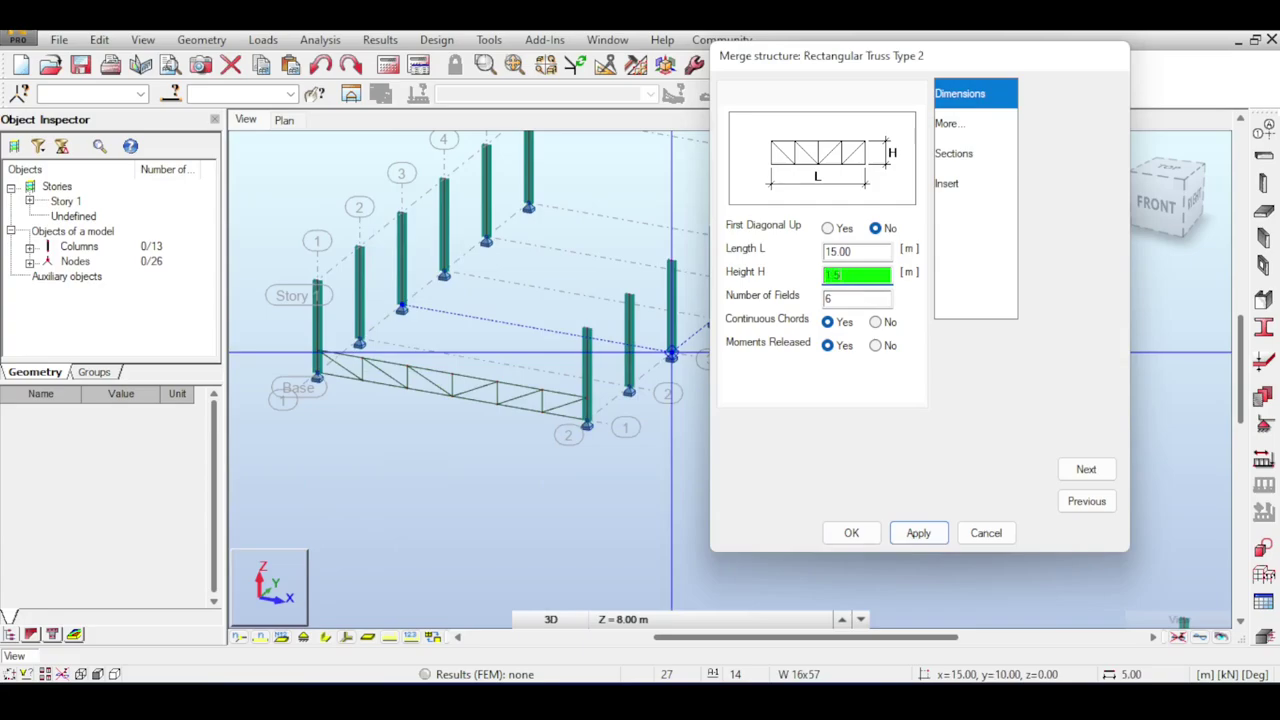
pyautogui.press('Return')
pyautogui.doubleClick(838, 299)
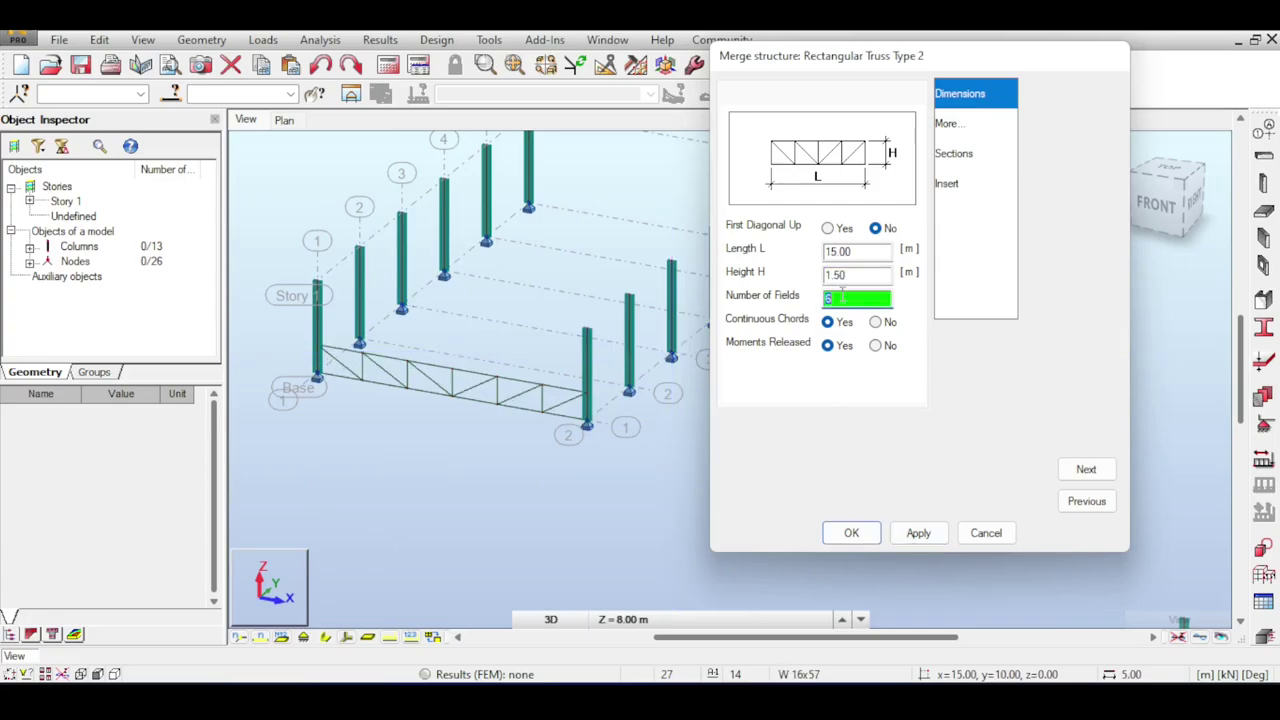
pyautogui.write('10')
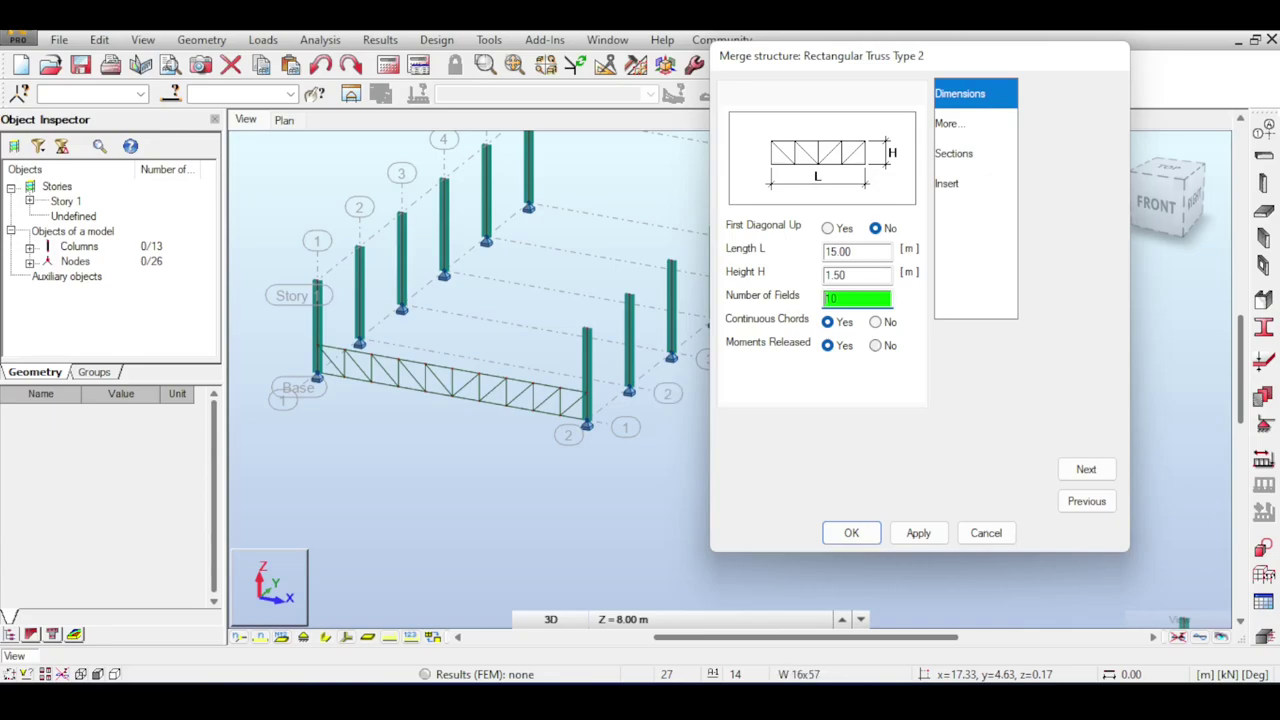
# Set the truss insertion point to 0.00, 0.00, 5.00 so it rests on the first pair of column tops, and apply it.
pyautogui.click(946, 183)
pyautogui.click(888, 167)
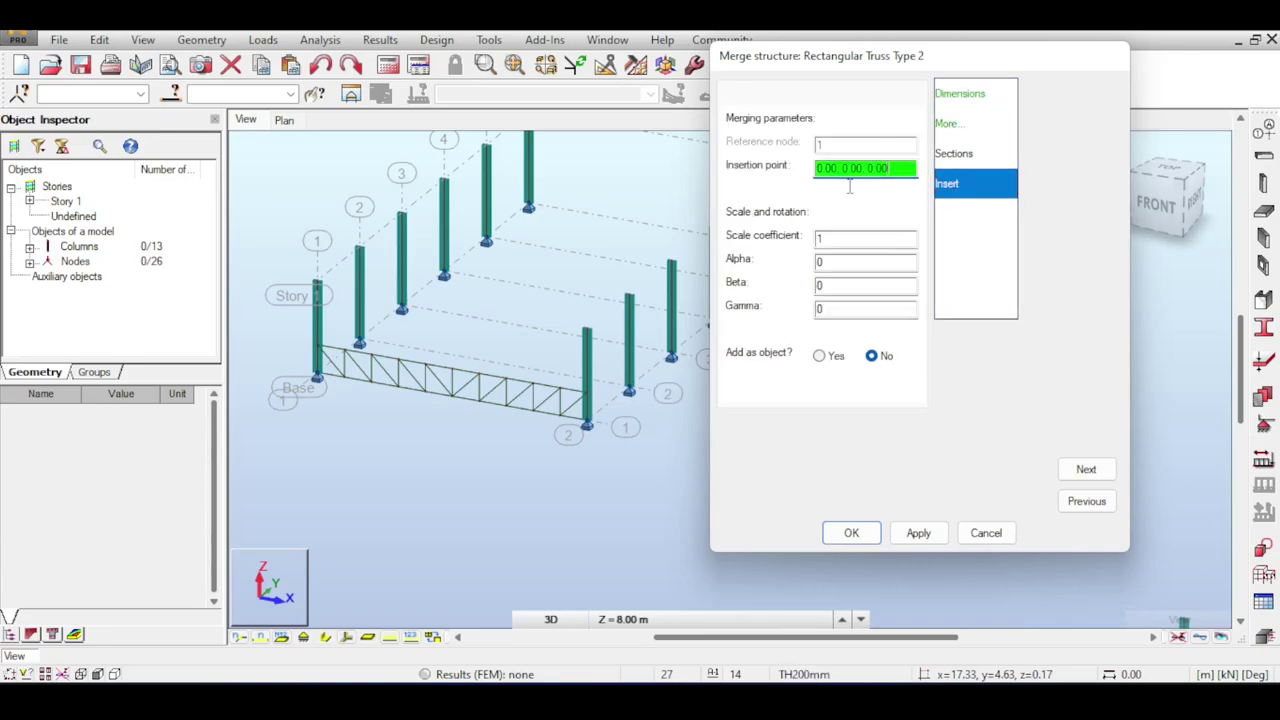
pyautogui.write('0.00, 0.00, 5.00')
pyautogui.click(920, 533)
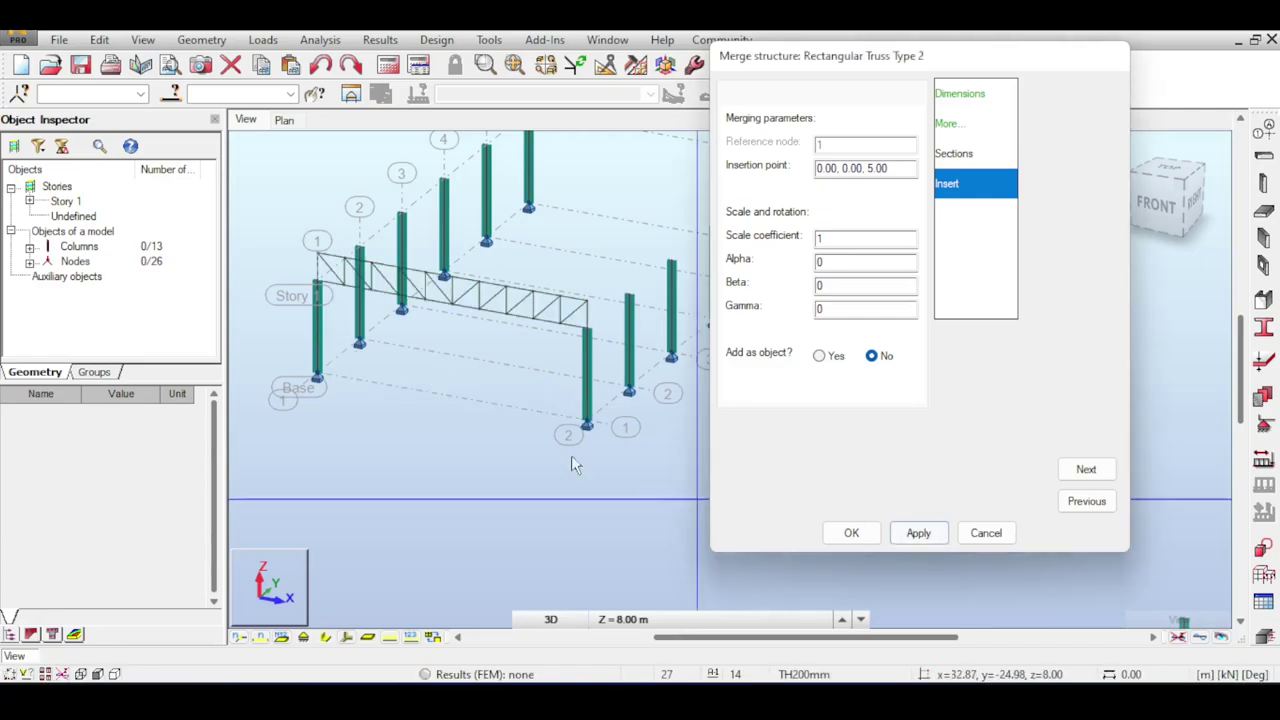
pyautogui.scroll(1, 360, 315)
pyautogui.moveTo(365, 308); pyautogui.dragTo(453, 327, button='middle')
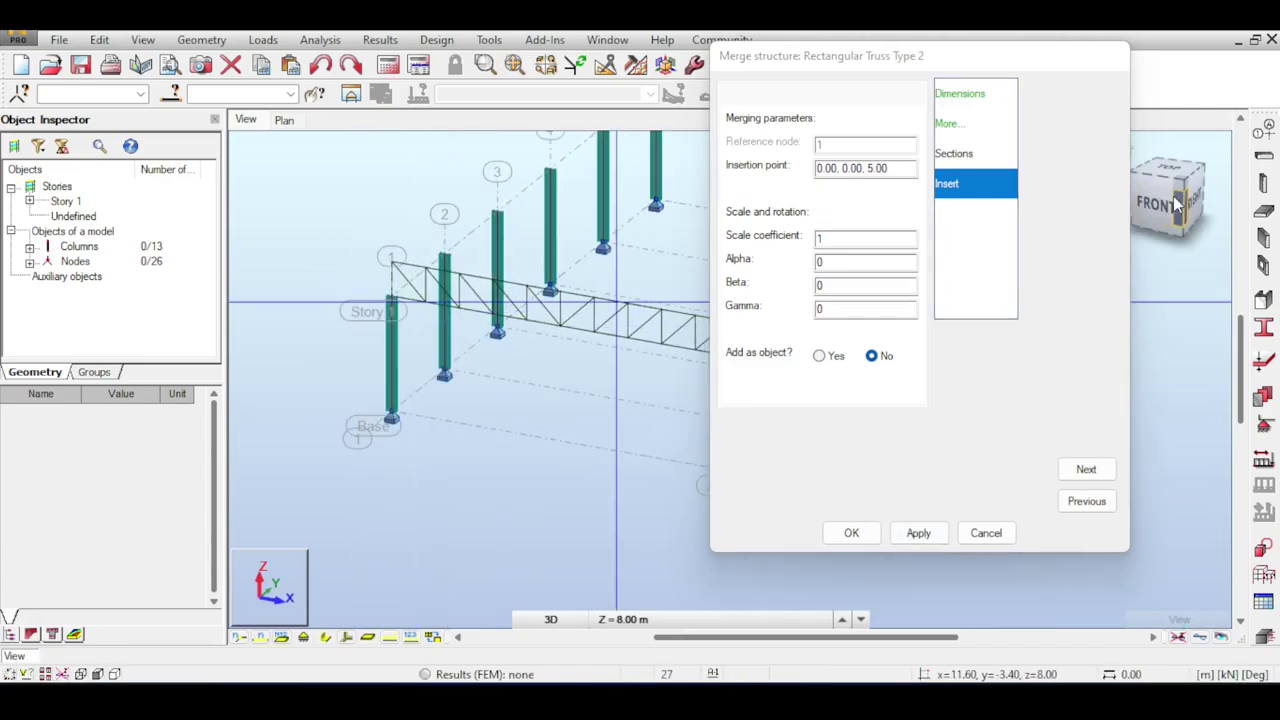
pyautogui.moveTo(1174, 198); pyautogui.dragTo(1130, 206)
# Try a distance D of 0.3 m for the slope of the truss.
pyautogui.click(948, 123)
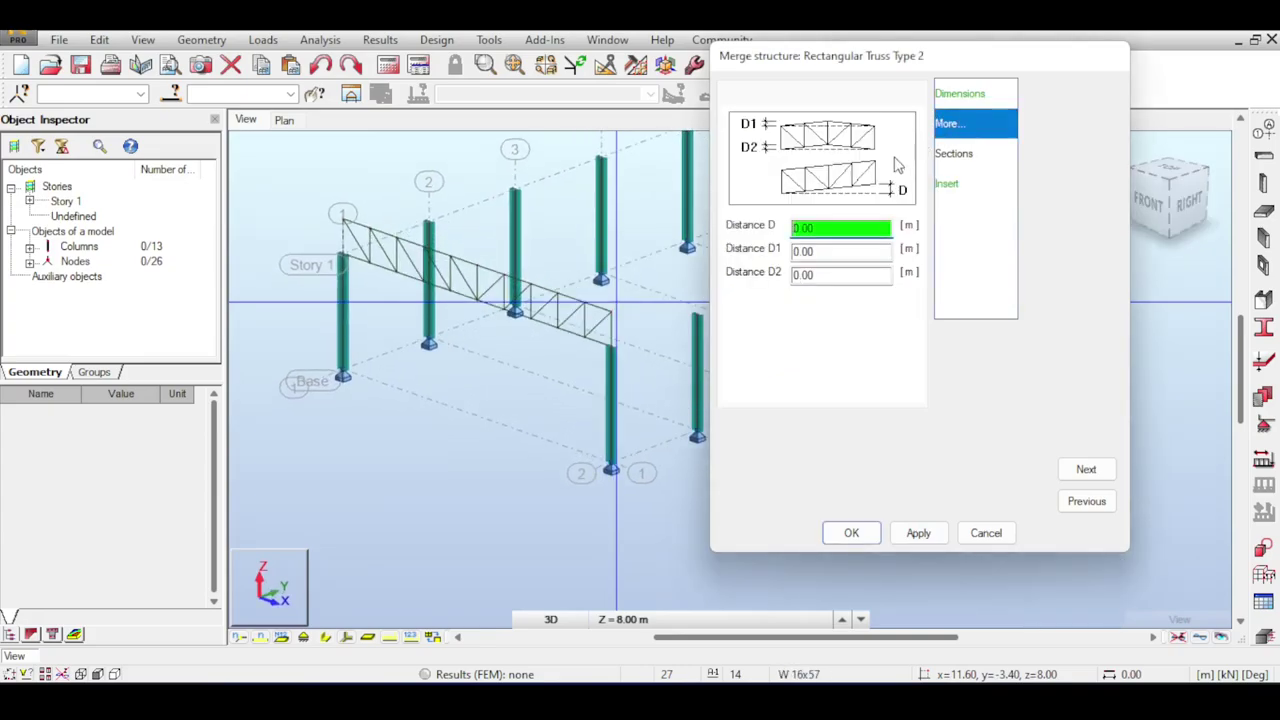
pyautogui.doubleClick(830, 228)
pyautogui.write('0.3')
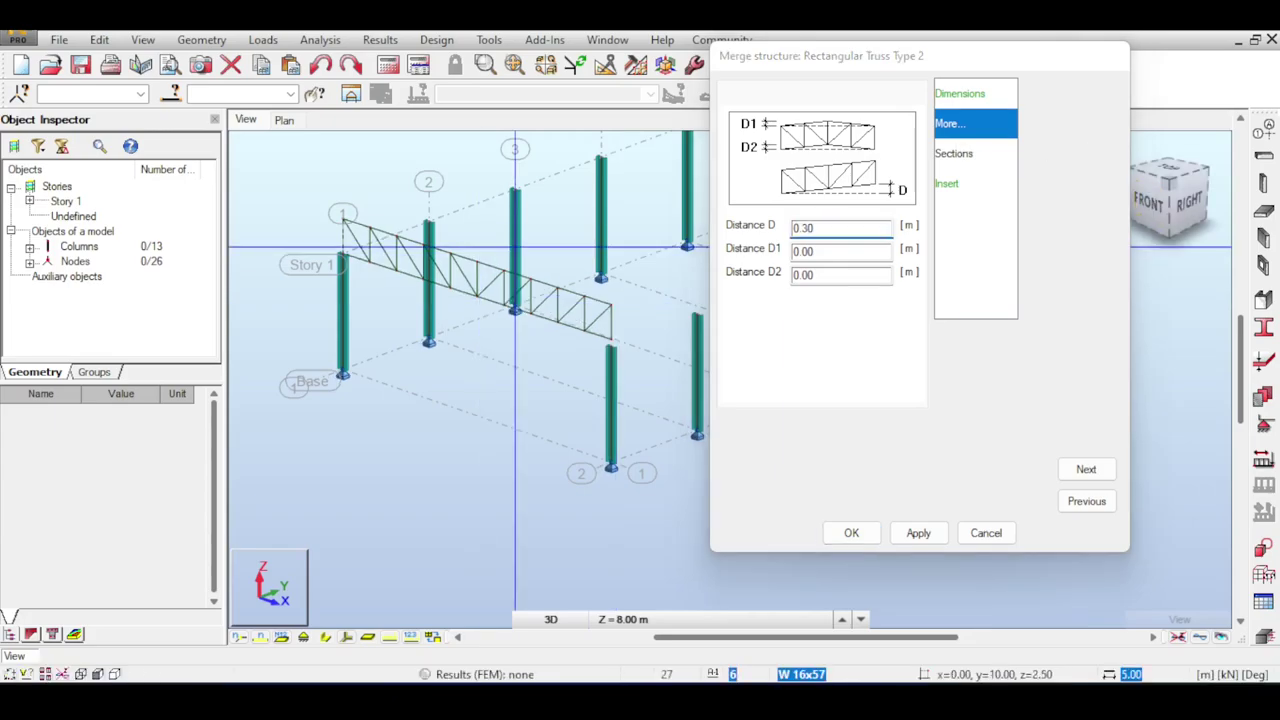
# Examine the raised end of the truss above its column up close and from several angles in the 3D view.
pyautogui.keyDown('shift'); pyautogui.moveTo(514, 246); pyautogui.dragTo(568, 215, button='middle'); pyautogui.keyUp('shift')
pyautogui.moveTo(463, 199); pyautogui.dragTo(294, 180, button='middle')
pyautogui.scroll(5, 506, 234)
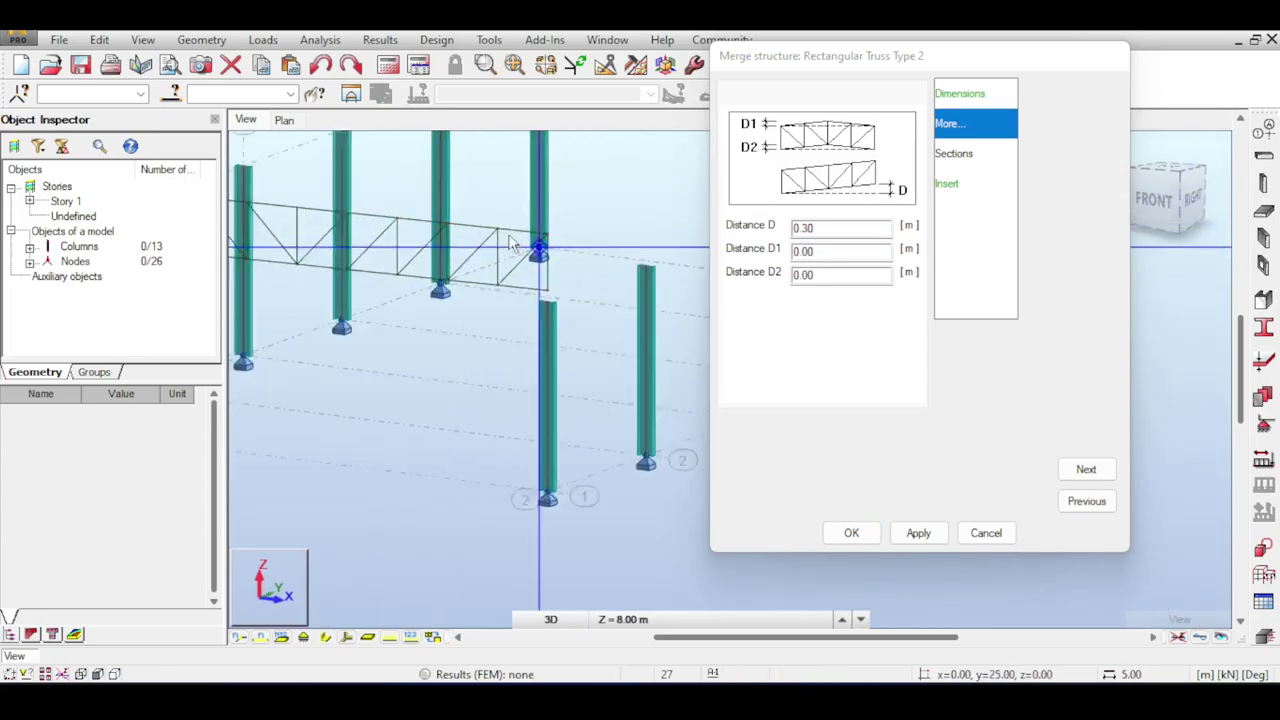
pyautogui.scroll(-1, 560, 317)
pyautogui.moveTo(560, 317); pyautogui.dragTo(475, 270, button='middle')
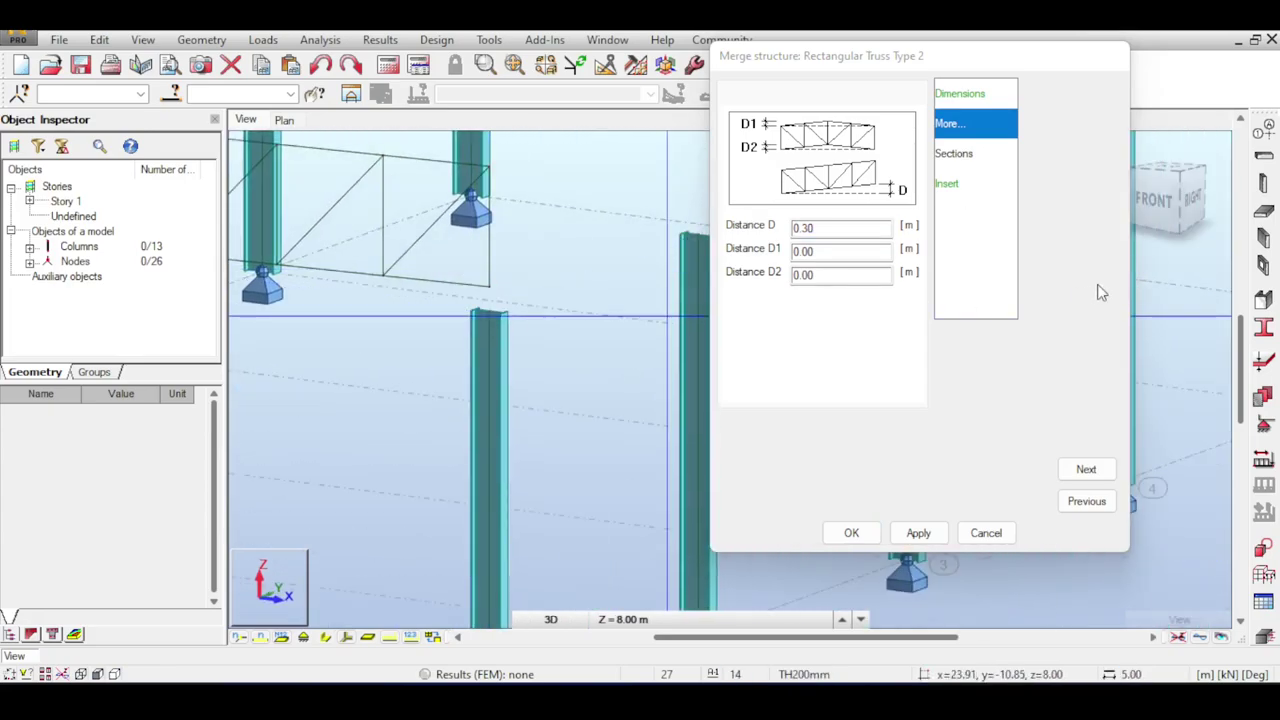
pyautogui.click(1145, 208)
pyautogui.moveTo(1196, 197); pyautogui.dragTo(1178, 204)
pyautogui.scroll(2, 610, 280)
pyautogui.moveTo(610, 280); pyautogui.dragTo(586, 306, button='middle')
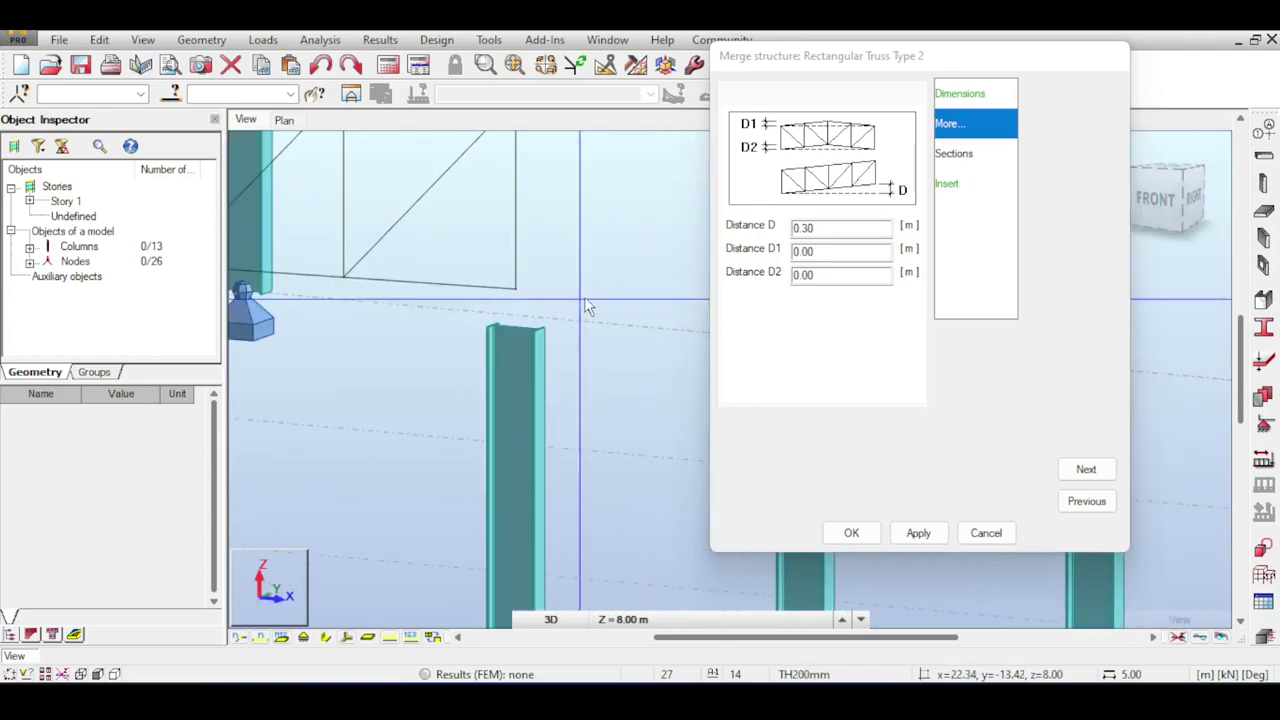
pyautogui.scroll(-5, 560, 318)
pyautogui.keyDown('shift'); pyautogui.moveTo(498, 338); pyautogui.dragTo(638, 349, button='middle'); pyautogui.keyUp('shift')
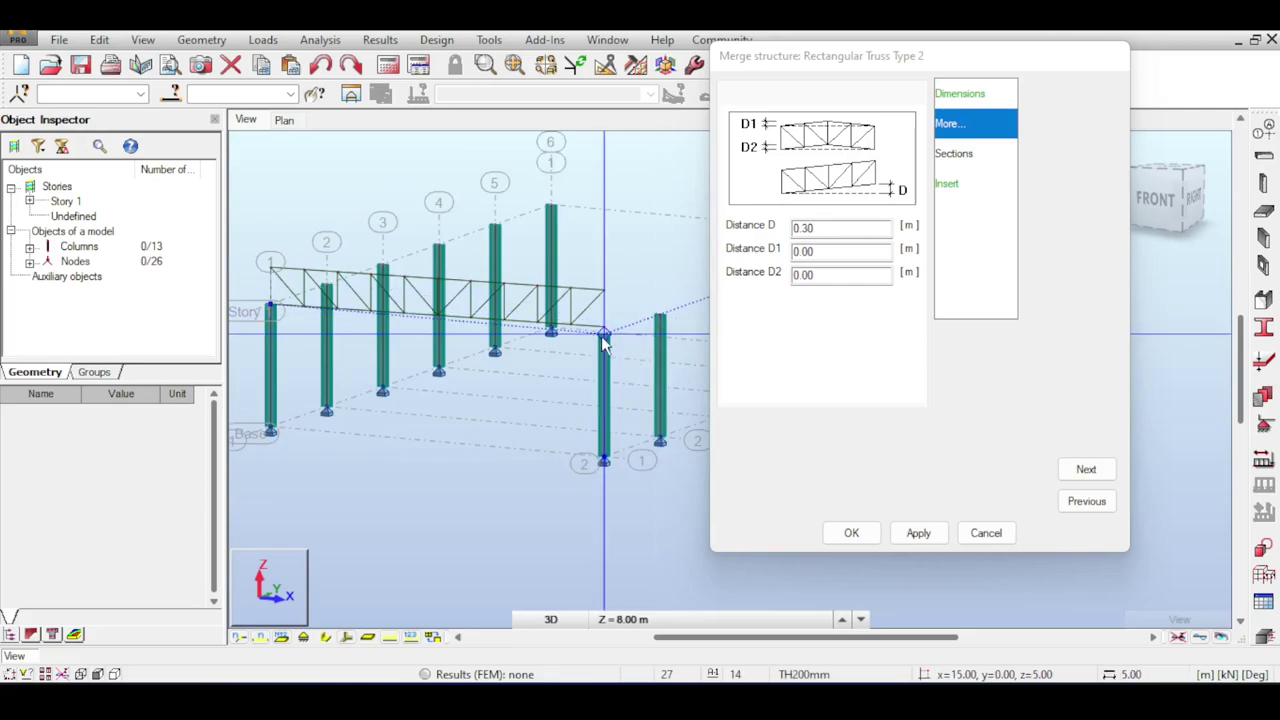
pyautogui.scroll(-1, 549, 218)
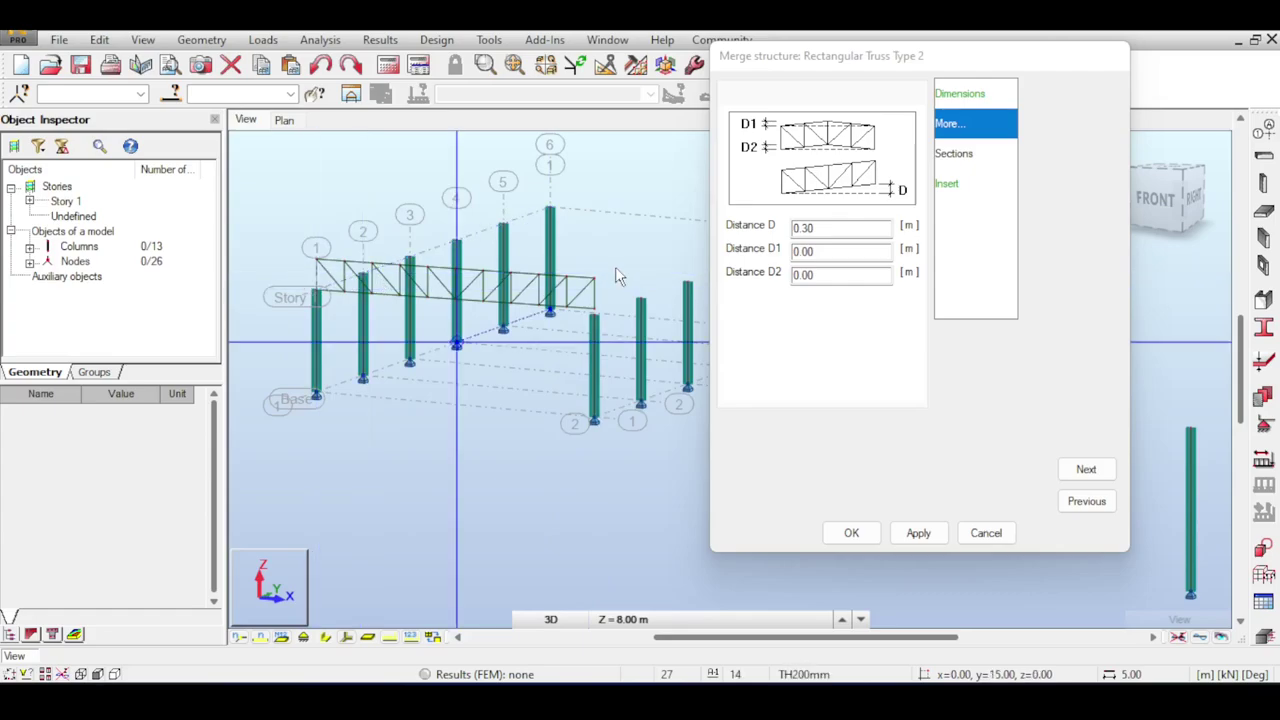
pyautogui.moveTo(517, 552); pyautogui.dragTo(468, 471, button='middle')
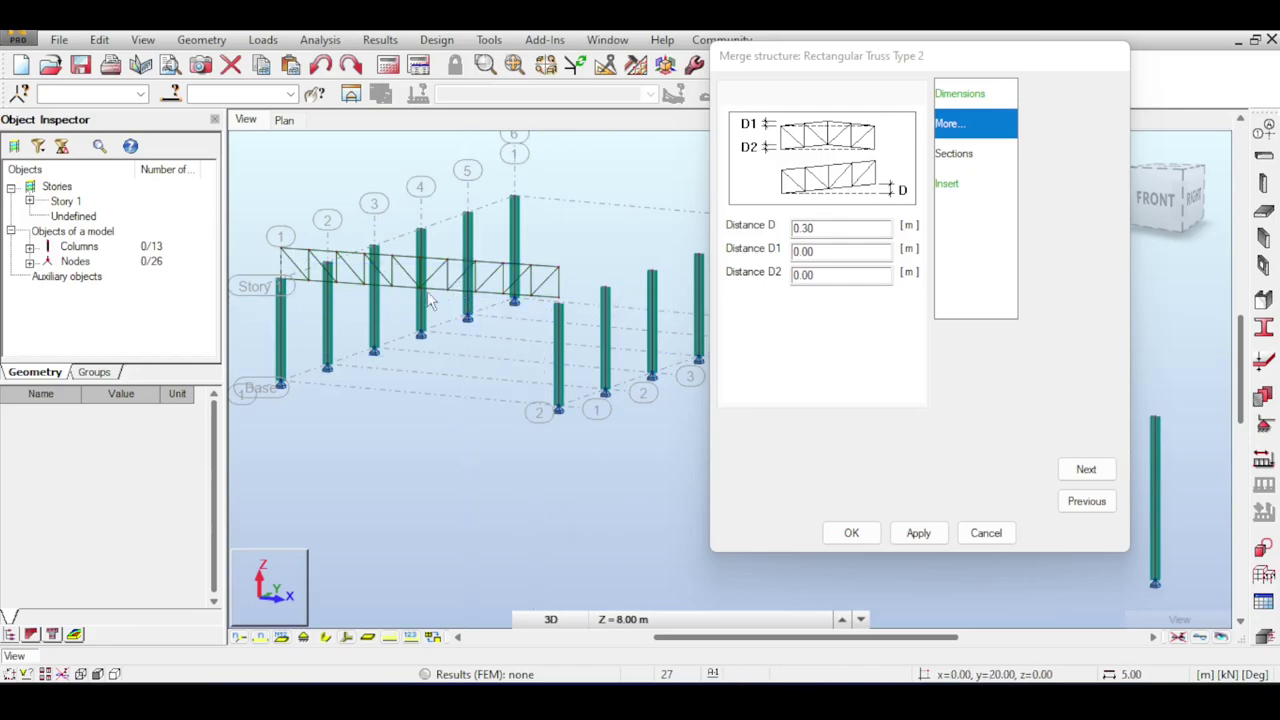
# Try a distance D of 0.5 m, set it to 1 m, and inspect the sloped truss from the front.
pyautogui.click(829, 228)
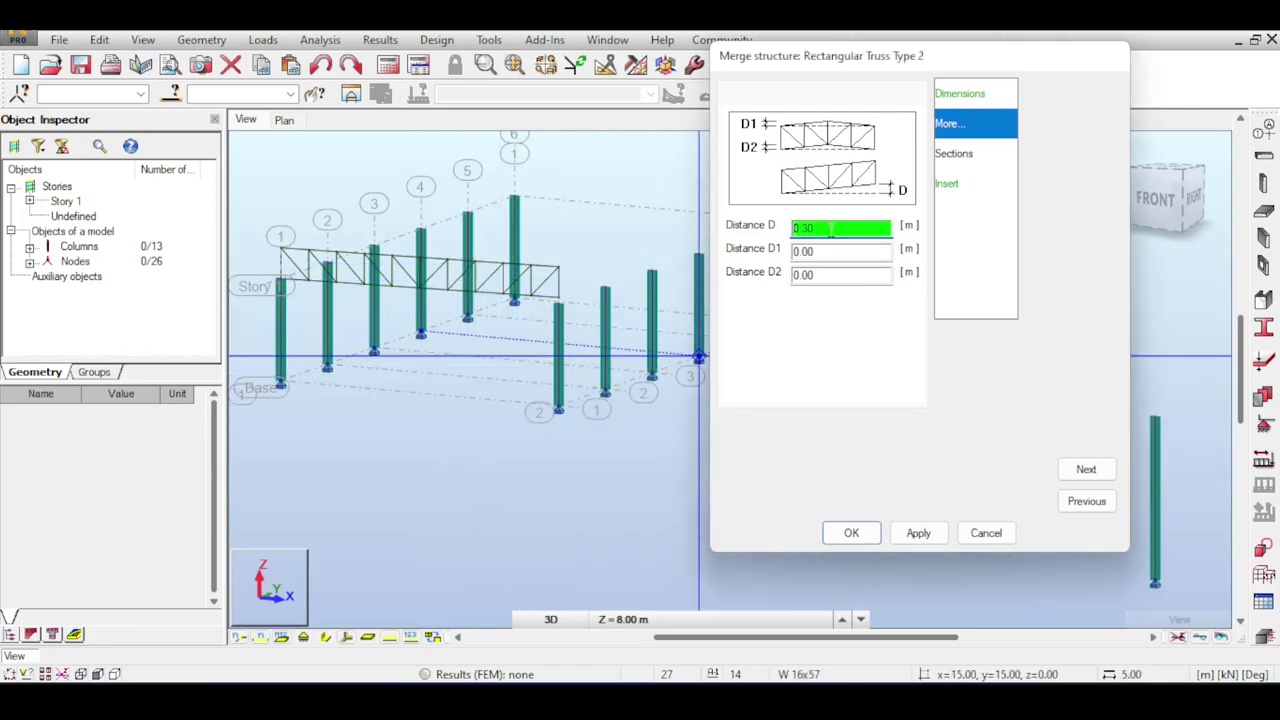
pyautogui.write('0.50')
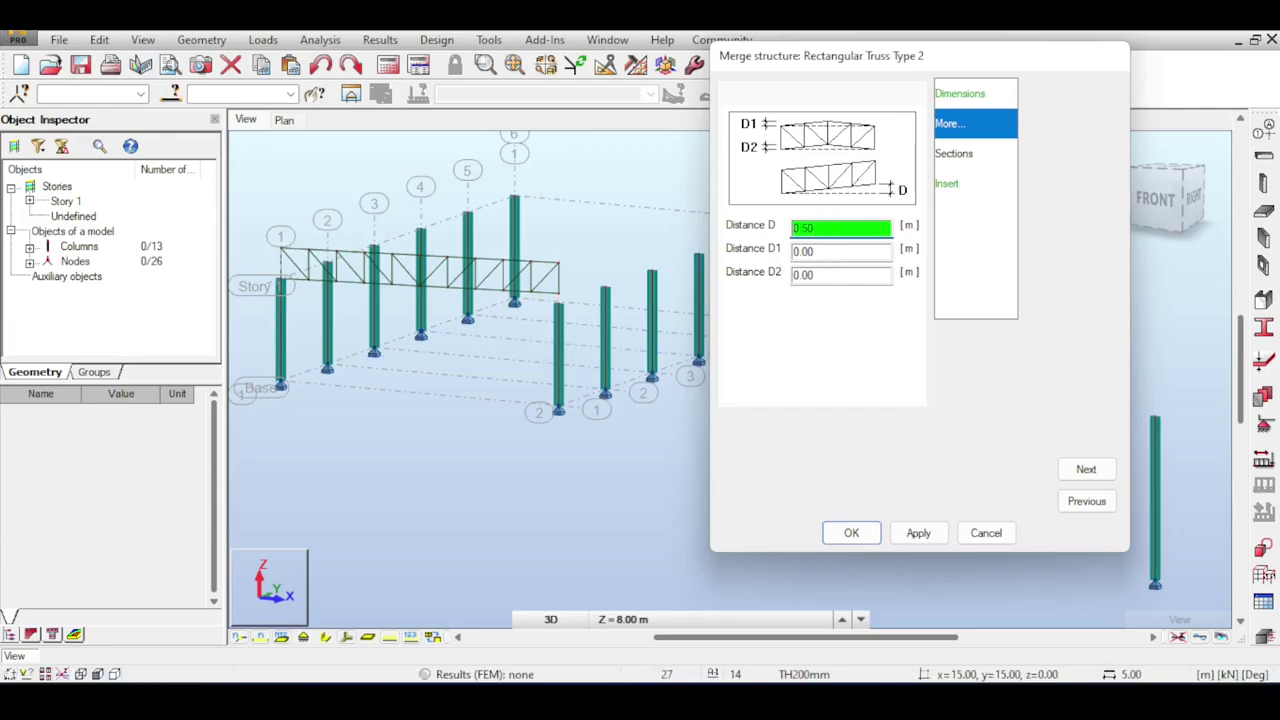
pyautogui.doubleClick(803, 229)
pyautogui.write('1.00')
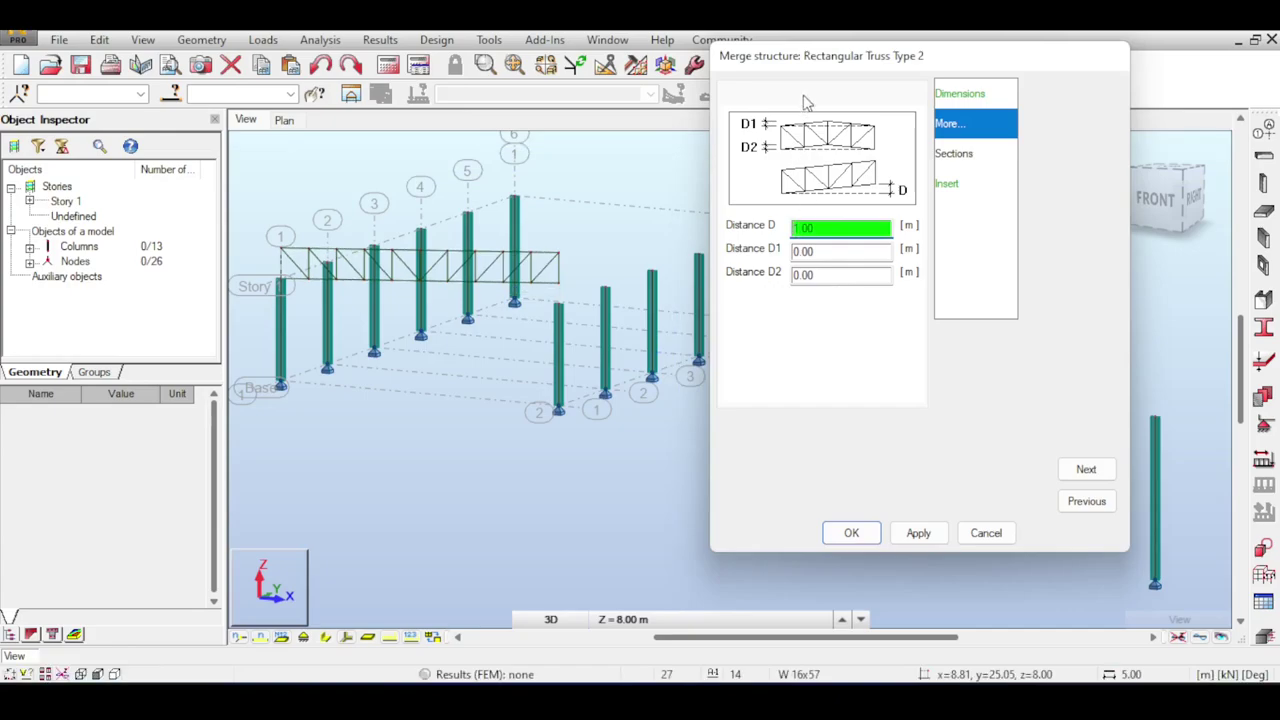
pyautogui.moveTo(815, 63); pyautogui.dragTo(913, 263)
pyautogui.click(1152, 200)
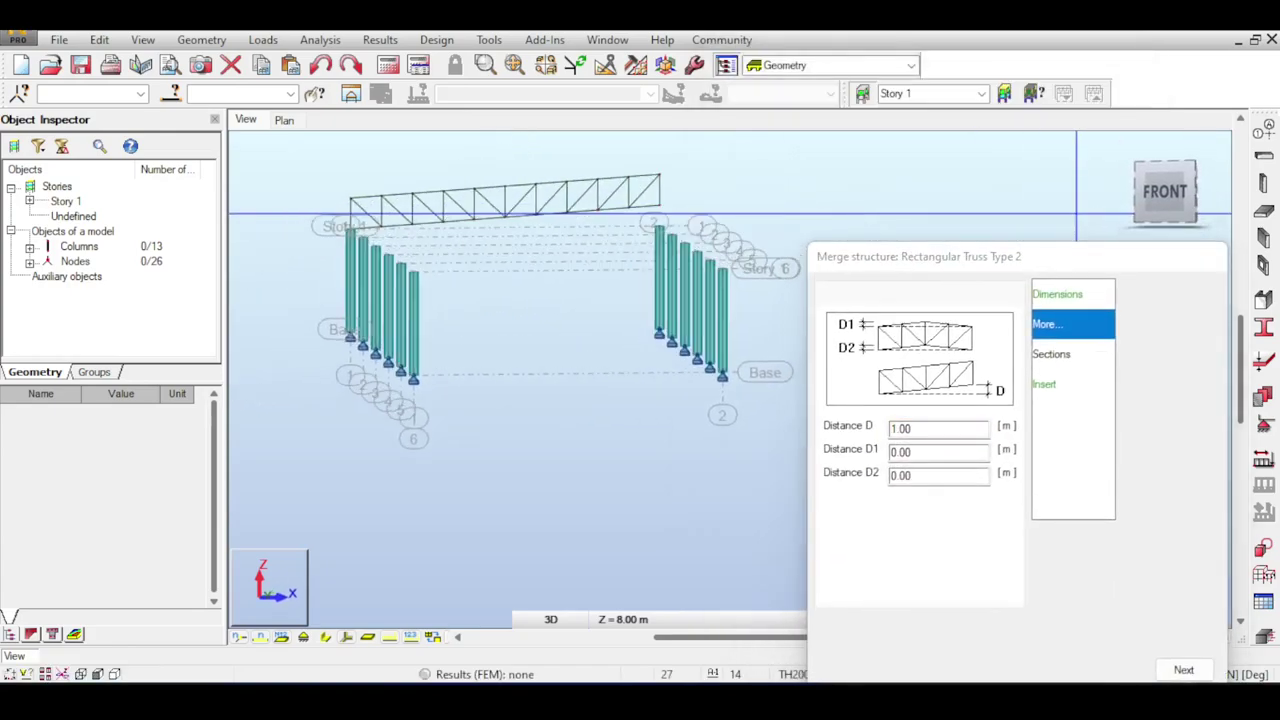
pyautogui.moveTo(1167, 199); pyautogui.dragTo(1158, 182)
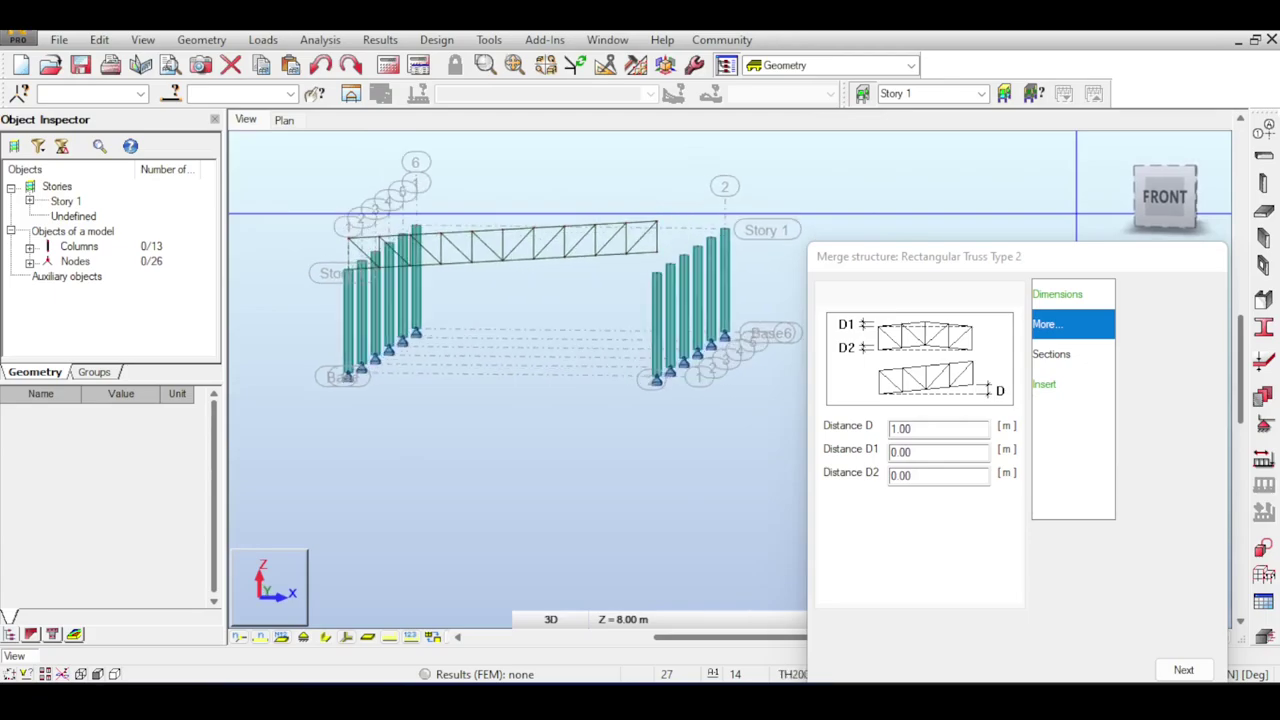
pyautogui.click(1143, 204)
pyautogui.scroll(3, 548, 285)
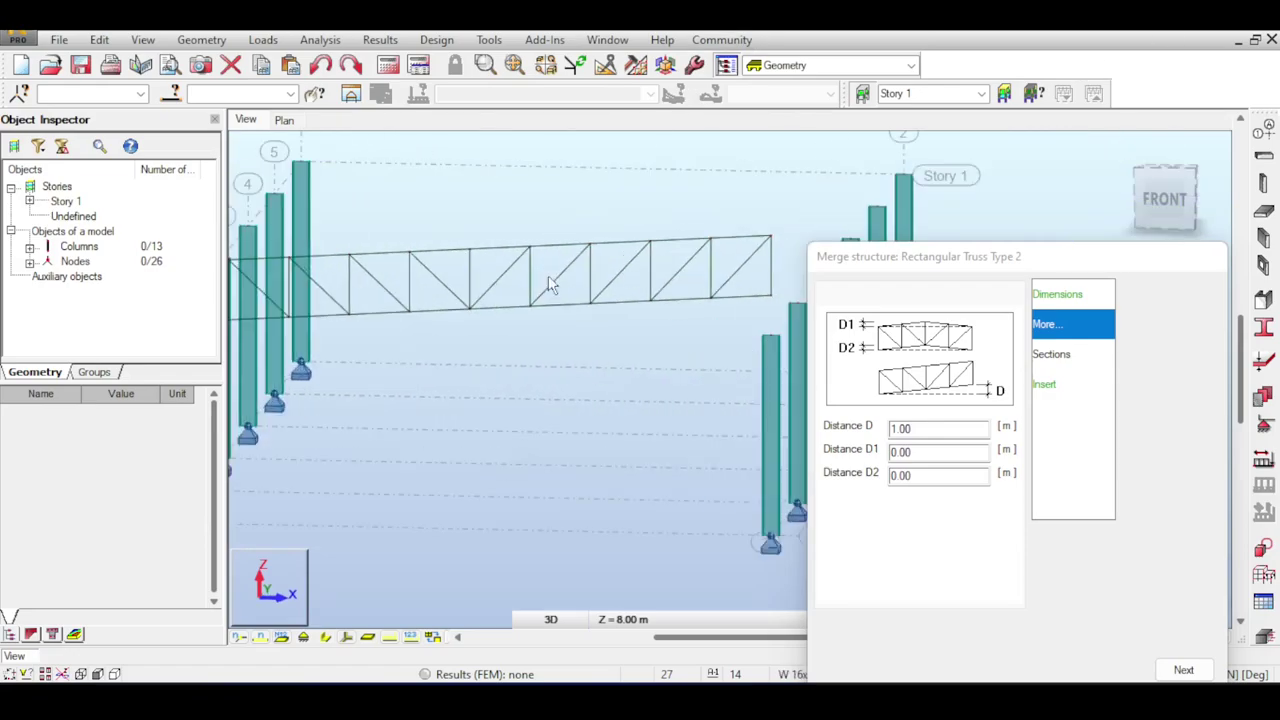
# Reset the truss's distance D to 0 and set distance D1 to 1 m for a pitched upper chord.
pyautogui.click(1165, 199)
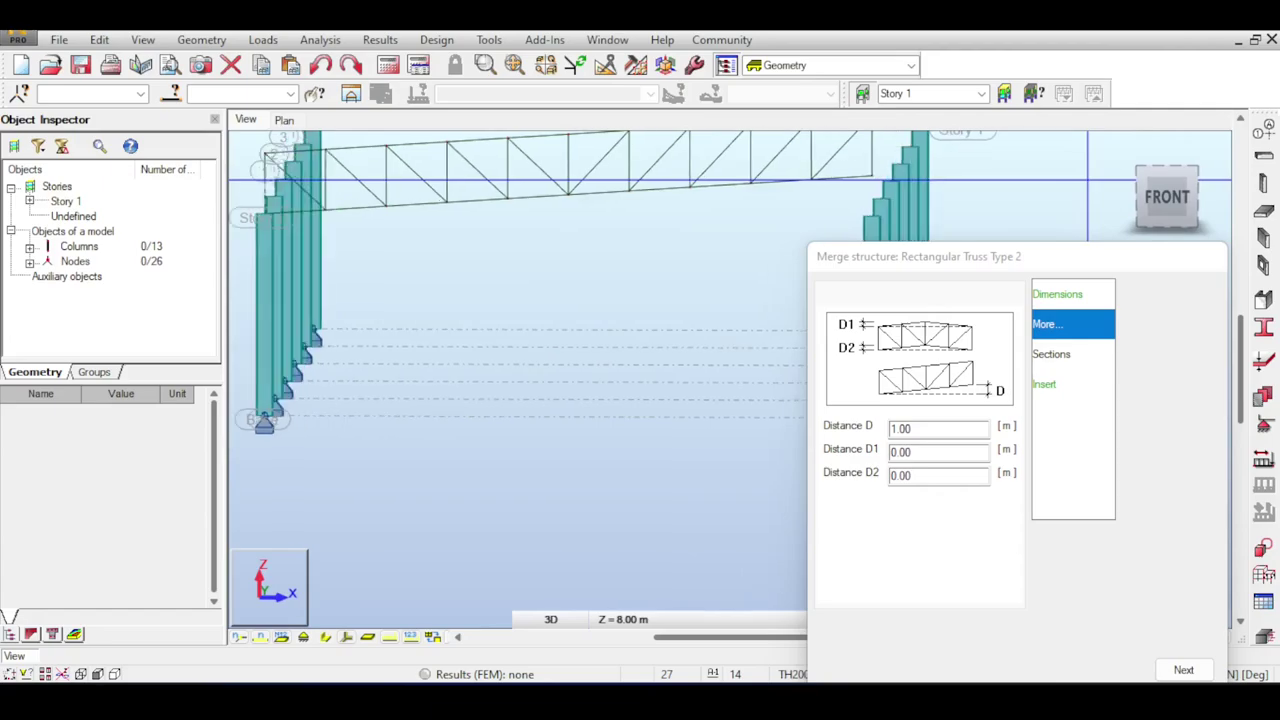
pyautogui.click(918, 428)
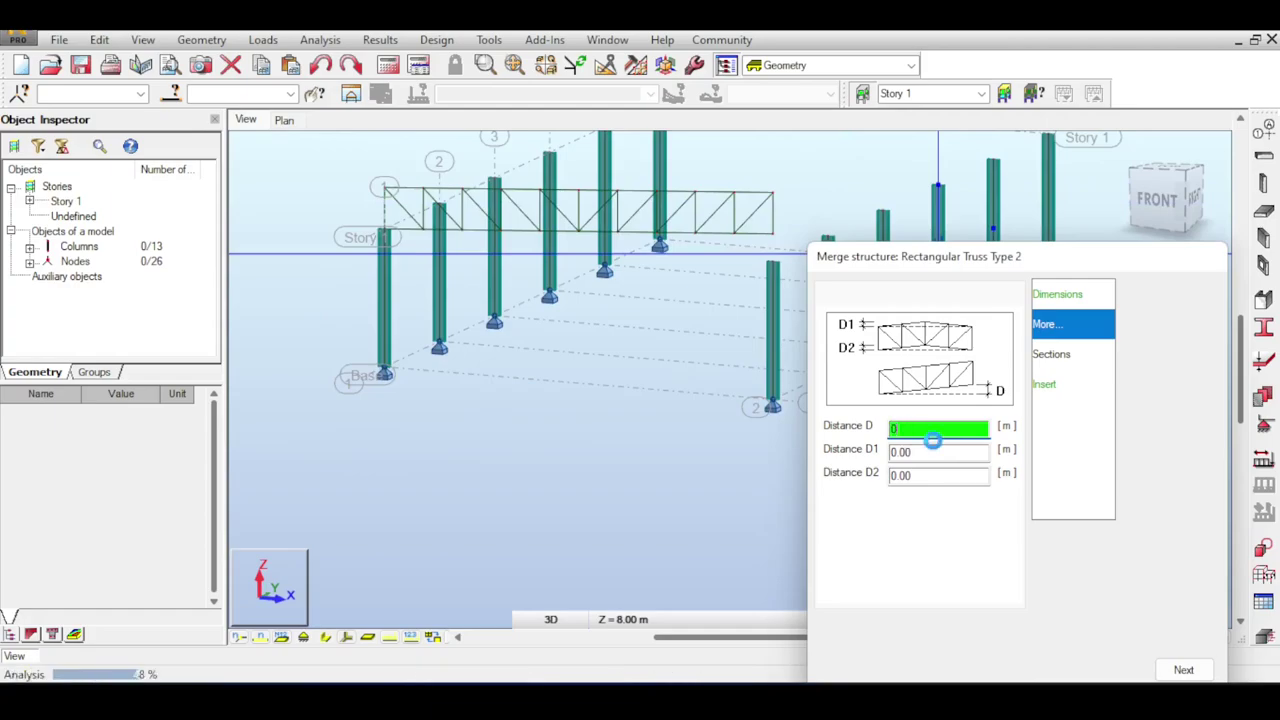
pyautogui.write('00')
pyautogui.click(926, 453)
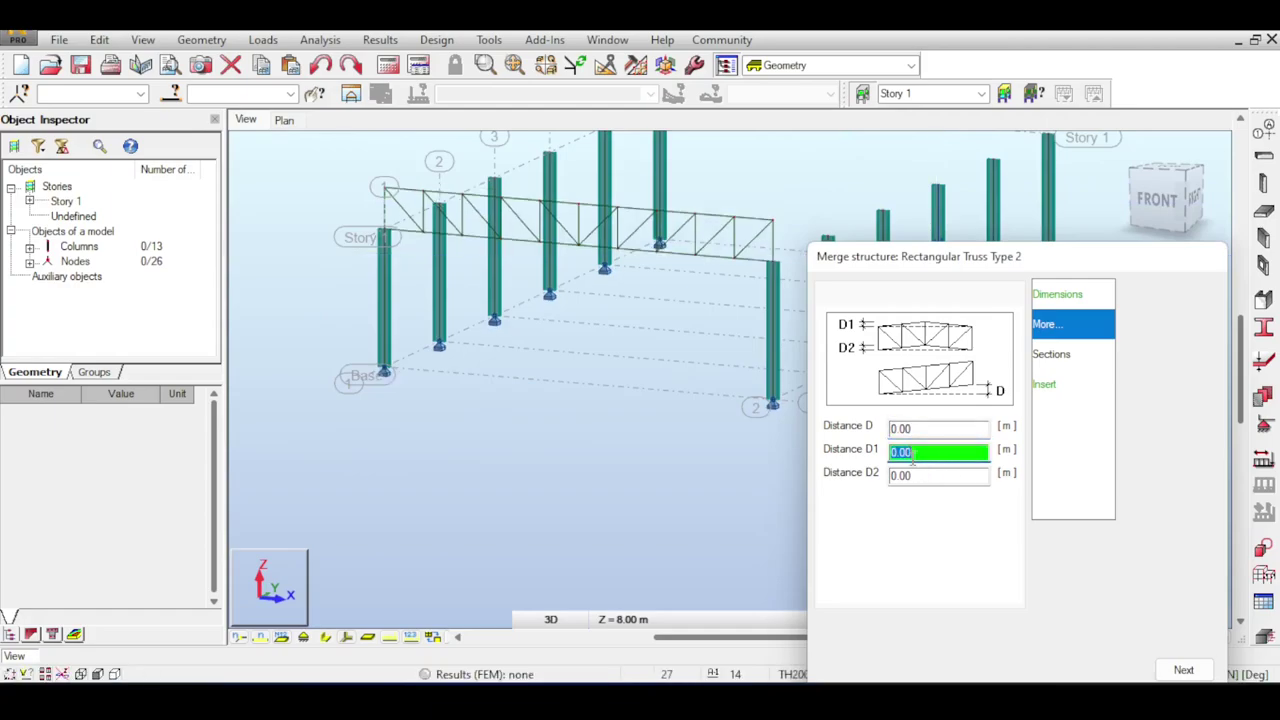
pyautogui.write('1')
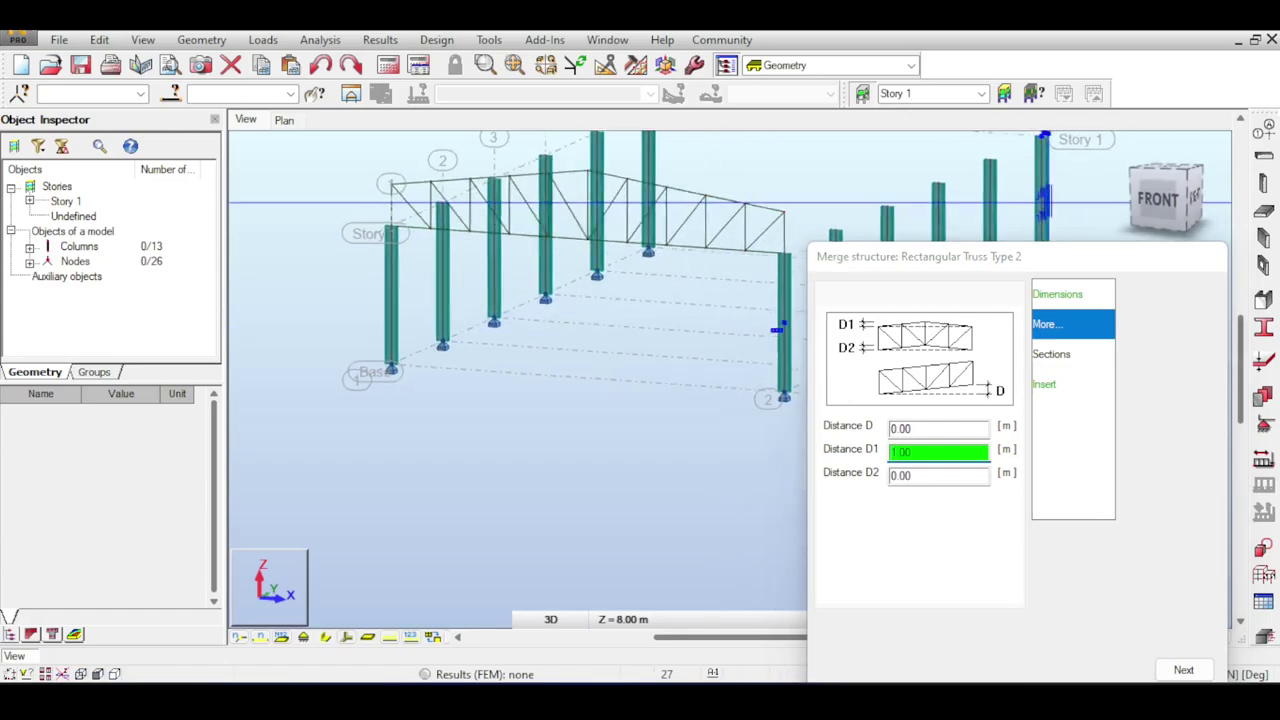
pyautogui.keyDown('shift'); pyautogui.moveTo(600, 420); pyautogui.dragTo(705, 415, button='middle'); pyautogui.keyUp('shift')
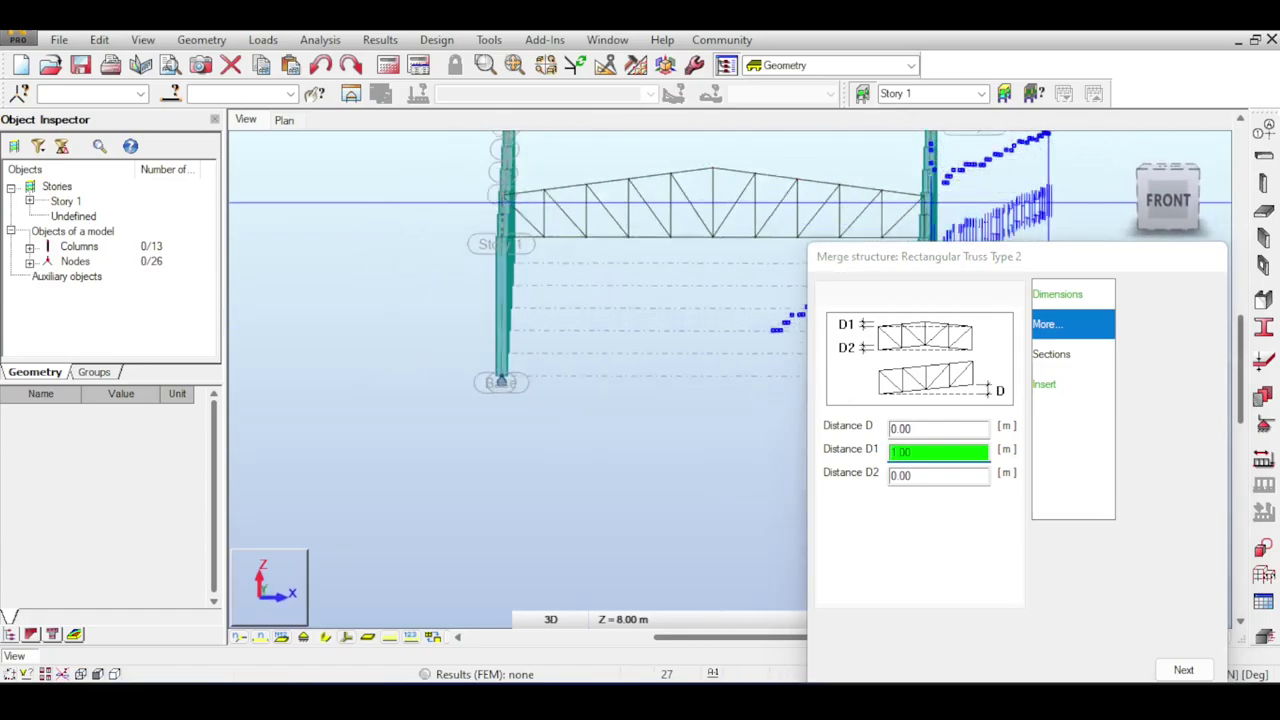
# Try a distance D2 of 0.5 m for the truss's lower chord and inspect its shape from the front.
pyautogui.click(948, 476)
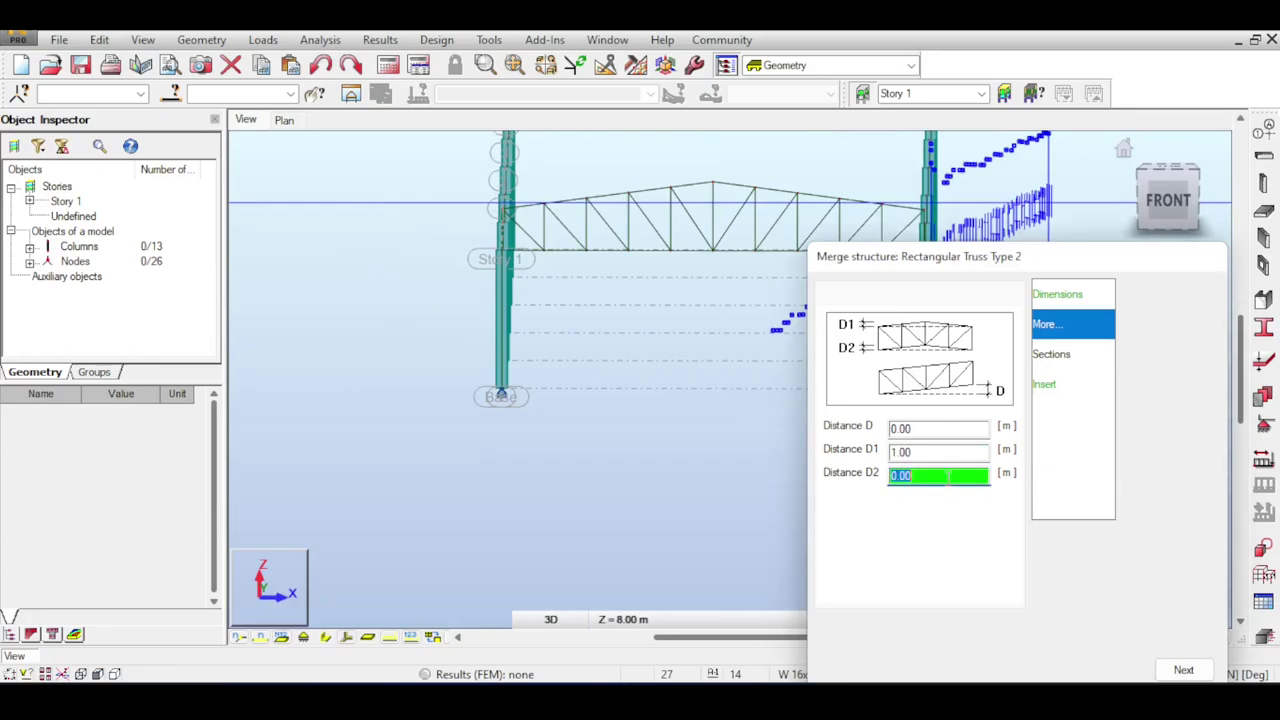
pyautogui.write('0.5')
pyautogui.scroll(3, 596, 195)
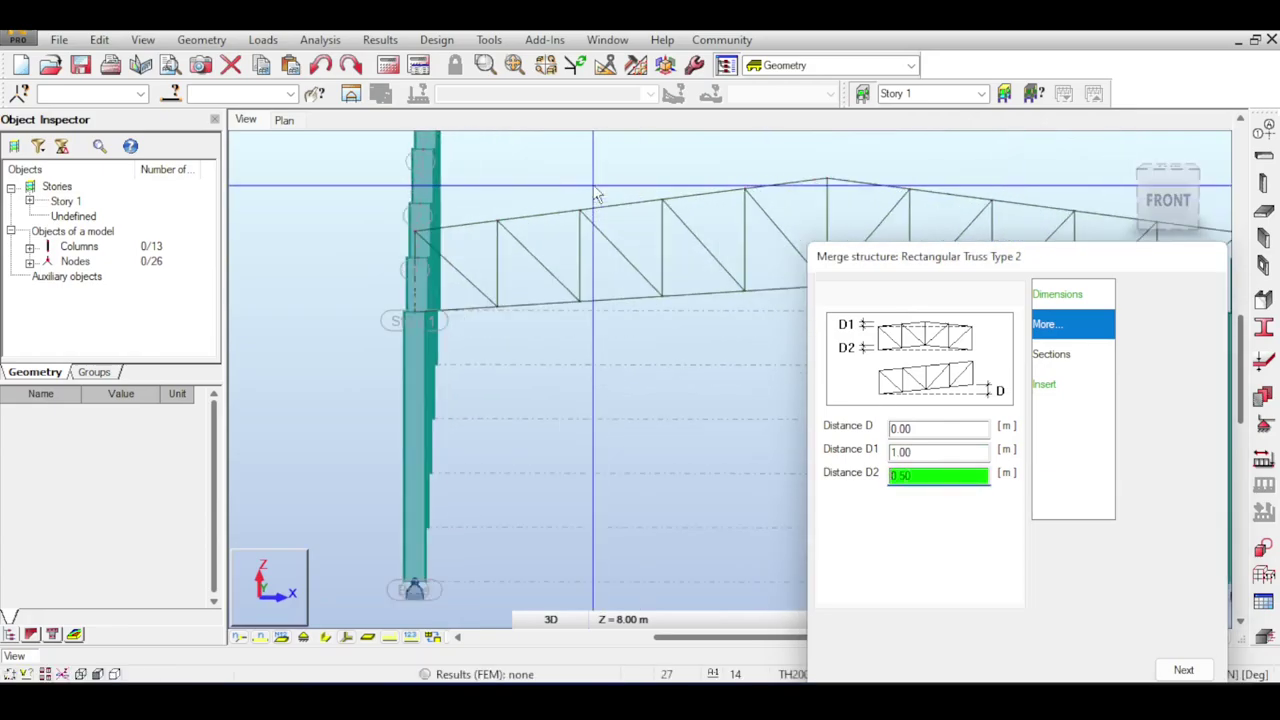
pyautogui.moveTo(749, 210); pyautogui.dragTo(609, 223, button='middle')
pyautogui.scroll(-4, 660, 218)
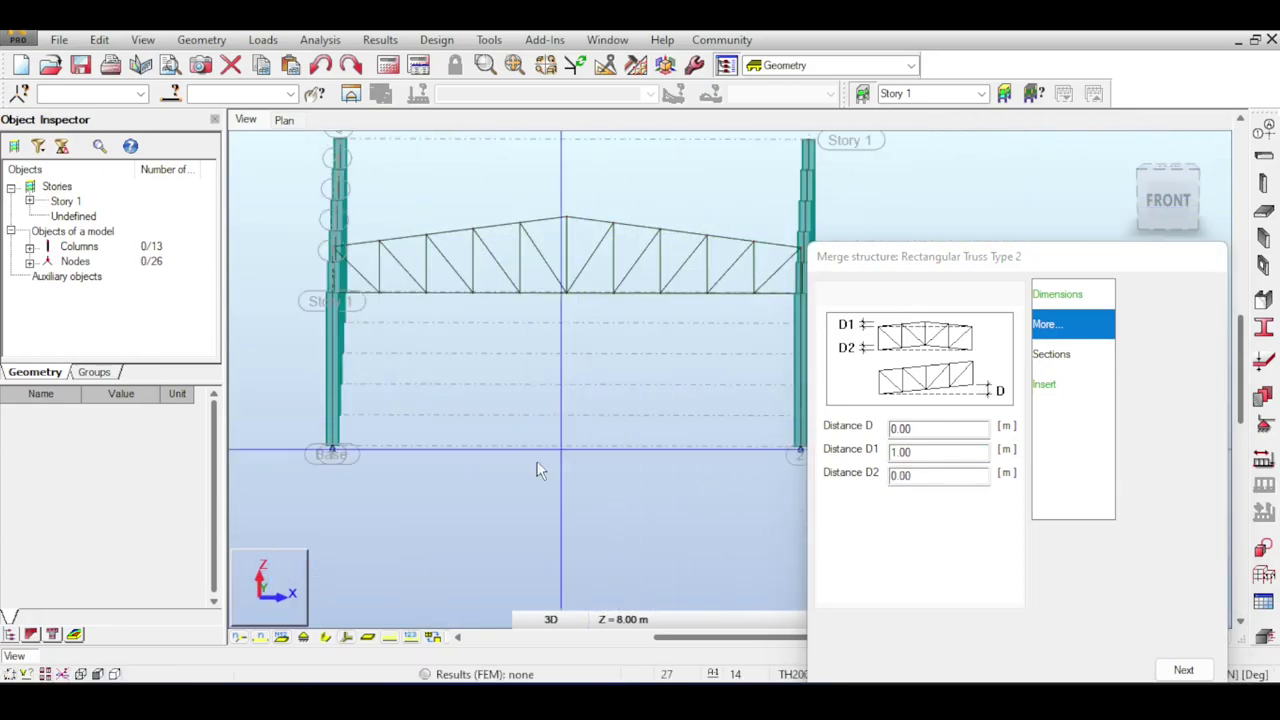
# Review the chord, diagonal and post sections of the truss, keep them, and confirm its insertion.
pyautogui.click(918, 453)
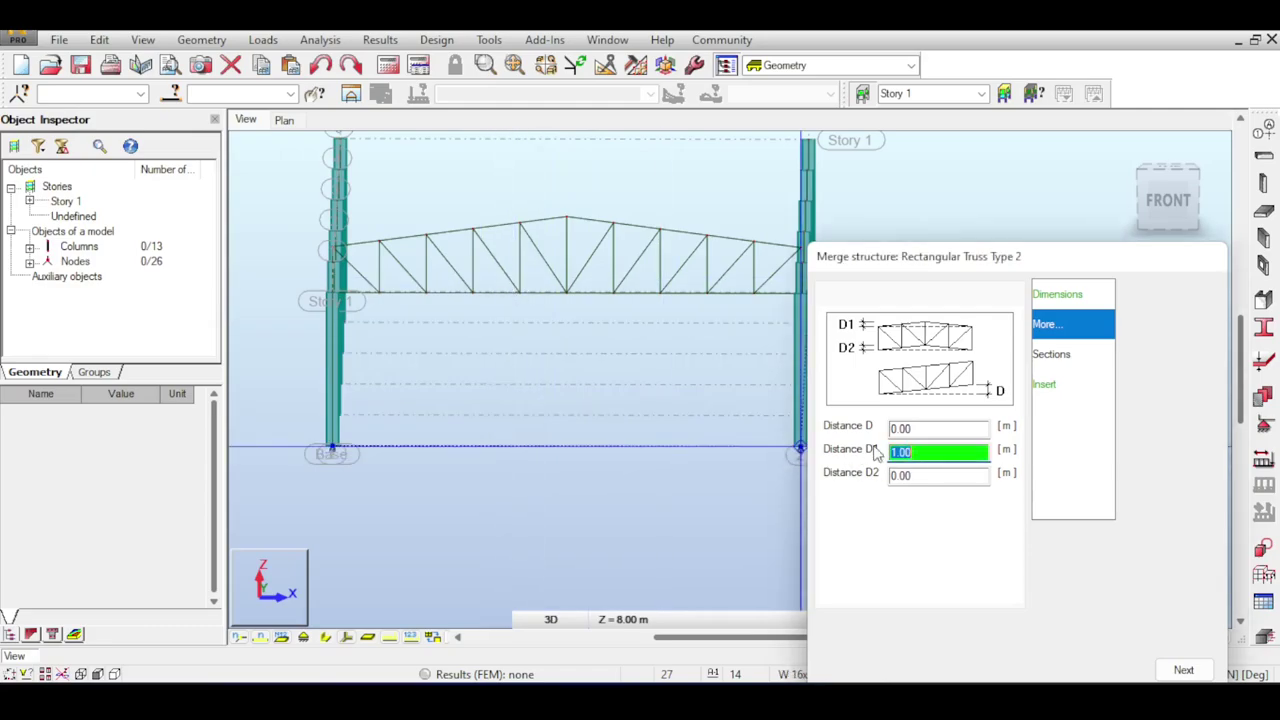
pyautogui.moveTo(542, 371); pyautogui.dragTo(480, 397, button='middle')
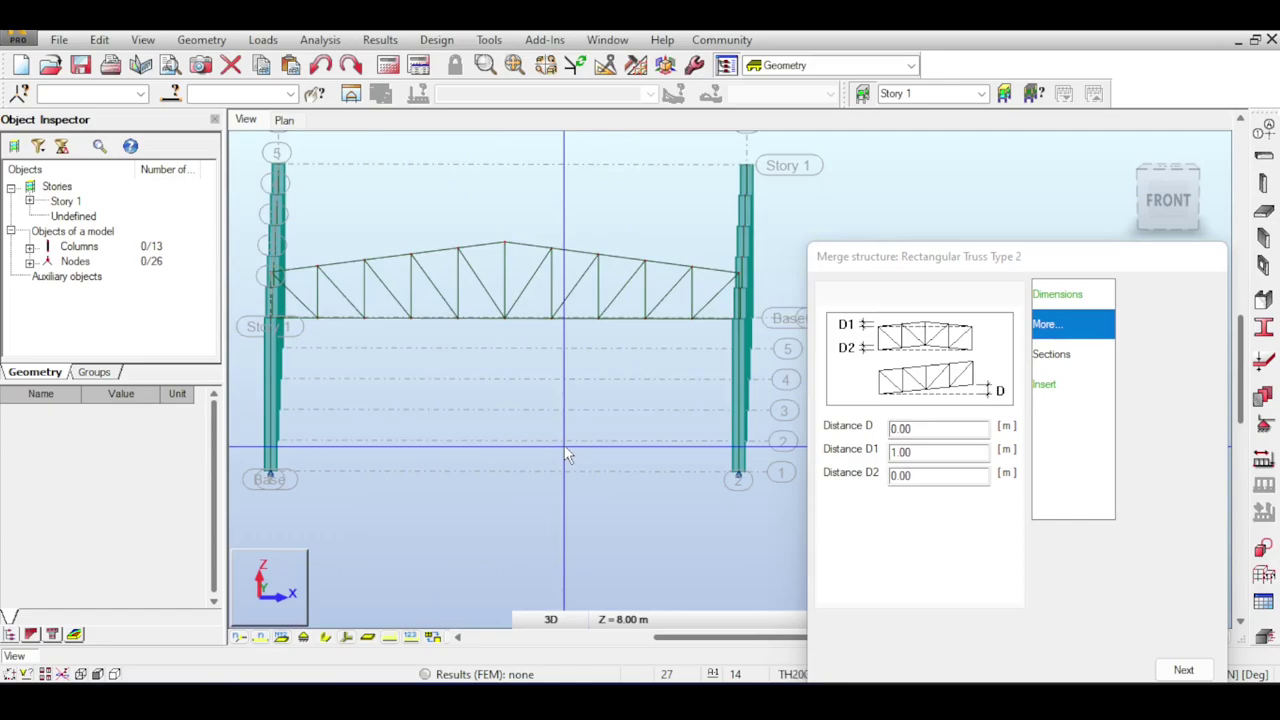
pyautogui.click(1051, 354)
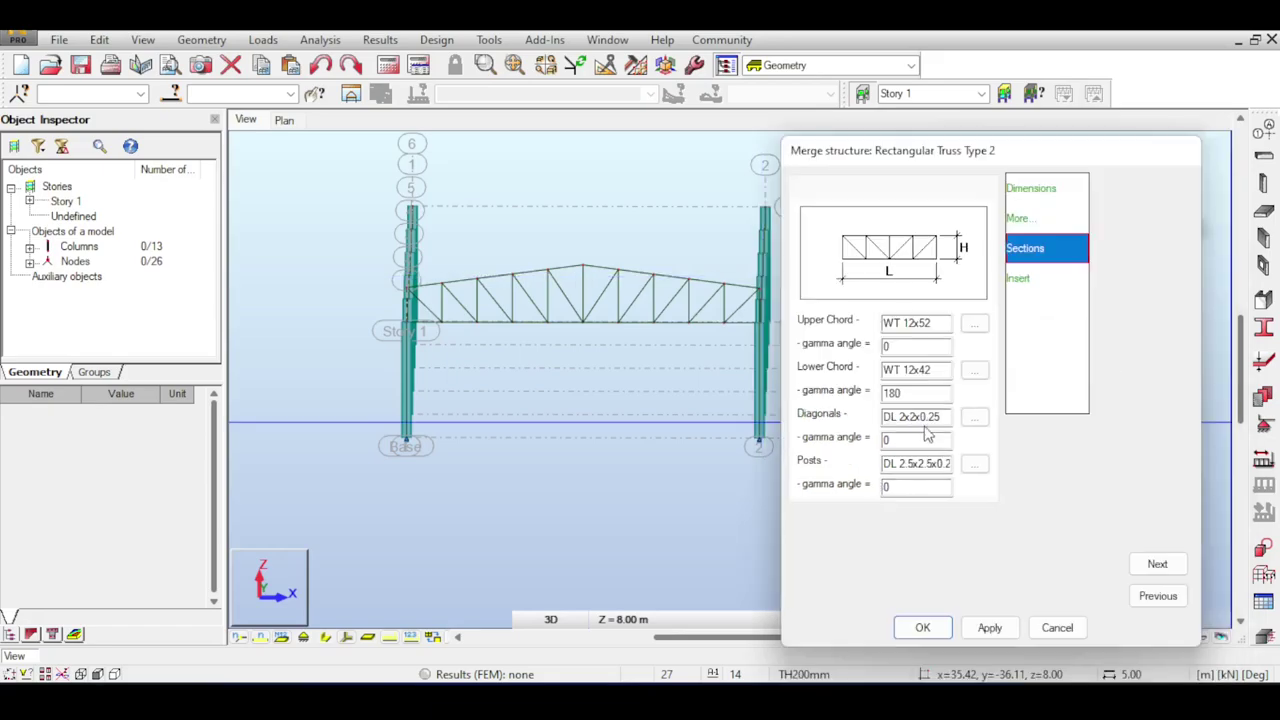
pyautogui.click(931, 416)
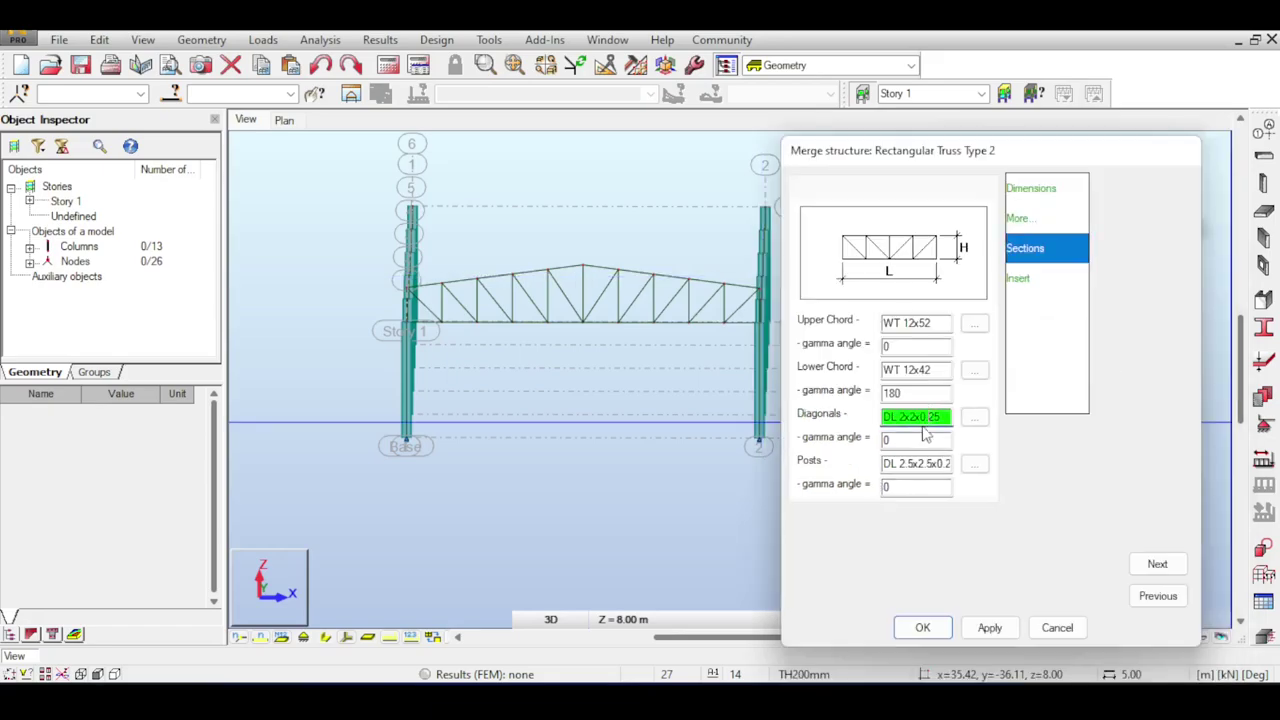
pyautogui.click(921, 465)
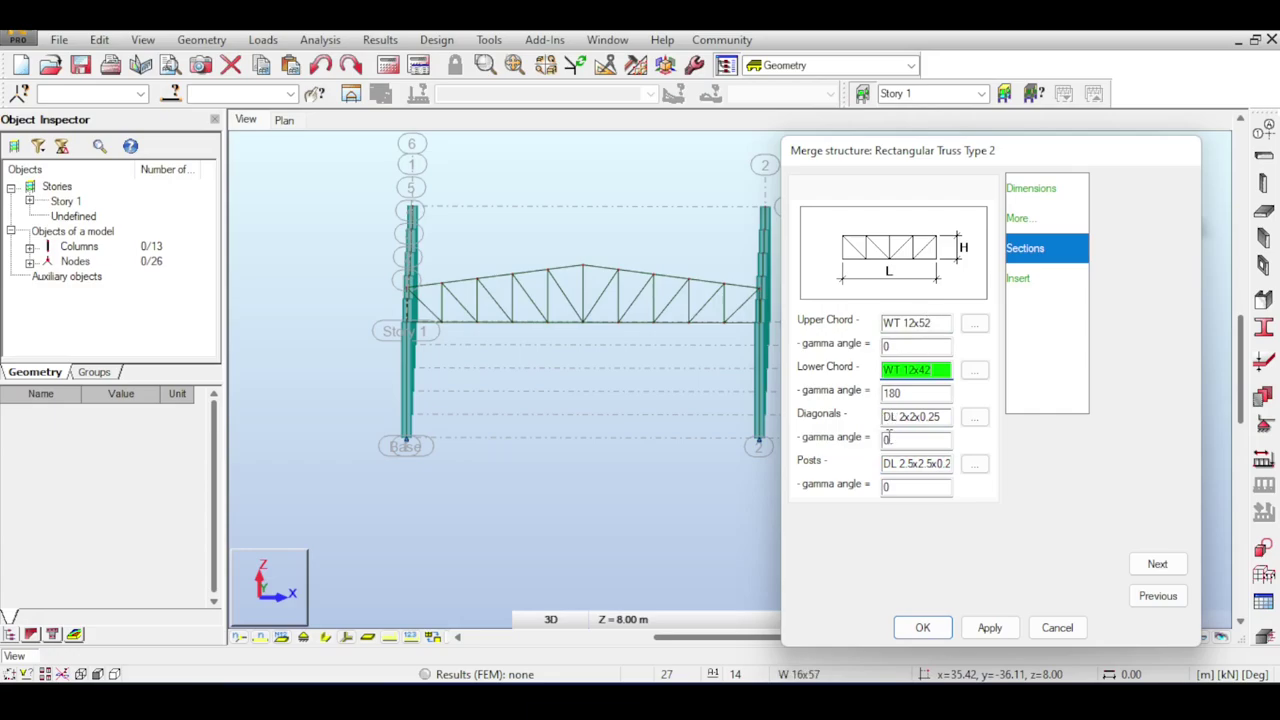
pyautogui.click(925, 624)
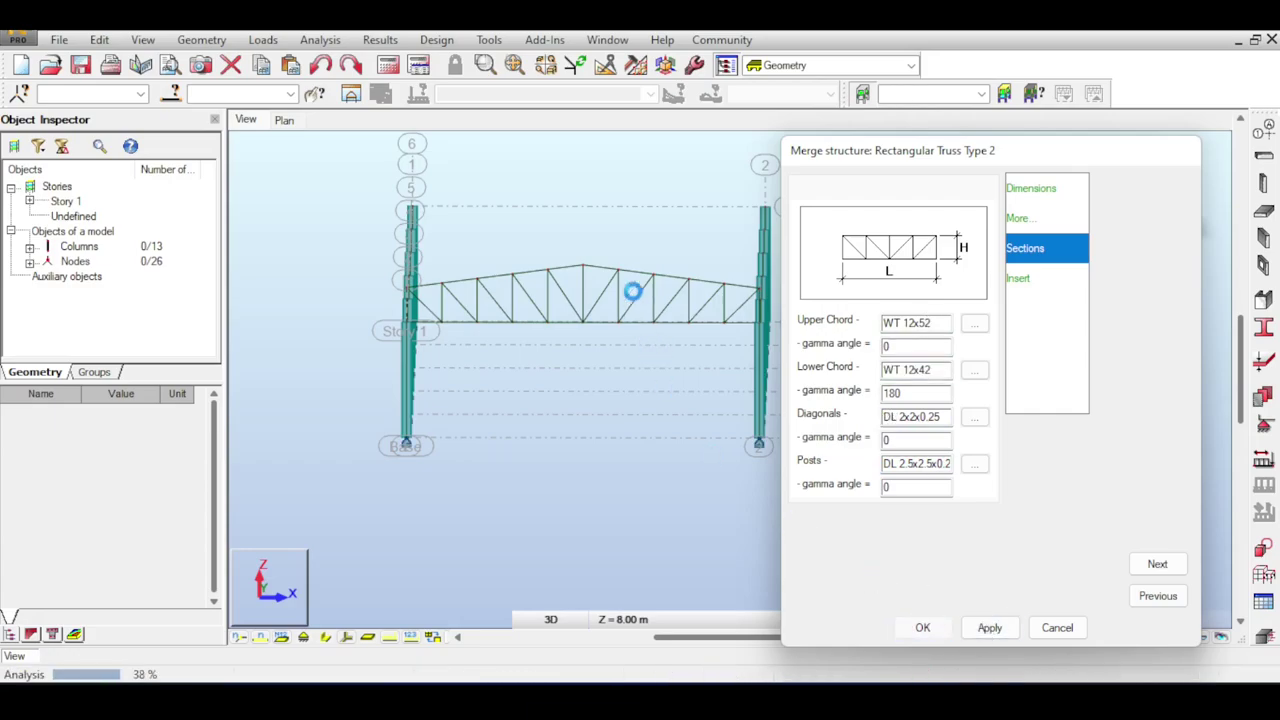
# Examine the upper chord, posts and diagonals of the inserted truss up close from both sides.
pyautogui.scroll(5, 631, 271)
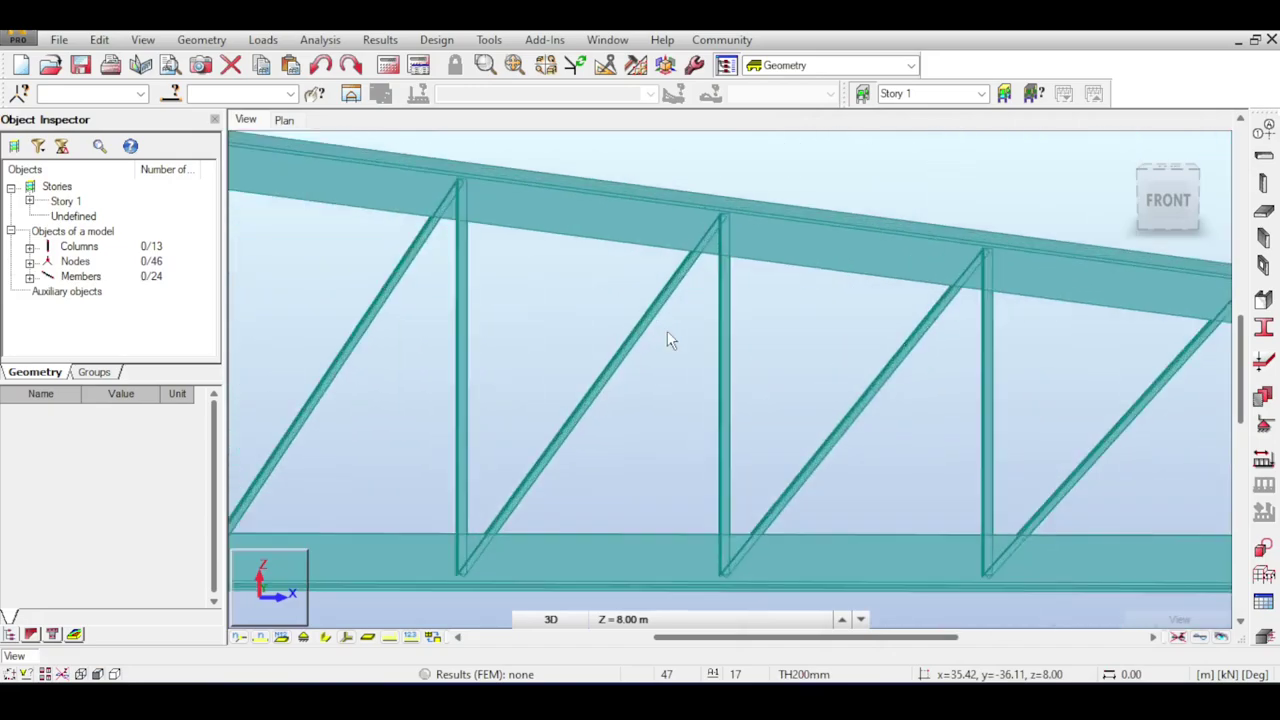
pyautogui.scroll(2, 762, 195)
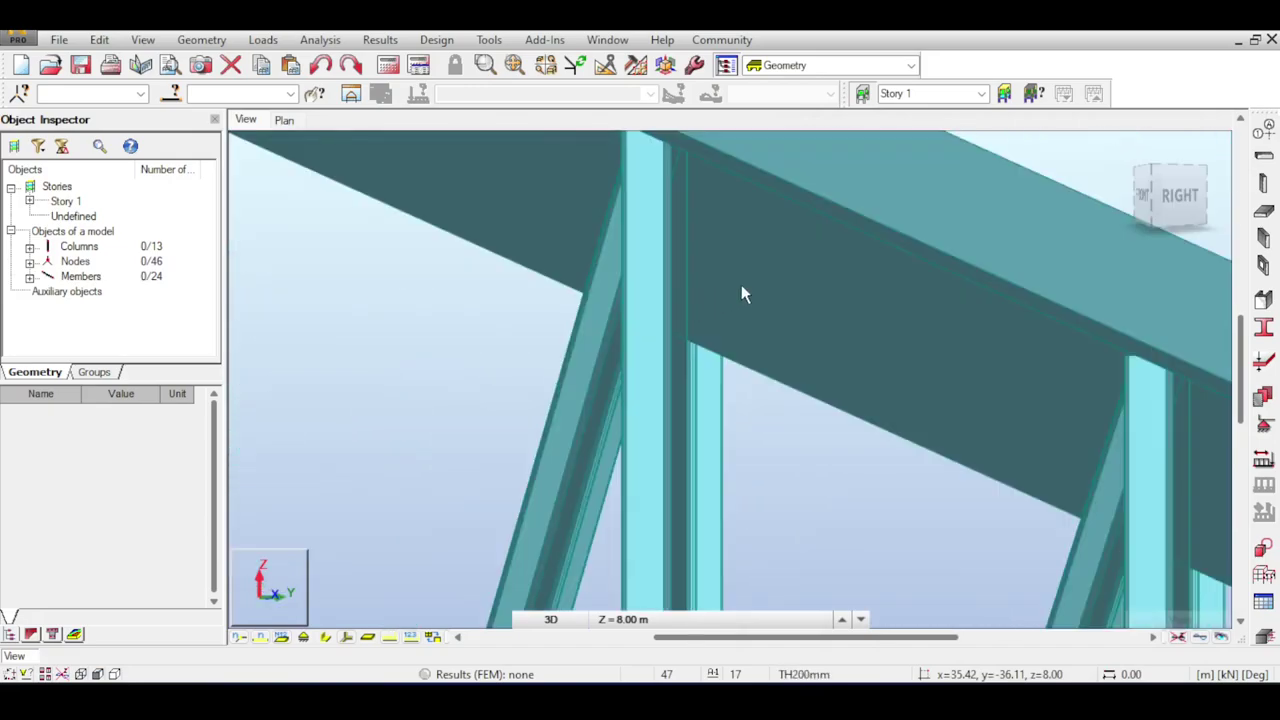
pyautogui.moveTo(741, 284); pyautogui.dragTo(753, 336, button='middle')
pyautogui.scroll(-1, 747, 346)
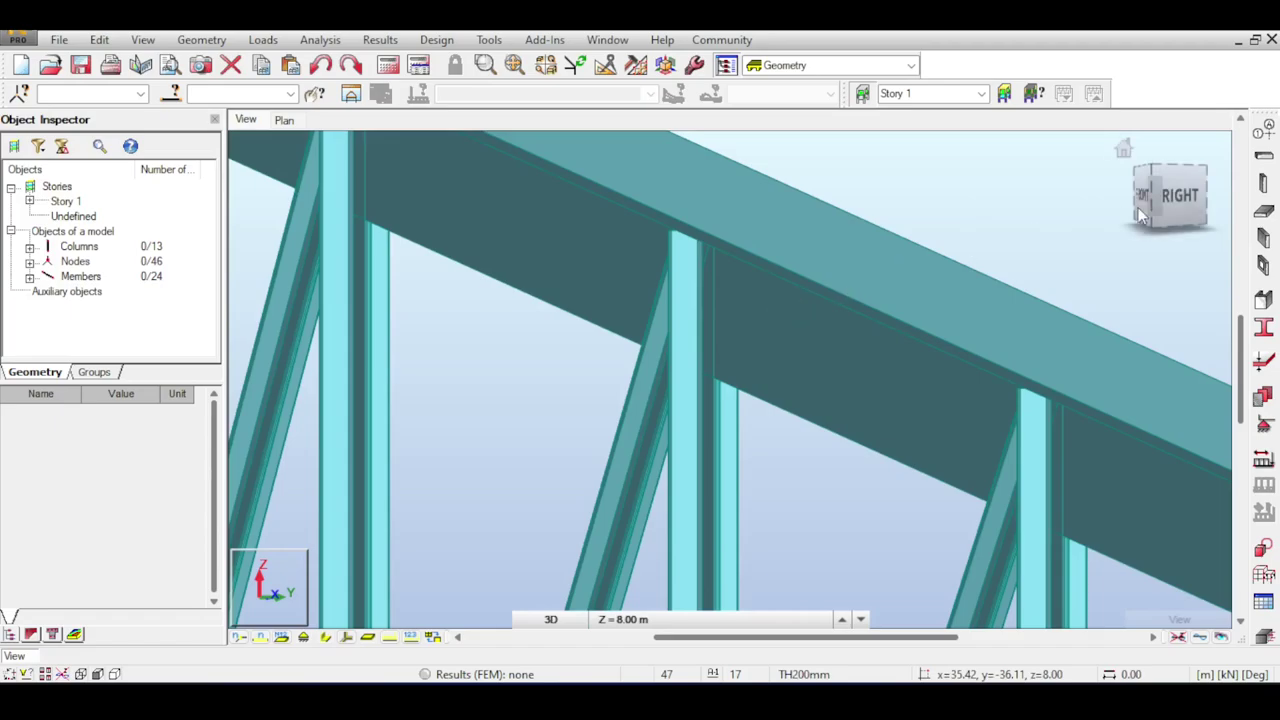
pyautogui.click(1185, 201)
pyautogui.moveTo(1185, 200); pyautogui.dragTo(1151, 198)
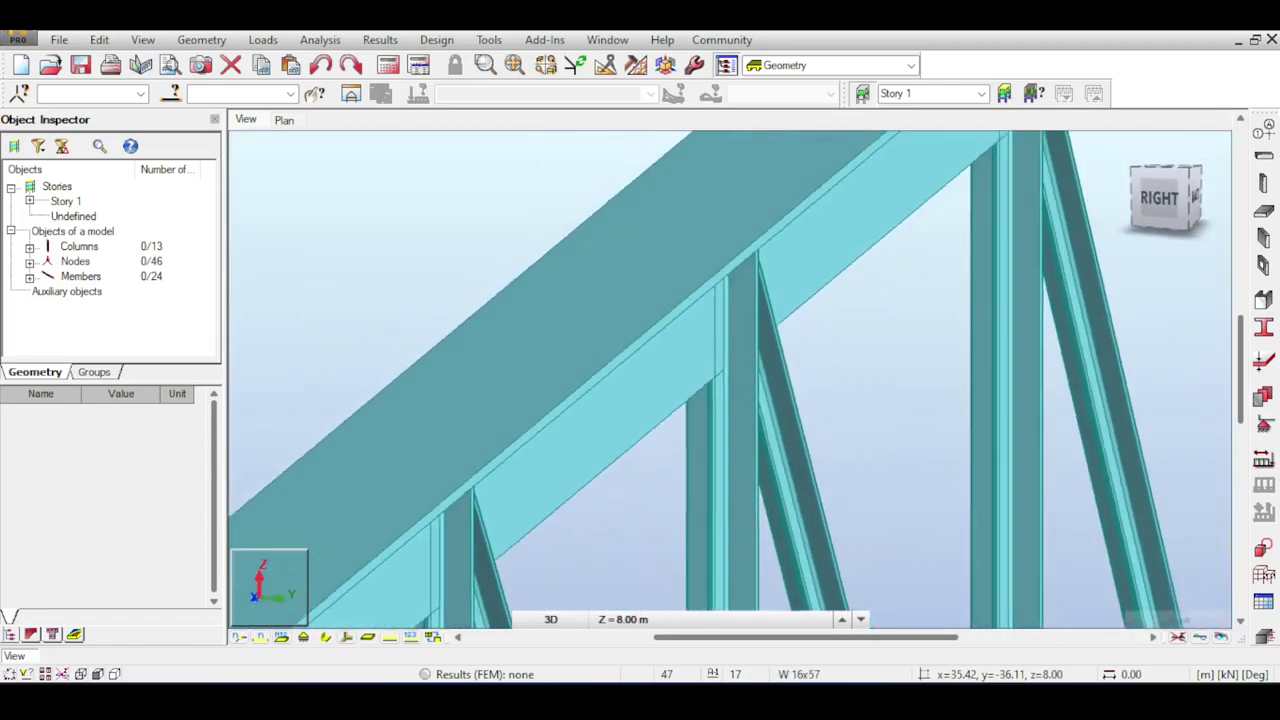
pyautogui.scroll(5, 570, 445)
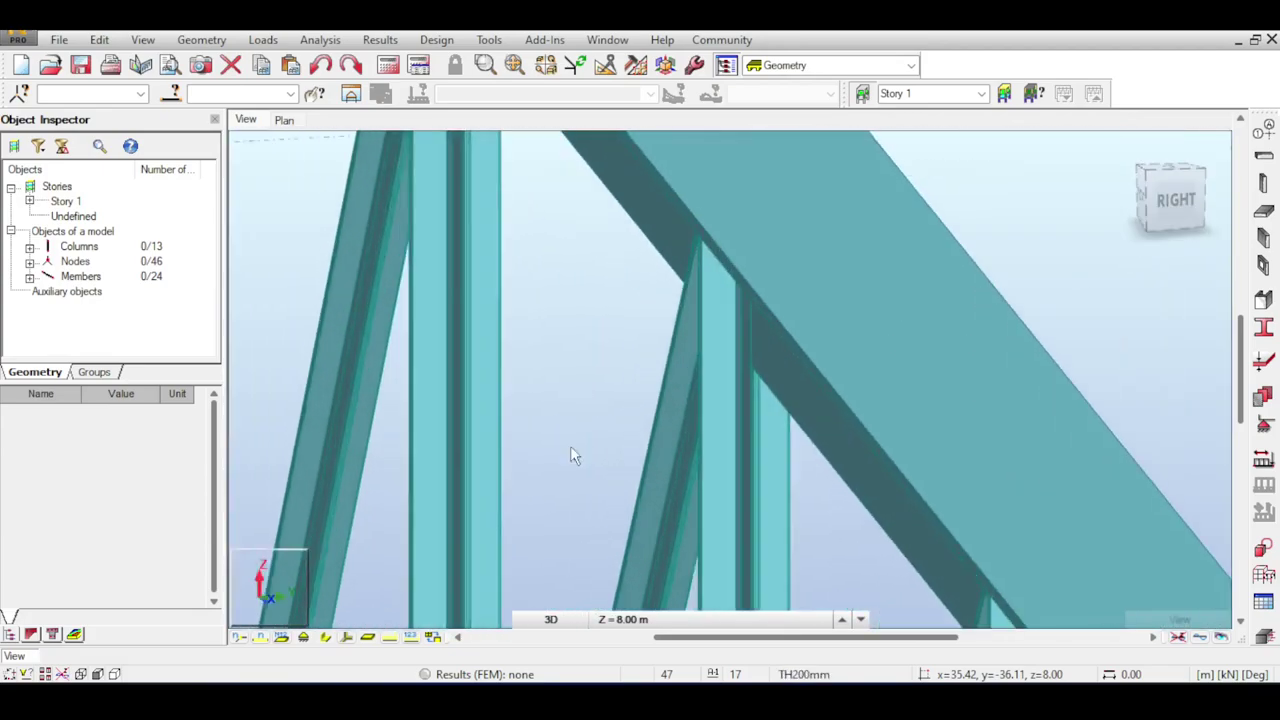
pyautogui.moveTo(895, 419); pyautogui.dragTo(801, 349, button='middle')
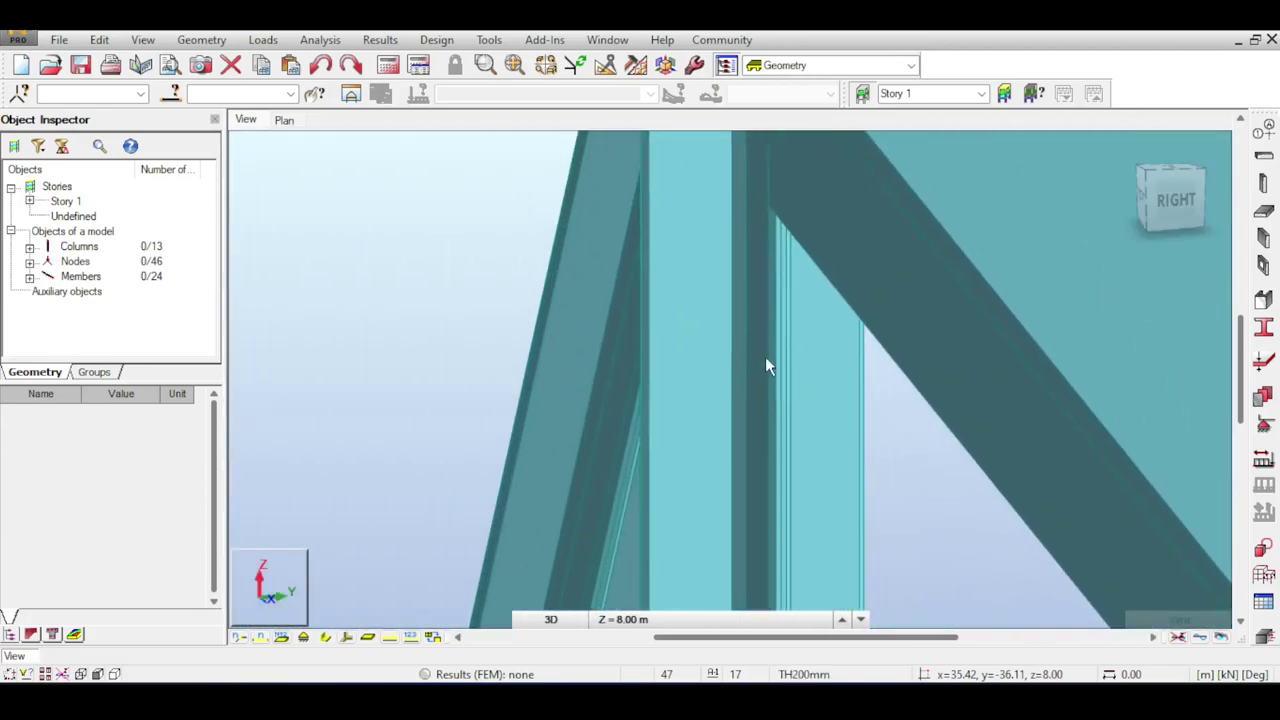
pyautogui.scroll(-4, 766, 361)
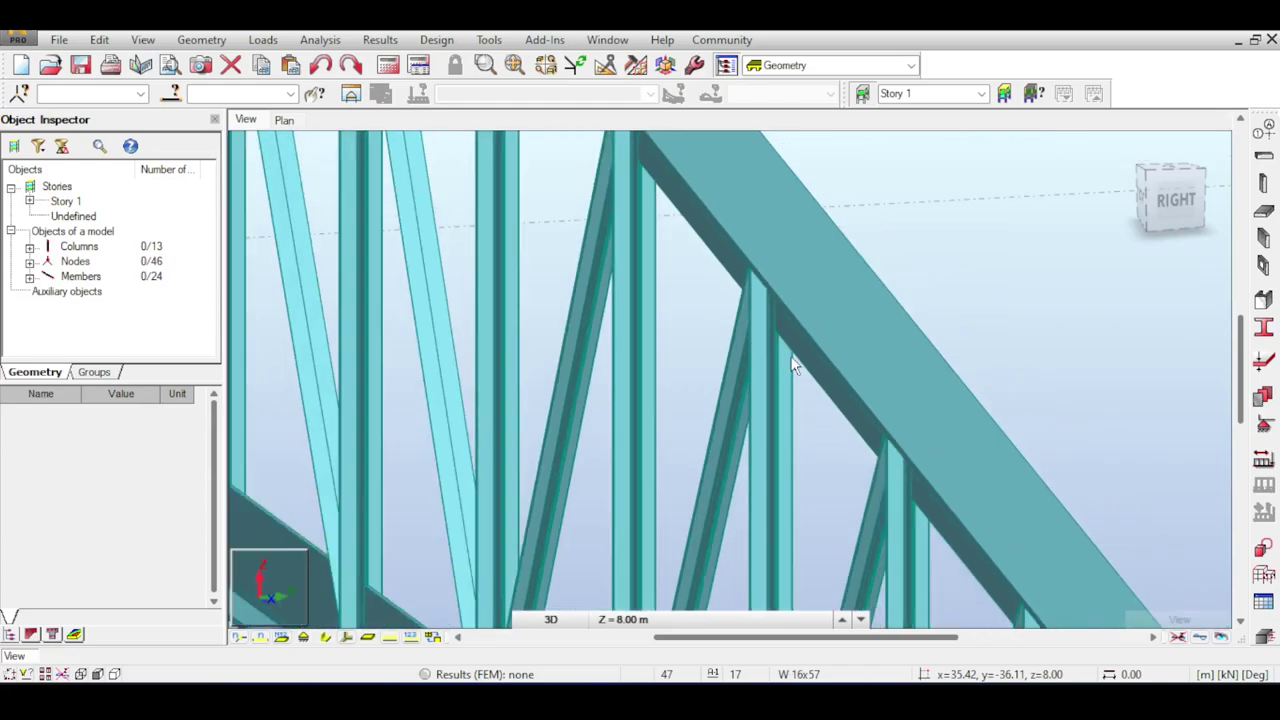
pyautogui.moveTo(1029, 233); pyautogui.dragTo(978, 296, button='middle')
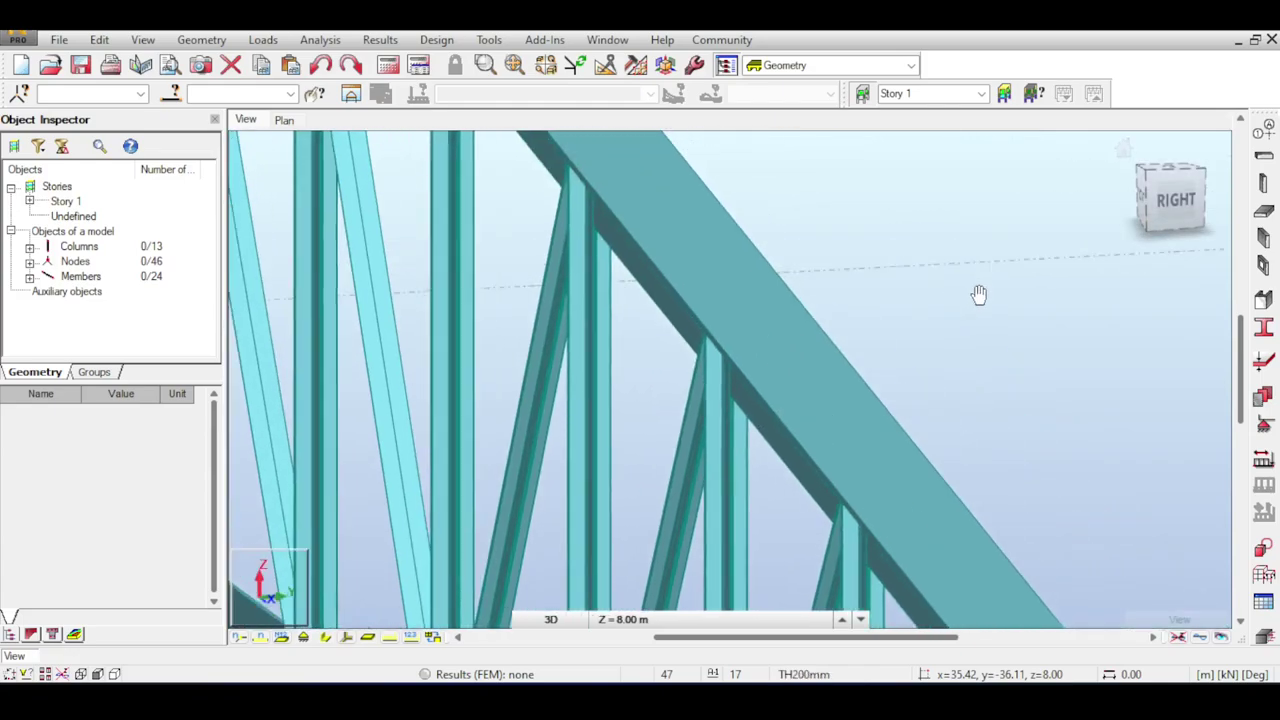
pyautogui.scroll(-3, 975, 297)
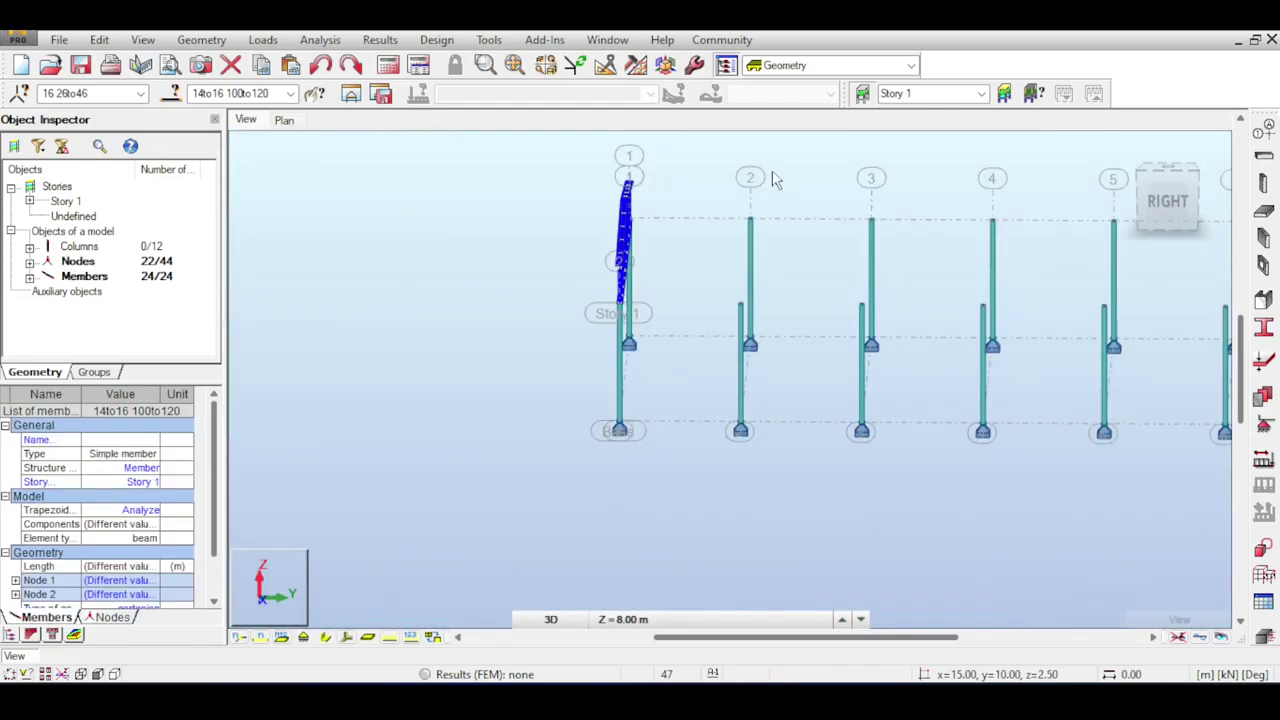
# Clear the selection and inspect the truss on the first column pair from the side, isometric and front views.
pyautogui.click(794, 184)
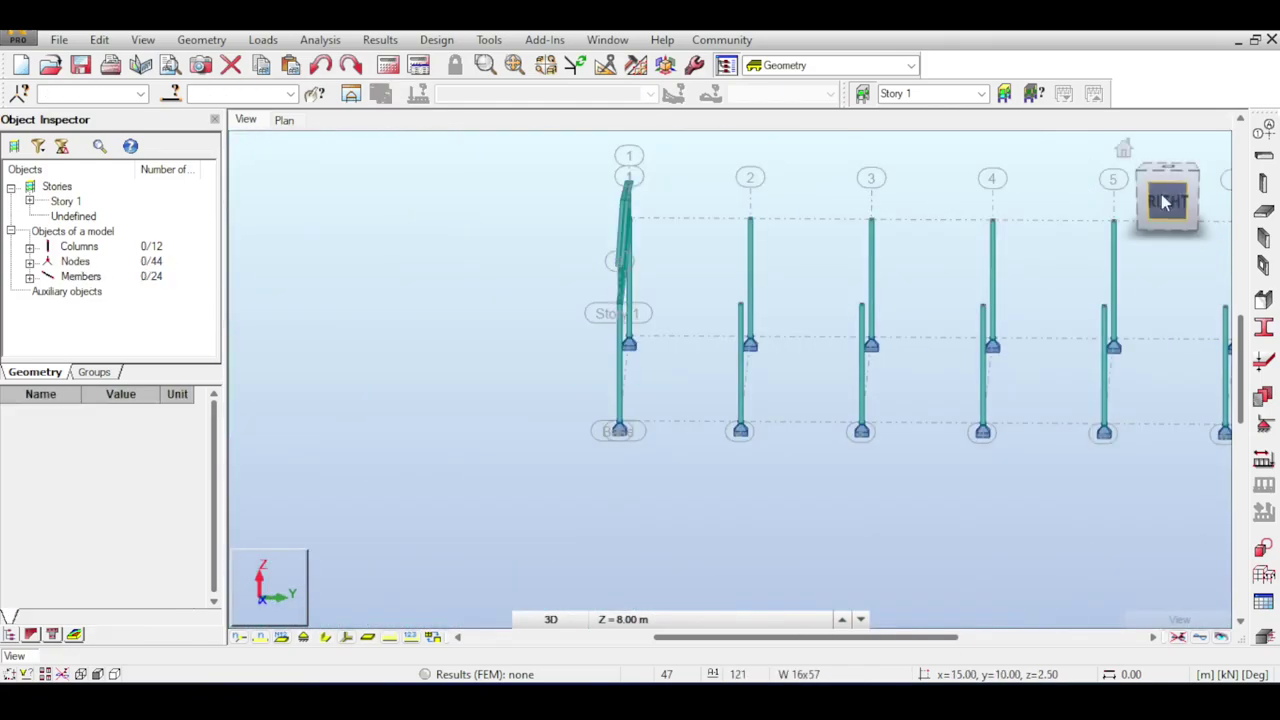
pyautogui.moveTo(1163, 203); pyautogui.dragTo(1192, 194)
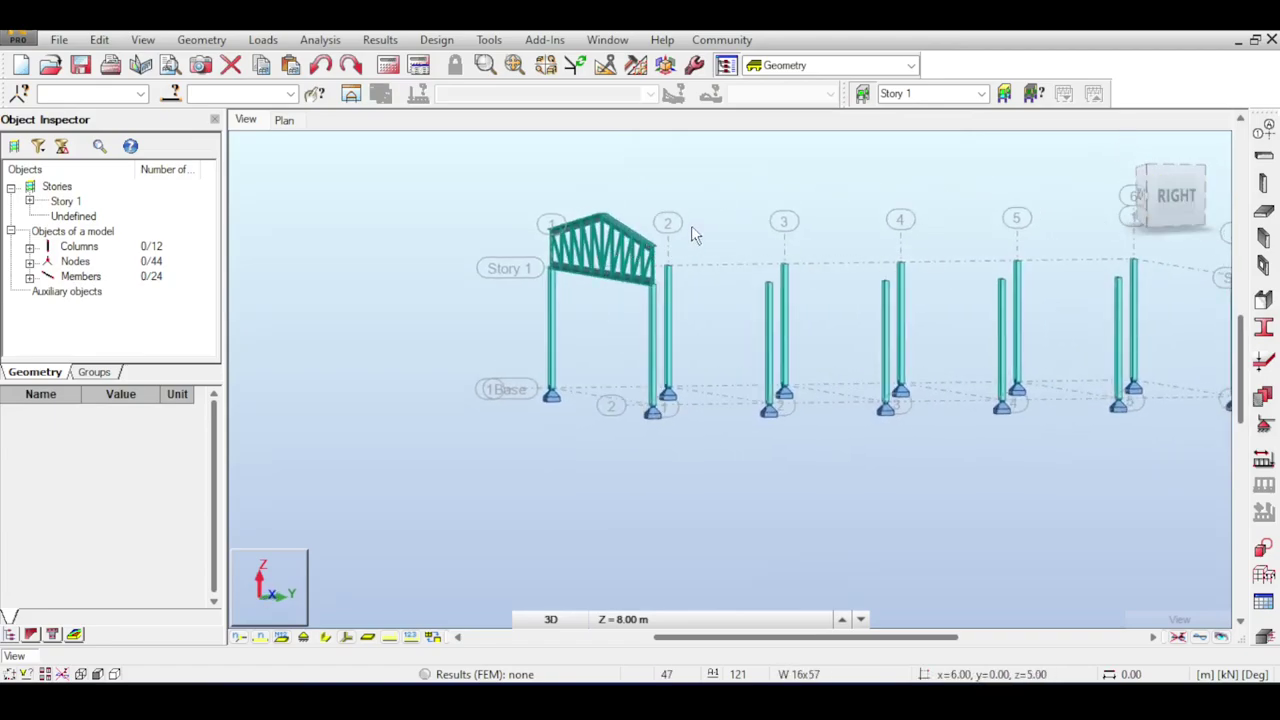
pyautogui.click(1172, 195)
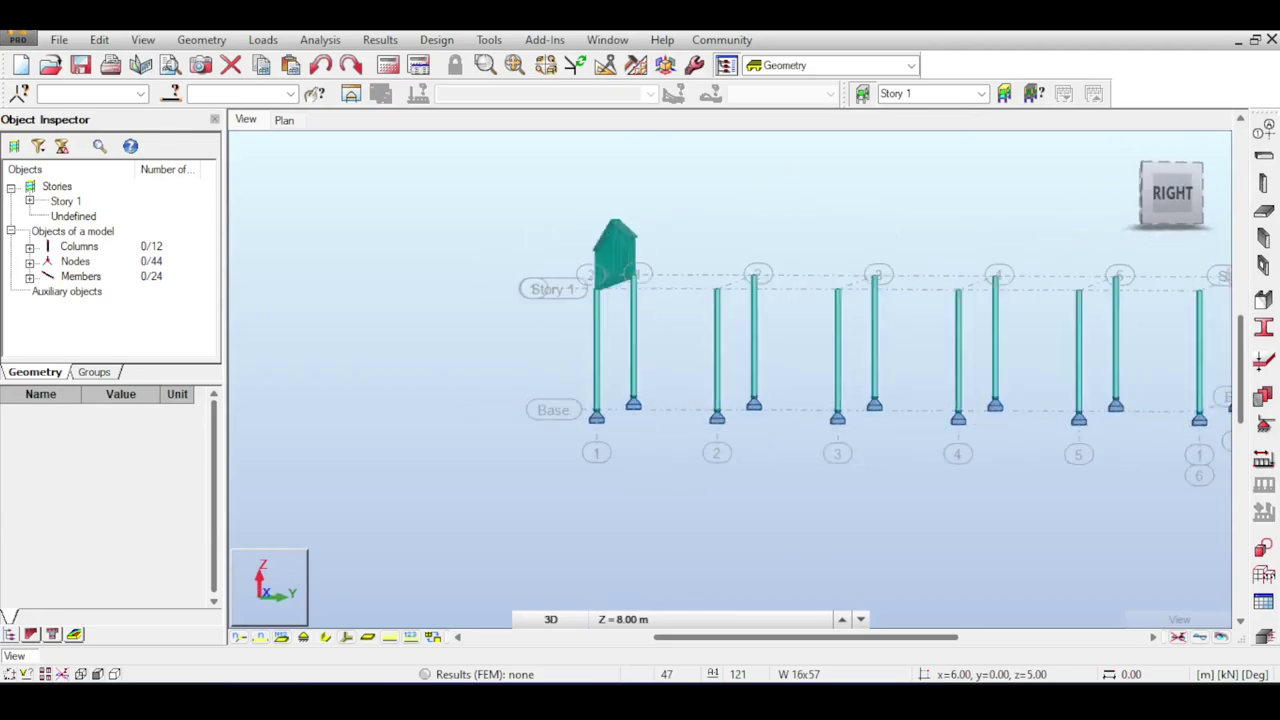
pyautogui.click(1121, 150)
pyautogui.scroll(4, 608, 392)
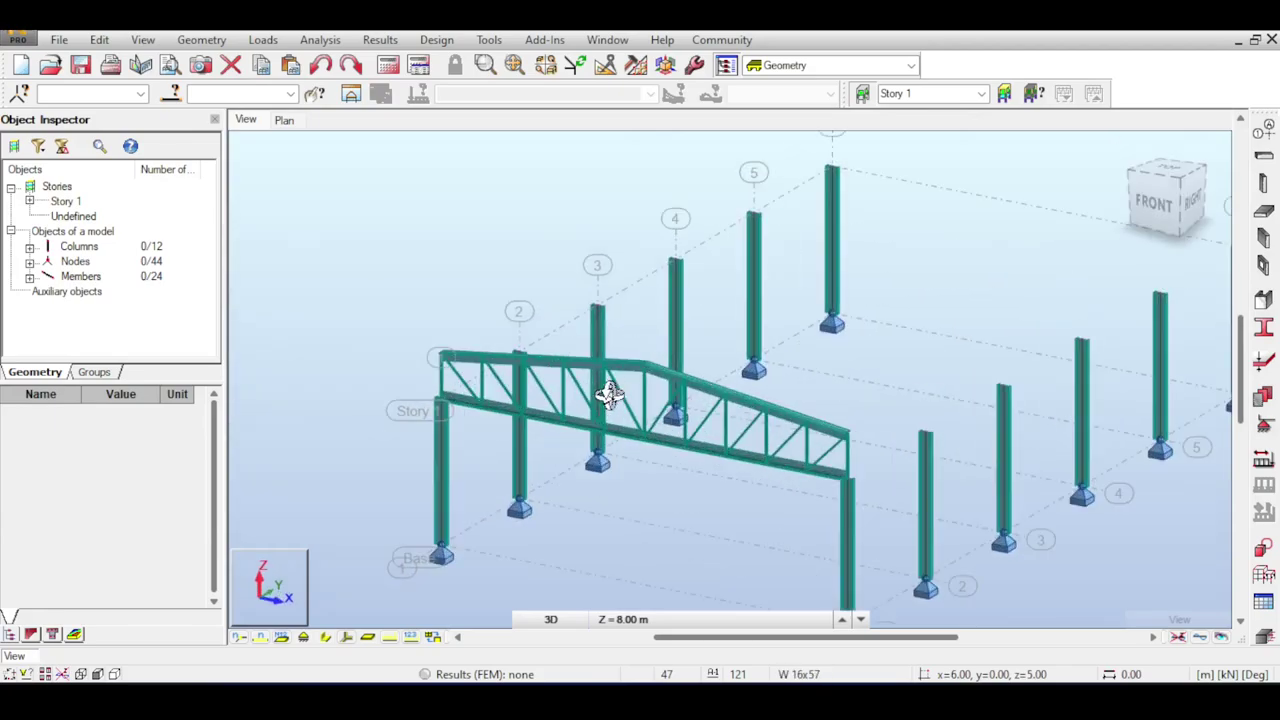
pyautogui.moveTo(549, 401); pyautogui.dragTo(568, 263, button='middle')
pyautogui.rightClick(507, 244)
pyautogui.click(506, 256)
pyautogui.moveTo(496, 215); pyautogui.dragTo(482, 253, button='middle')
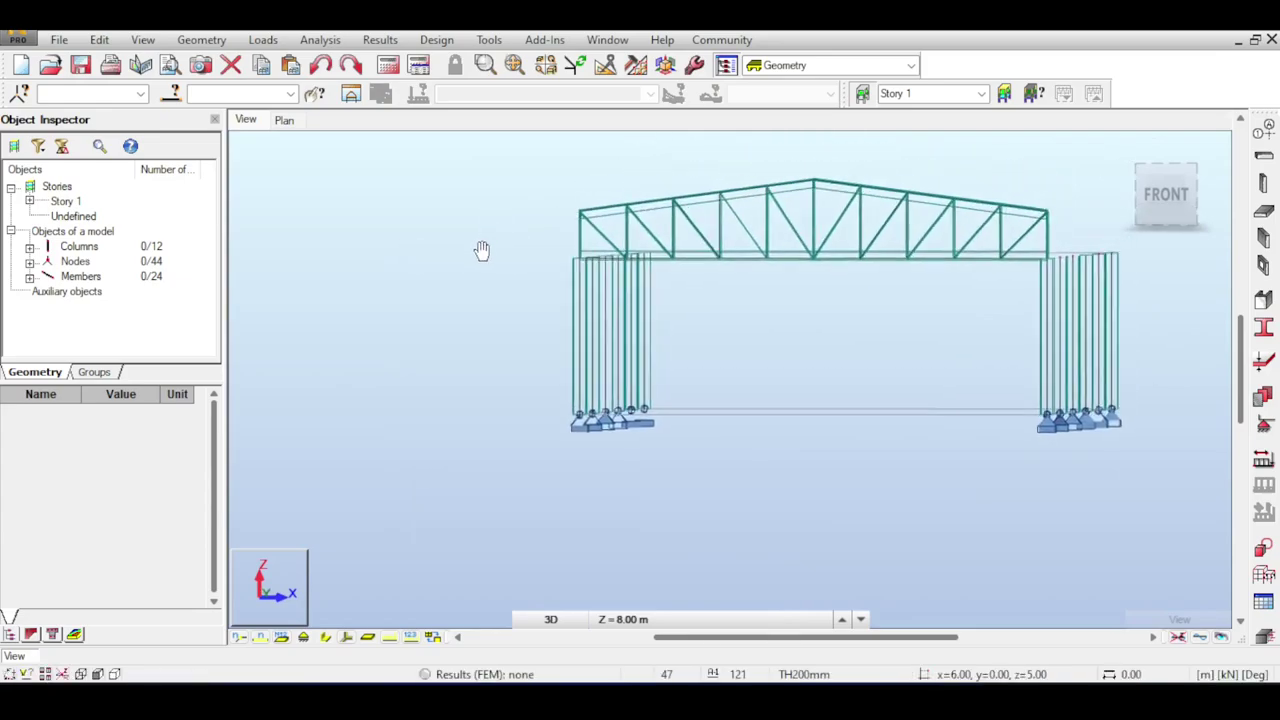
# Copy all members of the first truss along the building with 5 repetitions at 5 m spacing, using Drag to generate connecting members.
pyautogui.moveTo(1164, 195)
pyautogui.mouseDown()
pyautogui.moveTo(1178, 188)
pyautogui.moveTo(1188, 204)
pyautogui.moveTo(1172, 198)
pyautogui.mouseUp()
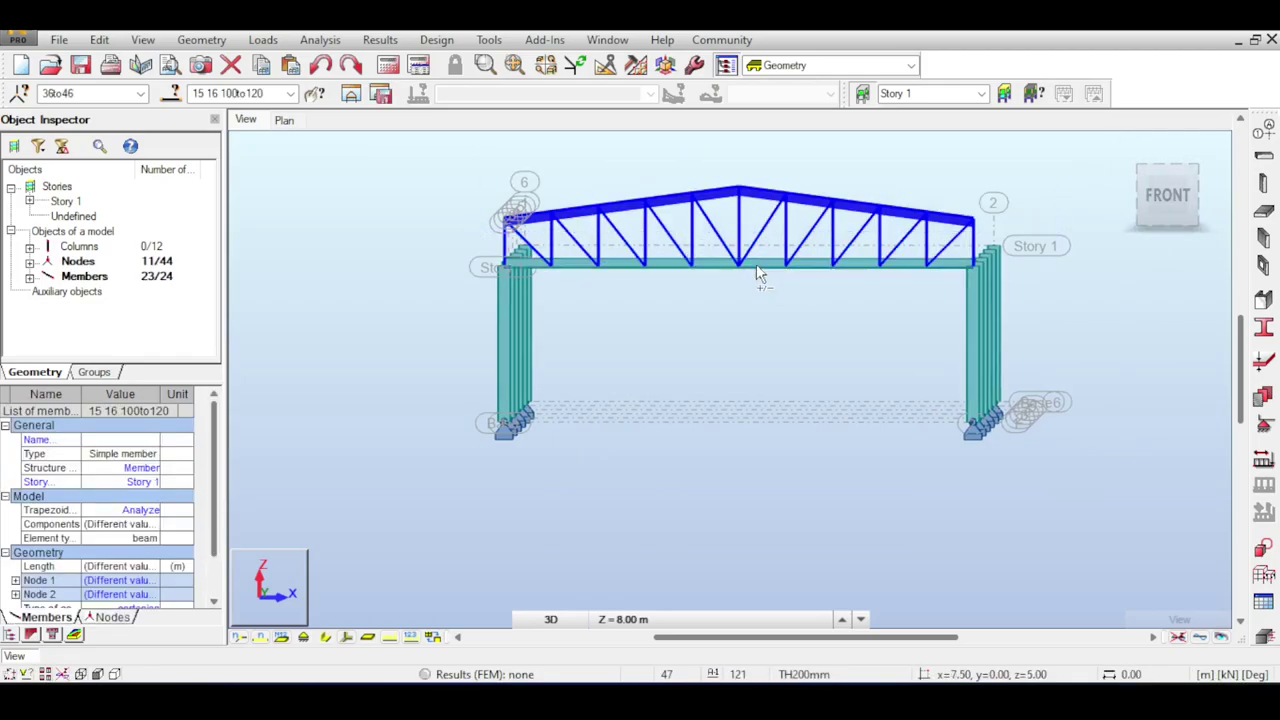
pyautogui.keyDown('ctrl'); pyautogui.click(872, 260); pyautogui.keyUp('ctrl')
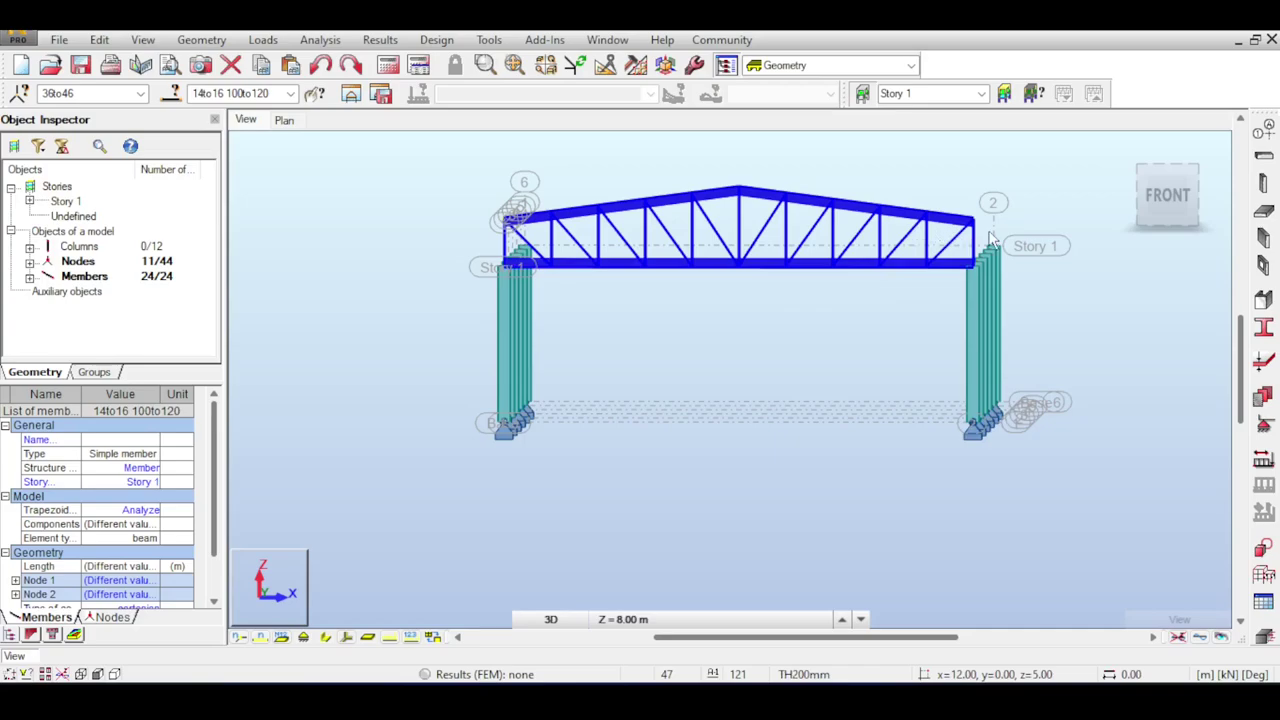
pyautogui.scroll(3, 720, 290)
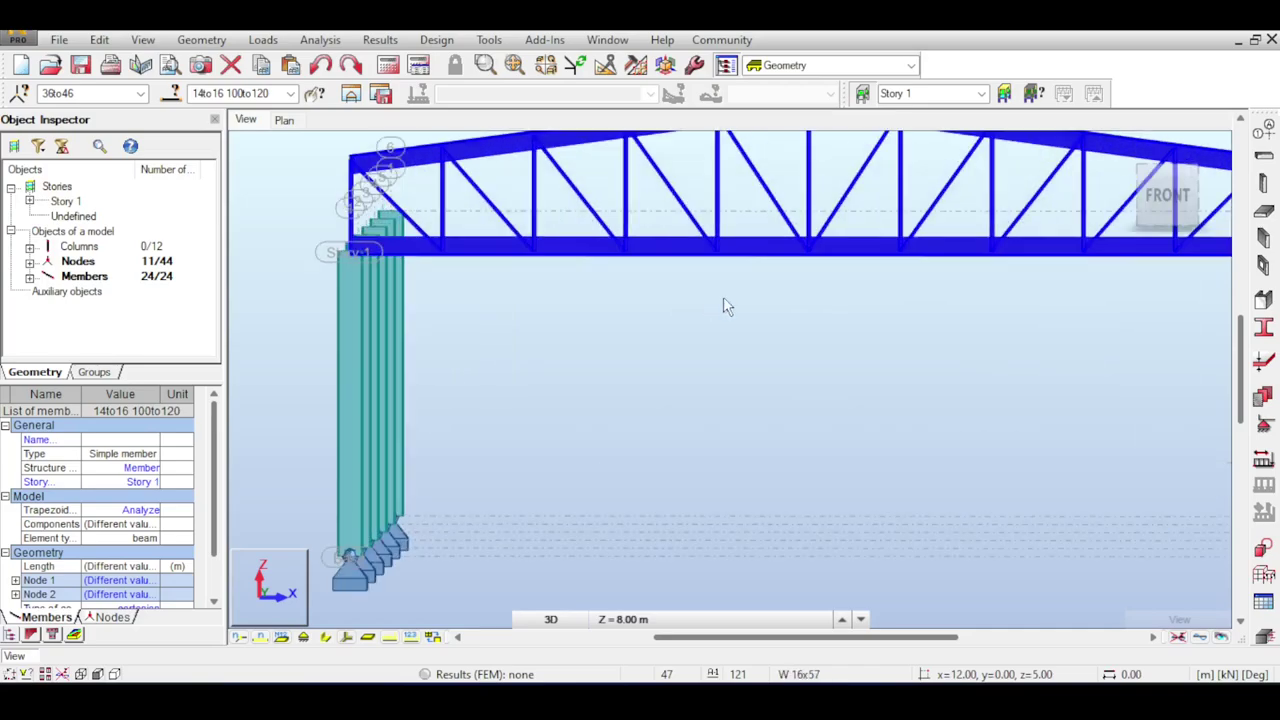
pyautogui.click(1177, 197)
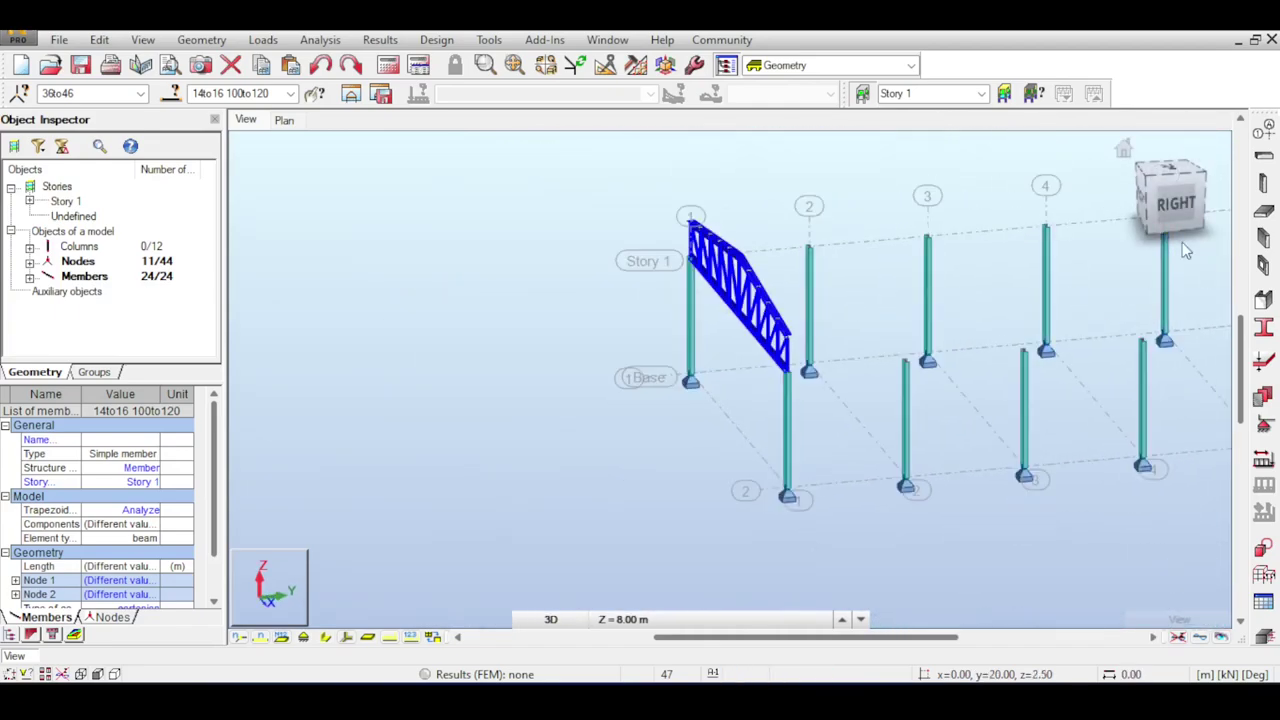
pyautogui.click(97, 40)
pyautogui.moveTo(114, 274)
pyautogui.click(330, 274)
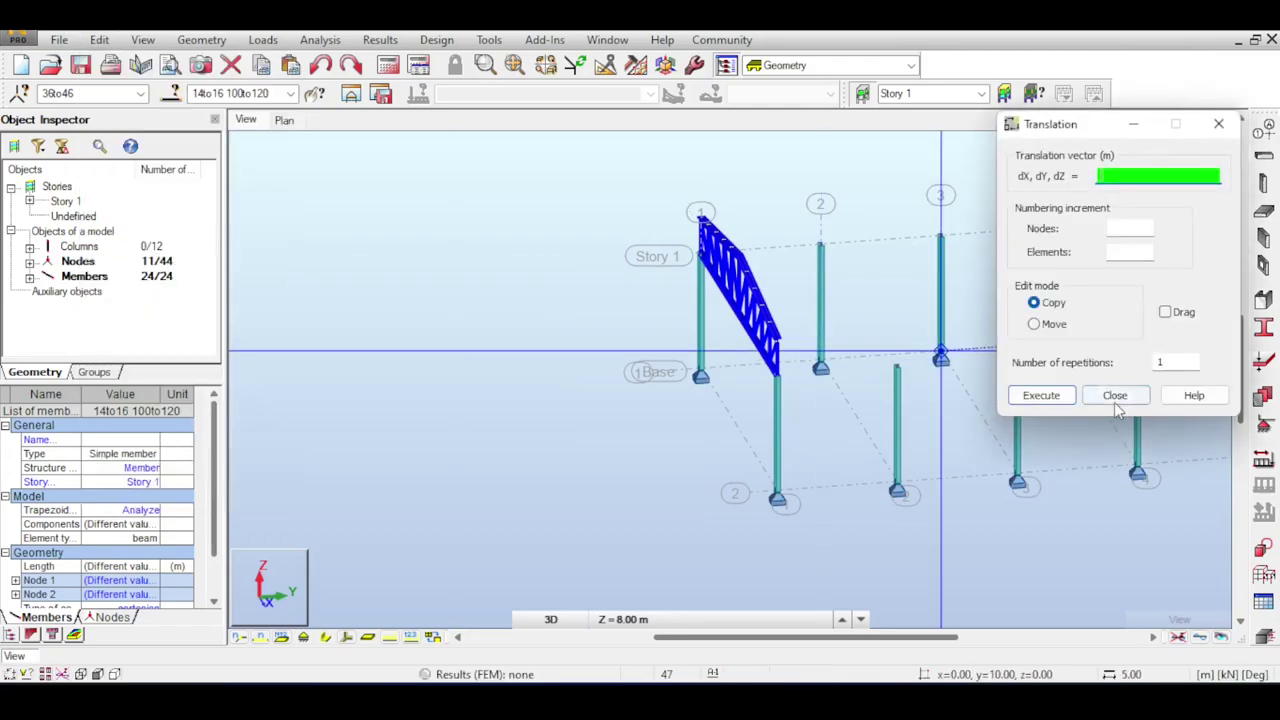
pyautogui.click(1165, 312)
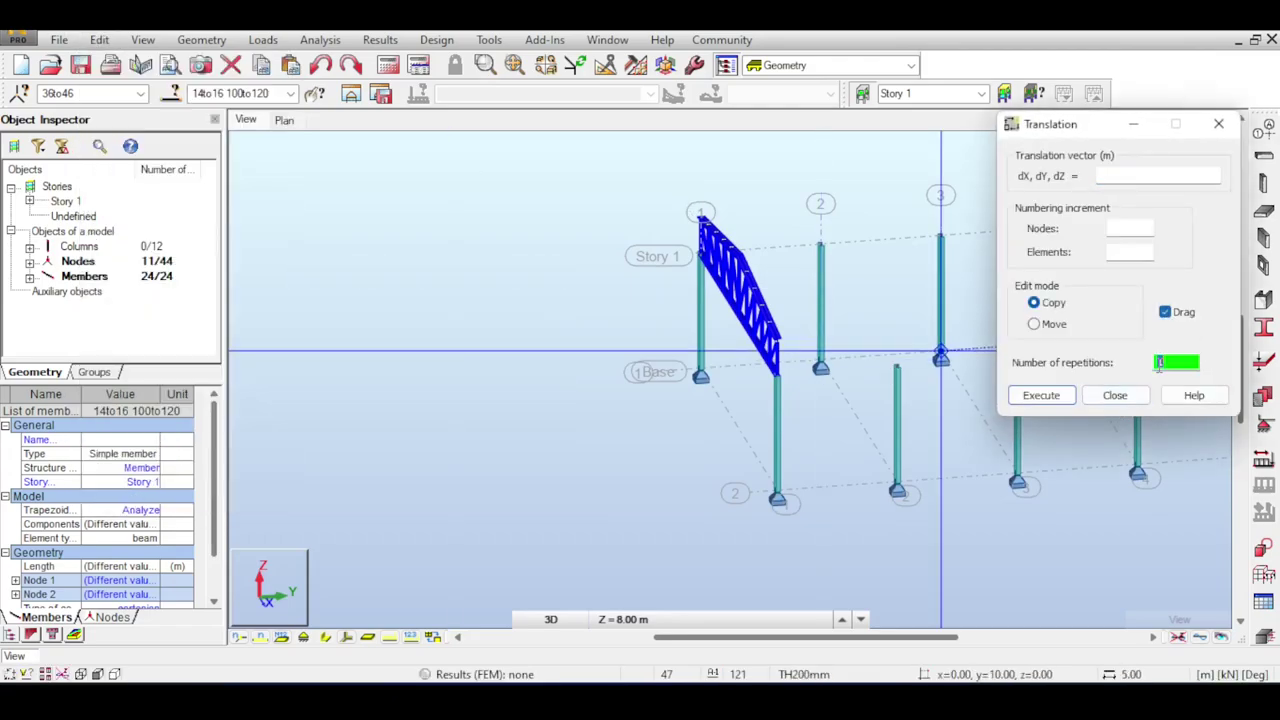
pyautogui.click(1112, 180)
pyautogui.moveTo(826, 346); pyautogui.dragTo(689, 346, button='middle')
pyautogui.click(640, 375)
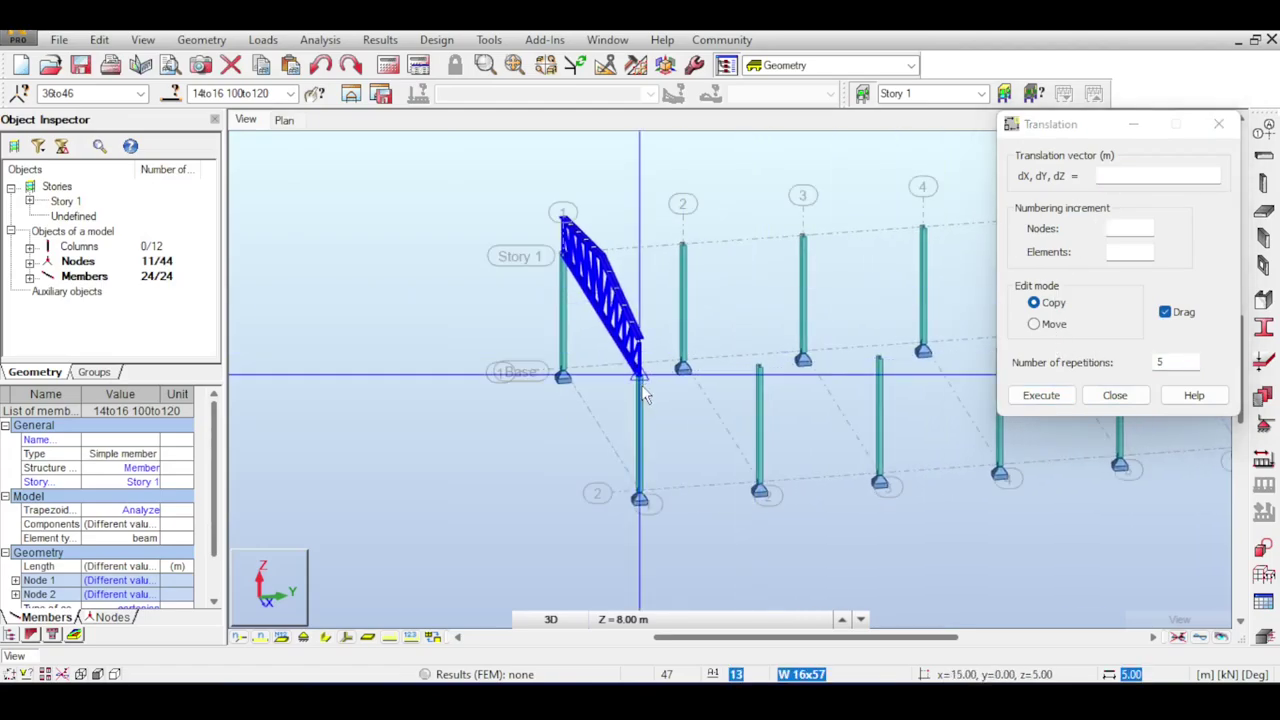
pyautogui.click(742, 367)
pyautogui.scroll(-3, 772, 308)
pyautogui.moveTo(857, 331); pyautogui.dragTo(612, 339, button='middle')
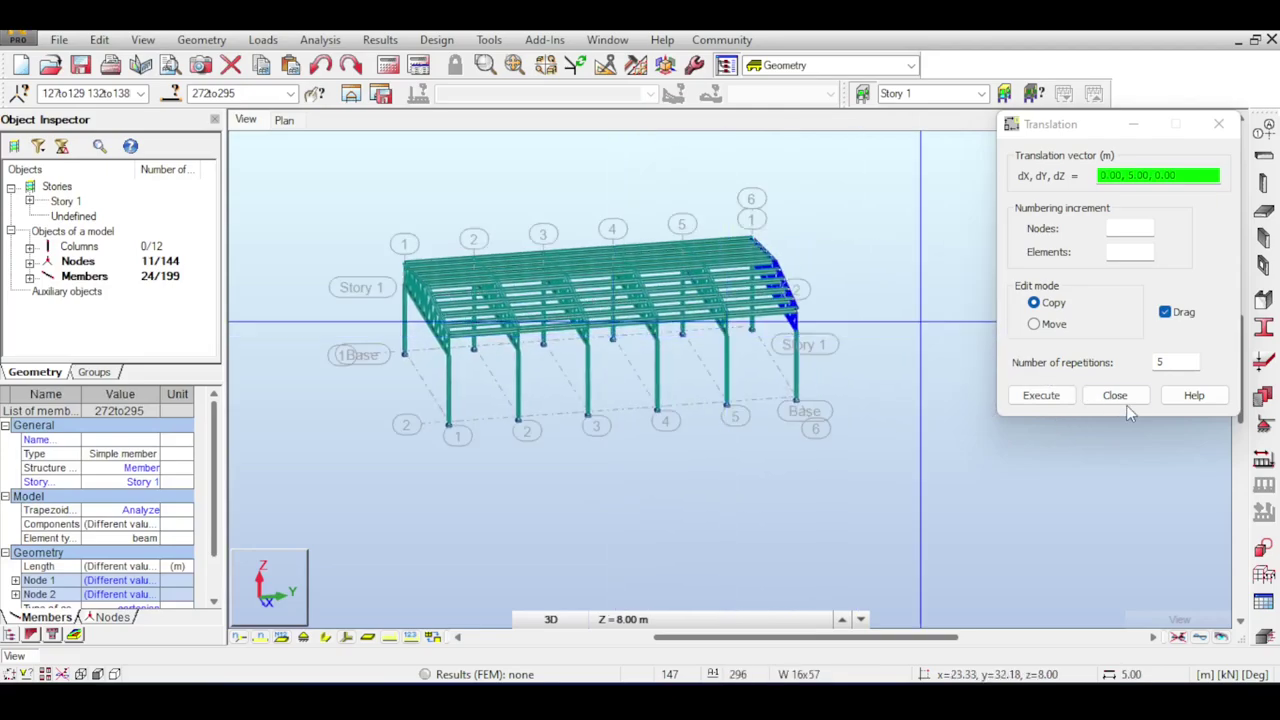
pyautogui.click(1114, 395)
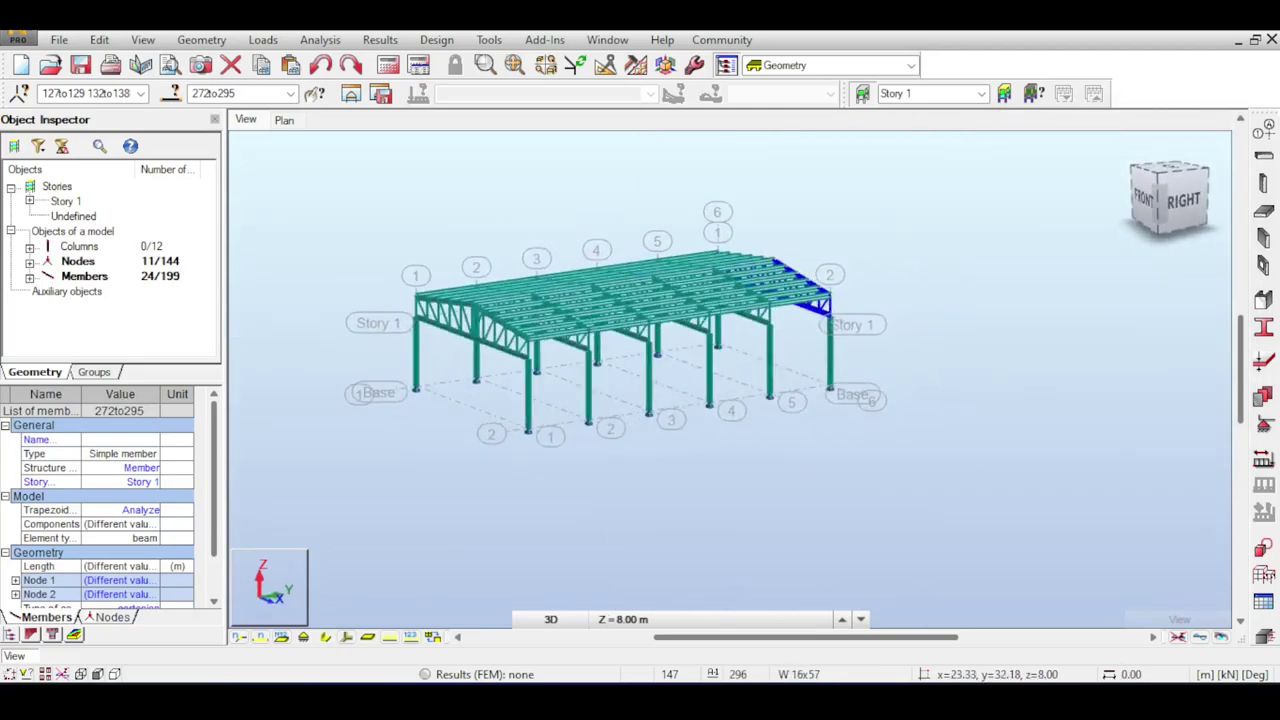
# Run the structural calculation on the building frame and decline to continue at the instability prompt.
pyautogui.click(1165, 205)
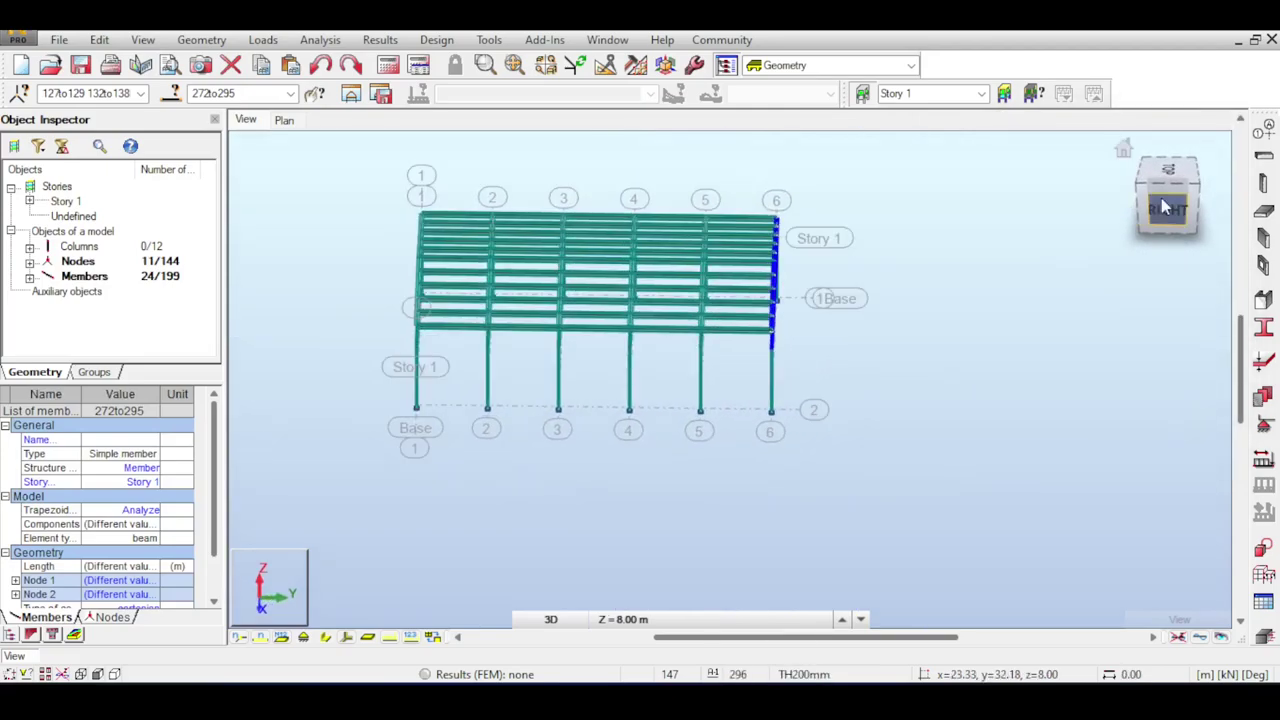
pyautogui.scroll(5, 764, 409)
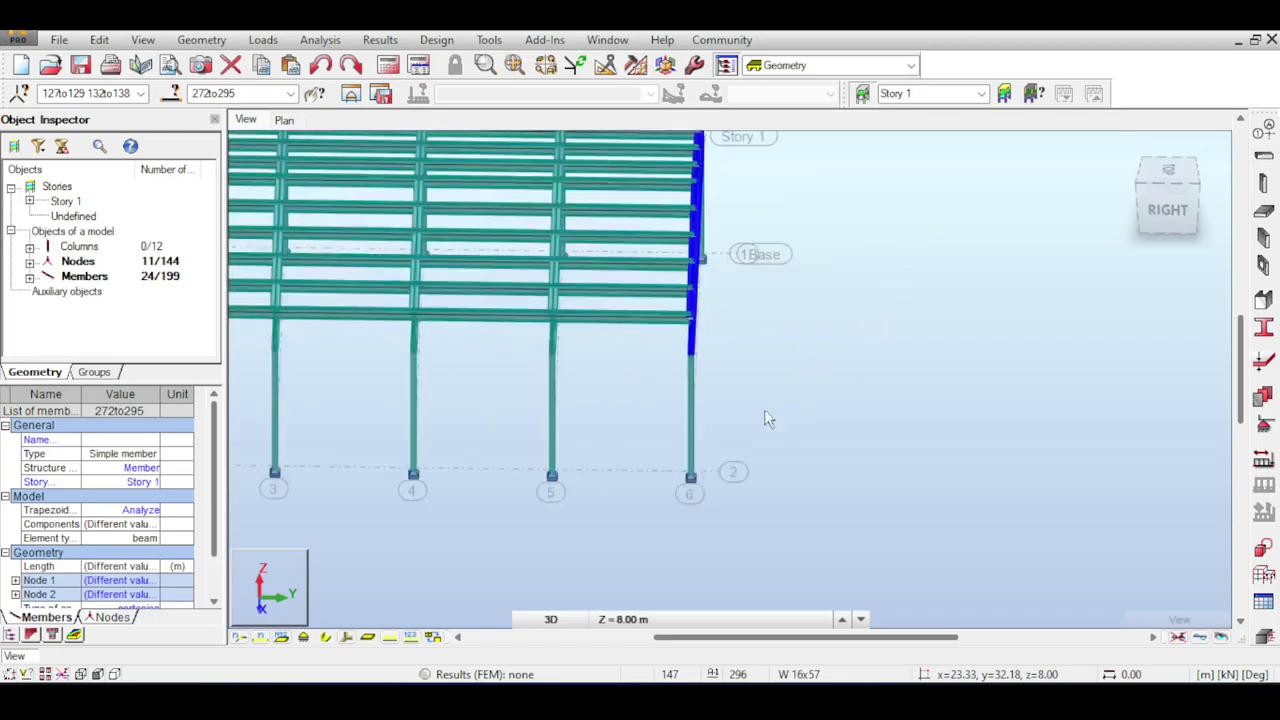
pyautogui.click(1163, 167)
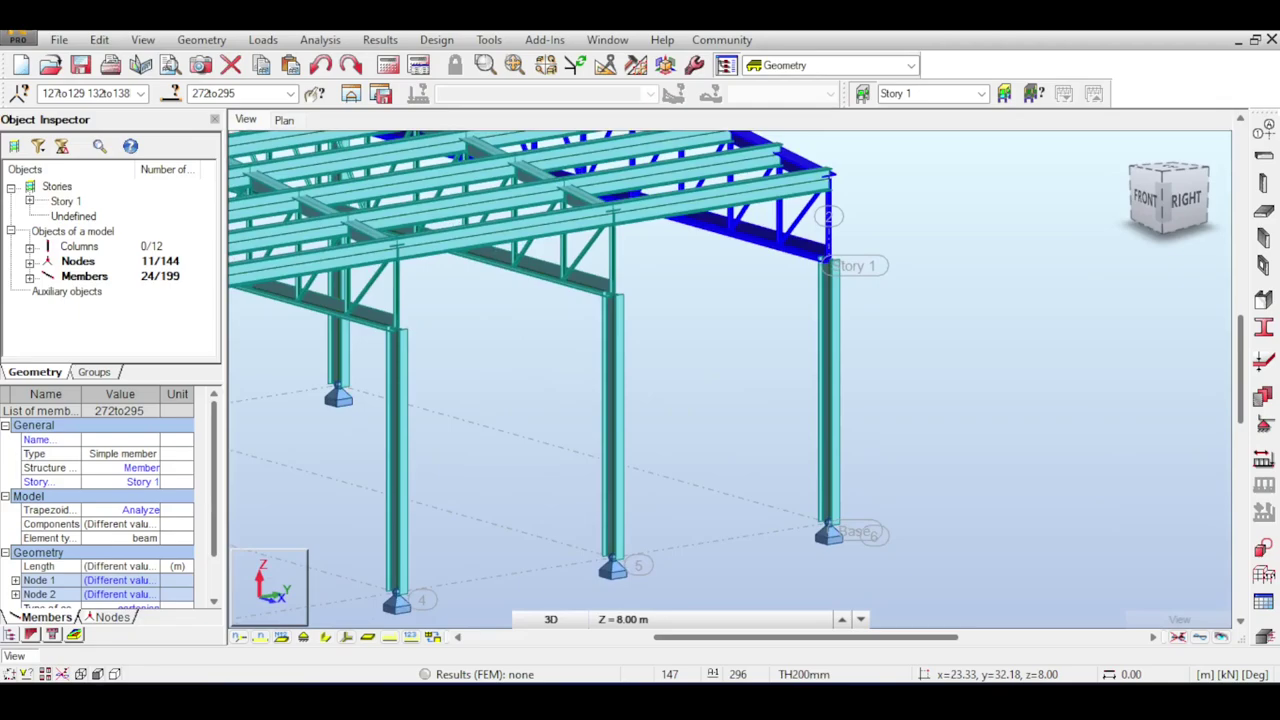
pyautogui.scroll(-3, 1020, 383)
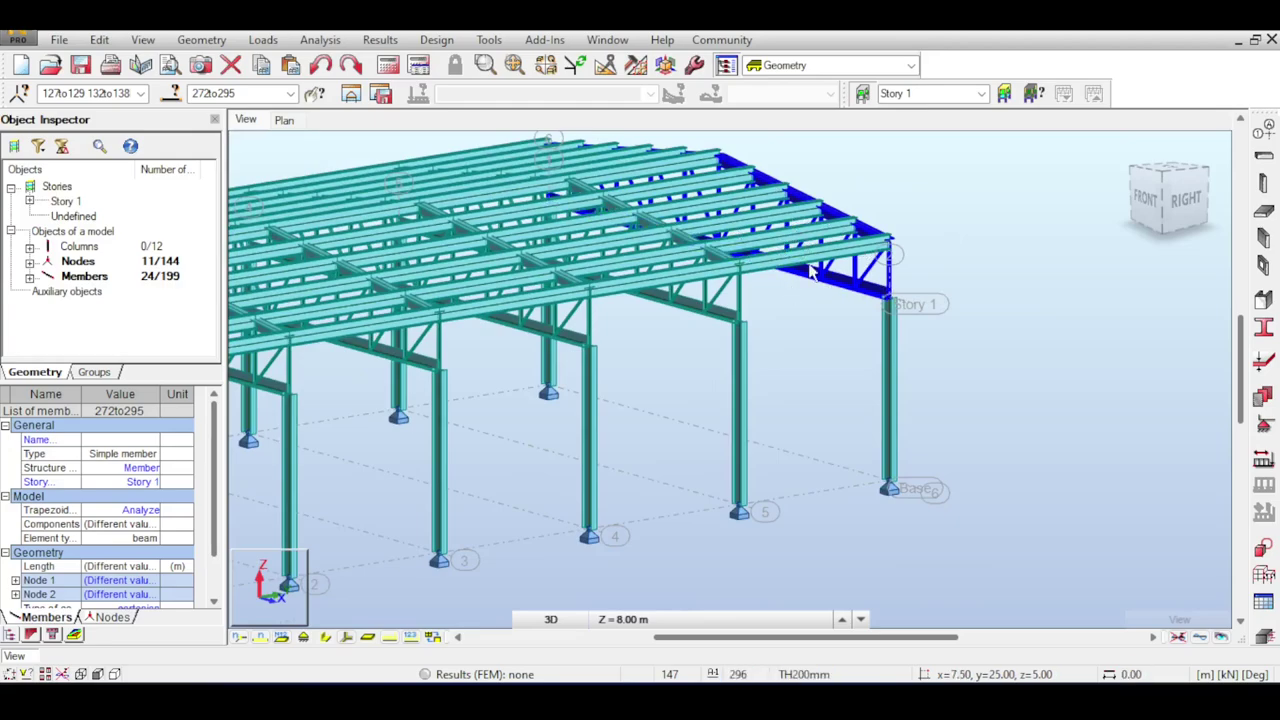
pyautogui.moveTo(1190, 202); pyautogui.dragTo(1176, 202)
pyautogui.click(387, 65)
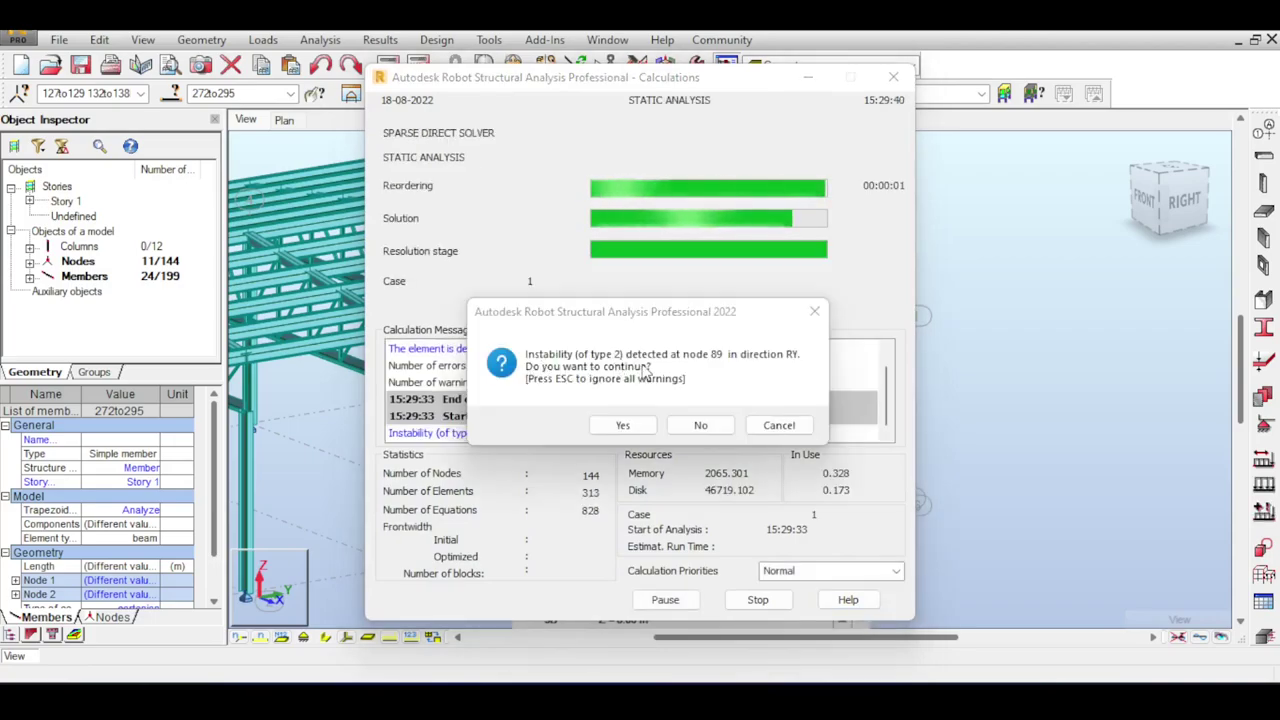
pyautogui.click(697, 426)
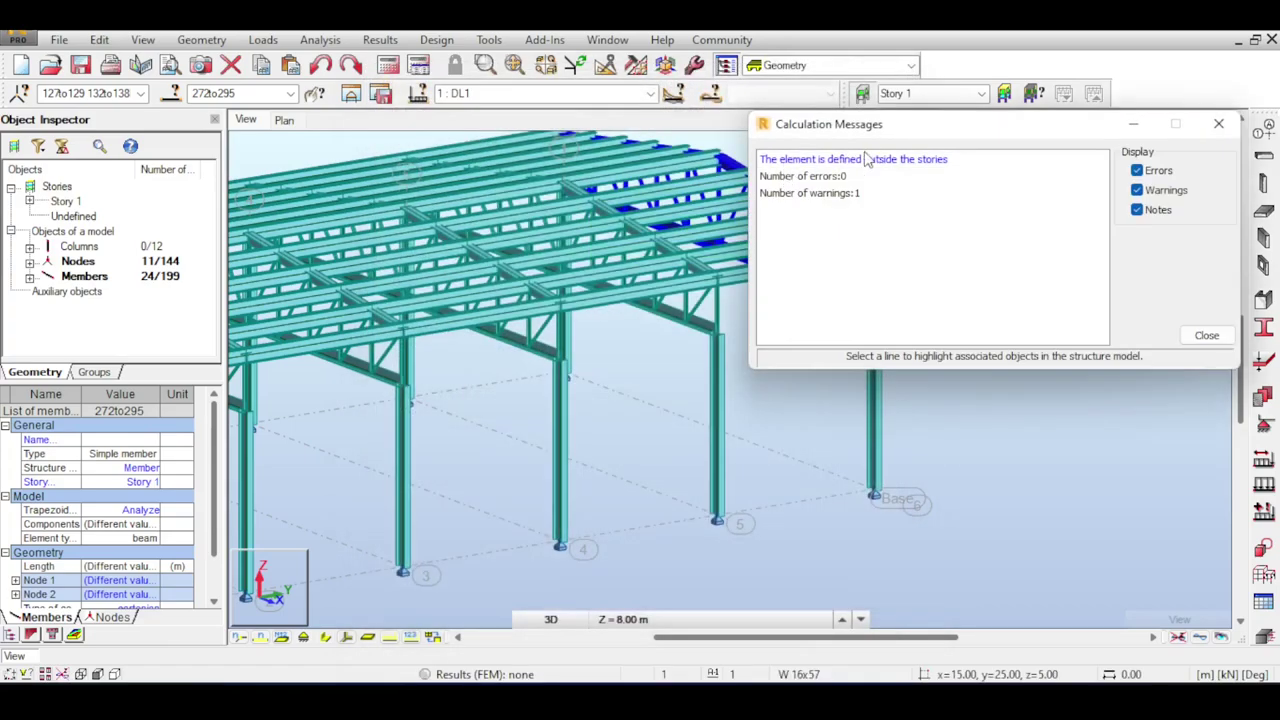
# Highlight the members flagged as outside the stories, inspect them on the roof, and dismiss the calculation messages.
pyautogui.click(850, 160)
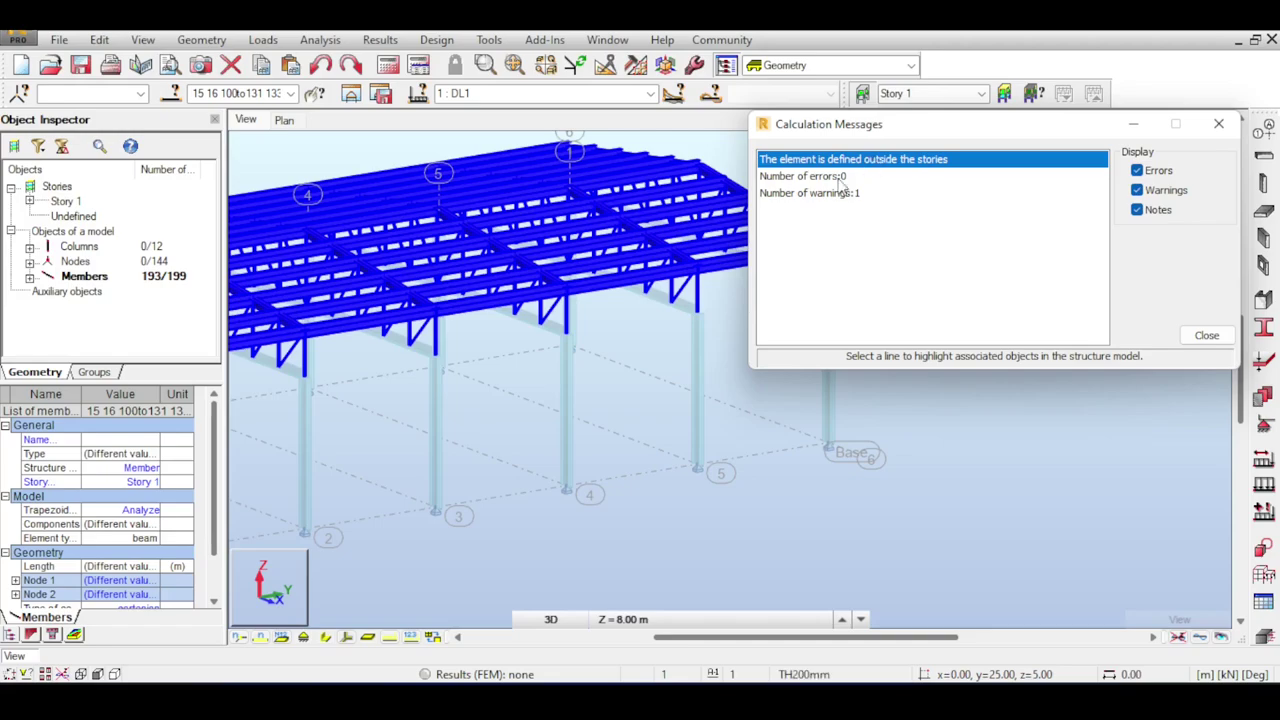
pyautogui.scroll(1, 643, 343)
pyautogui.moveTo(740, 278); pyautogui.dragTo(556, 283, button='middle')
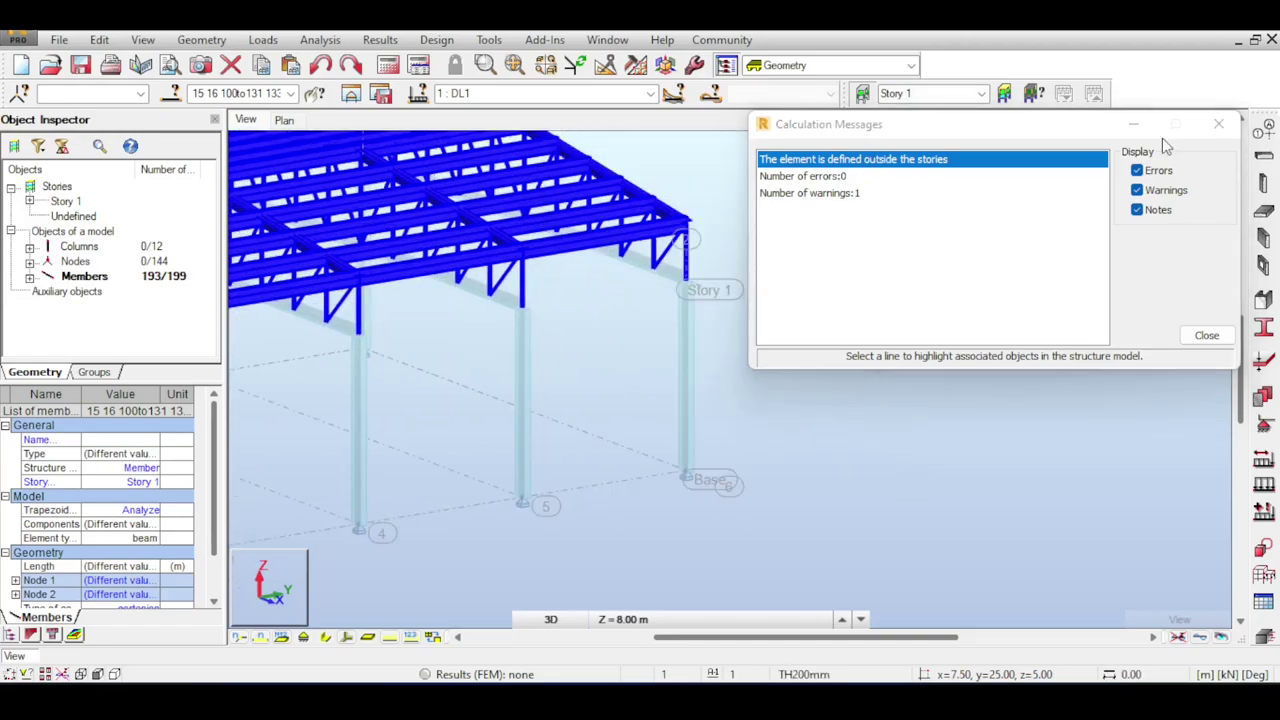
pyautogui.press('Escape')
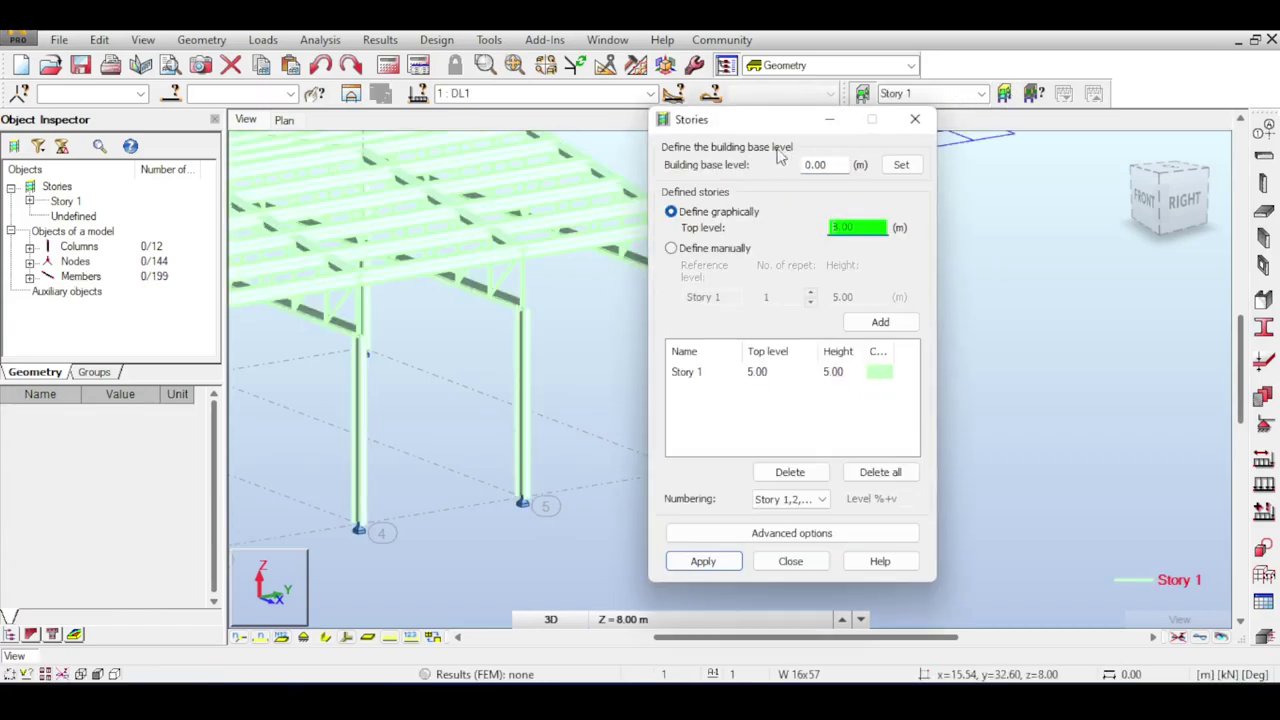
# Add a second story with a top level of 7.5 m and leave the story definition.
pyautogui.moveTo(778, 128); pyautogui.dragTo(940, 111)
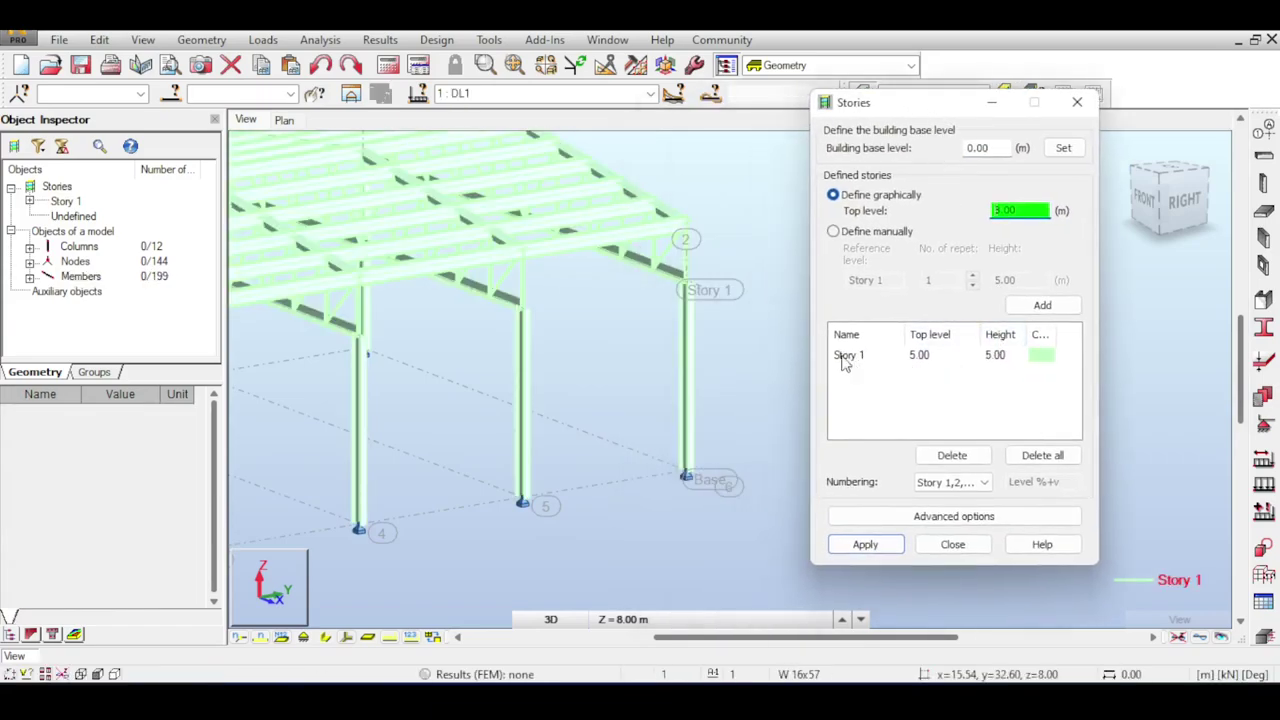
pyautogui.scroll(-2, 650, 280)
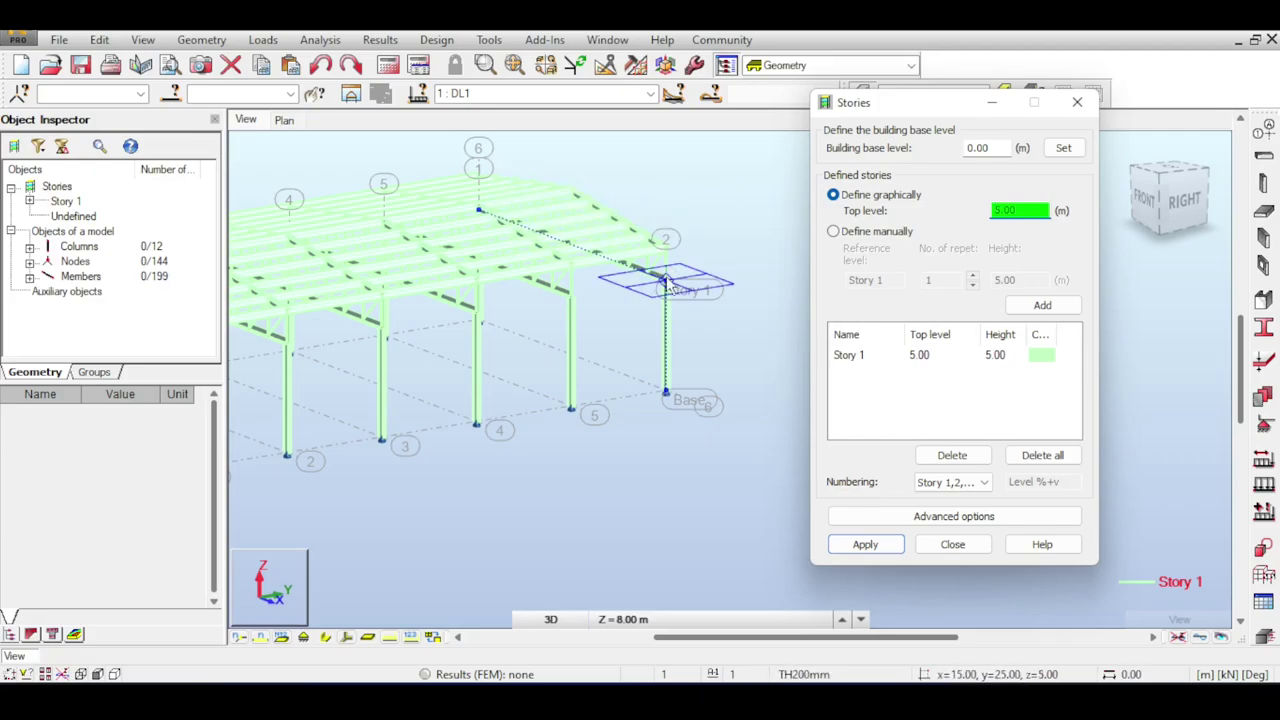
pyautogui.click(590, 162)
pyautogui.moveTo(587, 152); pyautogui.dragTo(611, 210, button='middle')
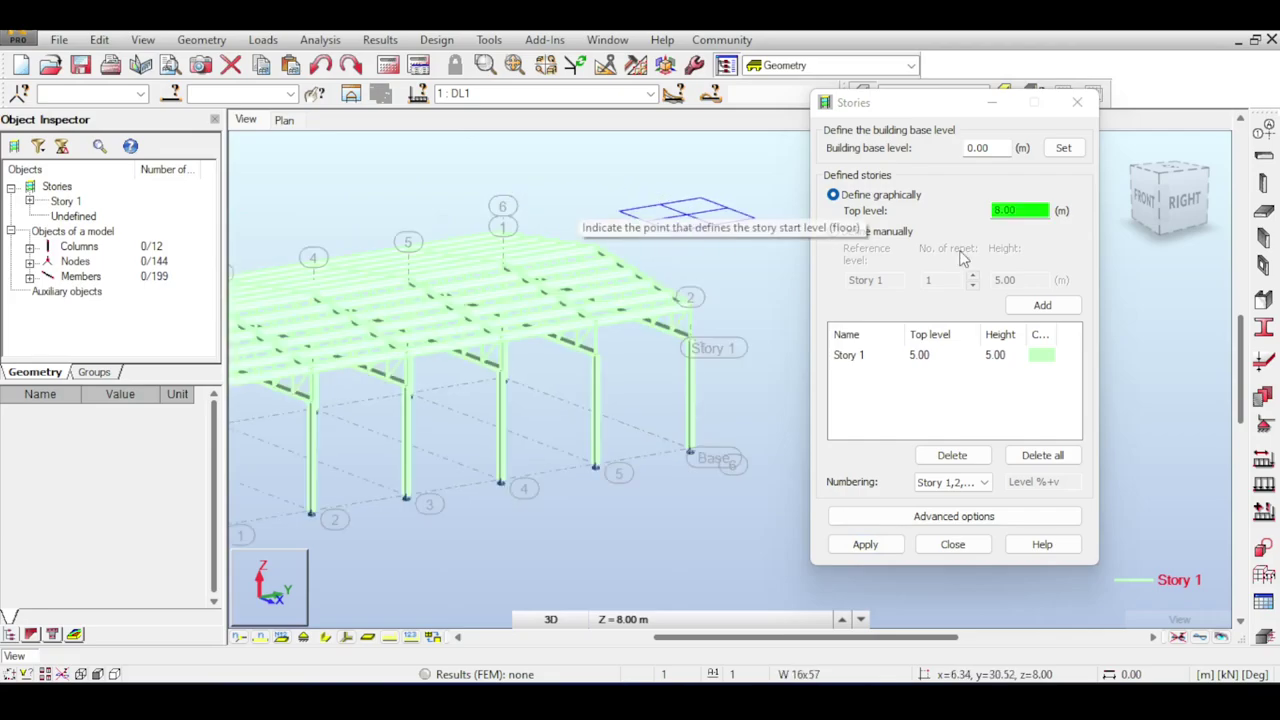
pyautogui.click(1026, 208)
pyautogui.write('7')
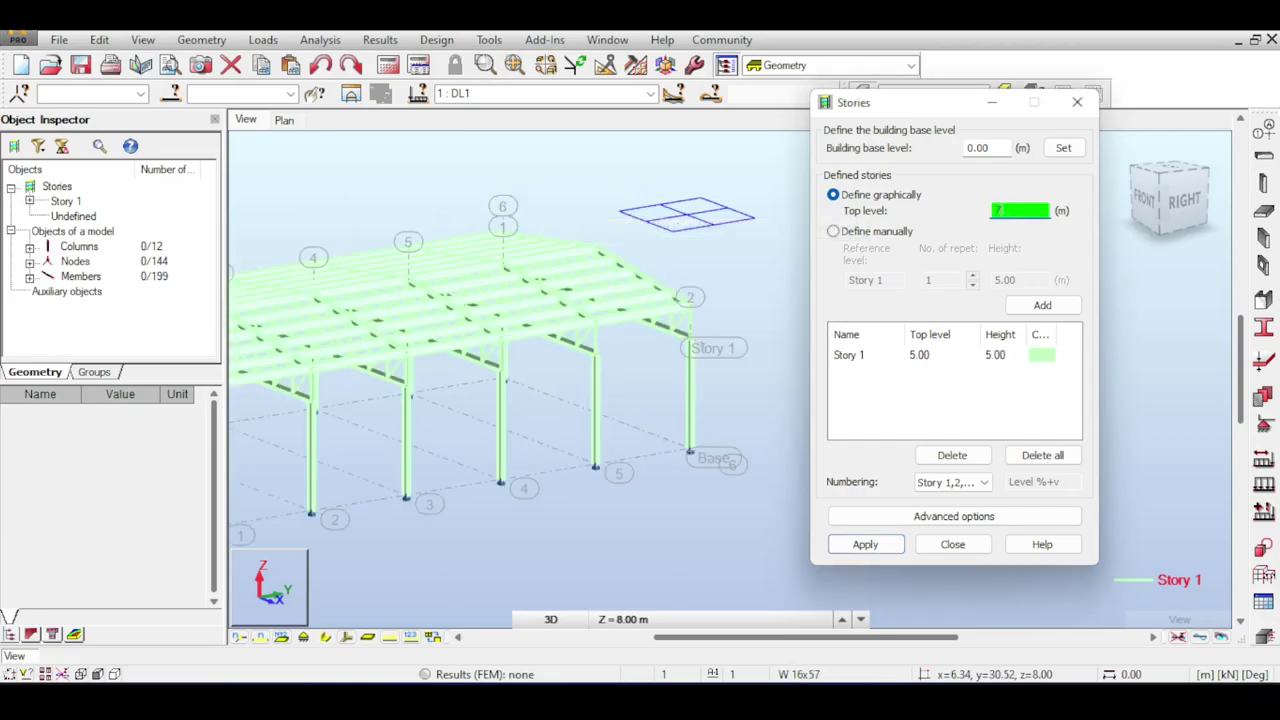
pyautogui.write('.5')
pyautogui.click(1042, 305)
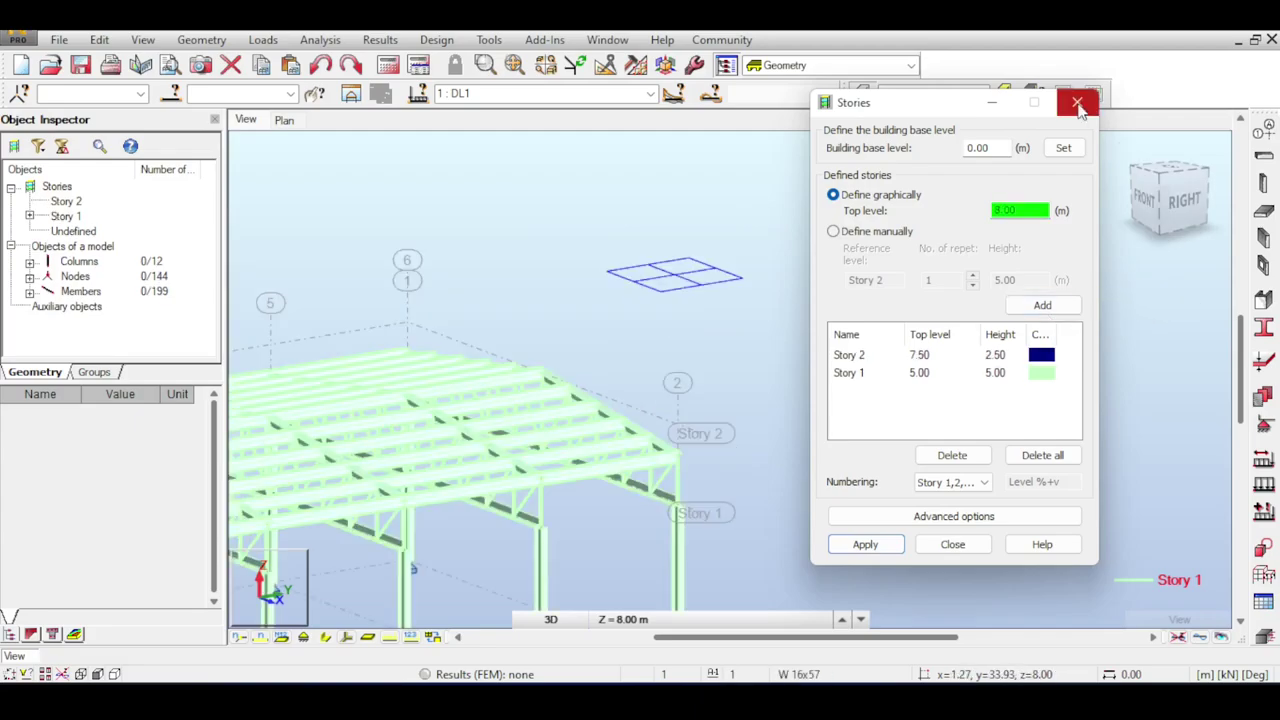
pyautogui.click(1077, 102)
# Recalculate the model and examine the roof members flagged for a wrong story assignment.
pyautogui.click(394, 70)
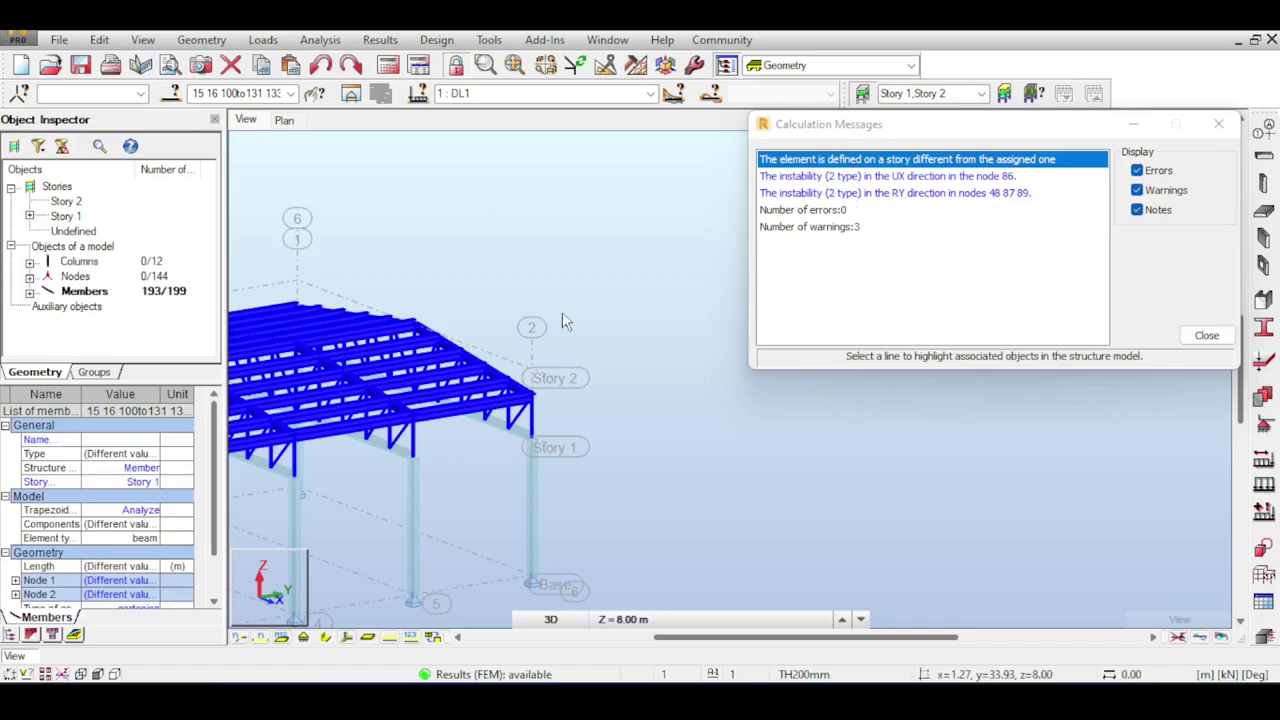
pyautogui.click(562, 314)
pyautogui.scroll(-1, 580, 297)
pyautogui.moveTo(588, 284); pyautogui.dragTo(600, 255, button='middle')
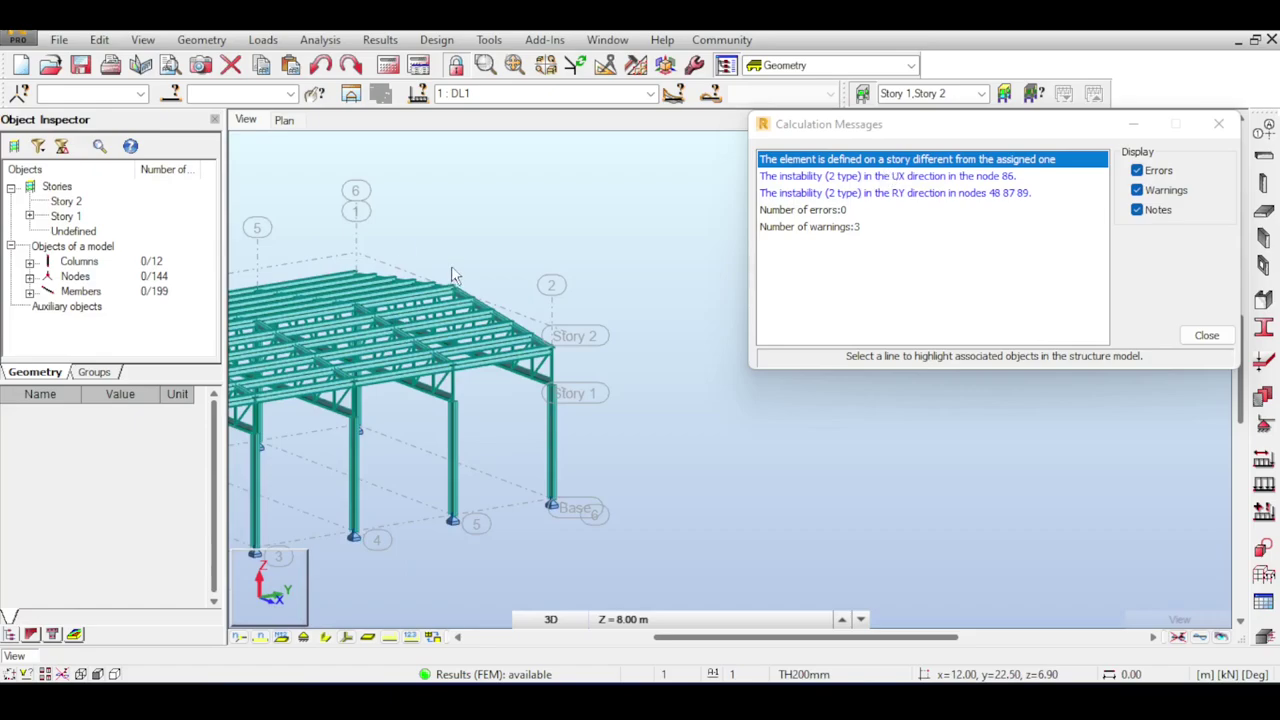
pyautogui.moveTo(452, 275); pyautogui.dragTo(549, 225, button='middle')
pyautogui.click(851, 160)
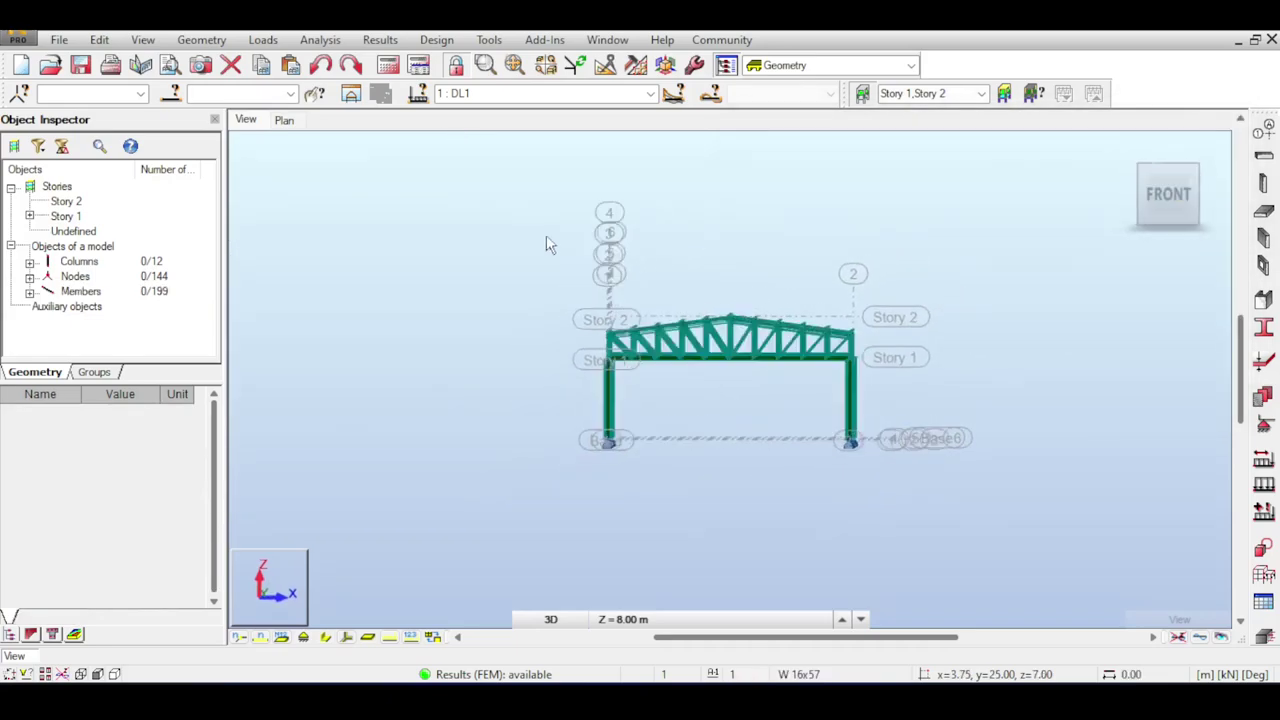
# Assign all truss and roof members above the columns to Story 2, accept the change, and clear the selection.
pyautogui.moveTo(503, 231); pyautogui.dragTo(908, 383)
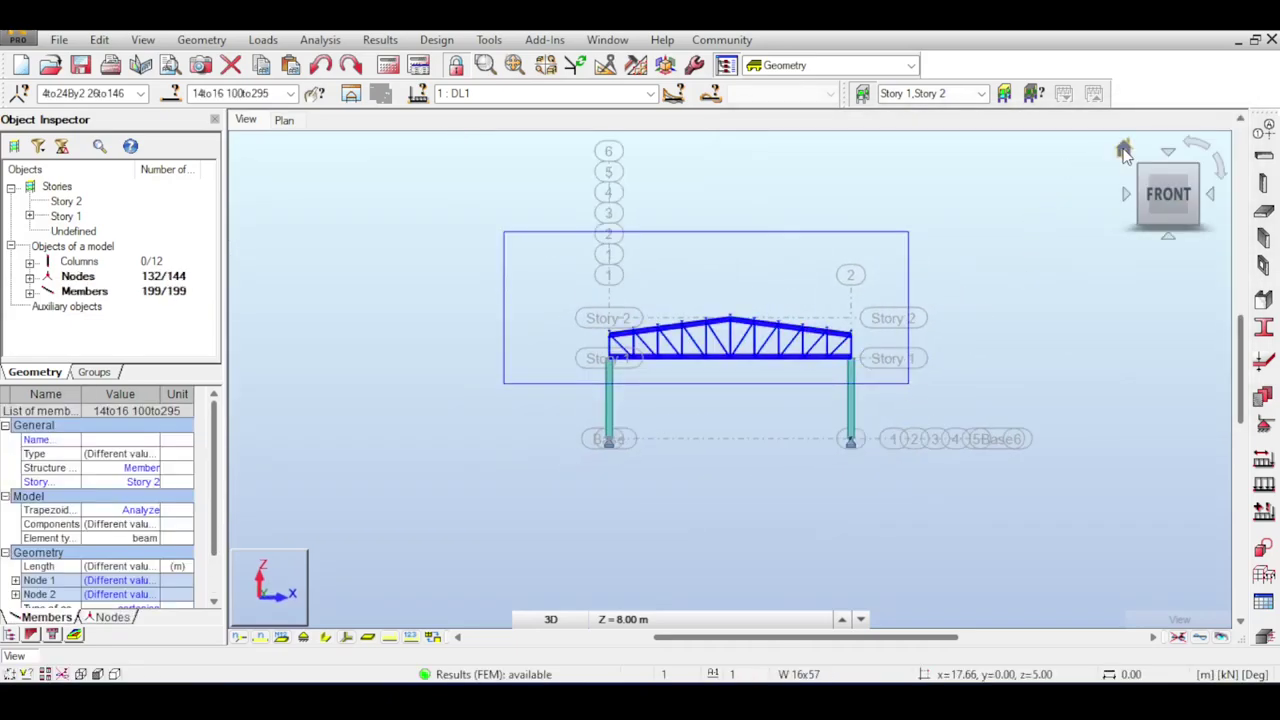
pyautogui.click(1123, 150)
pyautogui.click(140, 484)
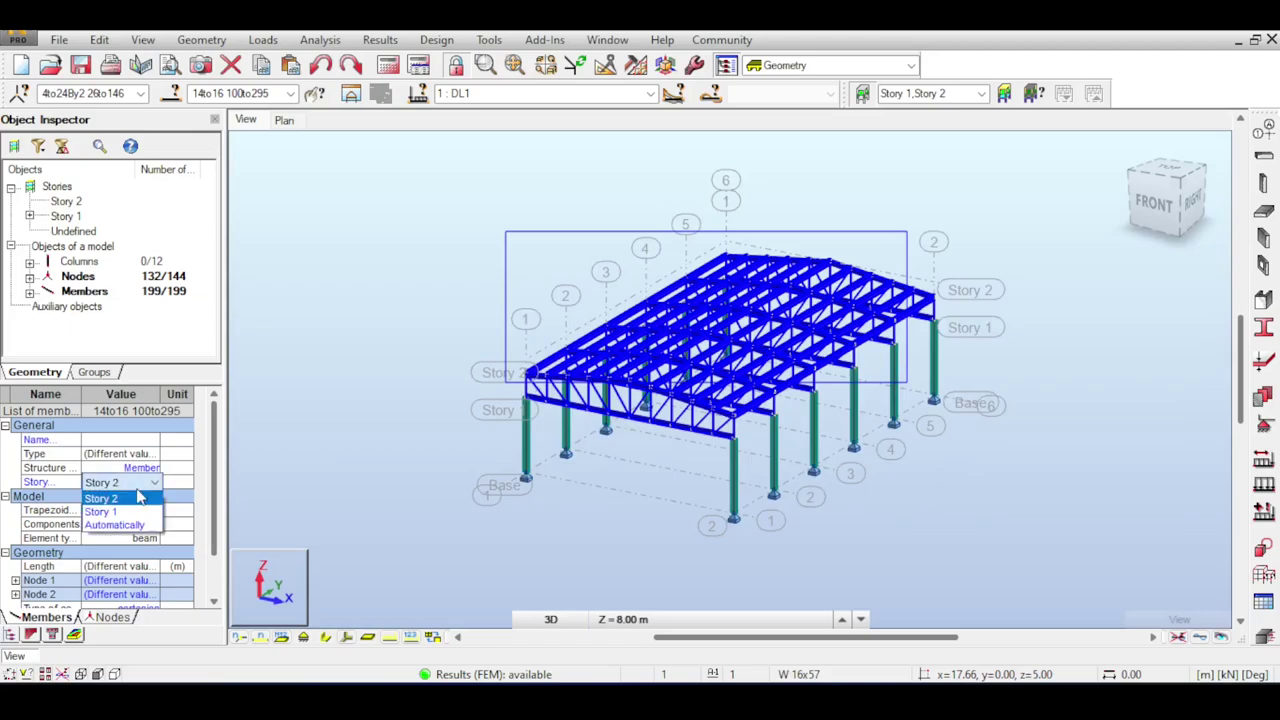
pyautogui.click(115, 497)
pyautogui.press('Return')
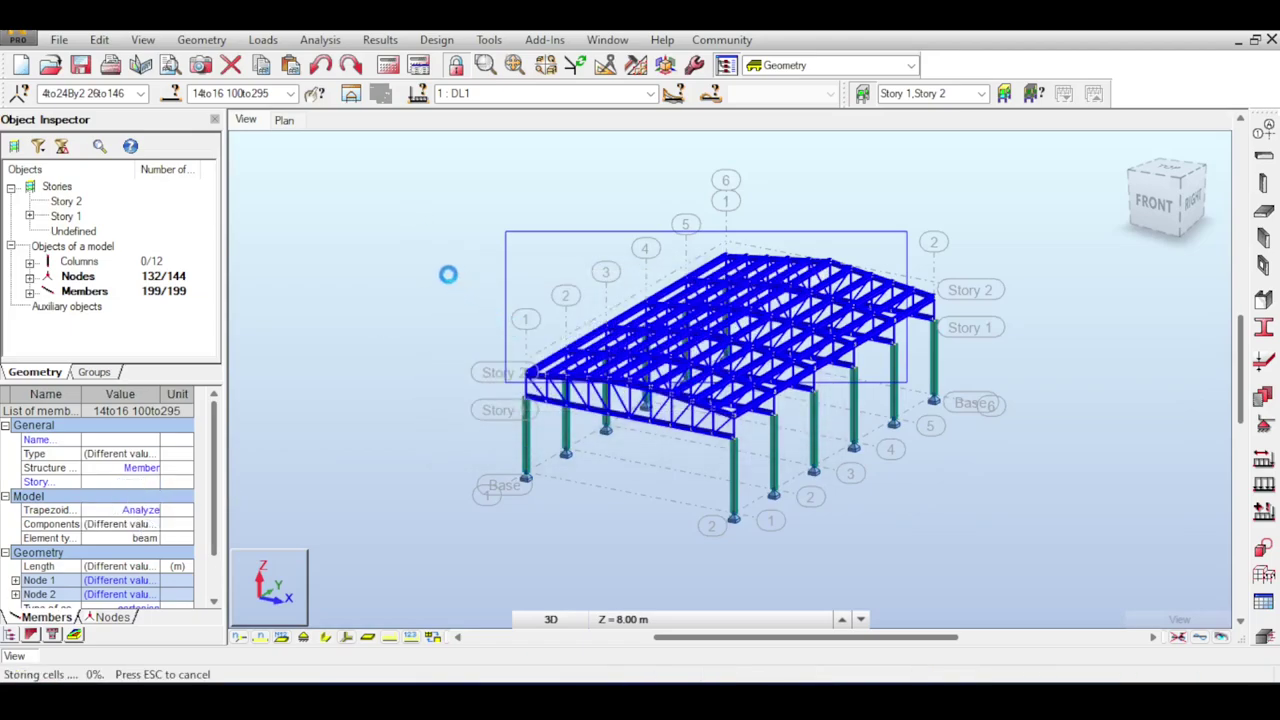
pyautogui.press('Return')
pyautogui.rightClick(404, 253)
pyautogui.click(420, 264)
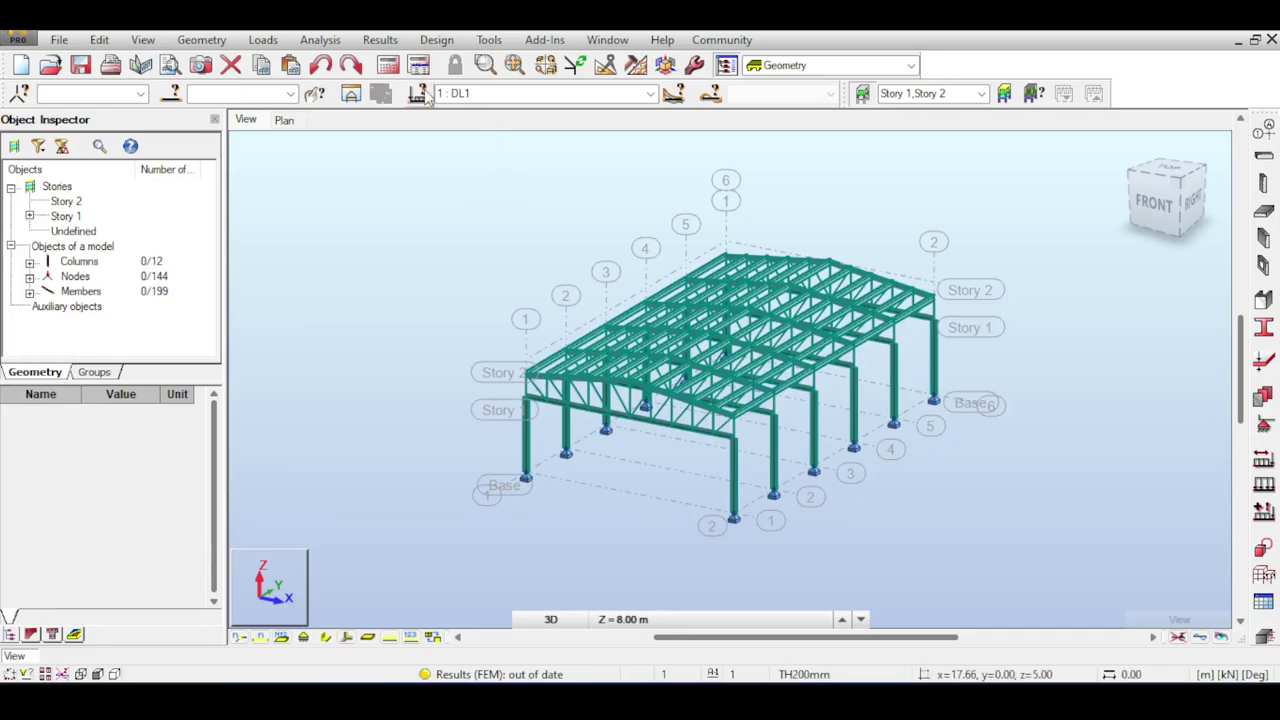
# Recalculate the structure and inspect the longitudinal roof beams and end truss up close from the side.
pyautogui.click(390, 67)
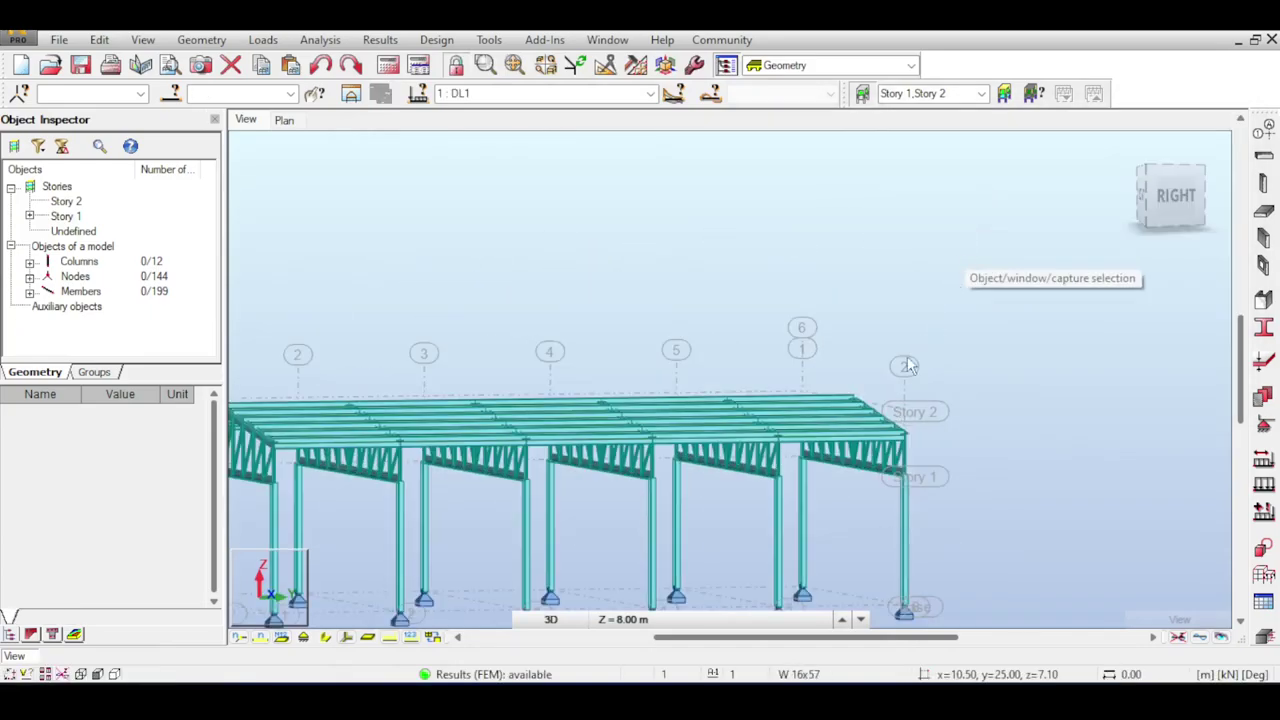
pyautogui.scroll(5, 905, 372)
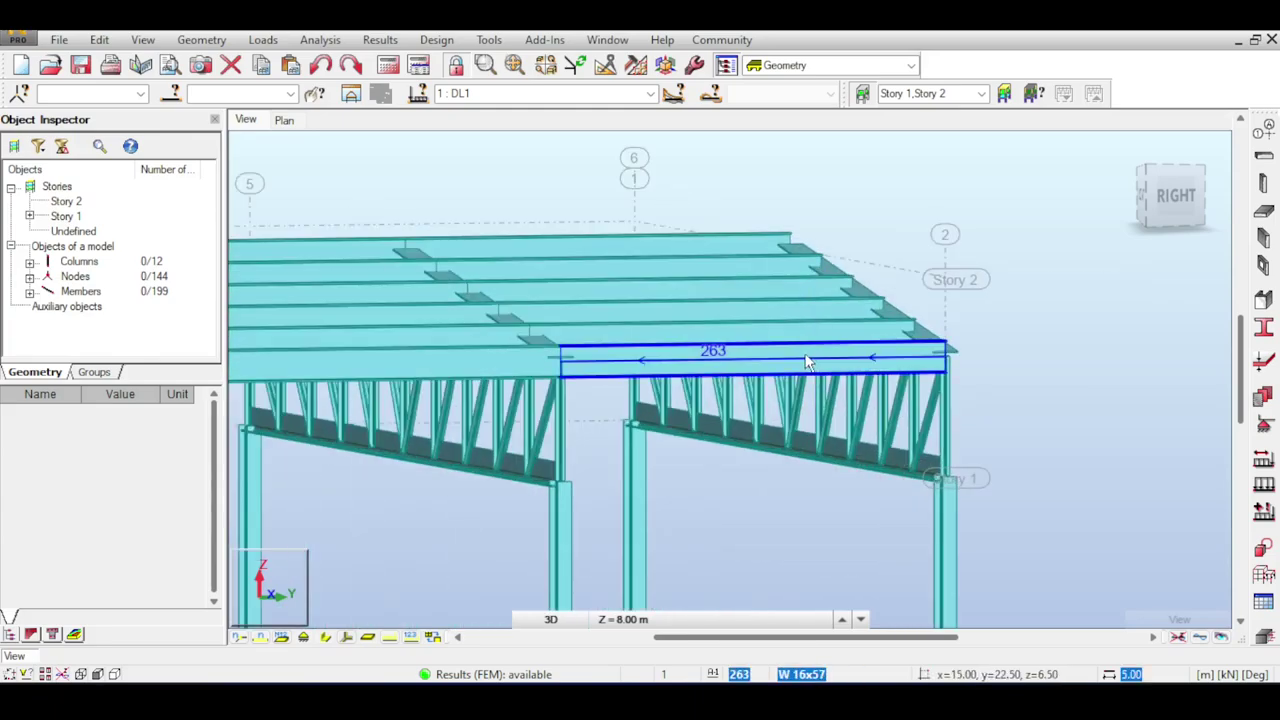
pyautogui.click(1187, 195)
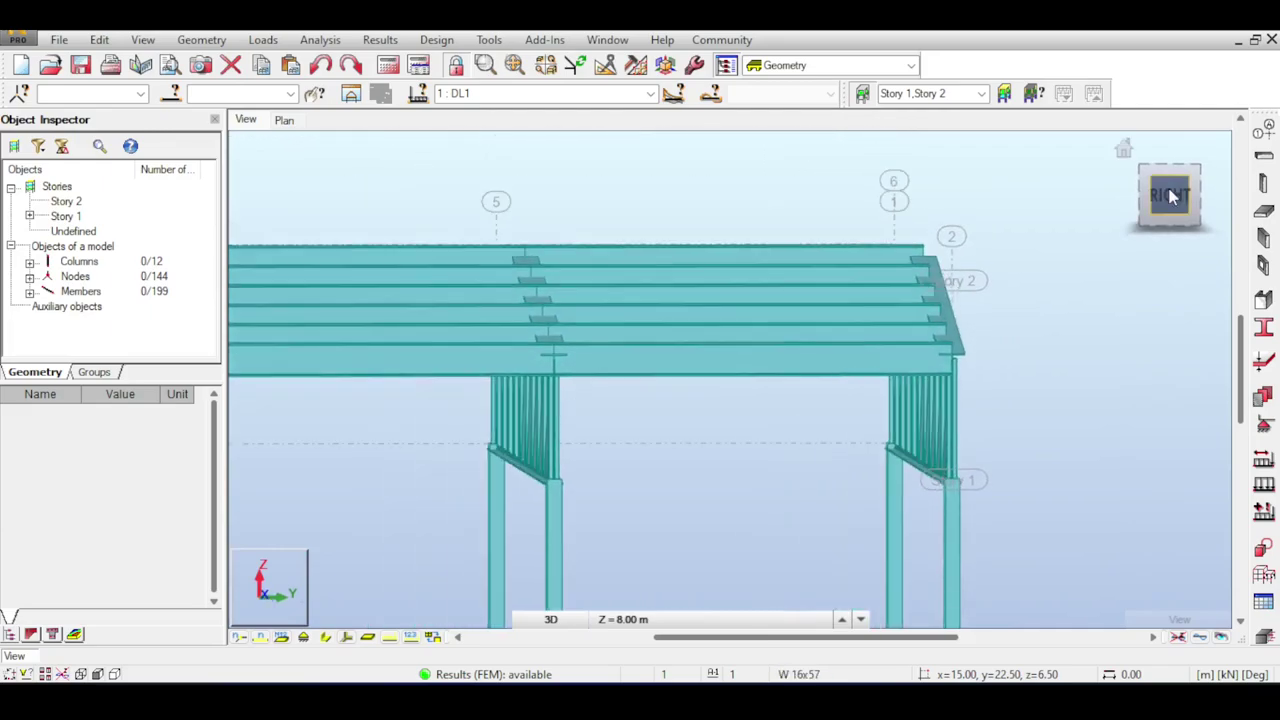
pyautogui.moveTo(1014, 254); pyautogui.dragTo(952, 254, button='middle')
pyautogui.moveTo(1171, 207); pyautogui.dragTo(1130, 228)
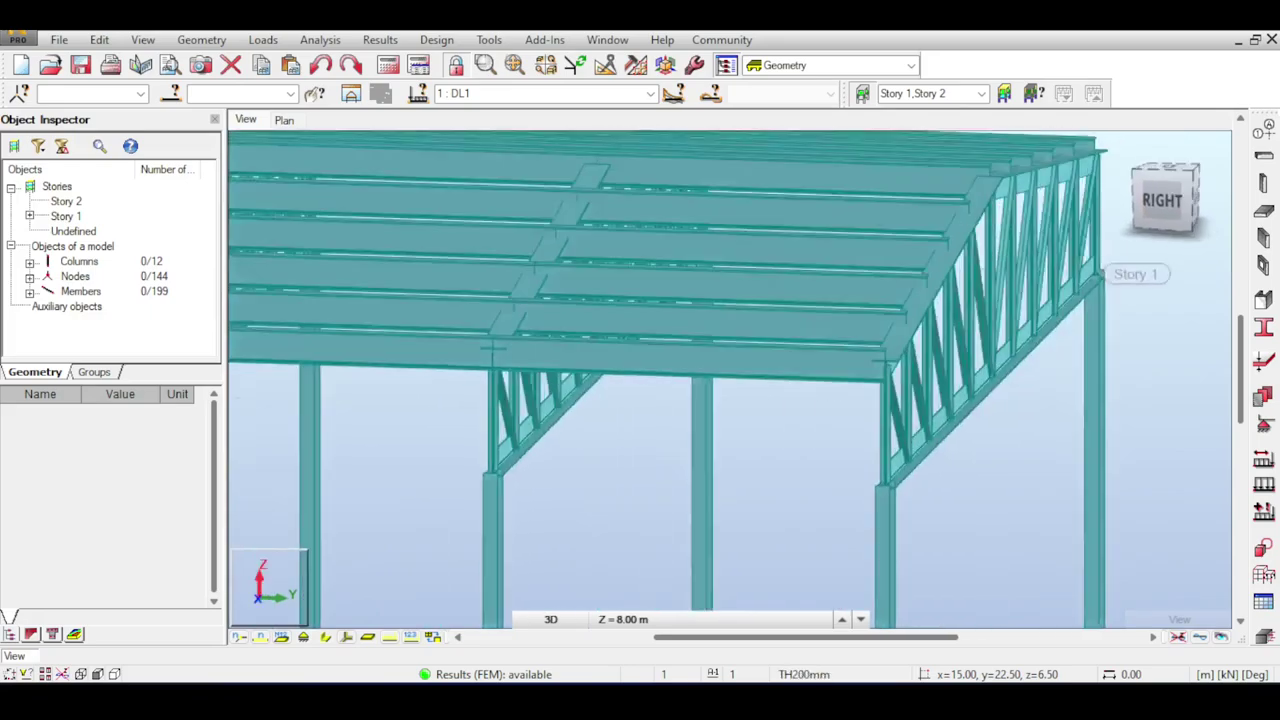
pyautogui.scroll(3, 959, 235)
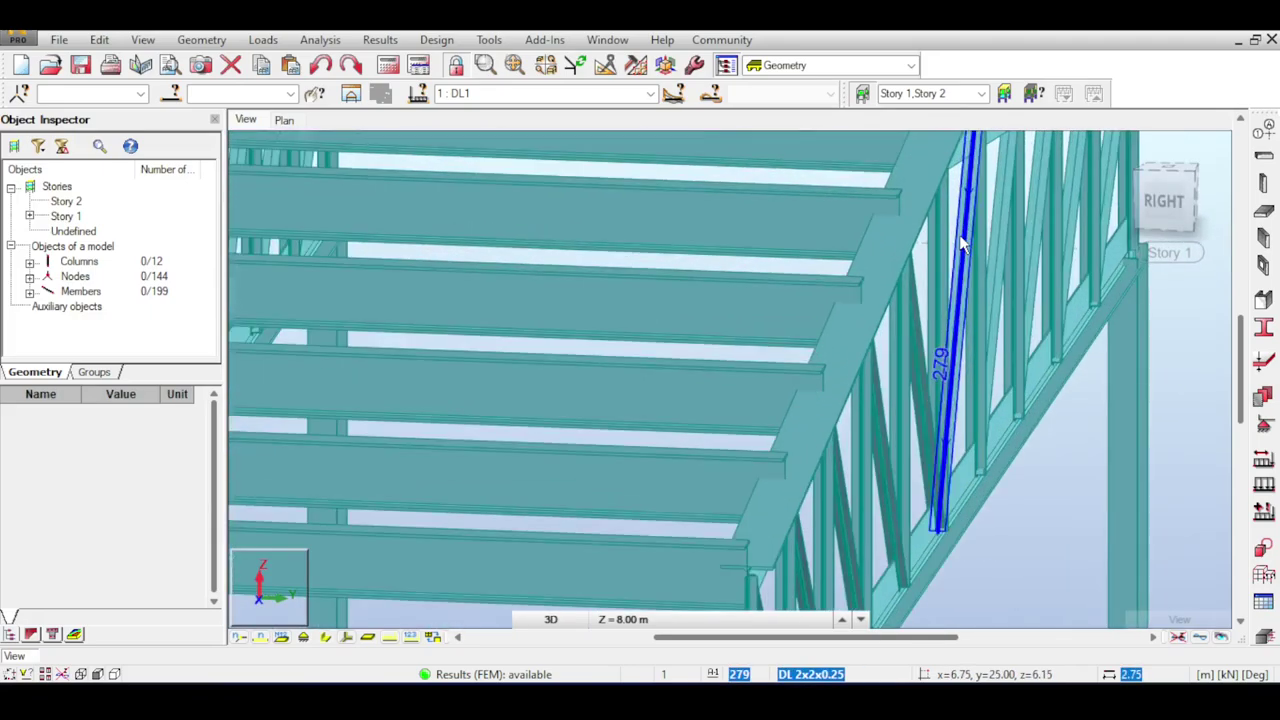
# Examine the longitudinal W 16x57 roof beams and the end truss top chord up close from the side and back.
pyautogui.scroll(-3, 809, 273)
pyautogui.click(813, 280)
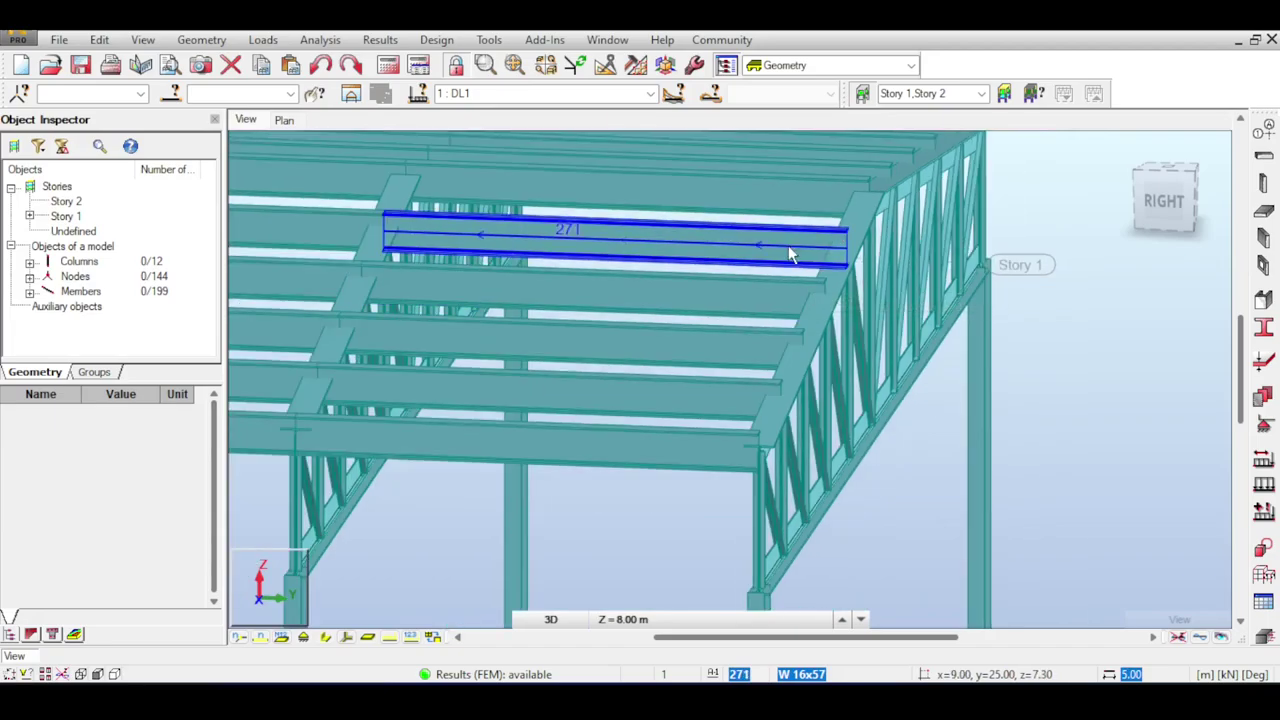
pyautogui.scroll(2, 923, 250)
pyautogui.click(1197, 197)
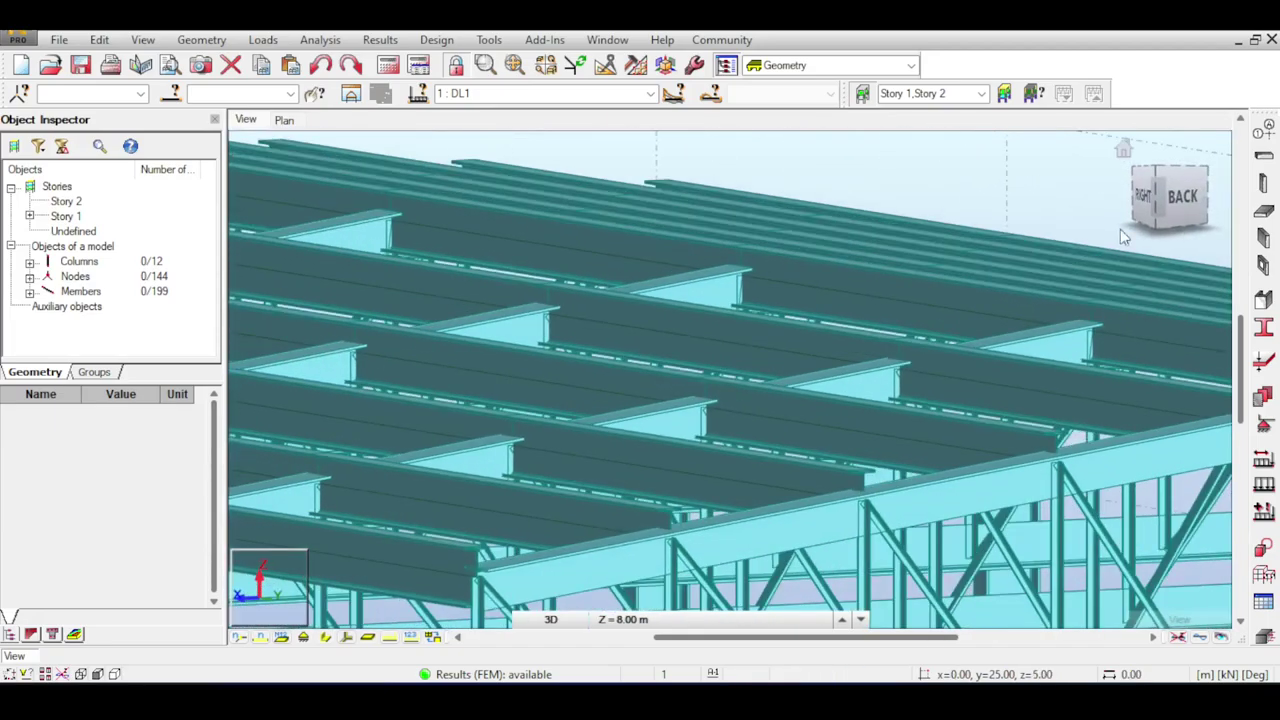
pyautogui.click(870, 220)
pyautogui.click(913, 307)
pyautogui.click(527, 422)
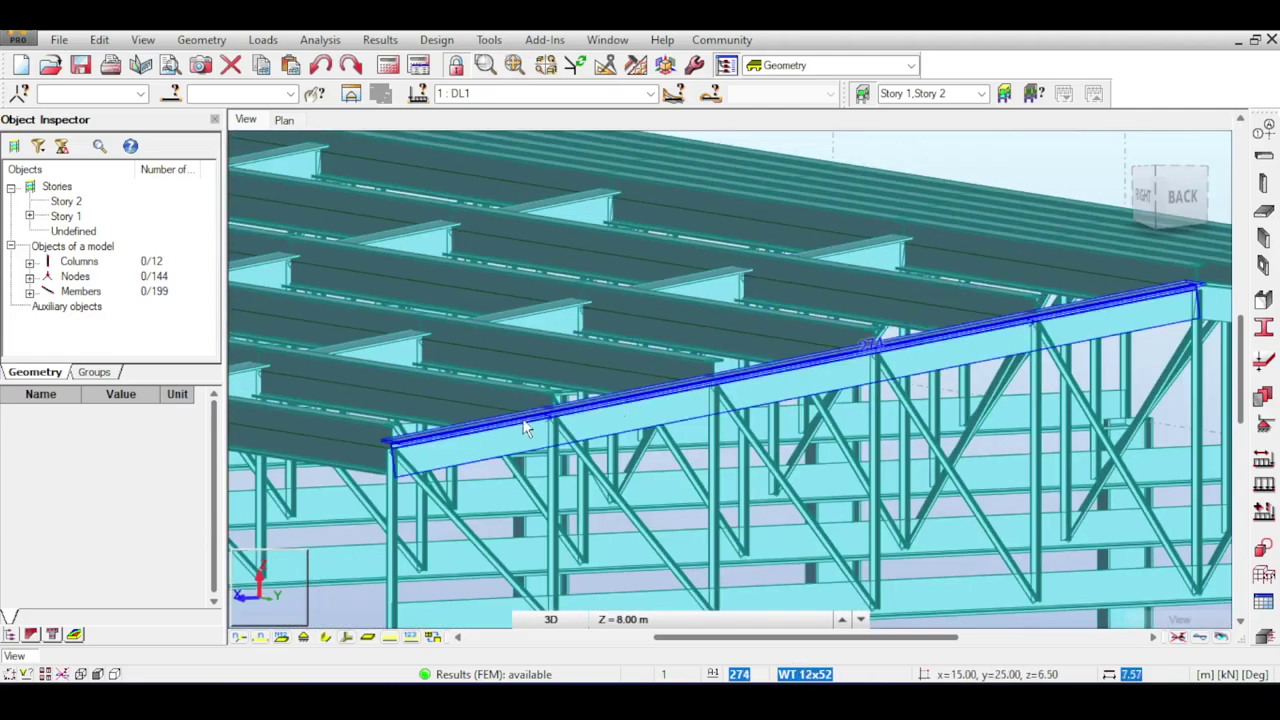
pyautogui.click(562, 410)
pyautogui.click(900, 230)
pyautogui.click(1158, 195)
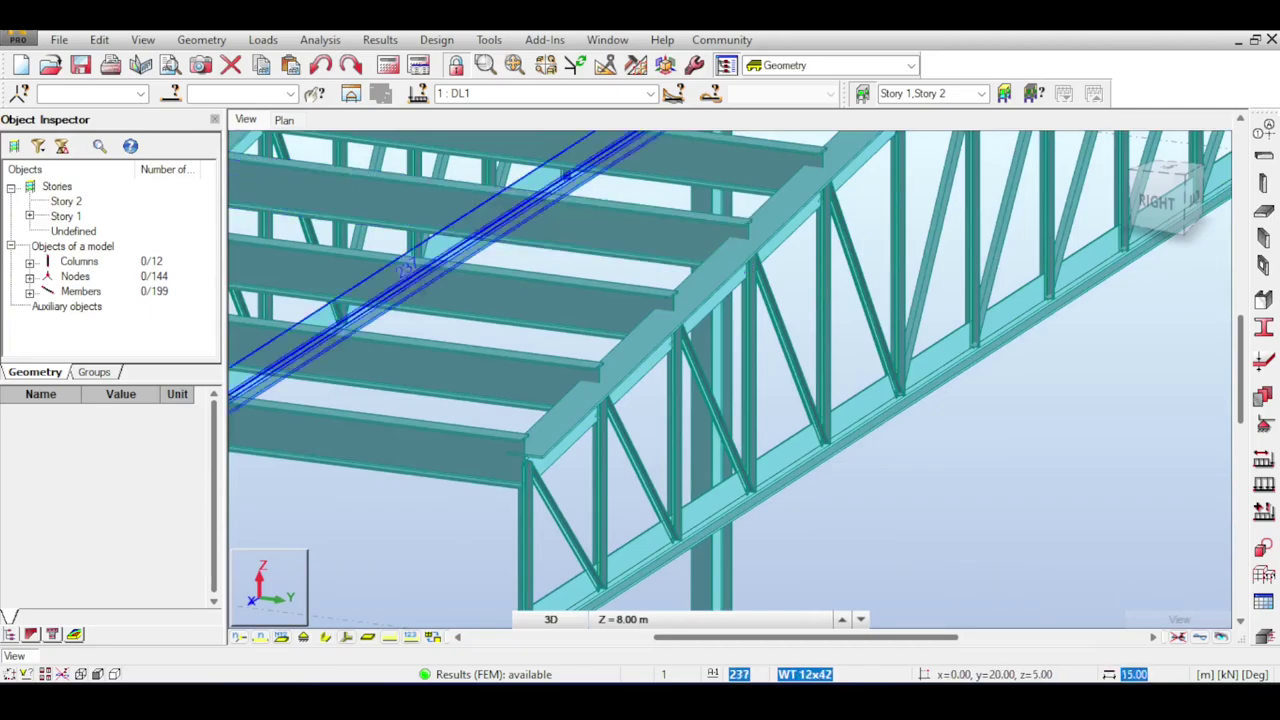
pyautogui.moveTo(649, 185); pyautogui.dragTo(743, 286, button='middle')
pyautogui.scroll(-1, 746, 286)
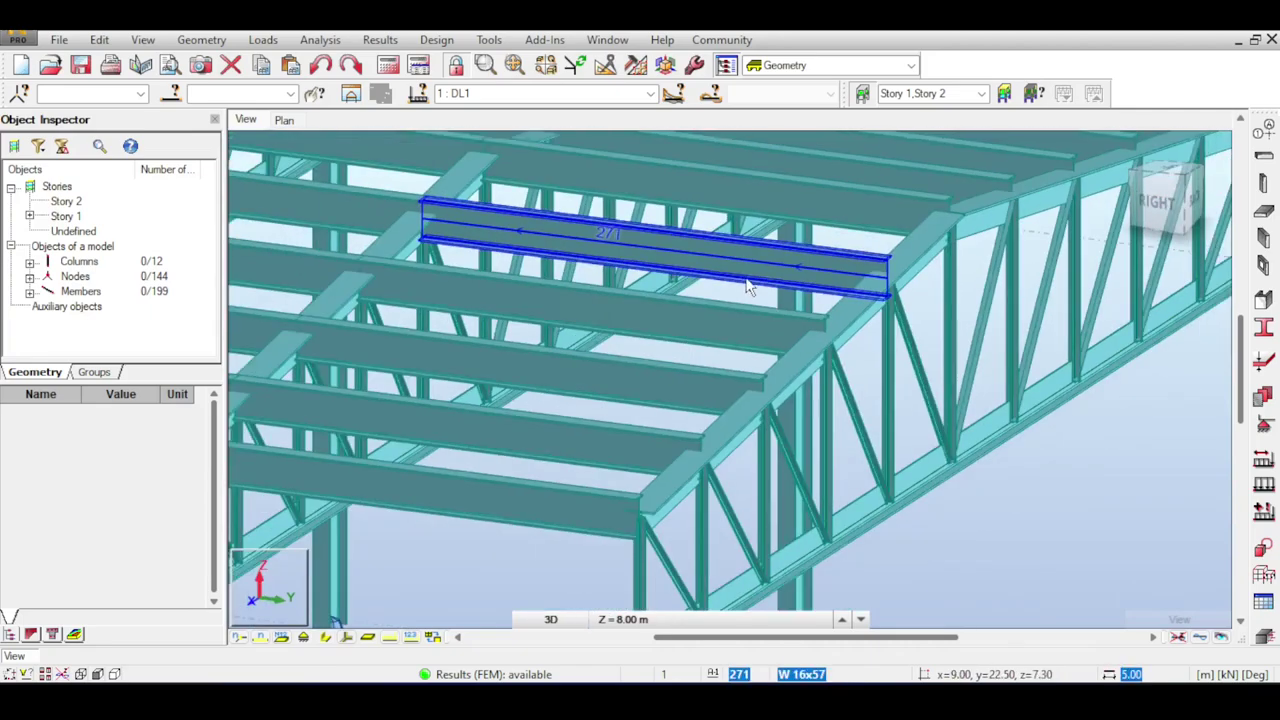
pyautogui.scroll(1, 746, 279)
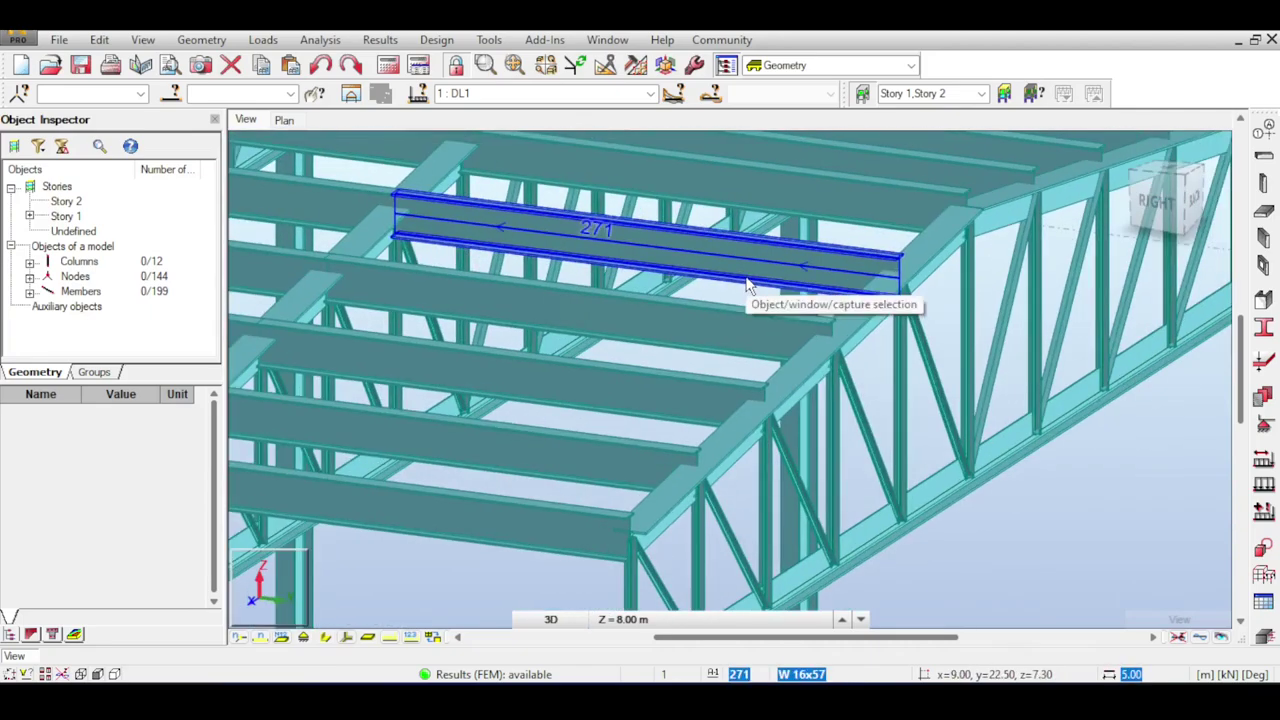
# Add a steel C 6x13 channel from the AISC 15.0 database to the model's sections.
pyautogui.click(1263, 328)
pyautogui.rightClick(714, 204)
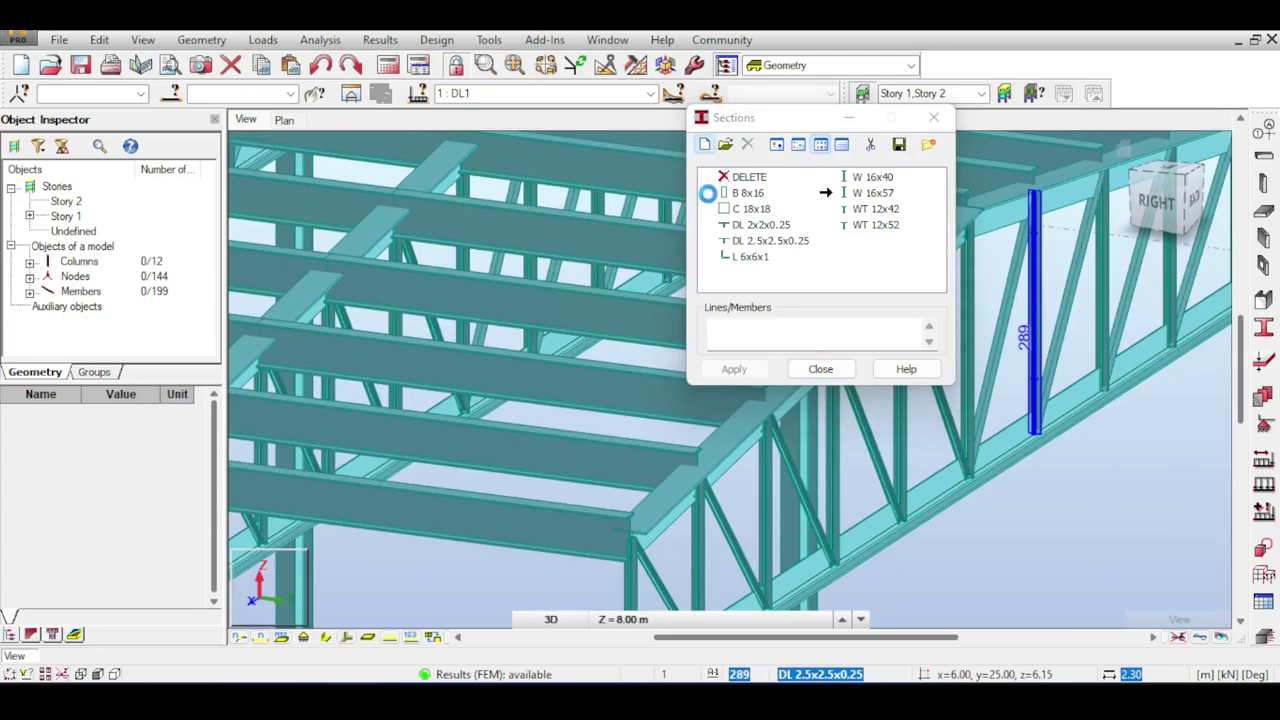
pyautogui.click(731, 251)
pyautogui.click(902, 349)
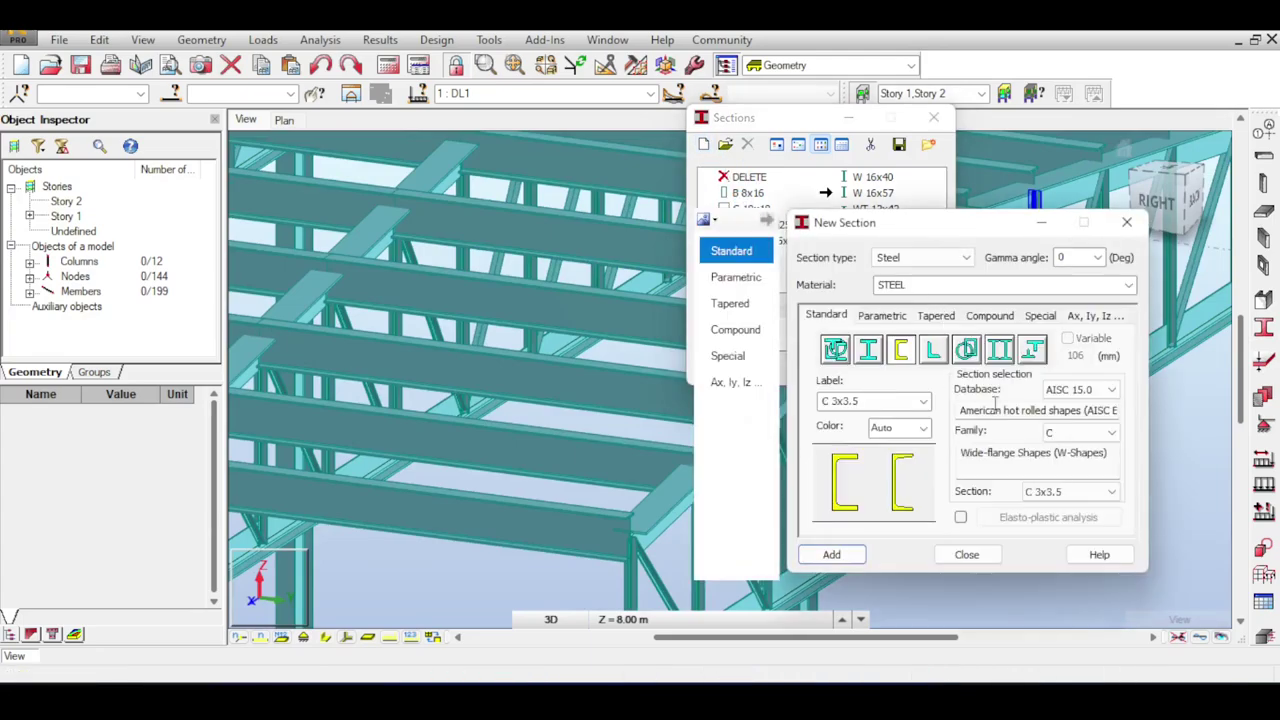
pyautogui.click(1087, 490)
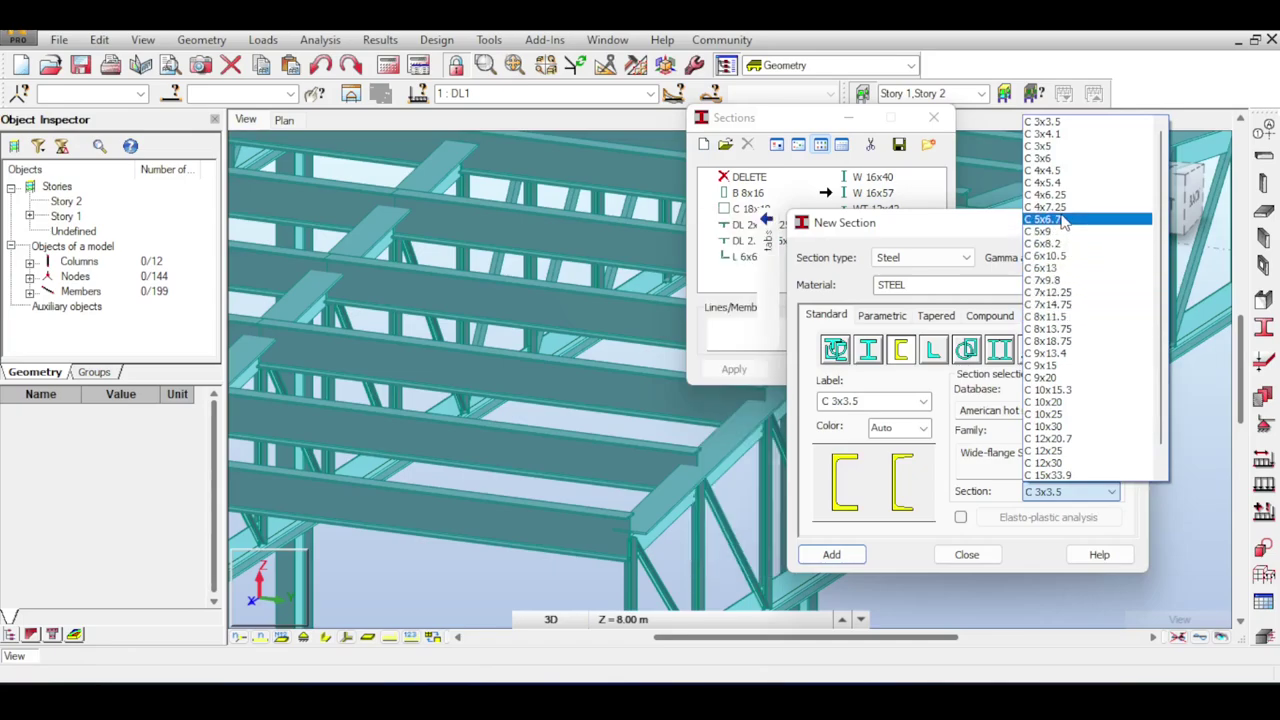
pyautogui.click(1066, 270)
pyautogui.click(860, 553)
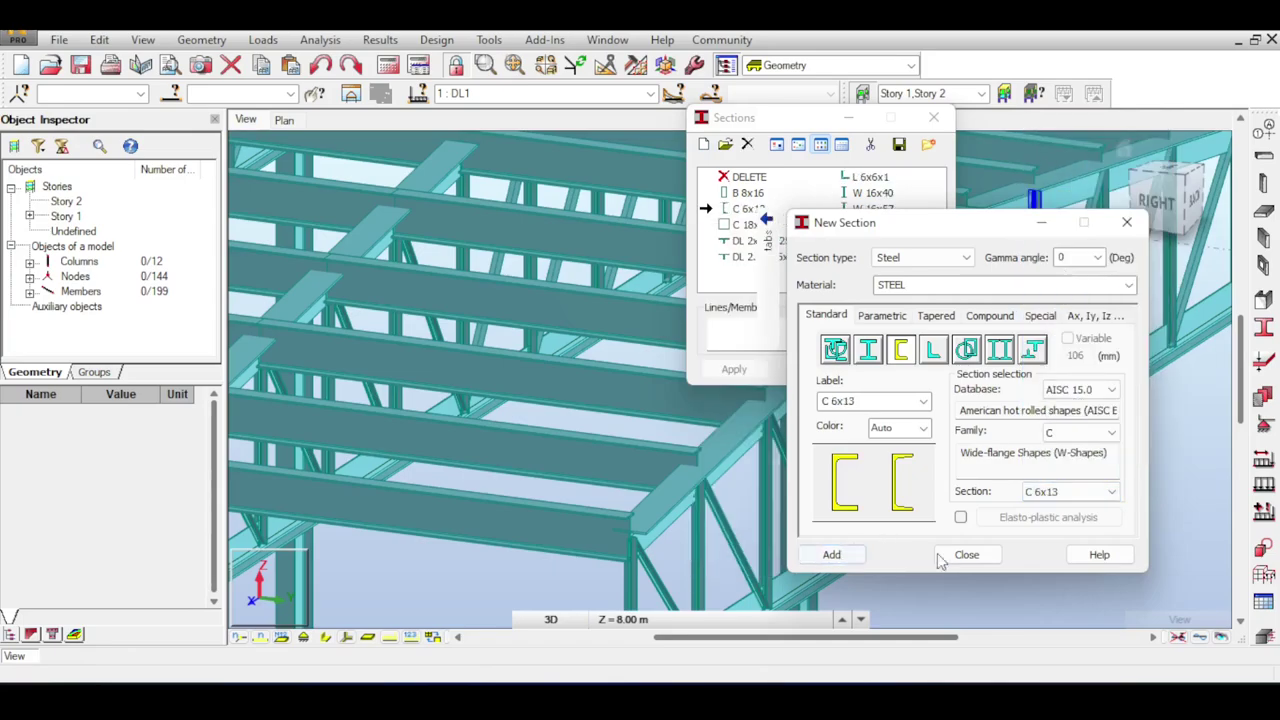
pyautogui.moveTo(738, 219)
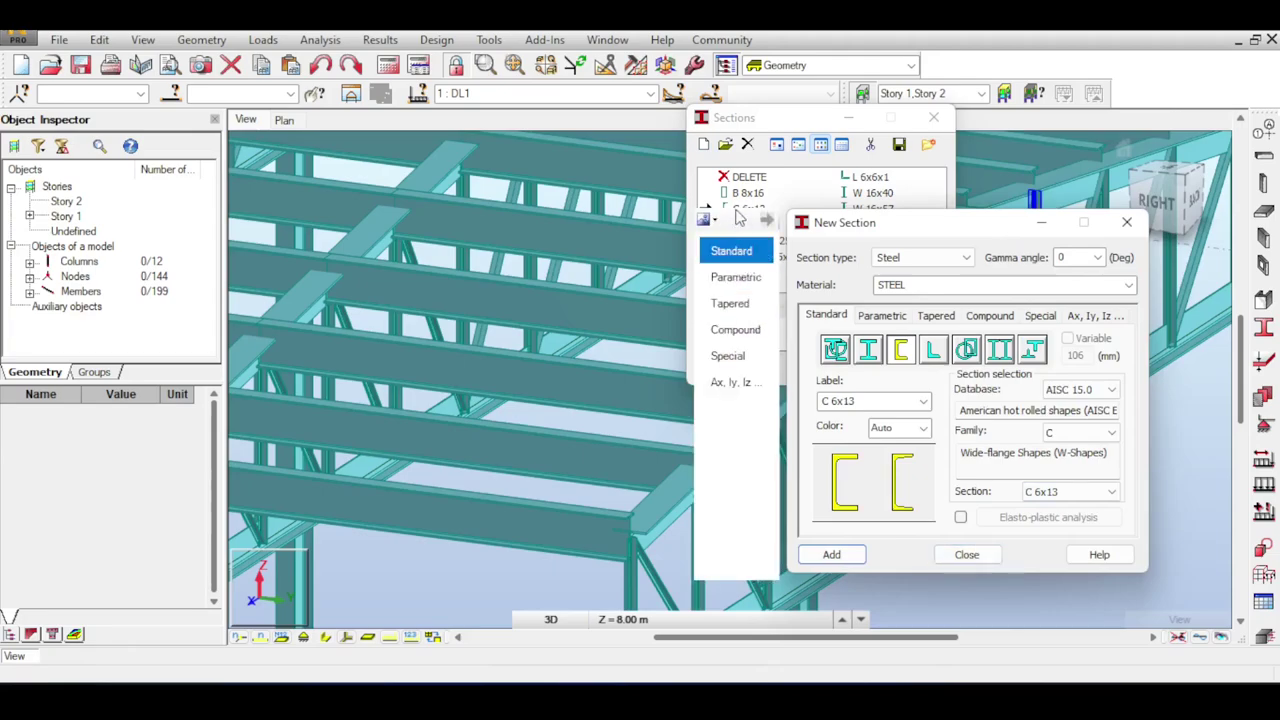
pyautogui.moveTo(979, 232); pyautogui.dragTo(1080, 277)
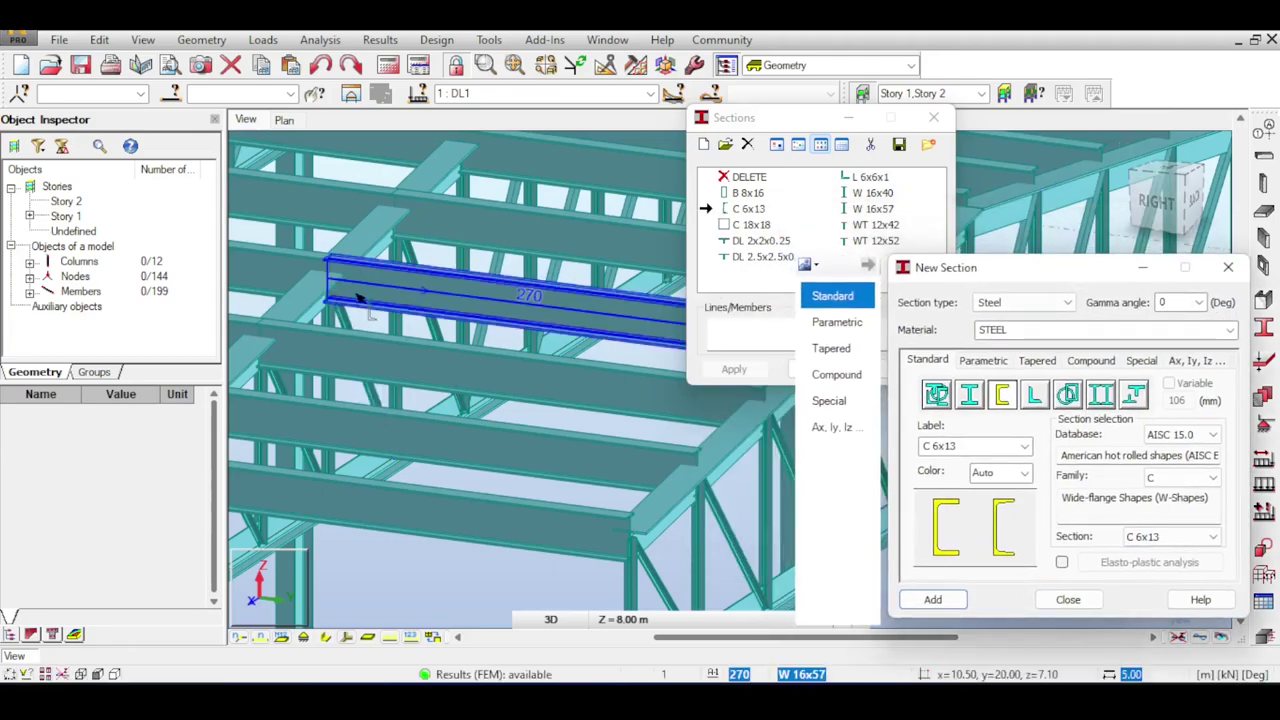
# Set the C 6x13 section's gamma angle to 7.6 degrees and accept modifying the existing section.
pyautogui.click(1203, 208)
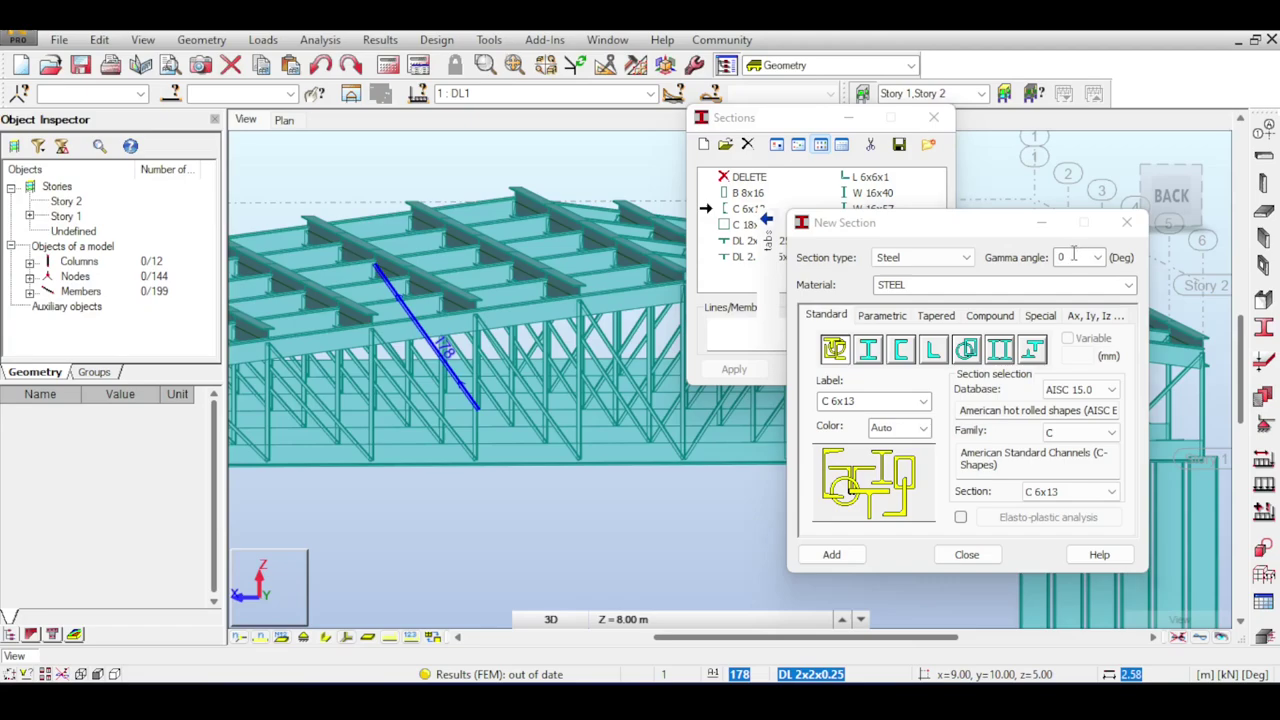
pyautogui.click(1074, 257)
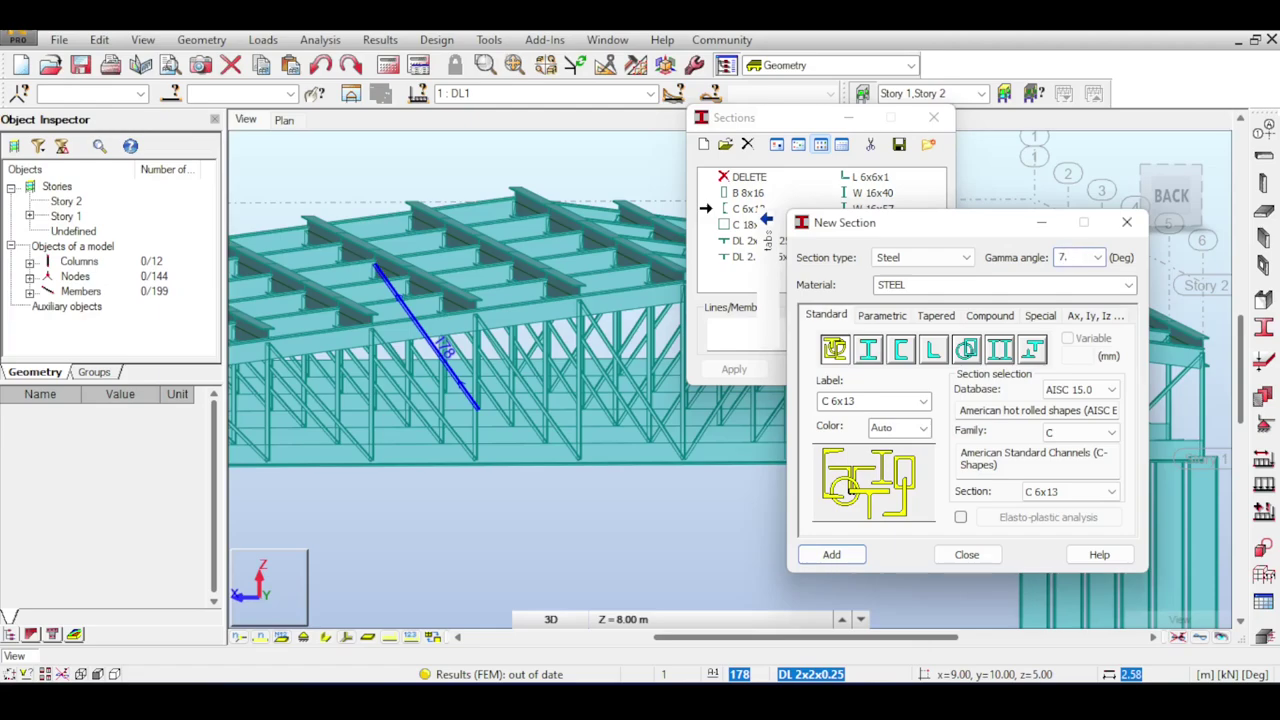
pyautogui.click(857, 553)
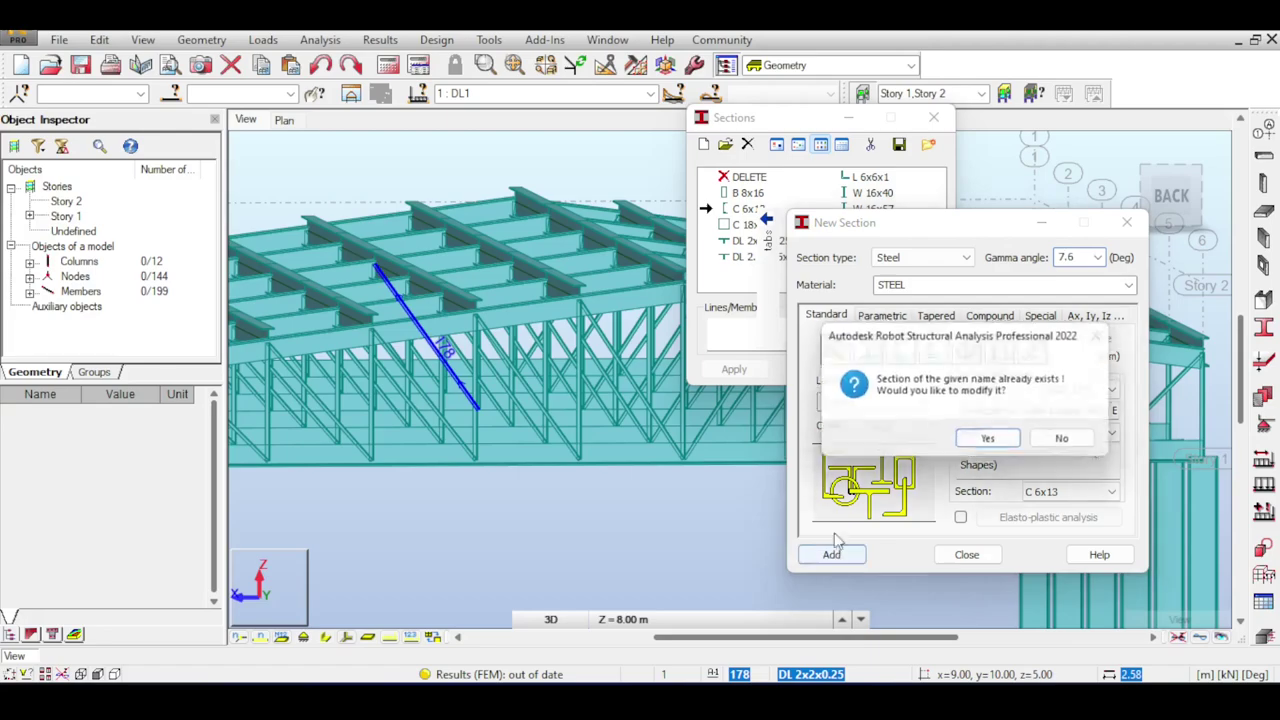
pyautogui.click(984, 443)
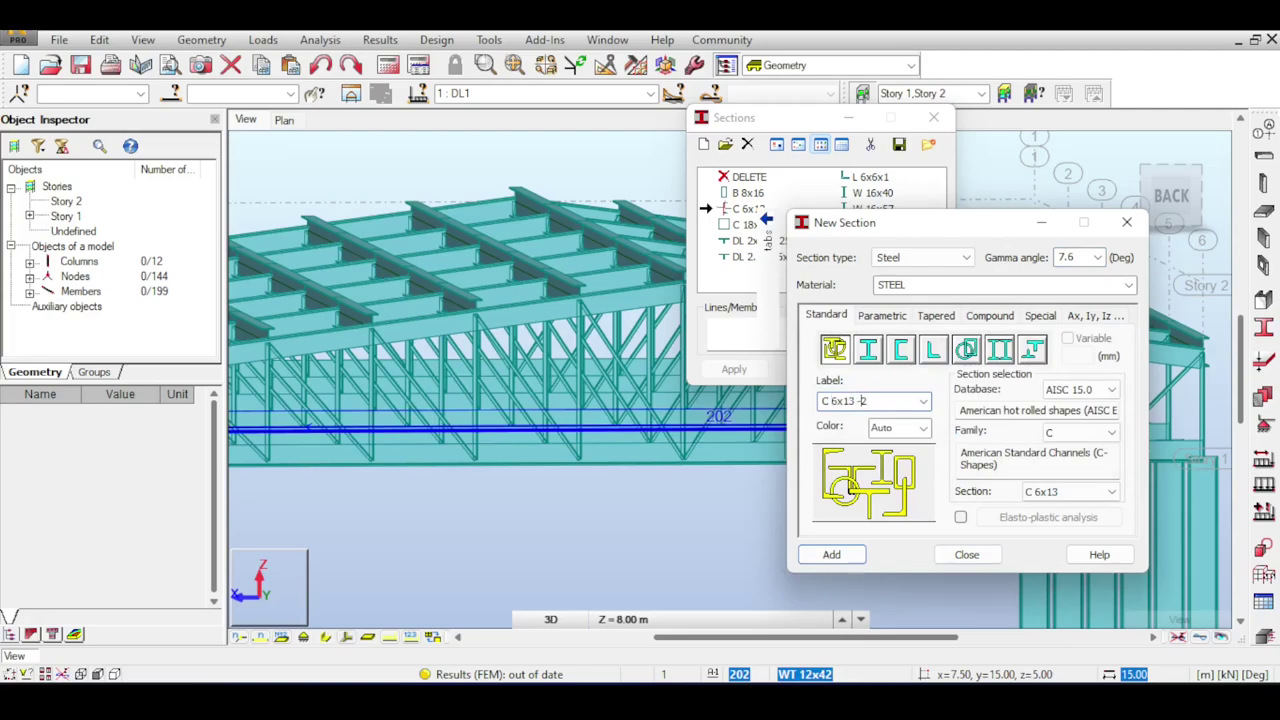
# Add a C 6x13 -2 section with gamma angle -7.6 degrees and a plain C 6x13 section with gamma angle 0.
pyautogui.click(1098, 260)
pyautogui.click(1098, 262)
pyautogui.click(831, 555)
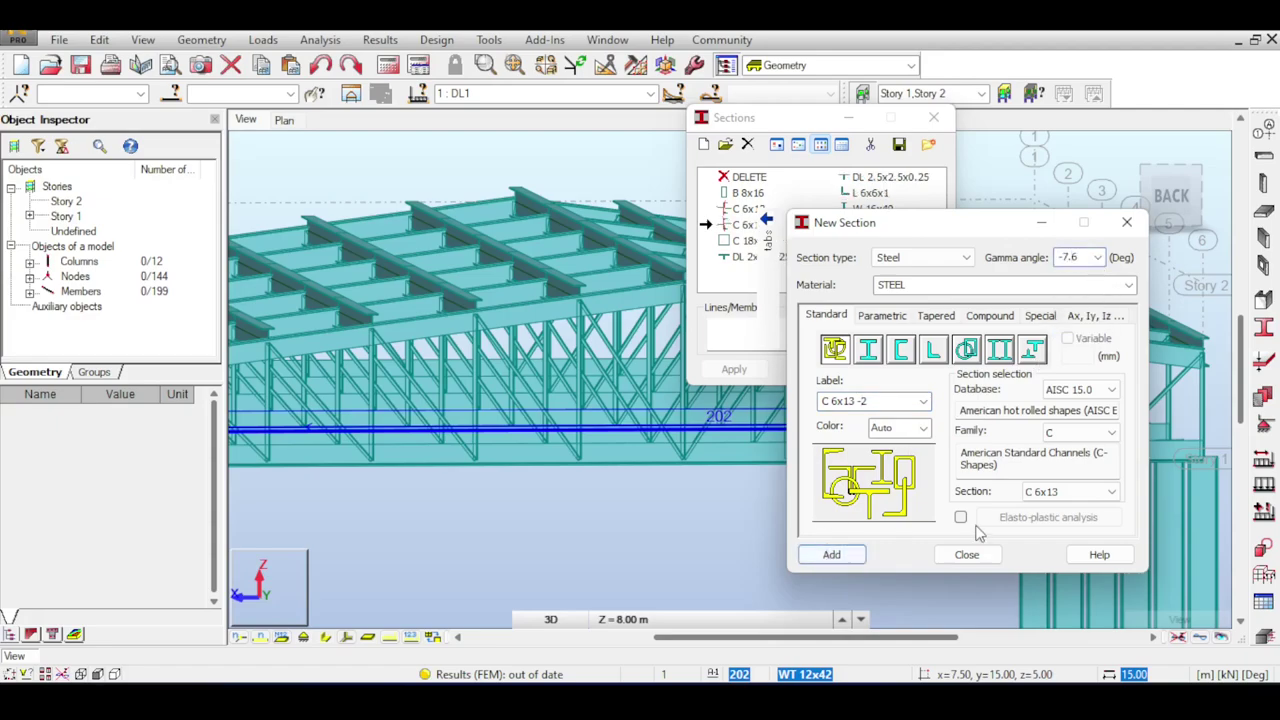
pyautogui.click(966, 556)
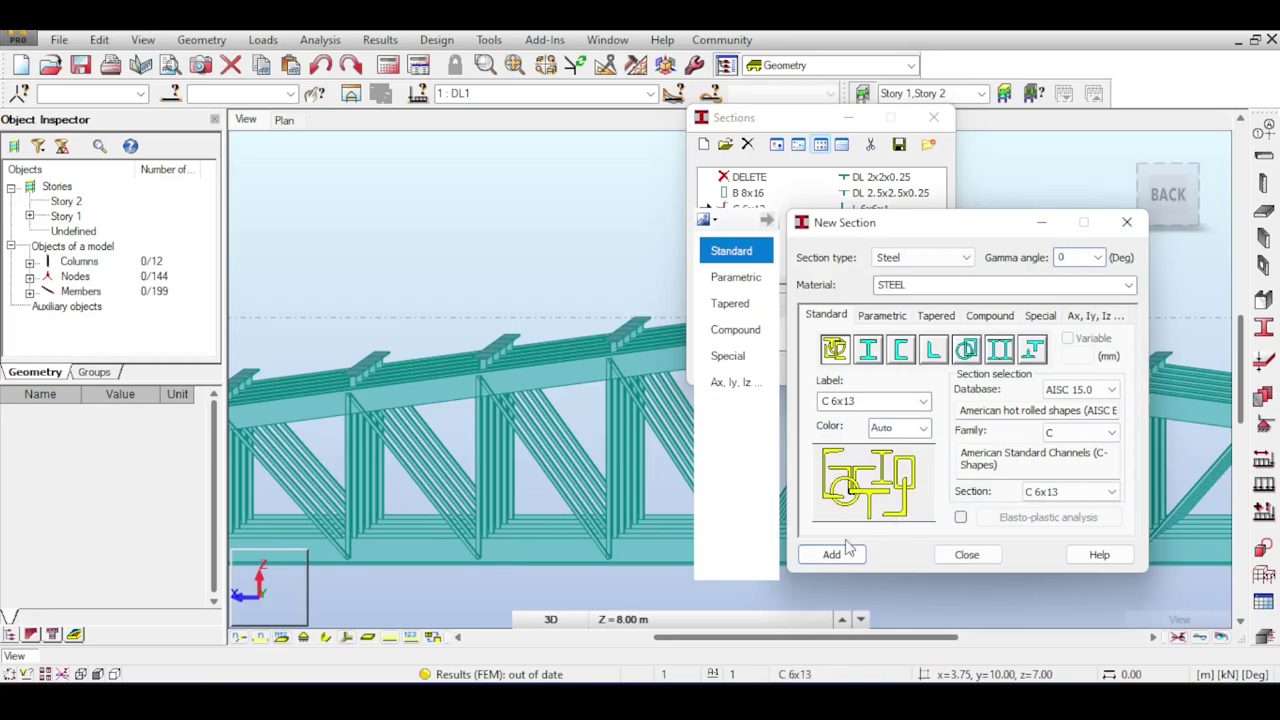
pyautogui.click(845, 552)
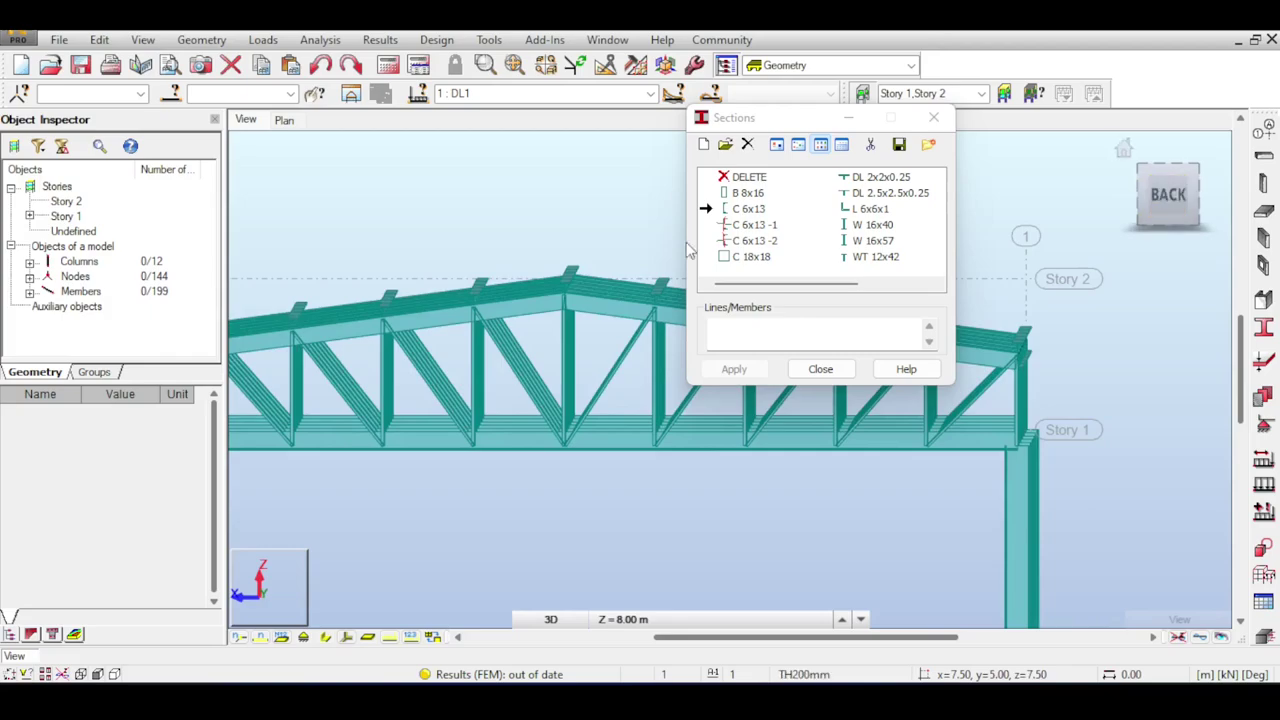
# Assign the C 6x13 section to all longitudinal beams along the roof ridge.
pyautogui.moveTo(559, 262); pyautogui.dragTo(563, 229, button='middle')
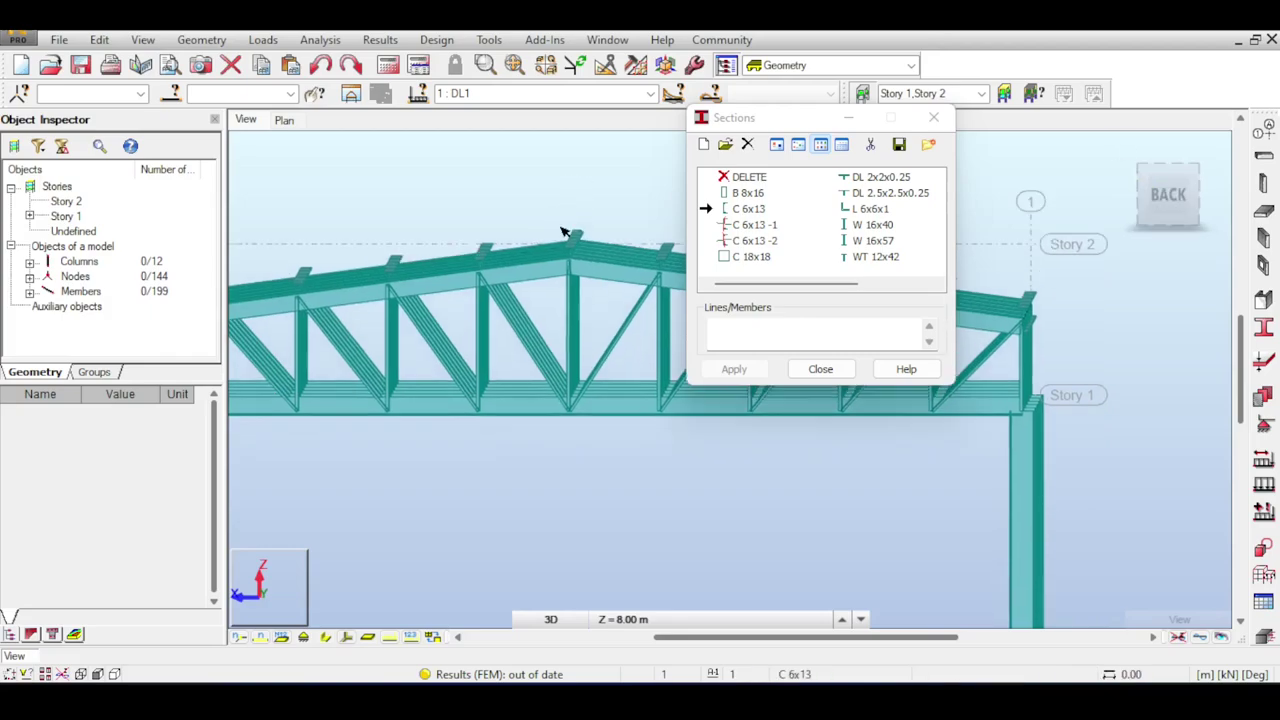
pyautogui.scroll(1, 562, 229)
pyautogui.click(646, 280)
pyautogui.moveTo(546, 181); pyautogui.dragTo(613, 295)
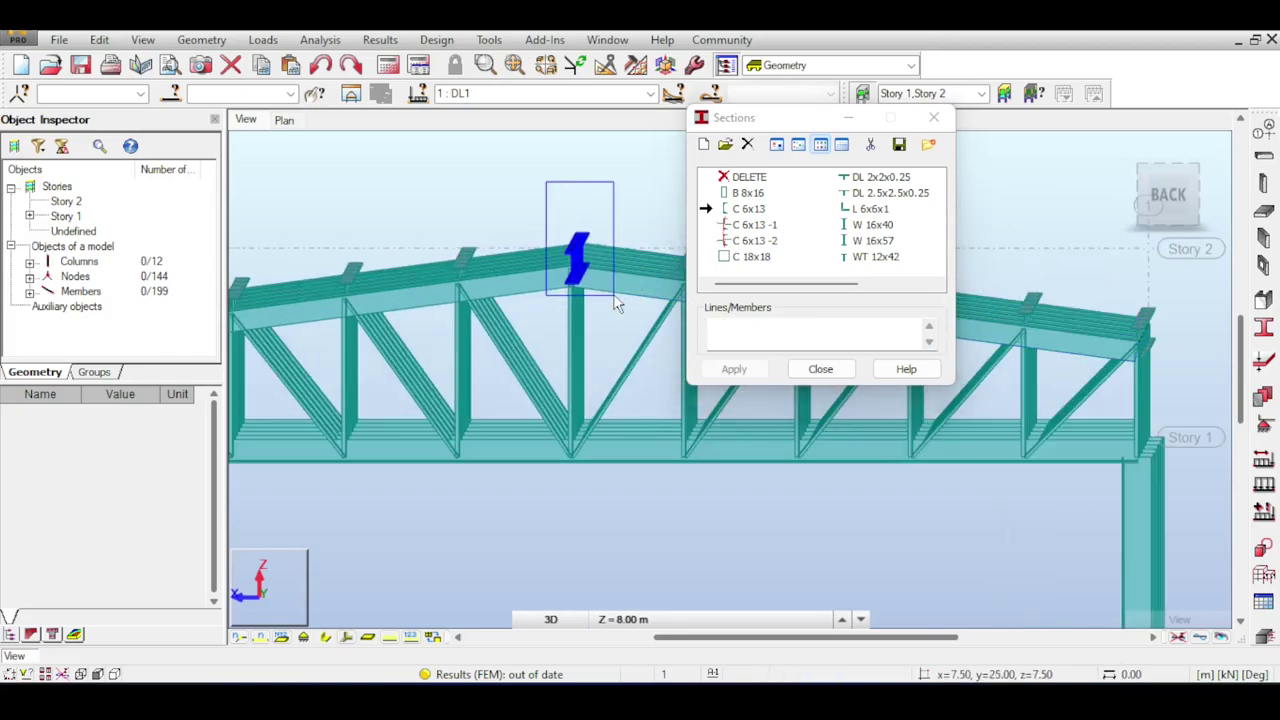
pyautogui.click(734, 369)
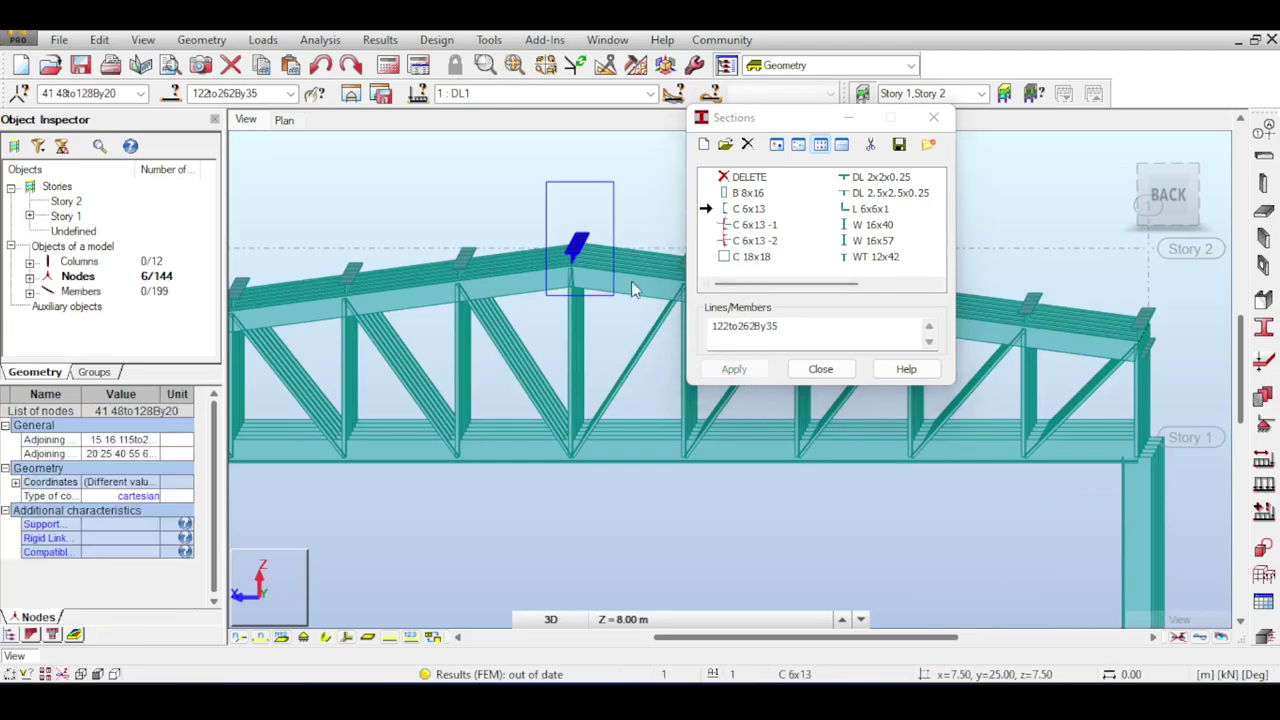
# Assign the C 6x13 -1 section to all longitudinal beams on the roof slope toward grid line 2.
pyautogui.scroll(2, 579, 244)
pyautogui.scroll(-3, 656, 230)
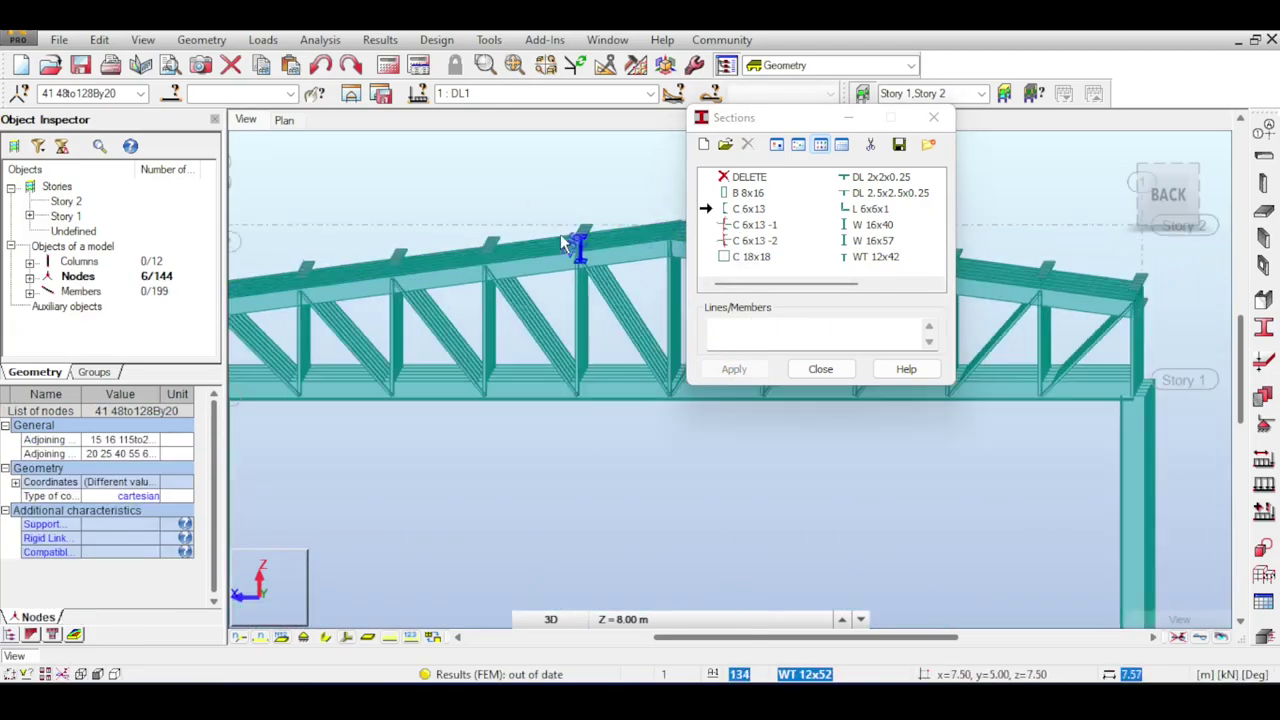
pyautogui.click(750, 226)
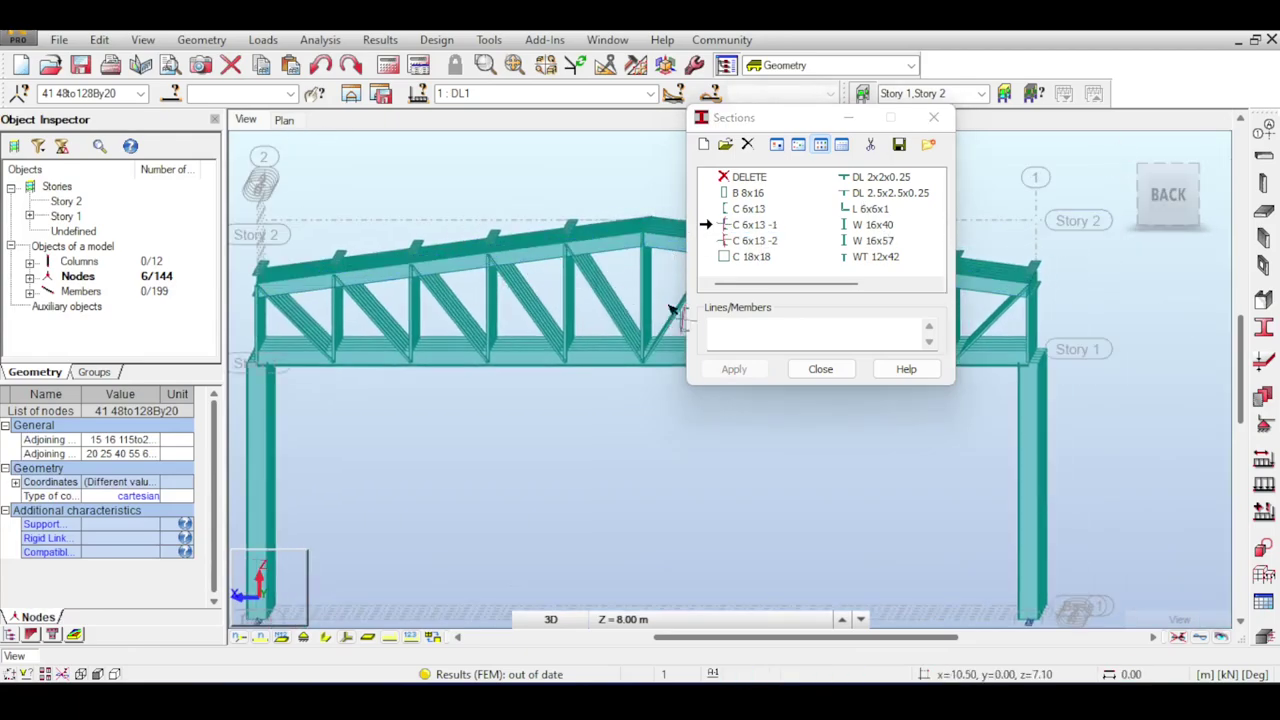
pyautogui.click(712, 328)
pyautogui.moveTo(261, 215); pyautogui.dragTo(305, 190, button='middle')
pyautogui.moveTo(283, 160); pyautogui.dragTo(648, 280)
pyautogui.click(731, 370)
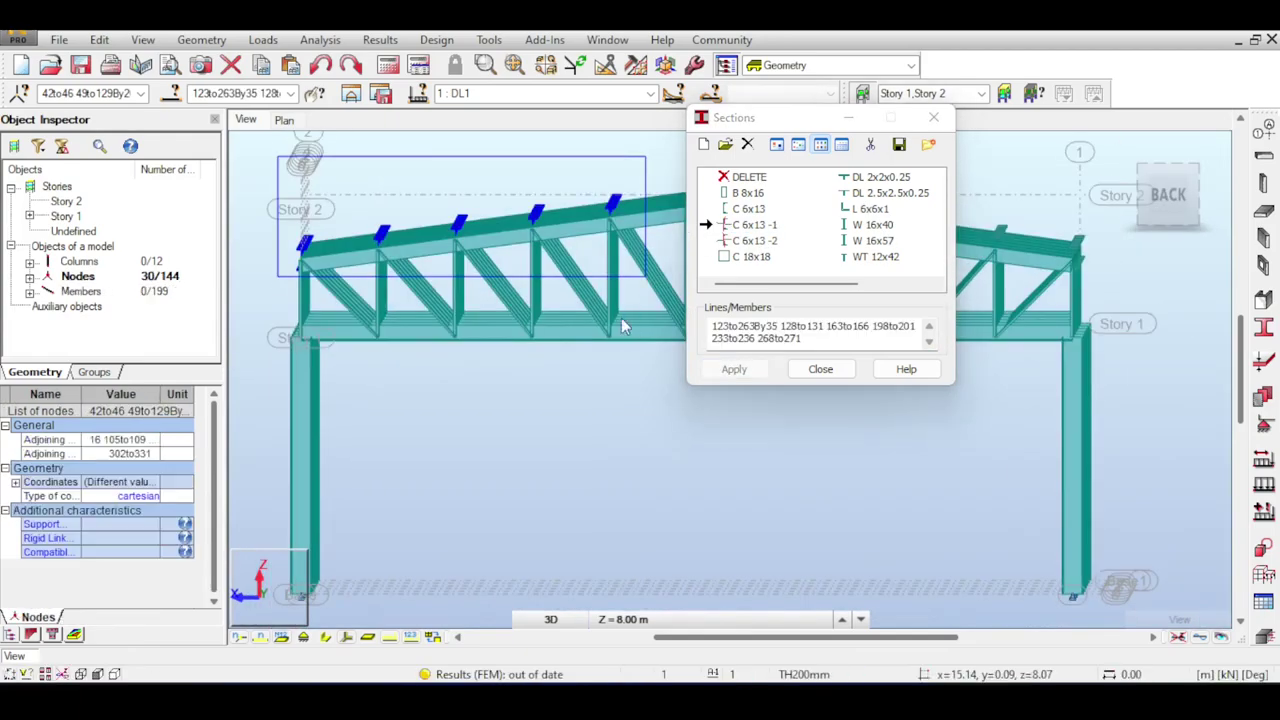
# Assign the C 6x13 -2 section to all longitudinal beams on the roof slope toward grid line 1.
pyautogui.moveTo(960, 250); pyautogui.dragTo(565, 268, button='middle')
pyautogui.scroll(1, 565, 268)
pyautogui.click(755, 241)
pyautogui.scroll(-2, 354, 187)
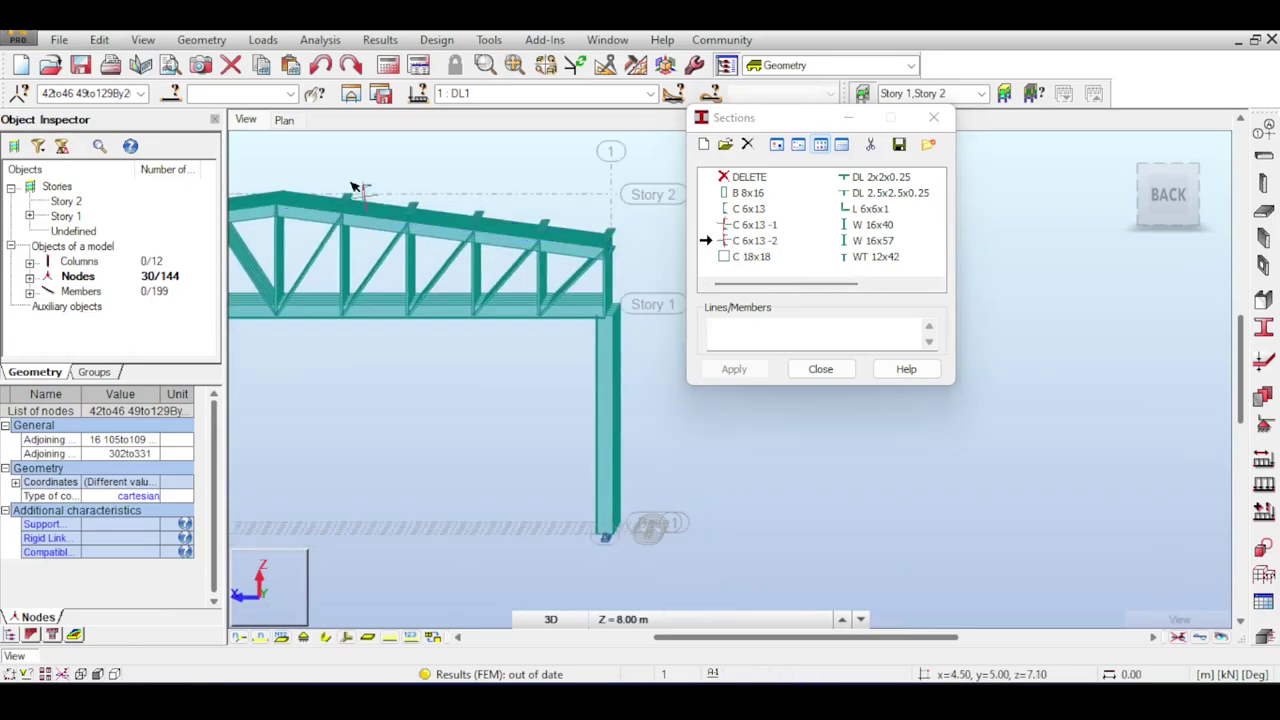
pyautogui.moveTo(308, 148); pyautogui.dragTo(634, 280)
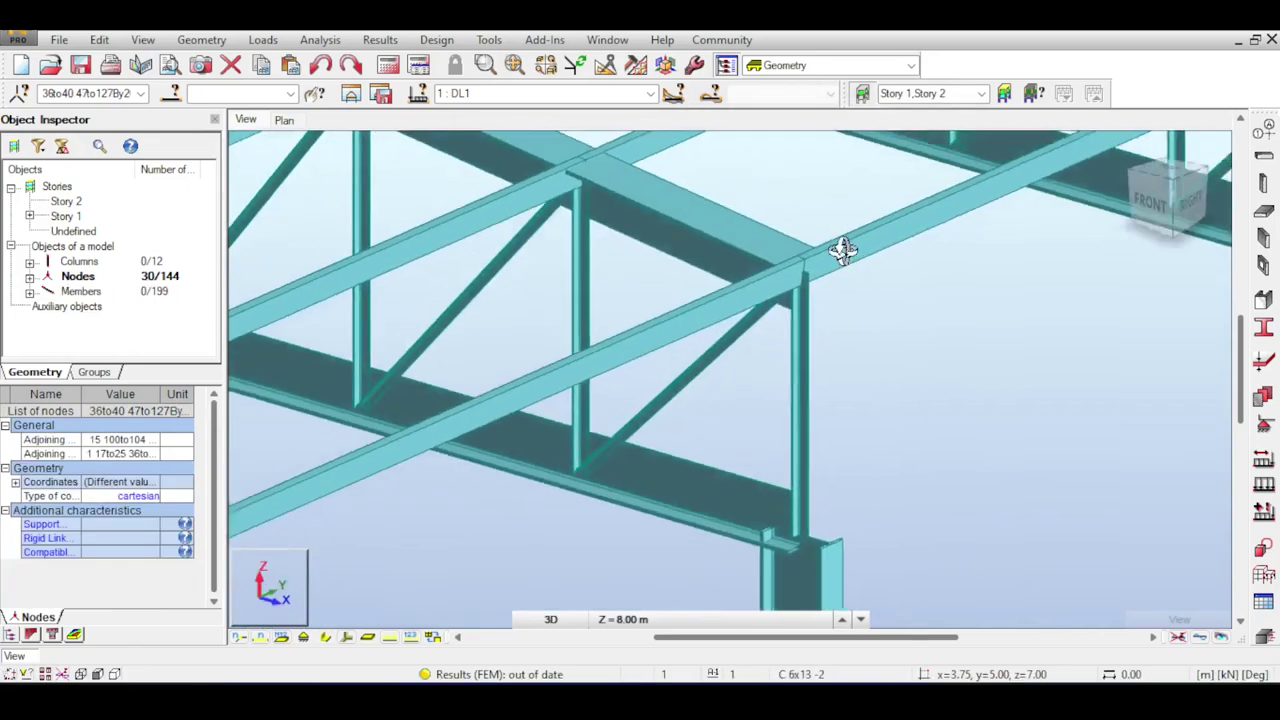
# Examine how the C 6x13 roof purlins meet the truss top chords and diagonals up close.
pyautogui.keyDown('shift'); pyautogui.moveTo(770, 259); pyautogui.dragTo(646, 227, button='middle'); pyautogui.keyUp('shift')
pyautogui.moveTo(720, 185); pyautogui.dragTo(866, 253)
pyautogui.scroll(8, 866, 253)
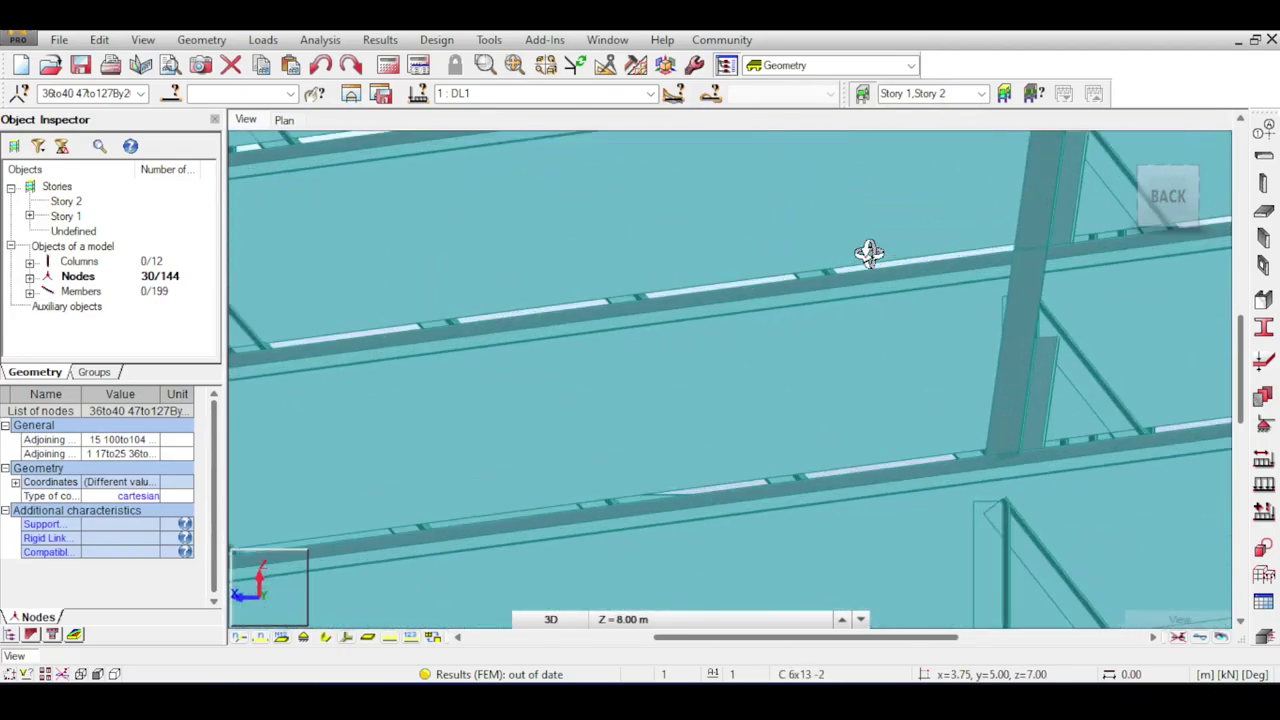
pyautogui.scroll(5, 1014, 286)
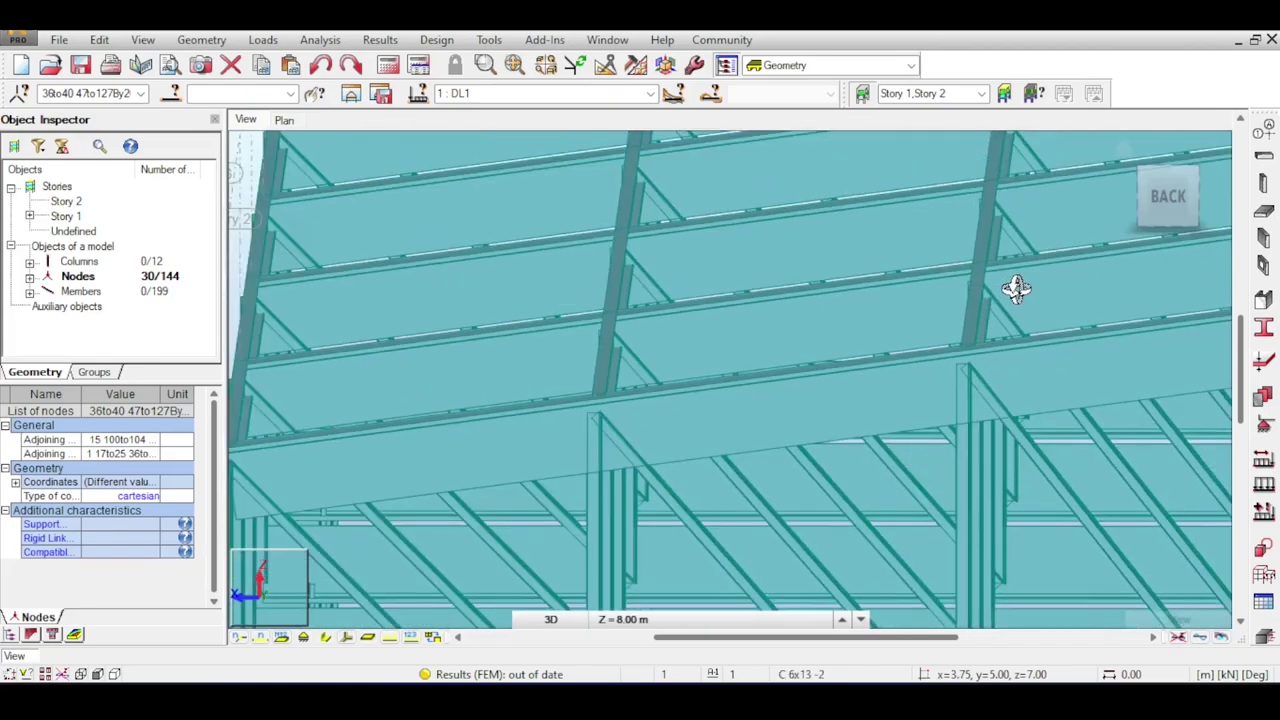
pyautogui.scroll(-2, 866, 269)
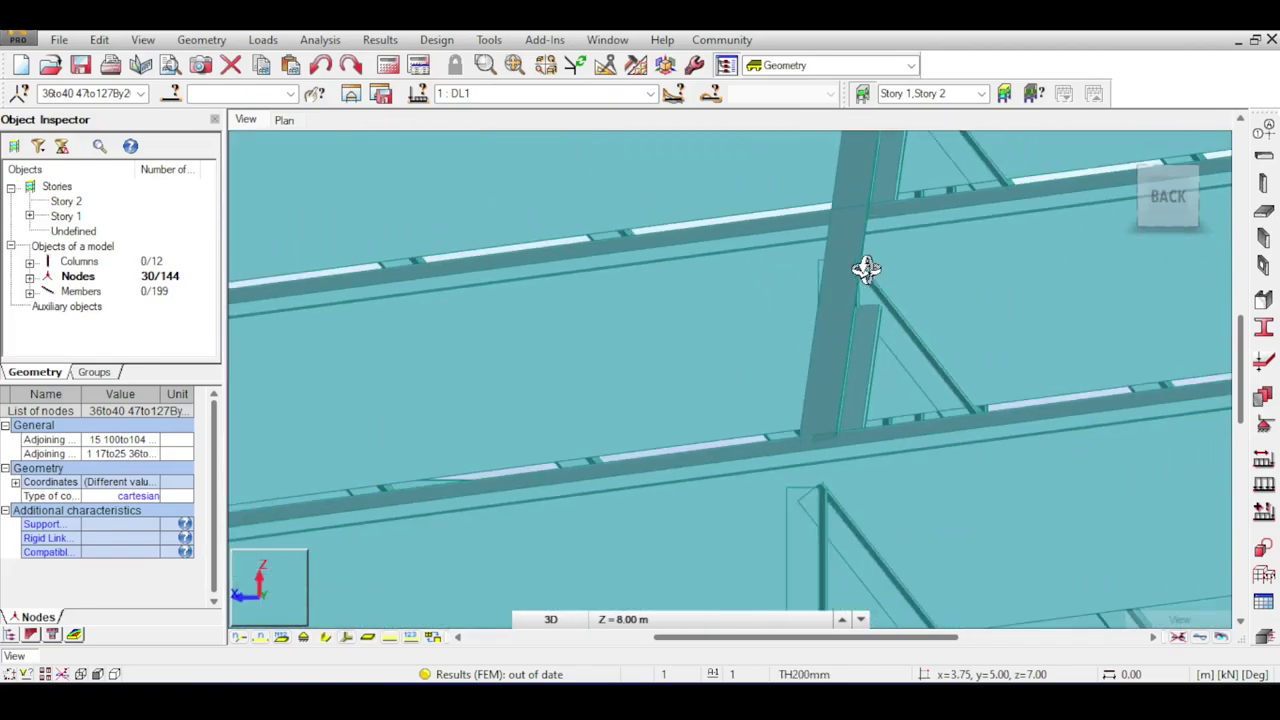
pyautogui.scroll(3, 866, 269)
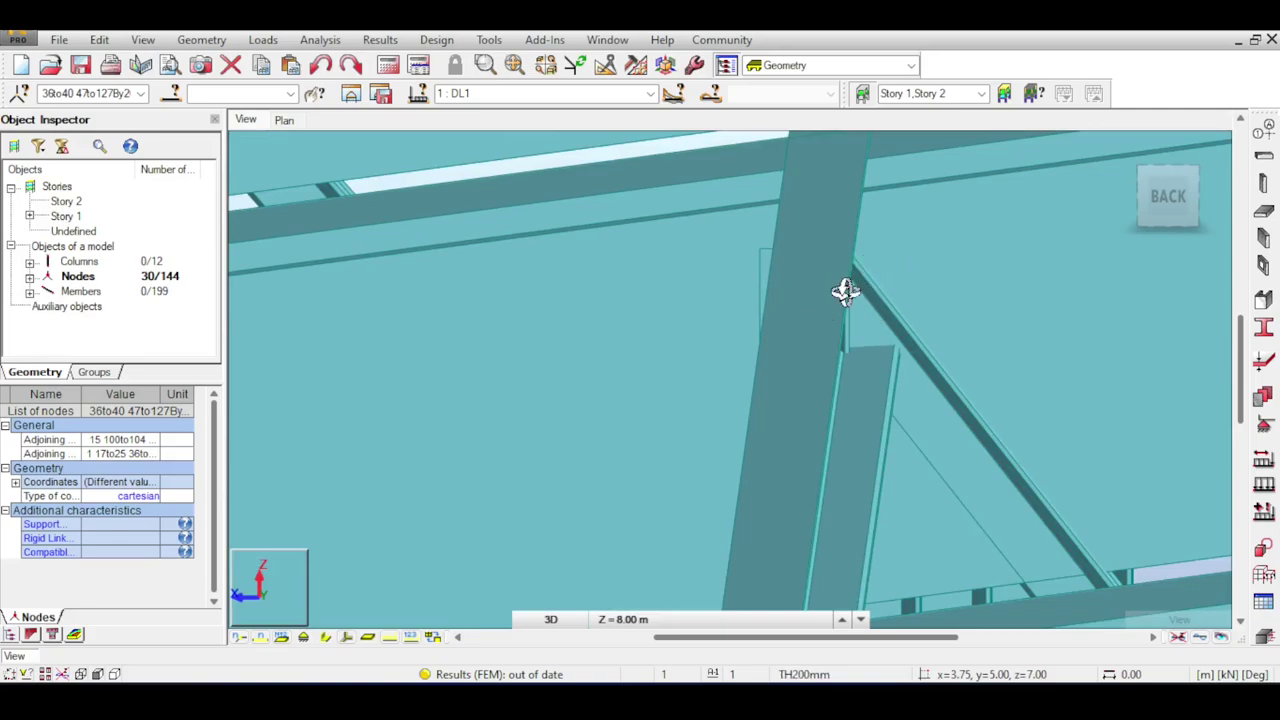
pyautogui.scroll(-4, 845, 290)
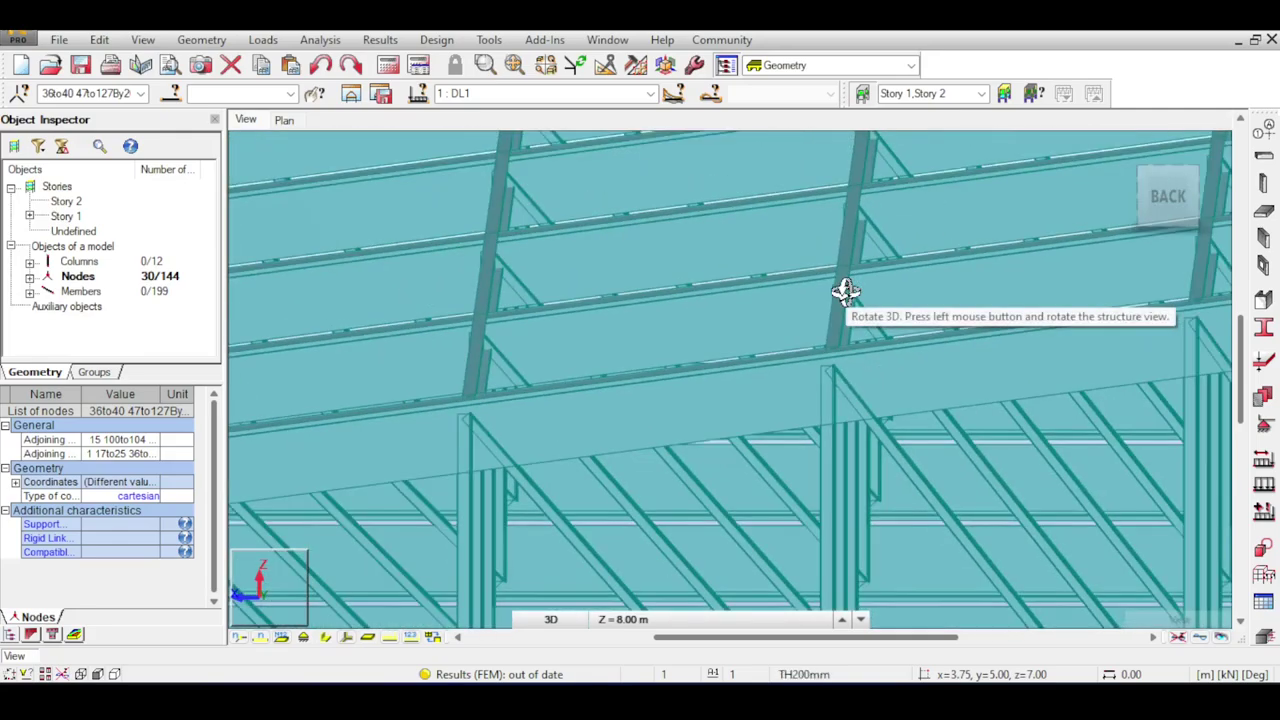
pyautogui.scroll(-4, 845, 290)
pyautogui.scroll(4, 846, 289)
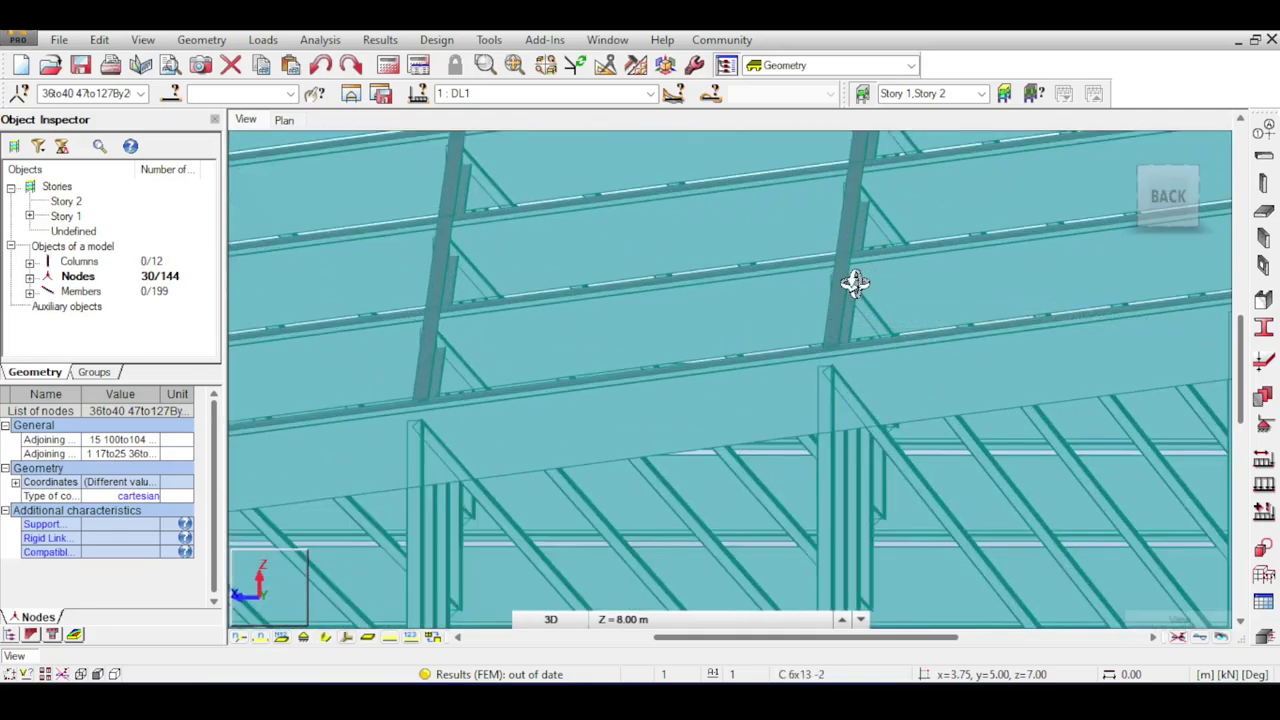
# Hide the section shapes and examine the roof purlin and truss axes as a wireframe.
pyautogui.click(336, 641)
pyautogui.scroll(5, 863, 277)
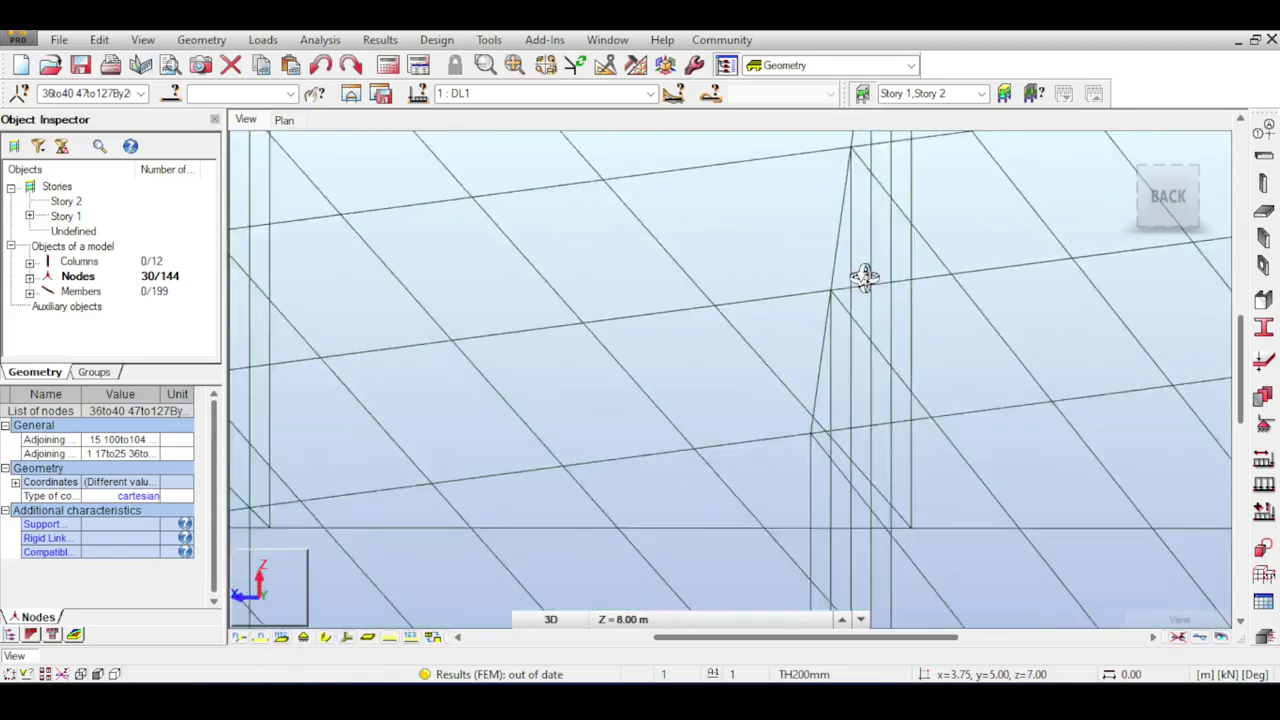
pyautogui.scroll(-3, 854, 274)
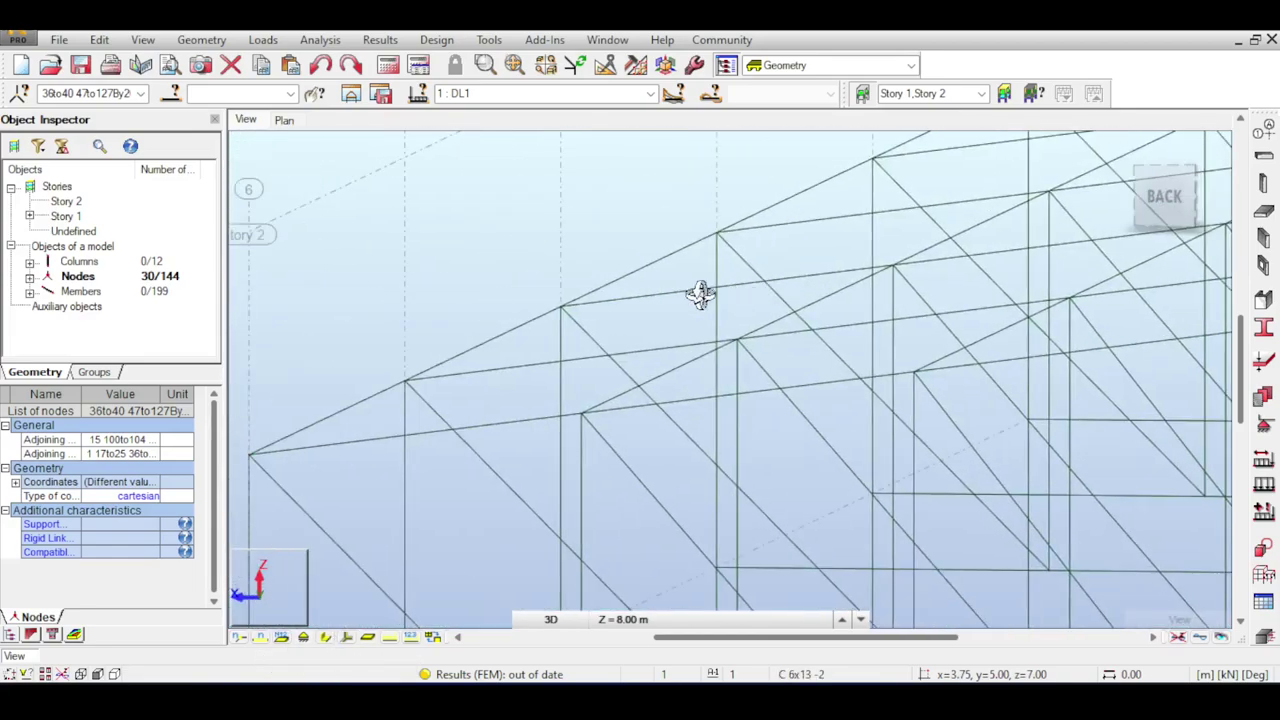
# Compare the member axes with the displayed section shapes at a roof purlin and truss joint.
pyautogui.scroll(5, 474, 309)
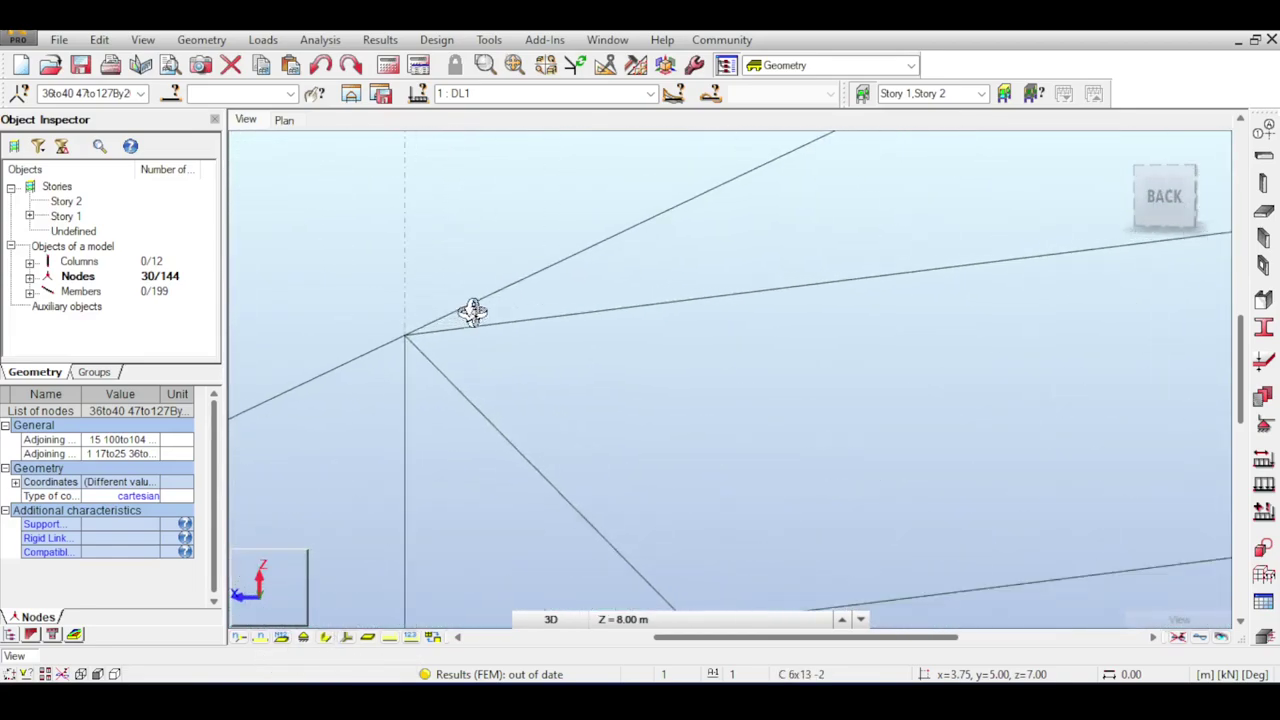
pyautogui.click(325, 639)
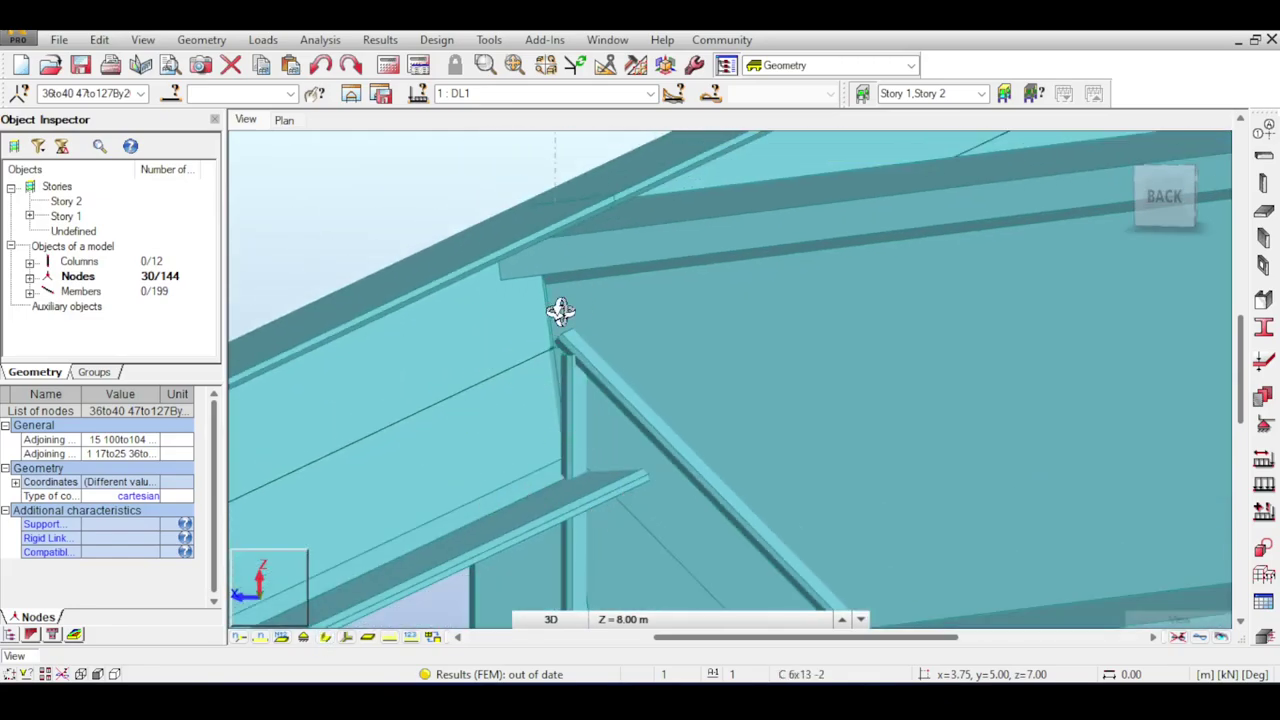
pyautogui.click(322, 640)
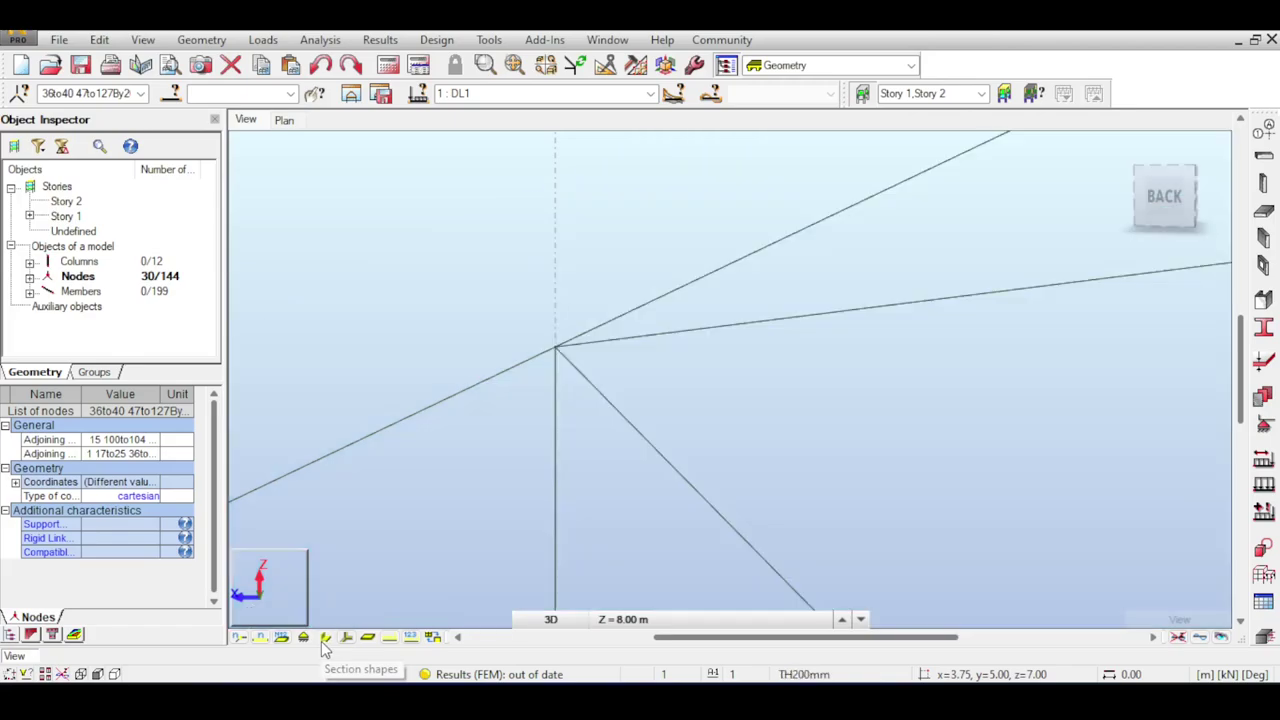
pyautogui.scroll(3, 470, 380)
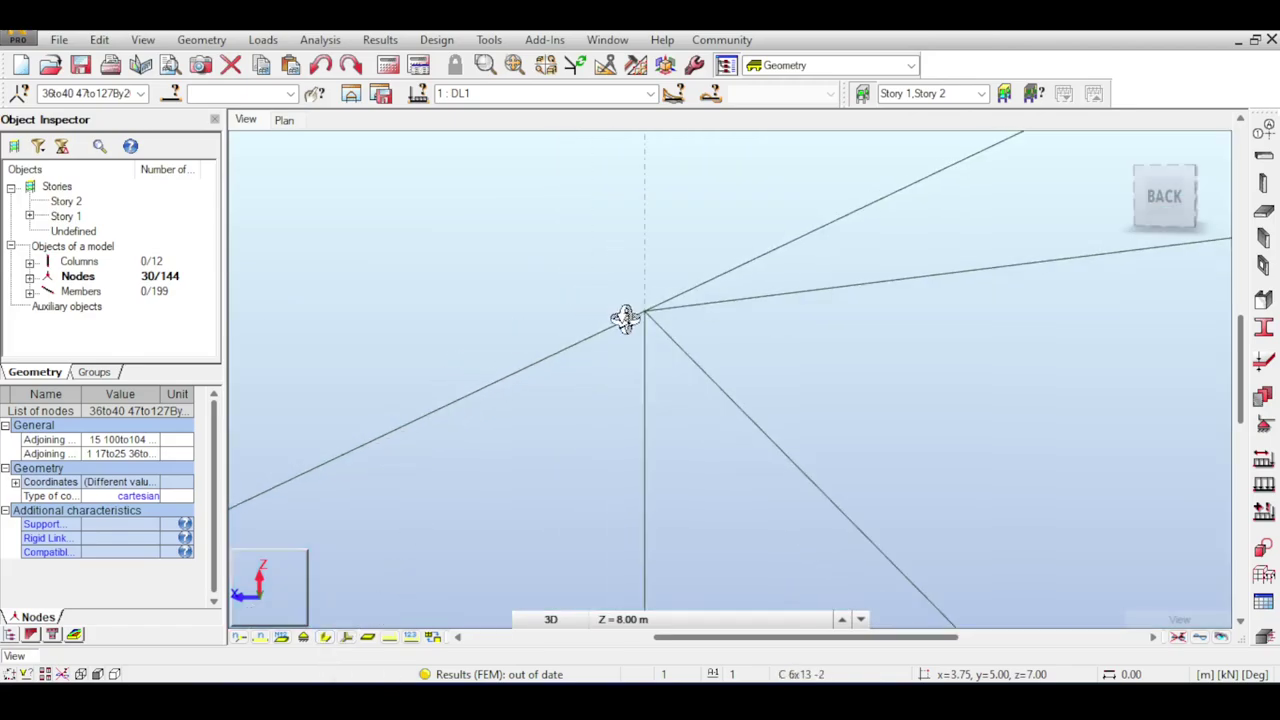
pyautogui.moveTo(620, 315); pyautogui.dragTo(352, 574, button='middle')
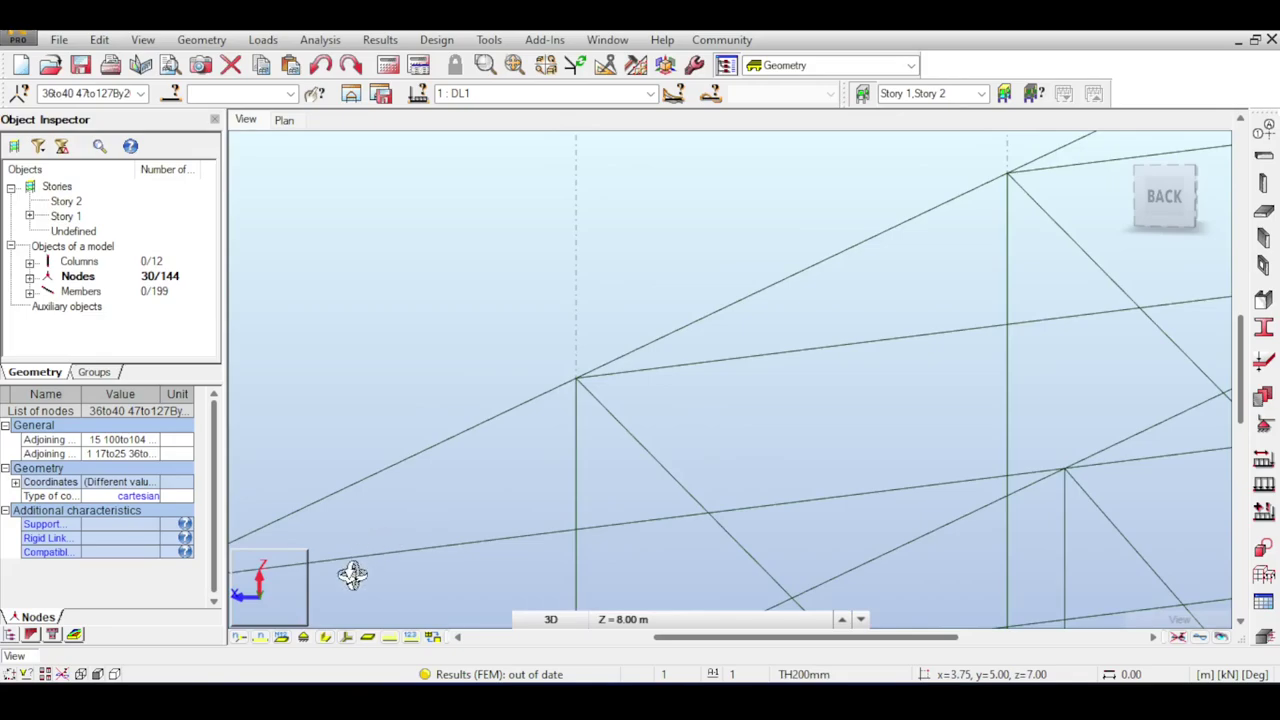
pyautogui.click(333, 639)
pyautogui.scroll(5, 584, 364)
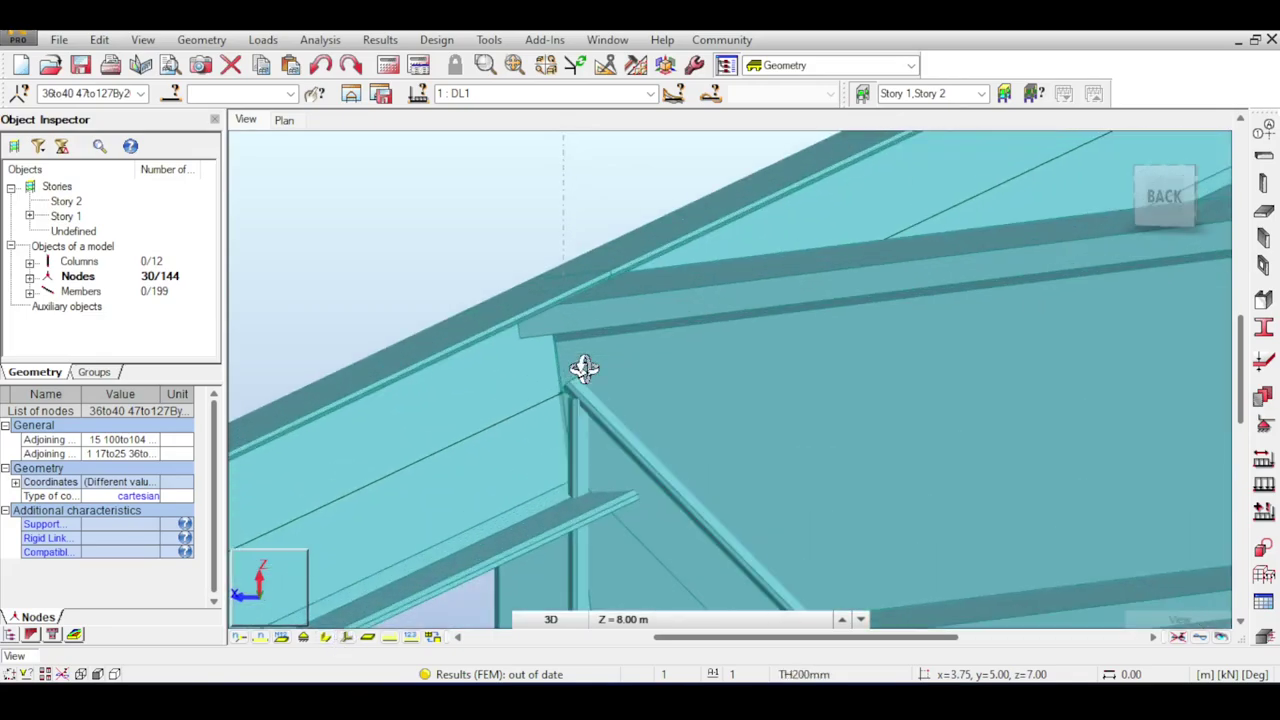
pyautogui.scroll(-8, 586, 356)
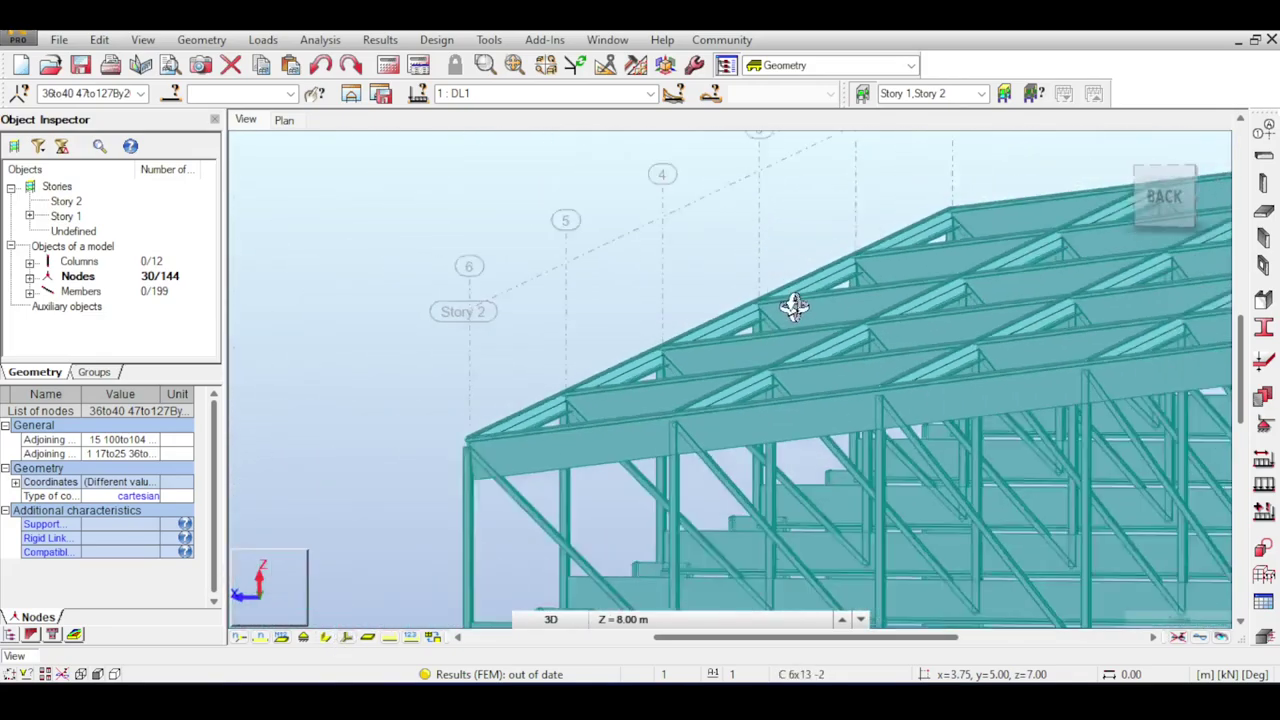
# Calculate the whole structure with the C 6x13 -1 and C 6x13 -2 roof purlins assigned.
pyautogui.moveTo(980, 266); pyautogui.dragTo(622, 238, button='middle')
pyautogui.scroll(-4, 1090, 214)
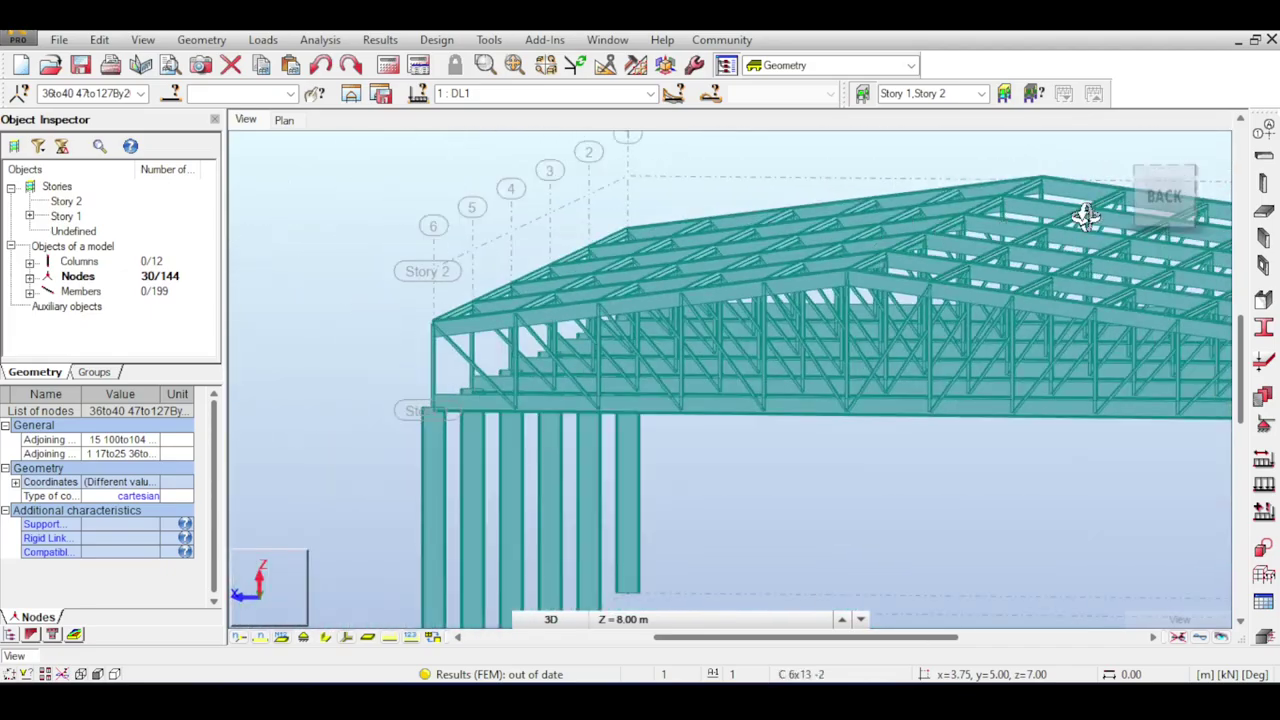
pyautogui.moveTo(837, 216); pyautogui.dragTo(629, 217, button='middle')
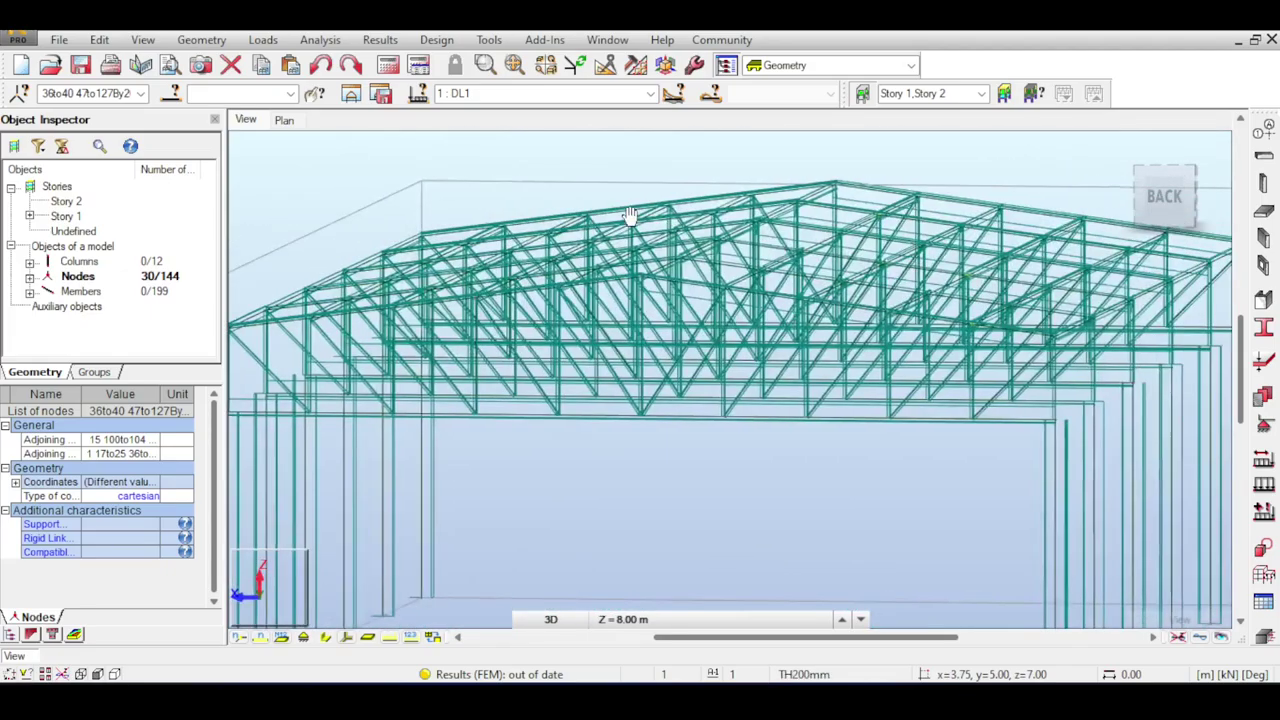
pyautogui.scroll(-2, 629, 217)
pyautogui.moveTo(752, 164)
pyautogui.keyDown('shift'); pyautogui.mouseDown(button='middle')
pyautogui.moveTo(626, 206)
pyautogui.moveTo(493, 124)
pyautogui.moveTo(494, 157)
pyautogui.moveTo(548, 152)
pyautogui.mouseUp(button='middle'); pyautogui.keyUp('shift')
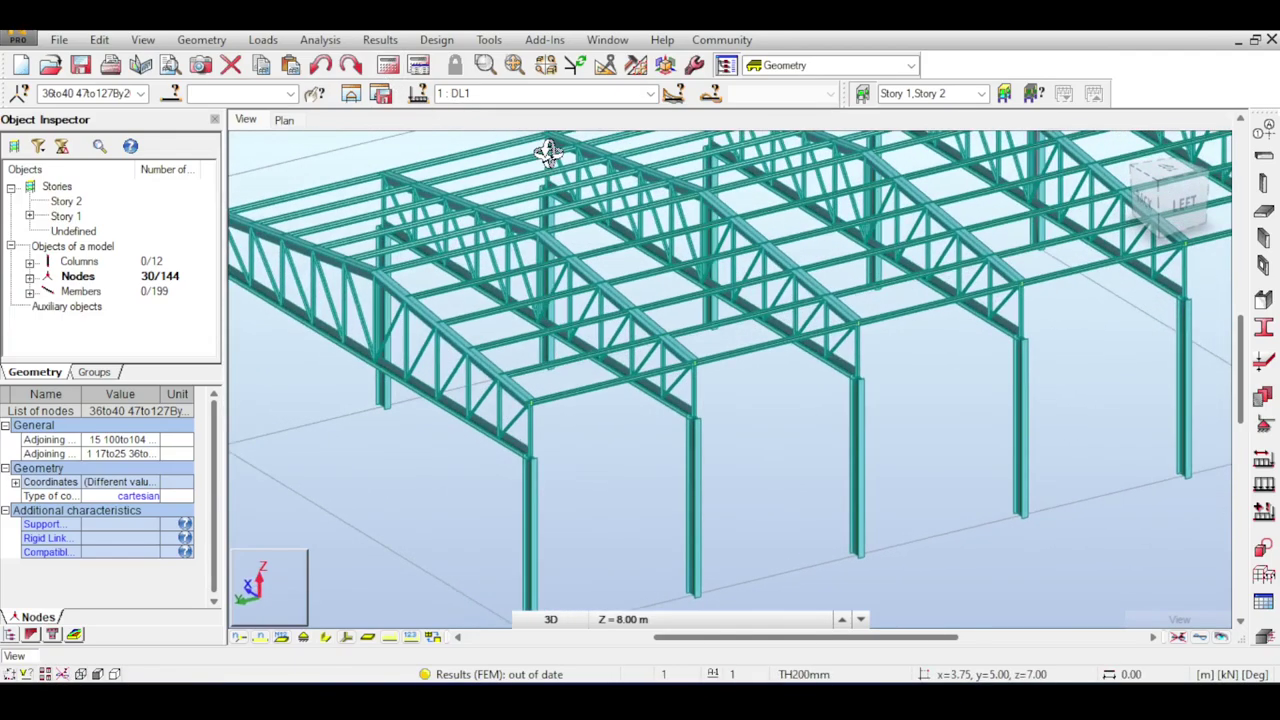
pyautogui.click(389, 67)
pyautogui.click(1205, 336)
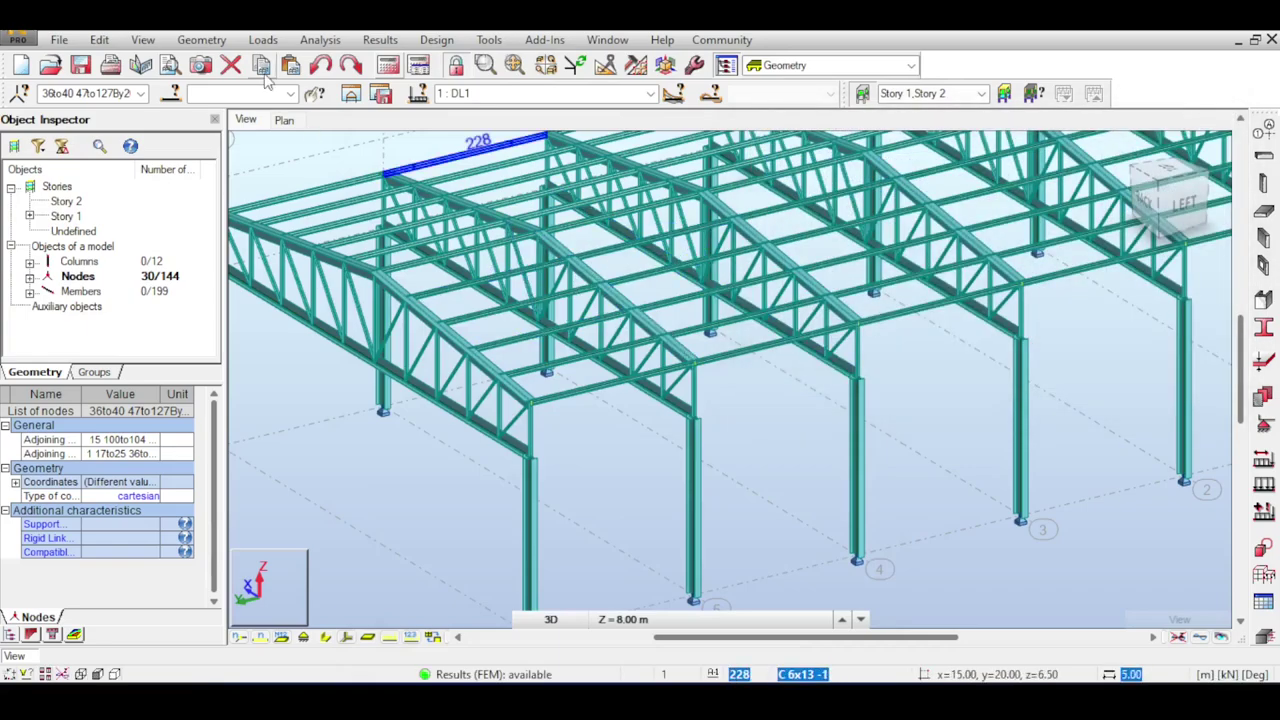
# Display the deformed shape for load case DL1 and examine the purlins and end trusses in side view.
pyautogui.click(1219, 638)
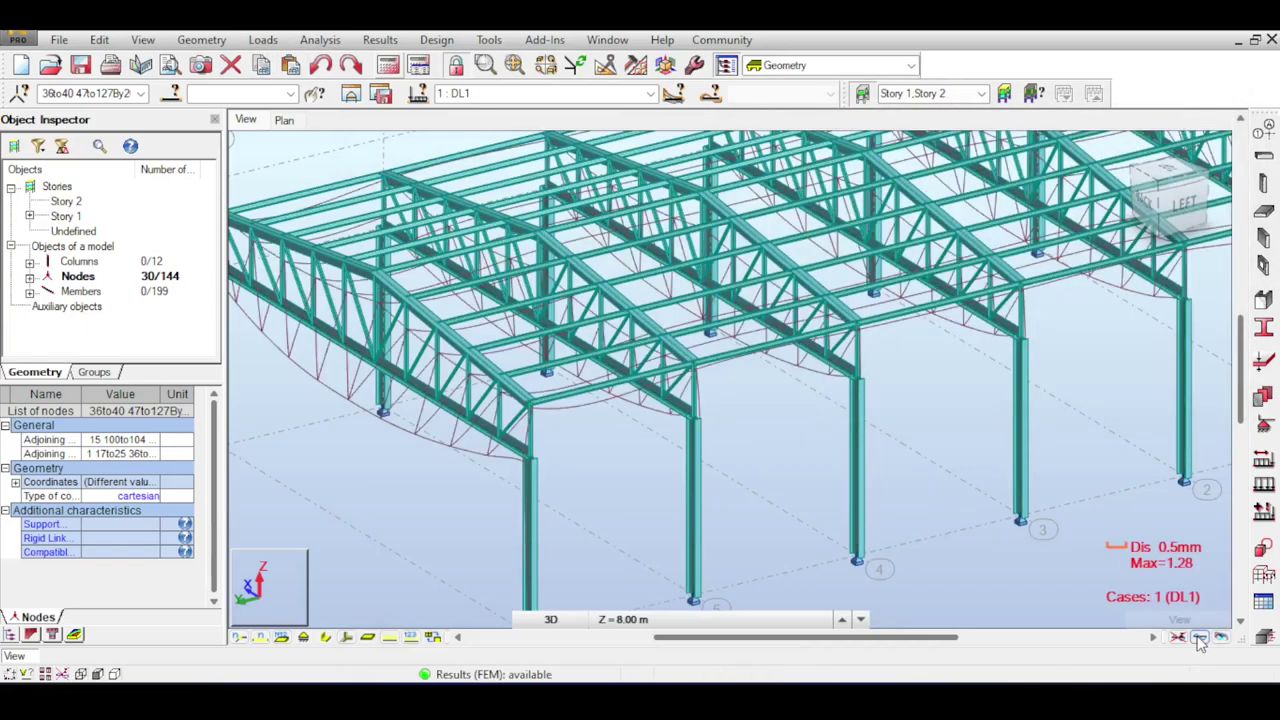
pyautogui.keyDown('shift'); pyautogui.moveTo(714, 311); pyautogui.dragTo(686, 214, button='middle'); pyautogui.keyUp('shift')
pyautogui.keyDown('shift'); pyautogui.moveTo(522, 207); pyautogui.dragTo(593, 257, button='middle'); pyautogui.keyUp('shift')
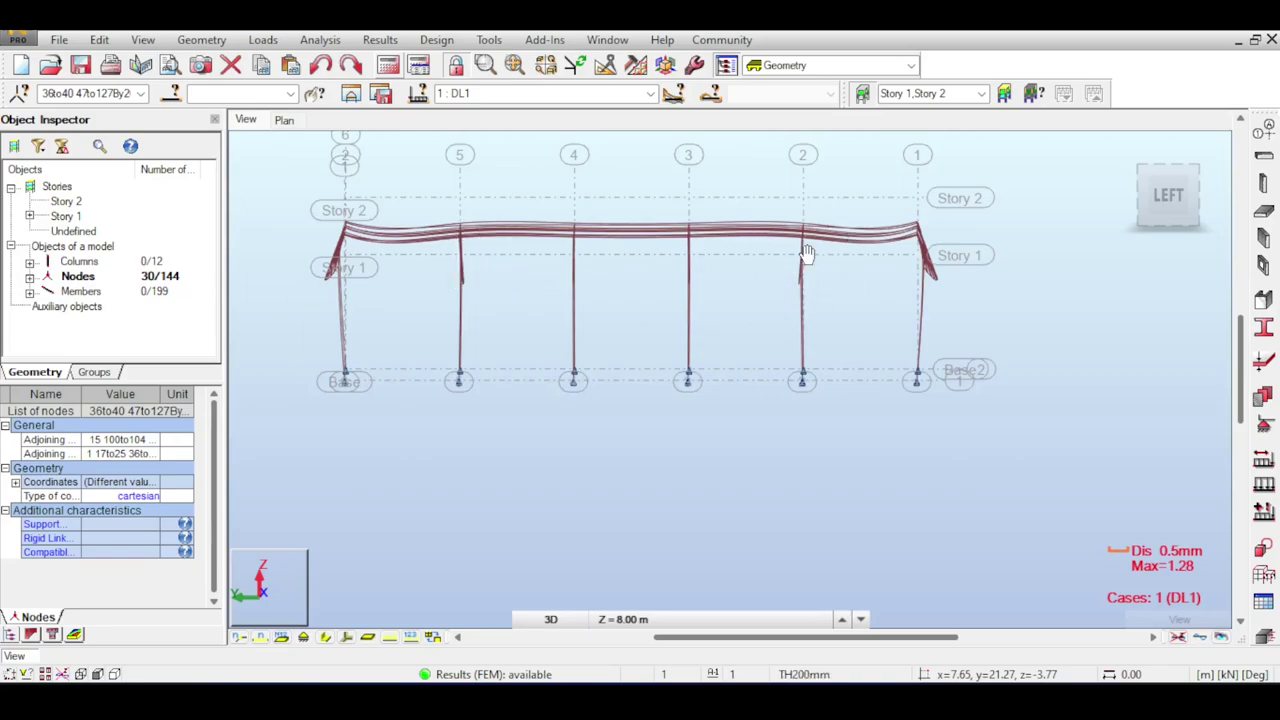
pyautogui.scroll(5, 806, 255)
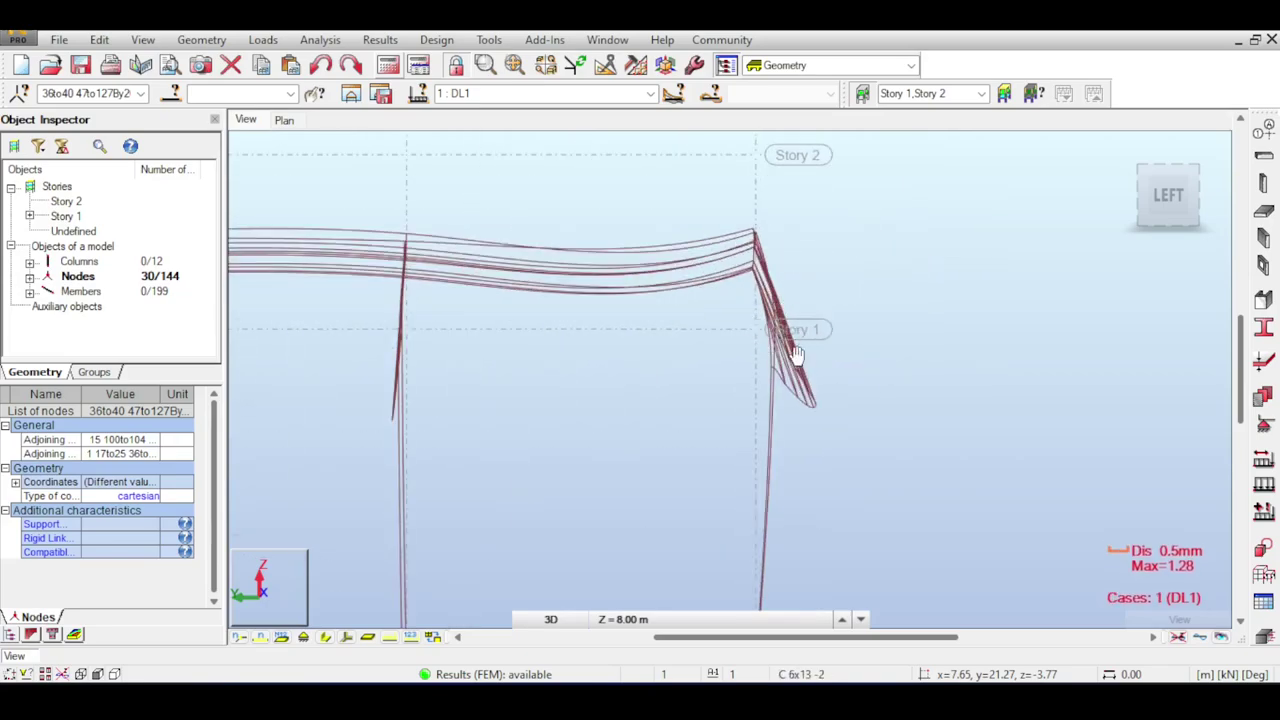
pyautogui.scroll(-5, 797, 355)
pyautogui.moveTo(691, 343); pyautogui.dragTo(863, 288, button='middle')
pyautogui.scroll(-1, 812, 253)
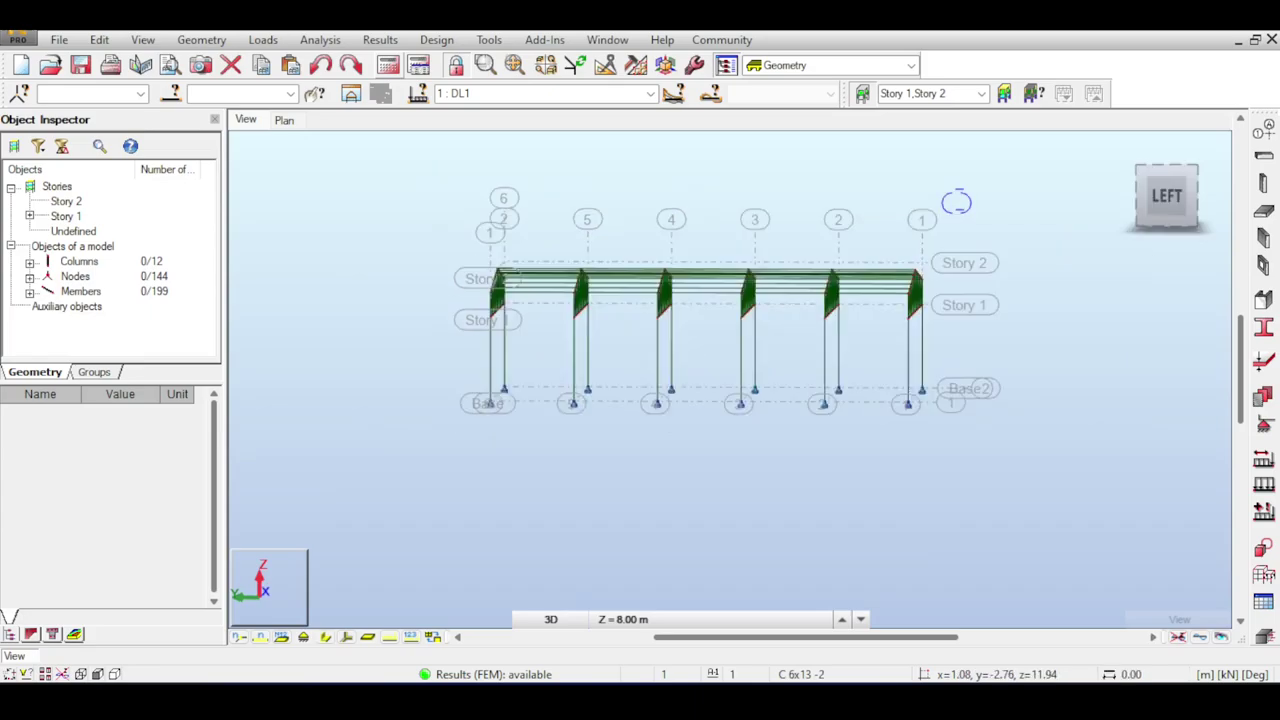
# Select all longitudinal roof purlins by their C 6x13 -1 and C 6x13 -2 section attributes.
pyautogui.keyDown('shift'); pyautogui.moveTo(954, 200); pyautogui.dragTo(1083, 263, button='middle'); pyautogui.keyUp('shift')
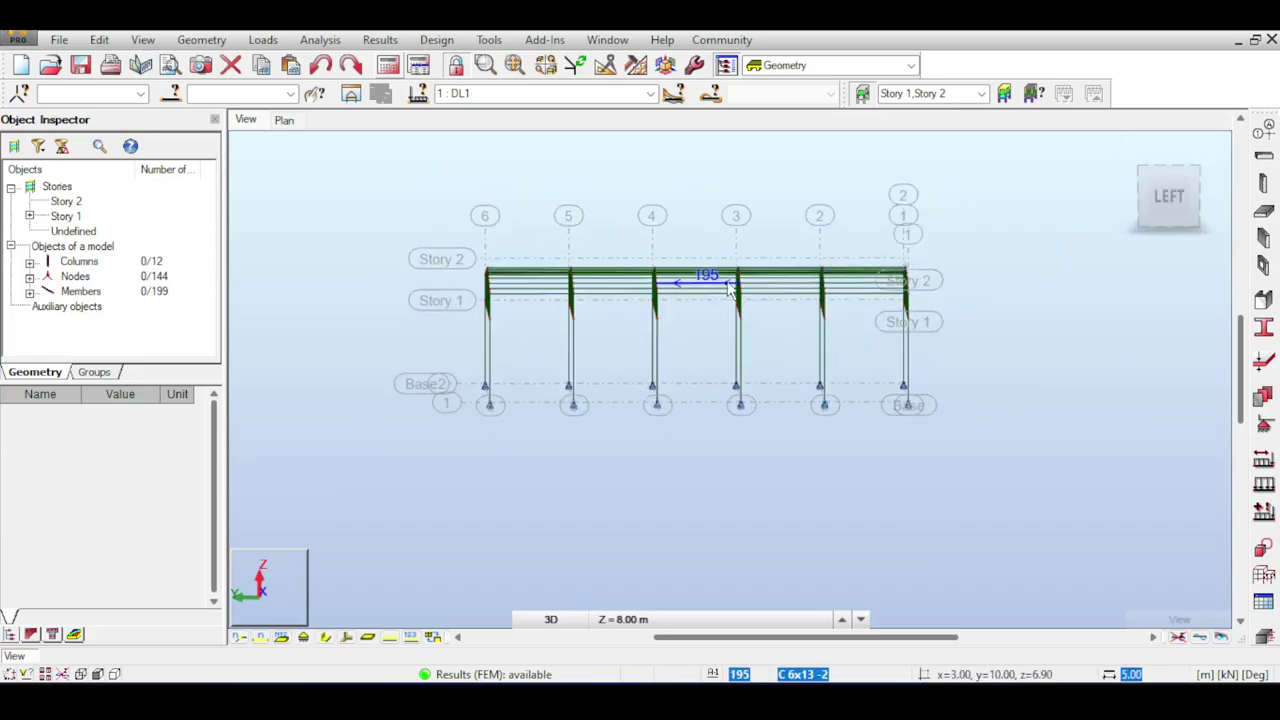
pyautogui.scroll(2, 740, 300)
pyautogui.moveTo(965, 214); pyautogui.dragTo(914, 357)
pyautogui.click(813, 209)
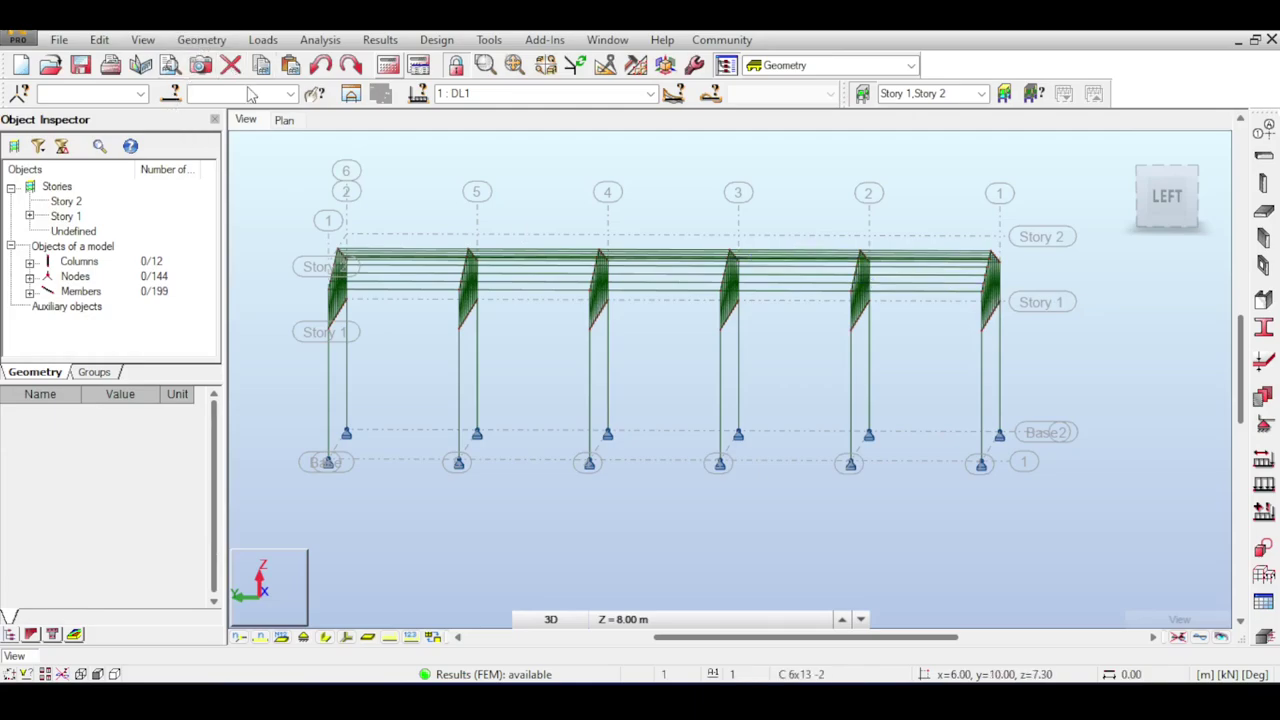
pyautogui.click(172, 93)
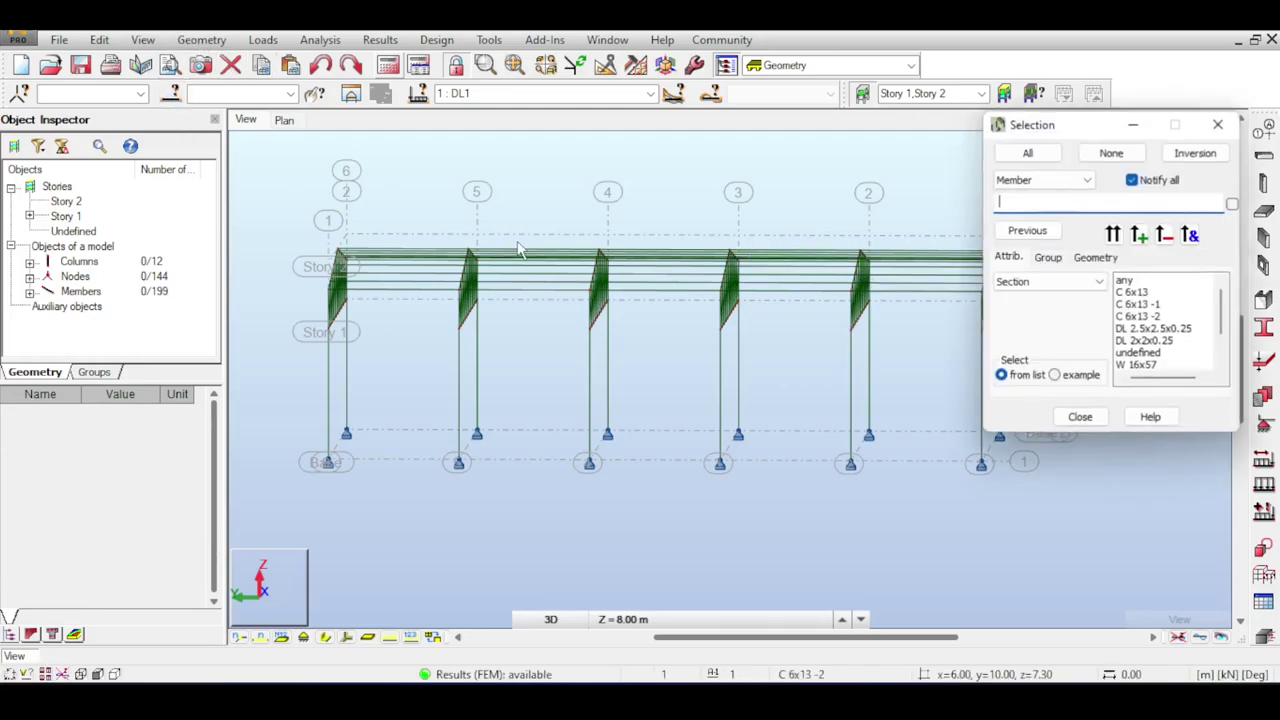
pyautogui.click(1140, 304)
pyautogui.click(1152, 292)
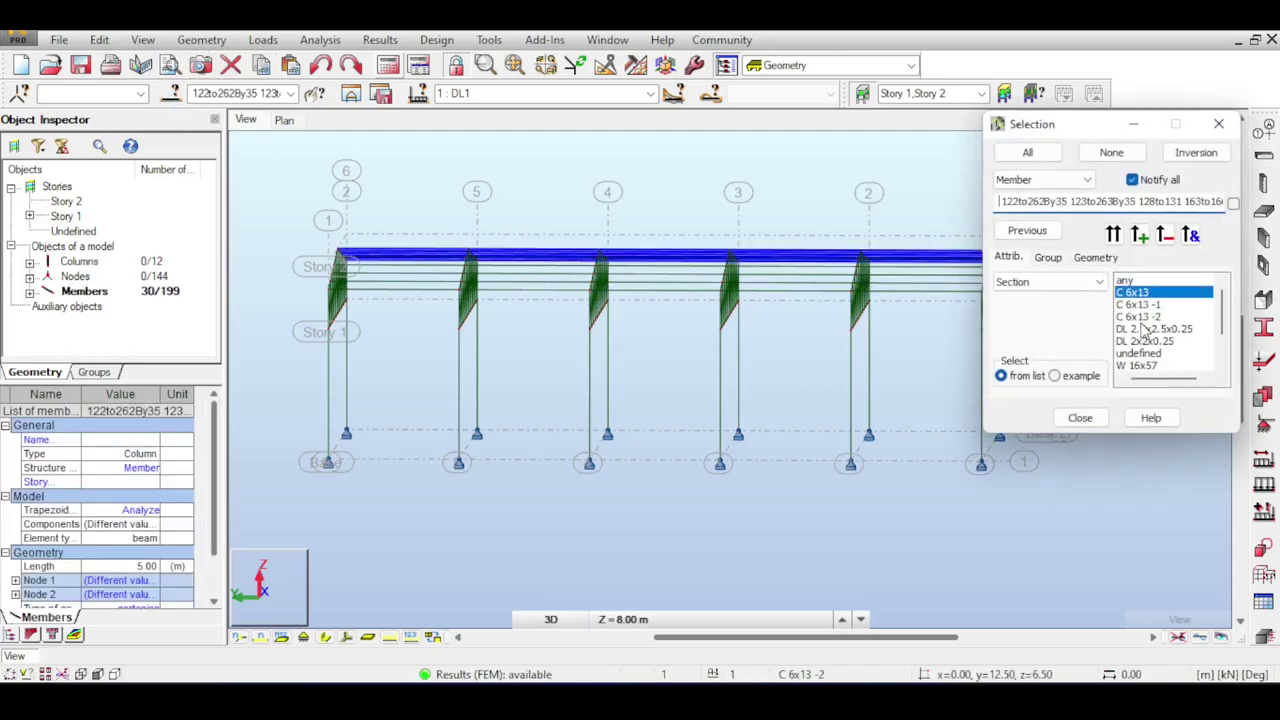
pyautogui.click(1140, 316)
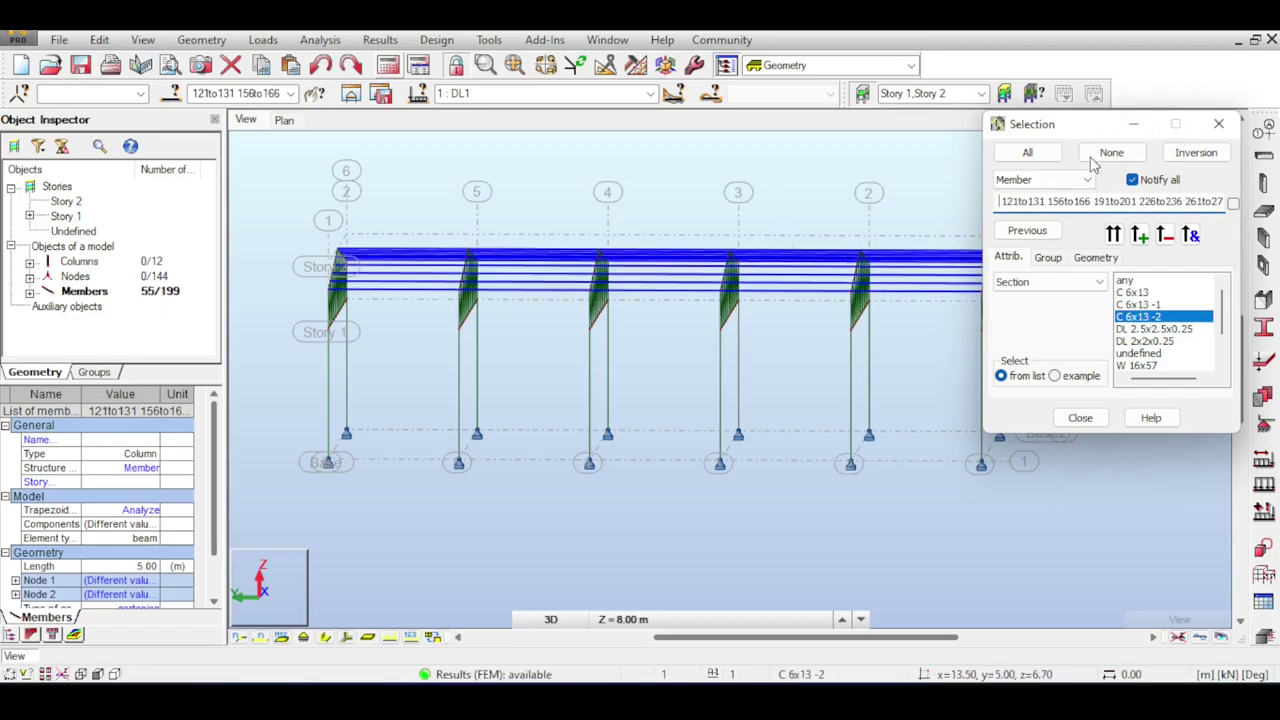
pyautogui.click(1218, 124)
pyautogui.click(1195, 167)
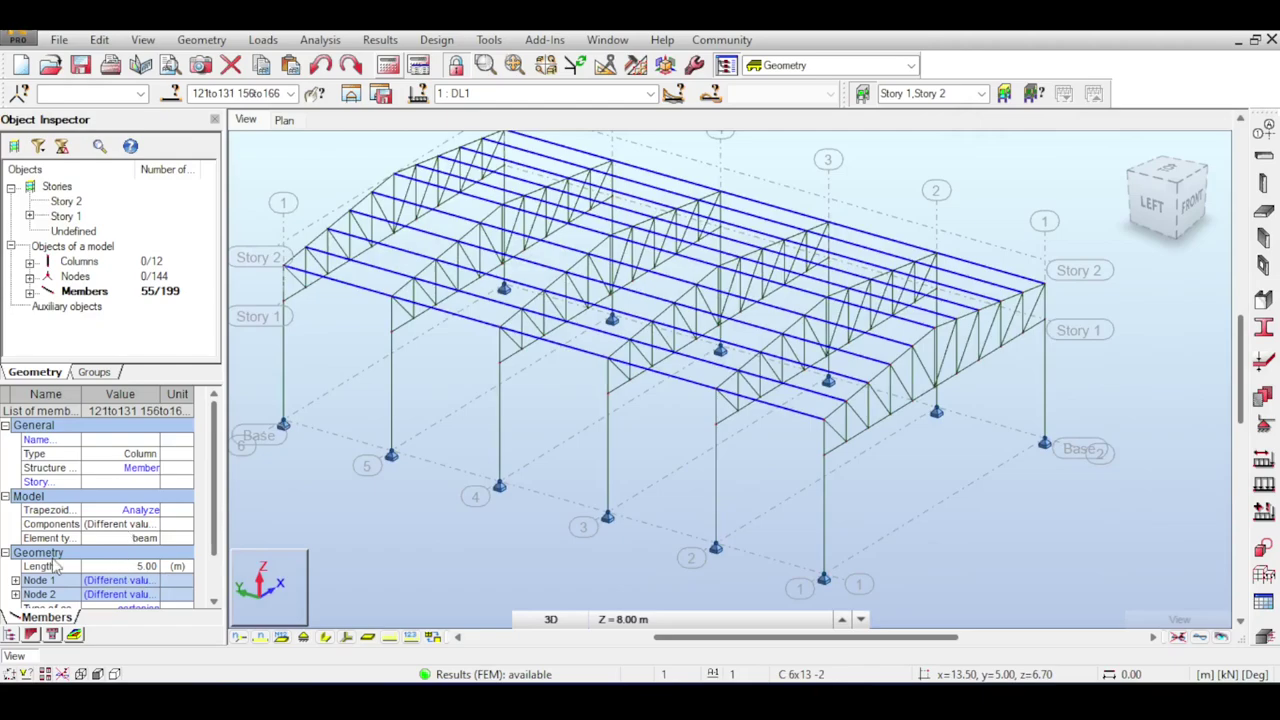
# Apply the Pinned-Pinned member release to the selected roof purlins.
pyautogui.click(201, 40)
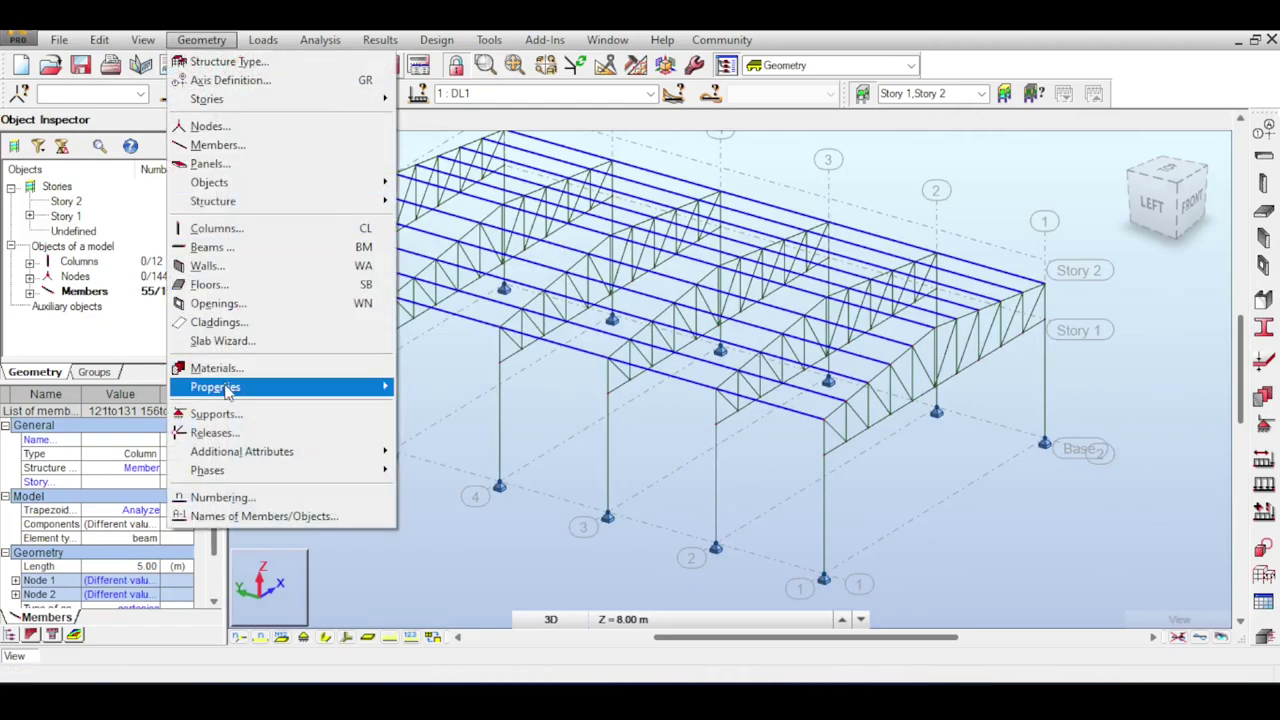
pyautogui.click(214, 432)
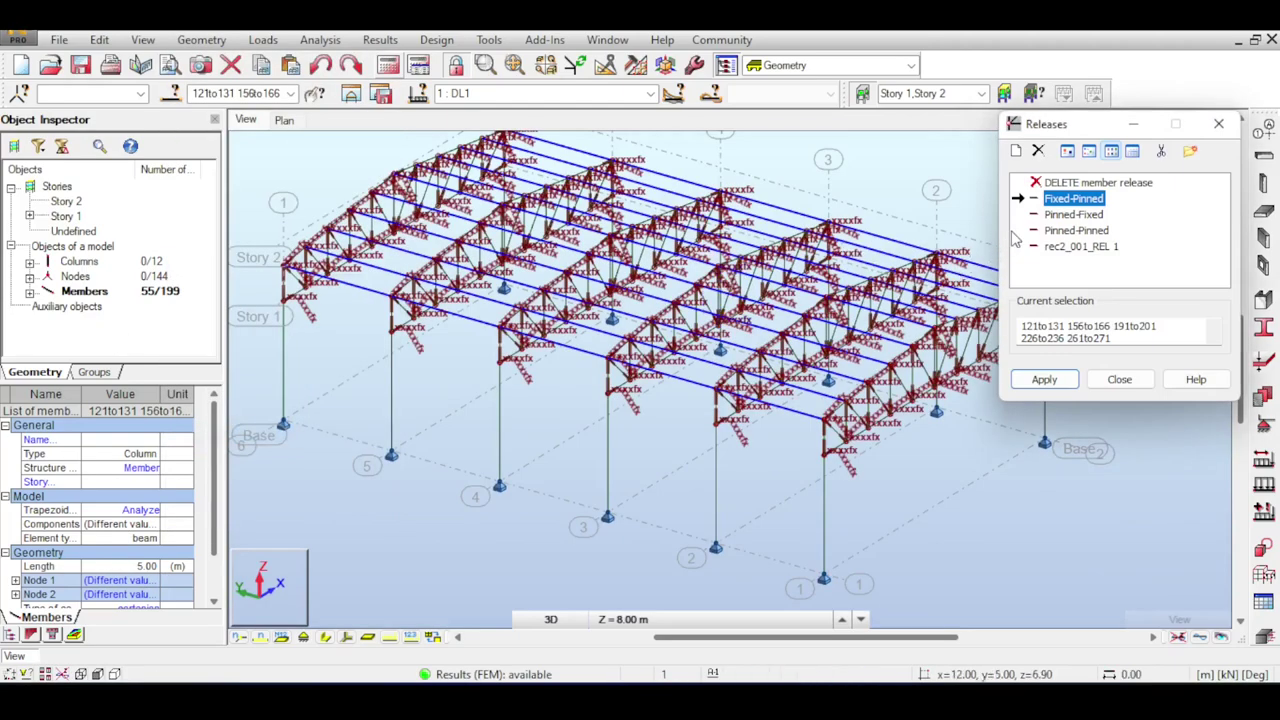
pyautogui.click(1076, 230)
pyautogui.click(1044, 379)
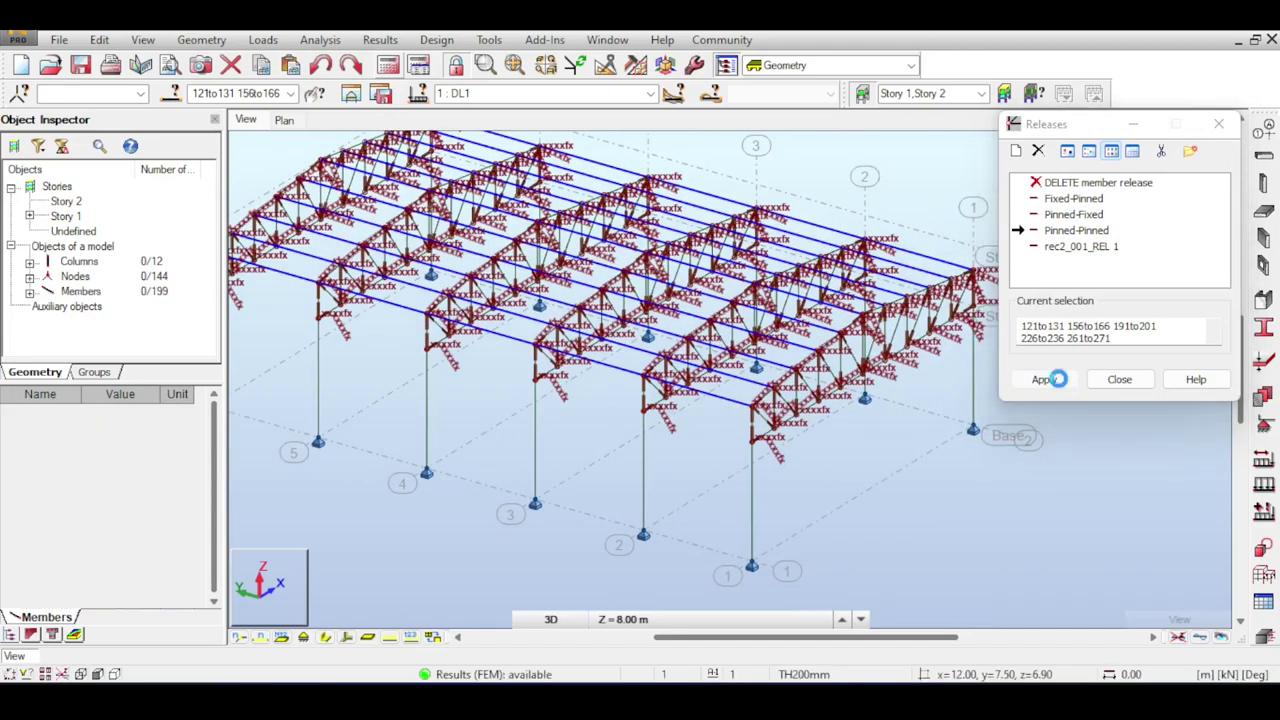
pyautogui.click(700, 396)
pyautogui.click(1119, 379)
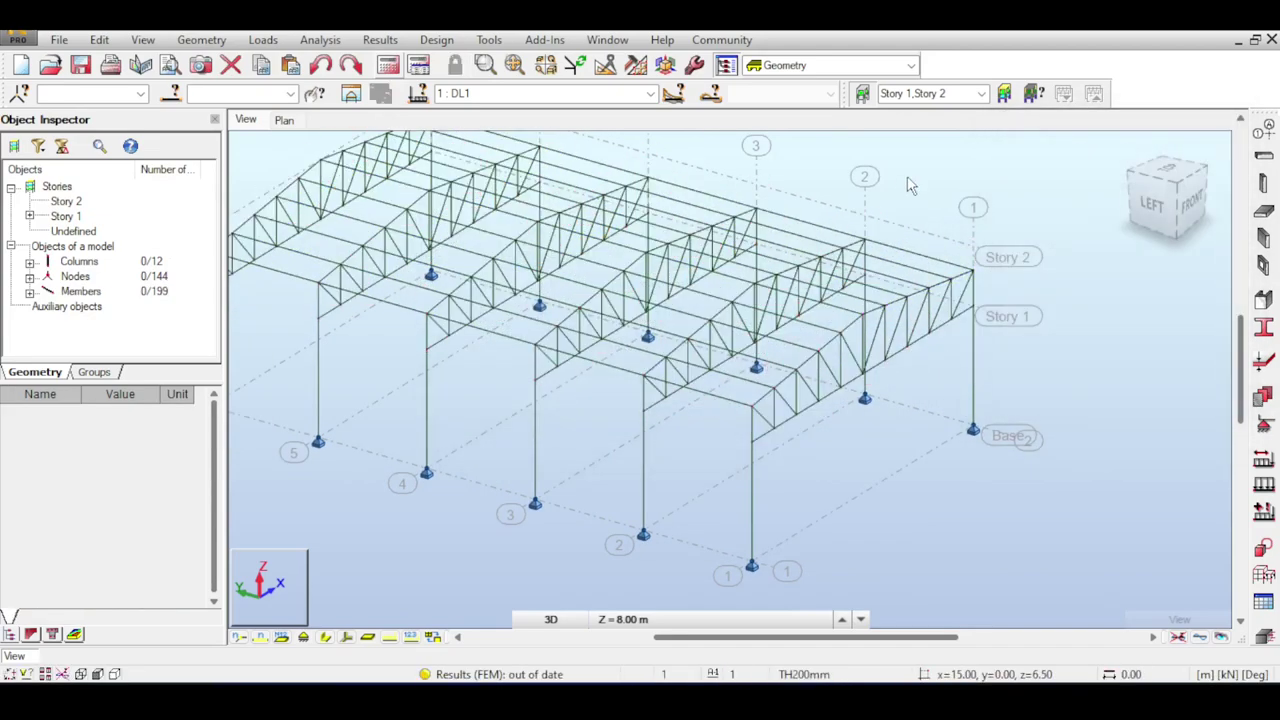
# Recalculate the structure, ignoring all instability warnings, and examine the DL1 deformation with released purlins.
pyautogui.click(417, 67)
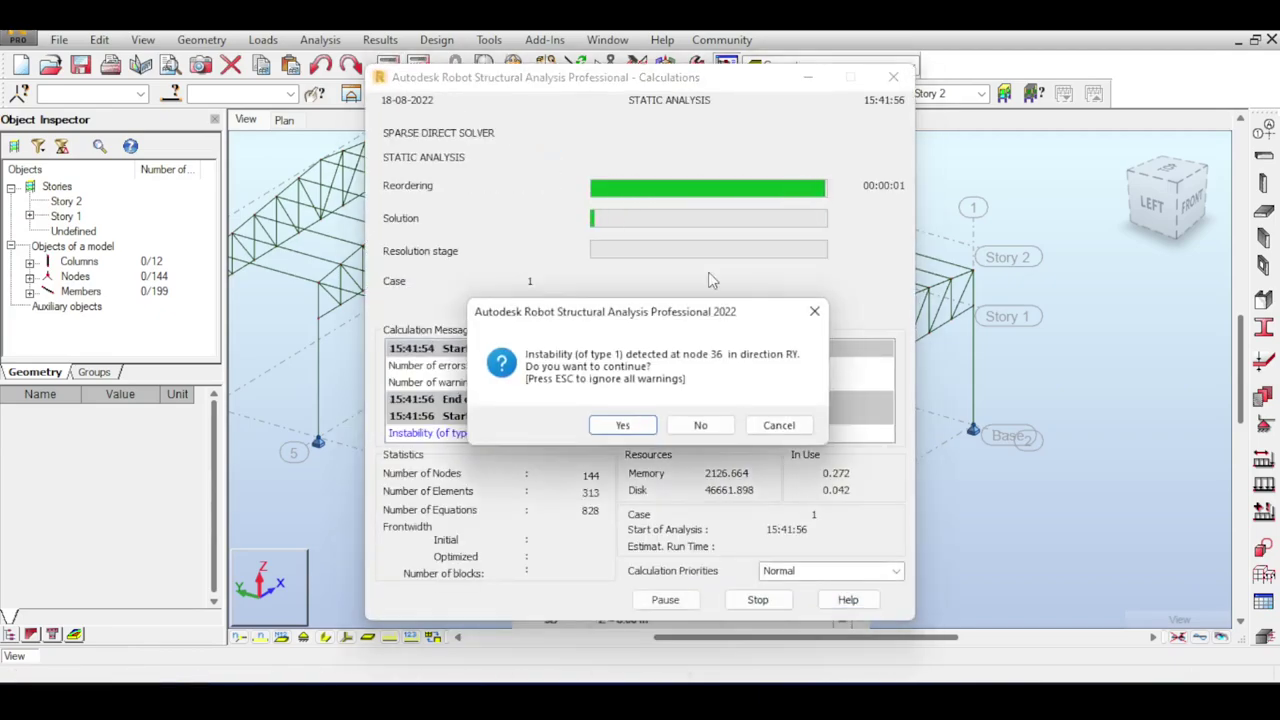
pyautogui.press('Escape')
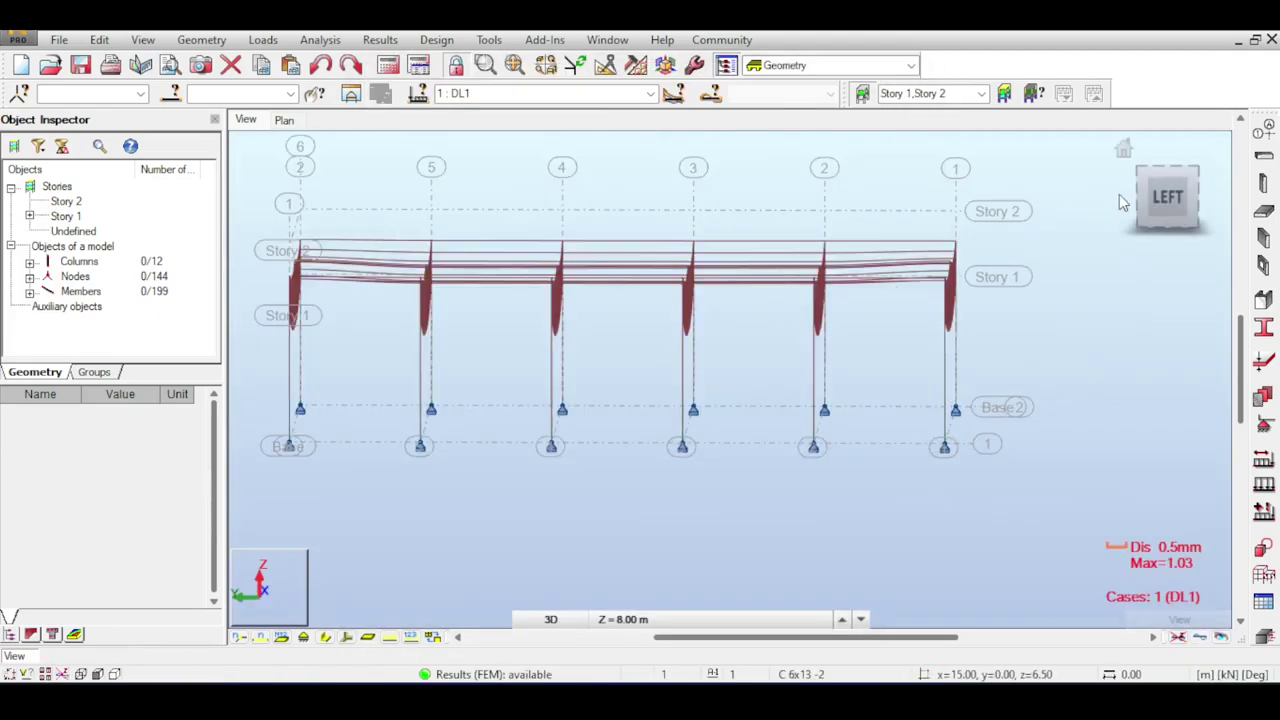
pyautogui.moveTo(1163, 198); pyautogui.dragTo(1194, 208)
pyautogui.click(1163, 197)
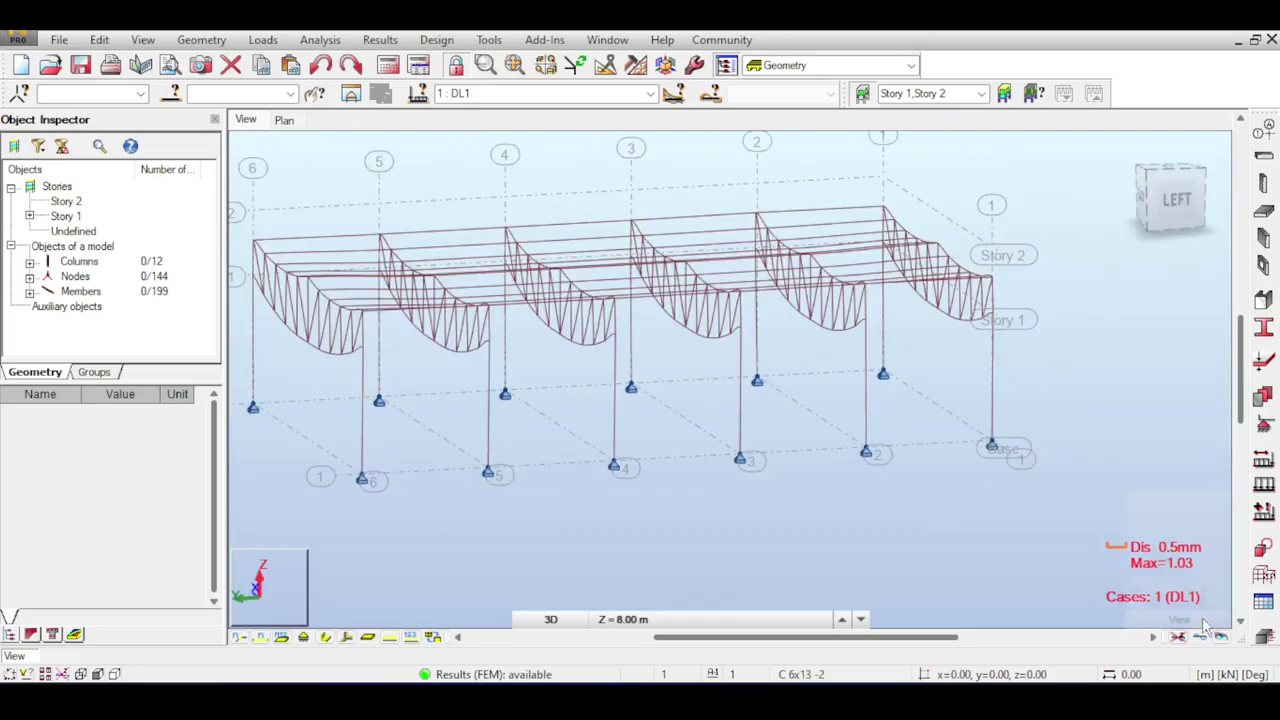
# Display the My Moment diagram on all members for load case DL1.
pyautogui.click(380, 40)
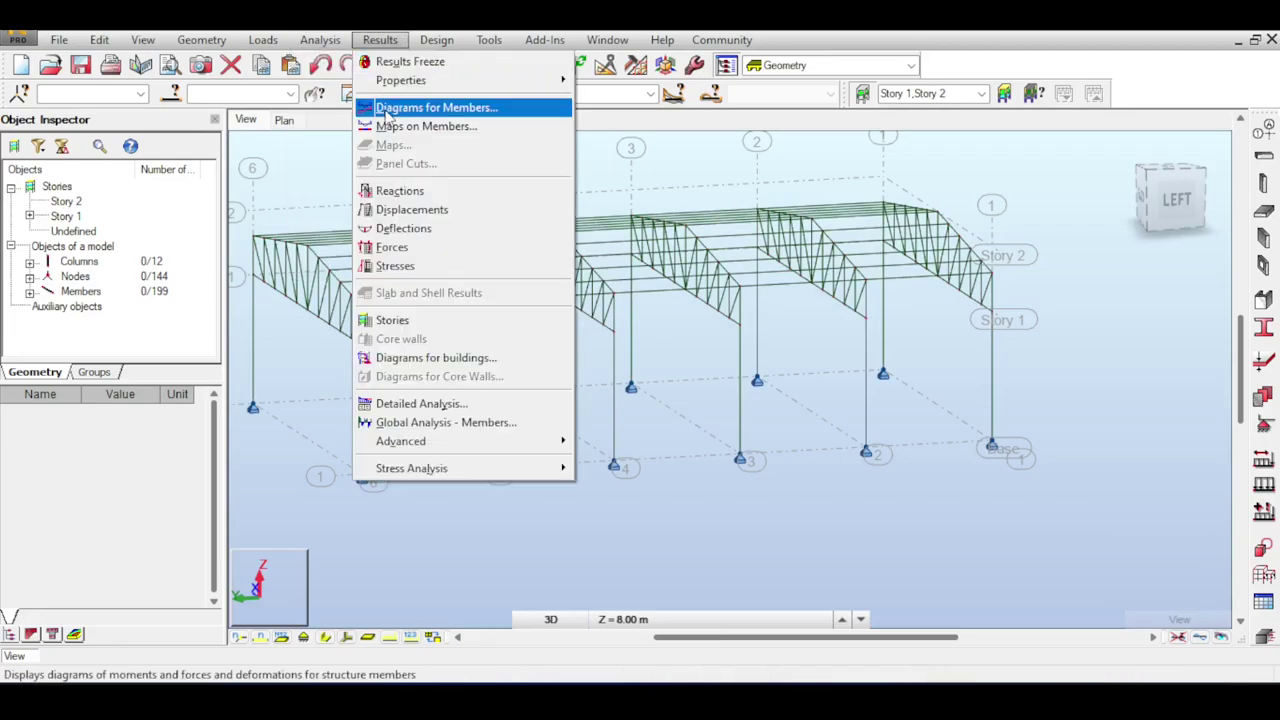
pyautogui.click(430, 107)
pyautogui.click(1049, 327)
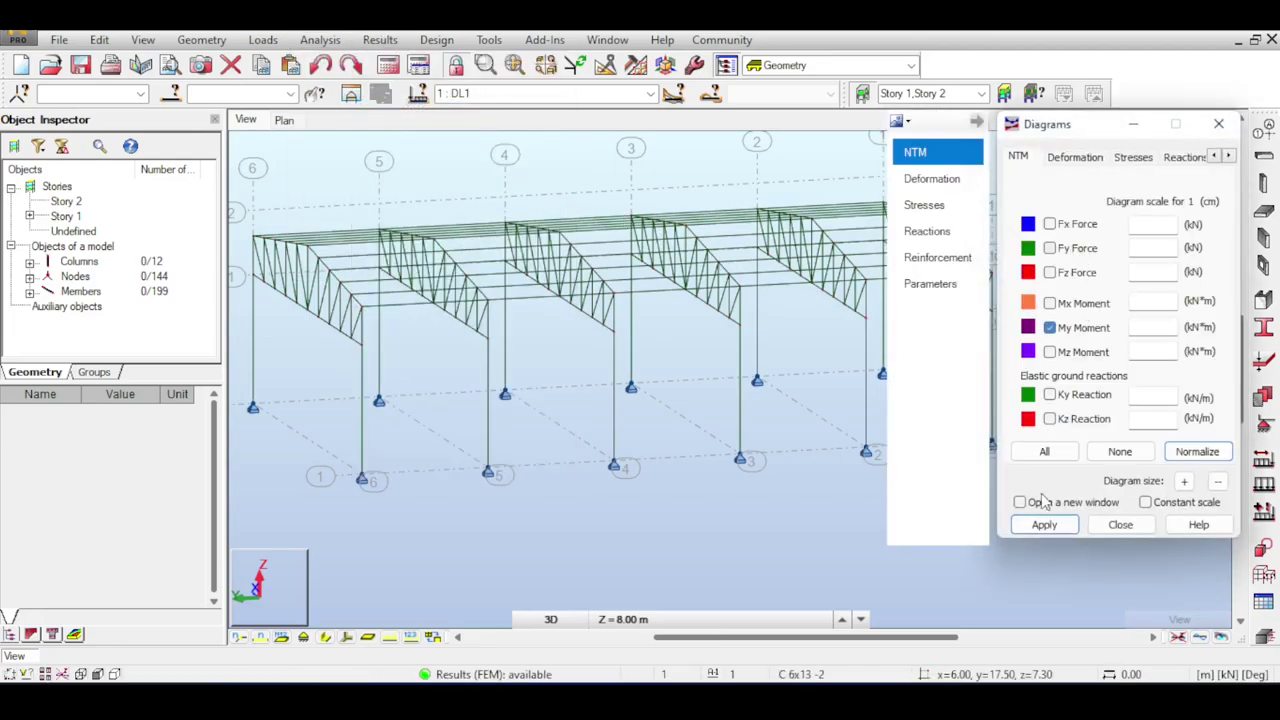
pyautogui.click(1043, 526)
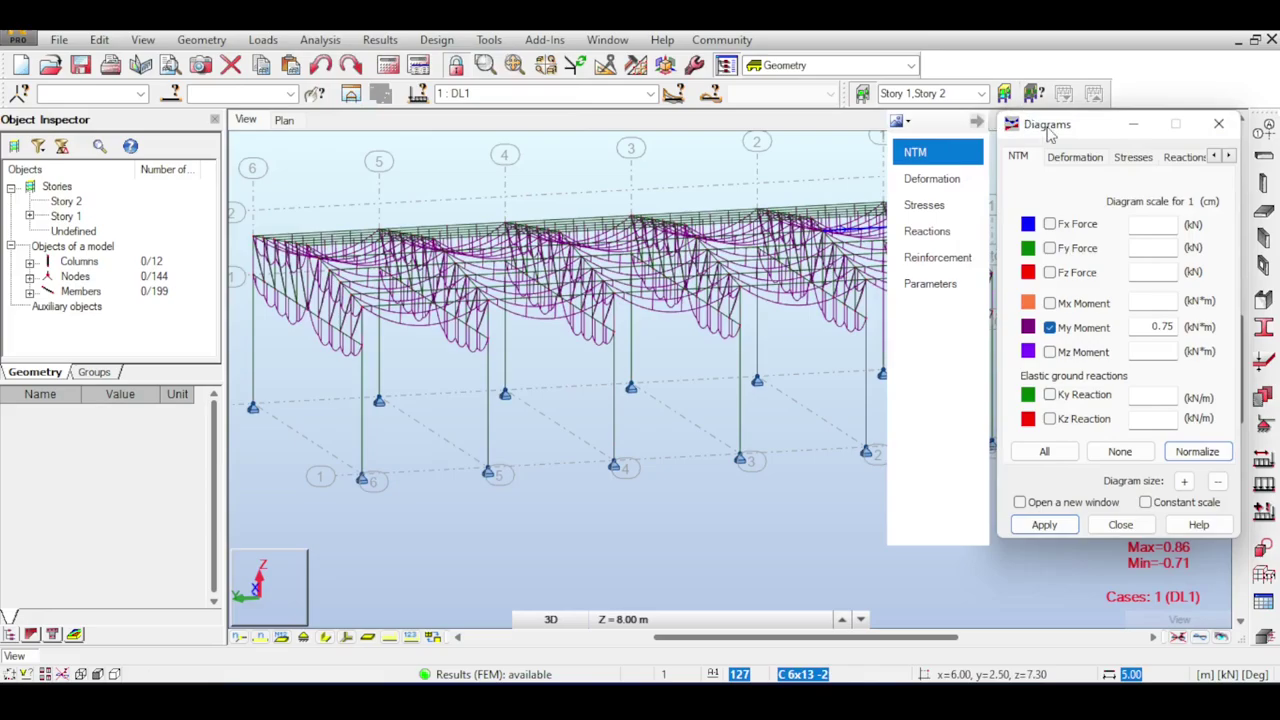
pyautogui.moveTo(1048, 133); pyautogui.dragTo(1092, 324)
# Examine the My moment diagrams along the purlins and the front truss bottom chord.
pyautogui.click(1174, 214)
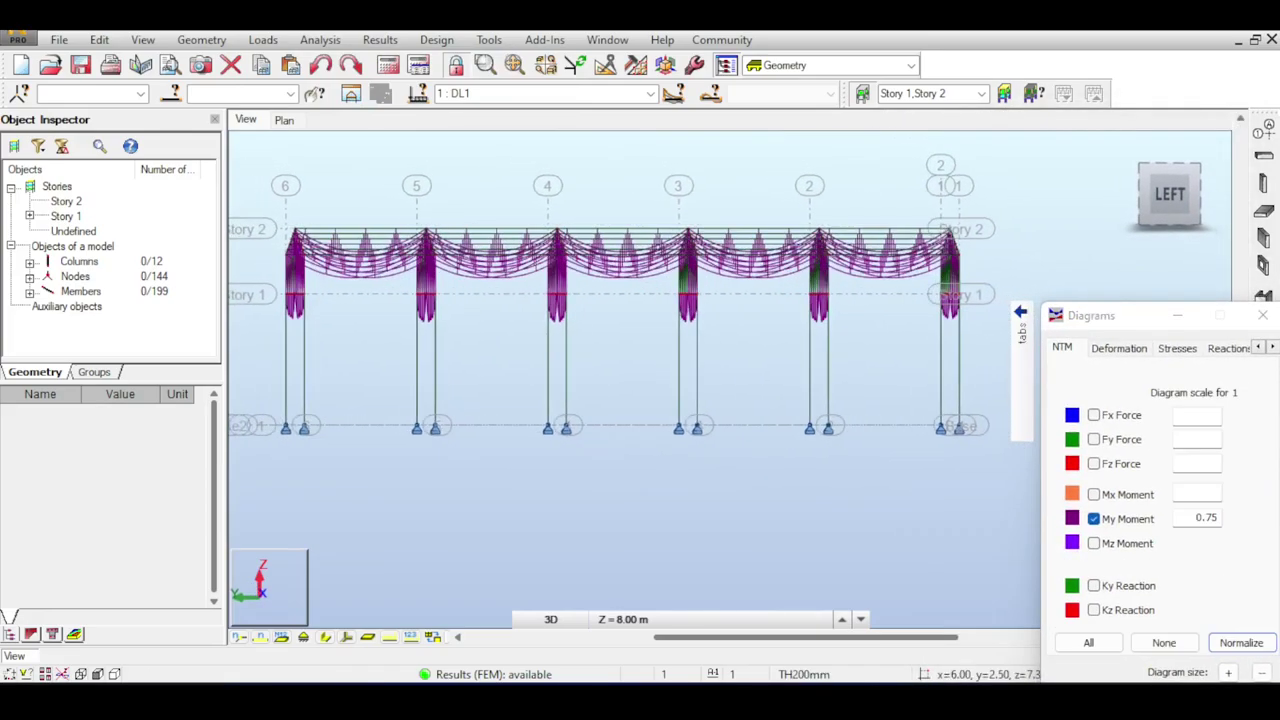
pyautogui.keyDown('shift'); pyautogui.moveTo(730, 400); pyautogui.dragTo(600, 430, button='middle'); pyautogui.keyUp('shift')
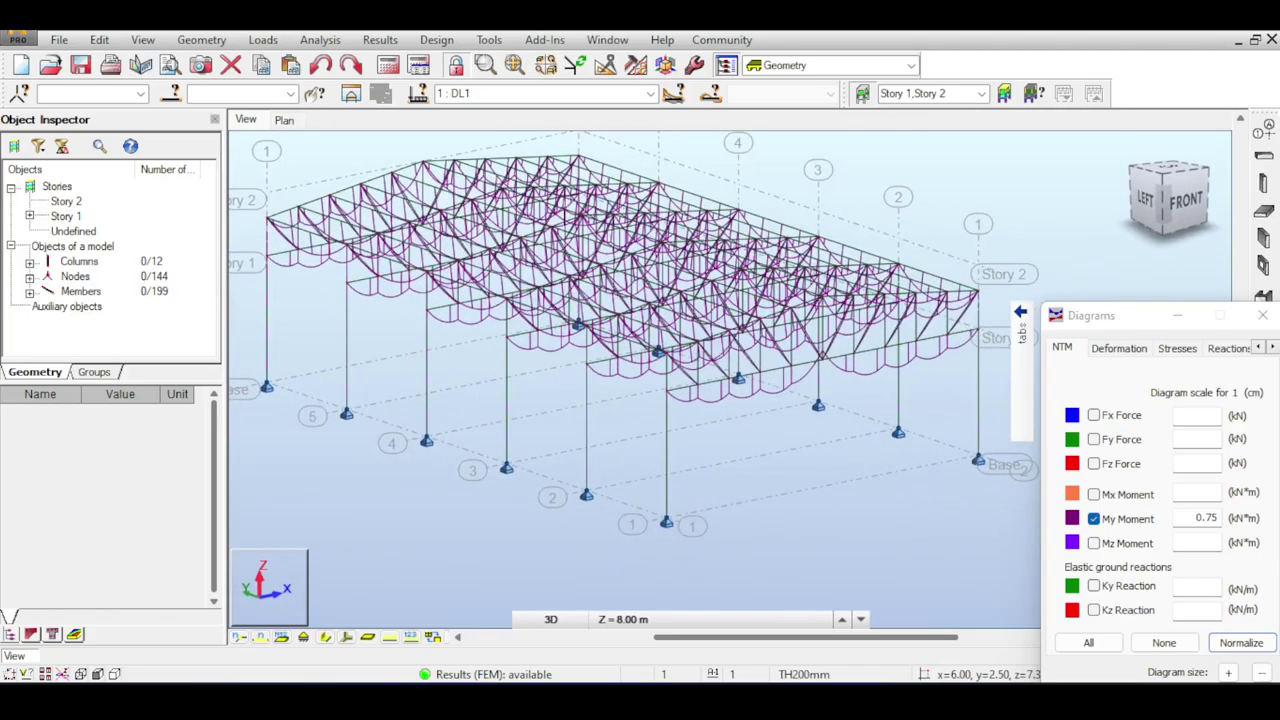
pyautogui.scroll(5, 850, 280)
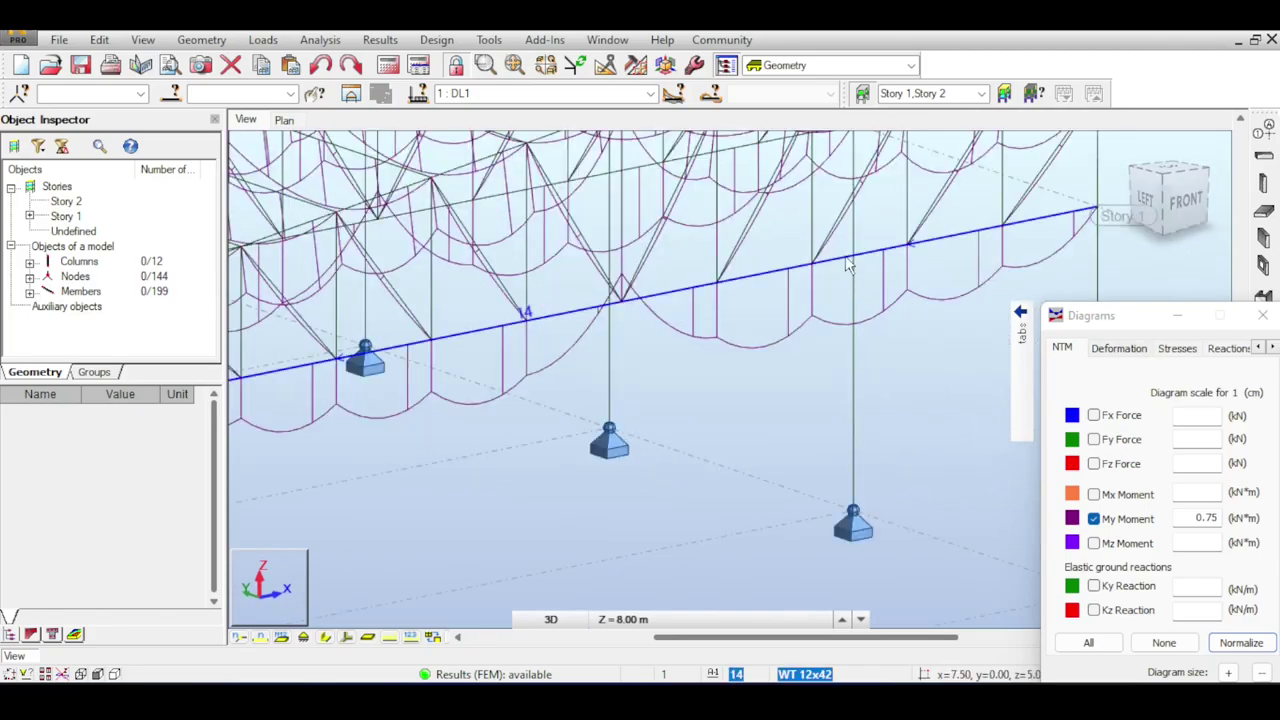
pyautogui.scroll(-3, 848, 265)
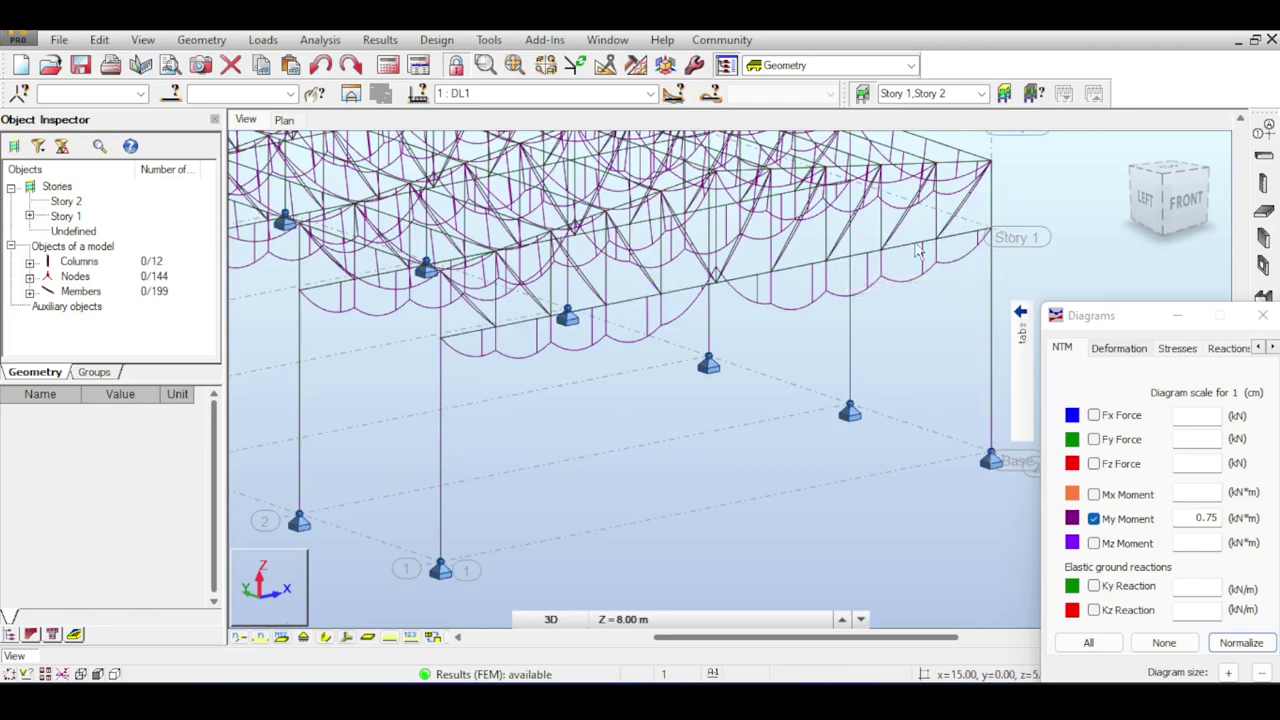
# Replace the My Moment diagram with the Fz Force diagram on the members for load case DL1.
pyautogui.click(710, 285)
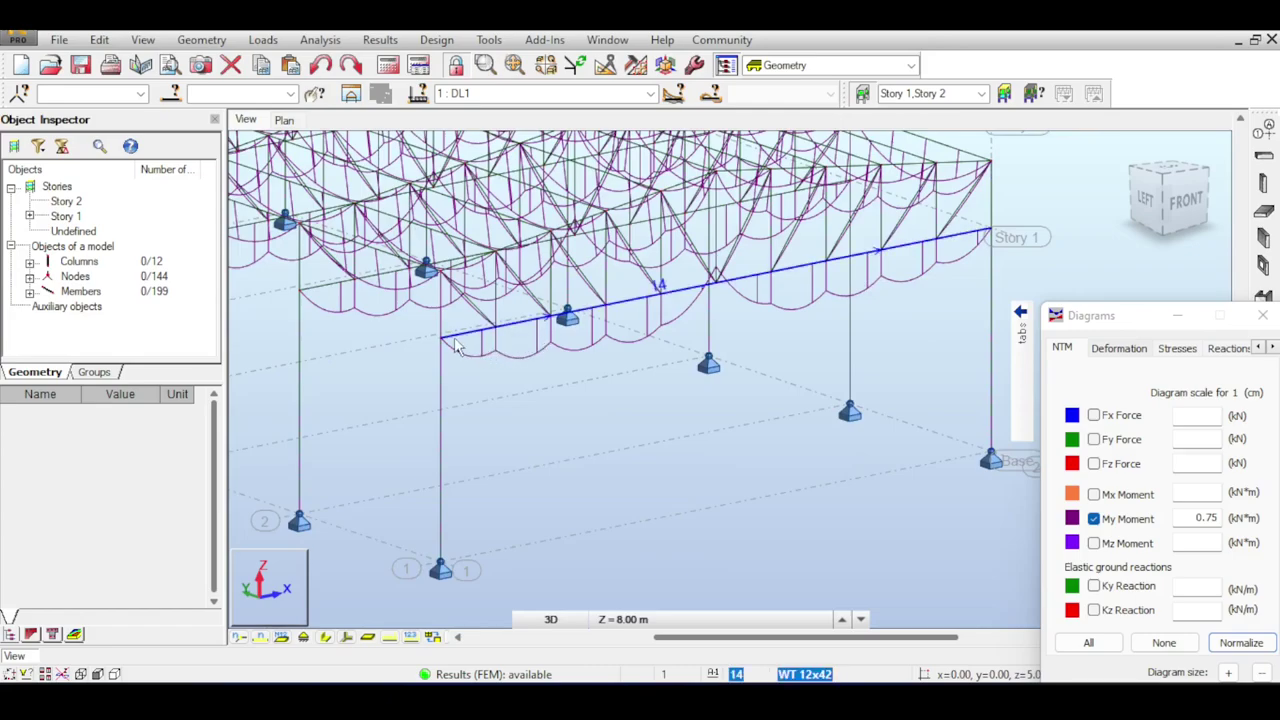
pyautogui.press('Escape')
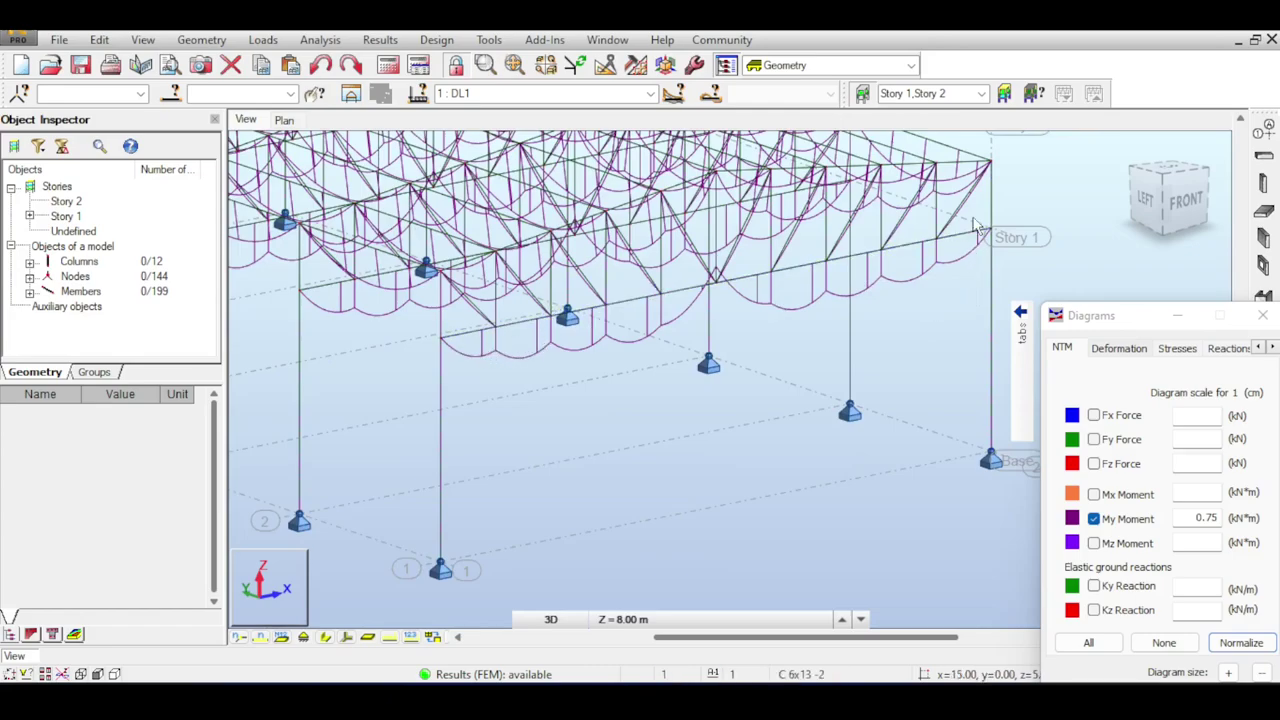
pyautogui.scroll(5, 980, 232)
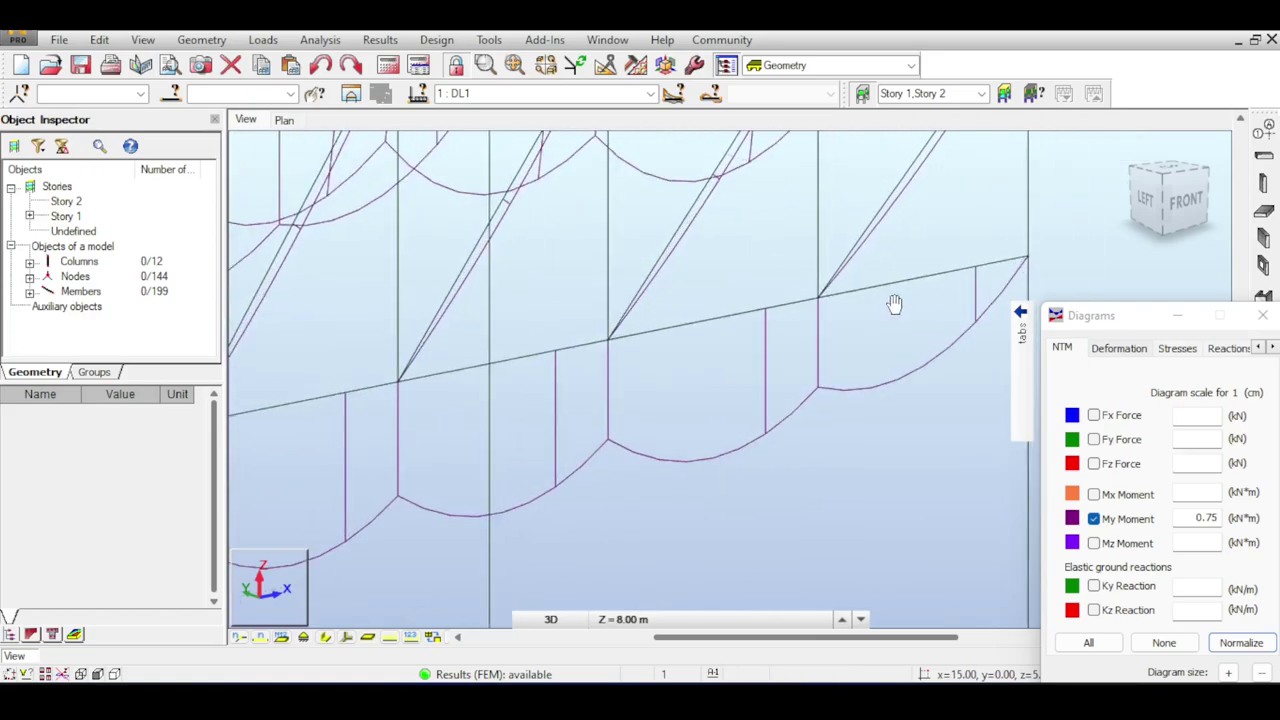
pyautogui.click(1108, 521)
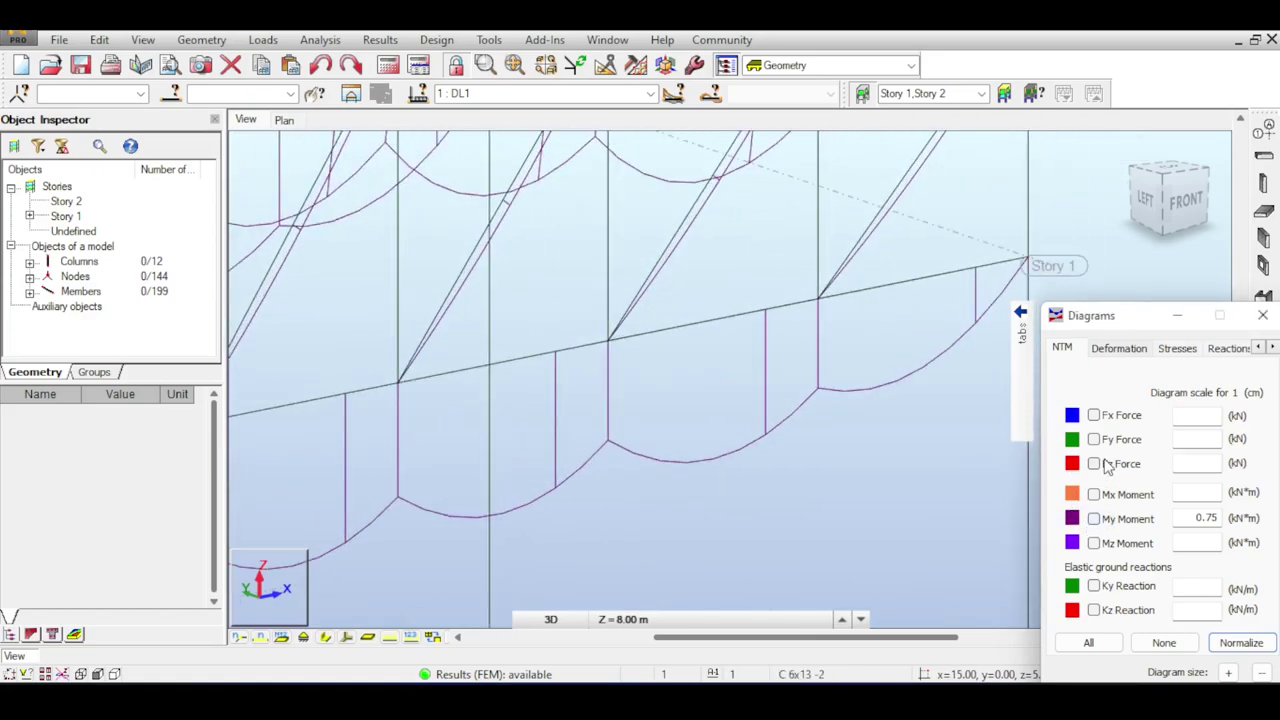
pyautogui.click(1095, 464)
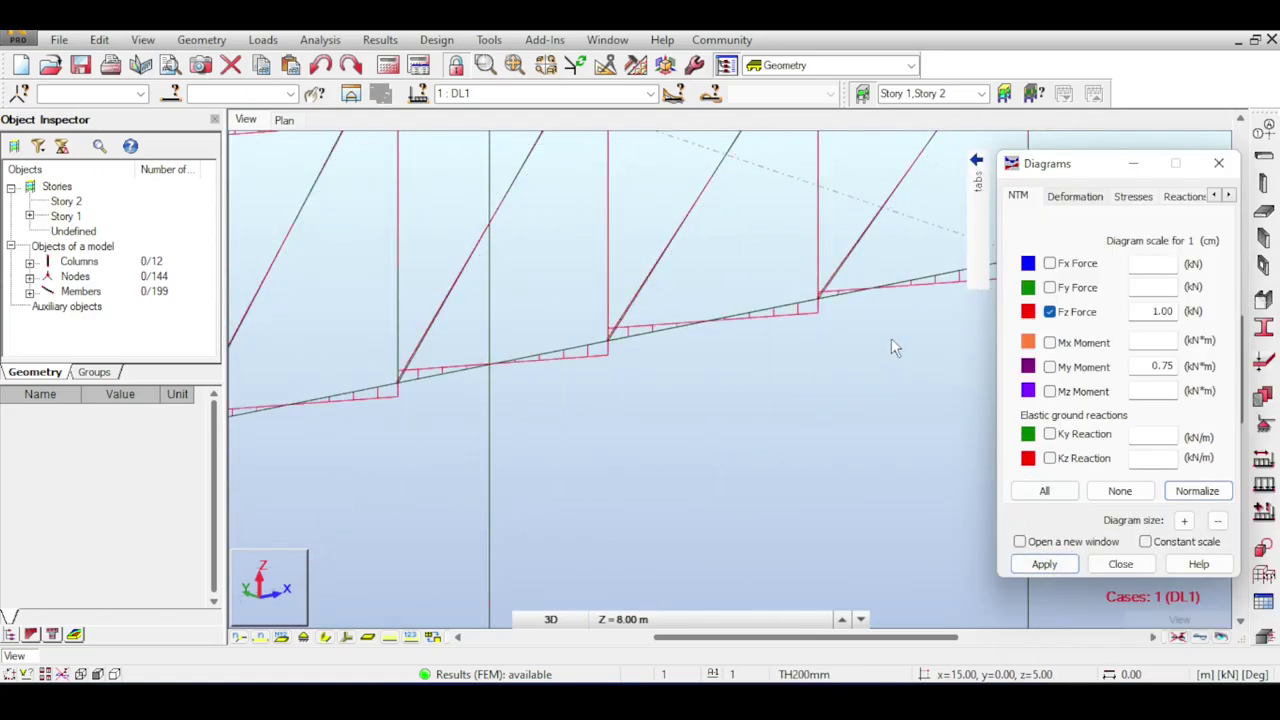
# Examine the Fz force diagrams along the front truss's bottom chord, top chord and diagonals.
pyautogui.scroll(-5, 890, 330)
pyautogui.scroll(4, 650, 372)
pyautogui.moveTo(683, 324); pyautogui.dragTo(498, 392, button='middle')
pyautogui.moveTo(921, 353); pyautogui.dragTo(809, 409, button='middle')
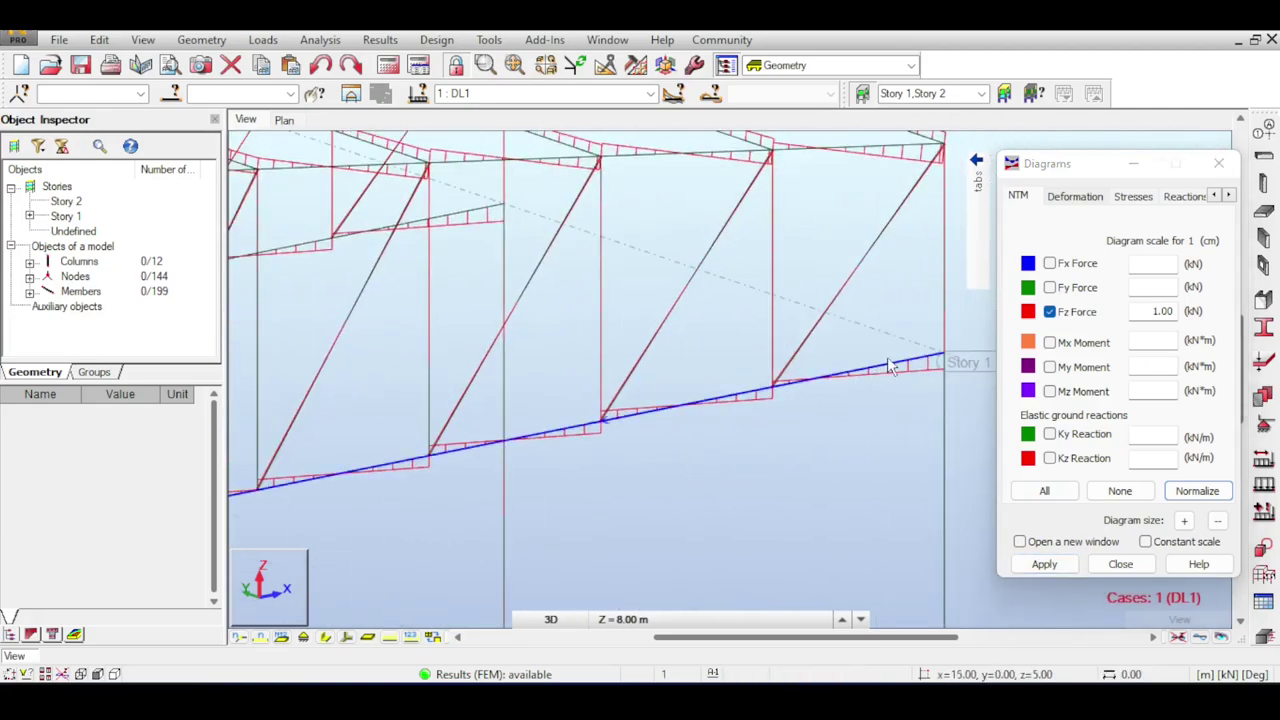
pyautogui.scroll(2, 890, 367)
pyautogui.scroll(-2, 890, 367)
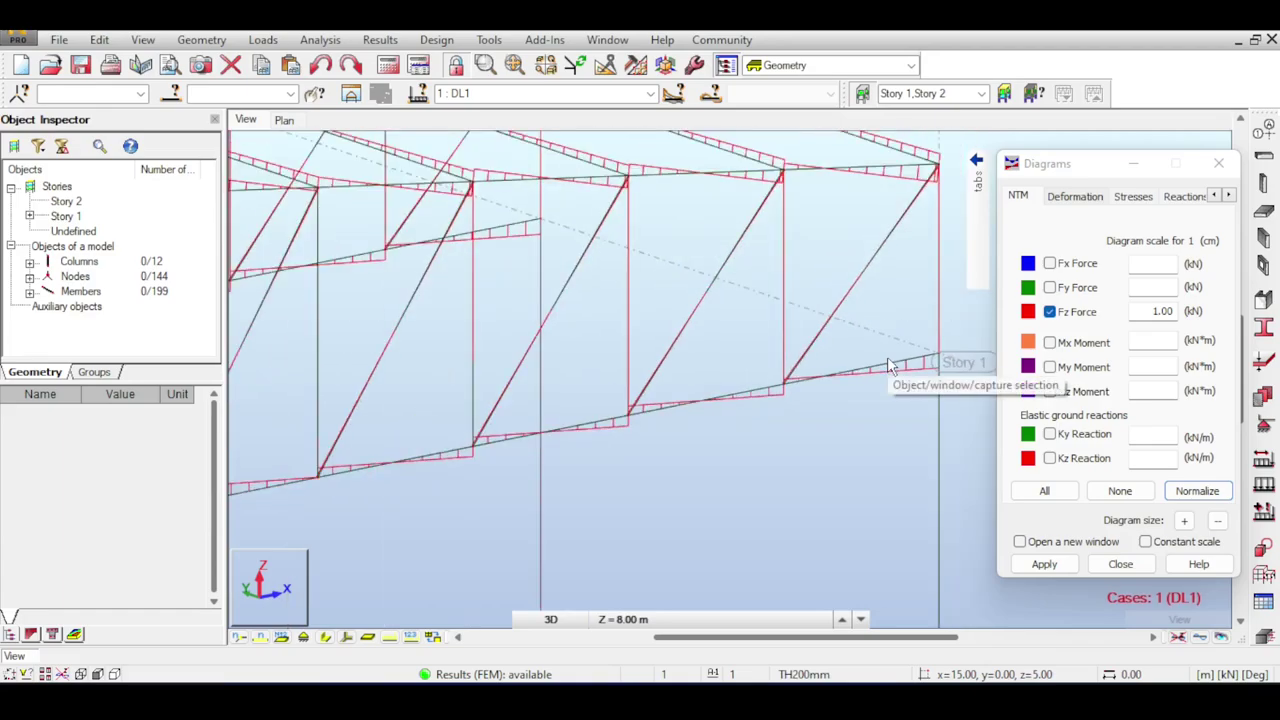
pyautogui.scroll(4, 829, 307)
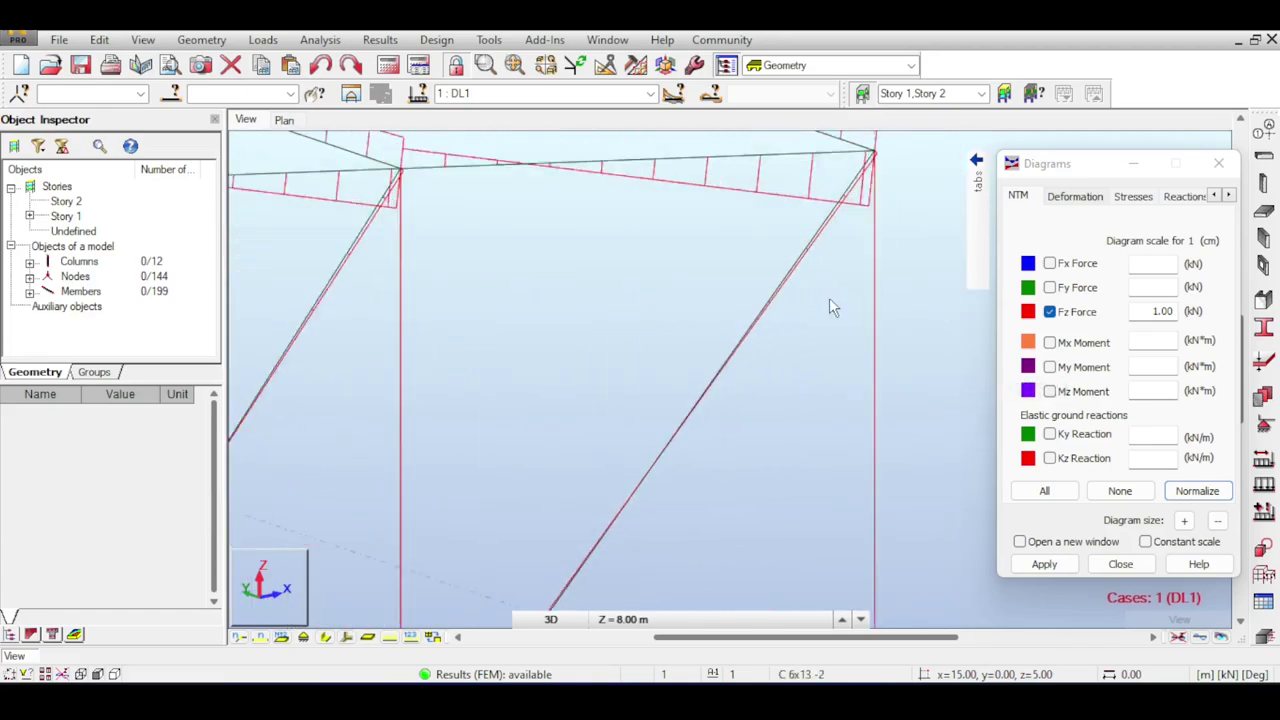
pyautogui.scroll(-3, 829, 298)
pyautogui.moveTo(780, 285); pyautogui.dragTo(767, 150, button='middle')
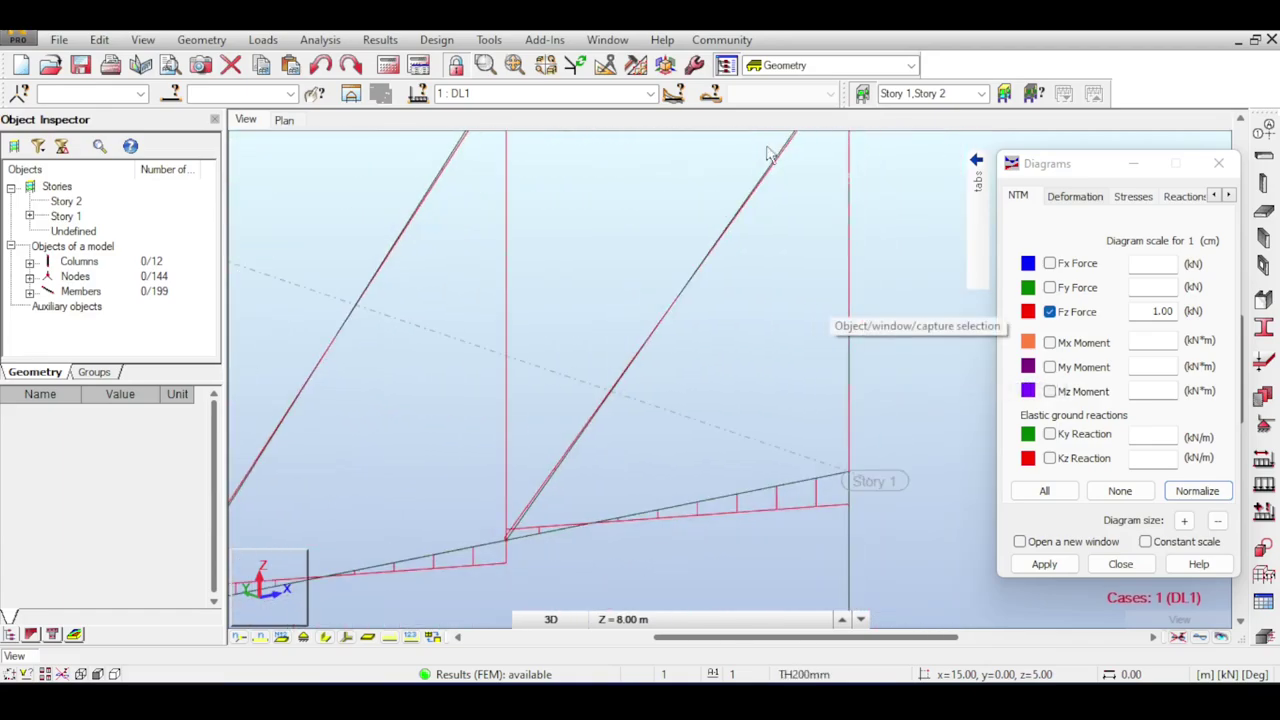
pyautogui.click(588, 422)
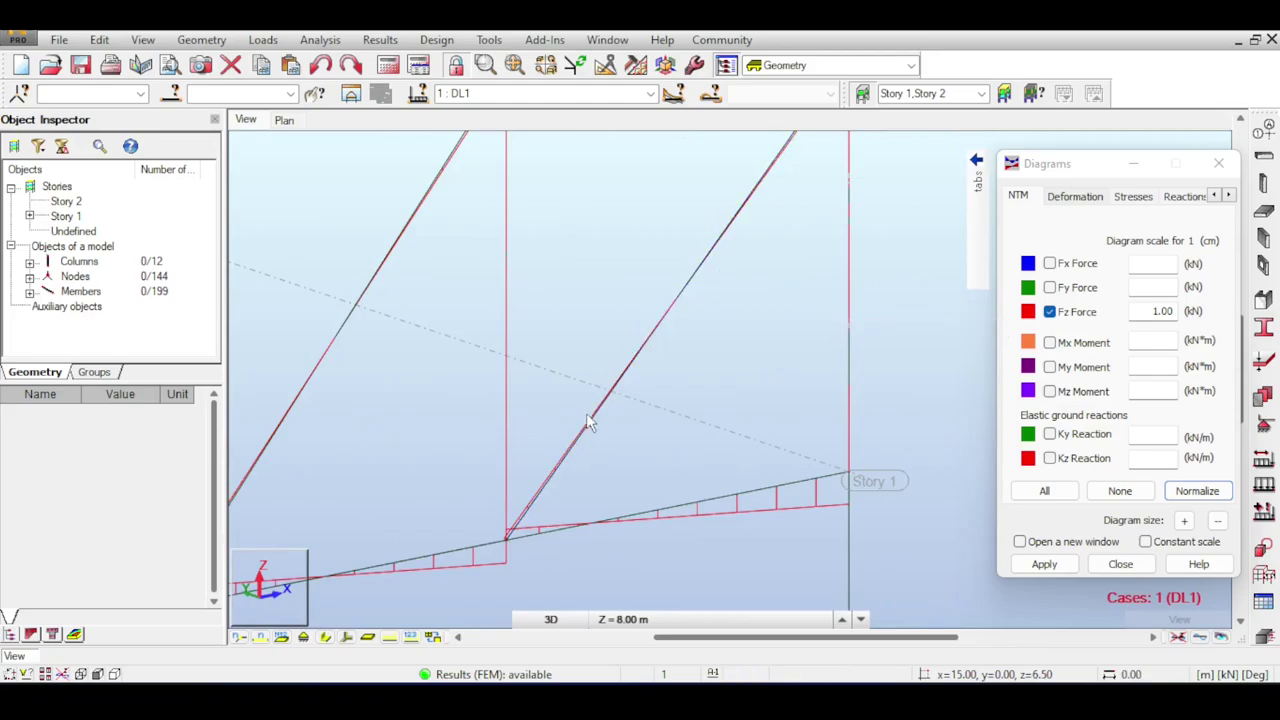
# Display the My Moment diagram instead of Fz Force and enlarge it to a scale of 0.10 kN*m per cm.
pyautogui.click(1060, 369)
pyautogui.click(1043, 564)
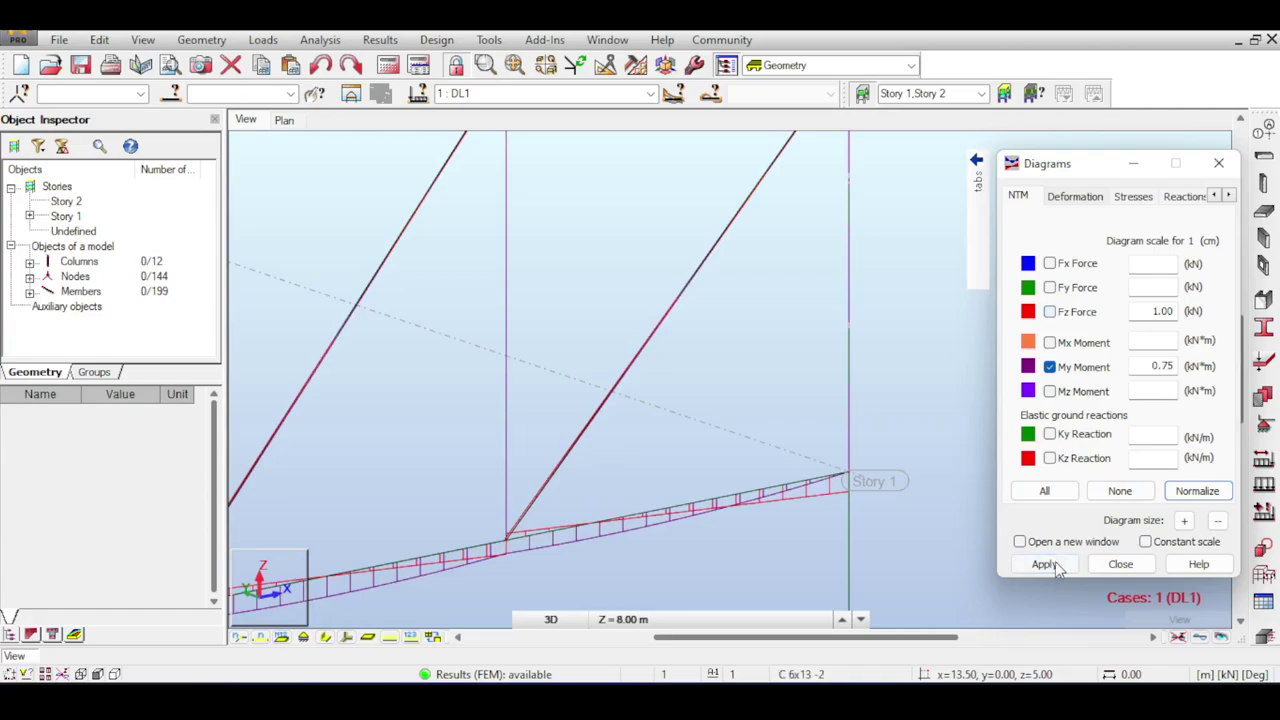
pyautogui.click(1212, 521)
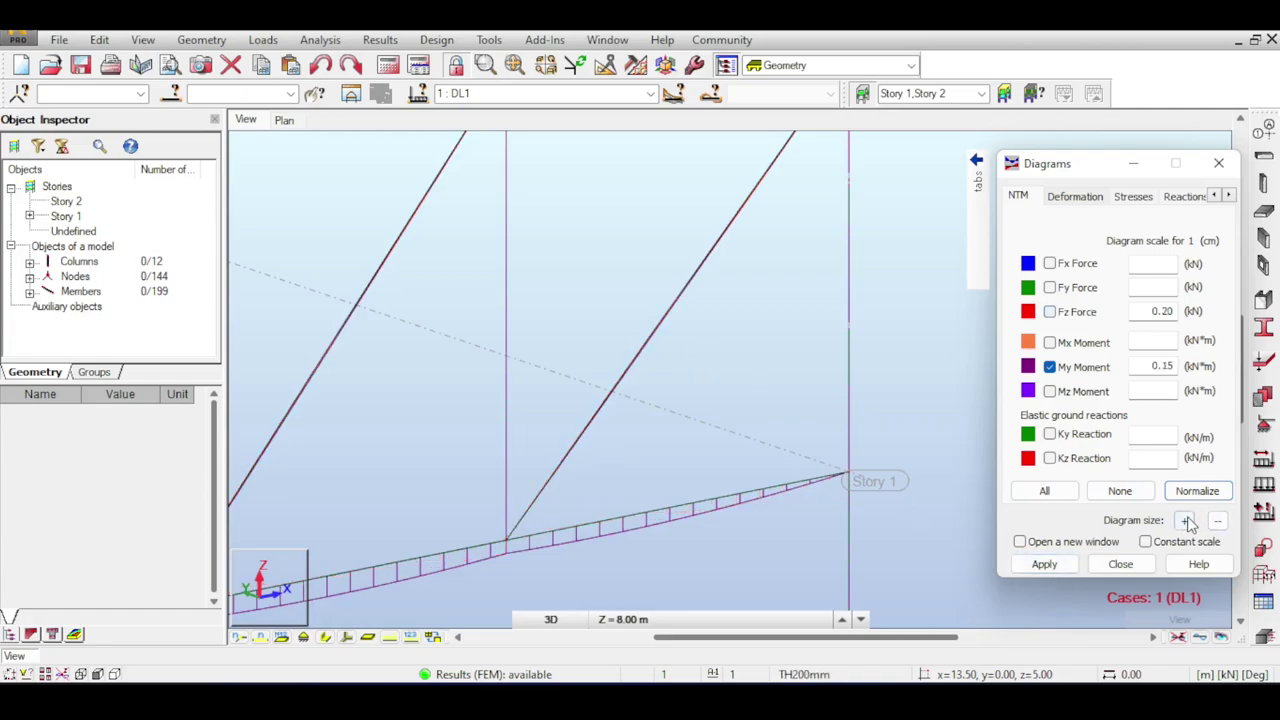
pyautogui.click(1046, 565)
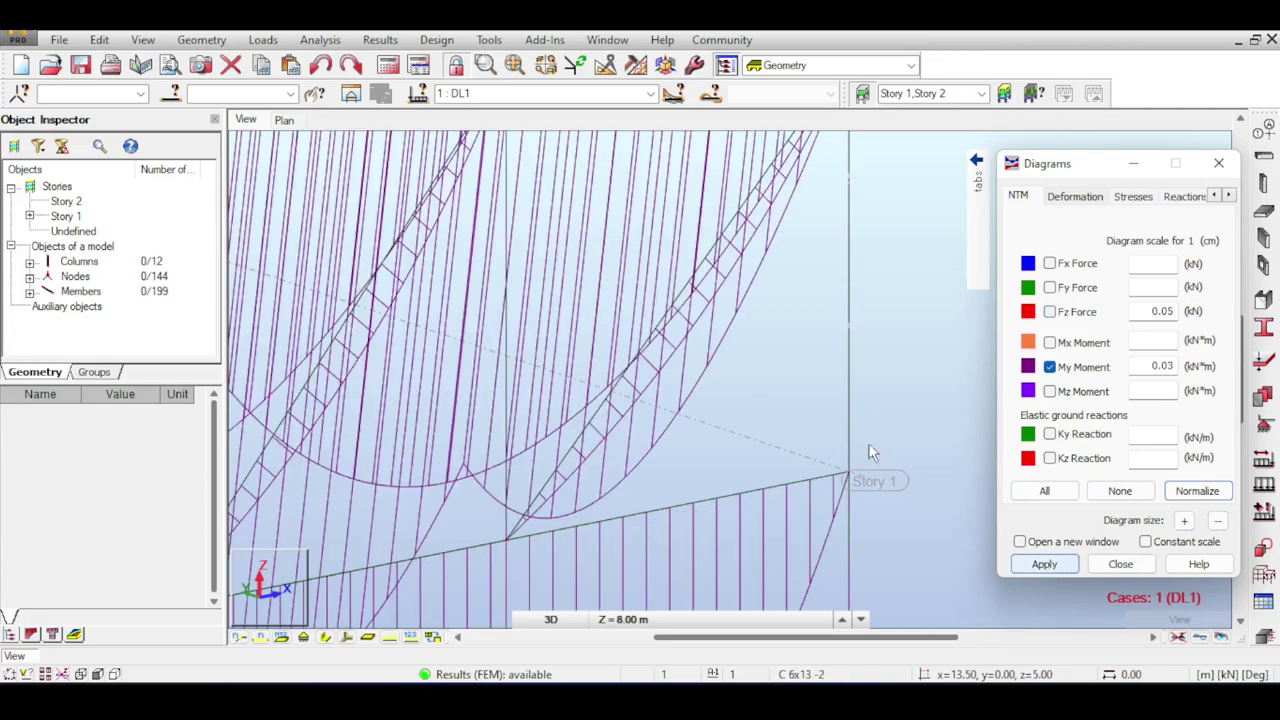
pyautogui.click(1218, 521)
pyautogui.click(1218, 521)
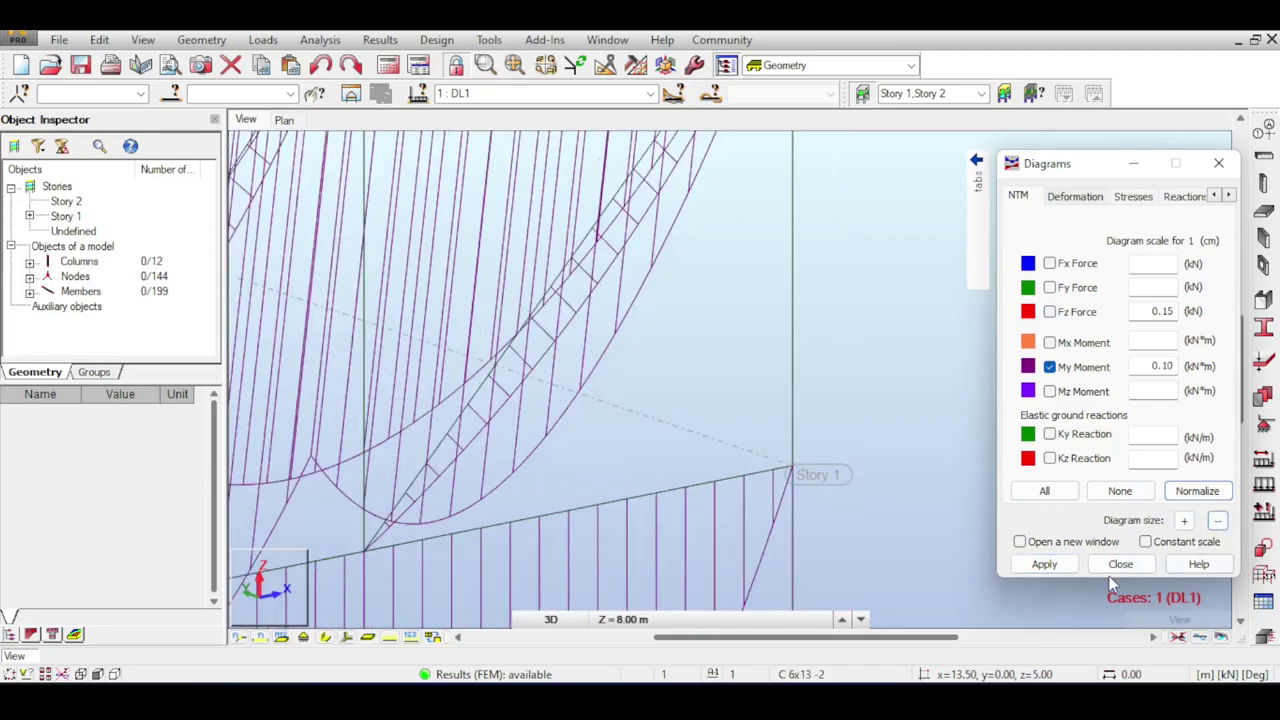
pyautogui.click(1043, 564)
# Examine the enlarged My moment diagrams on the front truss's diagonals and chords, and close the diagram settings.
pyautogui.scroll(5, 680, 350)
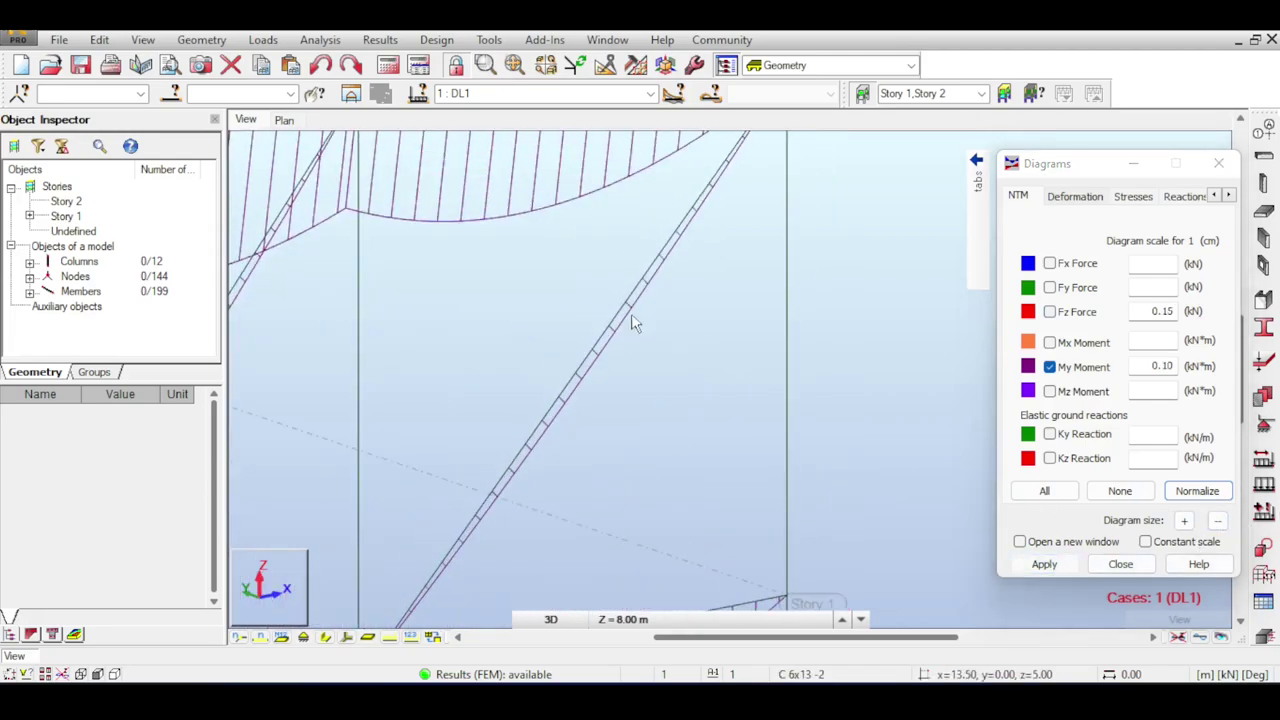
pyautogui.scroll(-5, 648, 338)
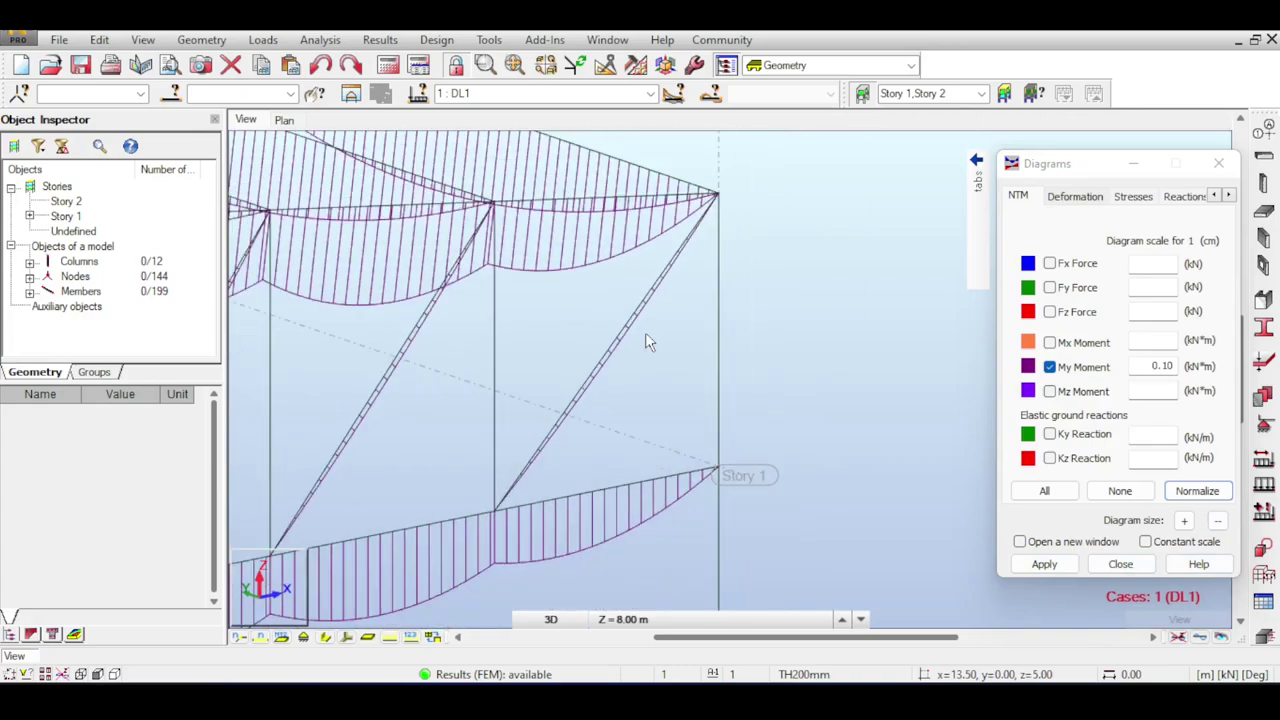
pyautogui.scroll(-5, 645, 342)
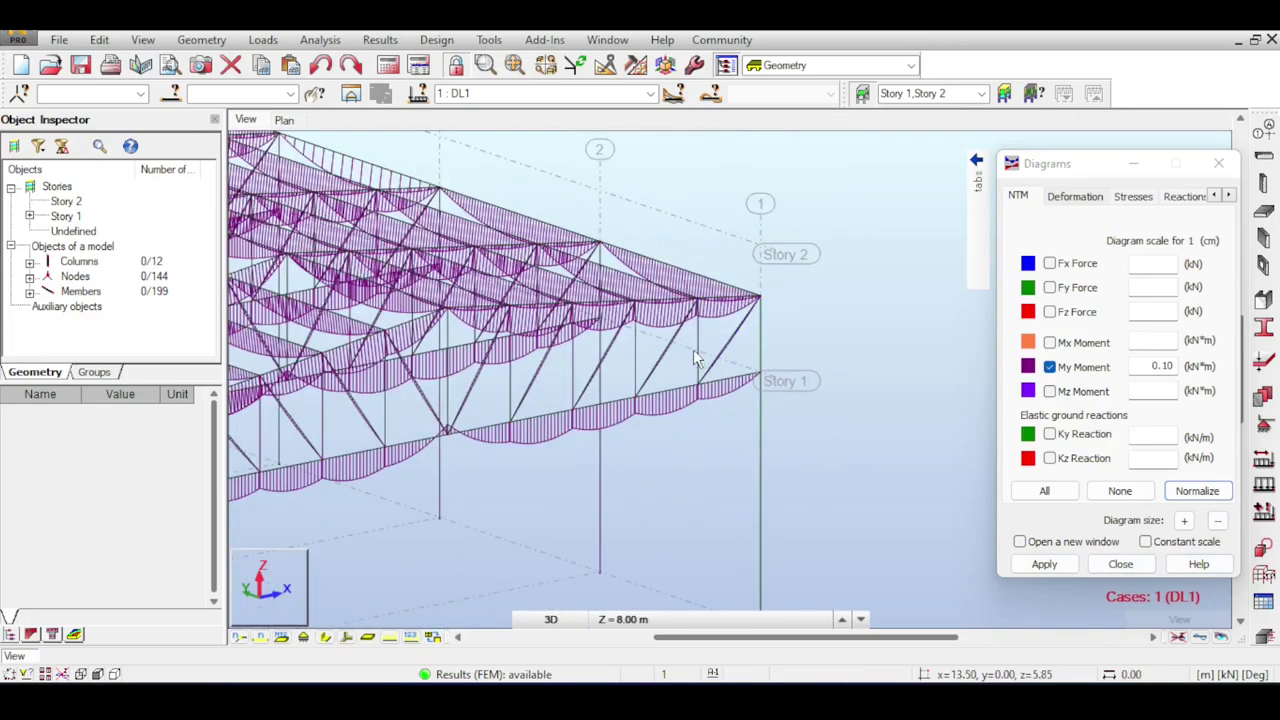
pyautogui.moveTo(708, 343); pyautogui.dragTo(736, 351, button='middle')
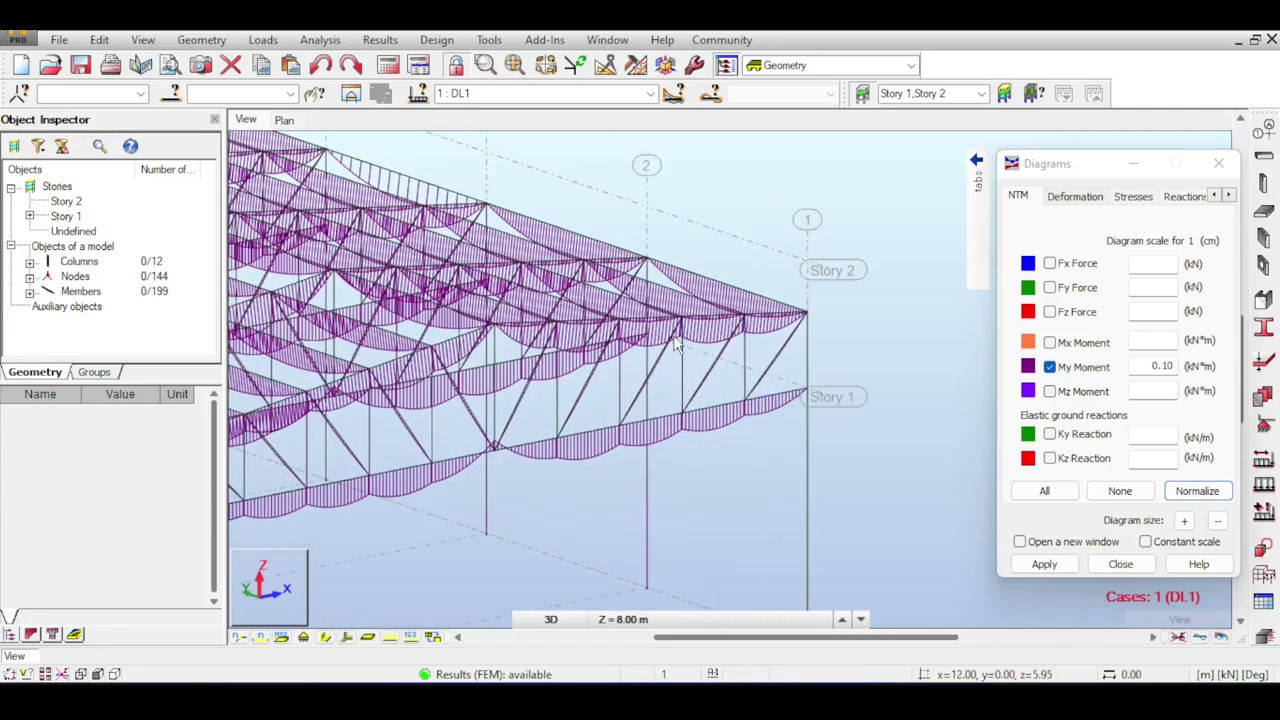
pyautogui.scroll(5, 725, 373)
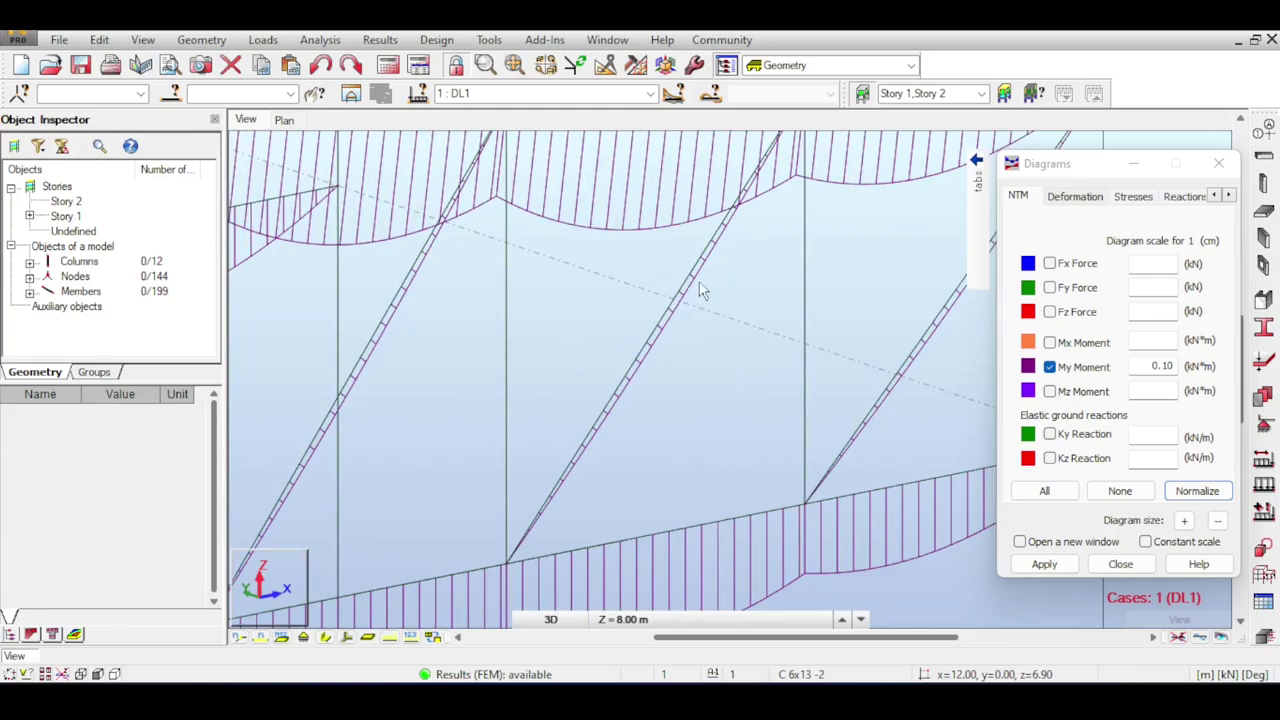
pyautogui.scroll(-3, 555, 497)
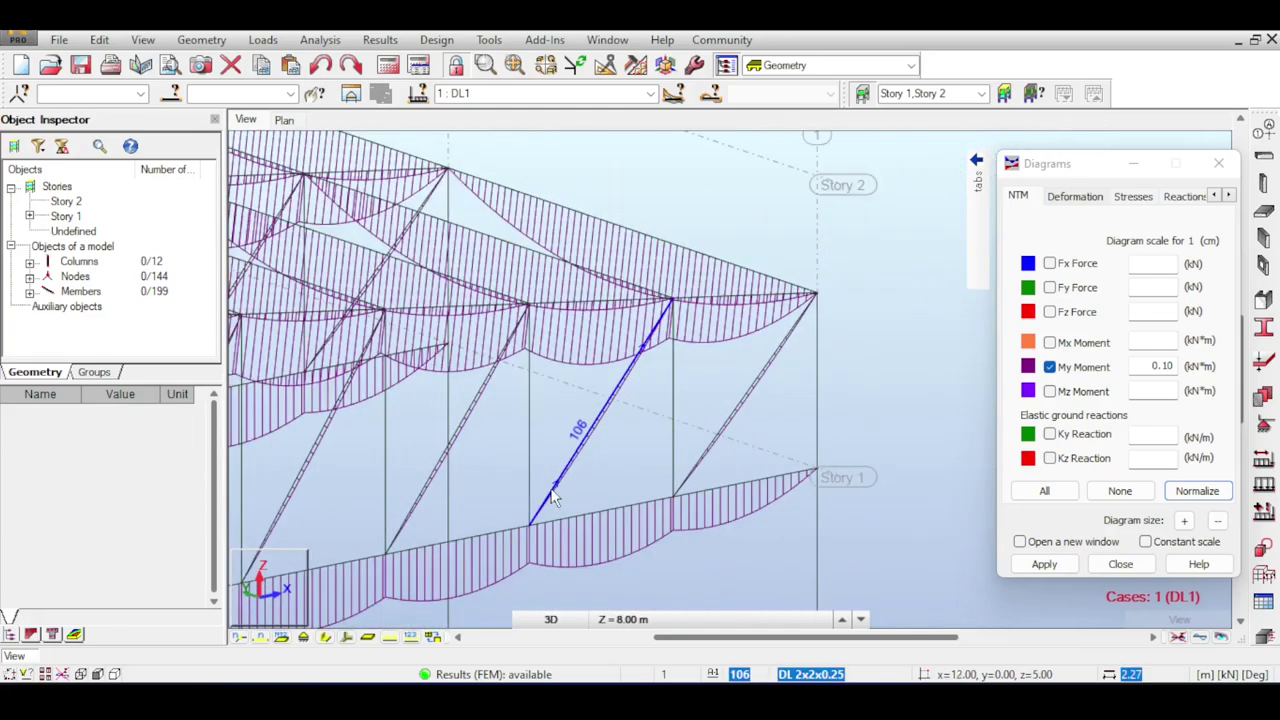
pyautogui.scroll(-2, 554, 487)
pyautogui.moveTo(537, 437); pyautogui.dragTo(765, 359, button='middle')
pyautogui.scroll(-3, 652, 406)
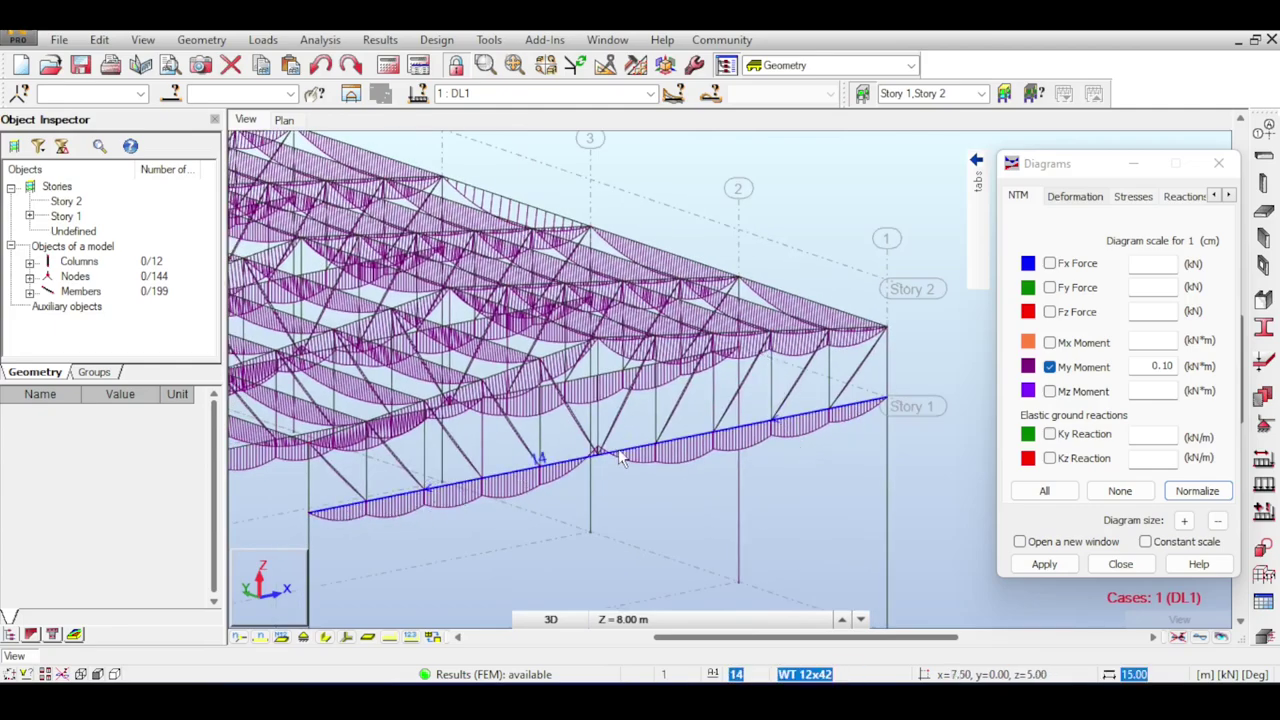
pyautogui.scroll(-1, 680, 469)
pyautogui.moveTo(668, 411); pyautogui.dragTo(708, 420, button='middle')
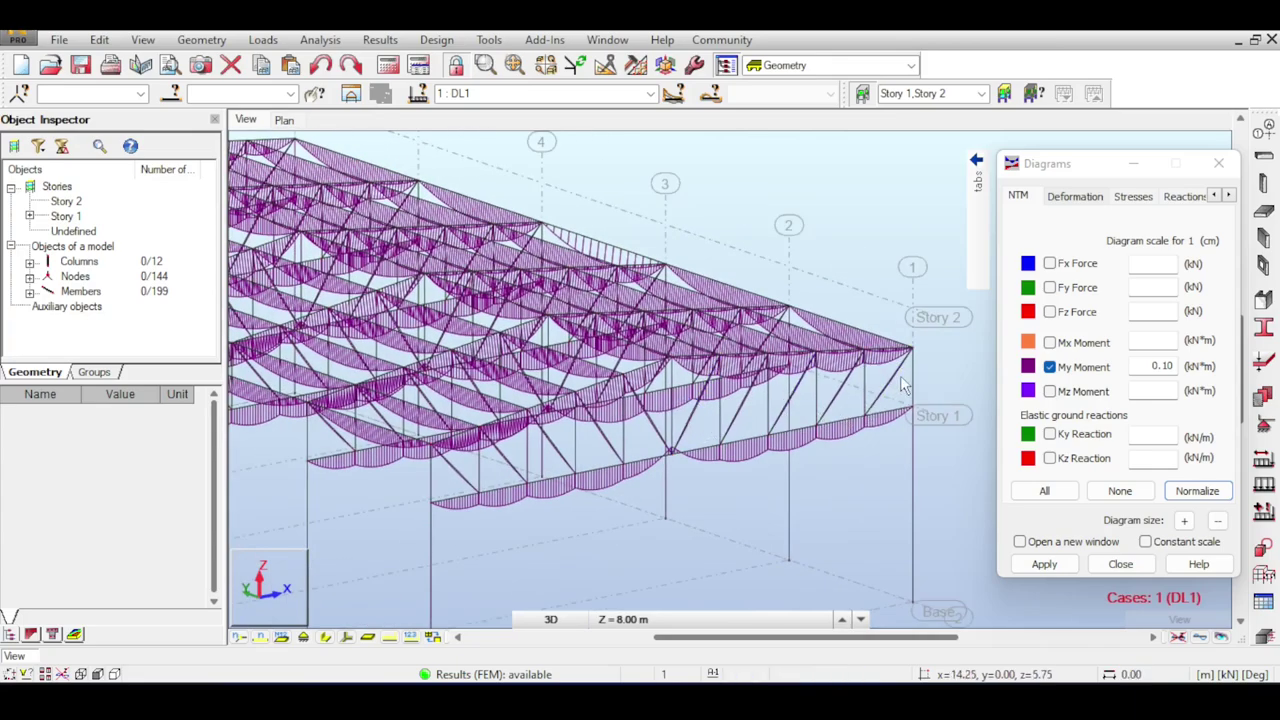
pyautogui.scroll(3, 873, 400)
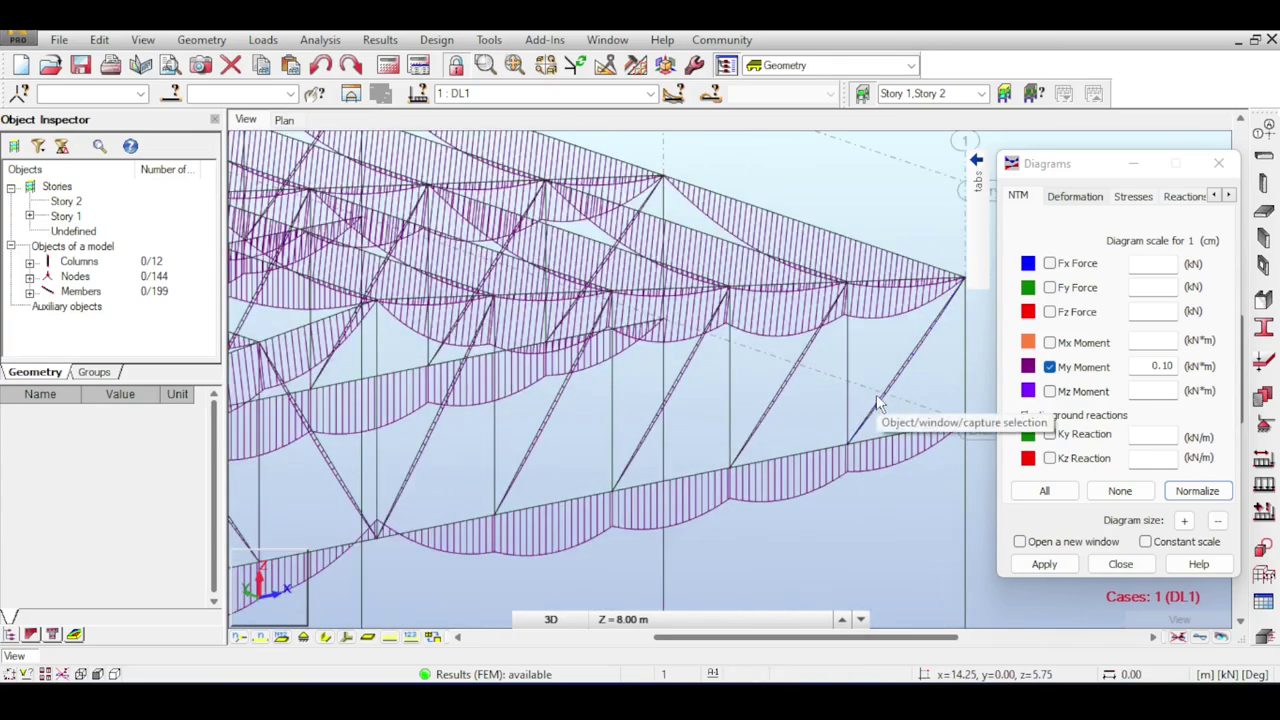
pyautogui.click(1109, 563)
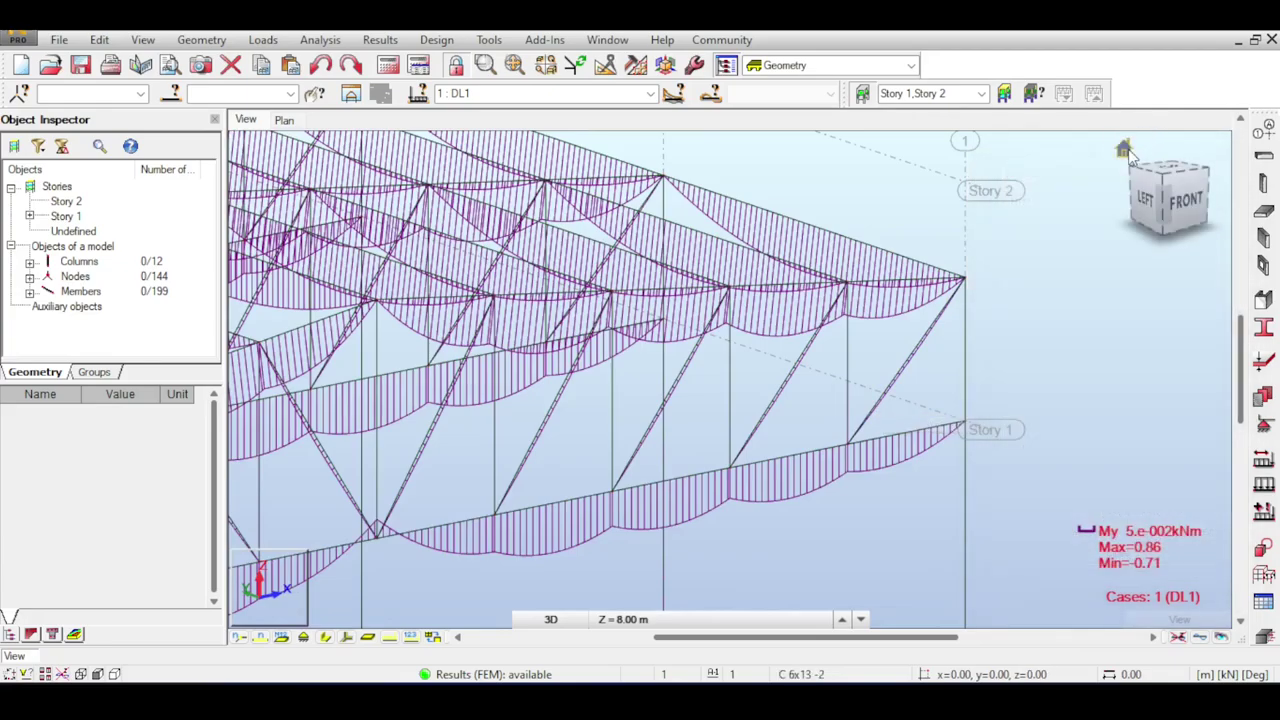
# Examine the My moment diagrams of the whole building from the home view and from its right side.
pyautogui.click(1125, 149)
pyautogui.scroll(2, 890, 347)
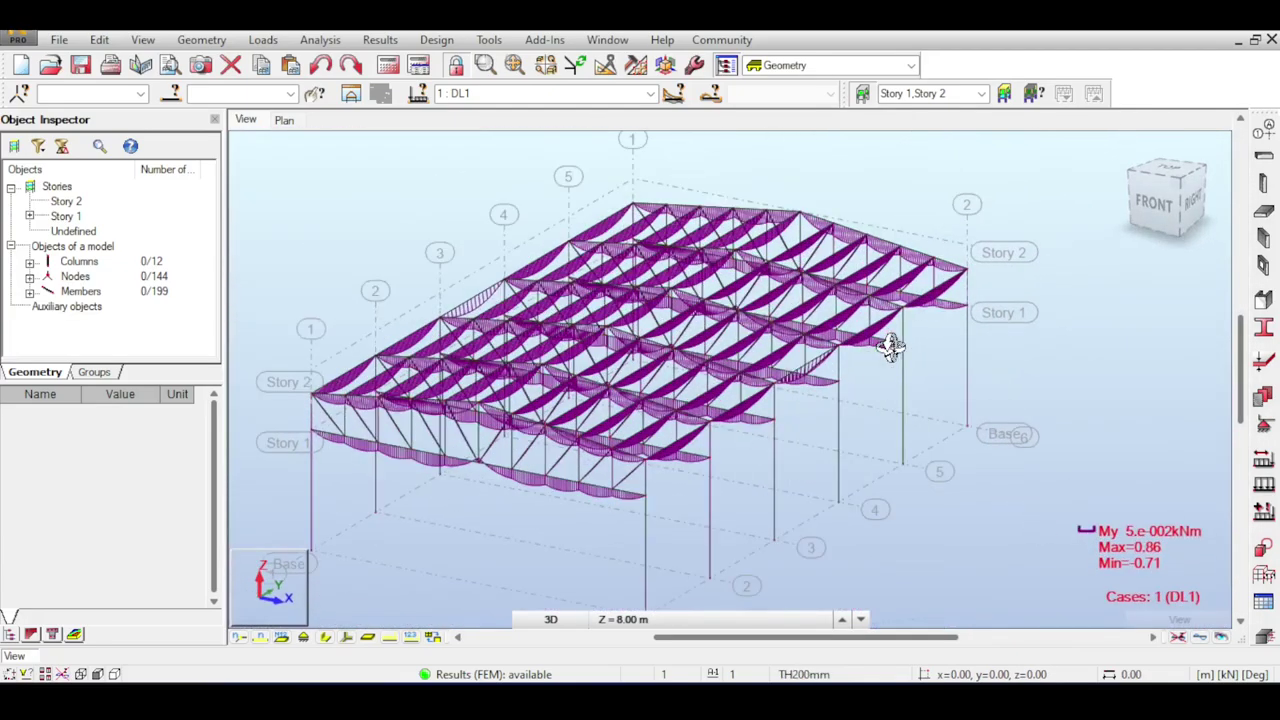
pyautogui.click(1154, 213)
pyautogui.moveTo(1160, 205); pyautogui.dragTo(1195, 237)
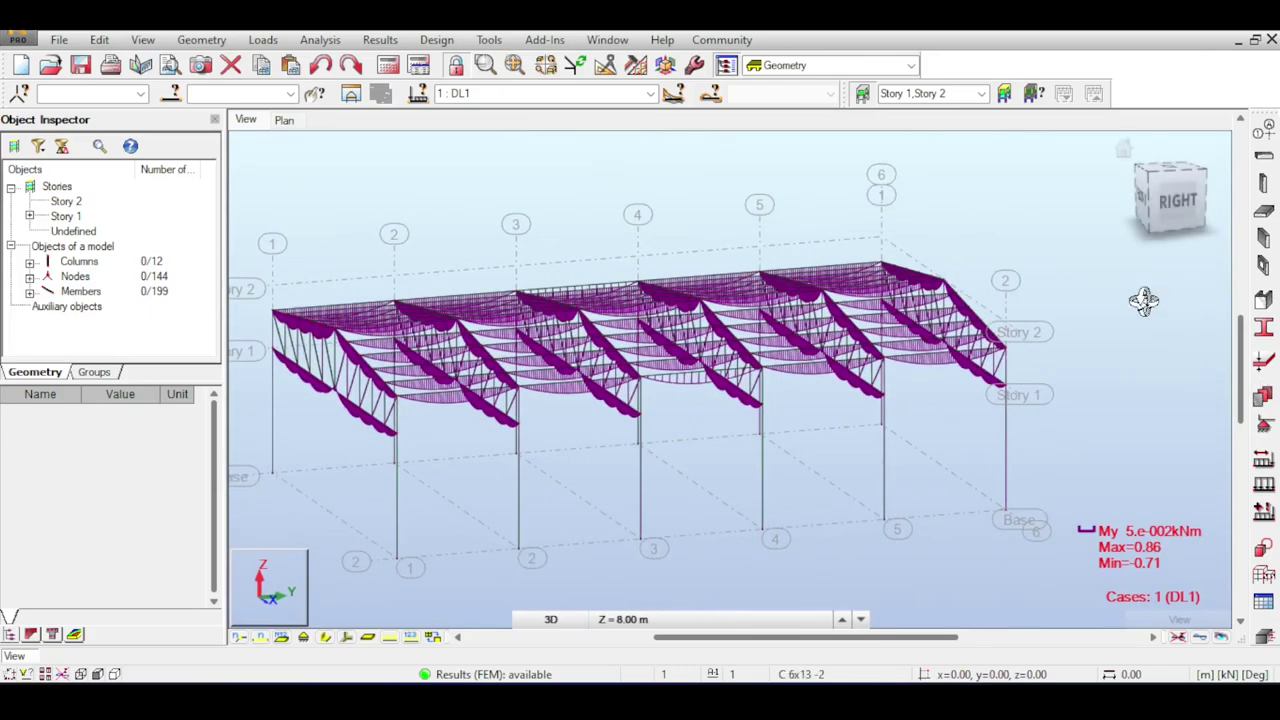
pyautogui.scroll(3, 886, 186)
pyautogui.moveTo(858, 199); pyautogui.dragTo(920, 157, button='middle')
pyautogui.scroll(-3, 932, 222)
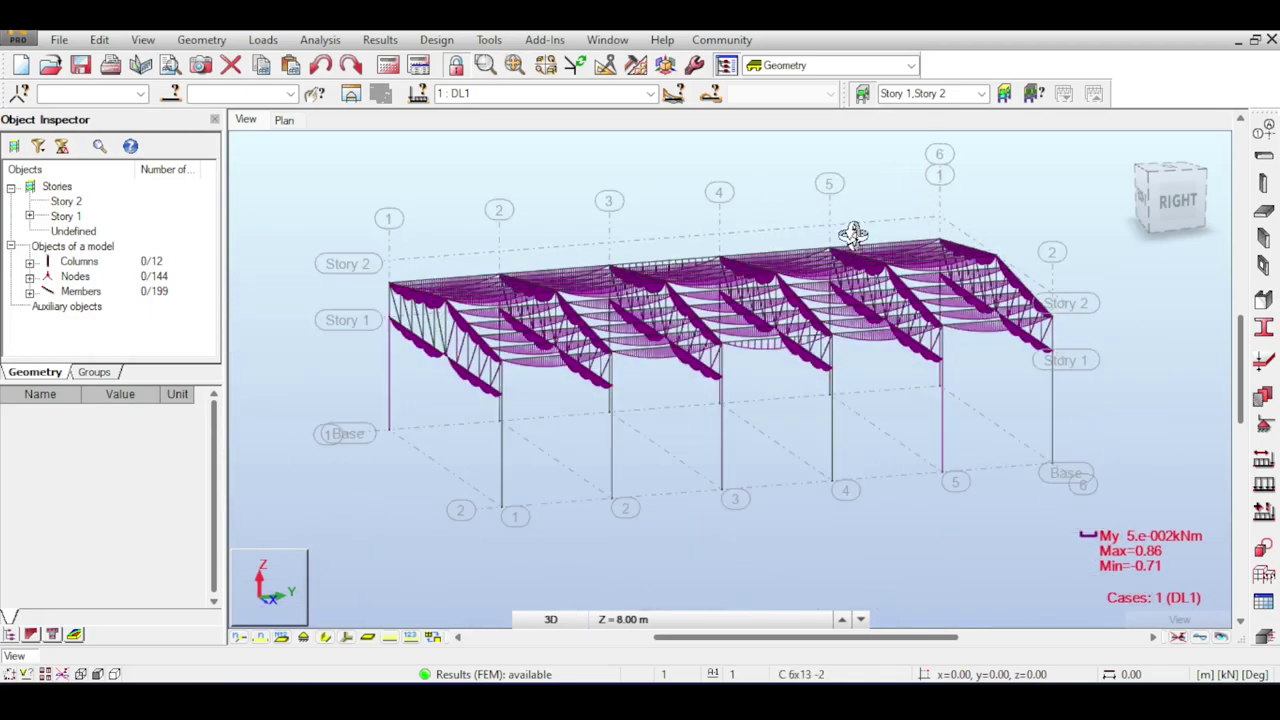
pyautogui.moveTo(774, 192); pyautogui.dragTo(736, 174, button='middle')
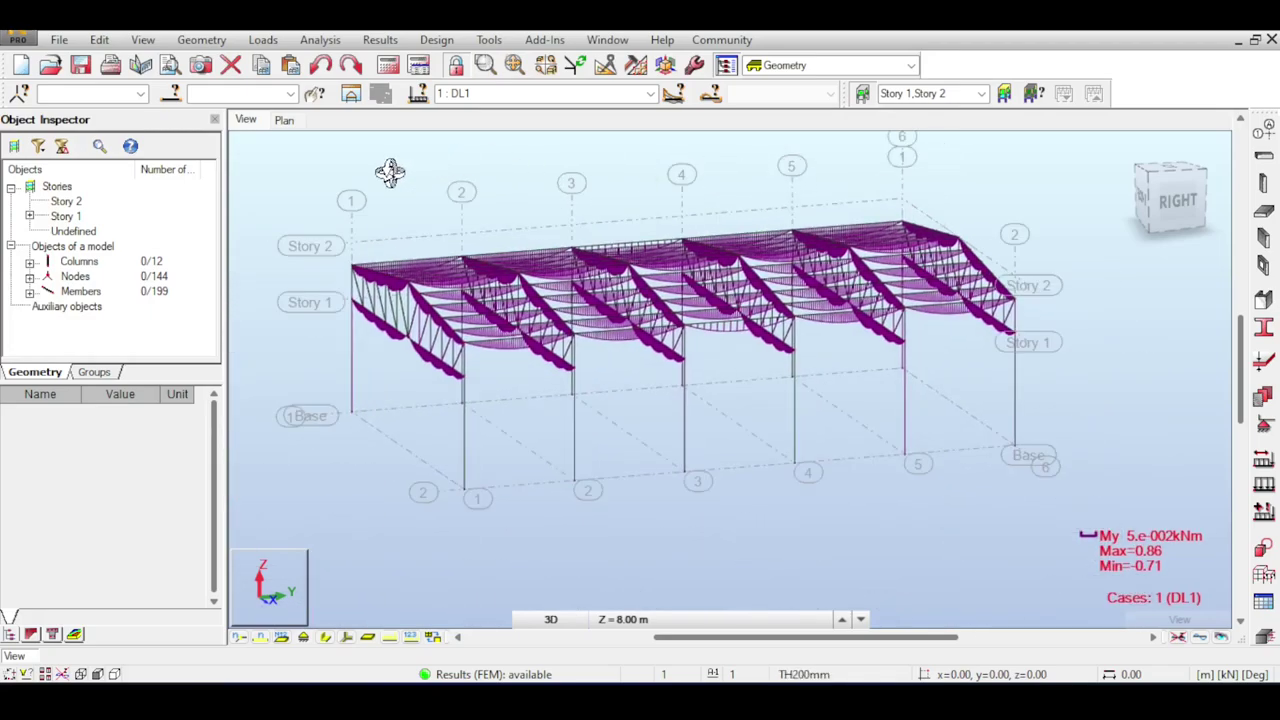
pyautogui.moveTo(391, 172); pyautogui.dragTo(410, 167)
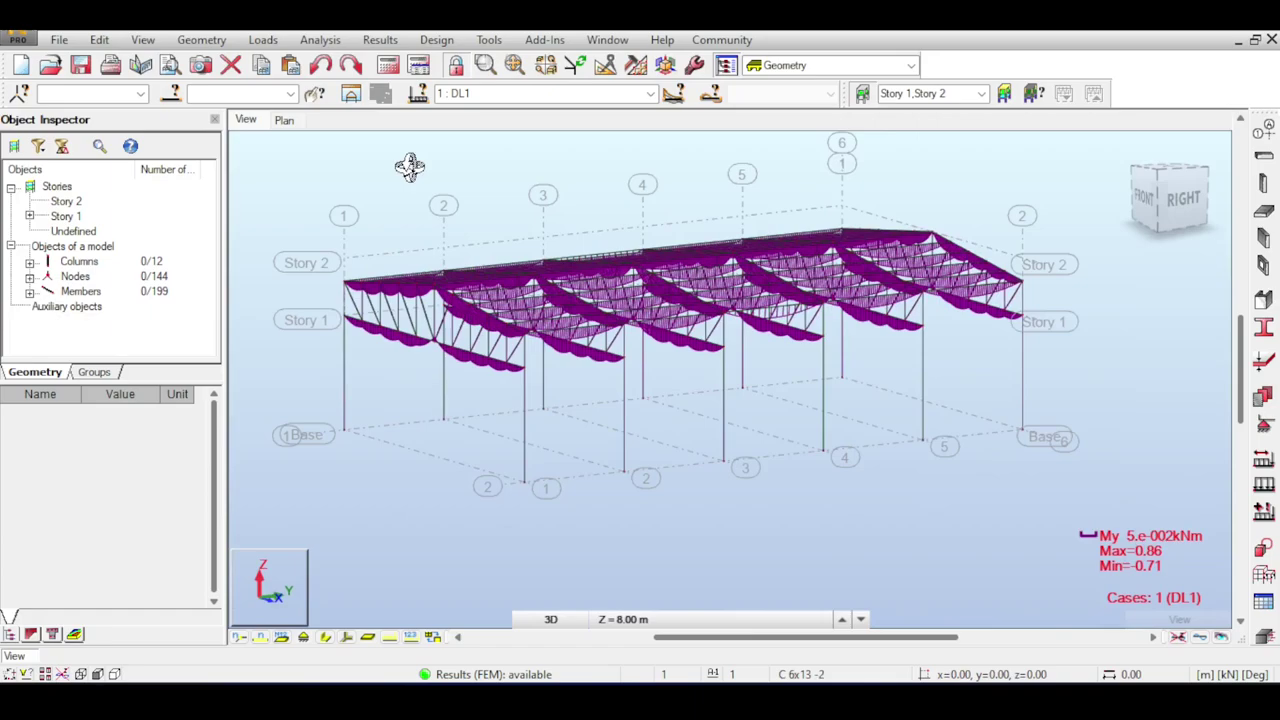
pyautogui.scroll(4, 464, 323)
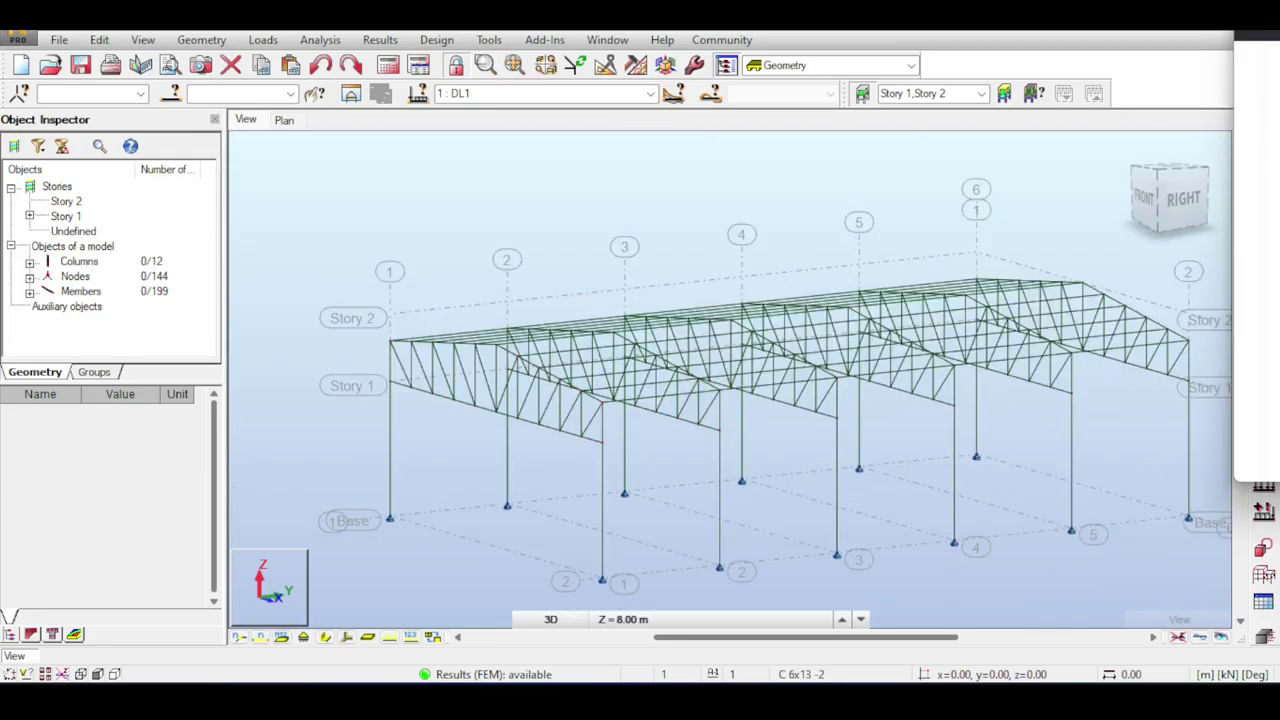
# Open a new section definition for the members and choose the Round Bars (RB) family from the AISC 15.0 database.
pyautogui.scroll(-2, 743, 257)
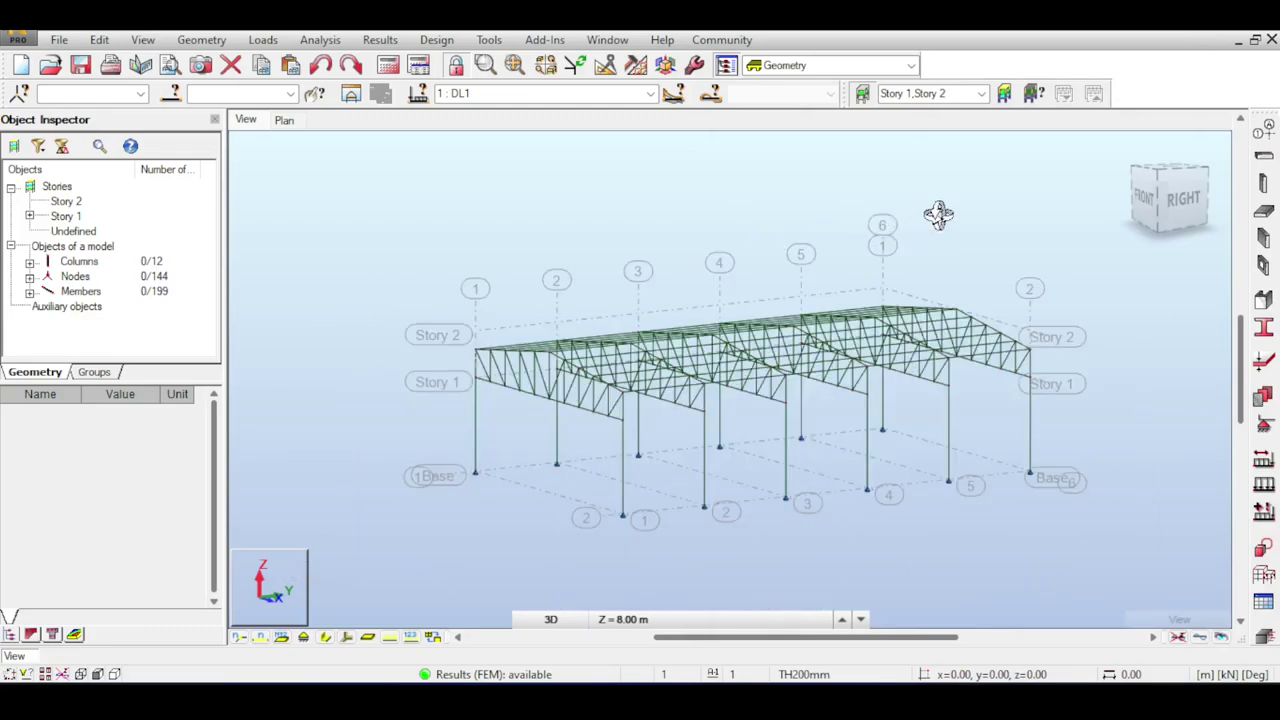
pyautogui.scroll(-1, 866, 232)
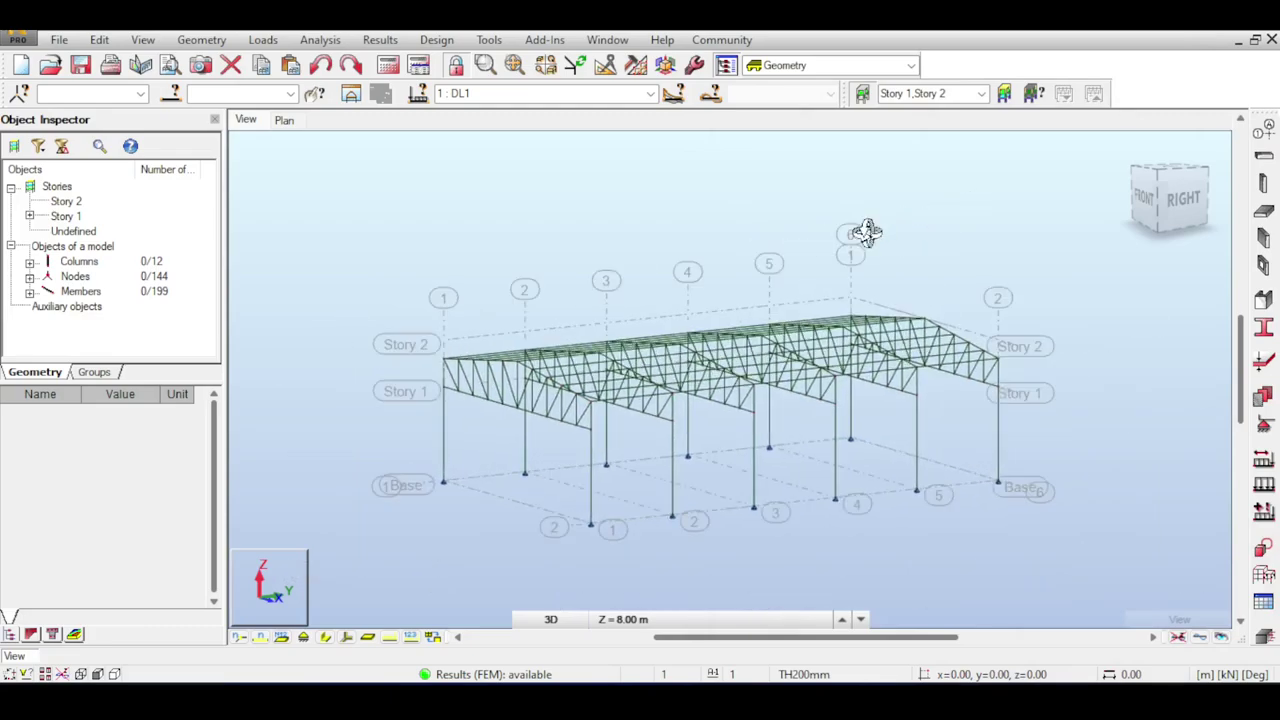
pyautogui.click(203, 42)
pyautogui.click(215, 146)
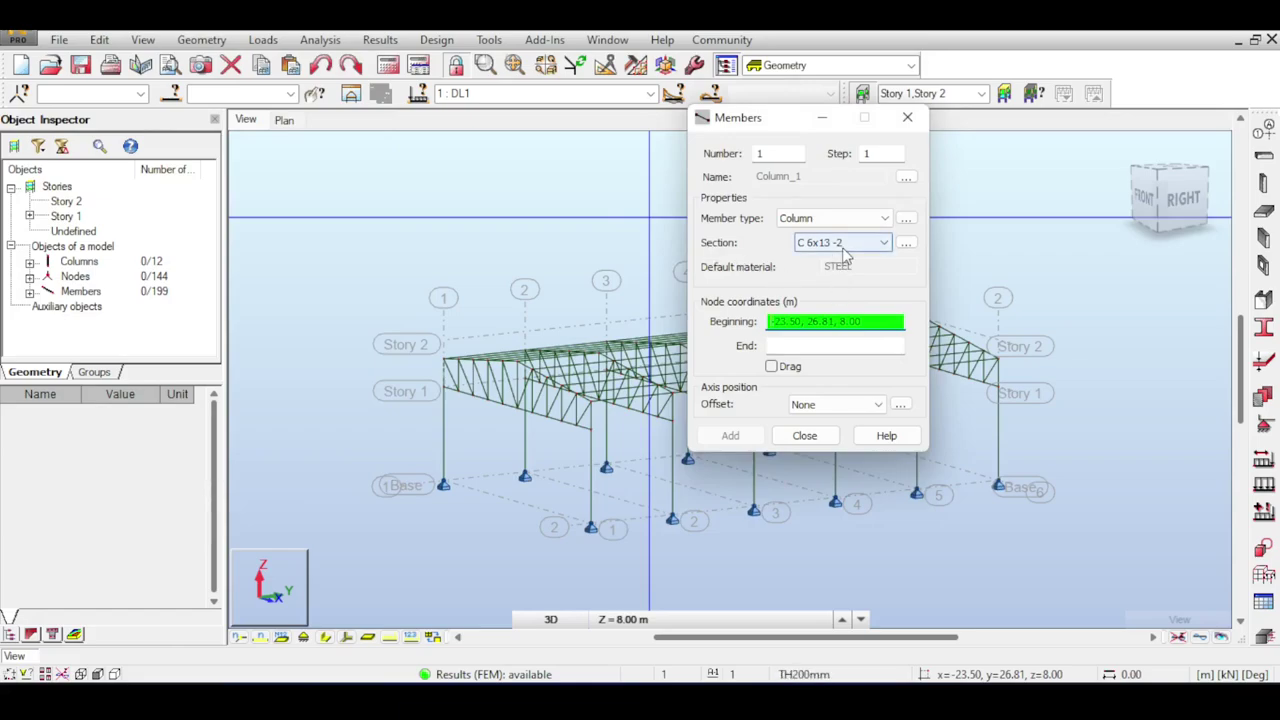
pyautogui.click(905, 243)
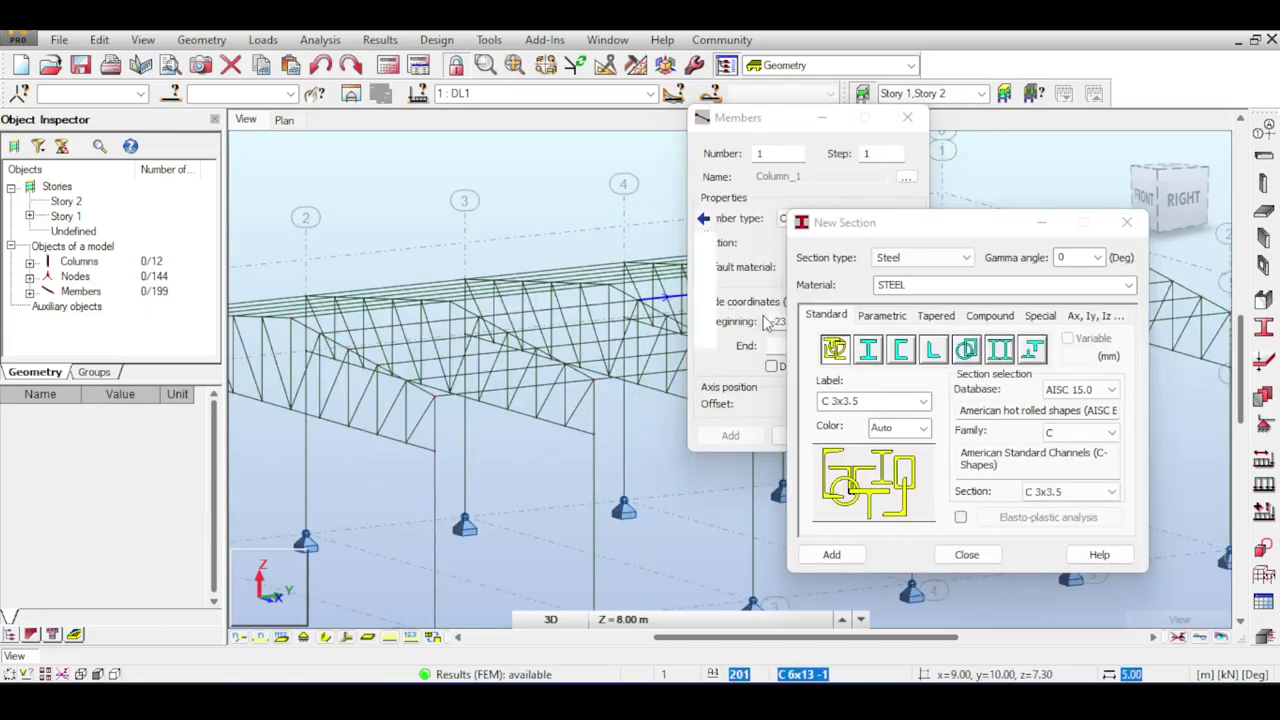
pyautogui.click(962, 350)
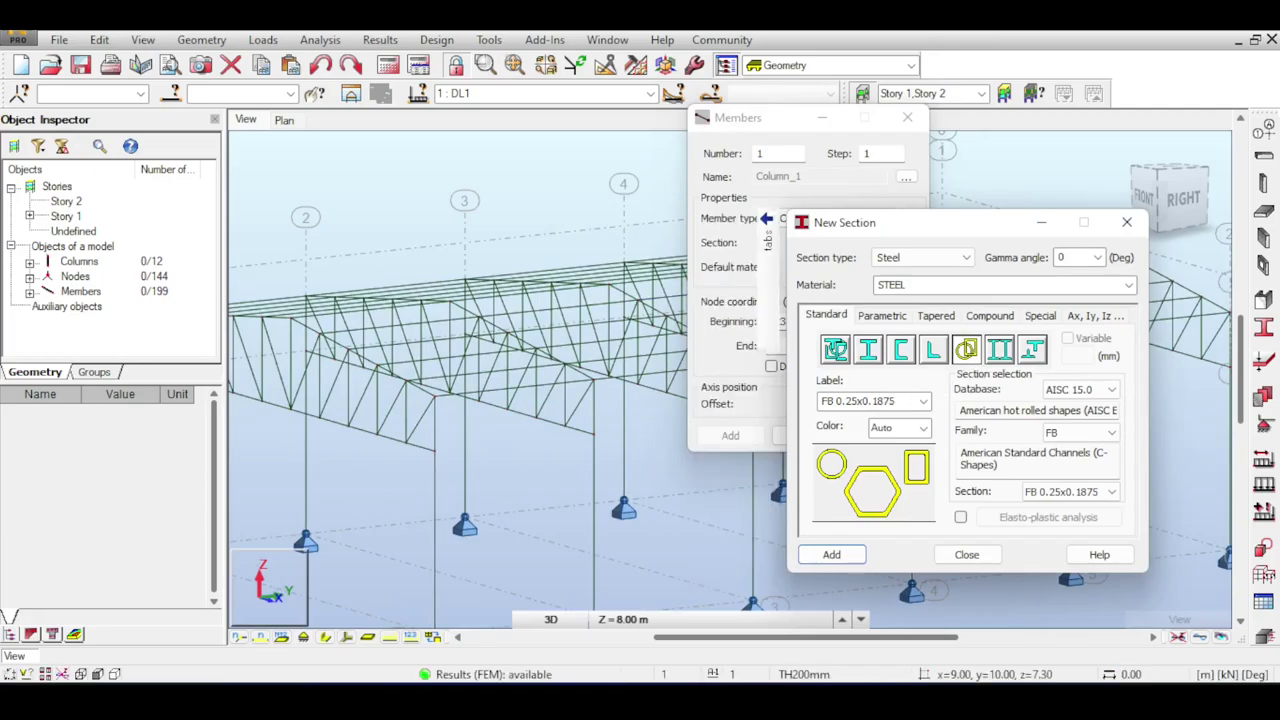
pyautogui.scroll(-7, 1102, 436)
pyautogui.scroll(6, 1102, 436)
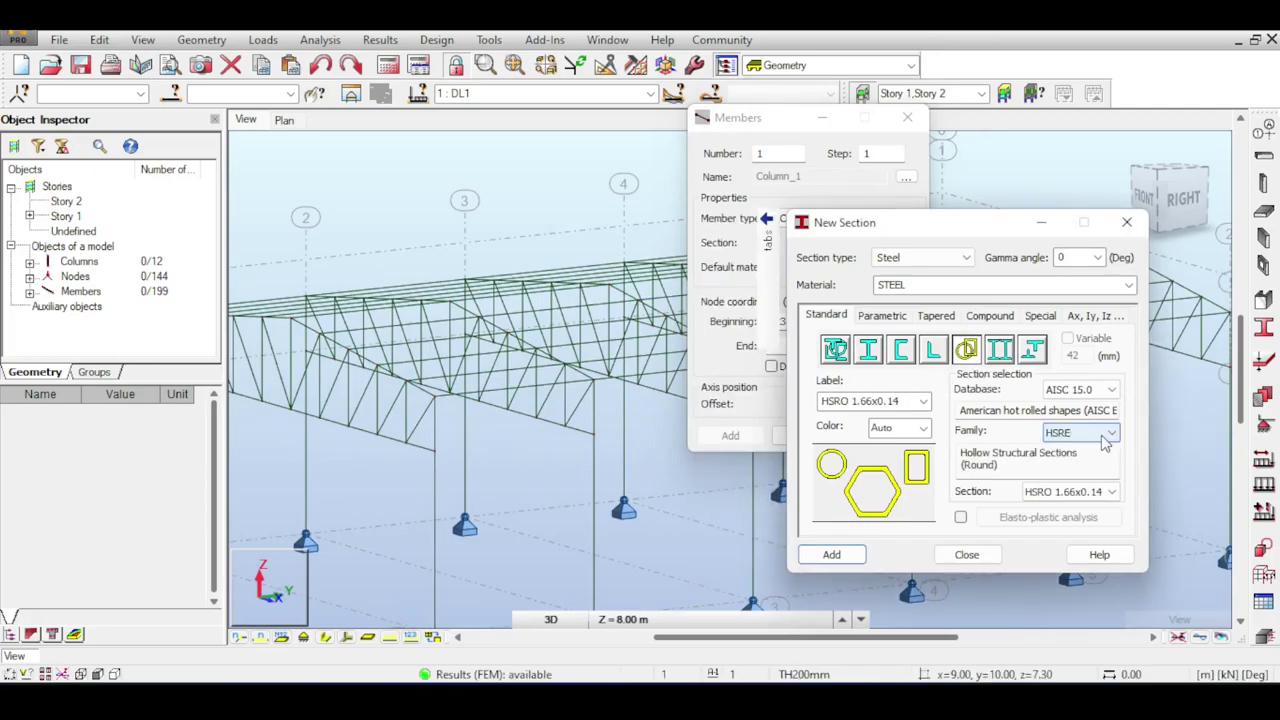
pyautogui.scroll(-1, 1102, 436)
pyautogui.scroll(-3, 1105, 445)
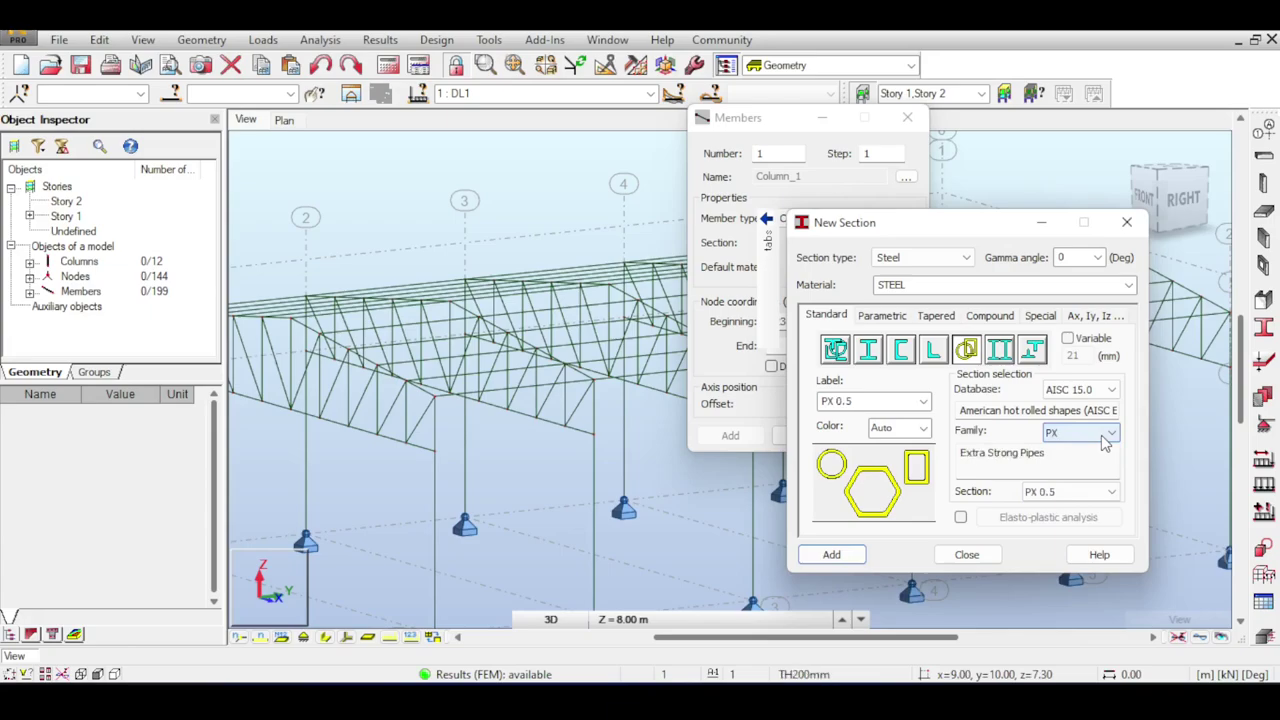
pyautogui.scroll(-1, 1105, 445)
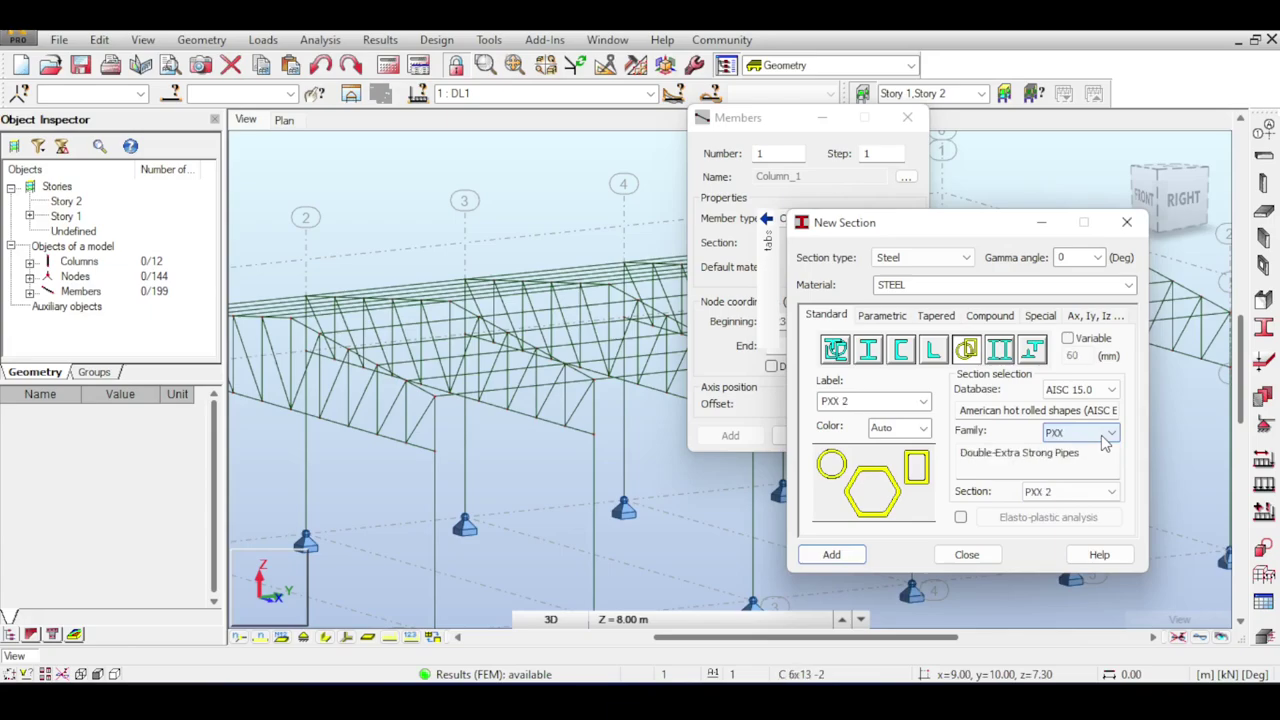
pyautogui.scroll(-2, 1105, 445)
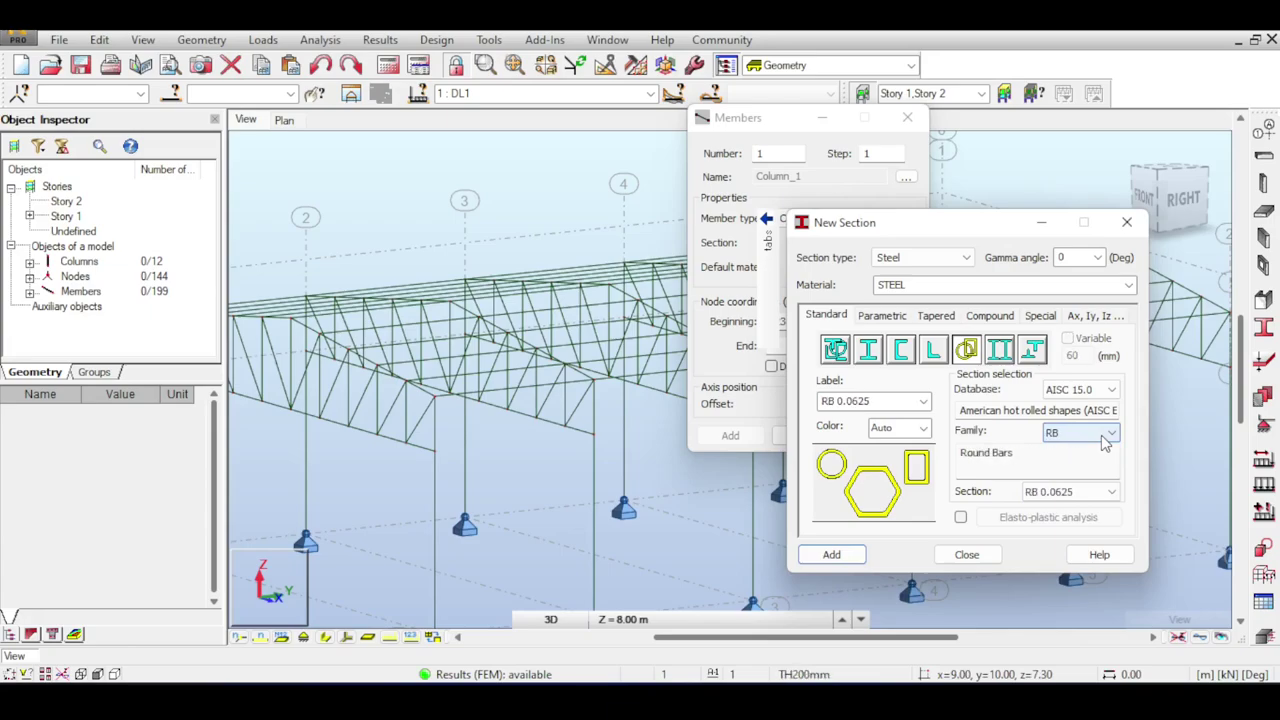
pyautogui.scroll(-1, 1105, 445)
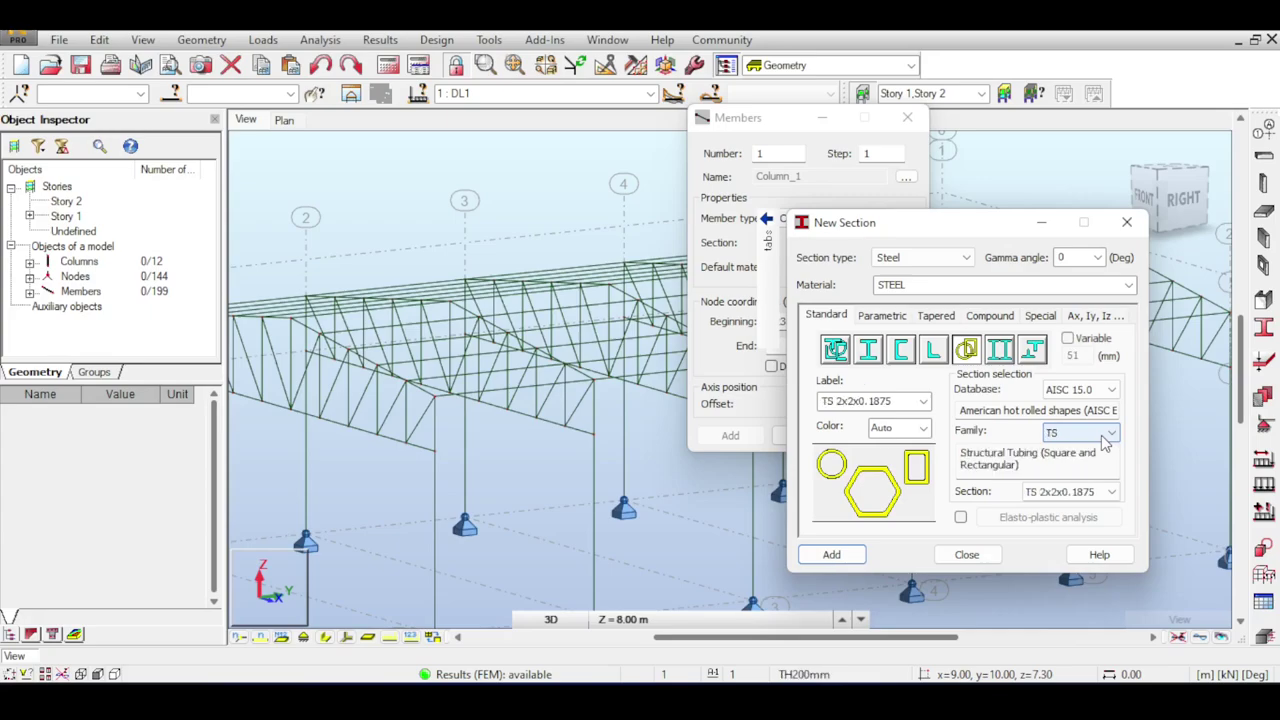
pyautogui.scroll(1, 1105, 445)
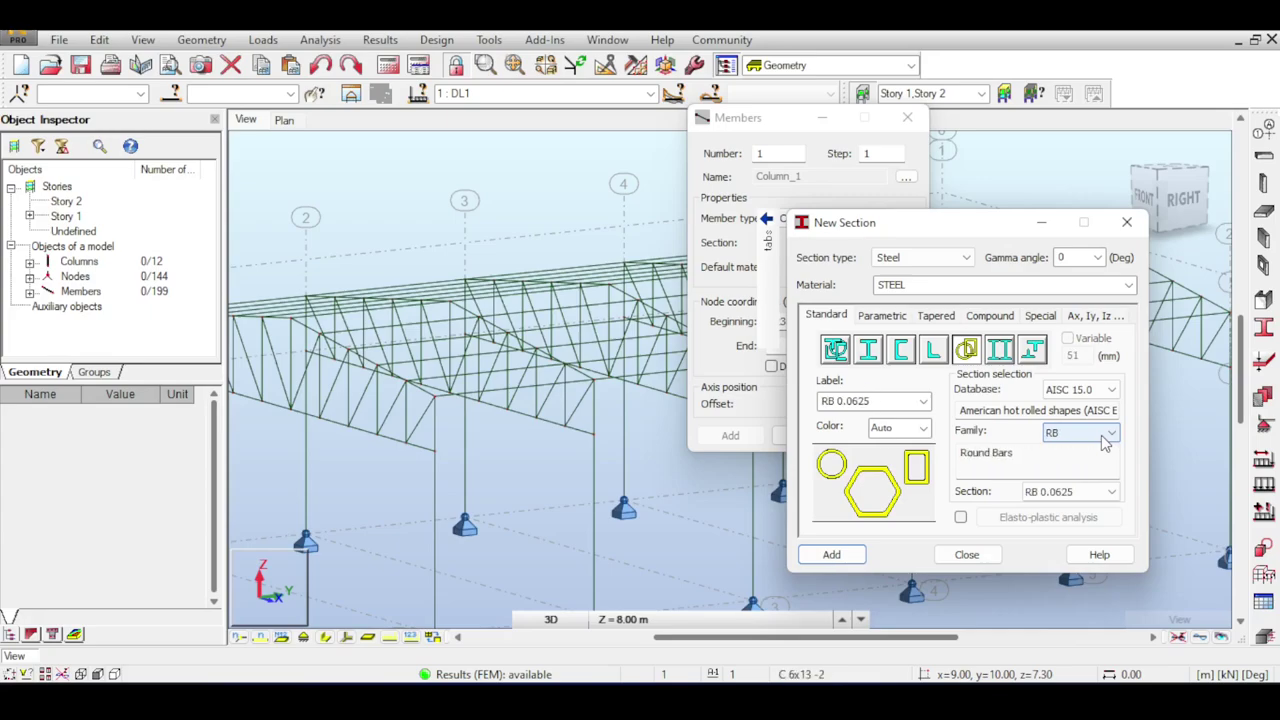
# Select the RB 1.5 round bar size, add it to the available sections and close the section definition.
pyautogui.click(1064, 494)
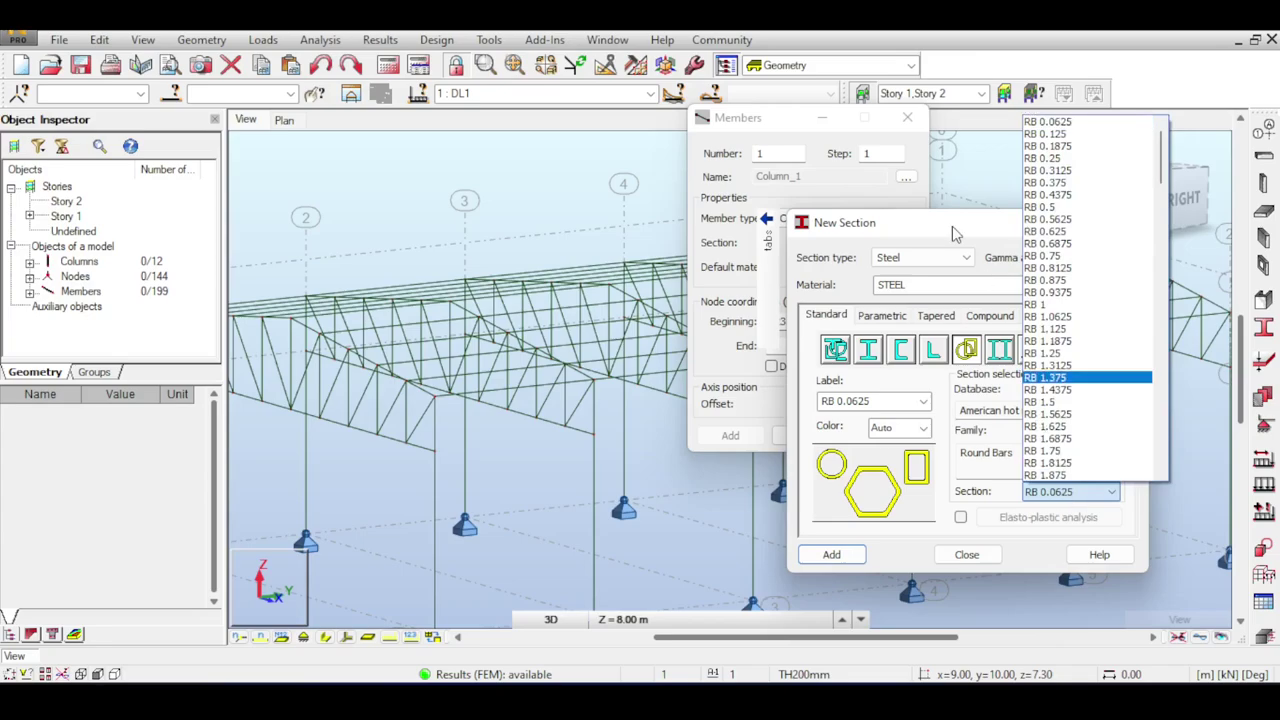
pyautogui.click(1035, 304)
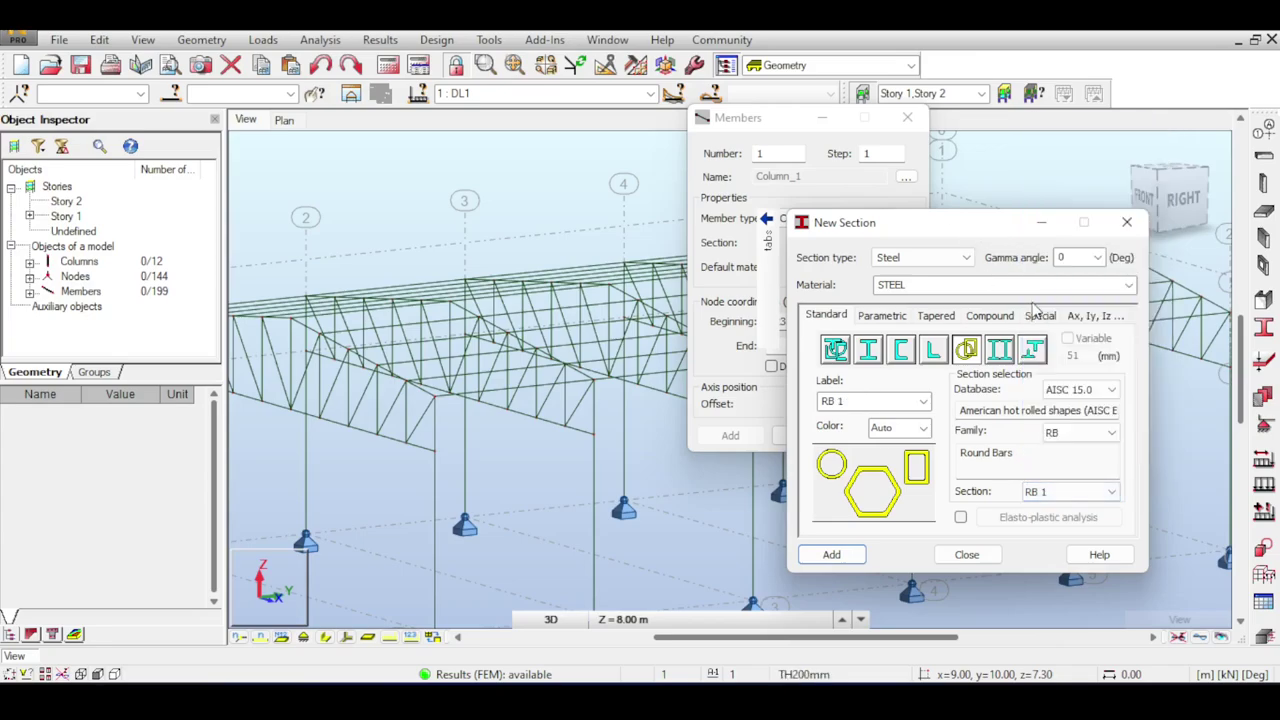
pyautogui.click(1085, 495)
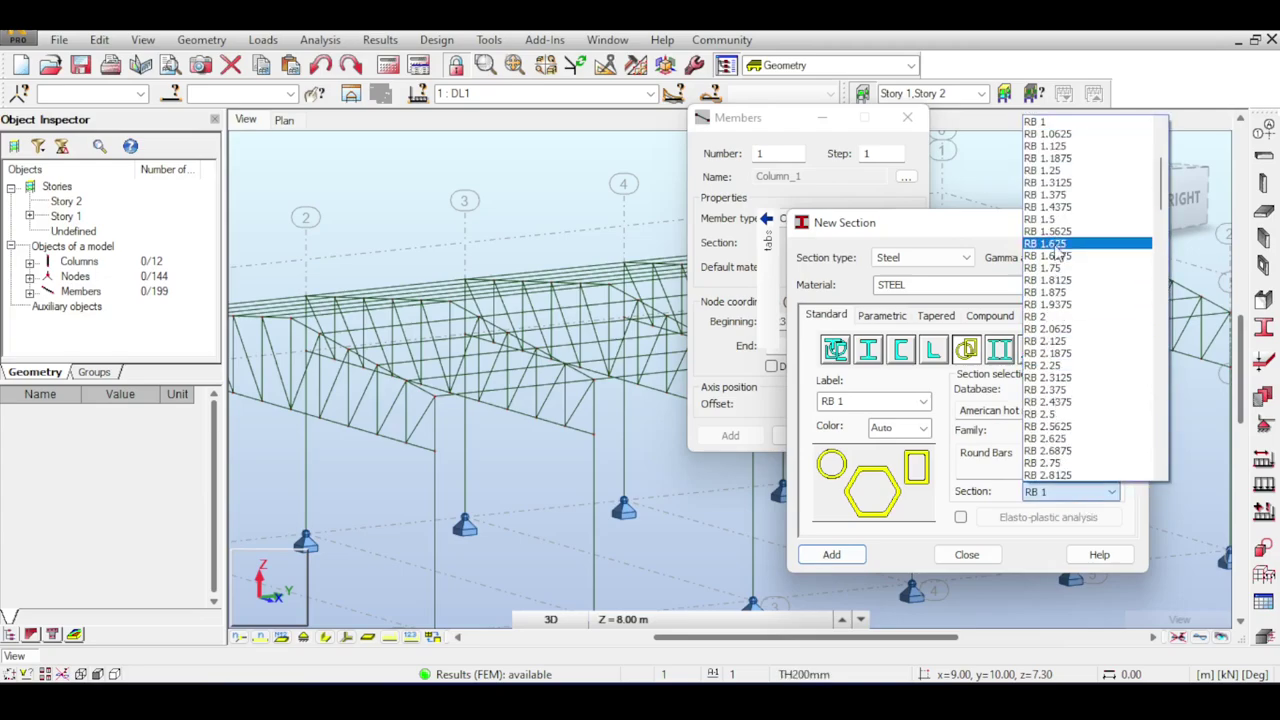
pyautogui.click(1045, 219)
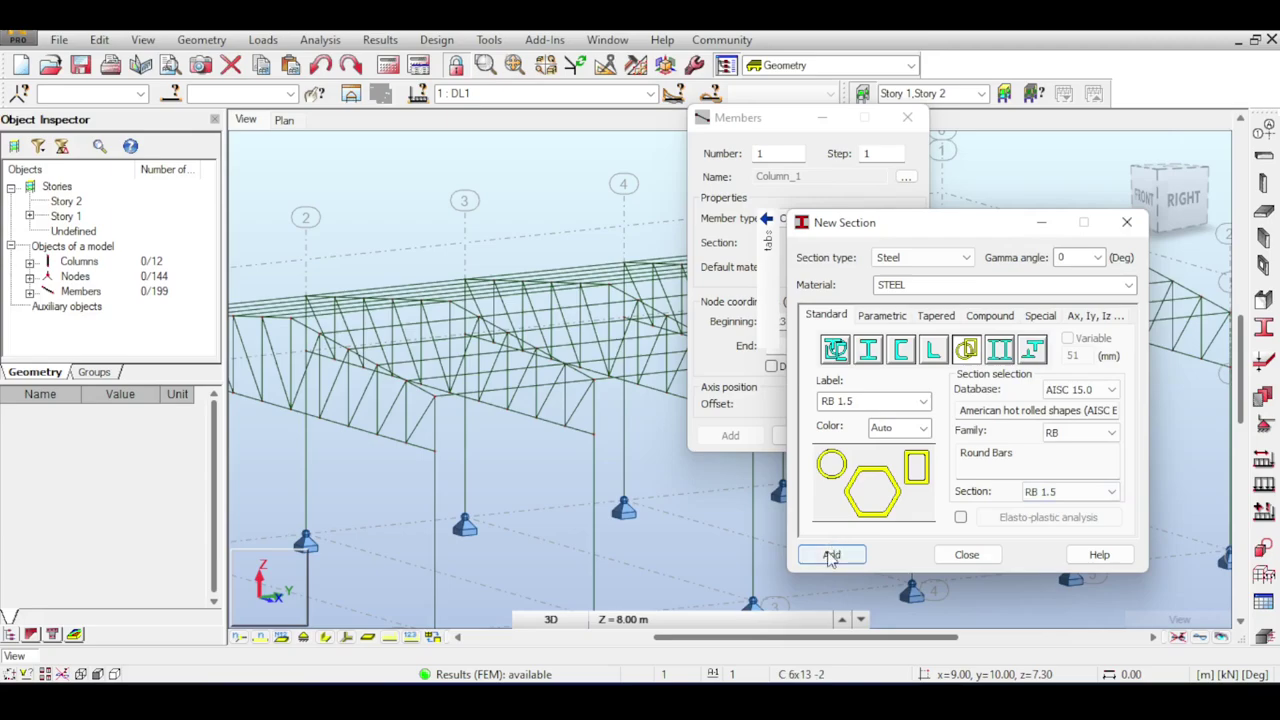
pyautogui.click(962, 555)
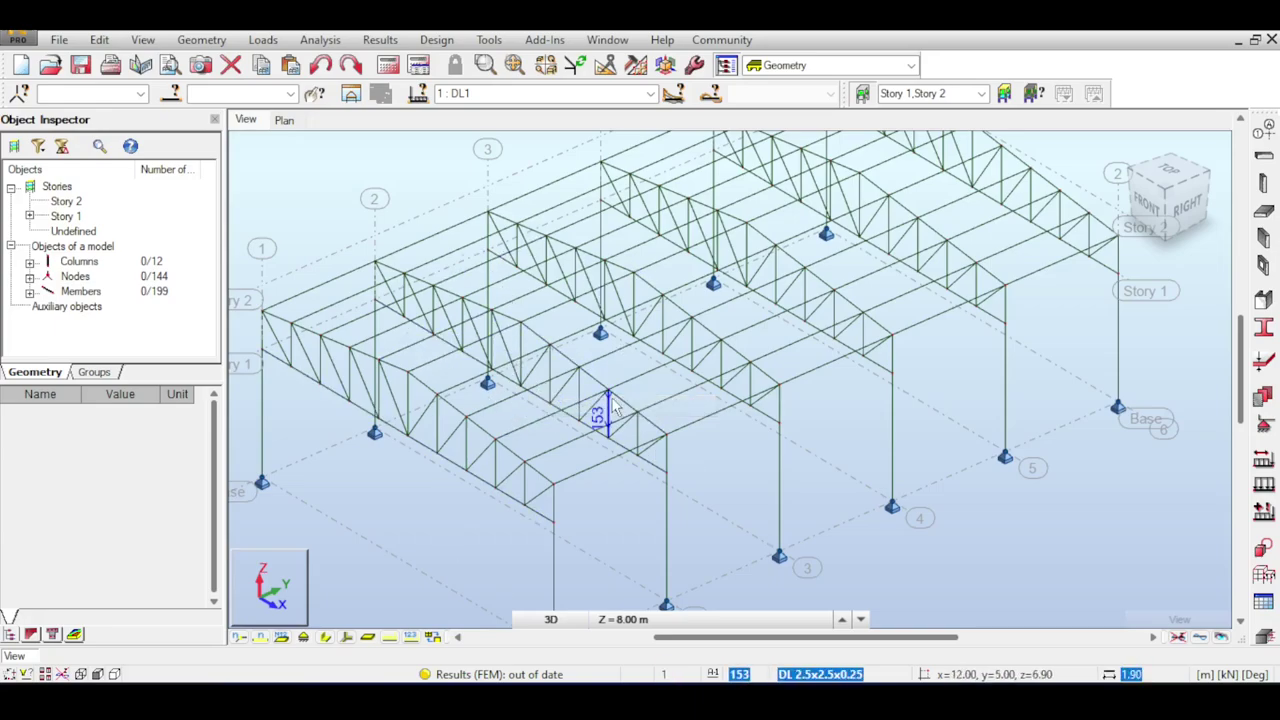
# Add an RB 1.5 roof brace from the front truss's right eave node to the second truss's ridge node.
pyautogui.click(201, 40)
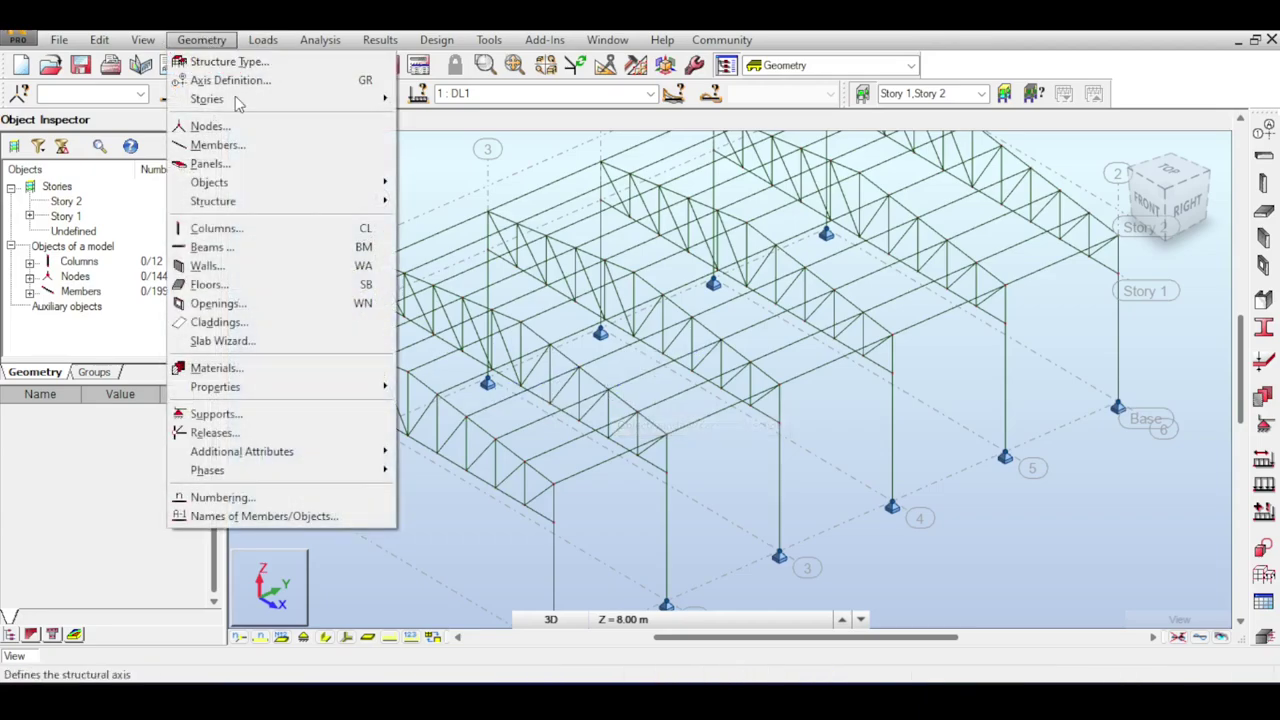
pyautogui.click(272, 146)
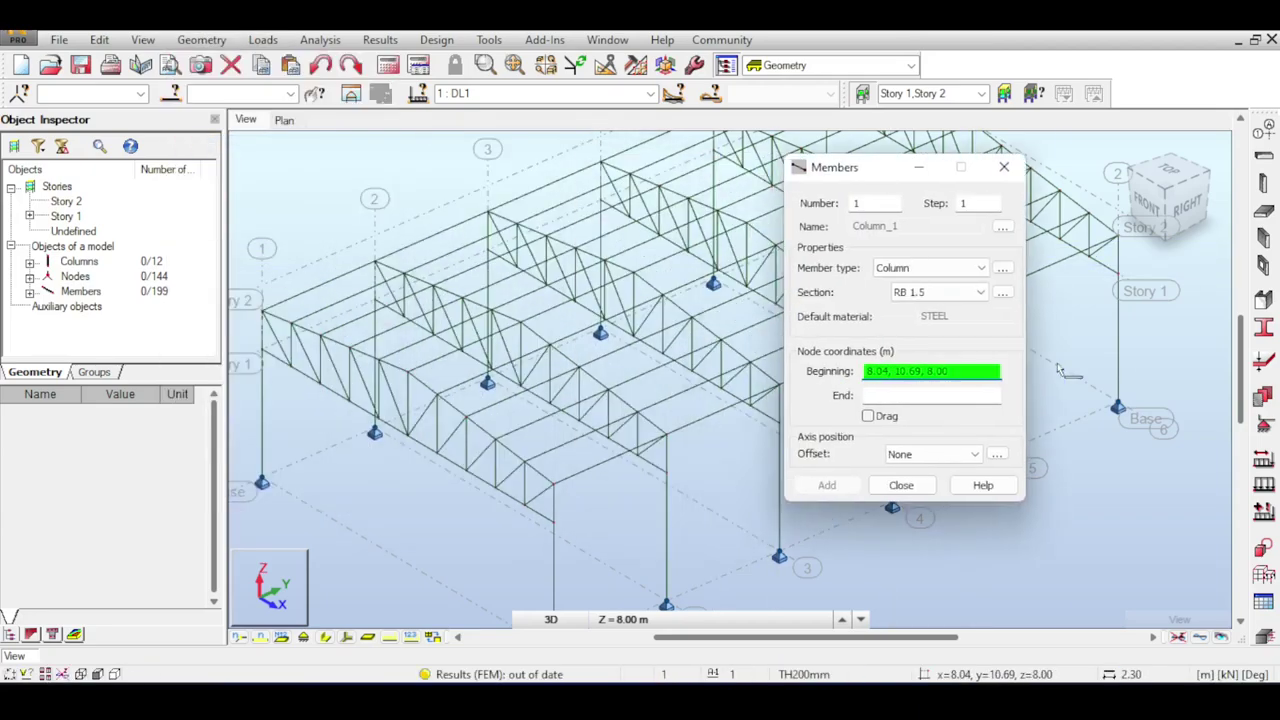
pyautogui.moveTo(855, 172); pyautogui.dragTo(914, 165)
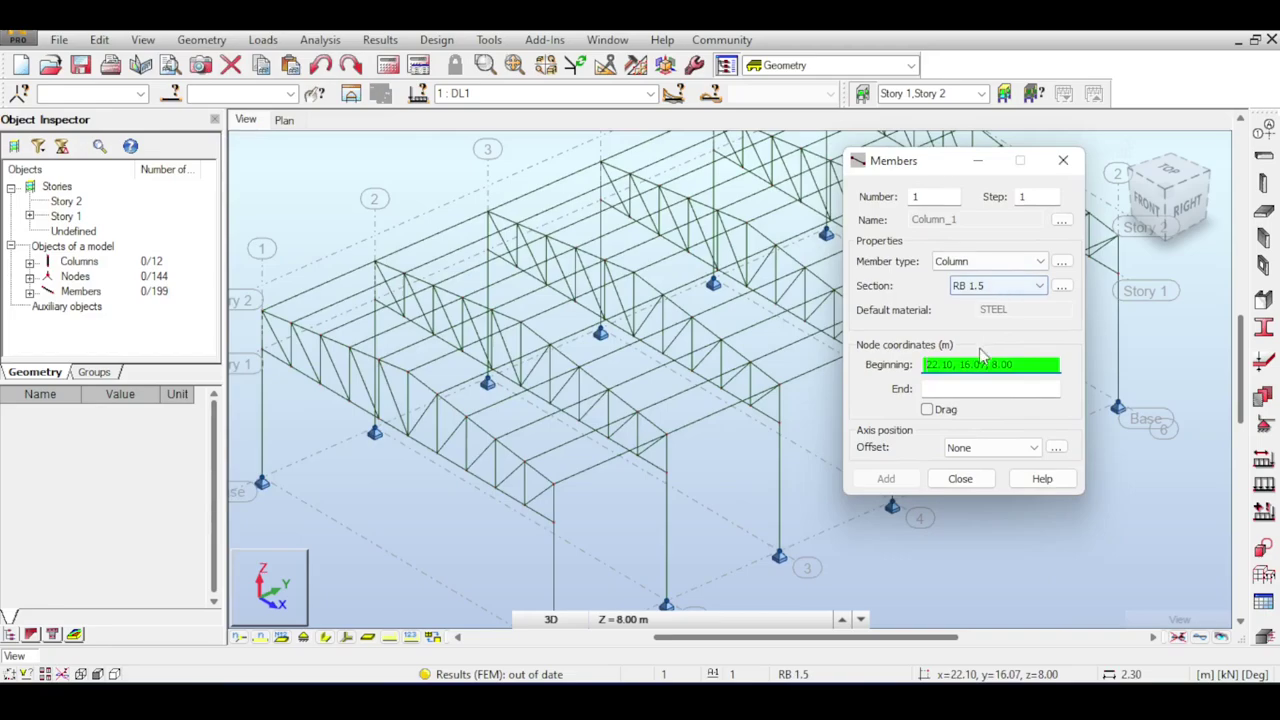
pyautogui.click(553, 483)
pyautogui.click(520, 325)
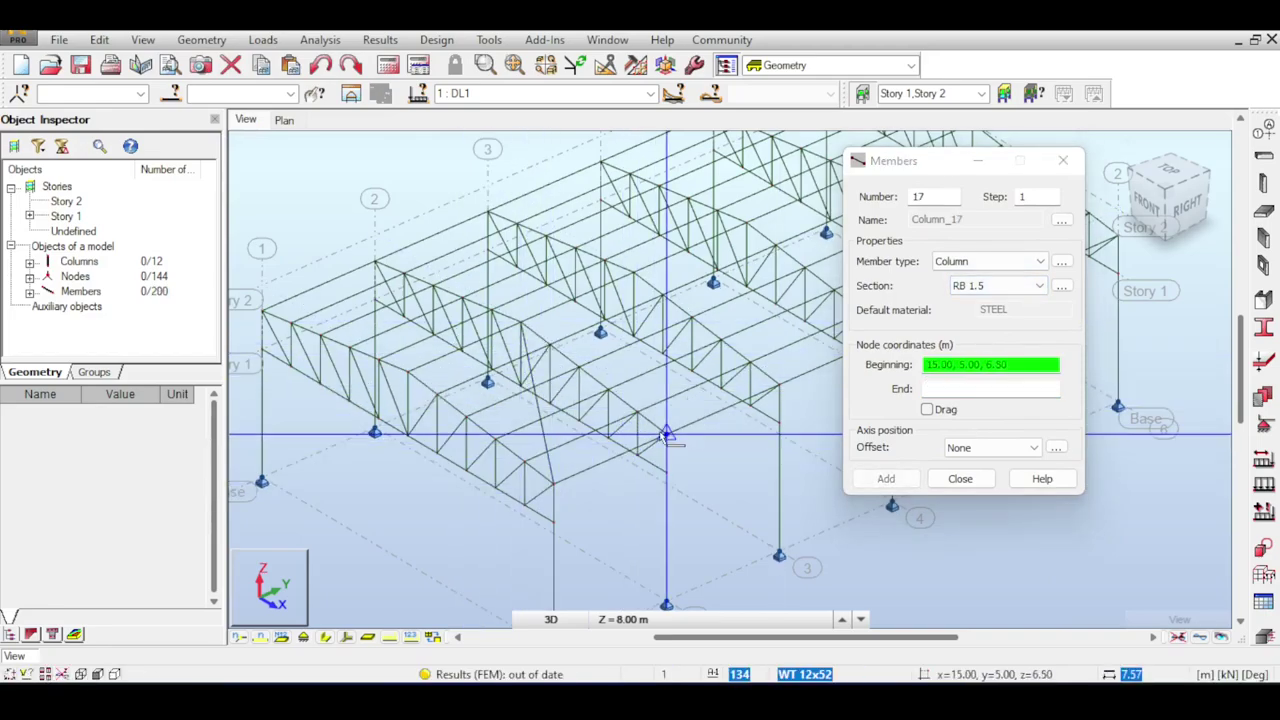
# Try to add the crossing RB 1.5 brace from the second truss's eave towards the front truss's ridge, and undo it.
pyautogui.click(665, 433)
pyautogui.click(413, 371)
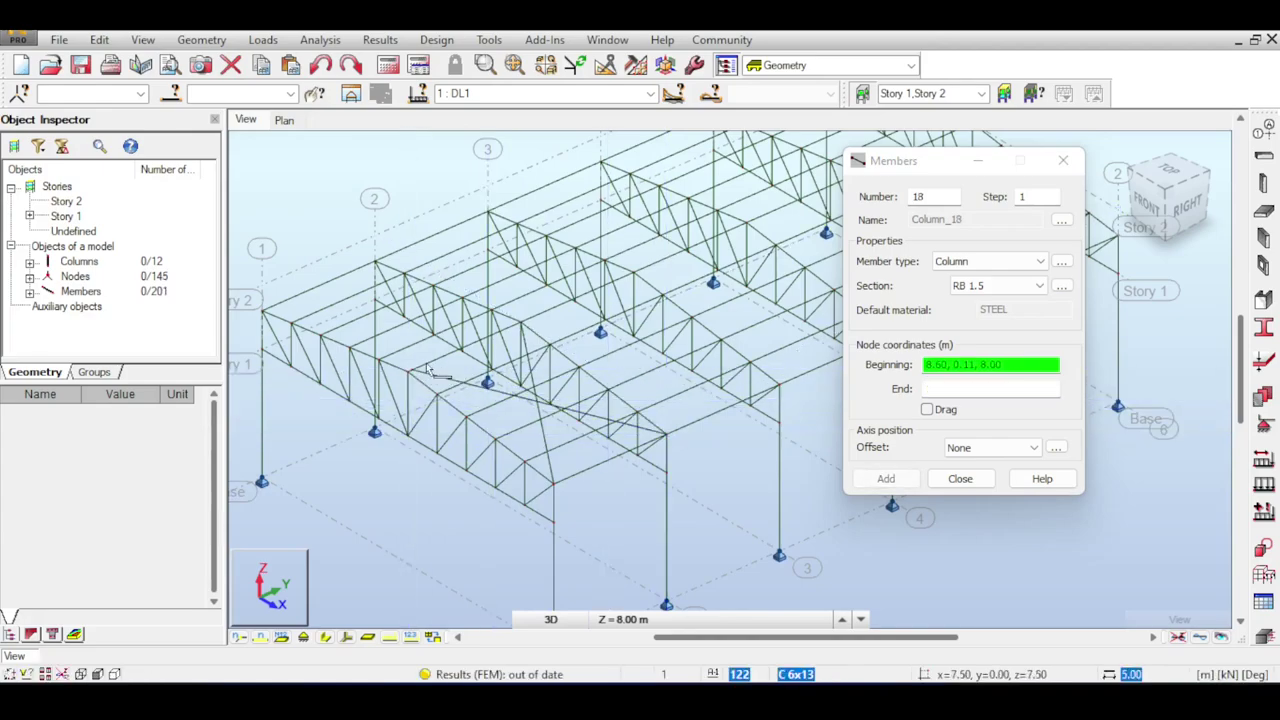
pyautogui.scroll(5, 410, 385)
pyautogui.scroll(1, 414, 382)
pyautogui.scroll(-4, 408, 382)
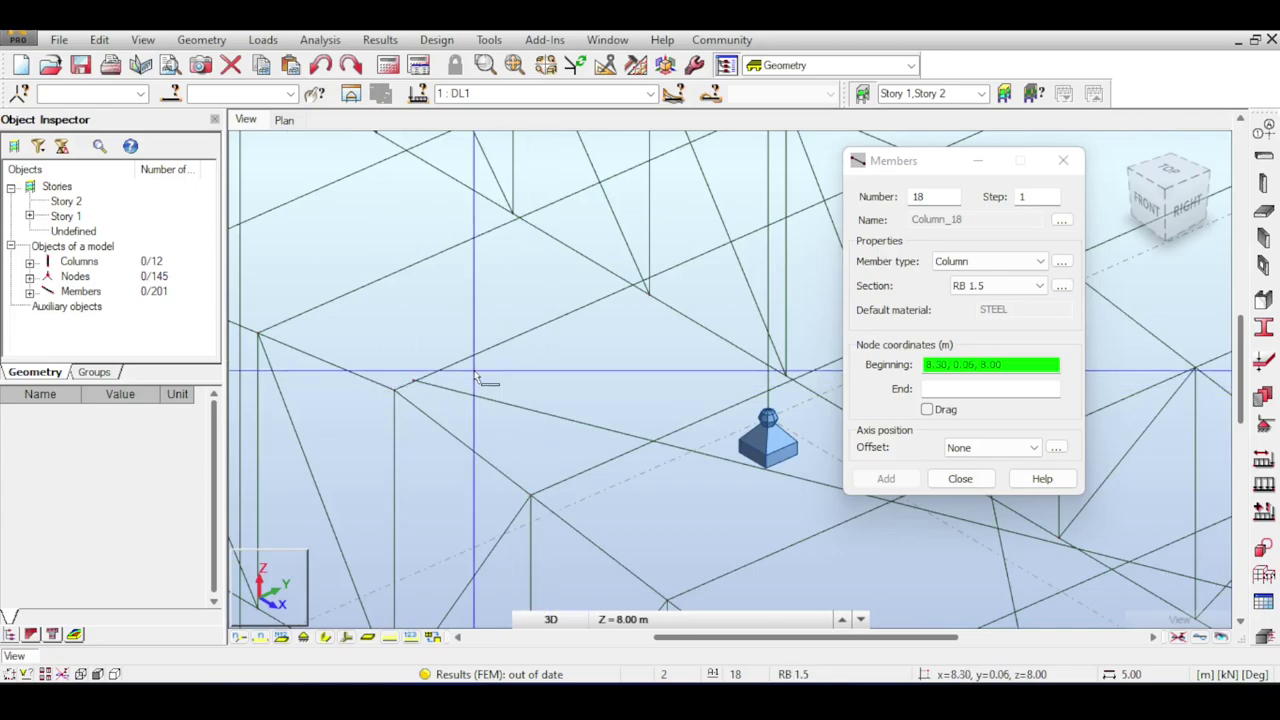
pyautogui.hotkey('ctrl', 'z')
pyautogui.scroll(-3, 474, 369)
pyautogui.scroll(-3, 533, 370)
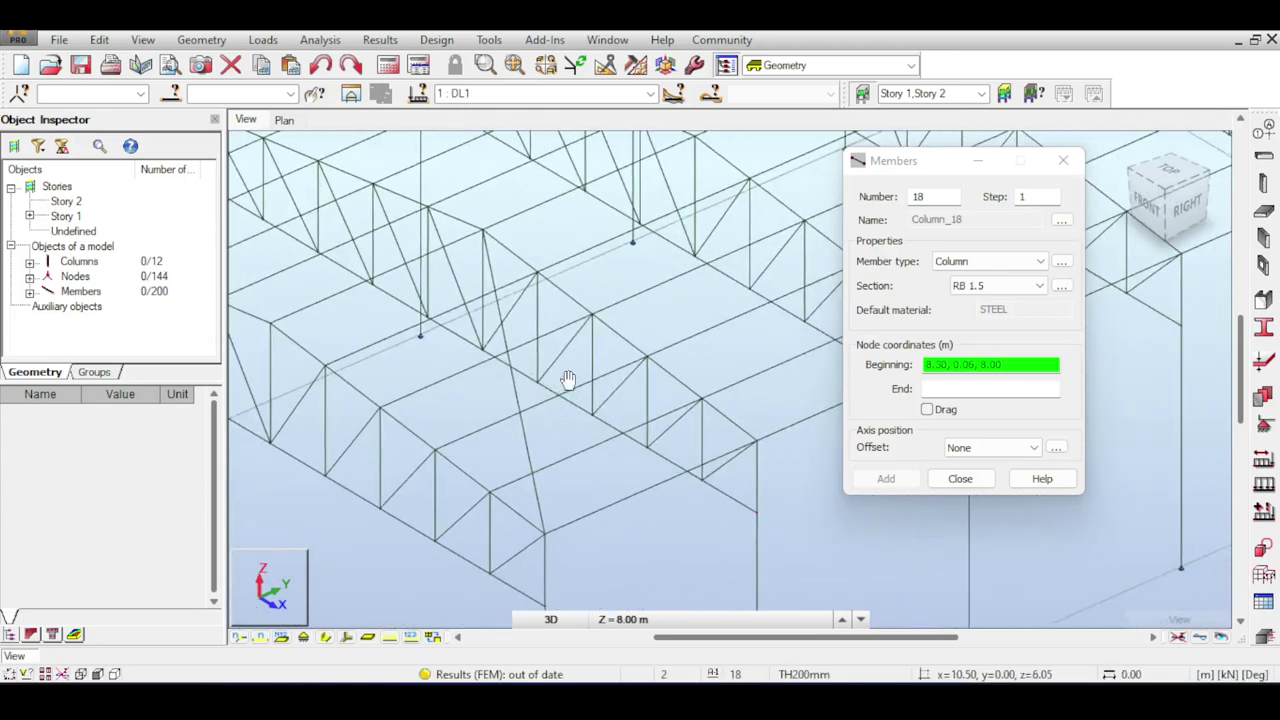
# Add the crossing RB 1.5 brace from the second truss's eave node at 15.00, 5.00, 6.50 to the front truss's ridge node.
pyautogui.click(757, 442)
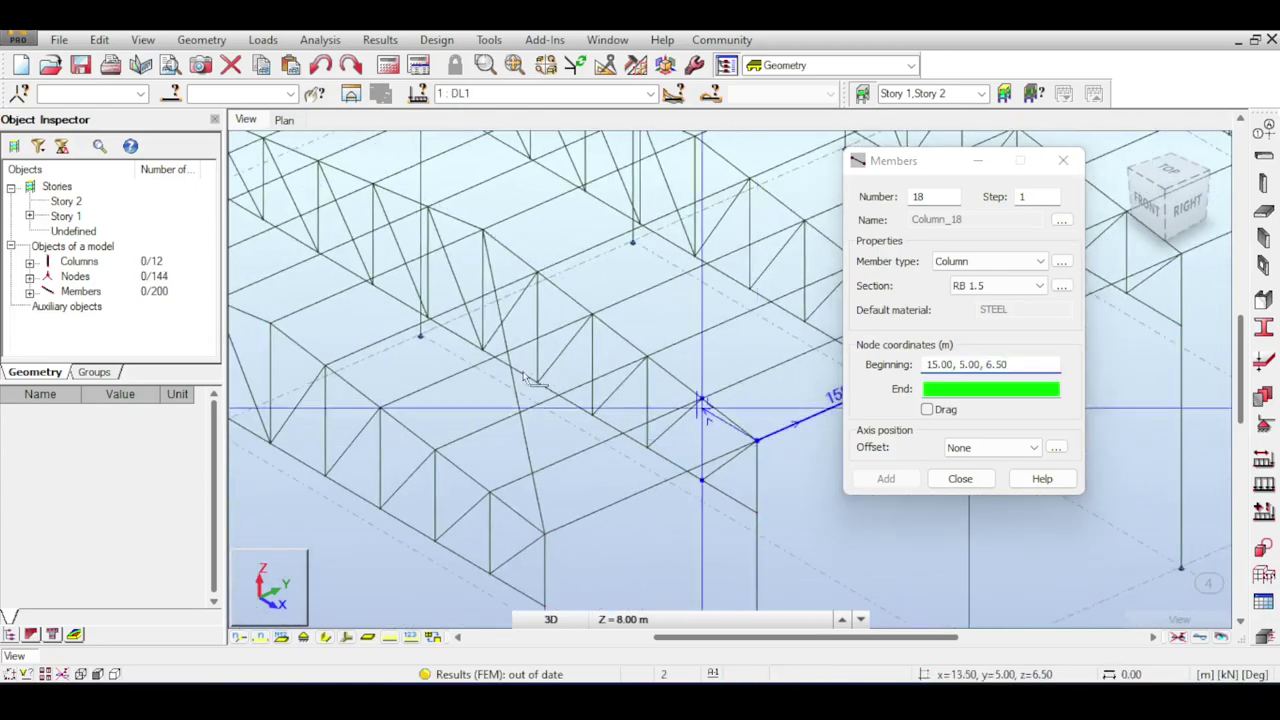
pyautogui.scroll(3, 586, 363)
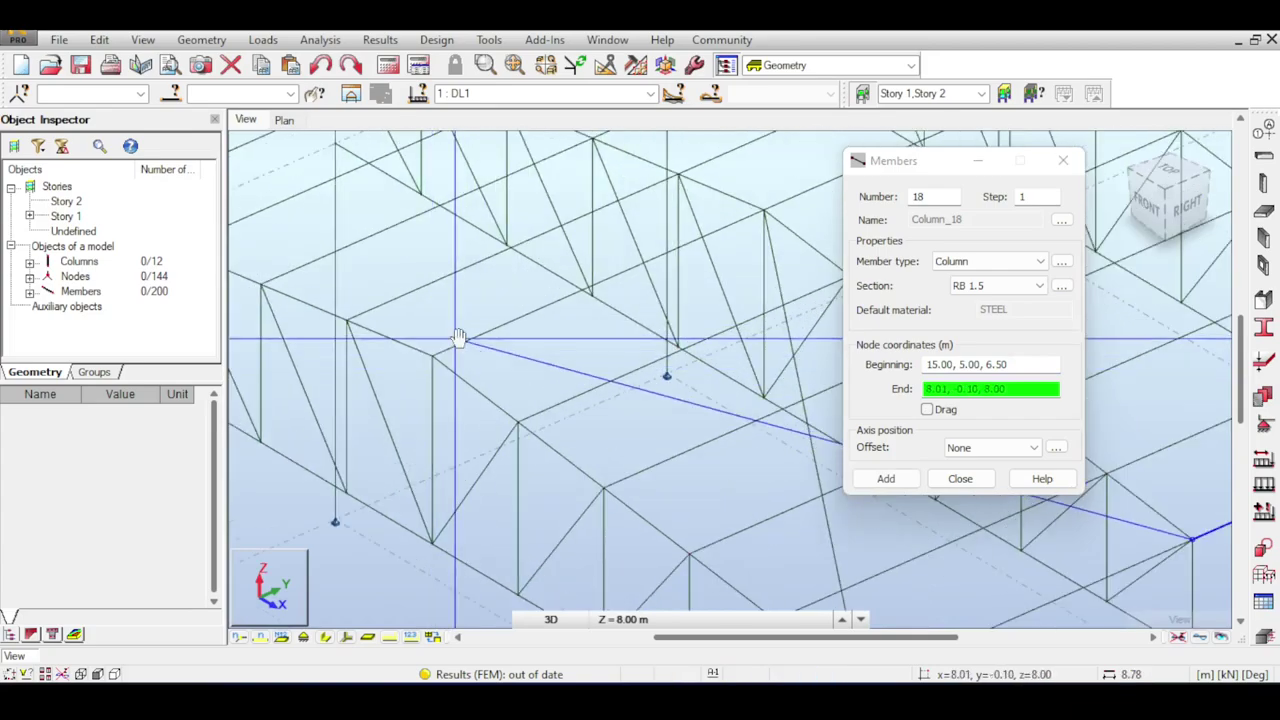
pyautogui.moveTo(454, 338); pyautogui.dragTo(506, 287, button='middle')
pyautogui.scroll(-1, 506, 287)
pyautogui.click(490, 303)
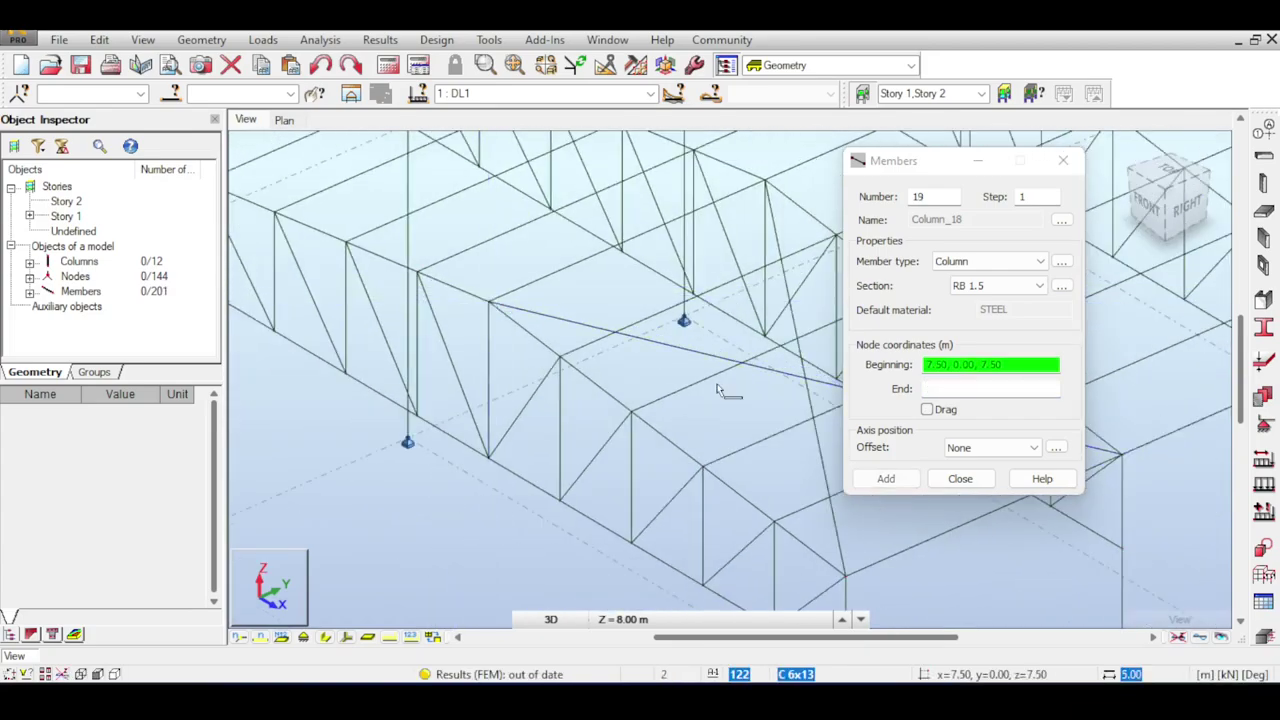
pyautogui.press('Escape')
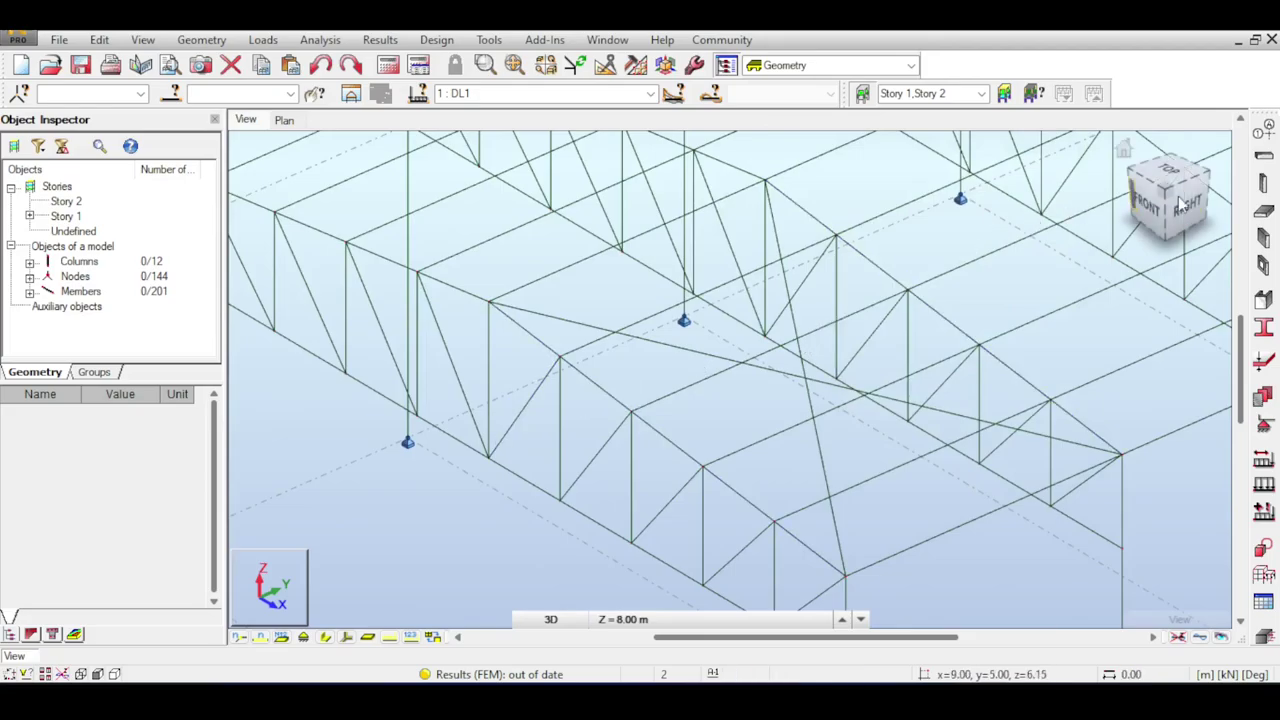
# Display the section shapes of the members and examine the crossed roof braces between the first two trusses.
pyautogui.moveTo(1188, 208); pyautogui.dragTo(1150, 188)
pyautogui.scroll(-2, 914, 303)
pyautogui.moveTo(914, 303); pyautogui.dragTo(894, 420, button='middle')
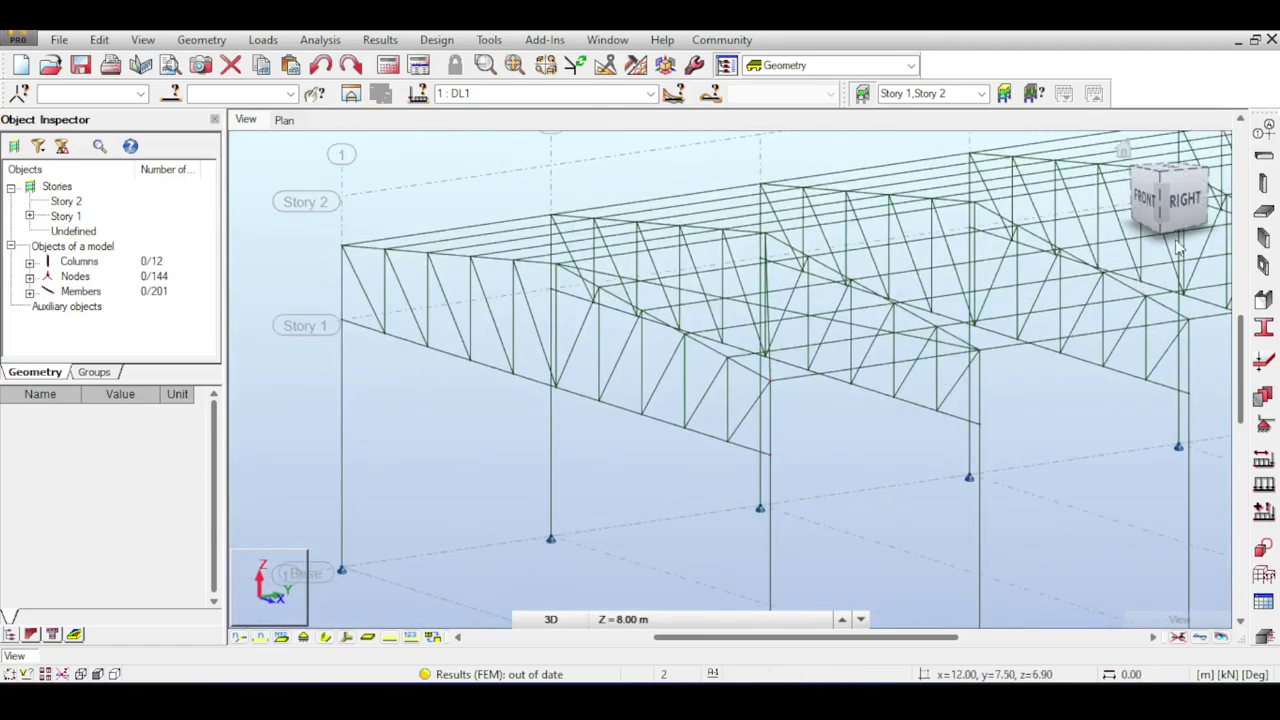
pyautogui.moveTo(1172, 208); pyautogui.dragTo(1192, 228)
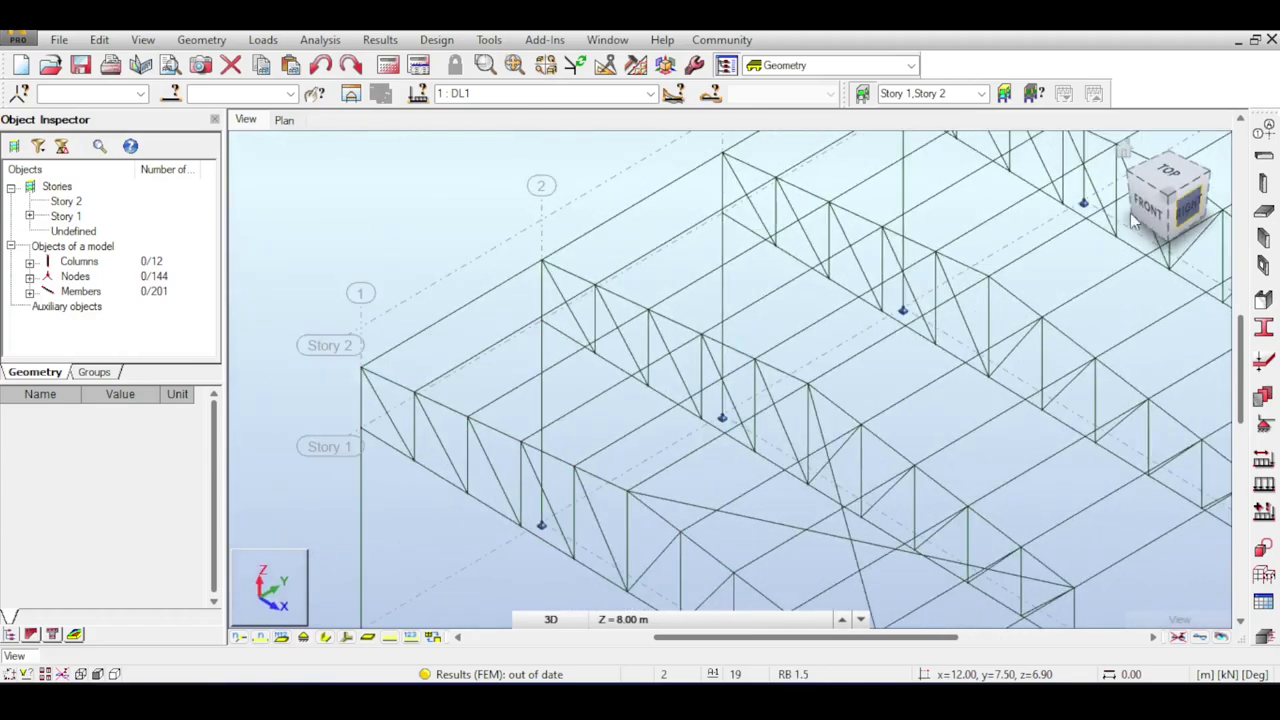
pyautogui.click(325, 640)
pyautogui.scroll(8, 840, 321)
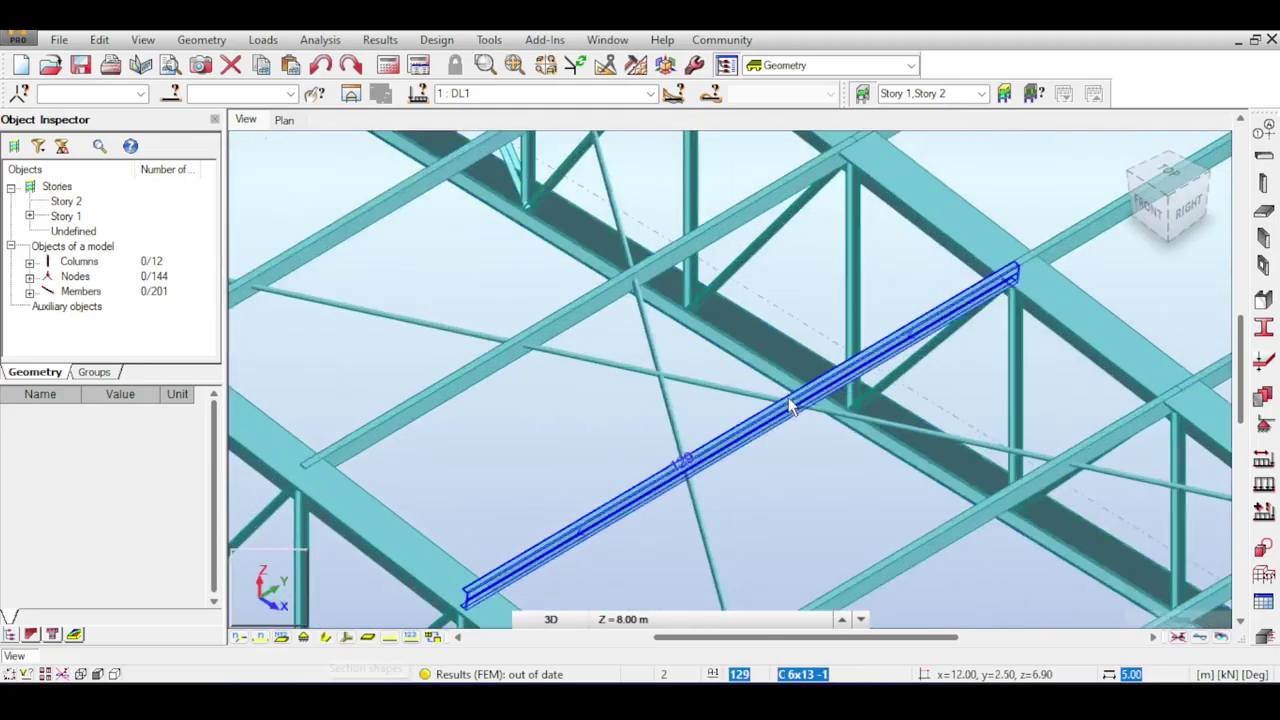
pyautogui.scroll(-2, 925, 275)
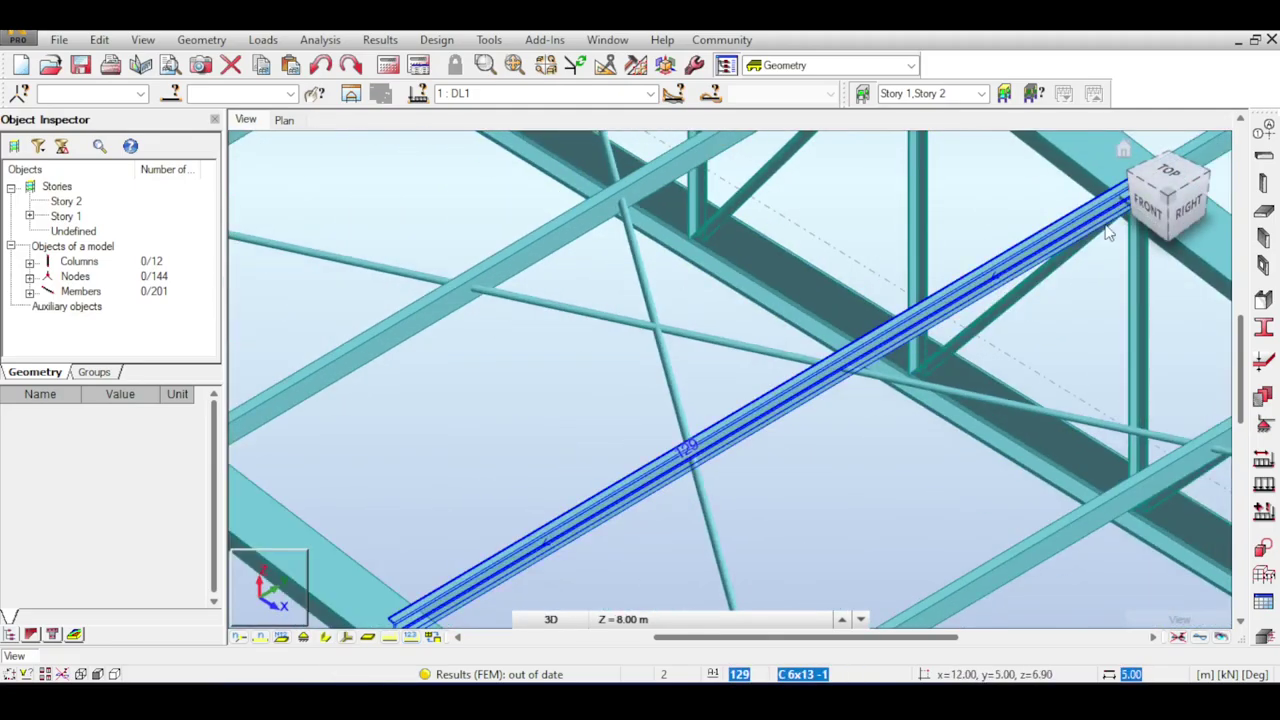
pyautogui.moveTo(1168, 195); pyautogui.dragTo(1166, 166)
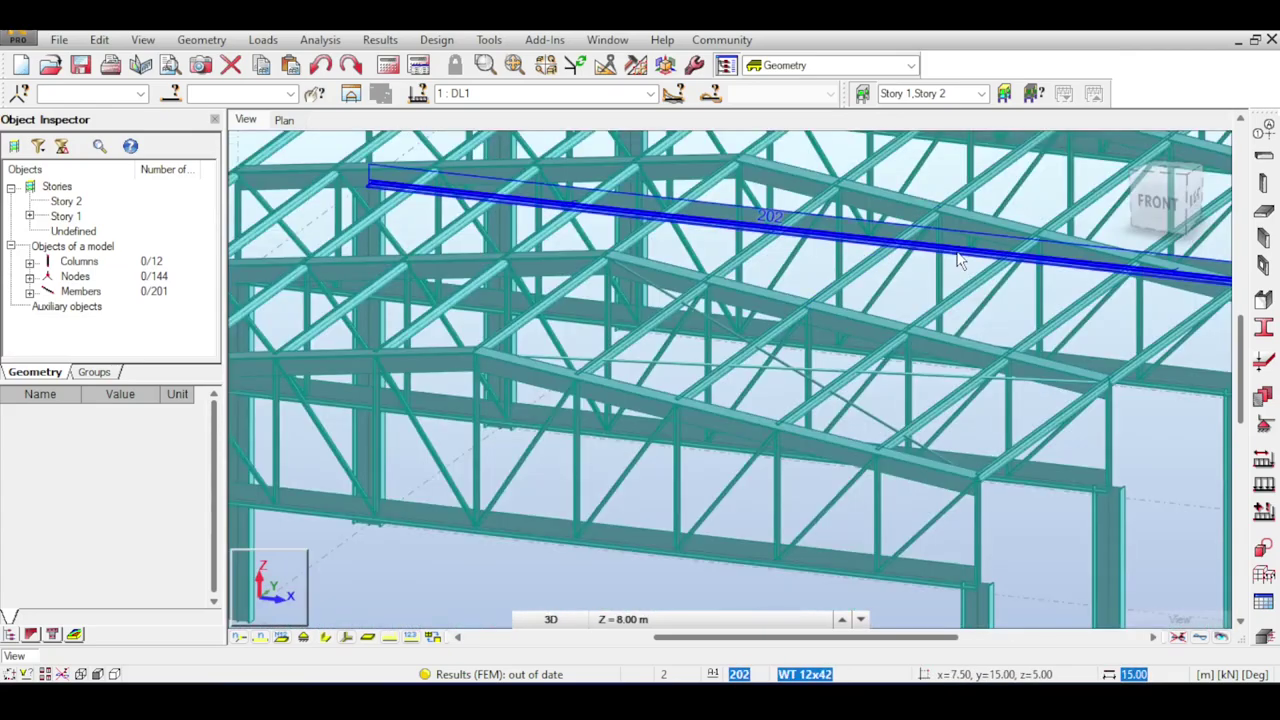
# Examine the roof bracing of the whole building from the back-left corner and from its left side.
pyautogui.scroll(-5, 824, 221)
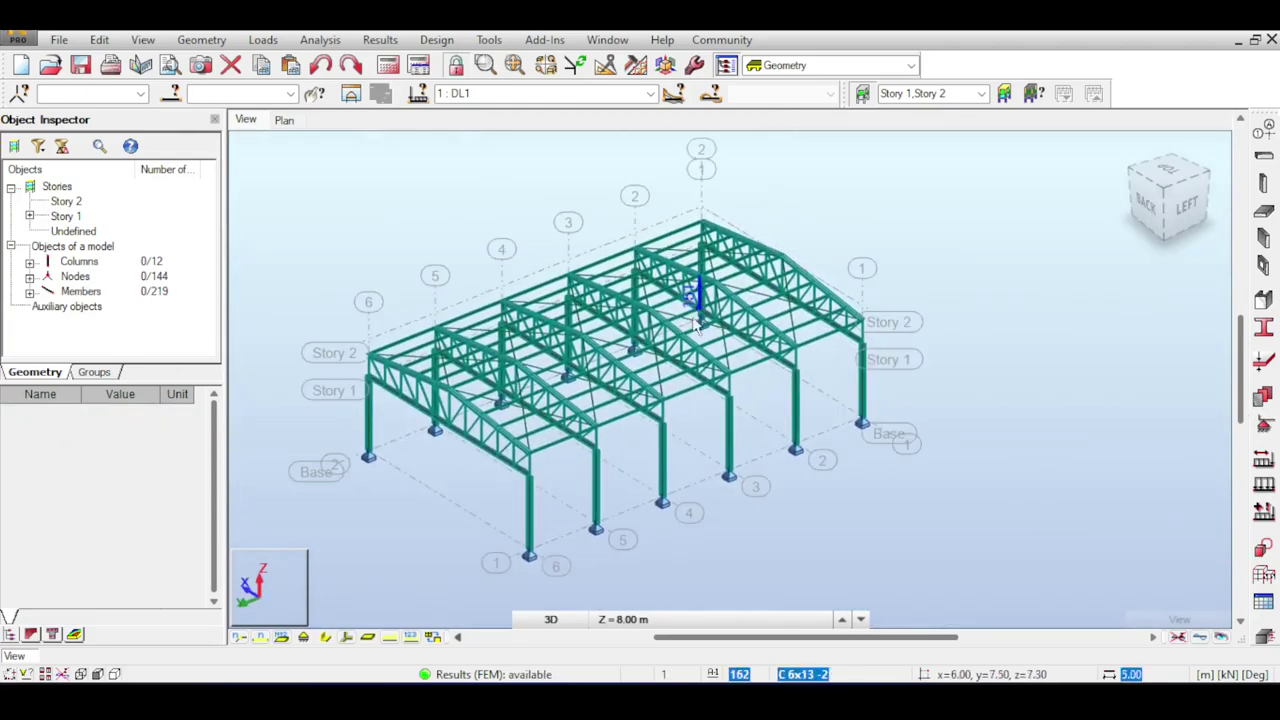
pyautogui.moveTo(700, 312); pyautogui.dragTo(743, 256, button='middle')
pyautogui.scroll(2, 777, 283)
pyautogui.scroll(2, 790, 280)
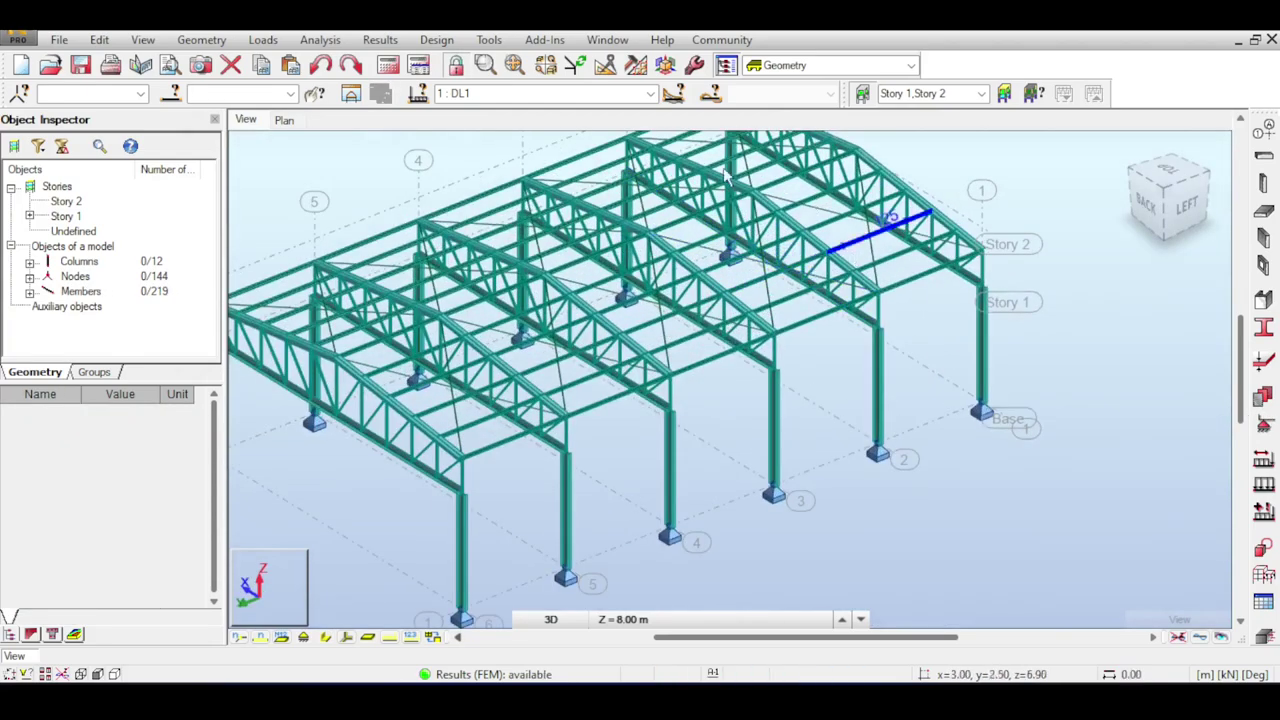
pyautogui.click(1172, 214)
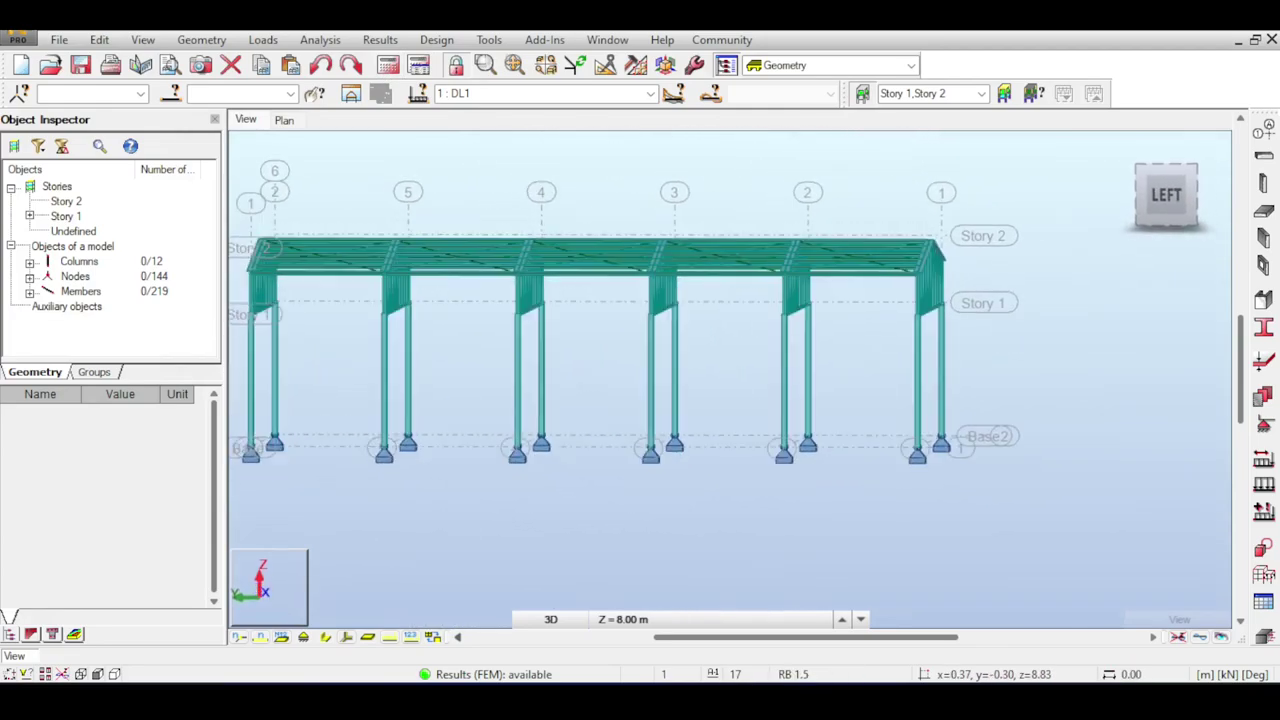
# Recalculate the structure with the roof braces and let the analysis continue despite the instability at node 47.
pyautogui.moveTo(1166, 195); pyautogui.dragTo(801, 283)
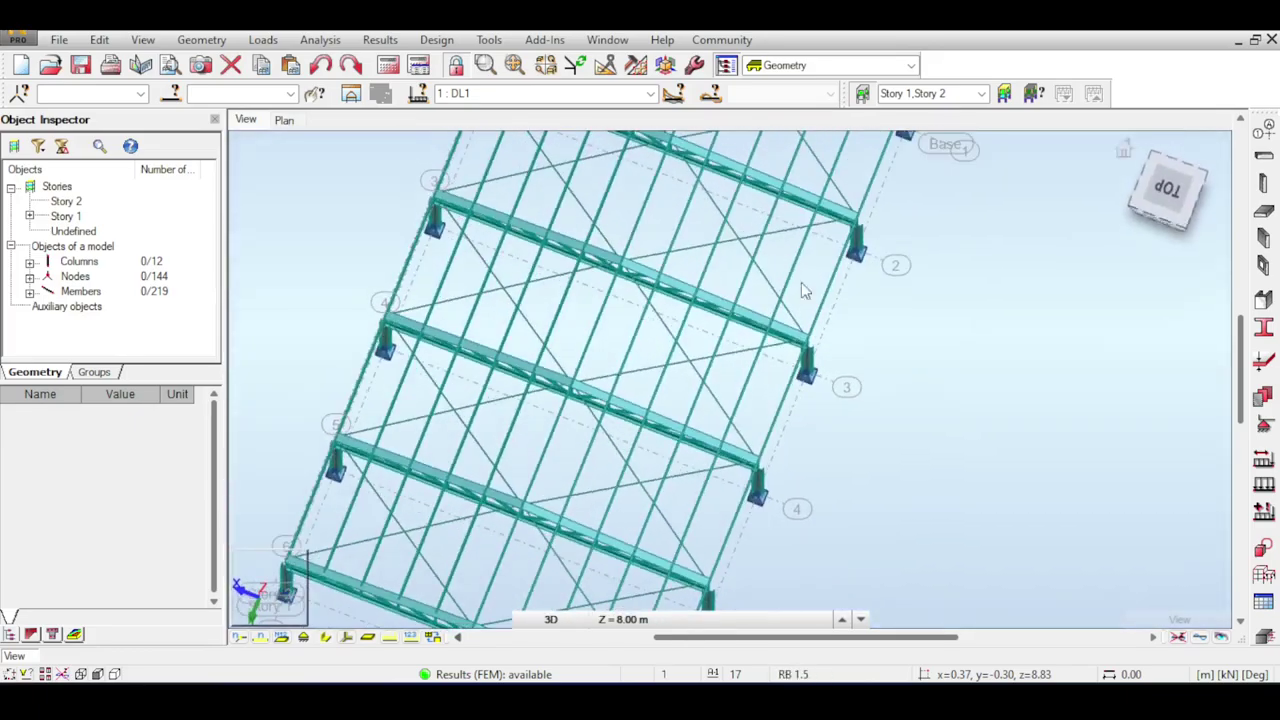
pyautogui.scroll(-2, 540, 386)
pyautogui.moveTo(1168, 205); pyautogui.dragTo(1140, 185)
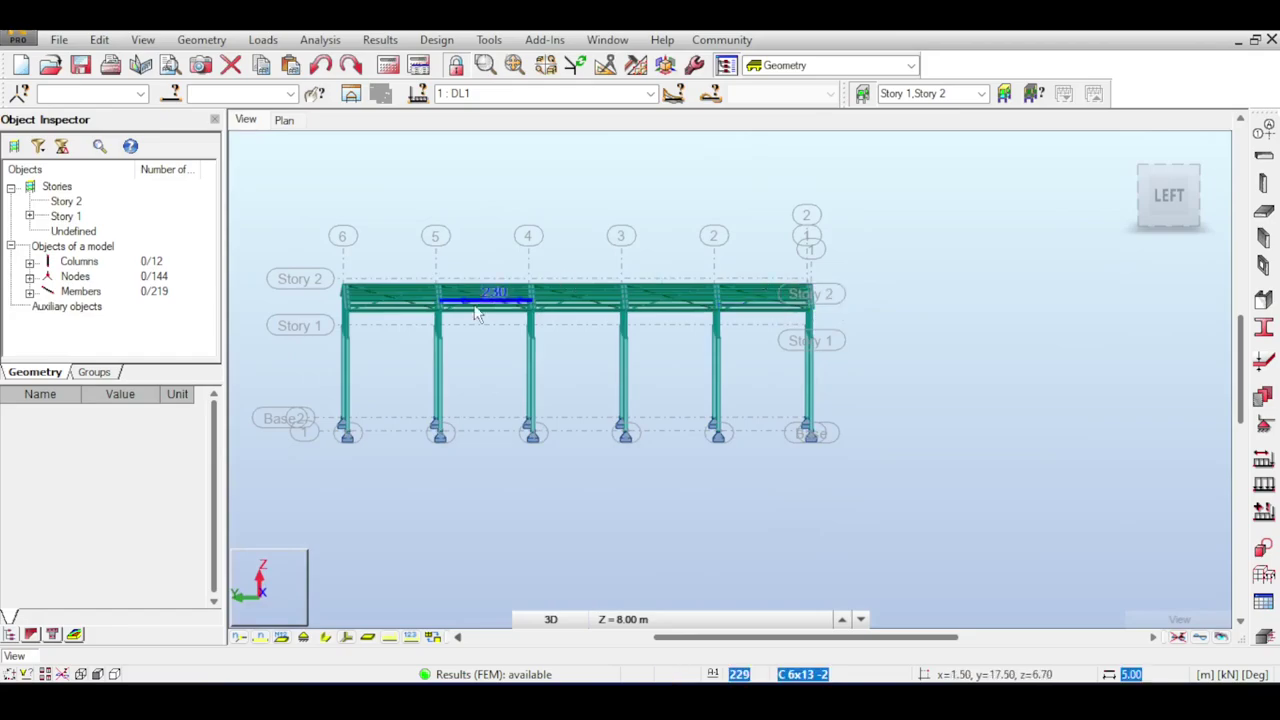
pyautogui.click(1153, 166)
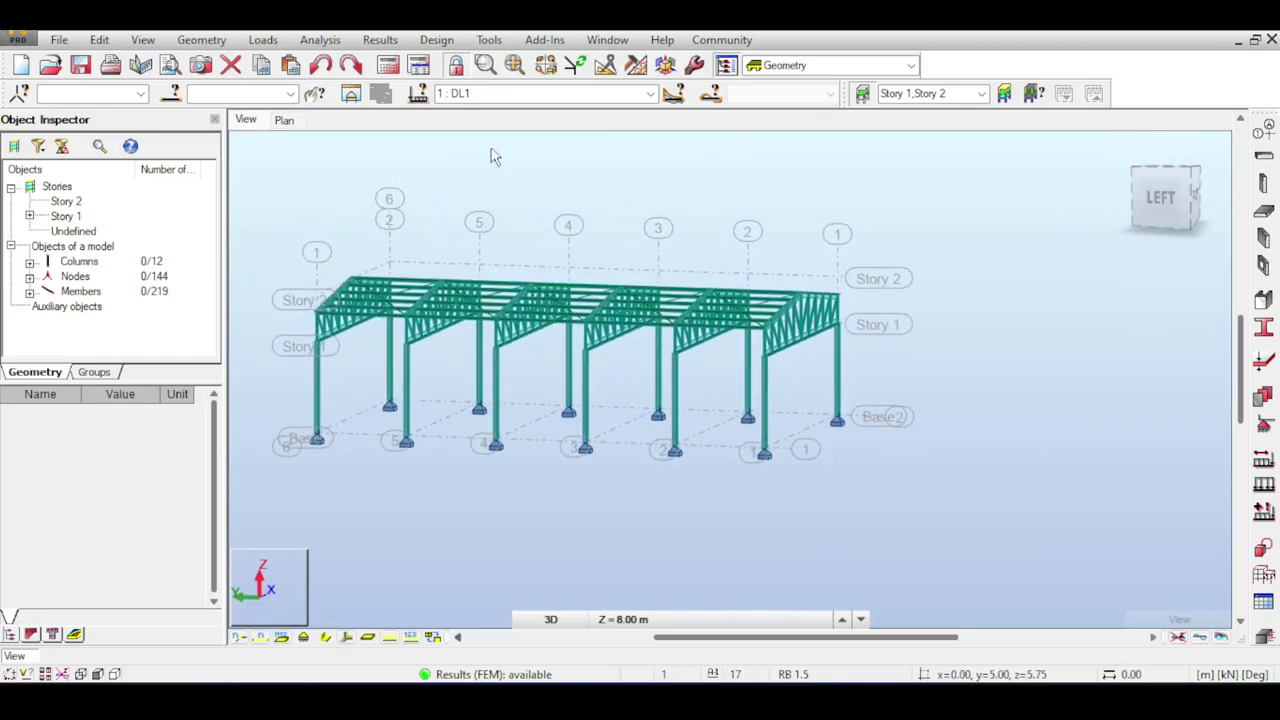
pyautogui.click(389, 68)
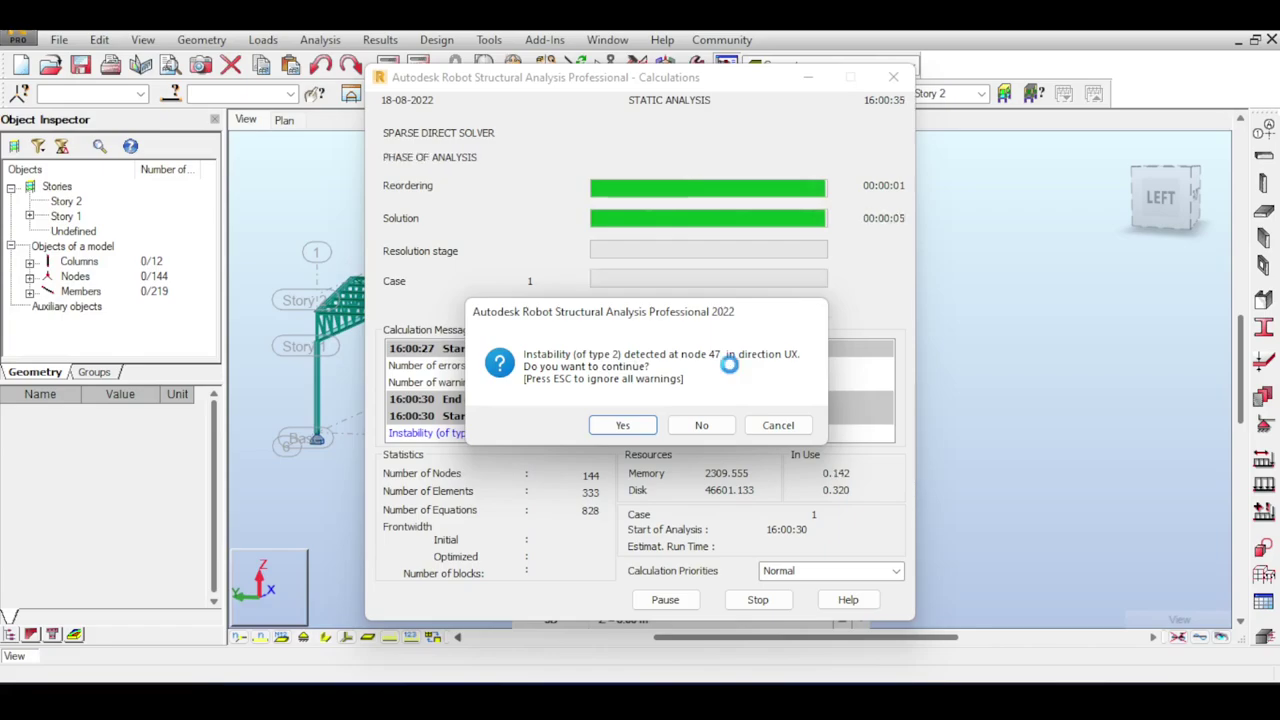
pyautogui.press('Return')
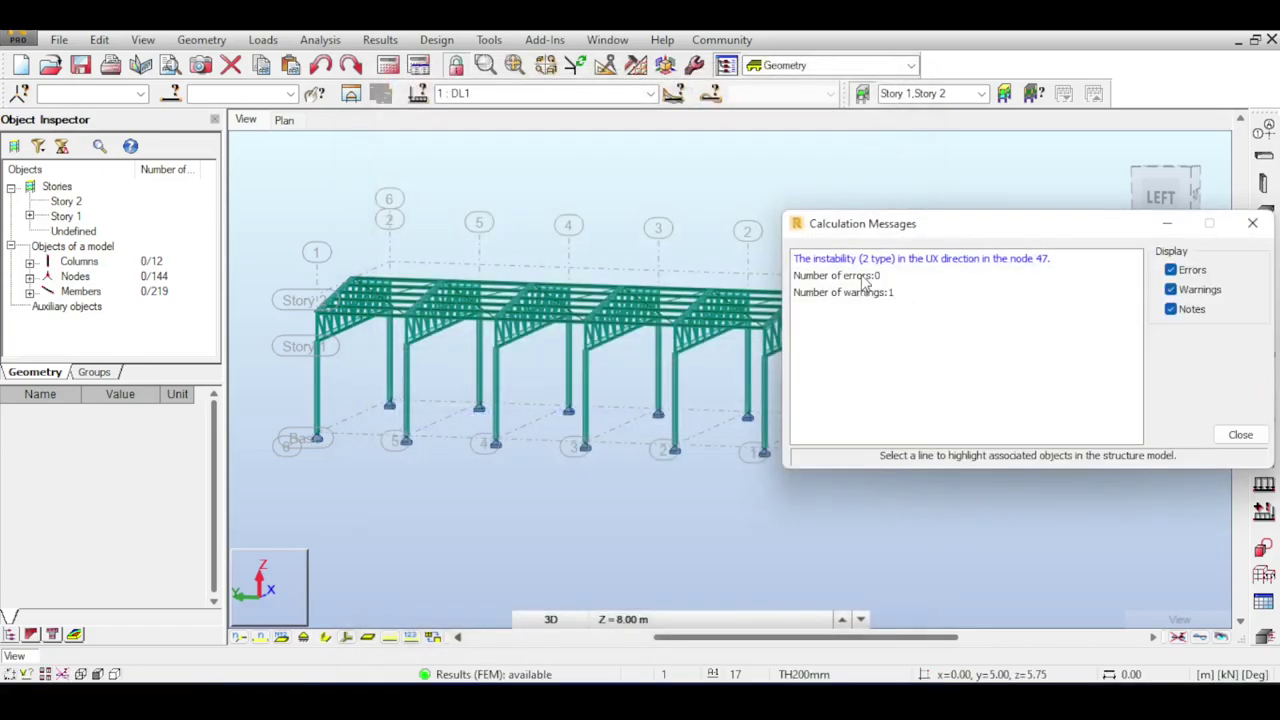
# Examine the trusses, column tops and roof bracing of the building from its left side and front-left corner.
pyautogui.moveTo(629, 241); pyautogui.dragTo(591, 214, button='middle')
pyautogui.scroll(2, 705, 326)
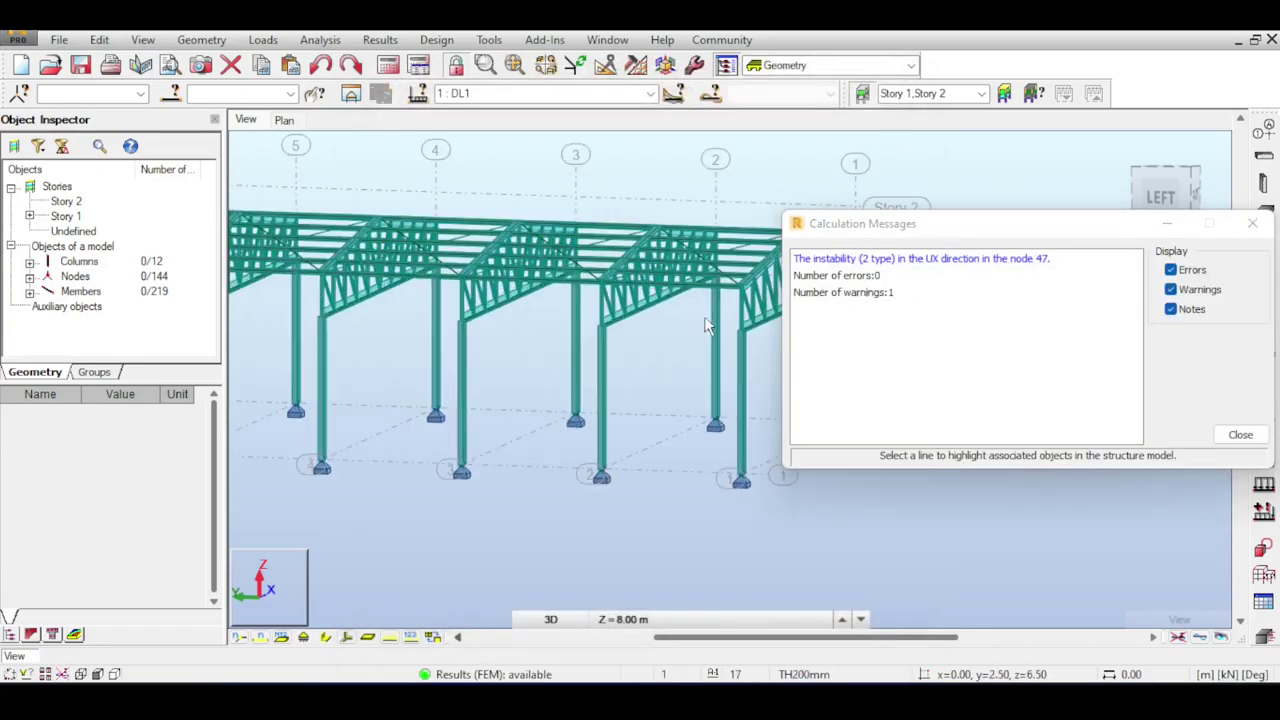
pyautogui.moveTo(707, 325); pyautogui.dragTo(724, 313, button='middle')
pyautogui.scroll(-2, 599, 334)
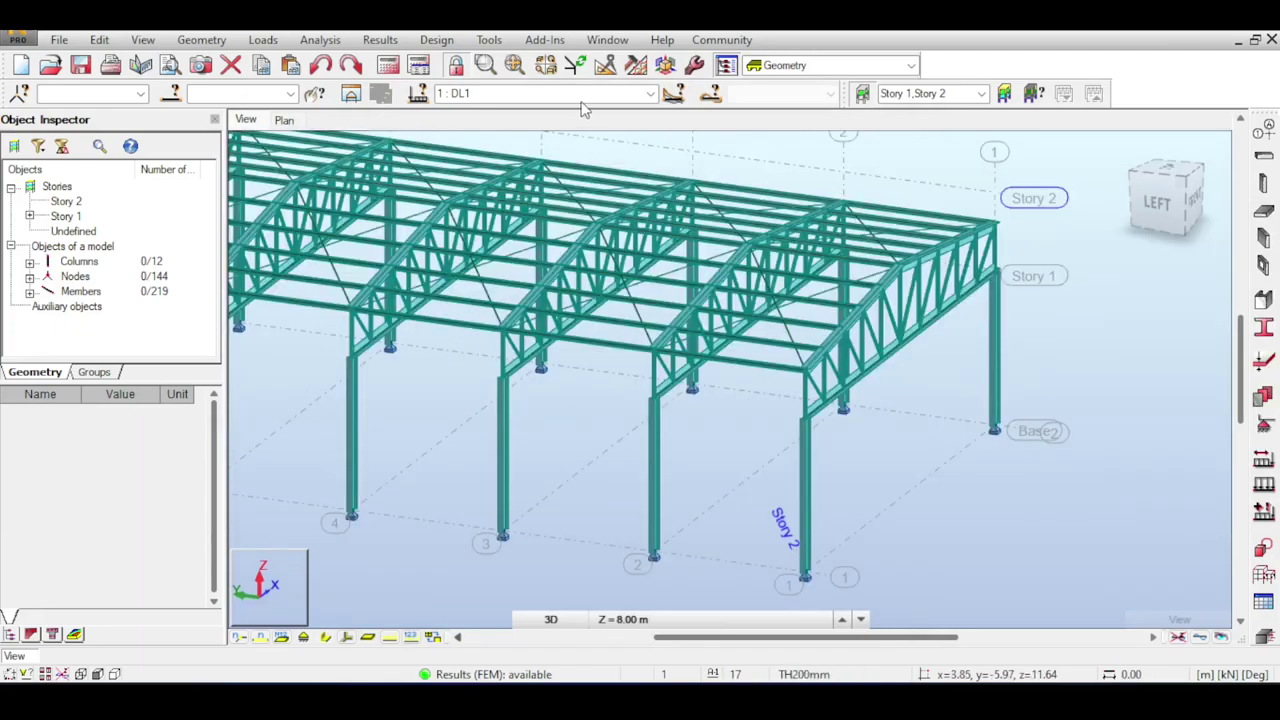
pyautogui.moveTo(648, 169); pyautogui.dragTo(660, 189, button='middle')
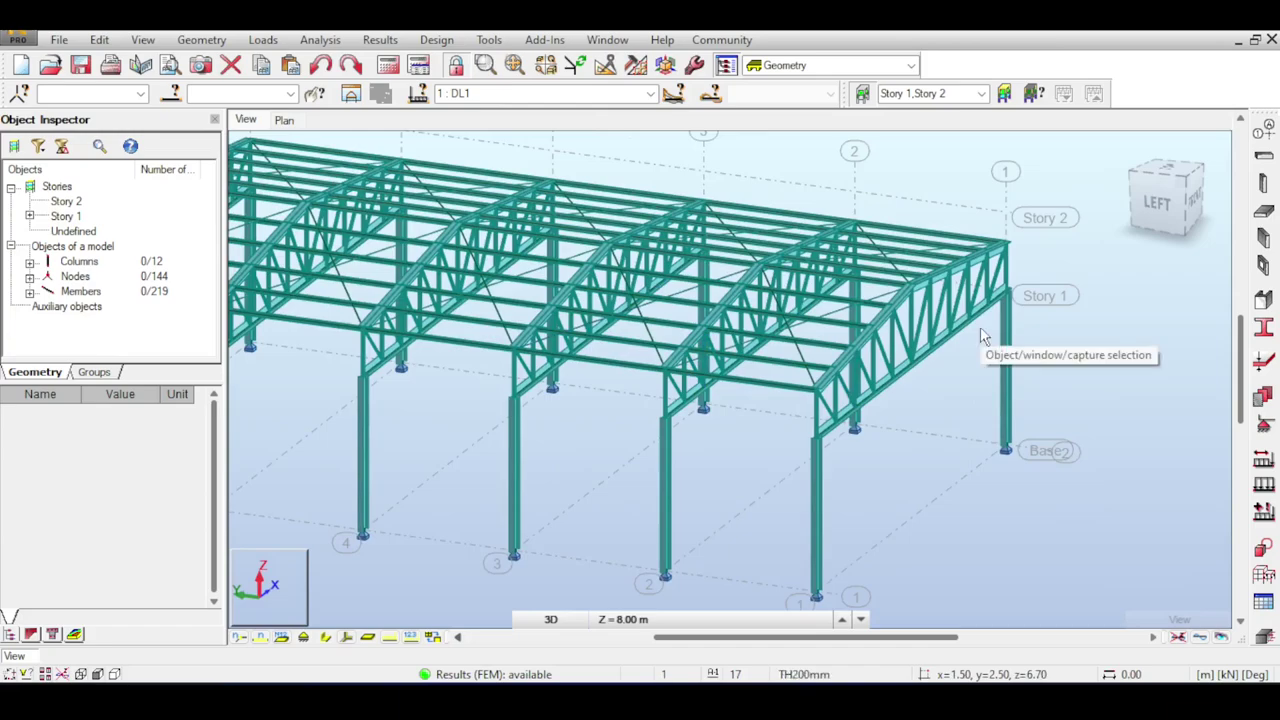
pyautogui.click(1135, 208)
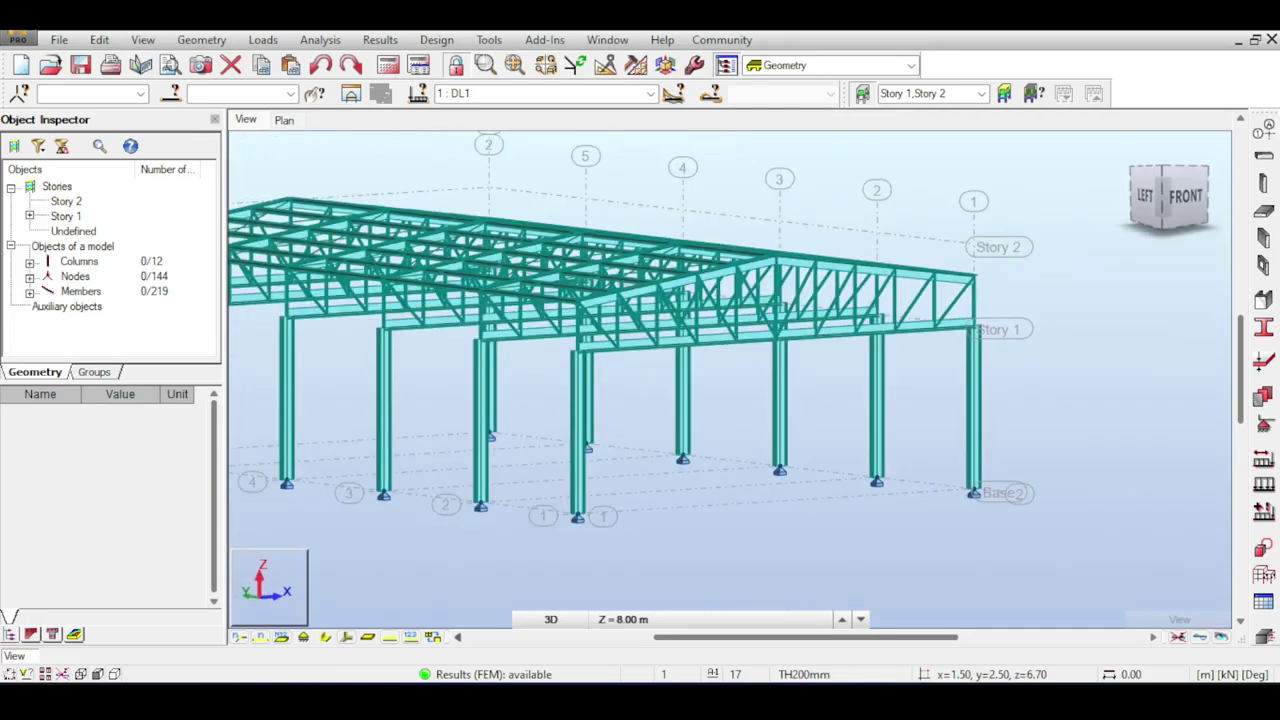
pyautogui.moveTo(1135, 208); pyautogui.dragTo(1175, 232)
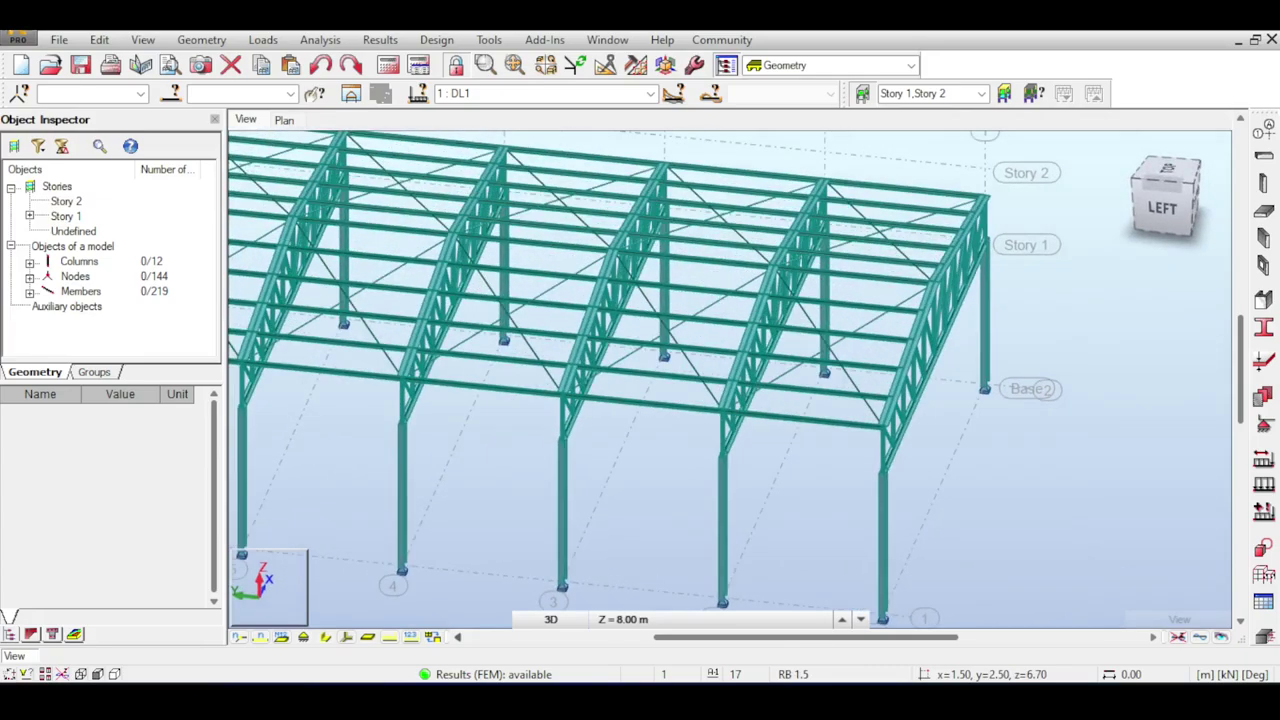
pyautogui.scroll(-2, 986, 262)
pyautogui.click(1182, 188)
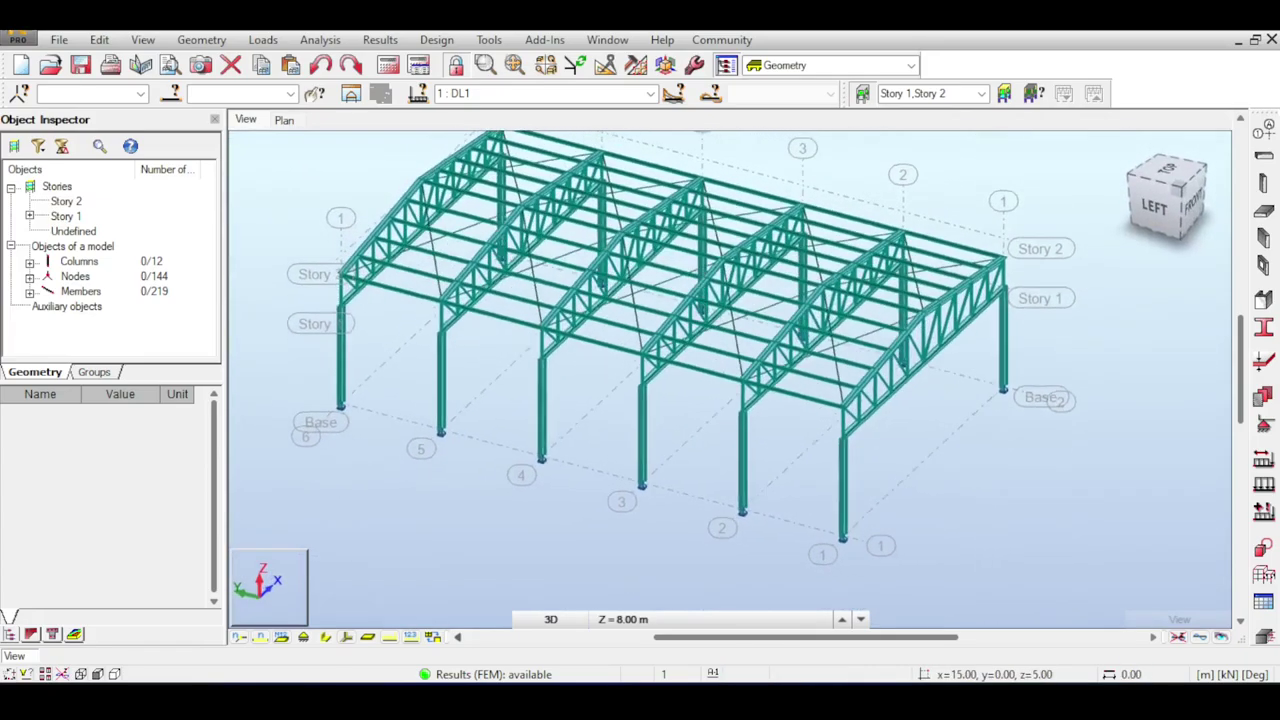
pyautogui.moveTo(1180, 188)
pyautogui.mouseDown()
pyautogui.moveTo(1150, 172)
pyautogui.moveTo(1167, 178)
pyautogui.mouseUp()
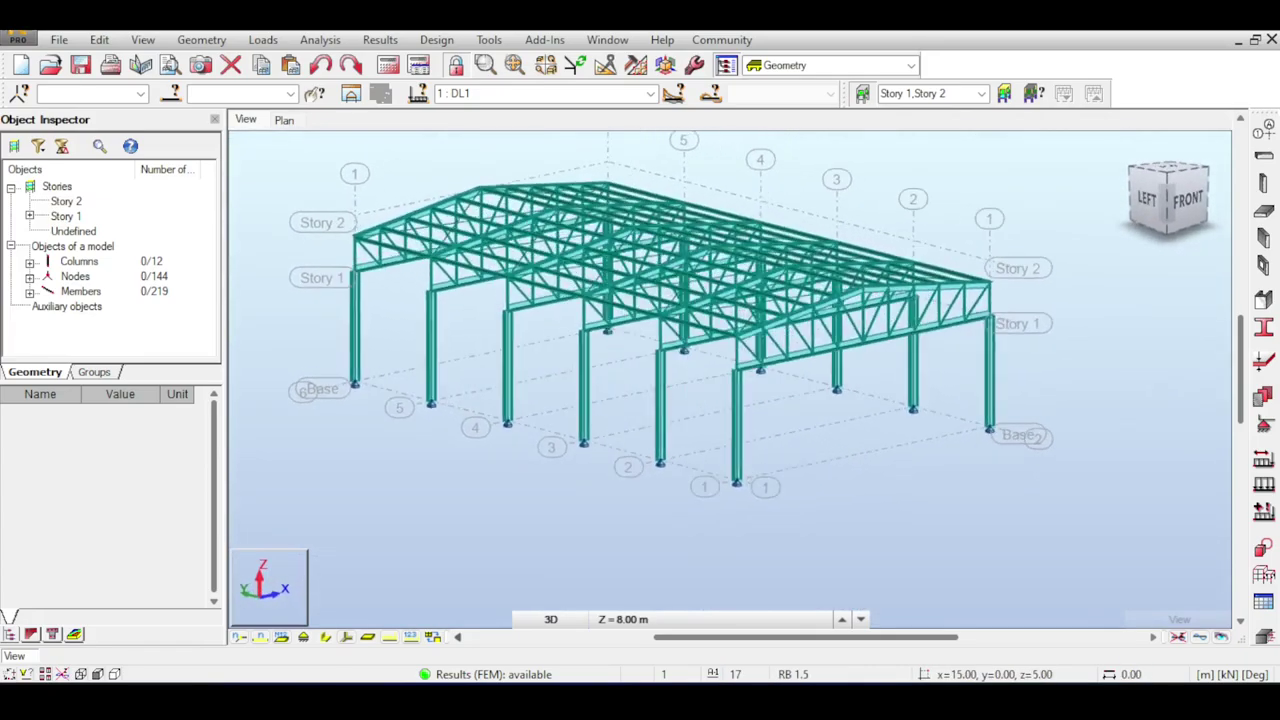
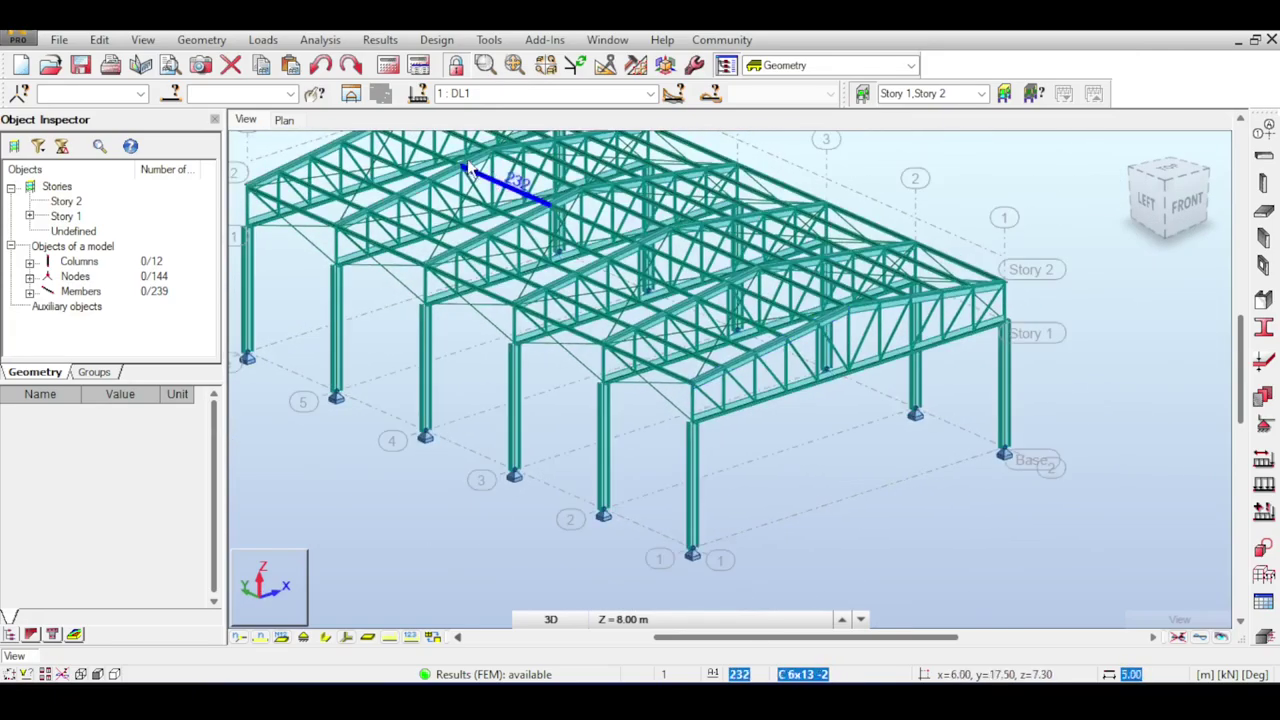
# Recalculate the structure with the added side braces and display its deformation under load case DL1.
pyautogui.click(386, 93)
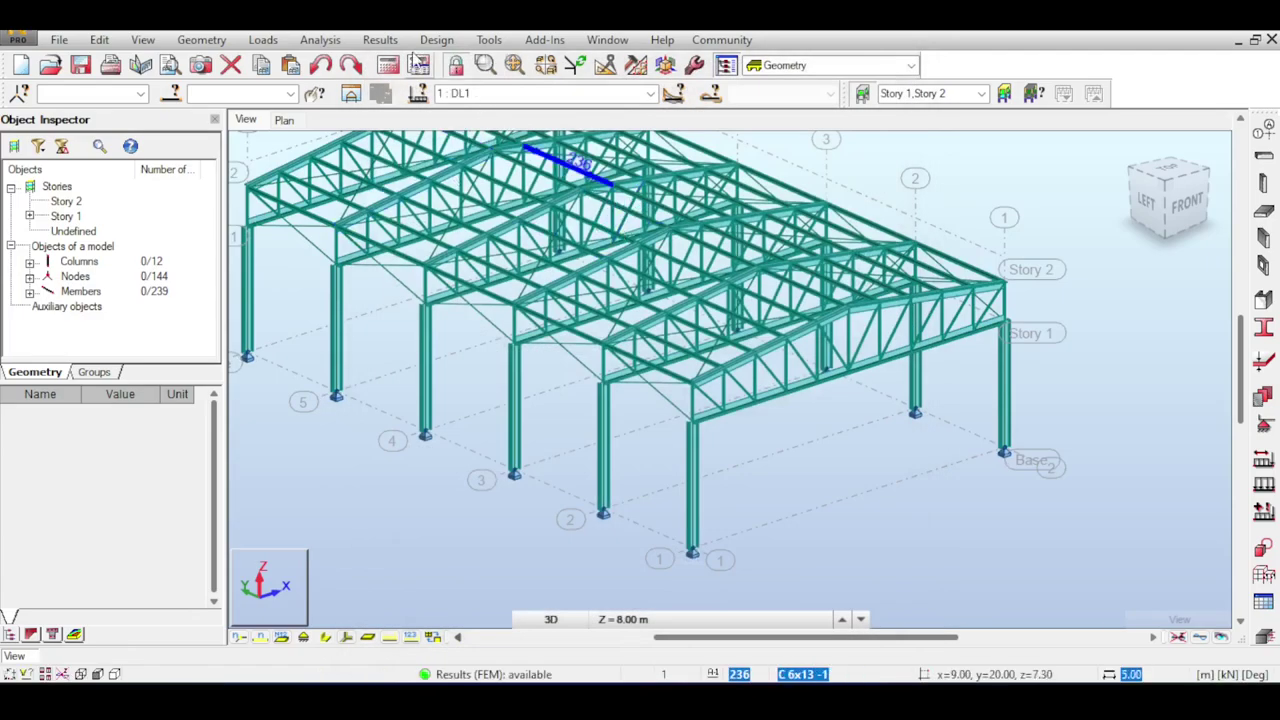
pyautogui.click(389, 66)
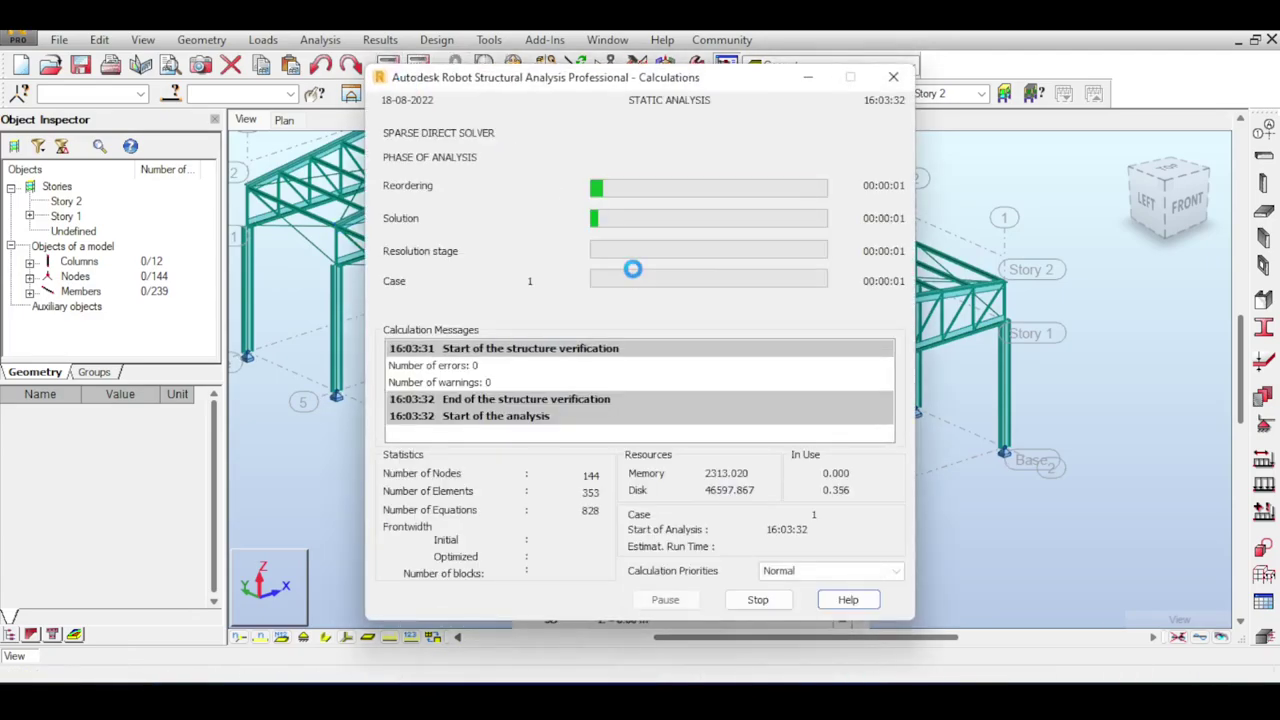
pyautogui.scroll(-3, 1054, 197)
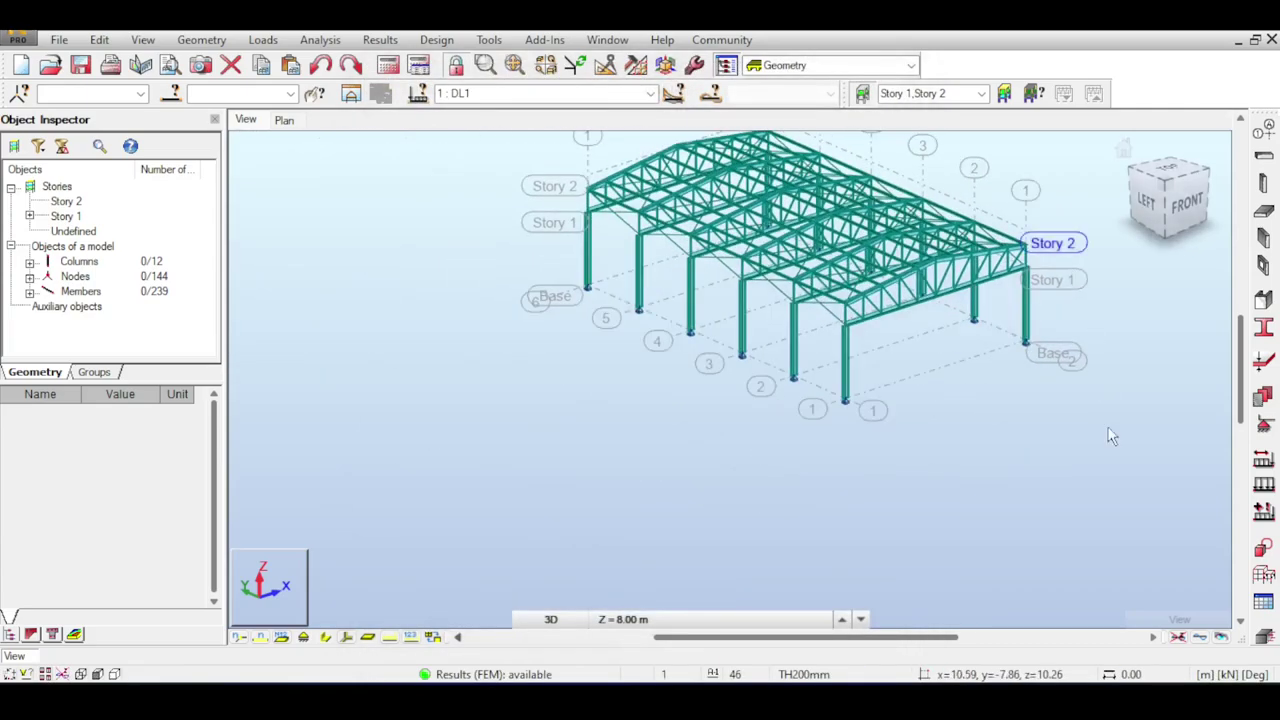
pyautogui.click(1201, 638)
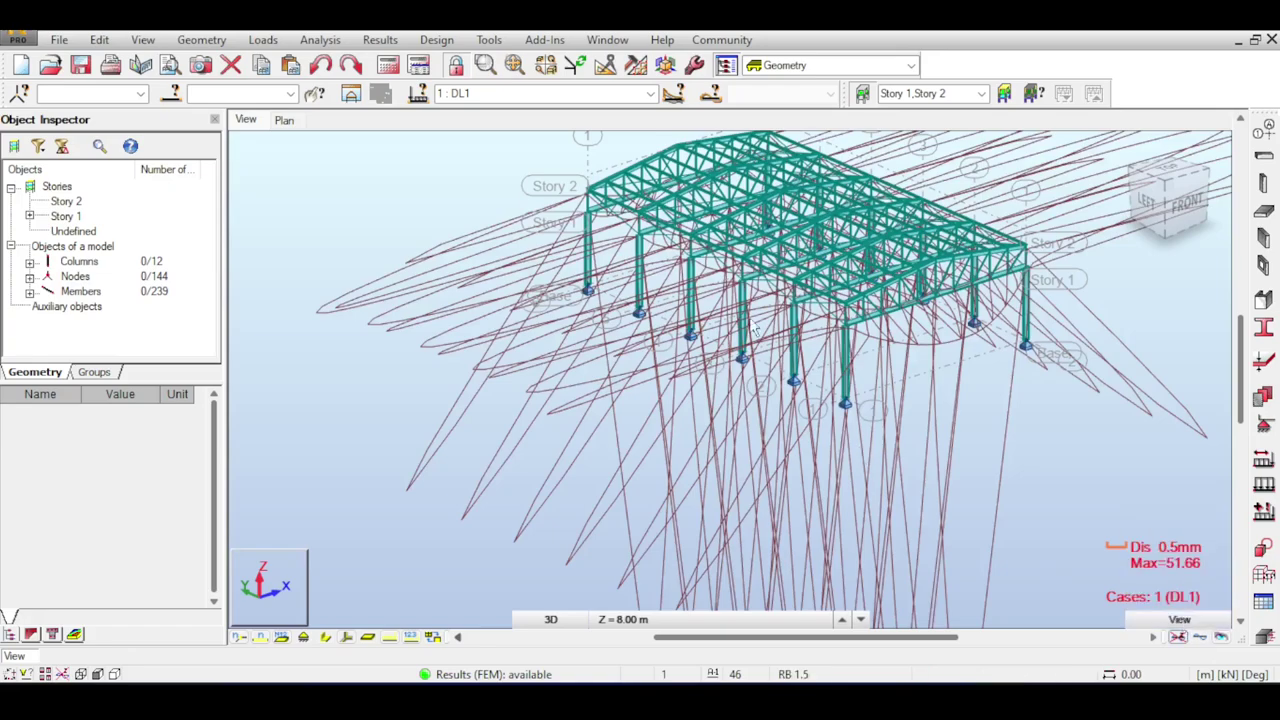
# Normalize the scale of the deformation diagram.
pyautogui.click(380, 40)
pyautogui.click(430, 108)
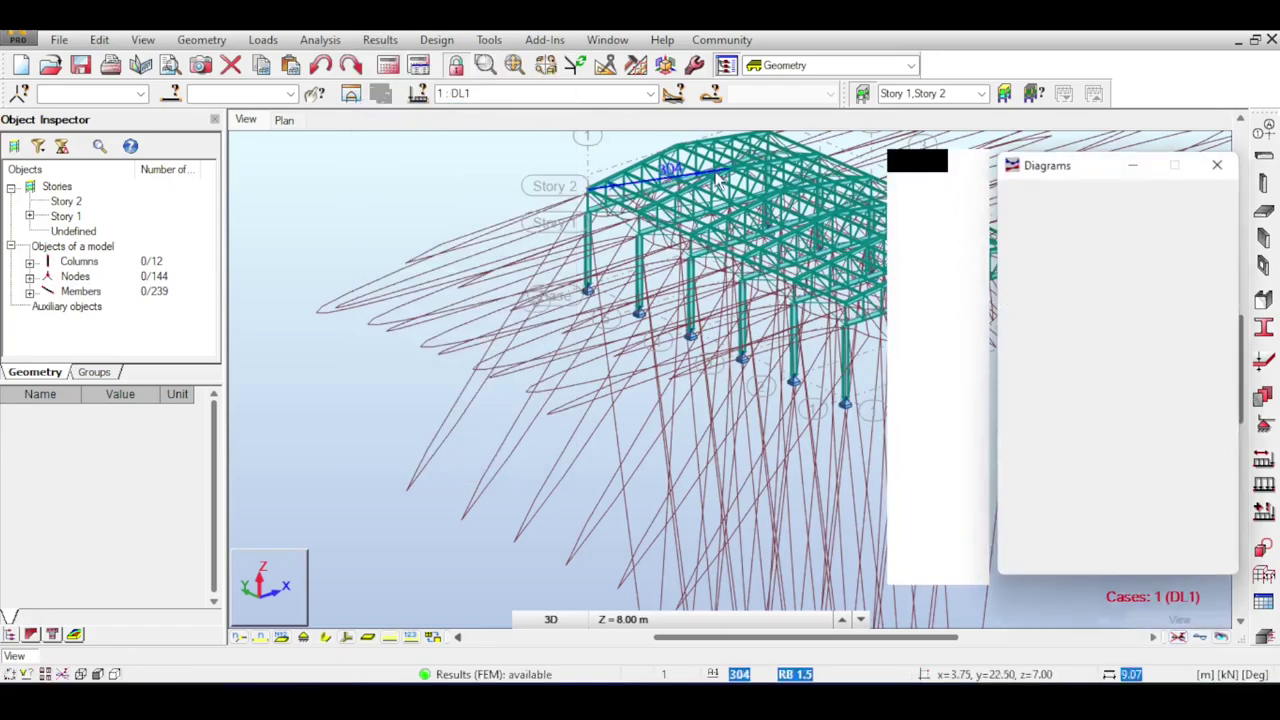
pyautogui.click(935, 220)
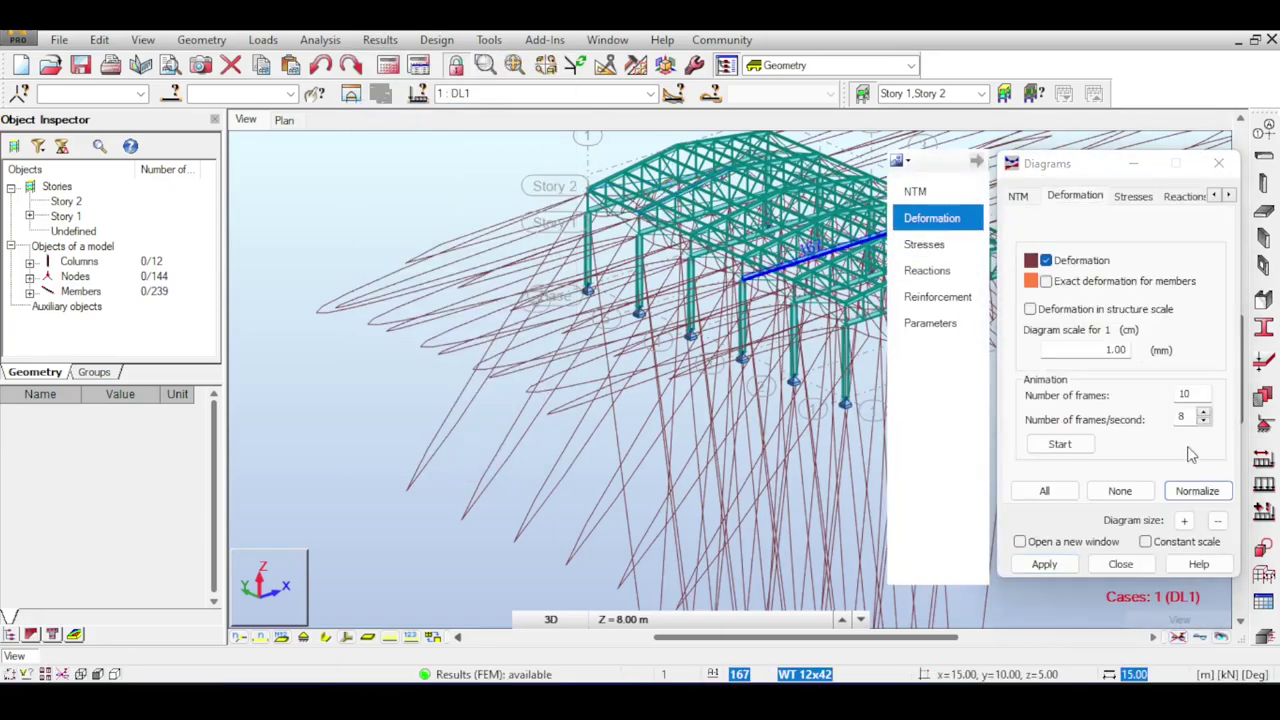
pyautogui.click(1197, 491)
pyautogui.click(1219, 164)
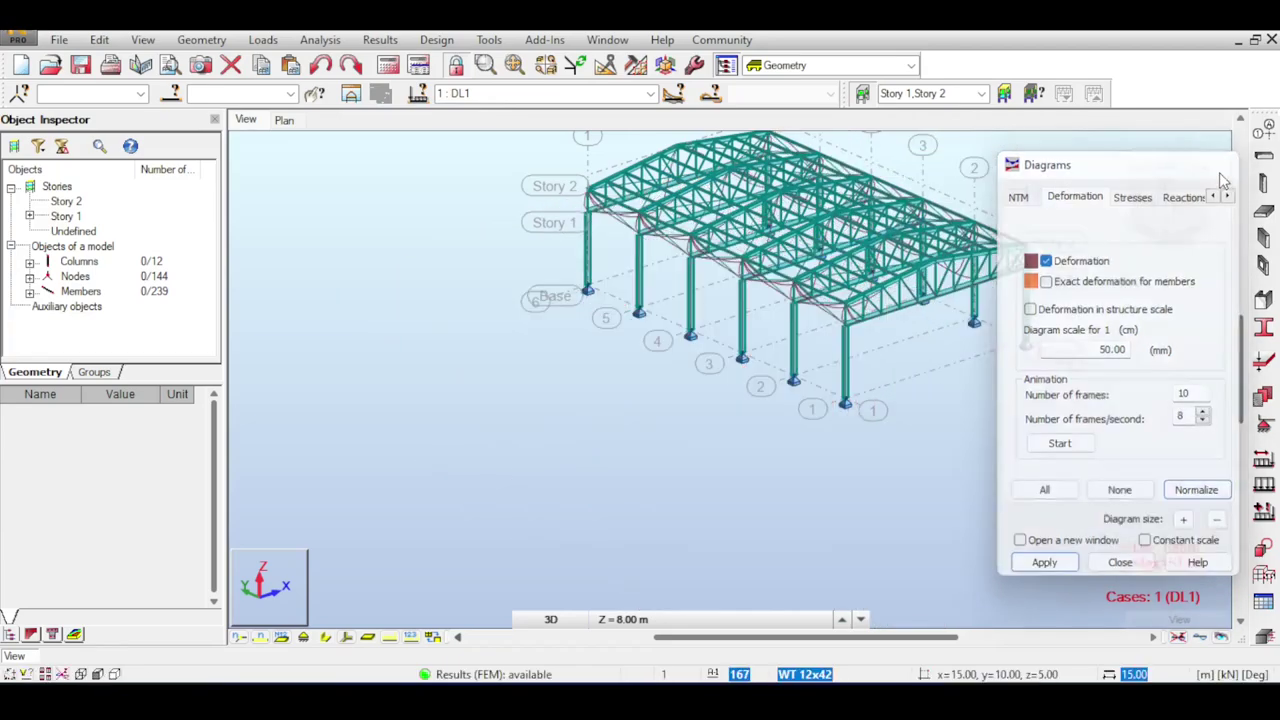
# Hide the members' section shapes and examine the deformed trusses and side braces from the left side.
pyautogui.scroll(2, 1026, 296)
pyautogui.moveTo(1028, 296); pyautogui.dragTo(975, 340, button='middle')
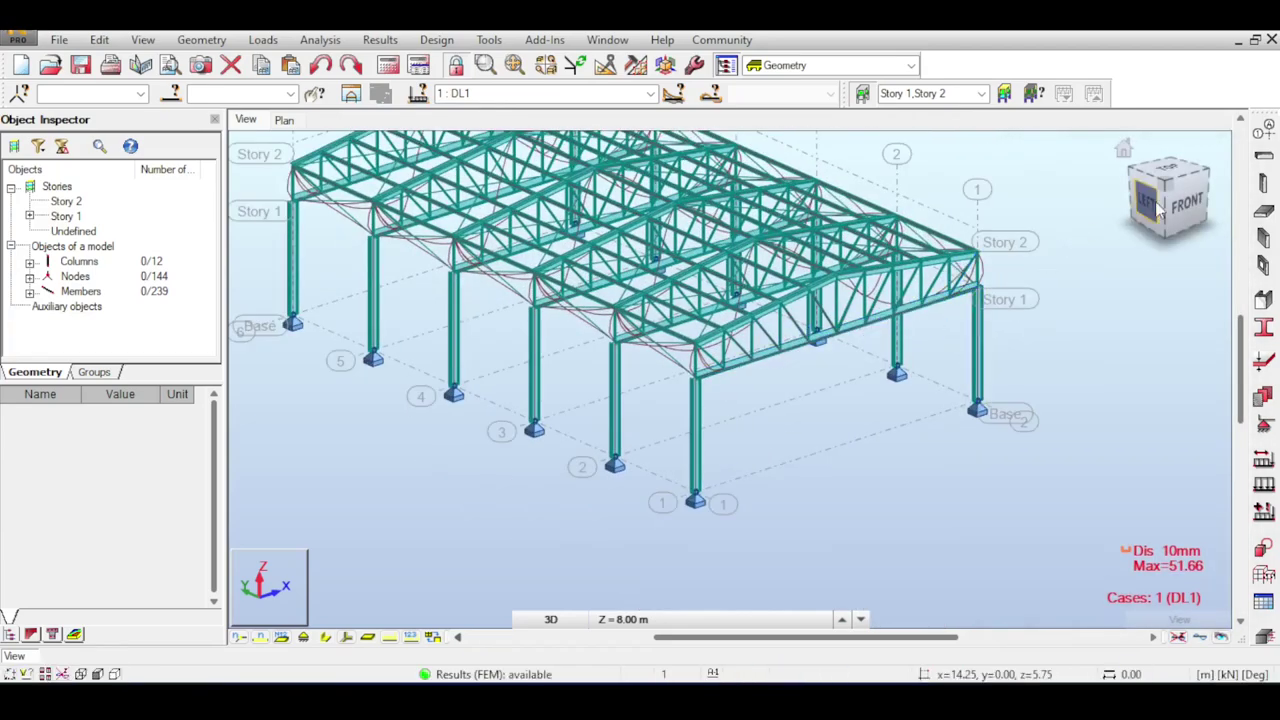
pyautogui.moveTo(880, 318); pyautogui.dragTo(928, 330, button='middle')
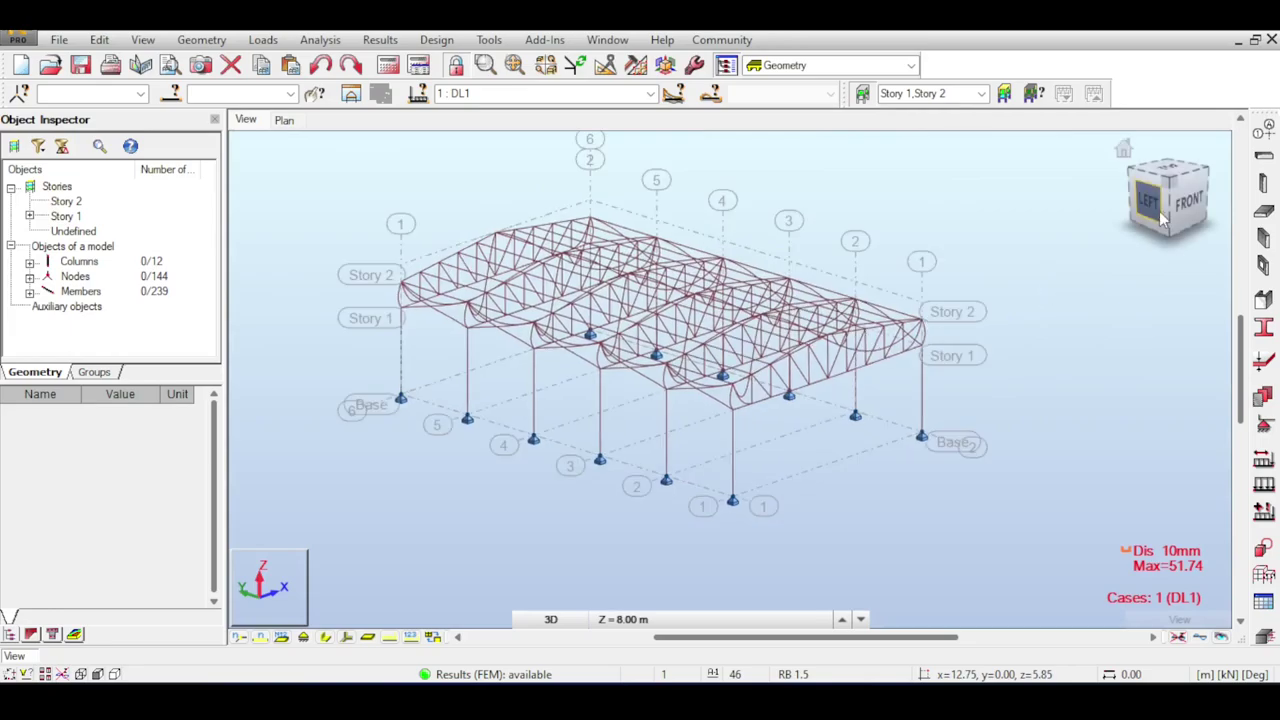
pyautogui.moveTo(1150, 205)
pyautogui.mouseDown()
pyautogui.moveTo(1200, 200)
pyautogui.moveTo(1160, 214)
pyautogui.mouseUp()
pyautogui.scroll(3, 764, 331)
pyautogui.scroll(-2, 764, 331)
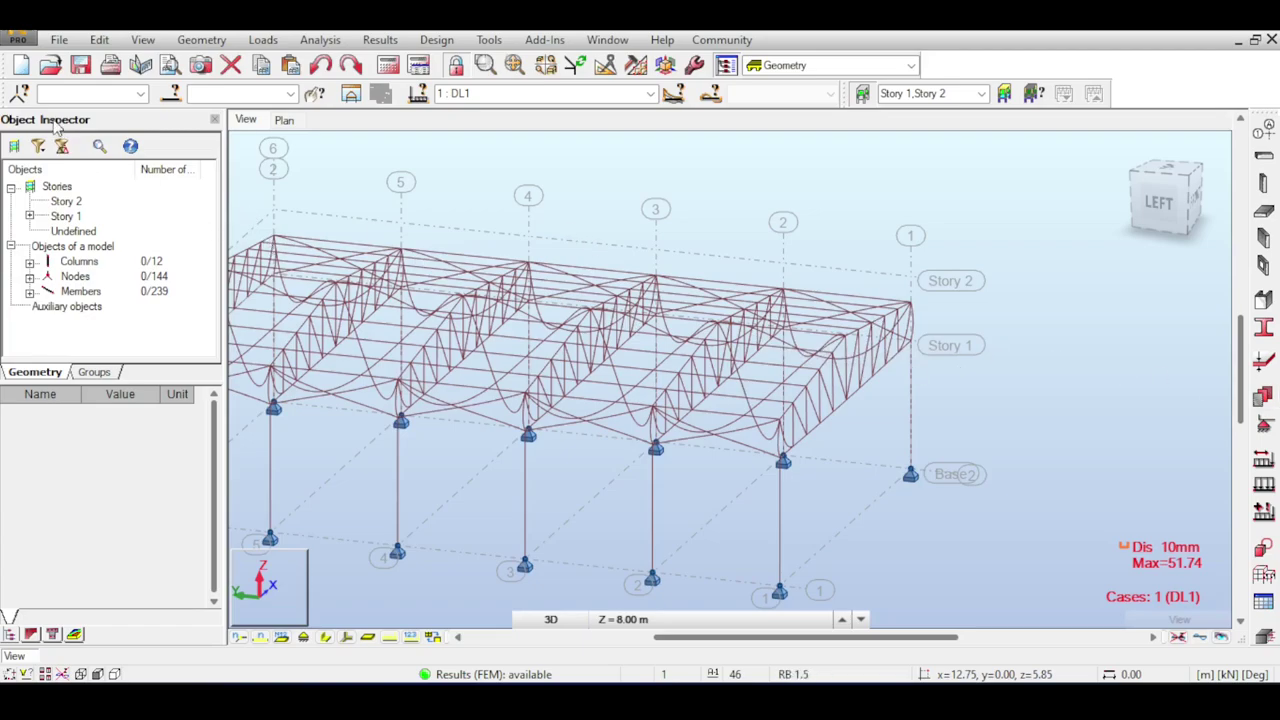
# Select all members with the RB 1.5 section and hide the deformation diagram.
pyautogui.click(173, 94)
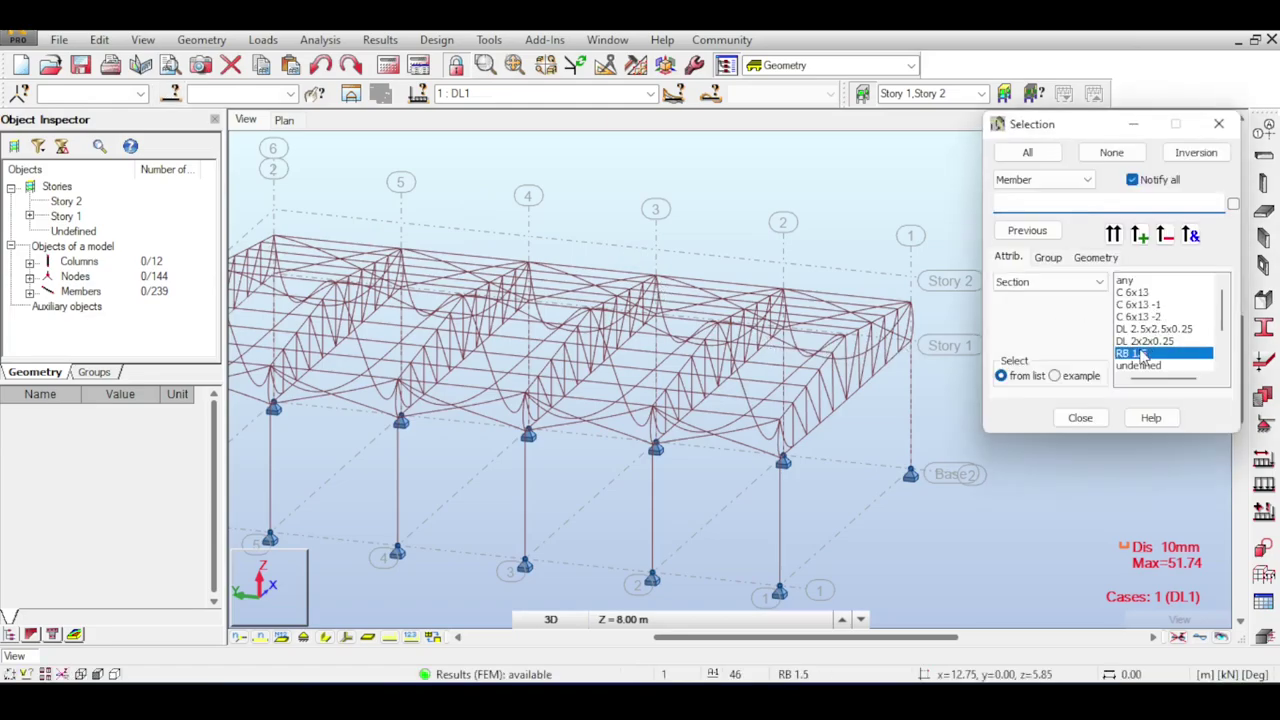
pyautogui.click(1143, 355)
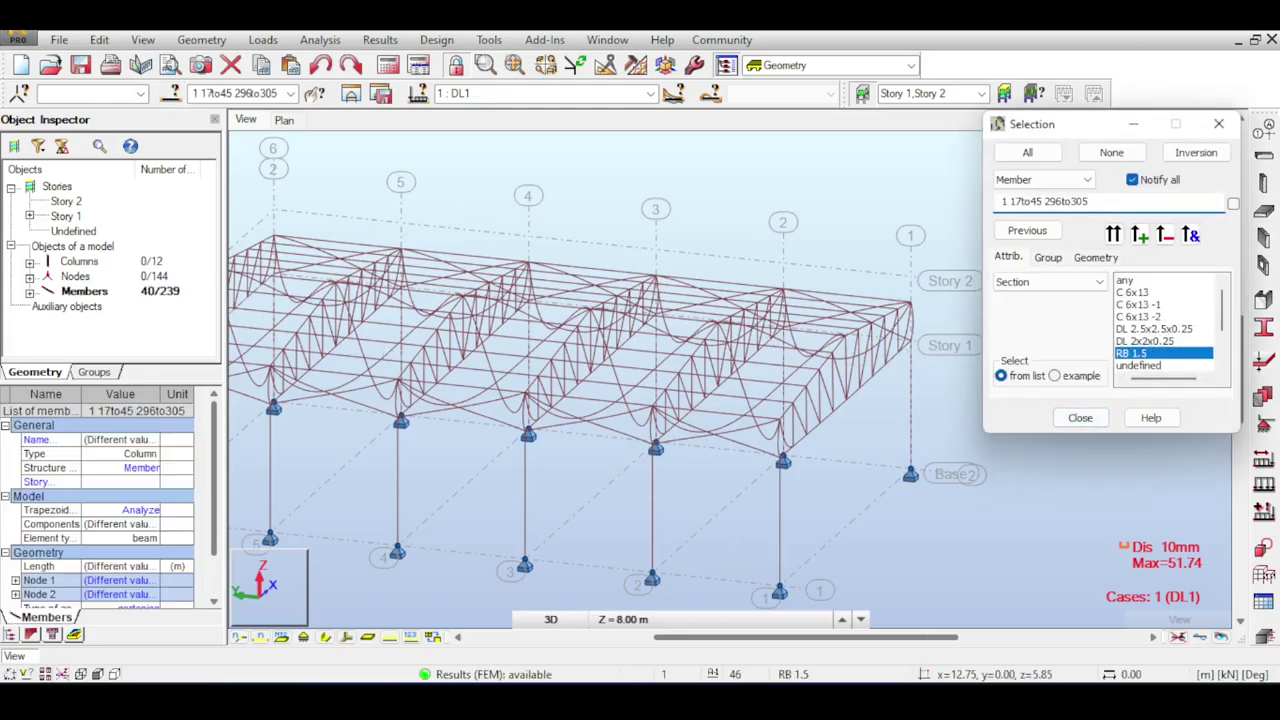
pyautogui.click(1181, 636)
pyautogui.click(1218, 124)
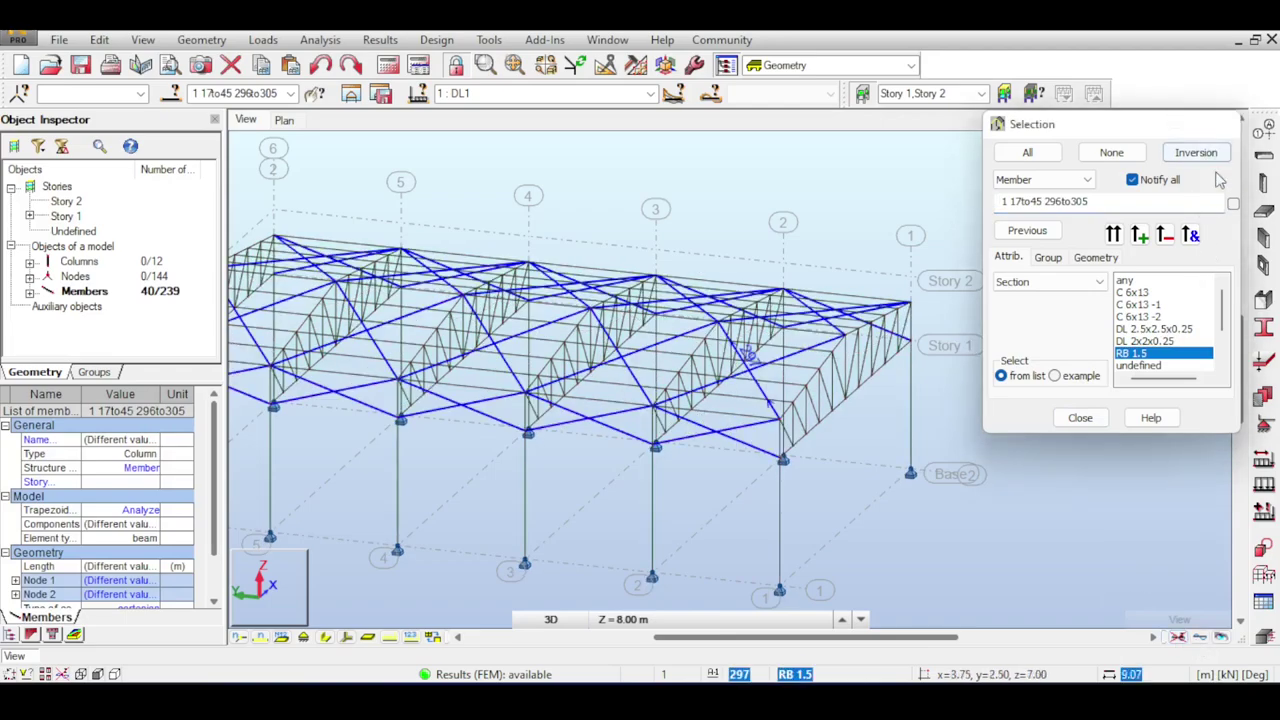
# Create a new steel round bar section RB 3 from the RB family.
pyautogui.click(1266, 330)
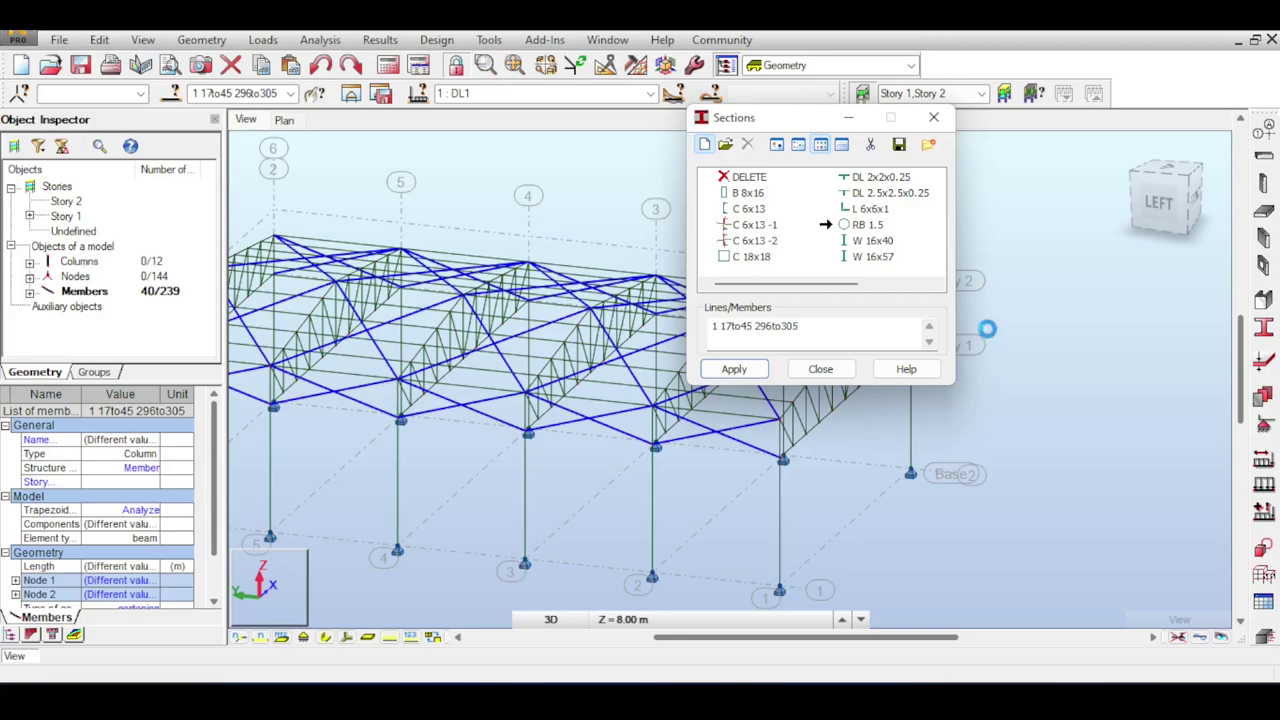
pyautogui.click(704, 144)
pyautogui.click(1111, 432)
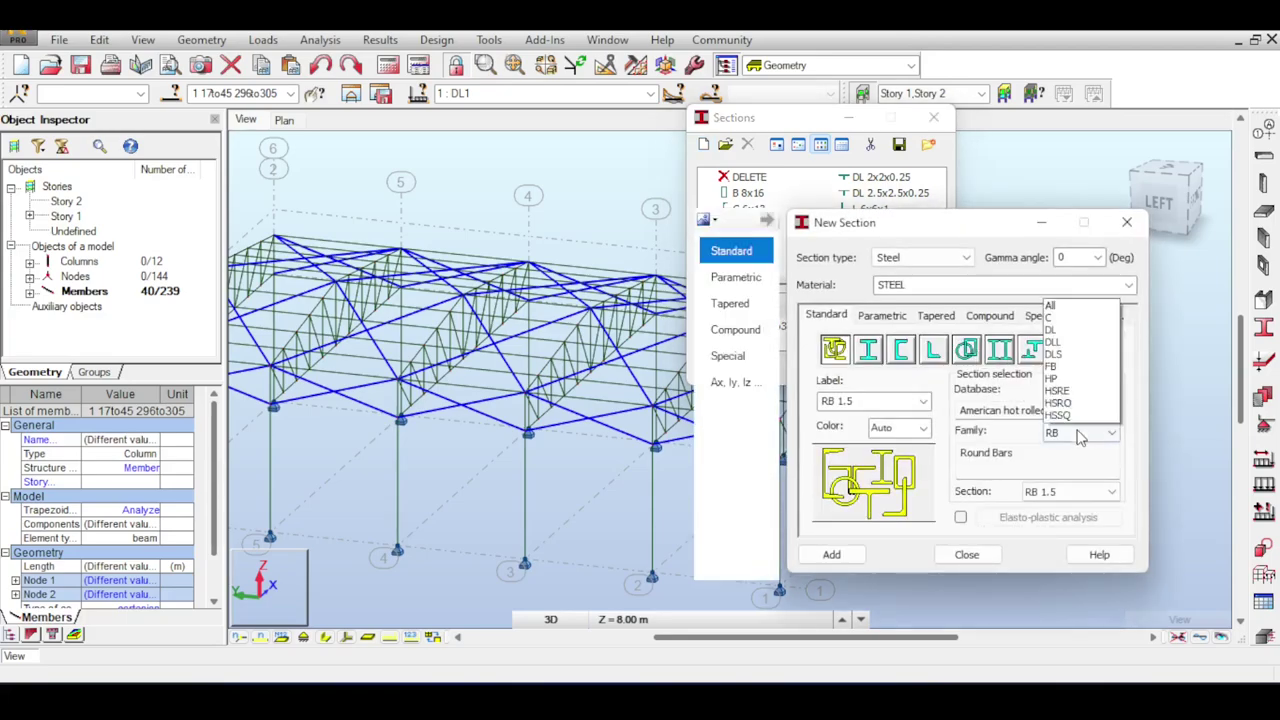
pyautogui.click(1111, 491)
pyautogui.scroll(-1, 1085, 400)
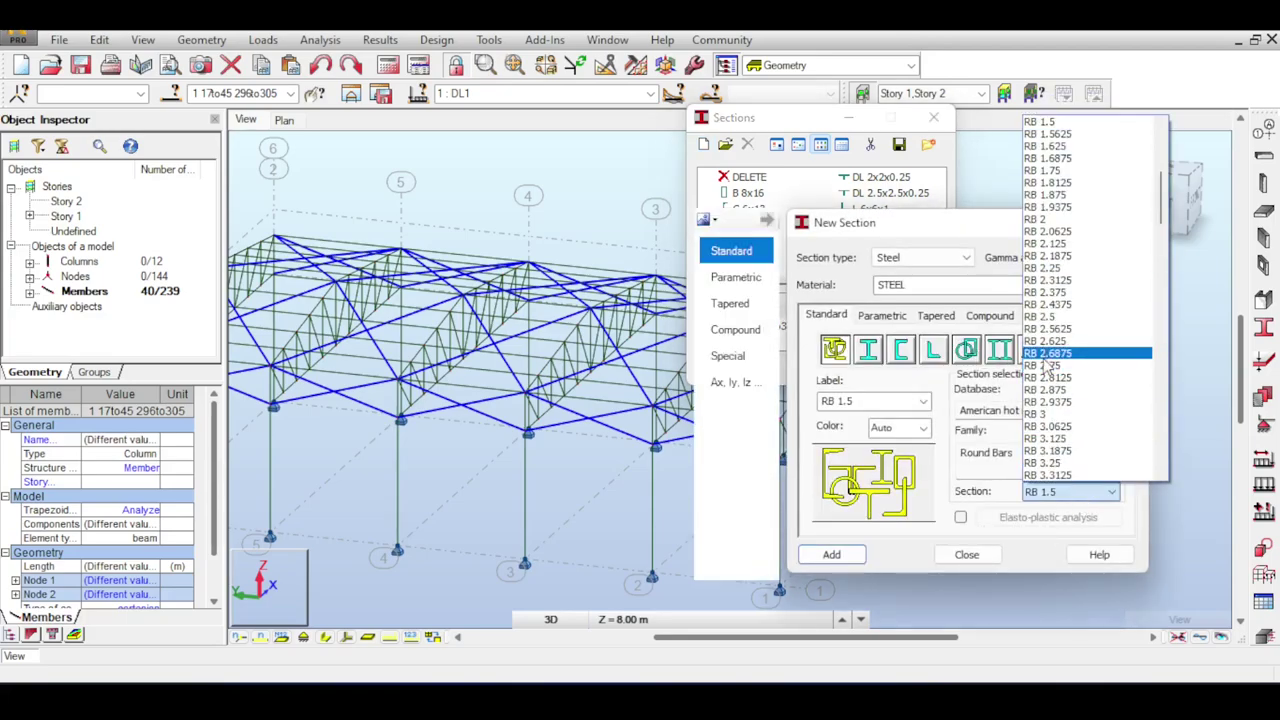
pyautogui.click(1080, 358)
pyautogui.click(966, 555)
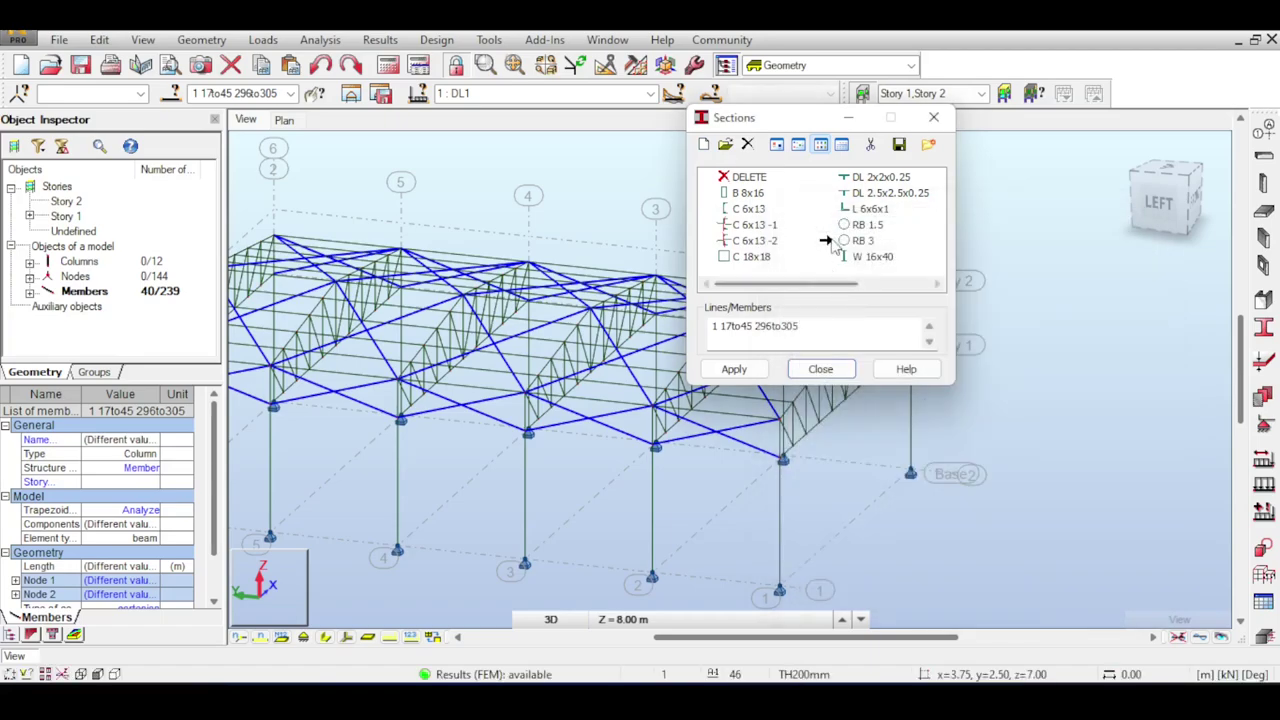
# Assign the RB 3 section to all the selected brace members.
pyautogui.click(736, 370)
pyautogui.click(703, 395)
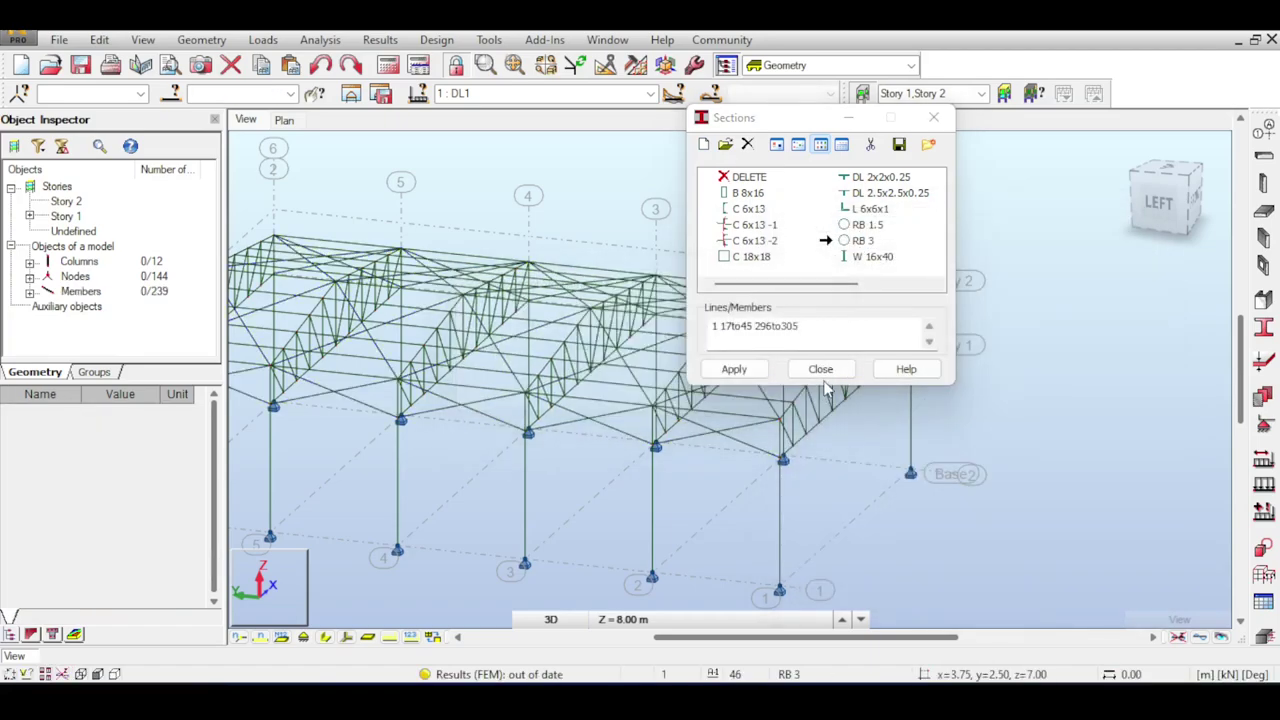
pyautogui.click(820, 369)
# Display the members' section shapes and examine the crossed RB 3 side braces beside the front truss.
pyautogui.scroll(6, 723, 452)
pyautogui.scroll(3, 723, 452)
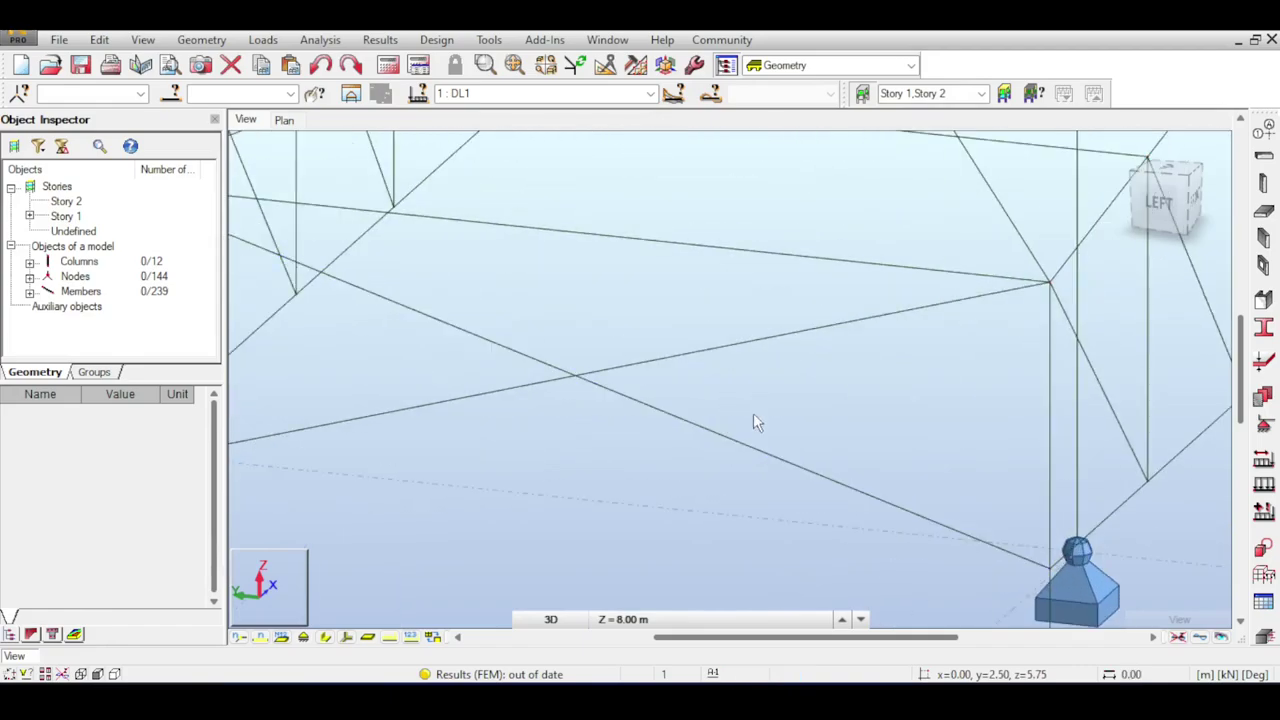
pyautogui.click(326, 637)
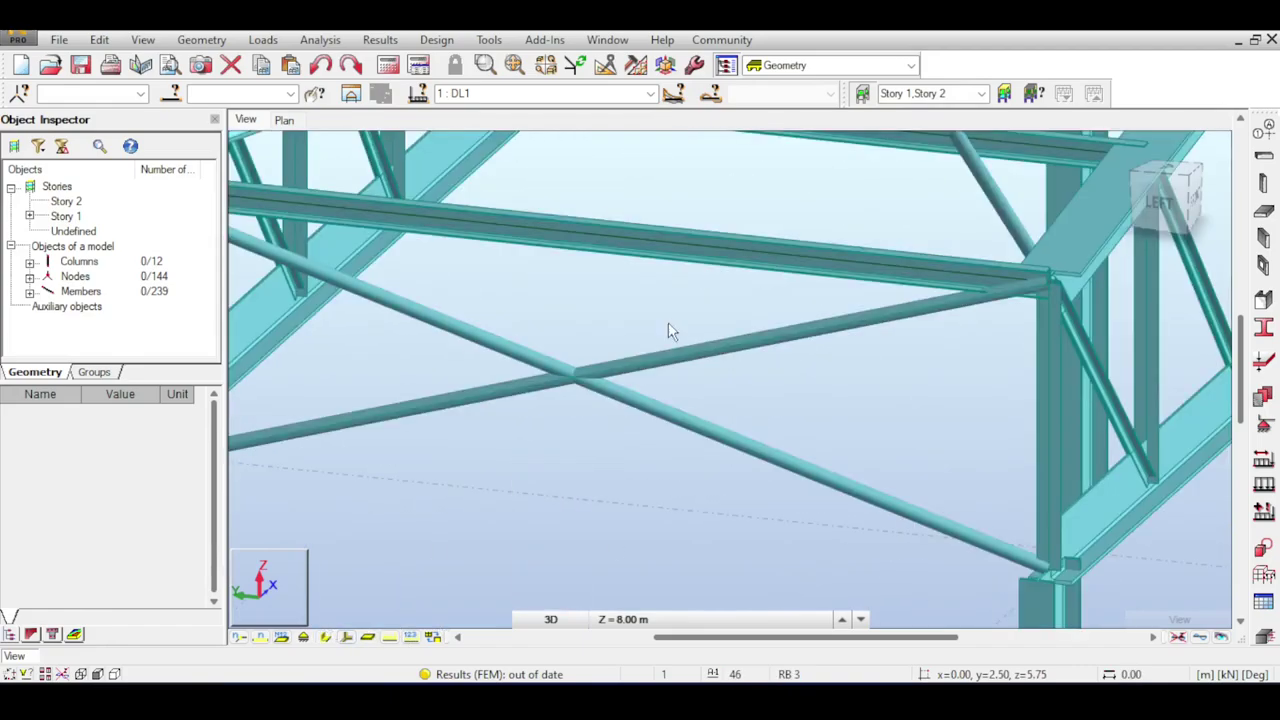
# Recalculate the structure with the RB 3 braces and examine the whole building's deformation under DL1.
pyautogui.scroll(-10, 670, 332)
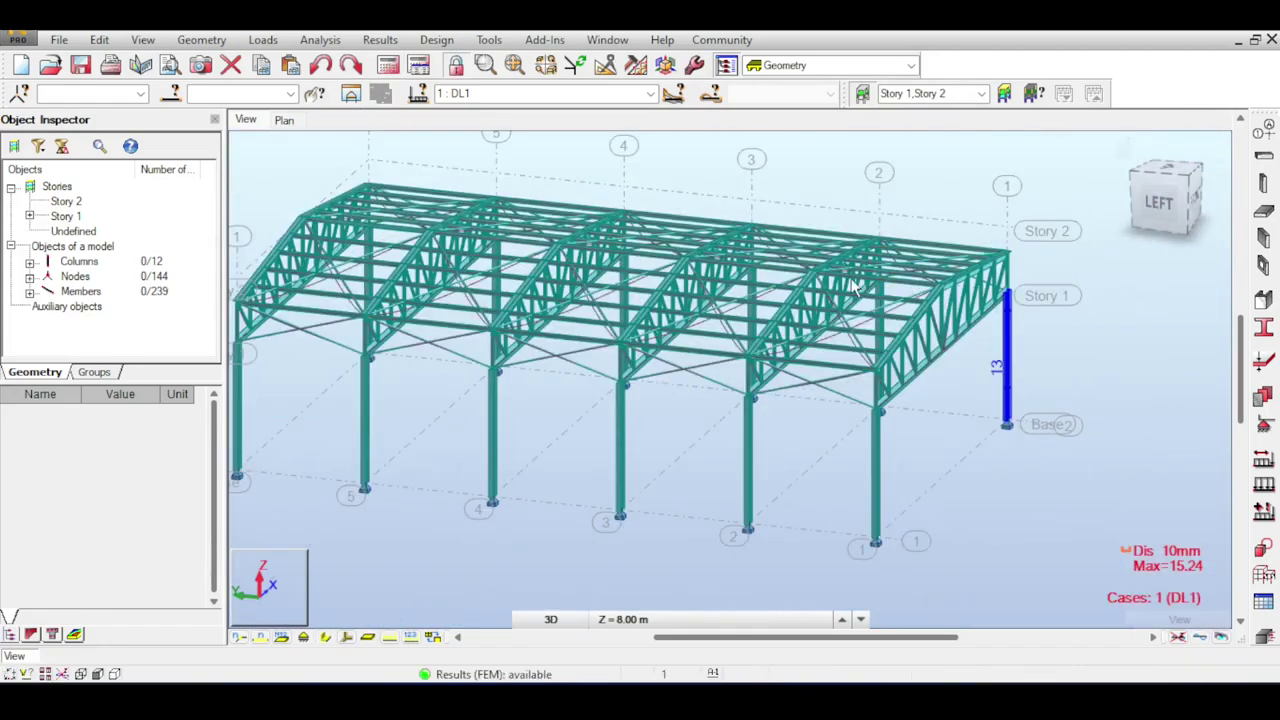
pyautogui.scroll(2, 855, 288)
pyautogui.scroll(-5, 855, 288)
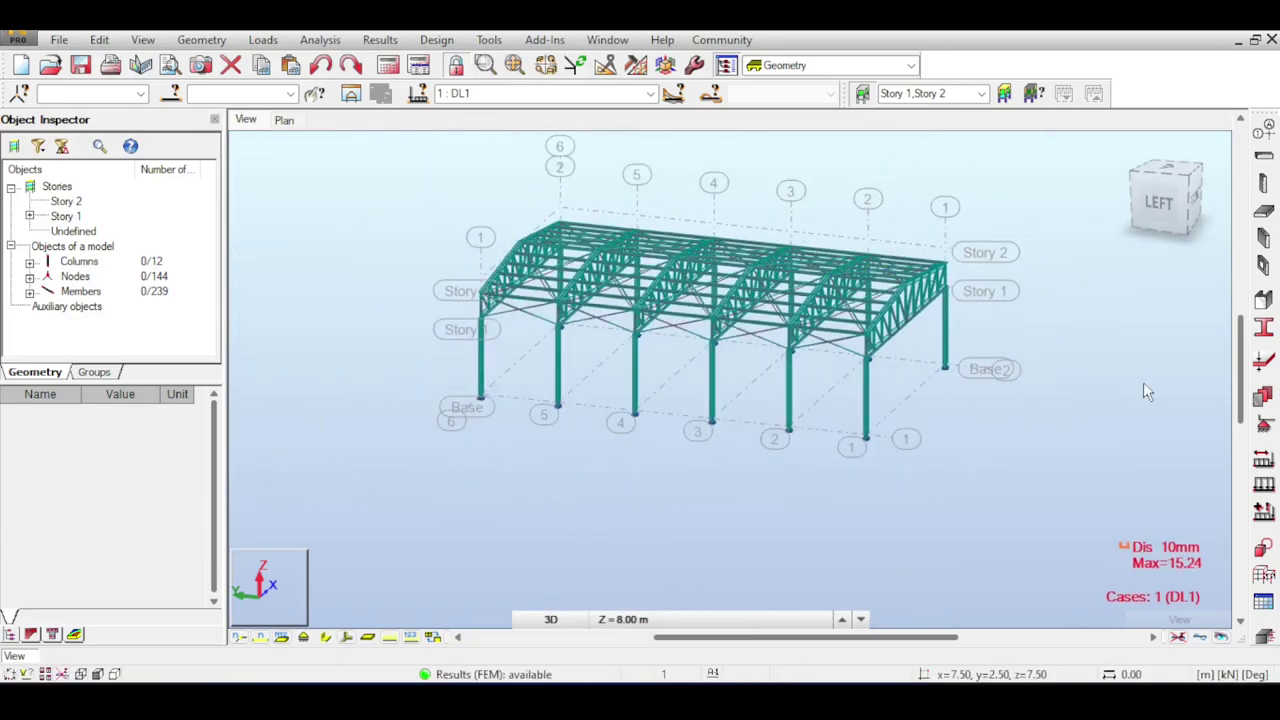
# Examine the building's roof trusses, columns and base supports from the side and from the front.
pyautogui.click(1192, 205)
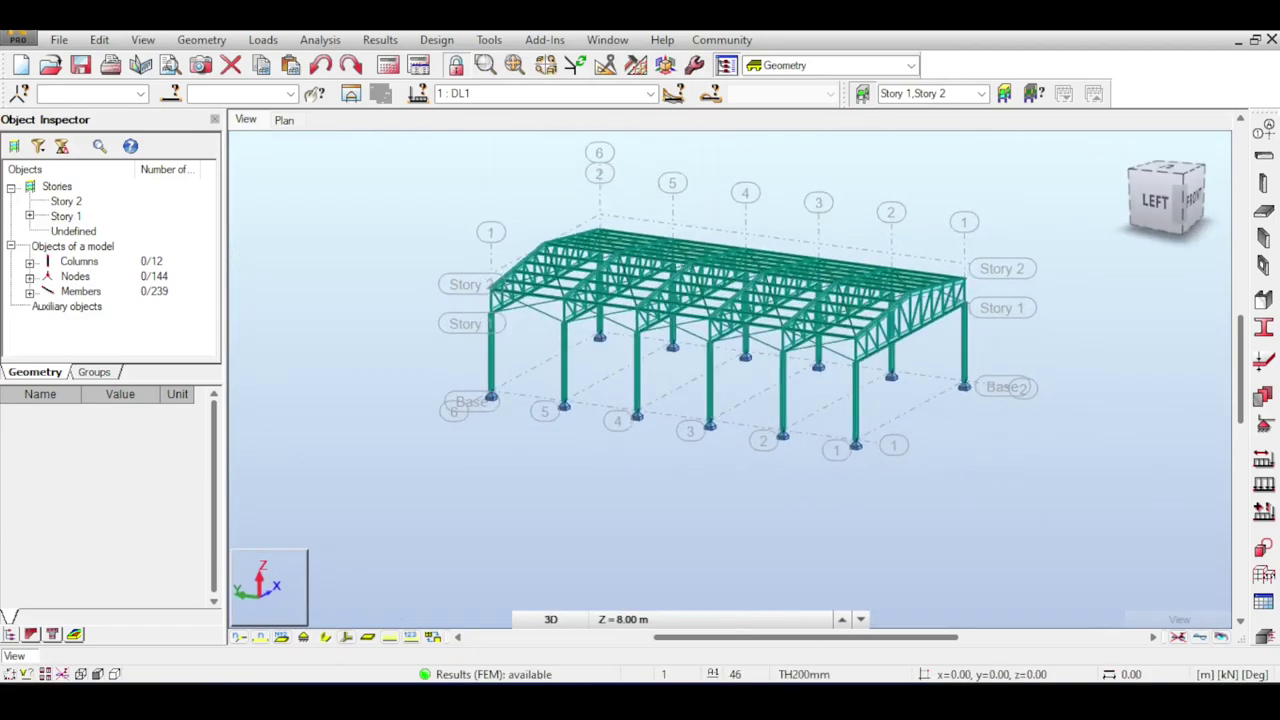
pyautogui.scroll(-3, 851, 236)
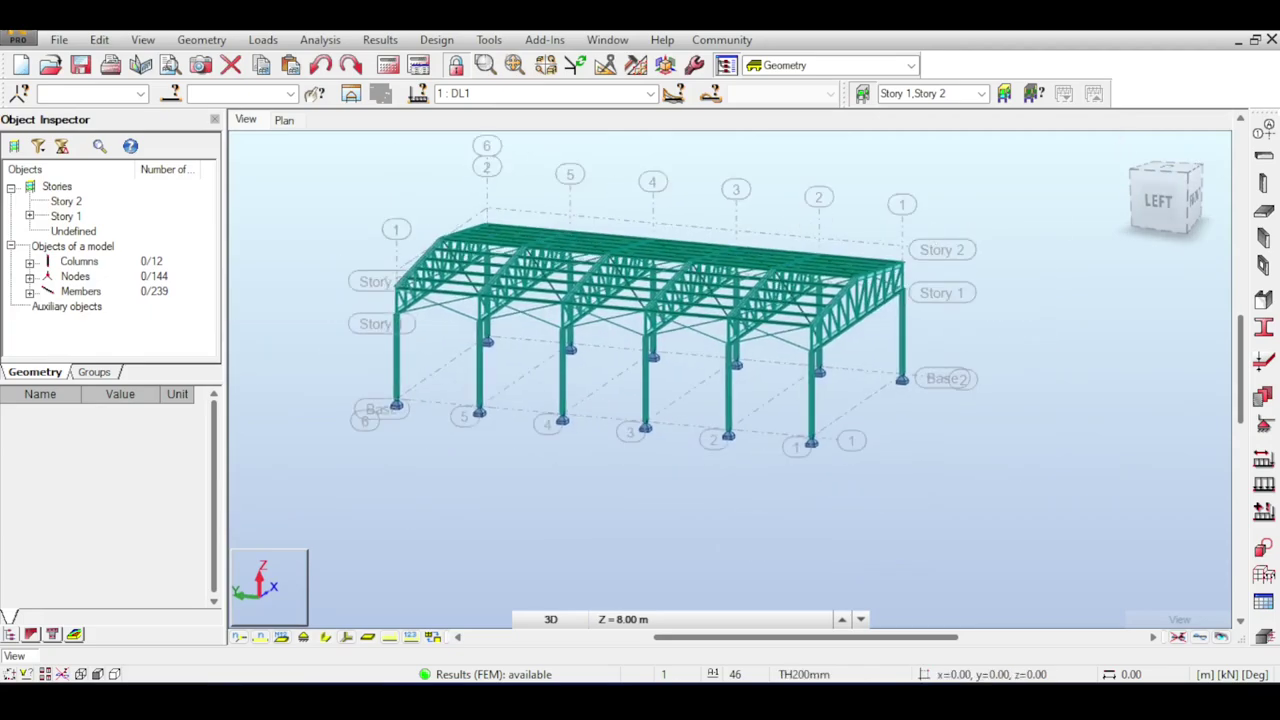
pyautogui.click(1183, 197)
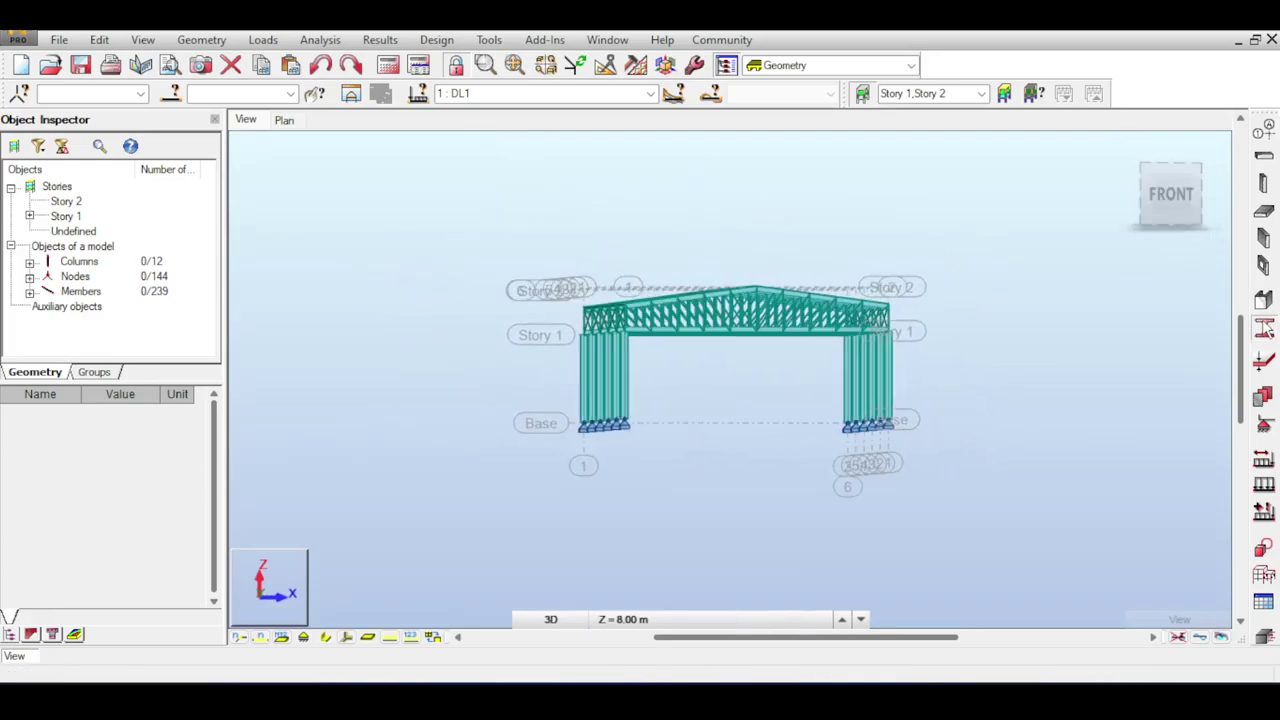
pyautogui.click(1263, 327)
pyautogui.click(934, 117)
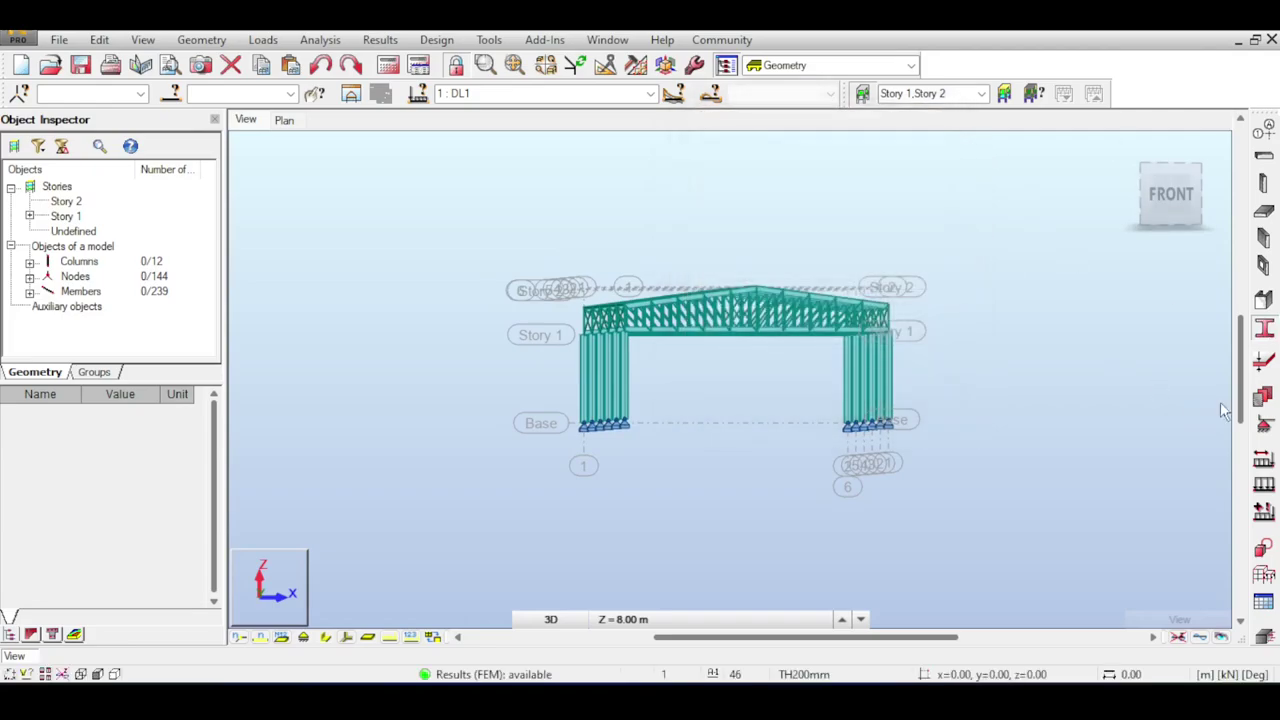
pyautogui.moveTo(1168, 195); pyautogui.dragTo(1190, 208)
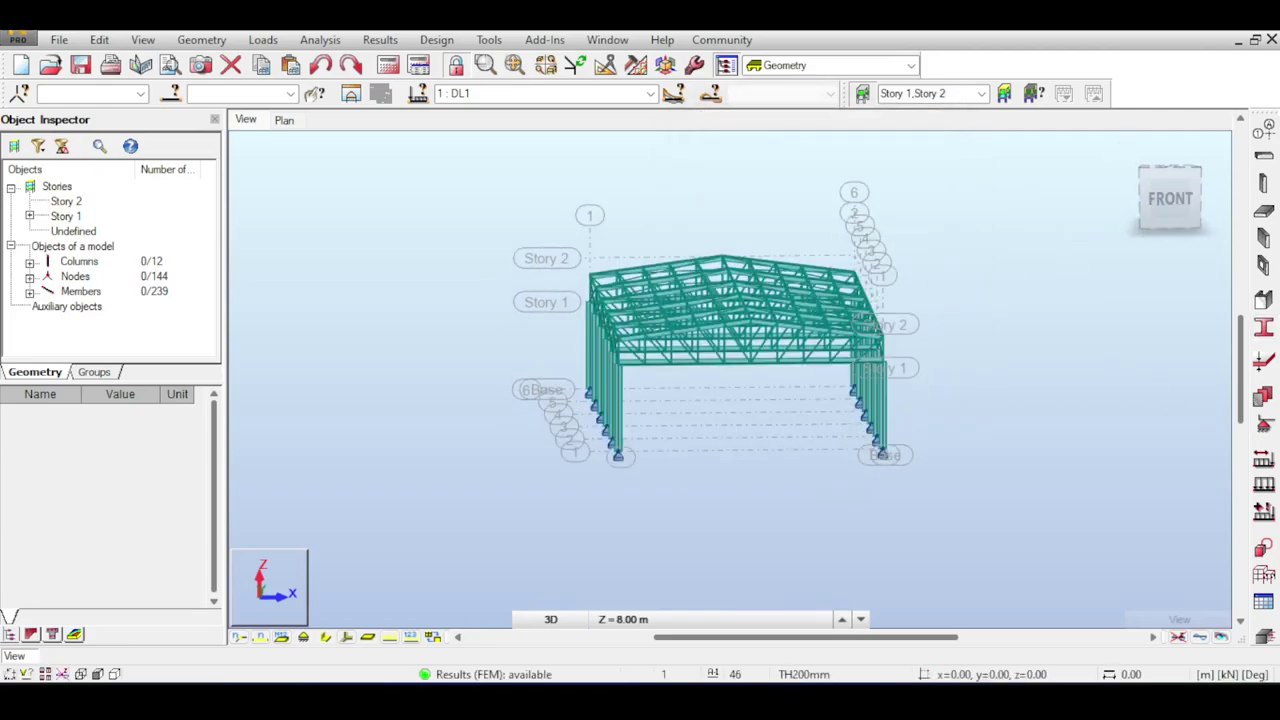
pyautogui.click(1264, 426)
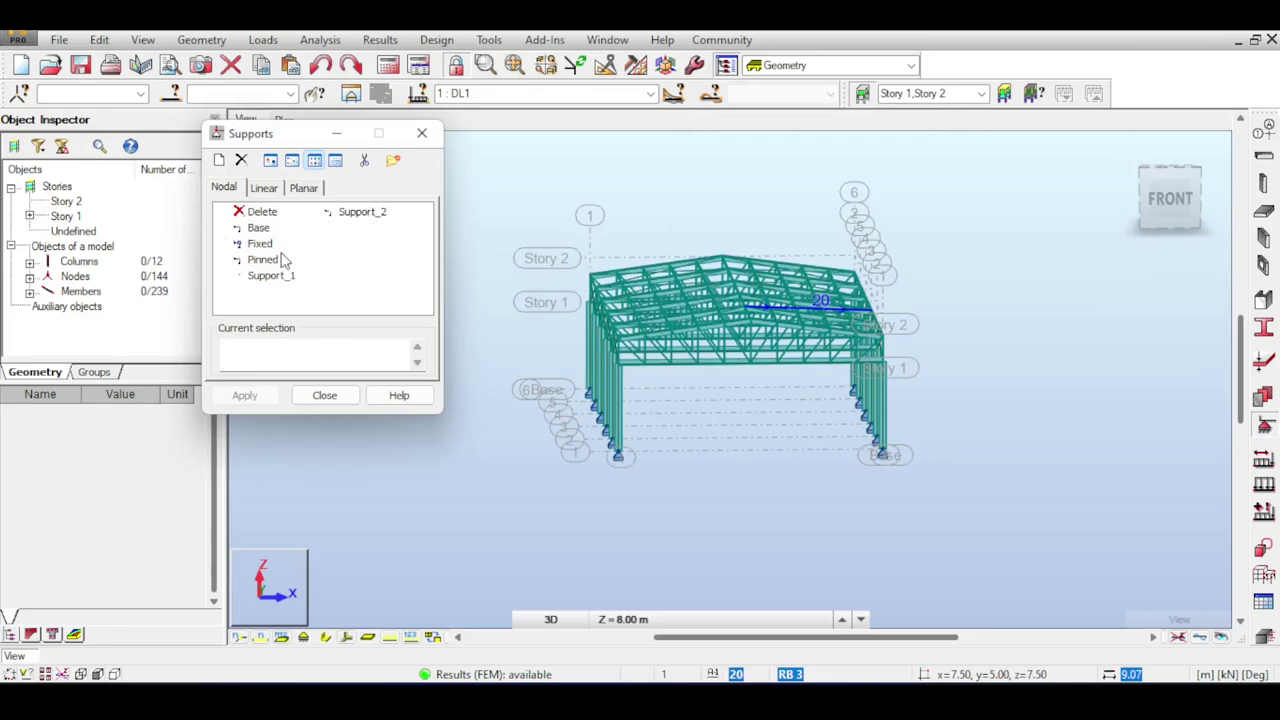
pyautogui.click(265, 259)
pyautogui.click(260, 243)
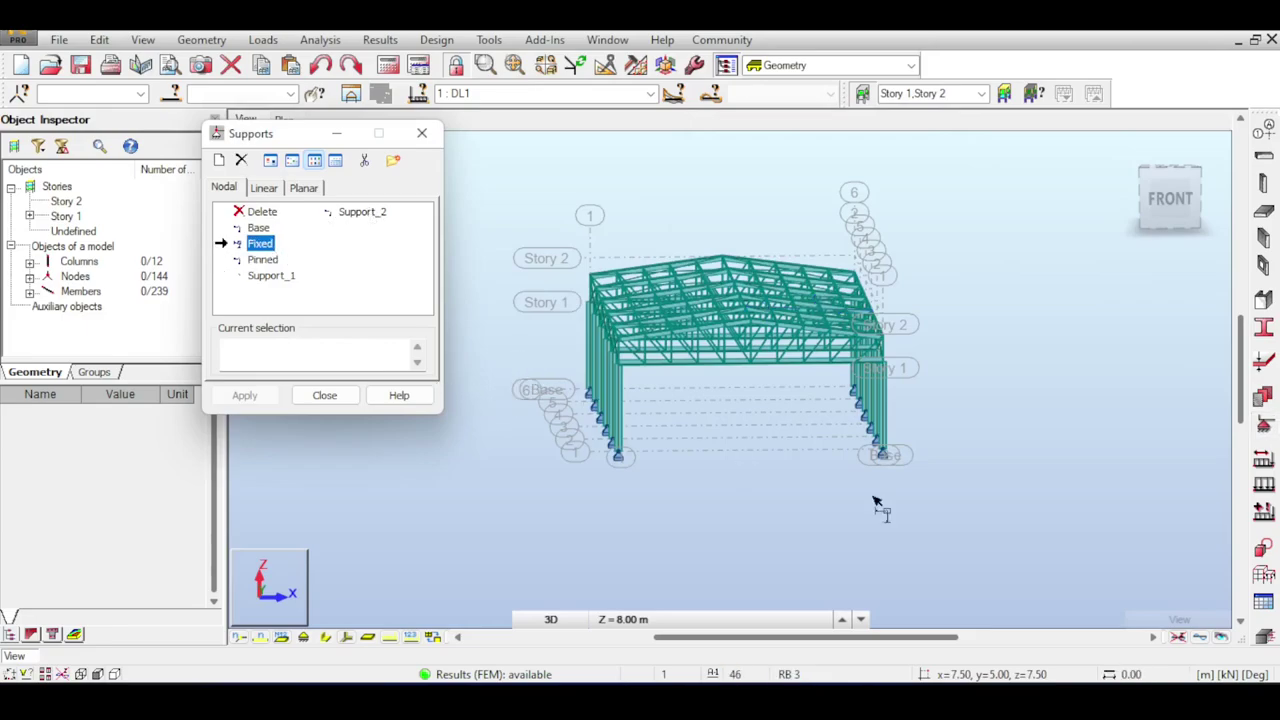
pyautogui.click(421, 133)
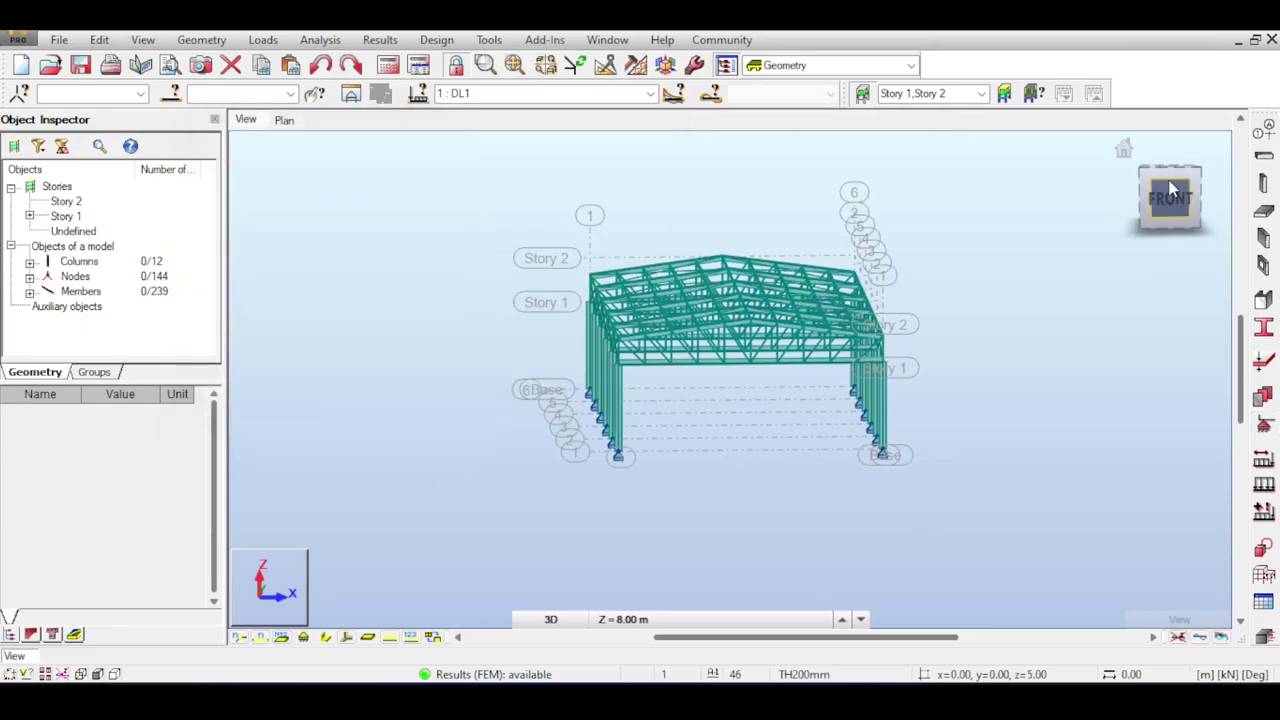
# Select all the column base nodes and examine their support type and the columns standing on them.
pyautogui.moveTo(1172, 190); pyautogui.dragTo(1160, 212)
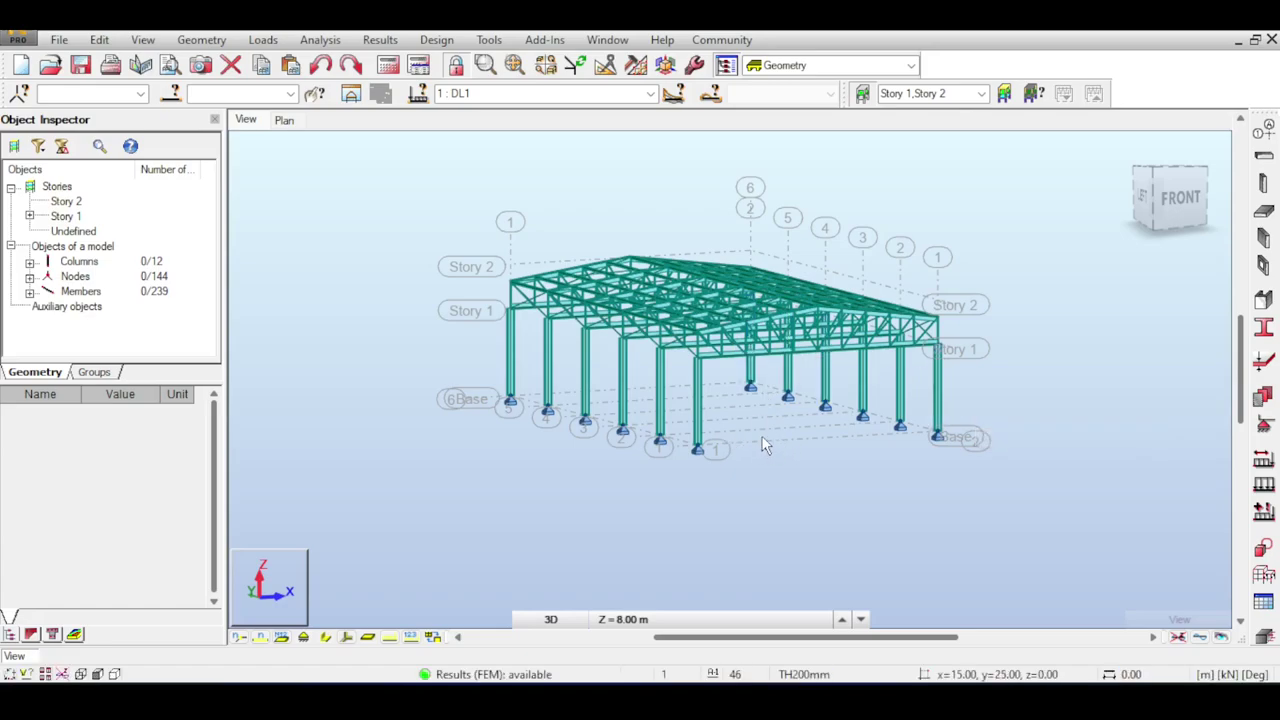
pyautogui.click(1178, 196)
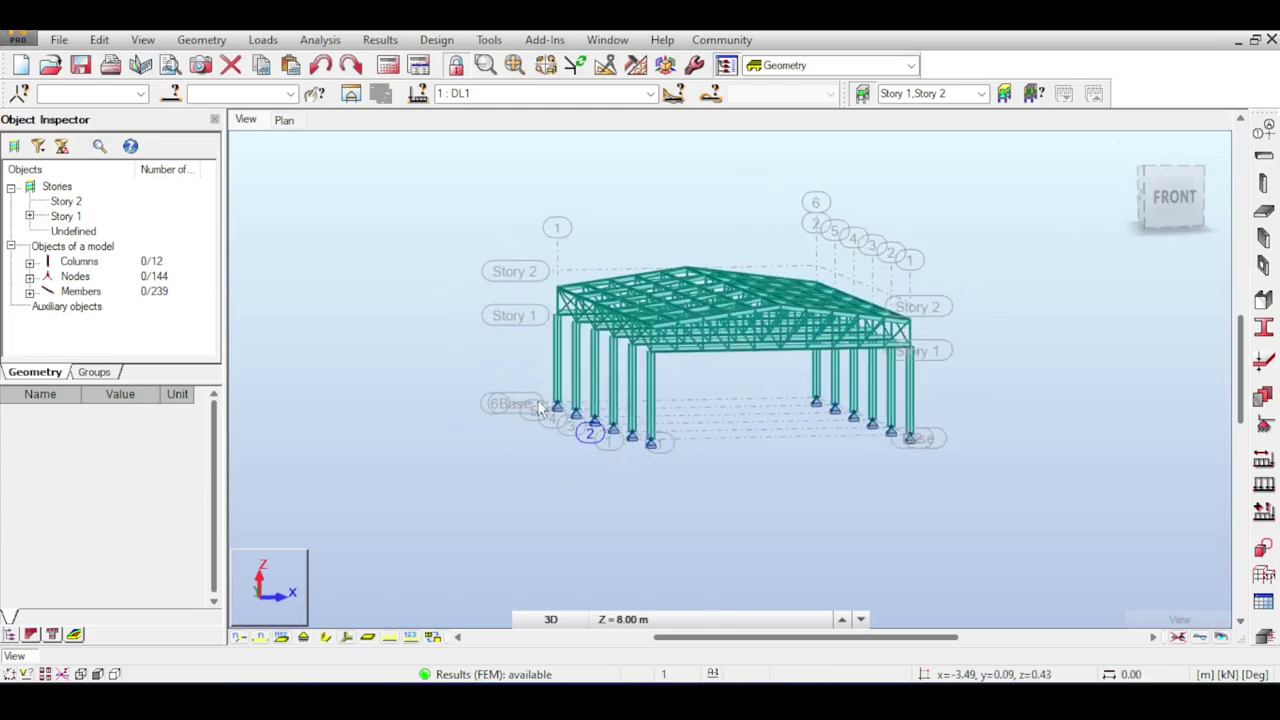
pyautogui.moveTo(506, 376); pyautogui.dragTo(954, 474)
pyautogui.scroll(5, 936, 483)
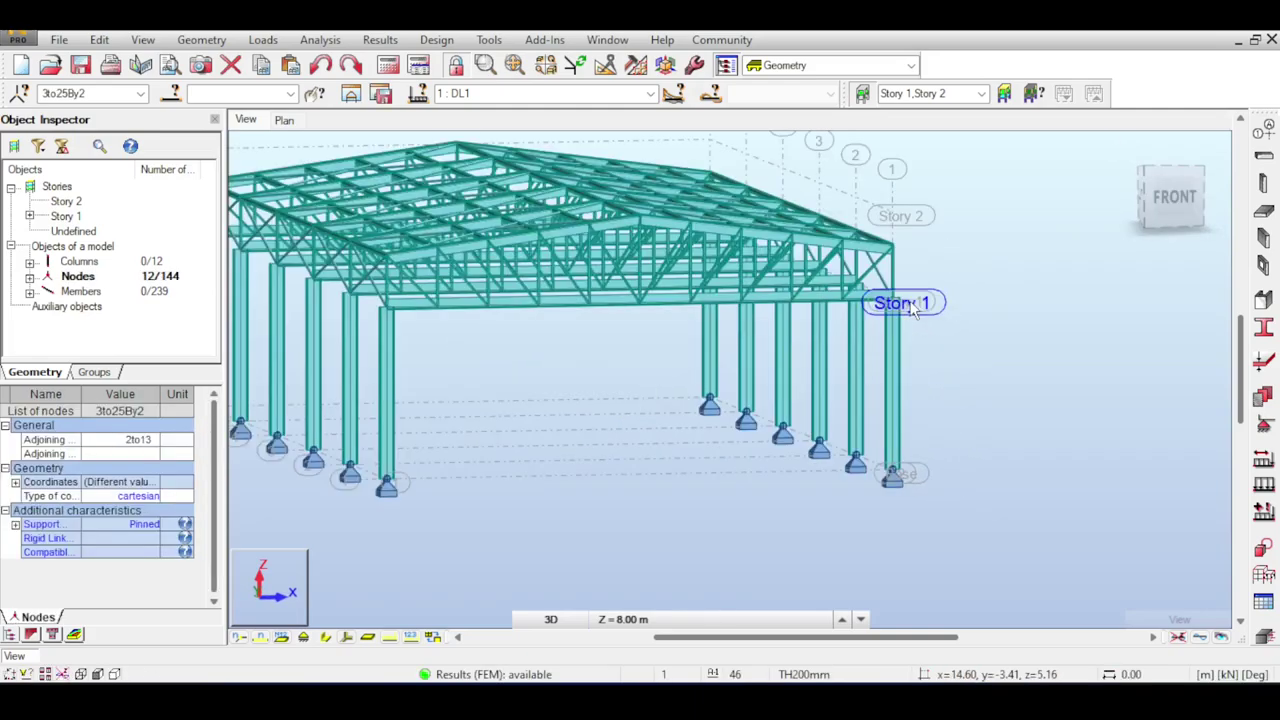
pyautogui.moveTo(1155, 224); pyautogui.dragTo(934, 300)
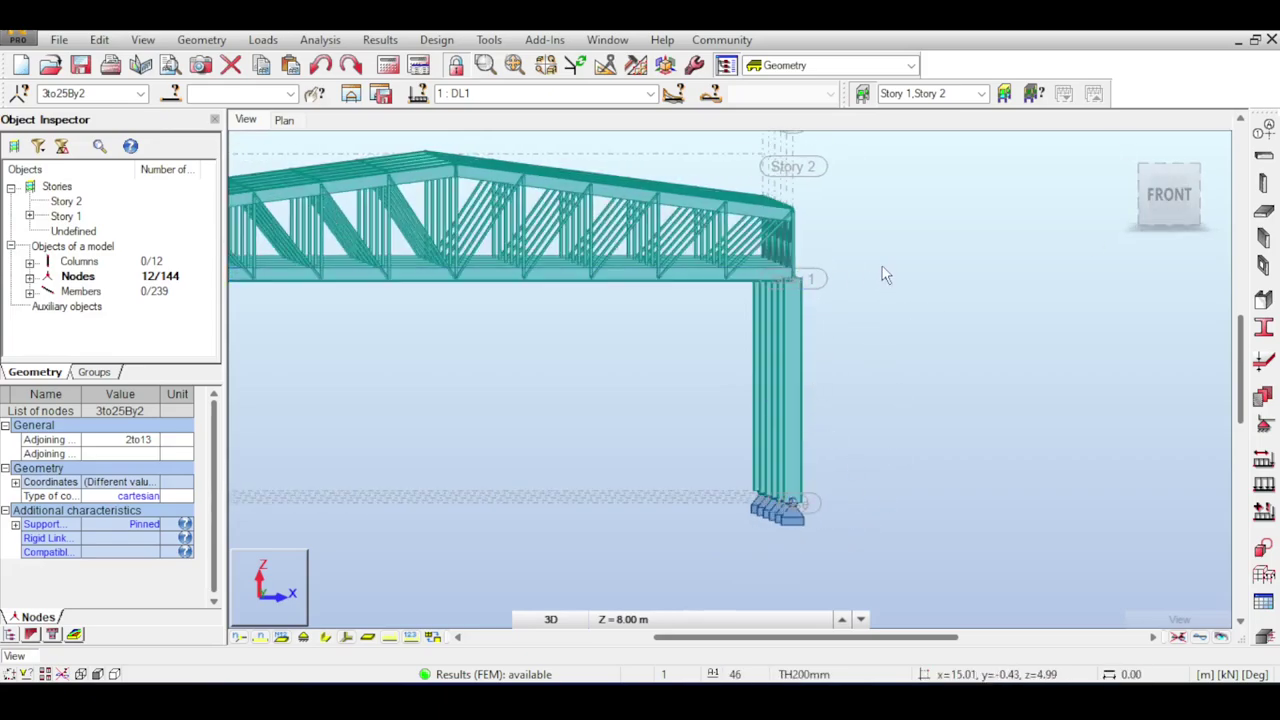
pyautogui.scroll(-3, 882, 266)
pyautogui.moveTo(1157, 206); pyautogui.dragTo(1175, 215)
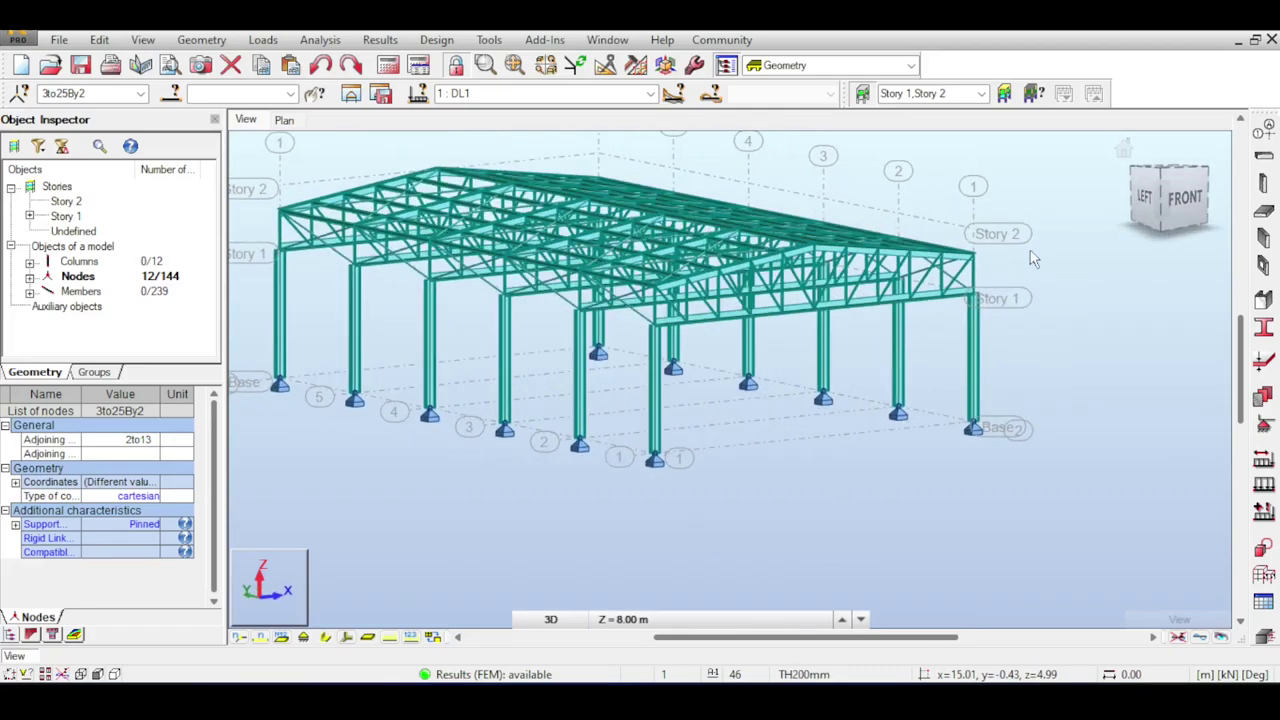
pyautogui.scroll(-2, 890, 288)
pyautogui.moveTo(1160, 199); pyautogui.dragTo(1150, 206)
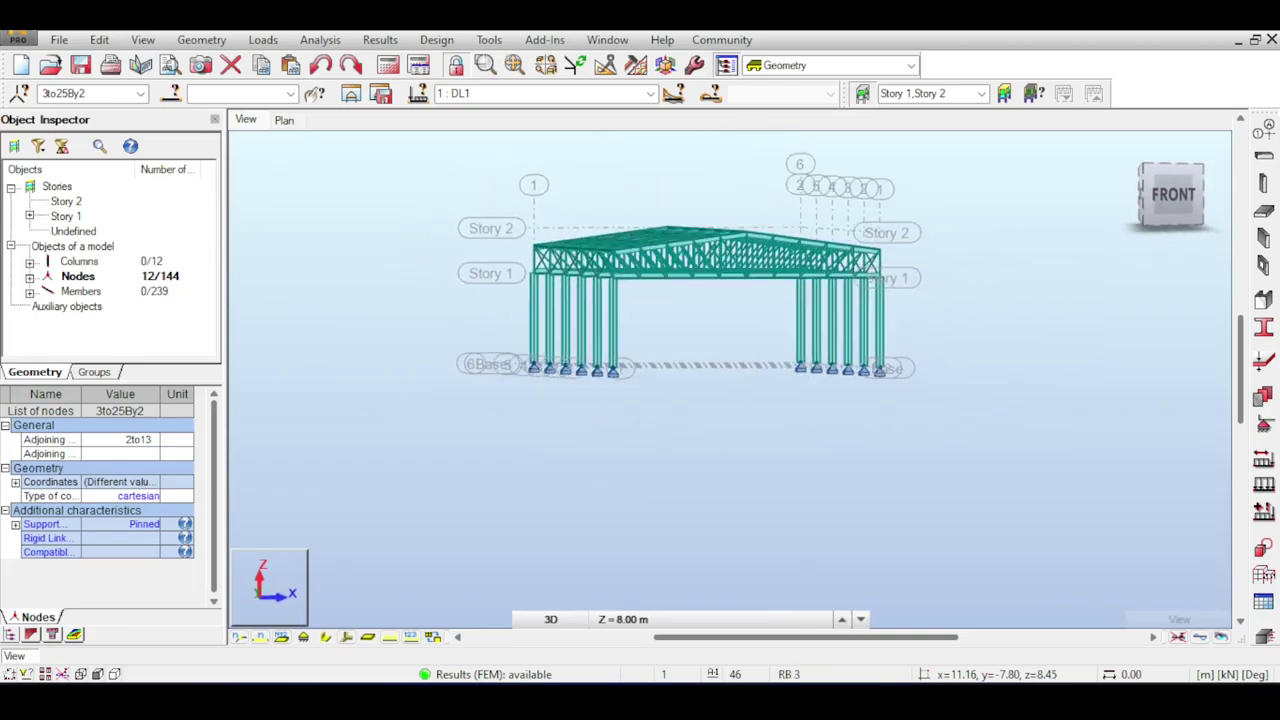
pyautogui.moveTo(1138, 200); pyautogui.dragTo(1160, 203)
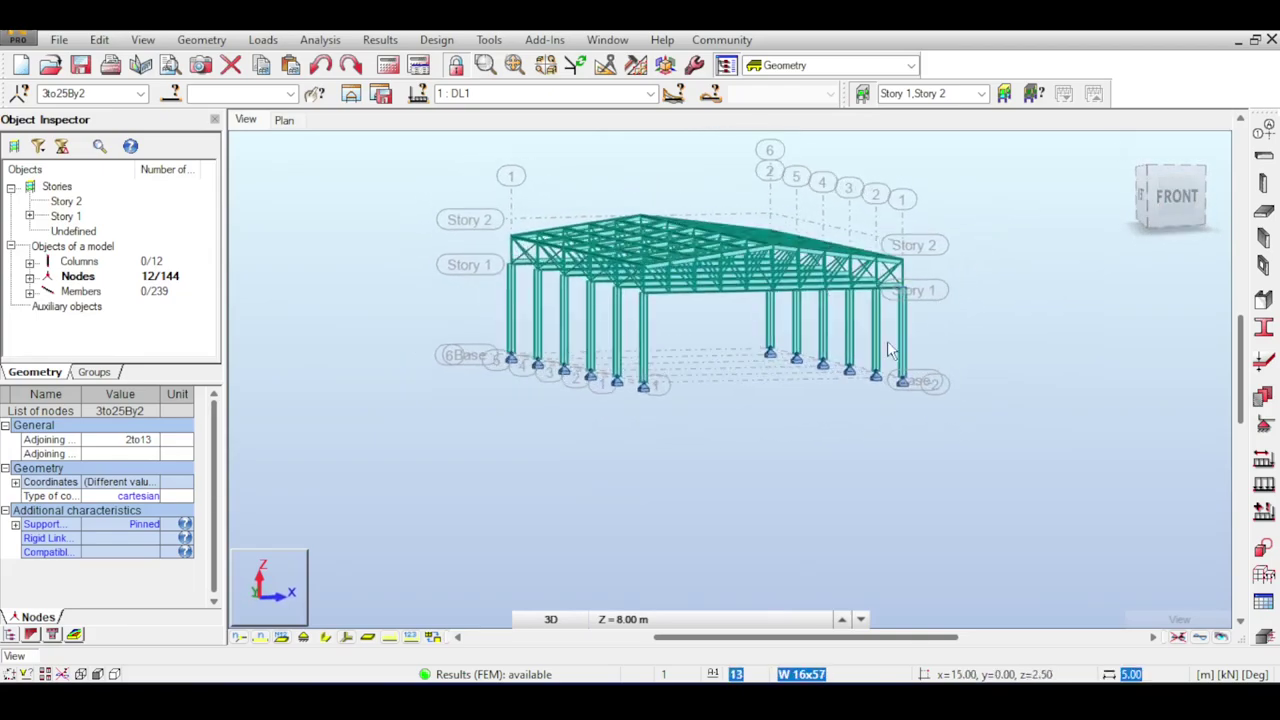
pyautogui.scroll(3, 850, 355)
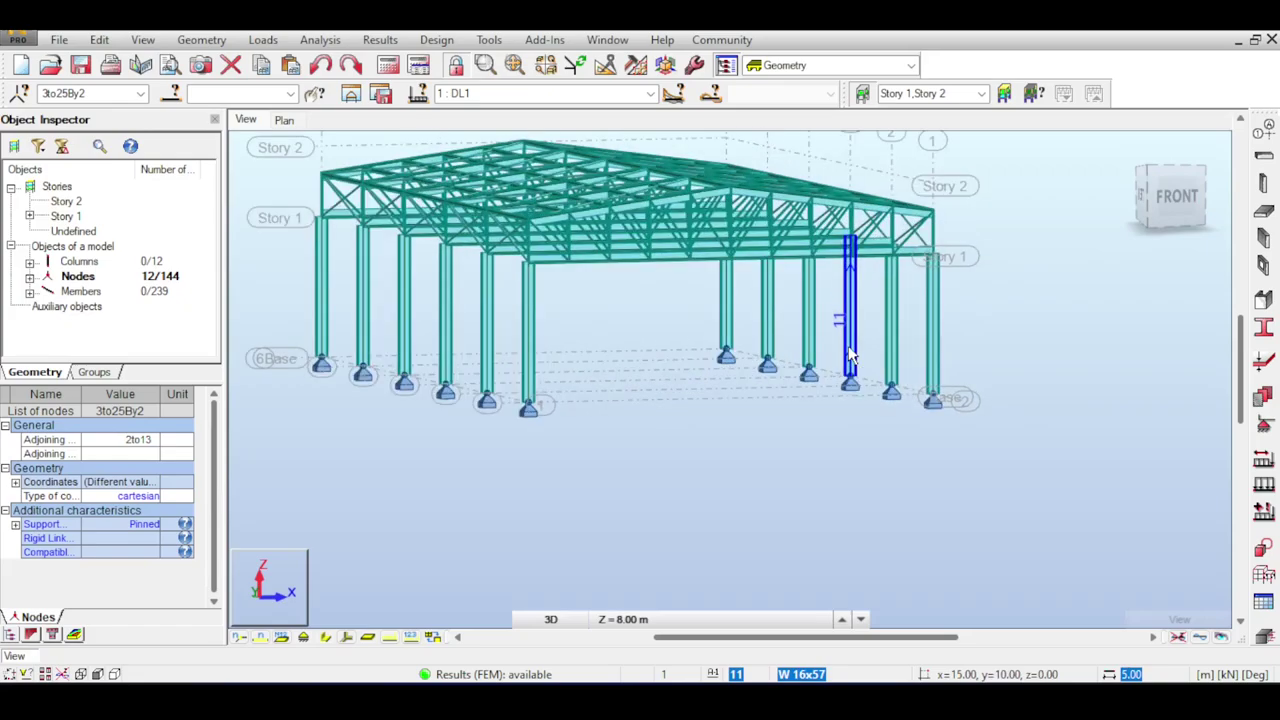
pyautogui.scroll(-3, 850, 355)
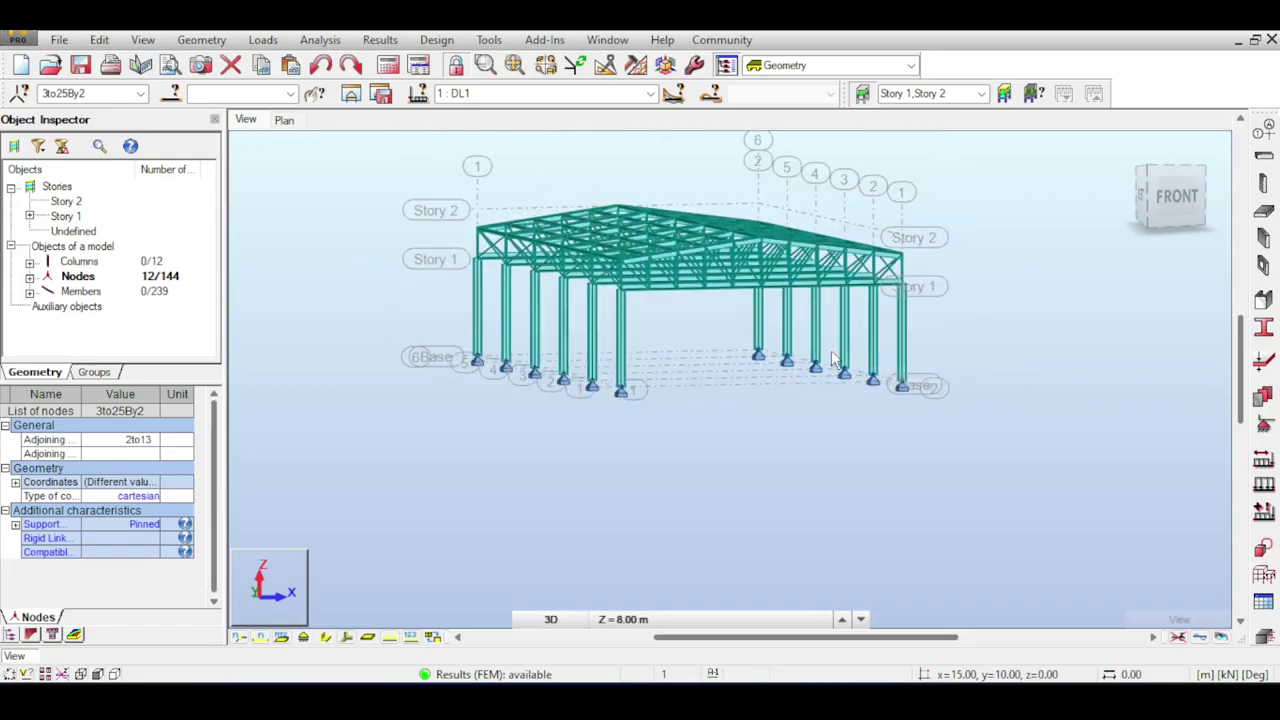
# Clear the base node selection and examine the front roof truss and its columns up close.
pyautogui.click(1180, 195)
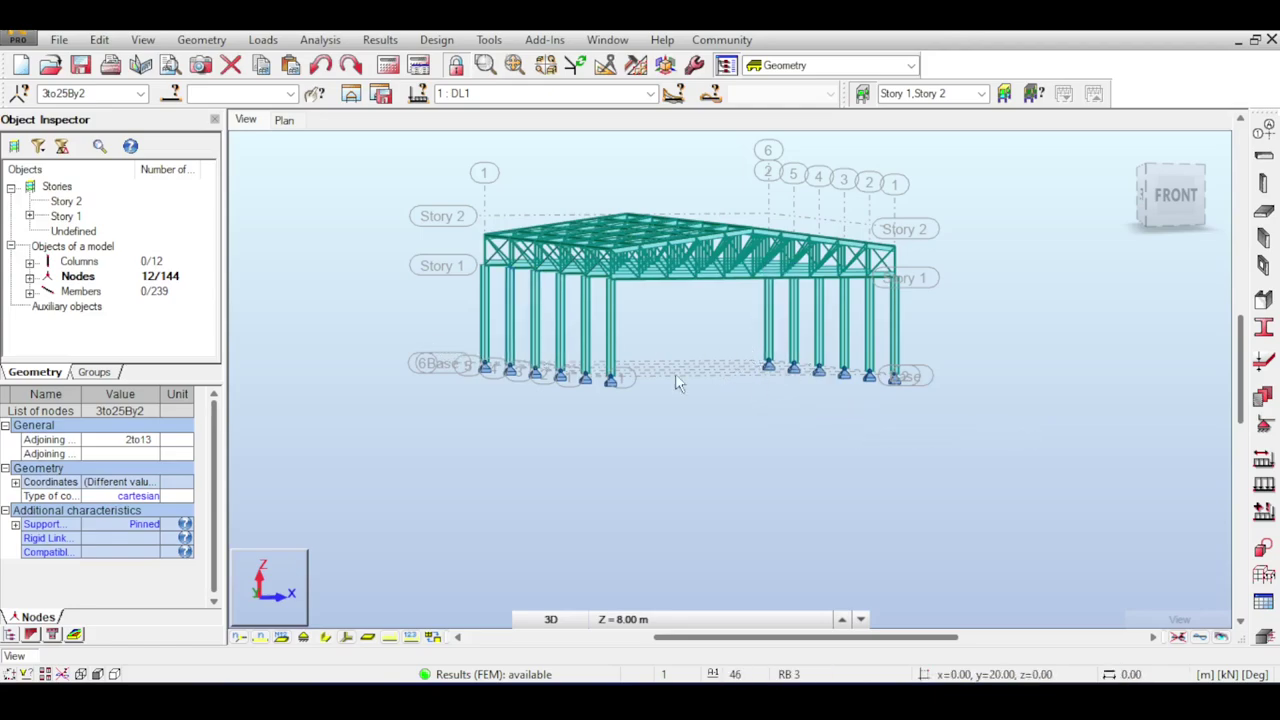
pyautogui.moveTo(419, 327); pyautogui.dragTo(998, 433)
pyautogui.click(940, 455)
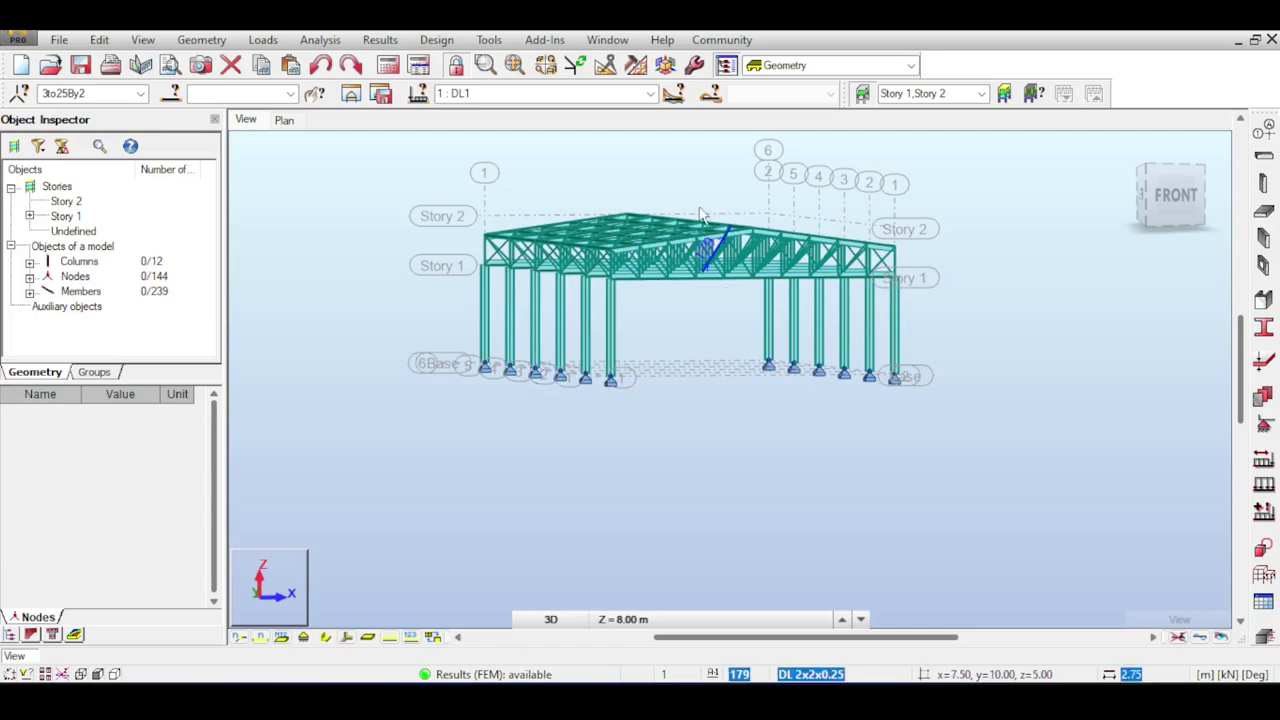
pyautogui.click(1157, 197)
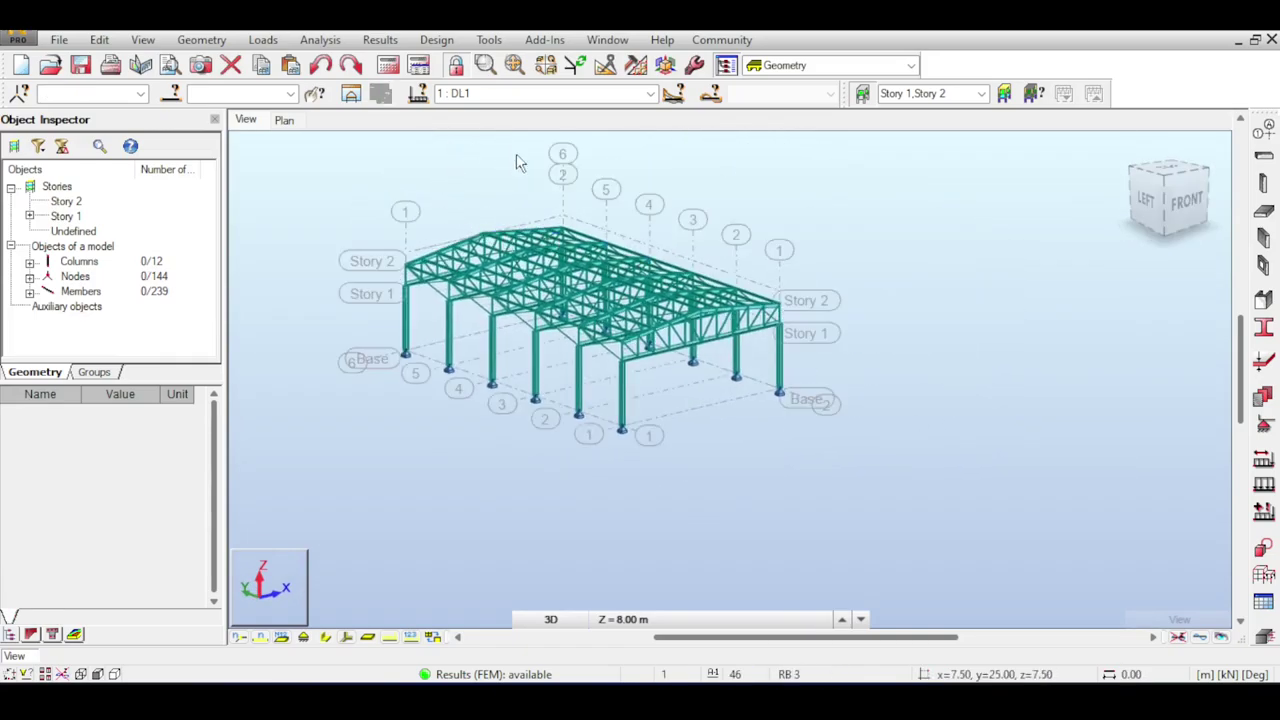
pyautogui.scroll(5, 600, 288)
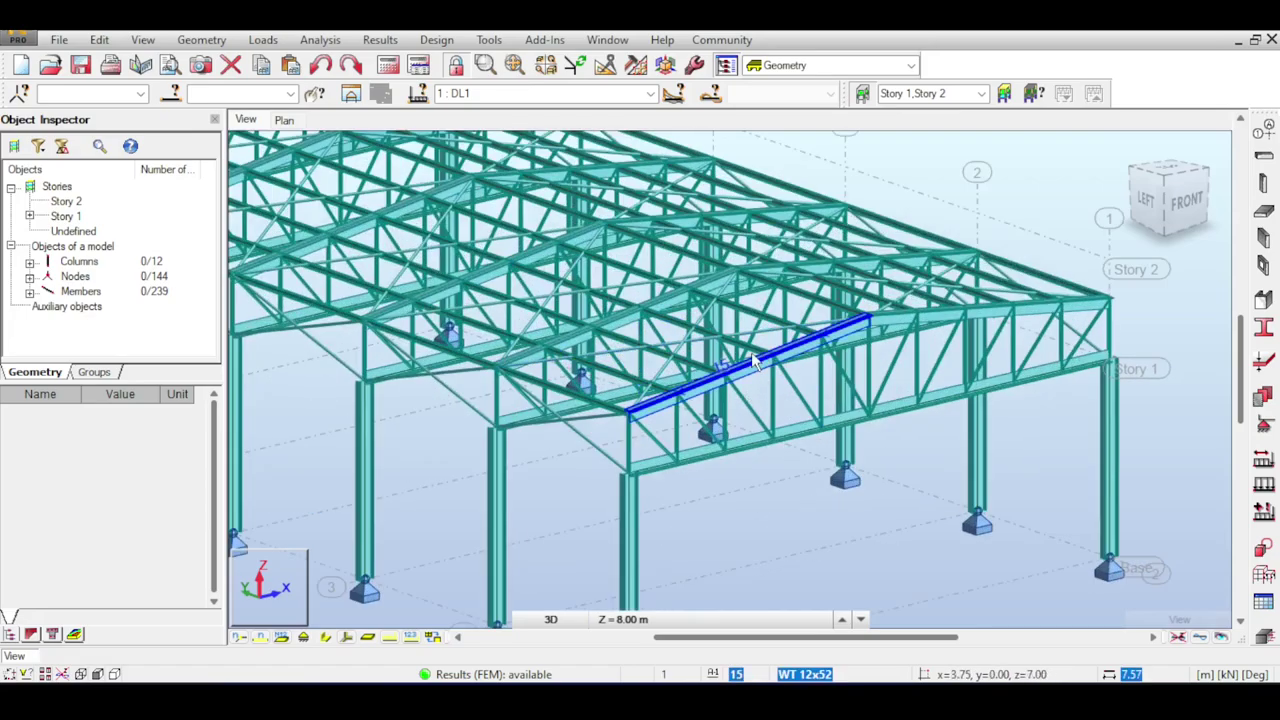
# Examine the roof trusses, purlins and bracing of the steel hall from several angles.
pyautogui.scroll(-3, 736, 283)
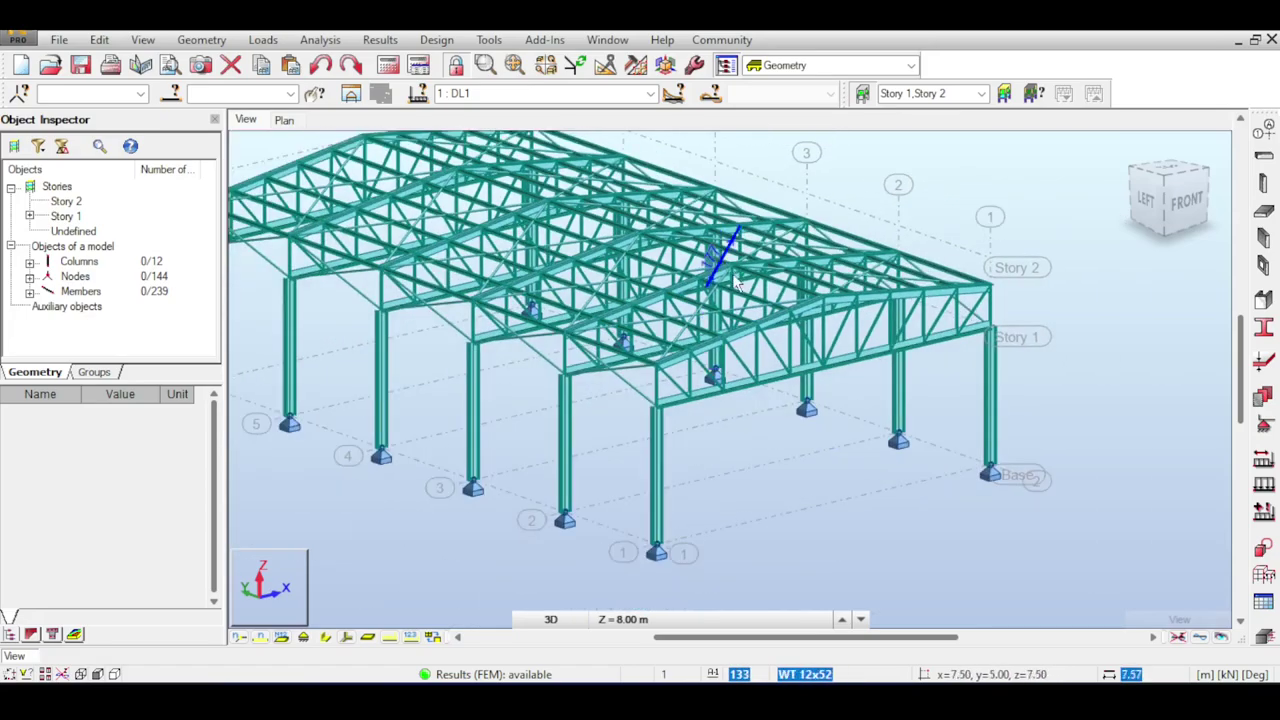
pyautogui.scroll(3, 735, 283)
pyautogui.scroll(-2, 736, 286)
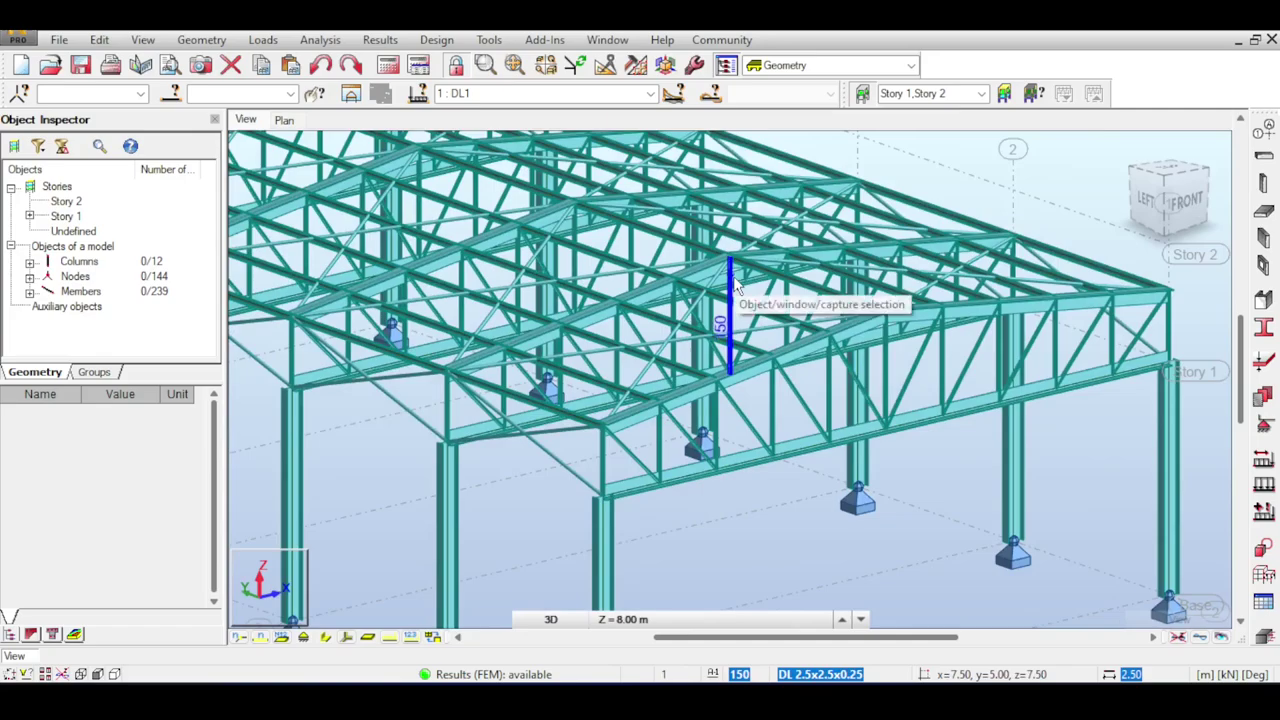
pyautogui.scroll(4, 736, 286)
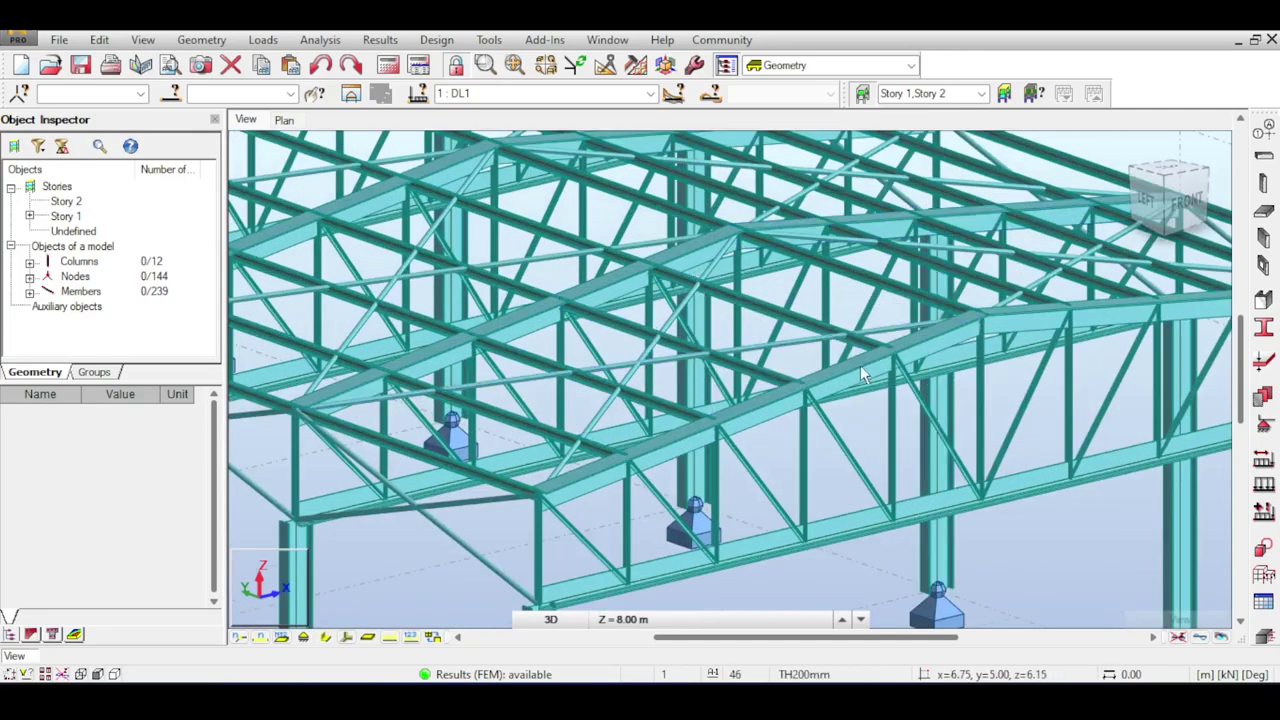
pyautogui.scroll(1, 742, 280)
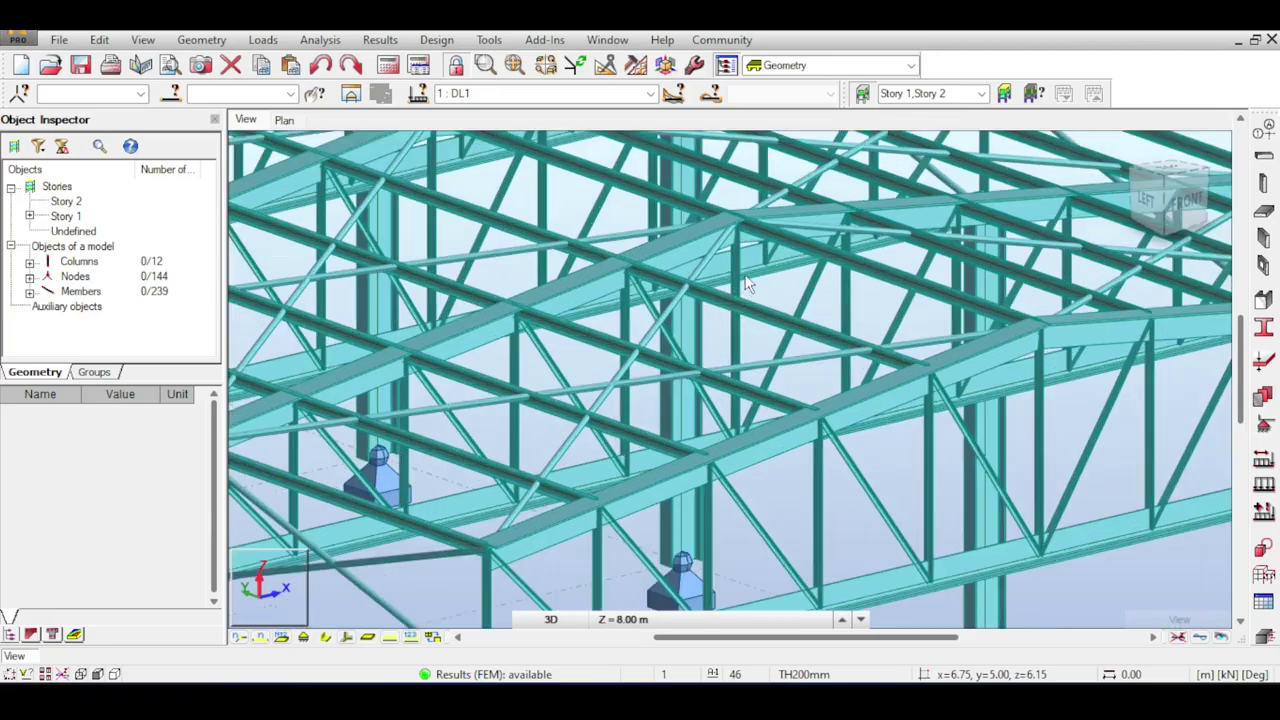
pyautogui.click(1184, 199)
pyautogui.moveTo(1152, 197)
pyautogui.mouseDown()
pyautogui.moveTo(1143, 186)
pyautogui.moveTo(1162, 208)
pyautogui.mouseUp()
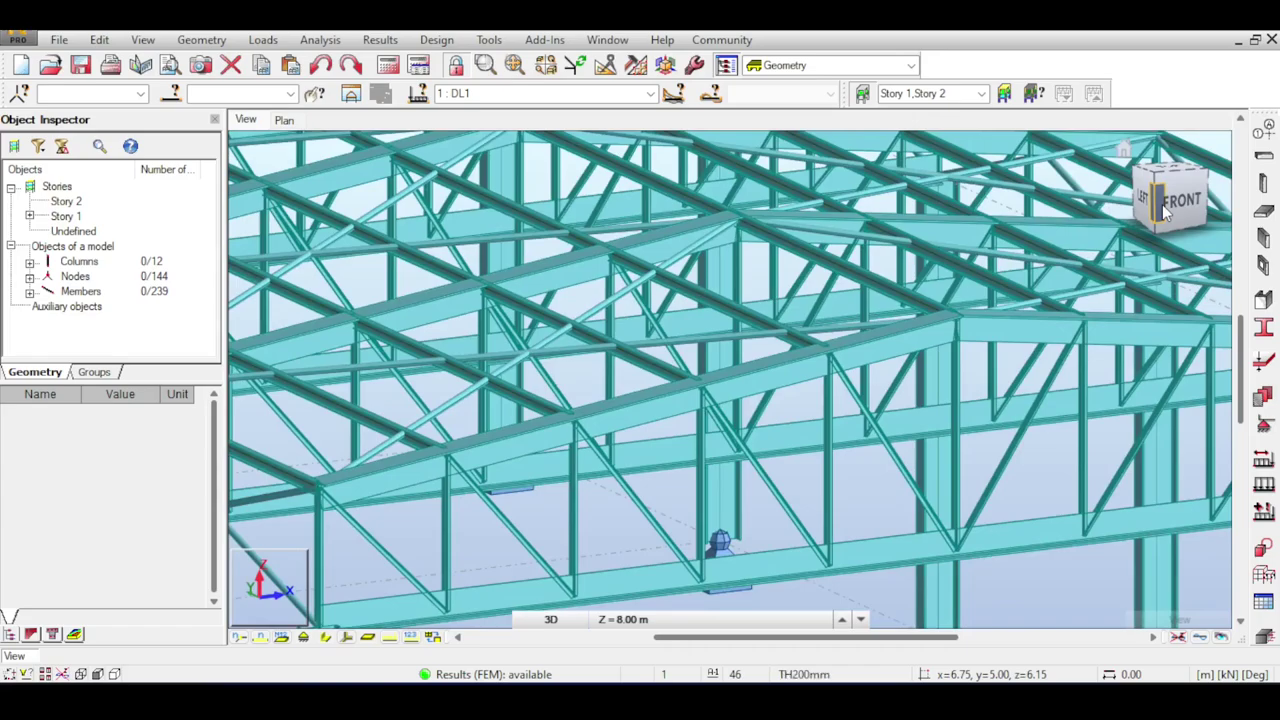
pyautogui.scroll(-1, 535, 318)
pyautogui.scroll(-2, 604, 314)
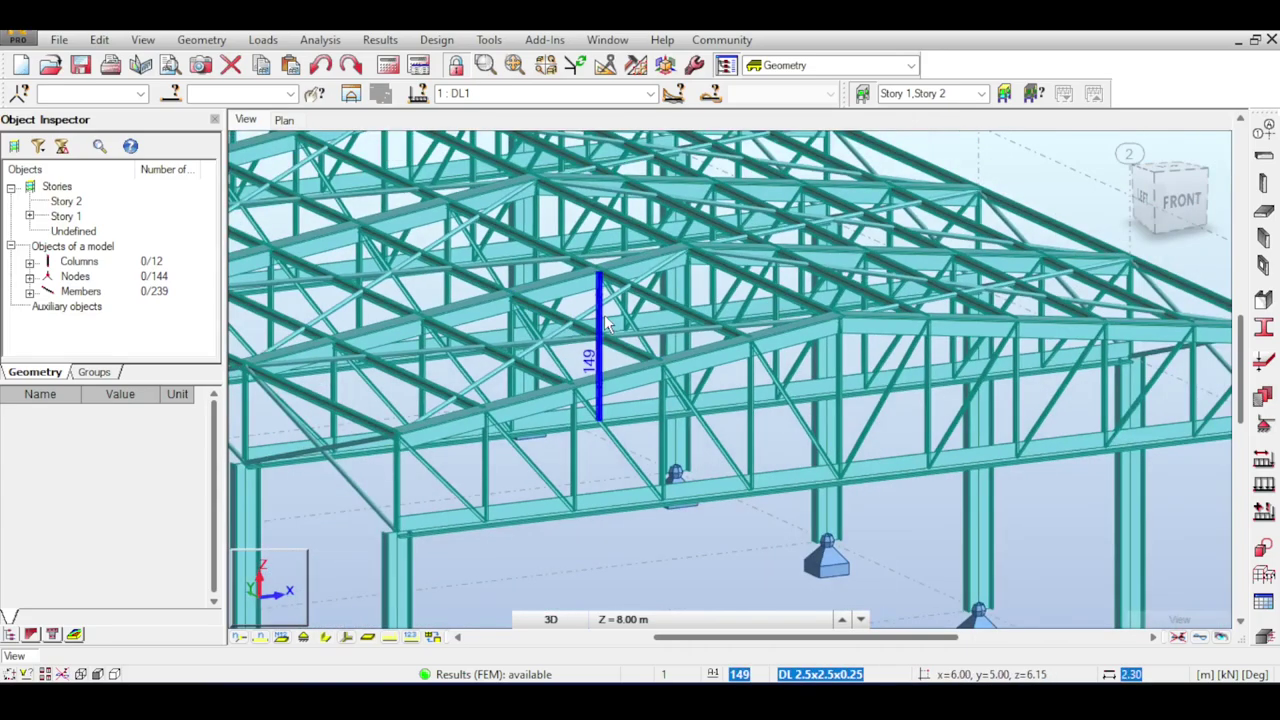
pyautogui.scroll(-2, 622, 285)
pyautogui.scroll(-3, 628, 262)
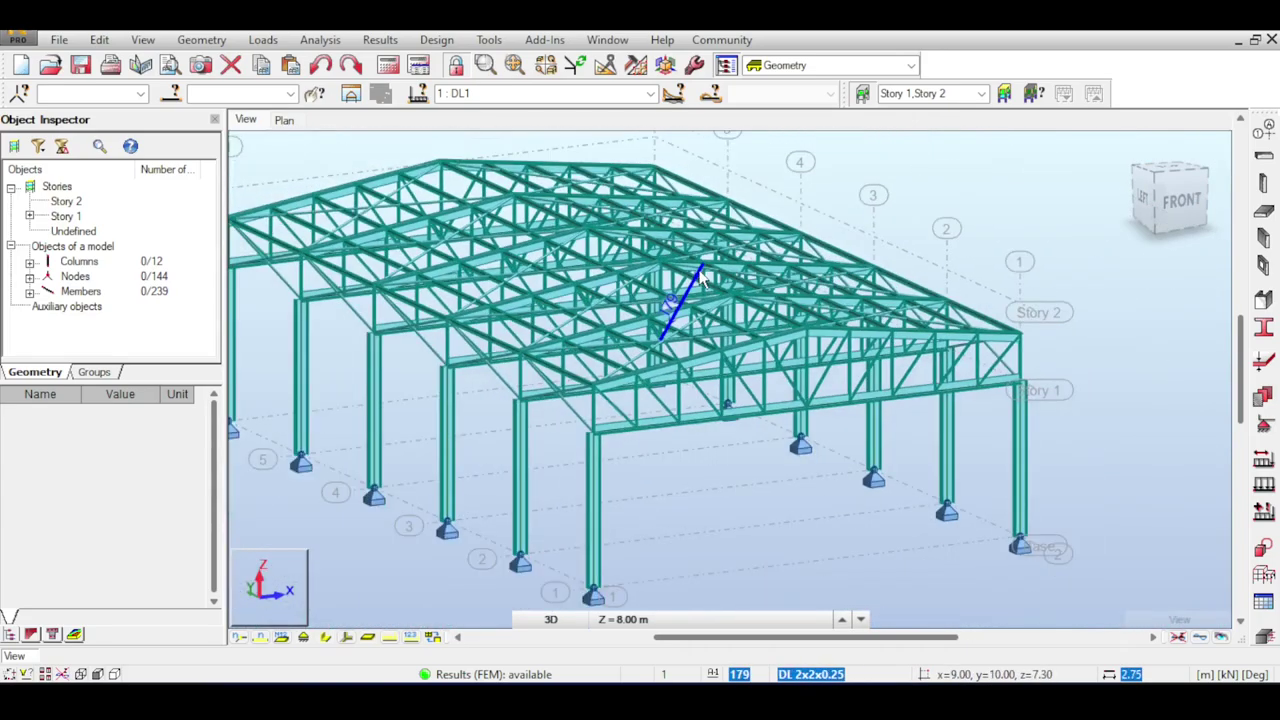
pyautogui.click(1178, 203)
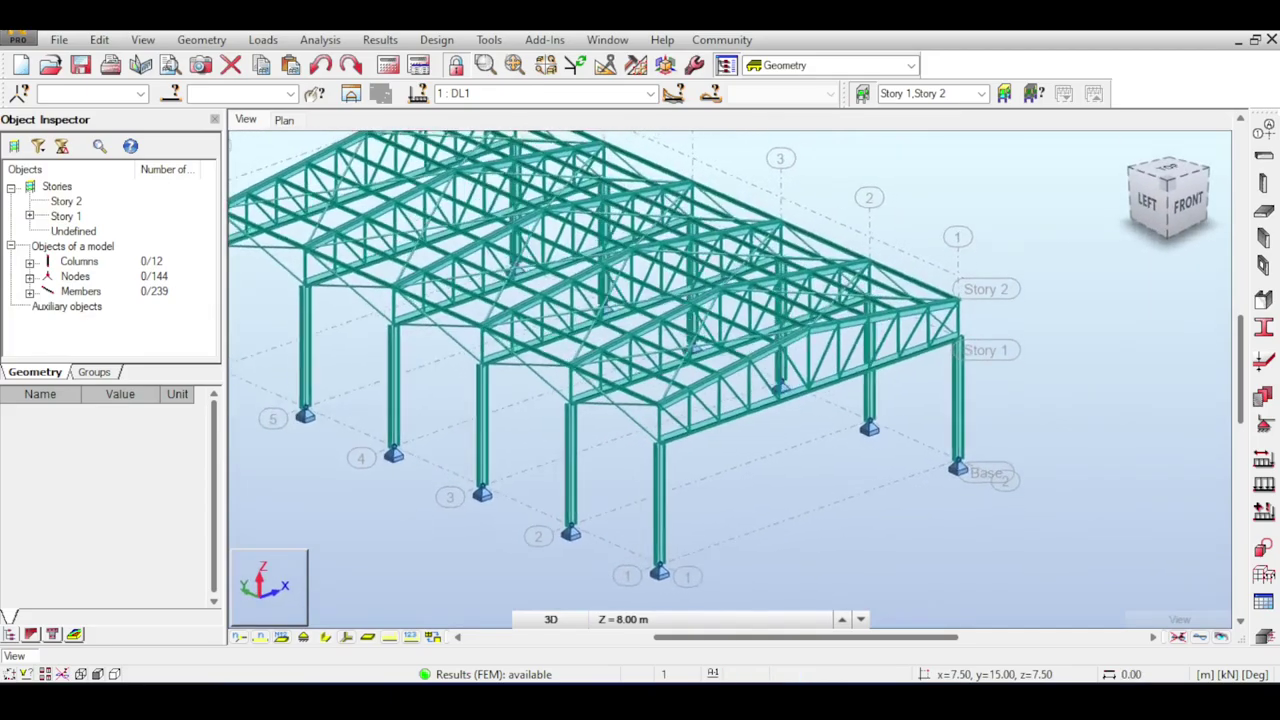
# Create a contour cladding with One-way X load distribution over the corner roof strip at the eave, between the first two frames.
pyautogui.click(201, 40)
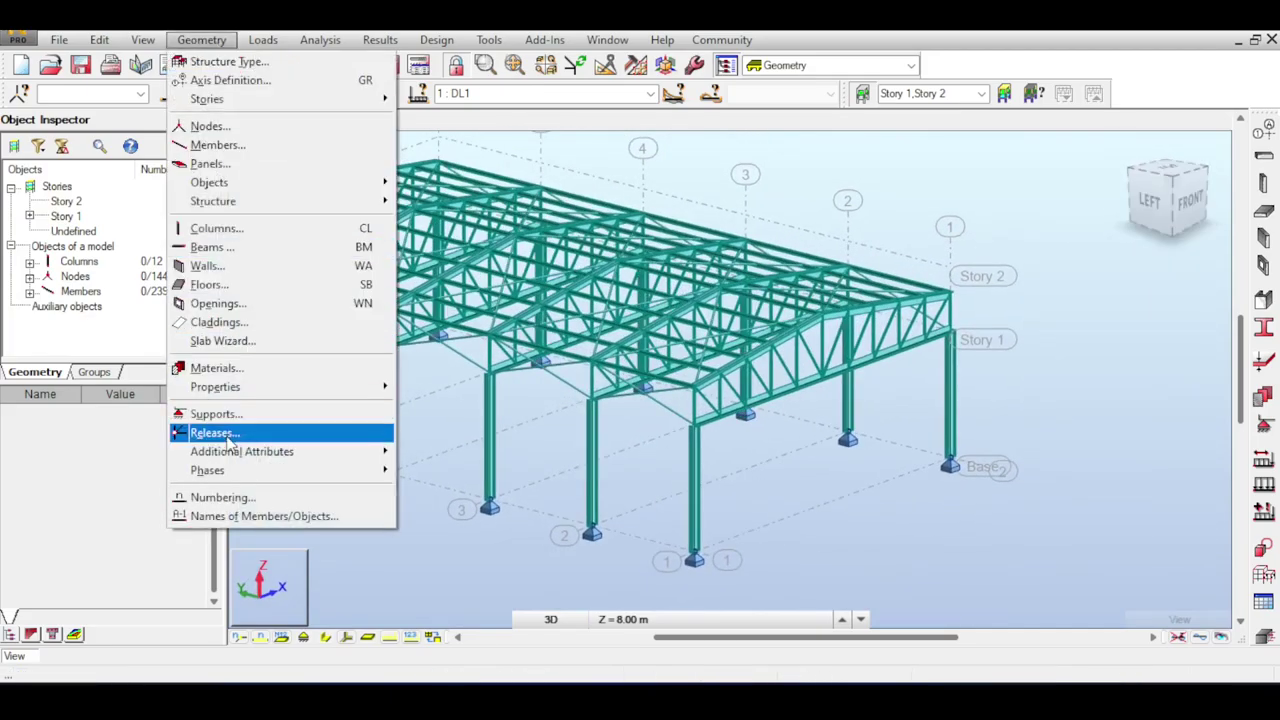
pyautogui.click(235, 322)
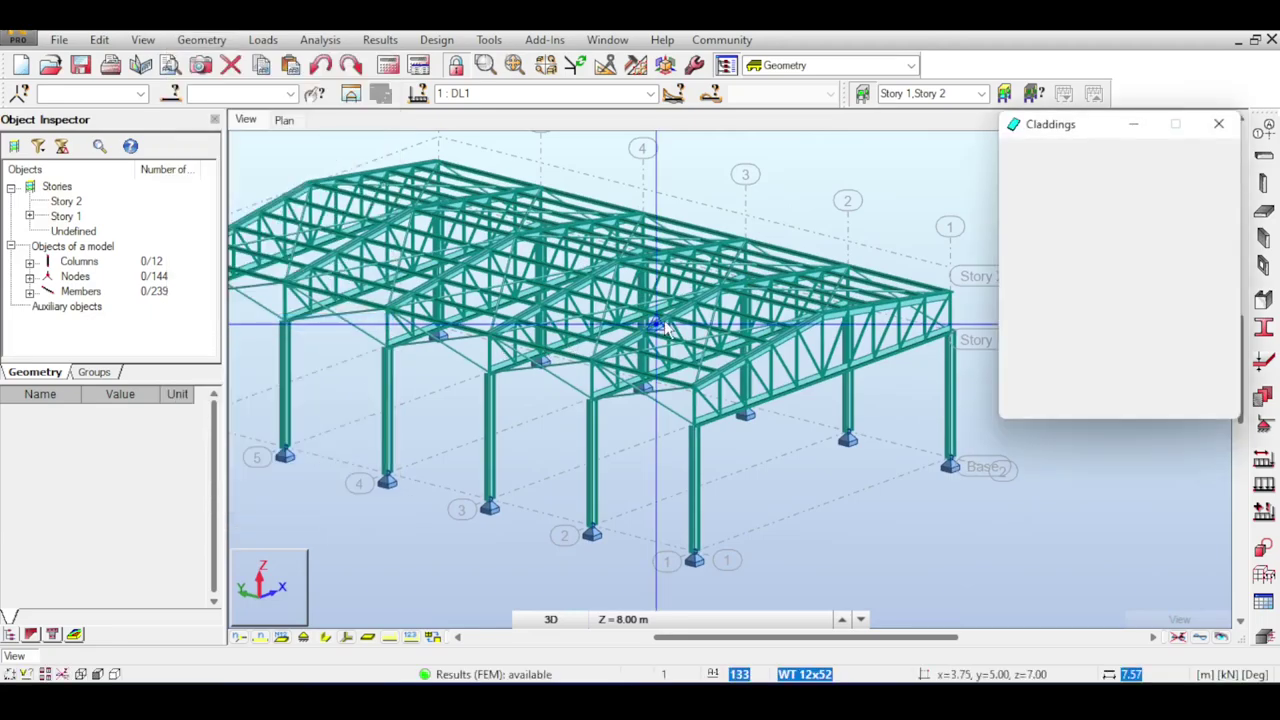
pyautogui.scroll(2, 692, 368)
pyautogui.moveTo(694, 366); pyautogui.dragTo(620, 340, button='middle')
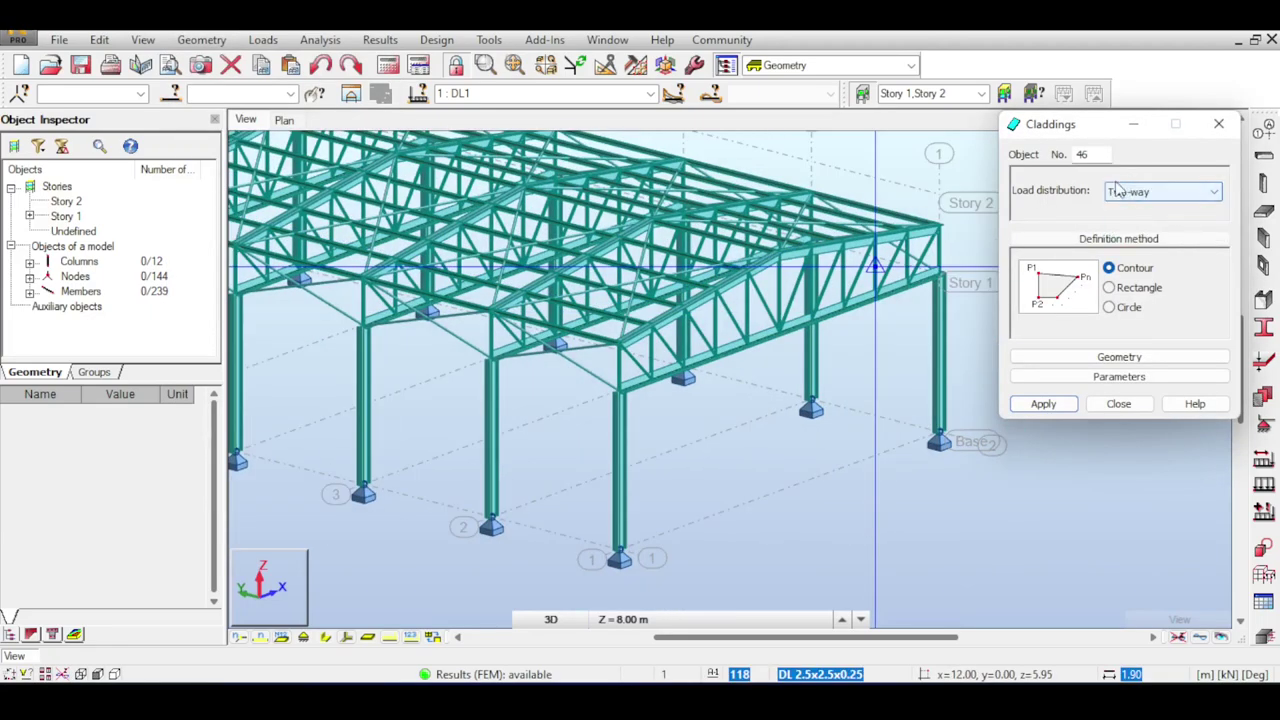
pyautogui.click(1117, 190)
pyautogui.click(1148, 222)
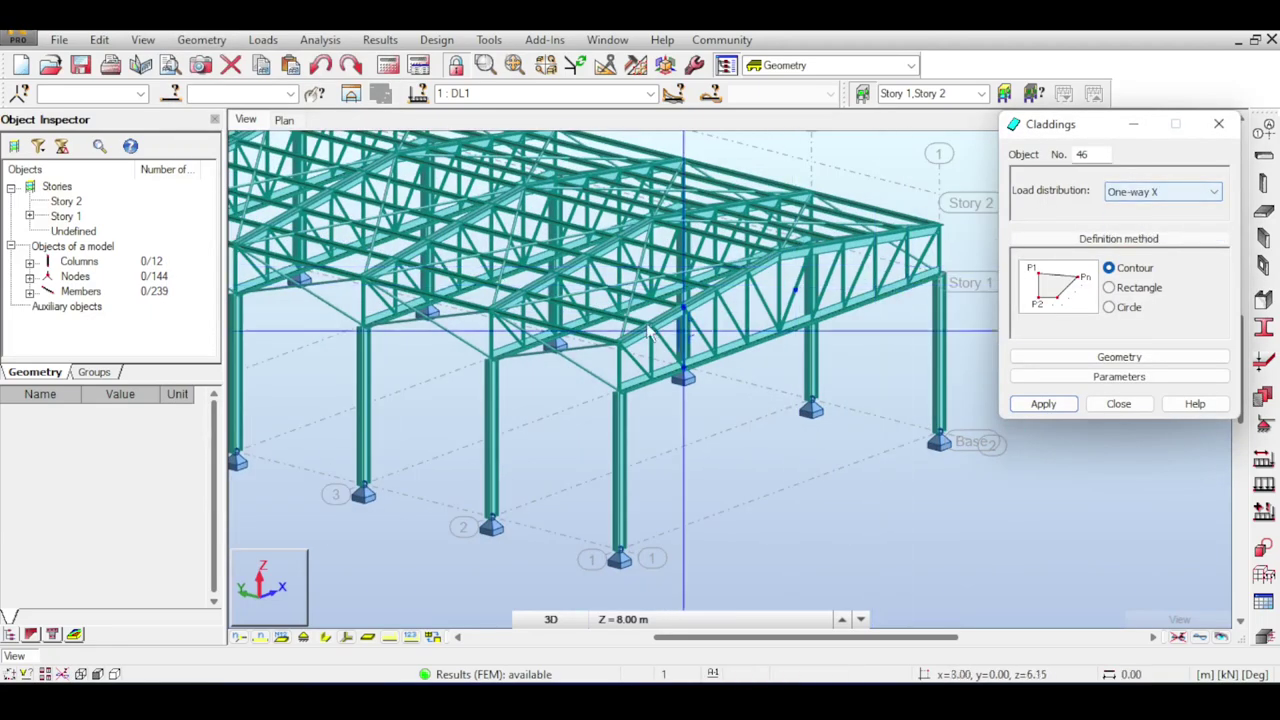
pyautogui.scroll(4, 644, 281)
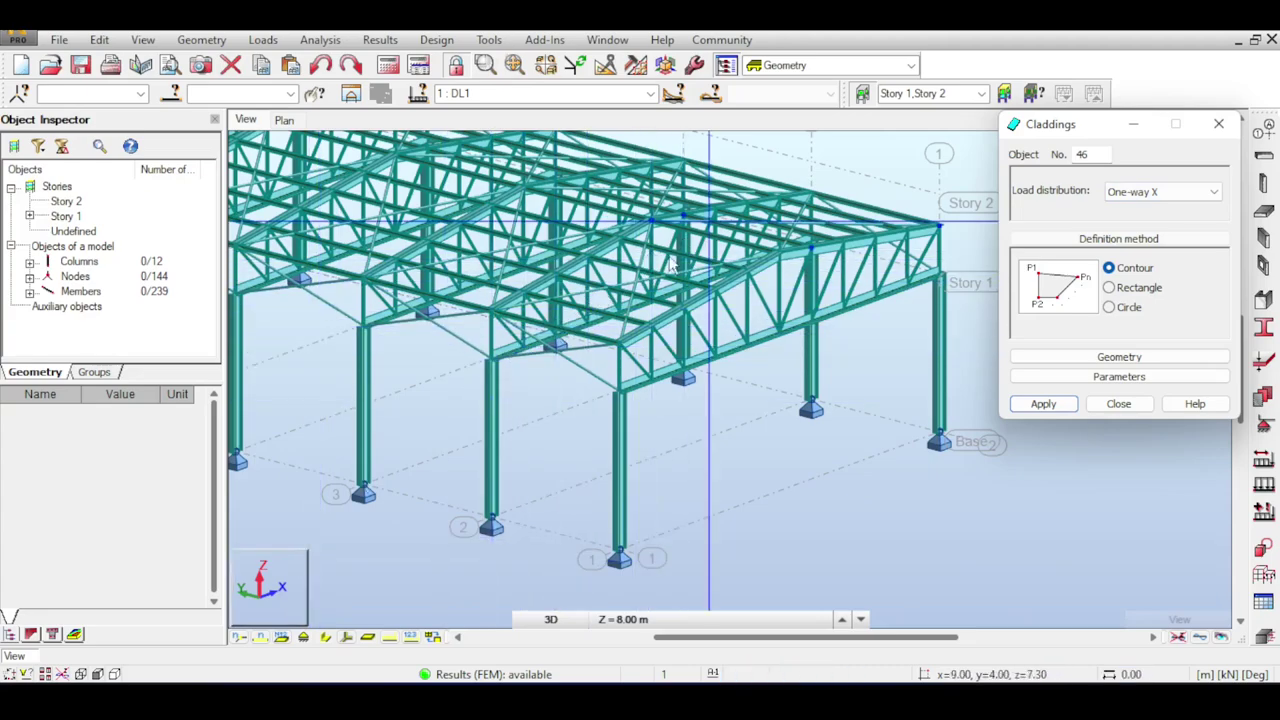
pyautogui.scroll(-2, 658, 258)
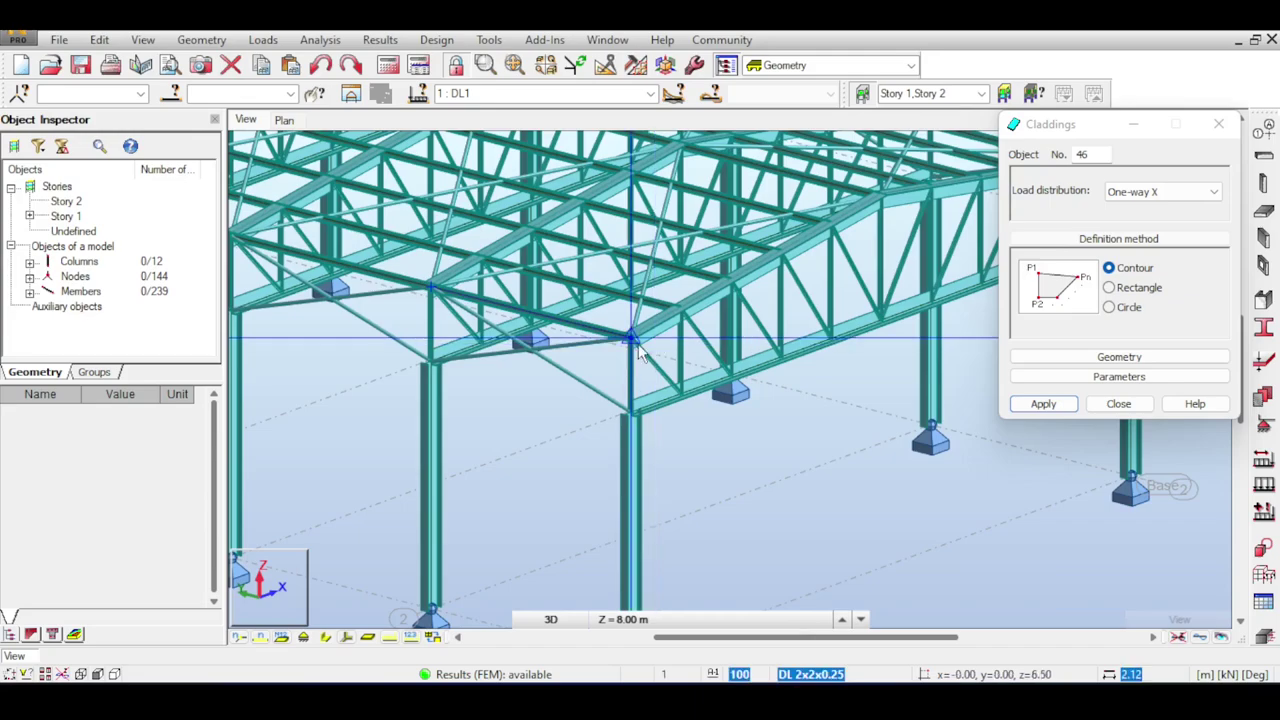
pyautogui.scroll(2, 675, 315)
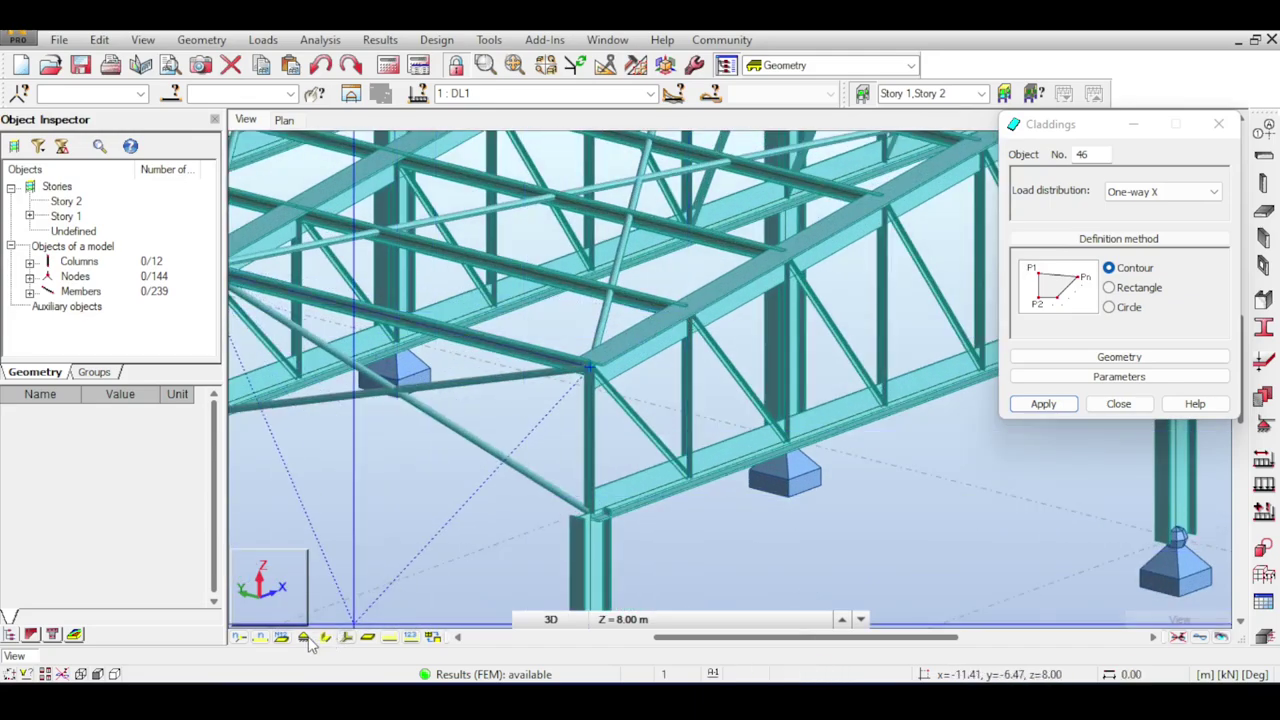
pyautogui.click(1020, 403)
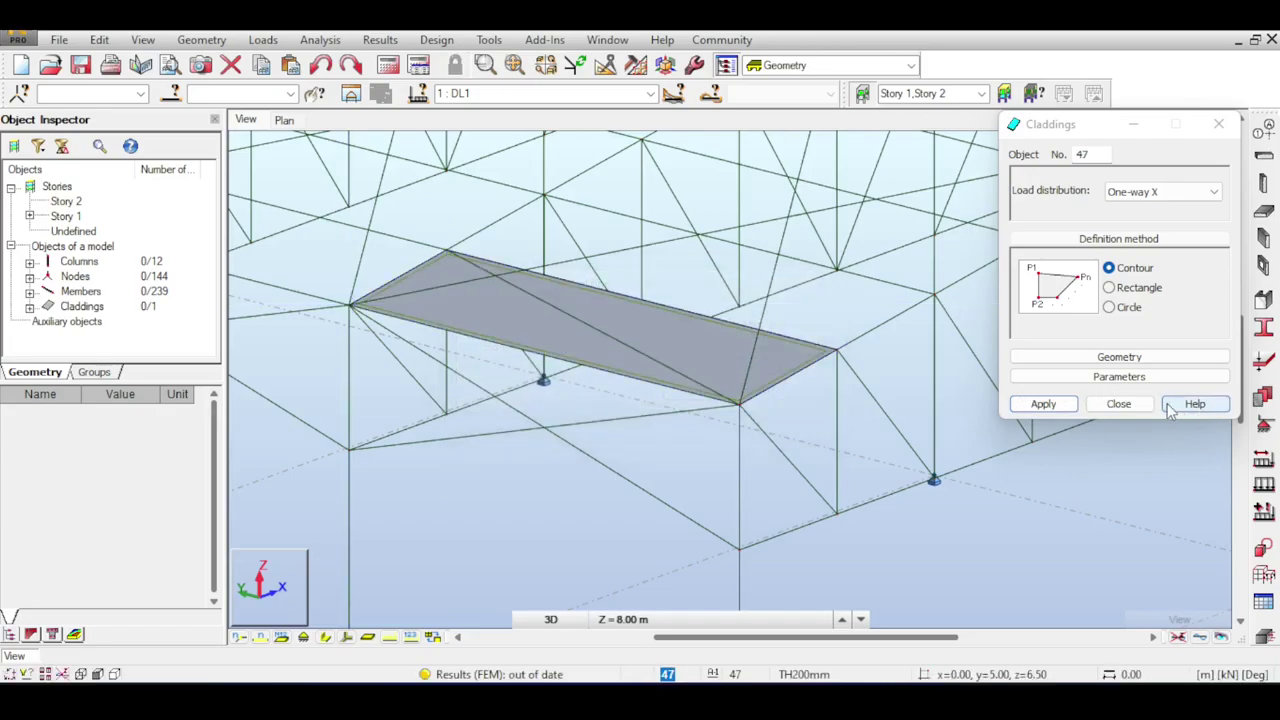
pyautogui.click(1118, 404)
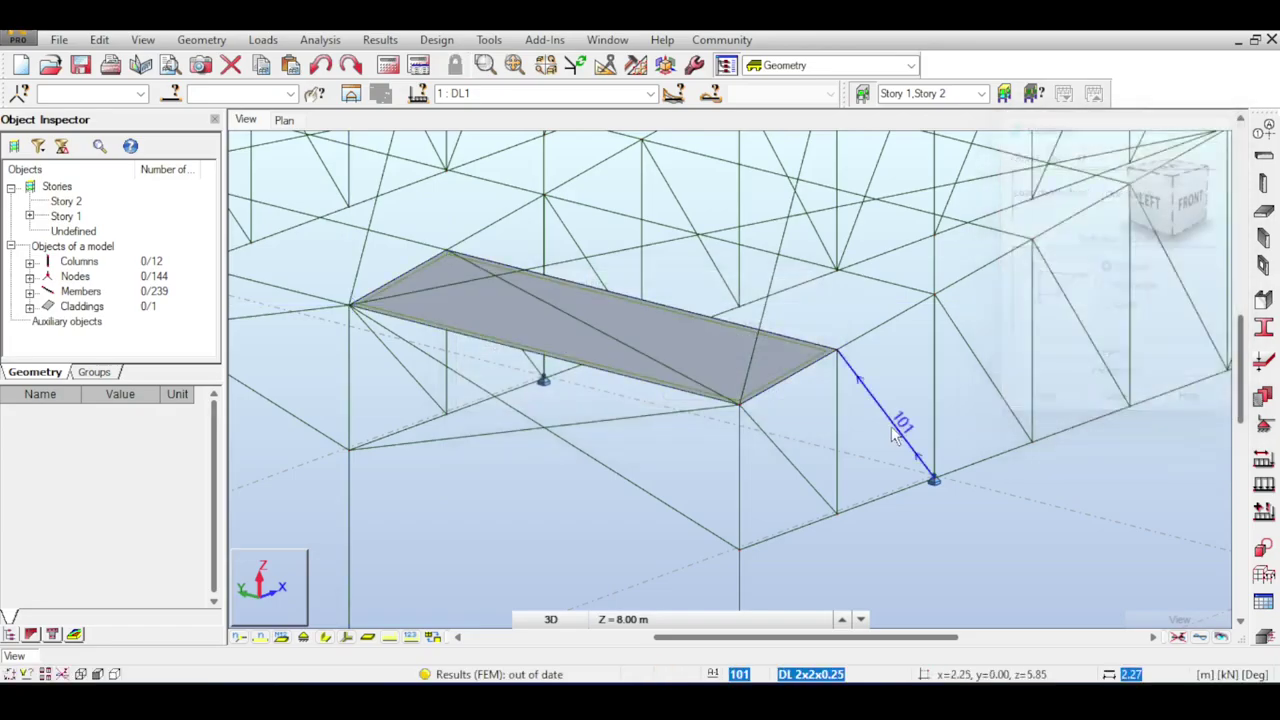
# Examine the corner cladding's load distribution regions and the DL1 forces passed to its surrounding members.
pyautogui.scroll(-2, 895, 433)
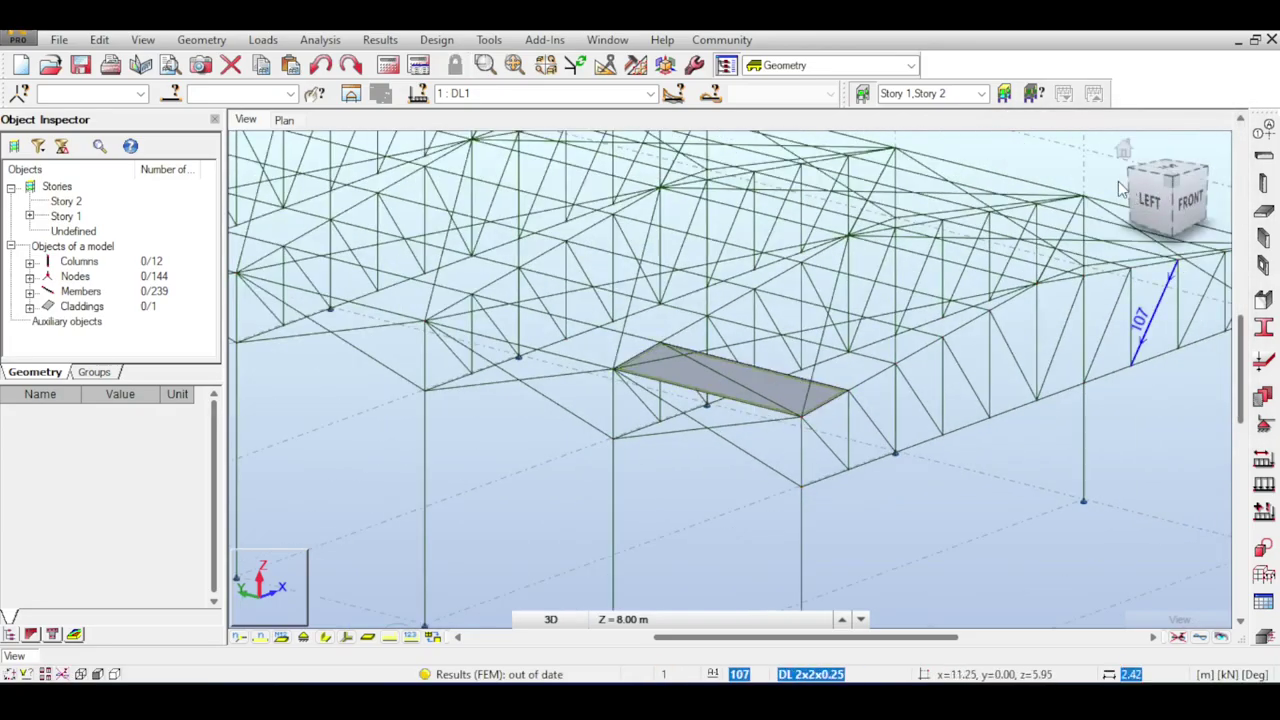
pyautogui.moveTo(1166, 194); pyautogui.dragTo(1190, 225)
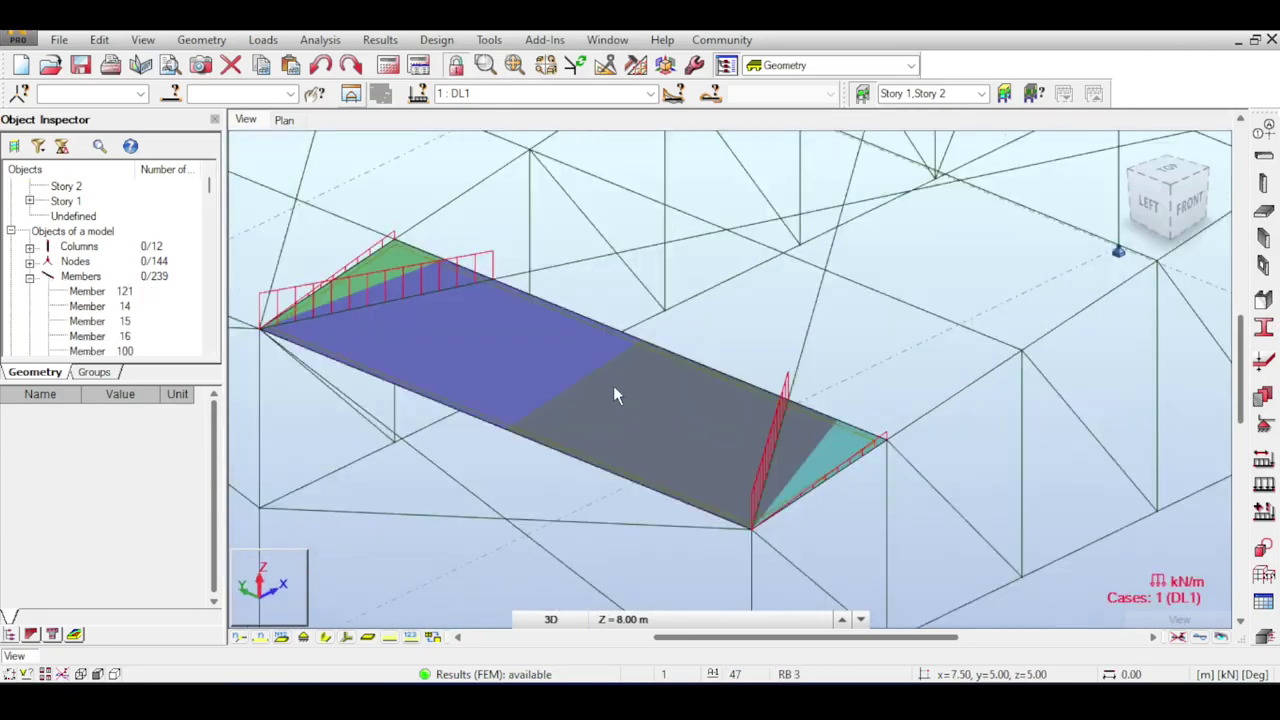
pyautogui.scroll(-5, 727, 325)
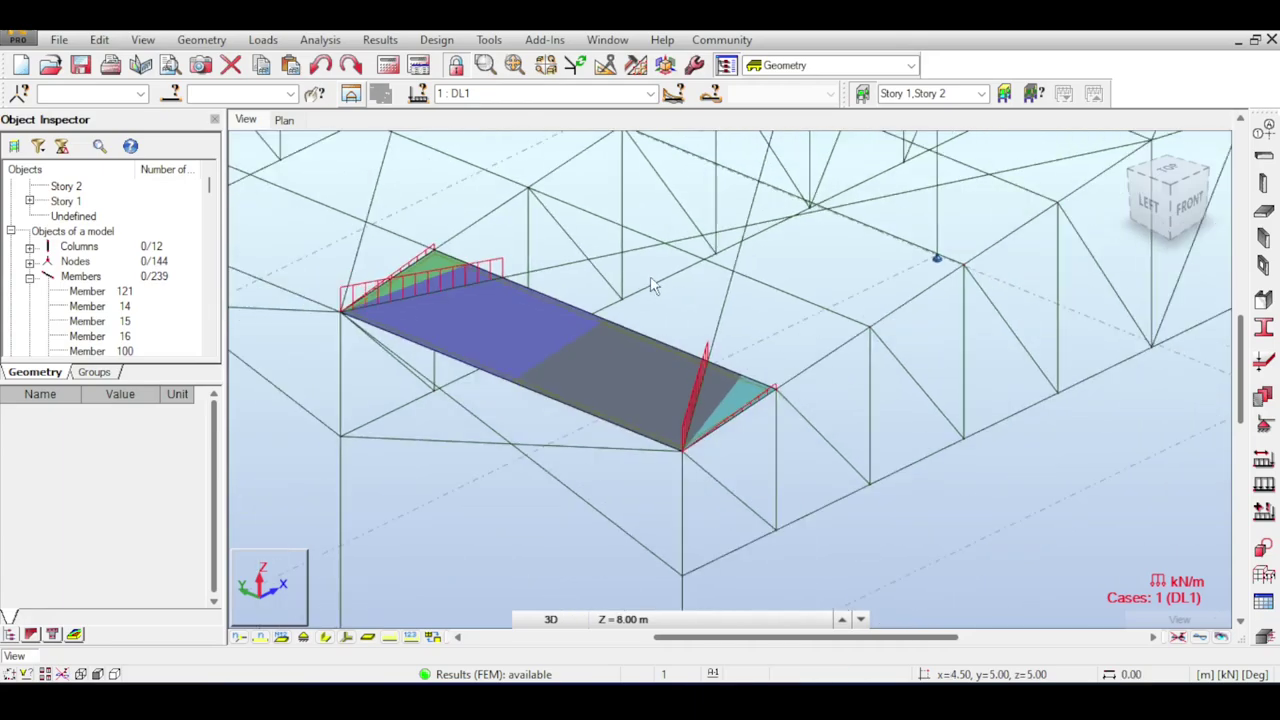
pyautogui.scroll(-2, 685, 329)
pyautogui.moveTo(563, 191); pyautogui.dragTo(463, 320, button='middle')
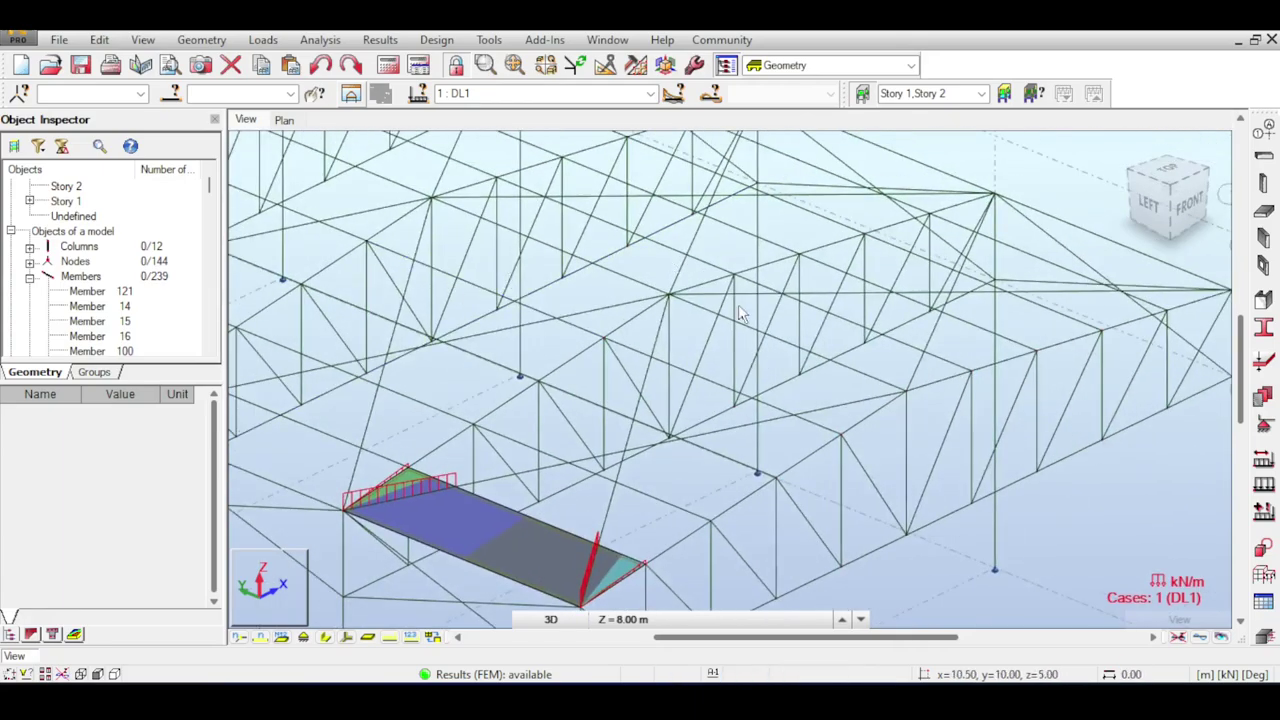
pyautogui.moveTo(657, 359); pyautogui.dragTo(745, 194, button='middle')
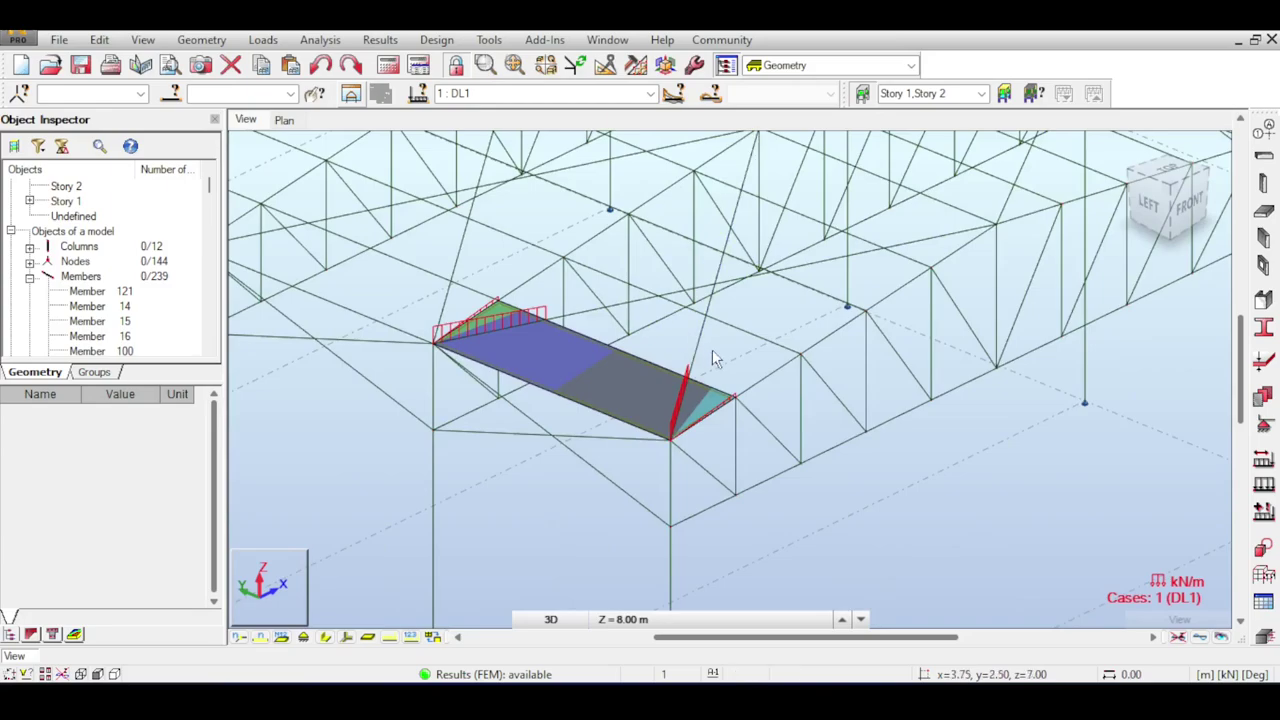
pyautogui.scroll(3, 712, 349)
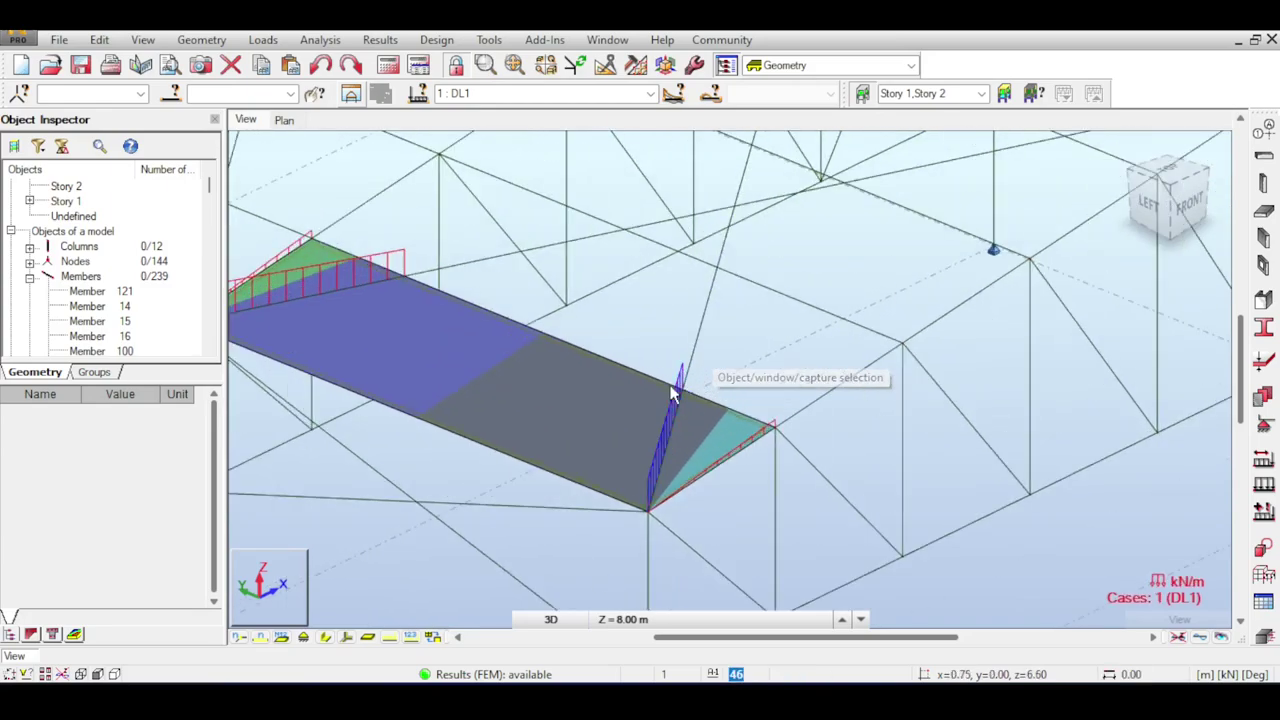
pyautogui.moveTo(494, 263); pyautogui.dragTo(622, 269, button='middle')
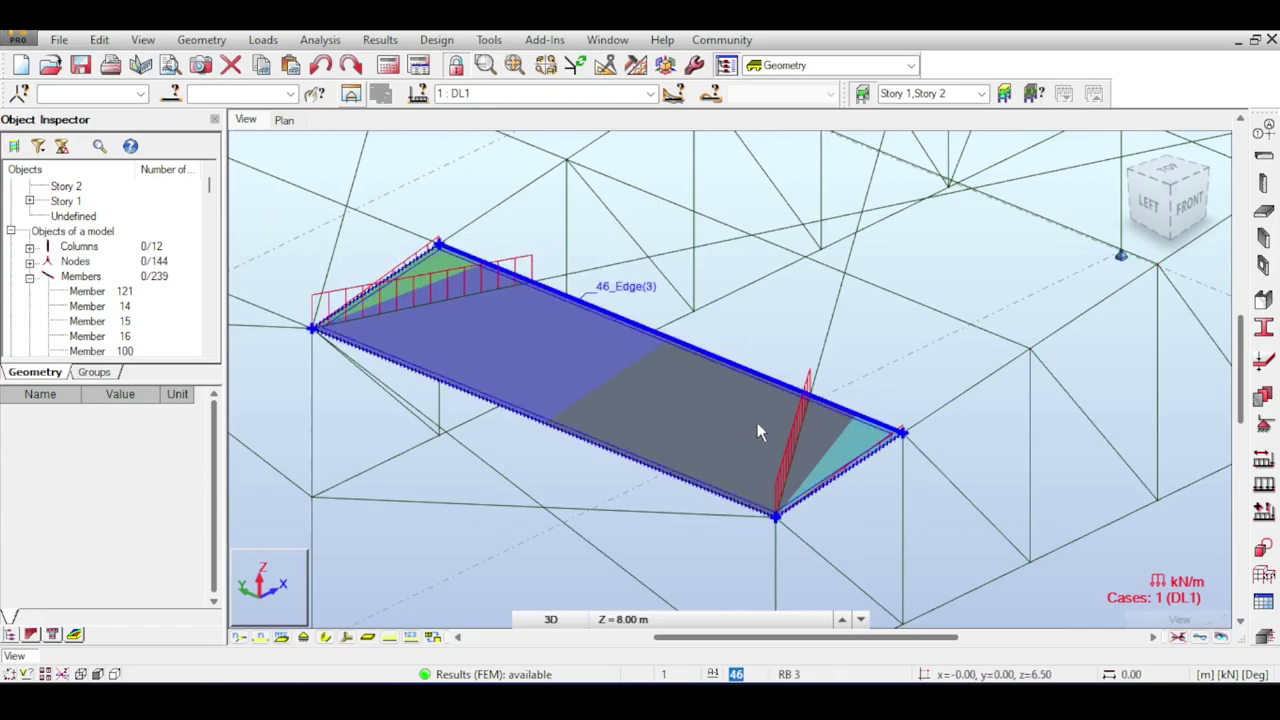
# Display the local systems and inspect the axis directions of the corner cladding.
pyautogui.click(347, 637)
pyautogui.scroll(3, 371, 334)
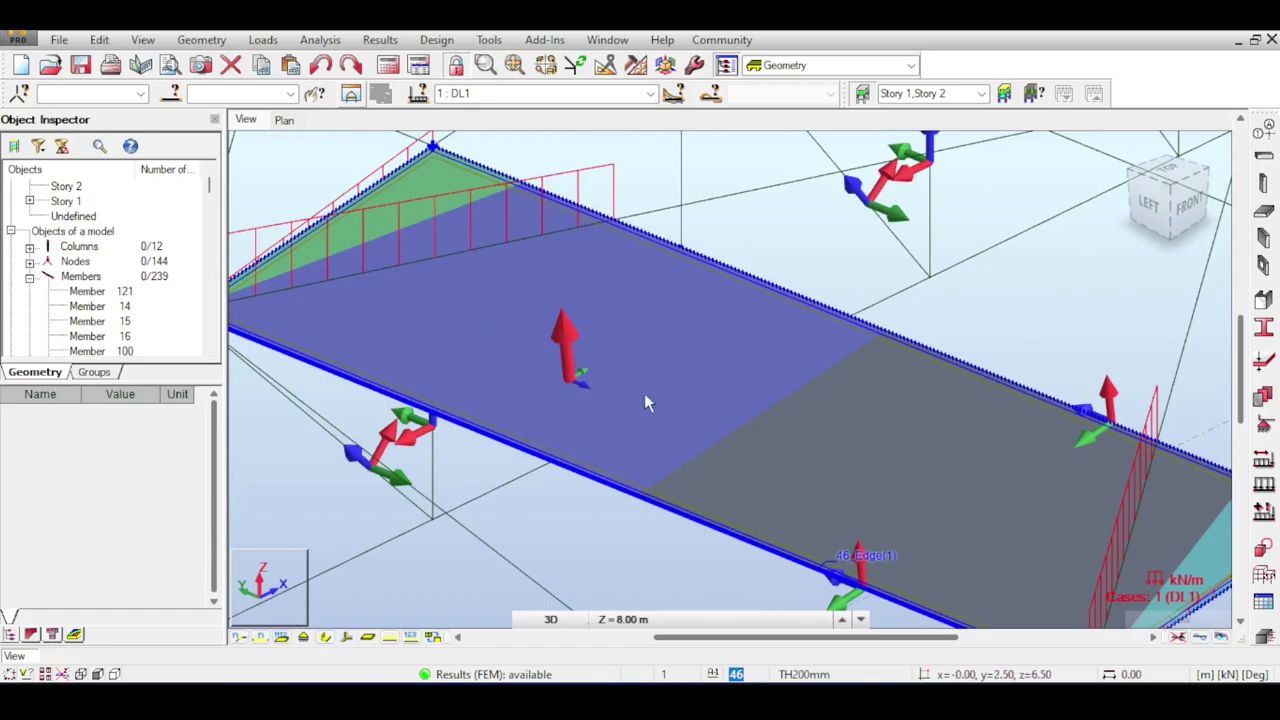
pyautogui.scroll(2, 560, 374)
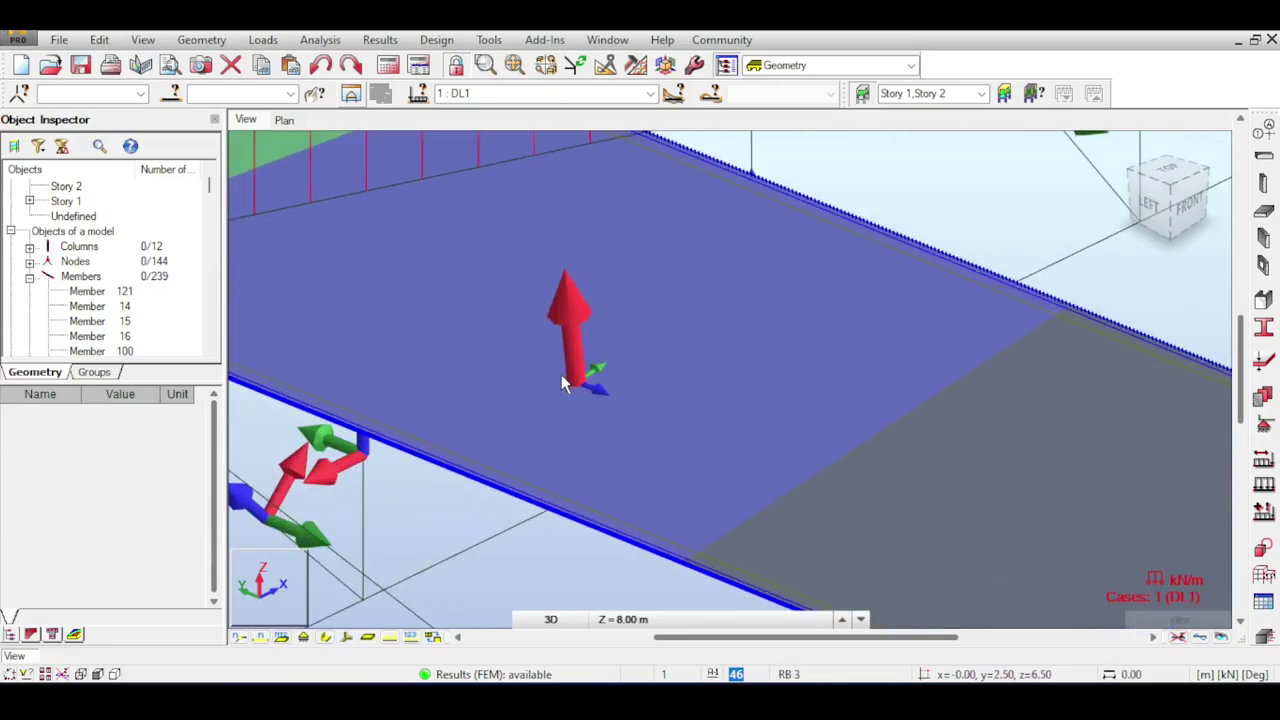
# Change the corner cladding's load distribution to One-way Y.
pyautogui.click(814, 279)
pyautogui.click(133, 541)
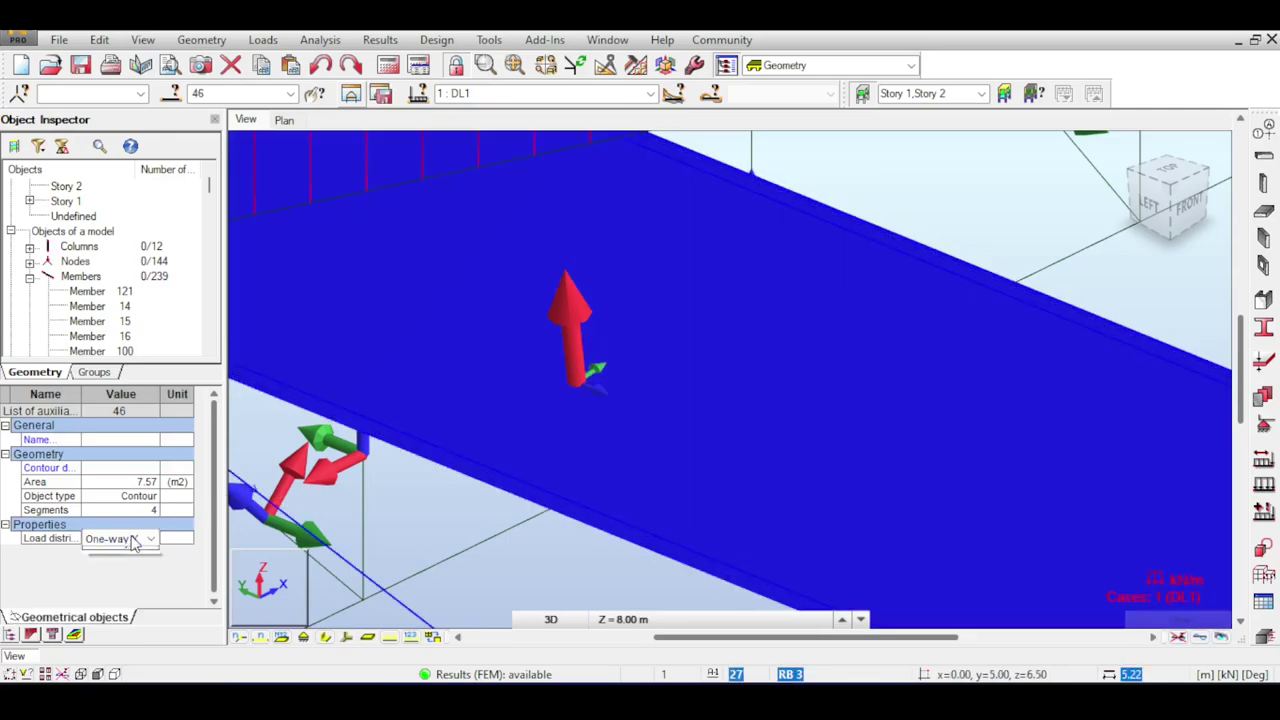
pyautogui.click(133, 541)
pyautogui.click(128, 566)
pyautogui.click(702, 394)
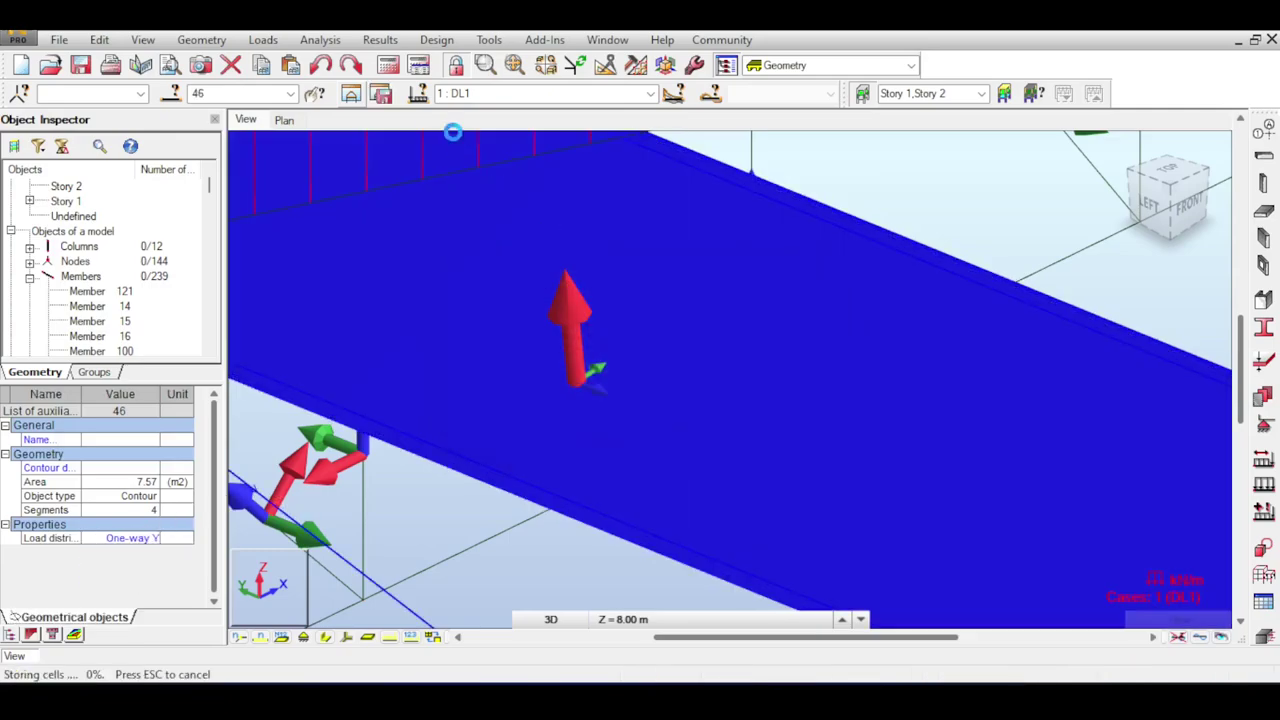
pyautogui.click(700, 422)
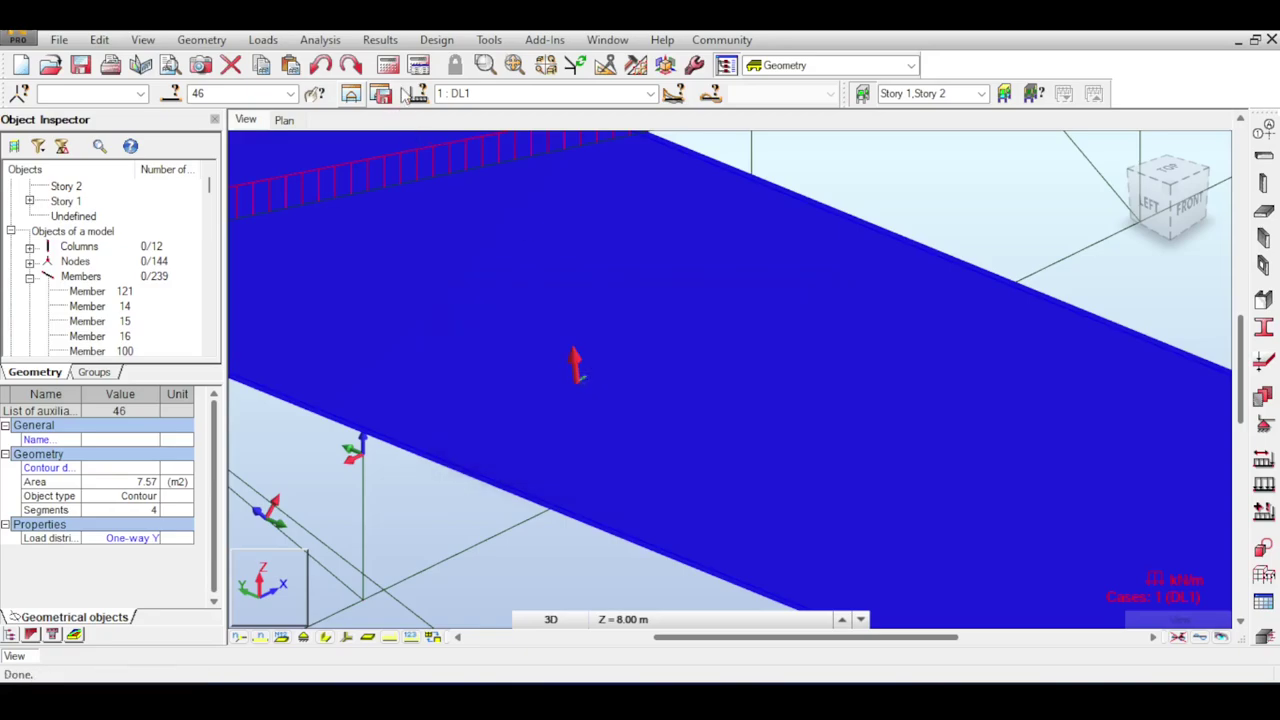
pyautogui.click(920, 186)
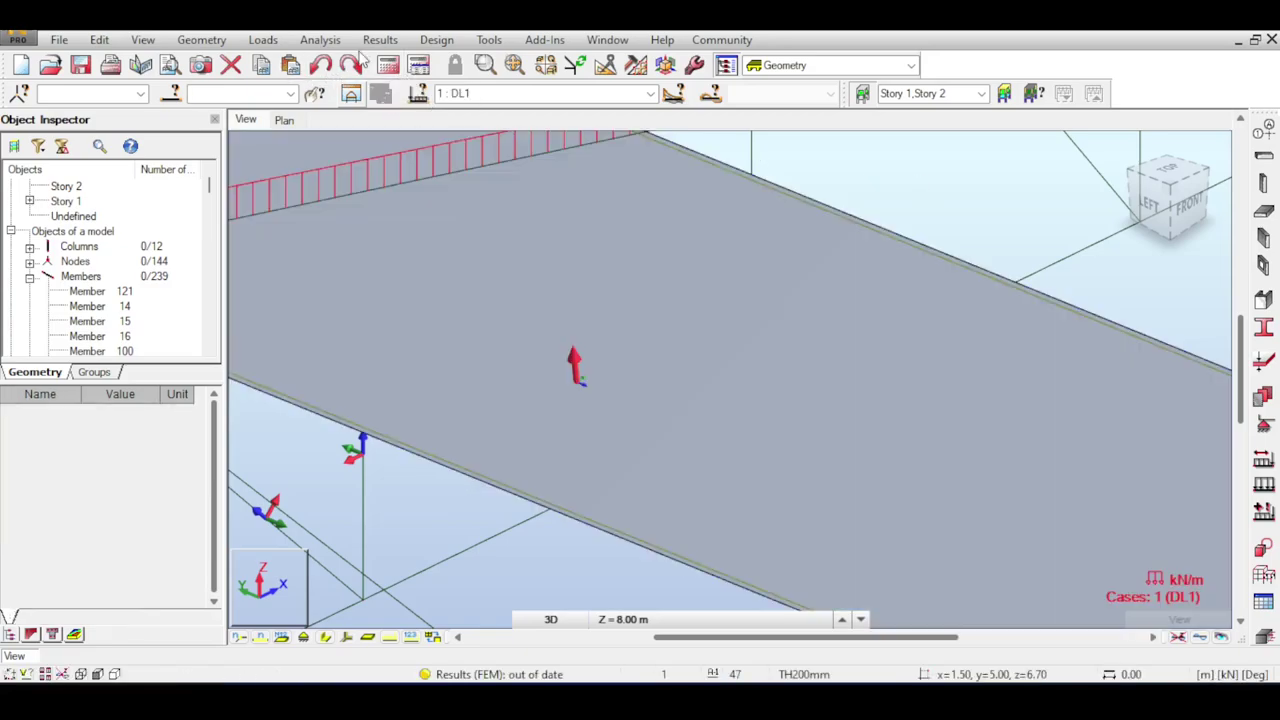
# Recalculate the structure and inspect the new load distribution regions on the corner cladding.
pyautogui.click(389, 64)
pyautogui.click(389, 65)
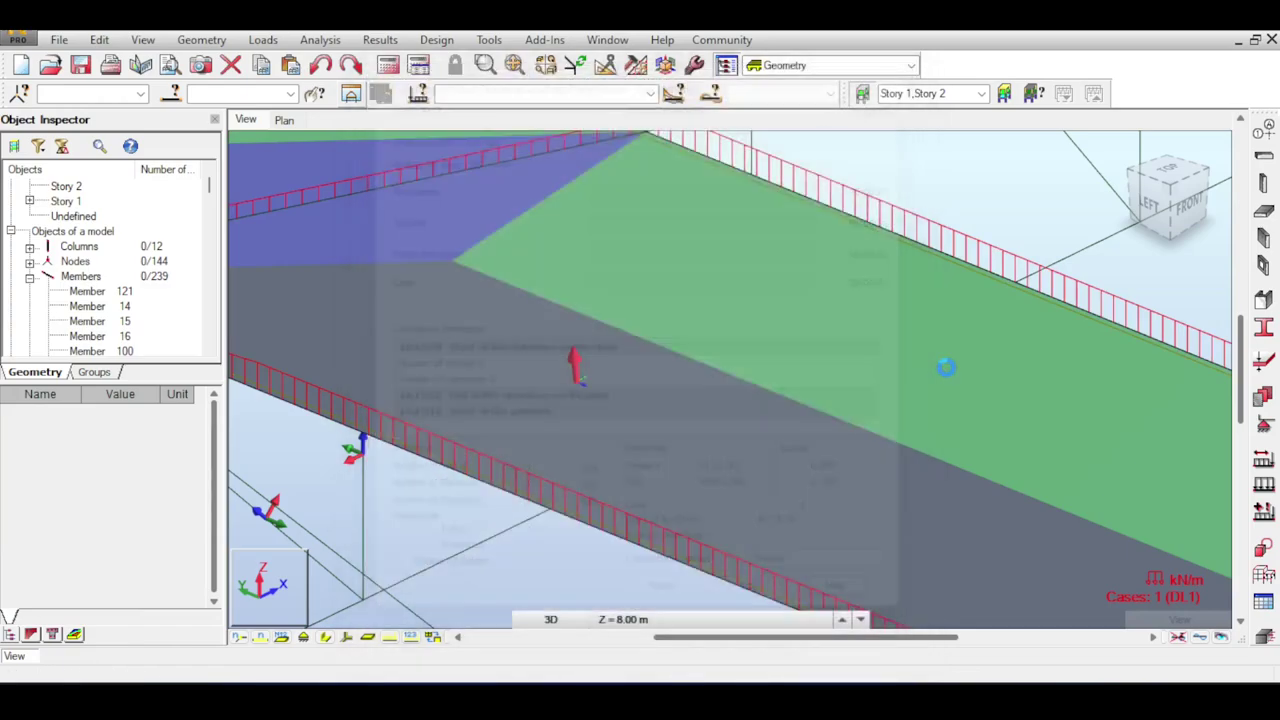
pyautogui.scroll(-2, 949, 367)
pyautogui.moveTo(1064, 325); pyautogui.dragTo(796, 289, button='middle')
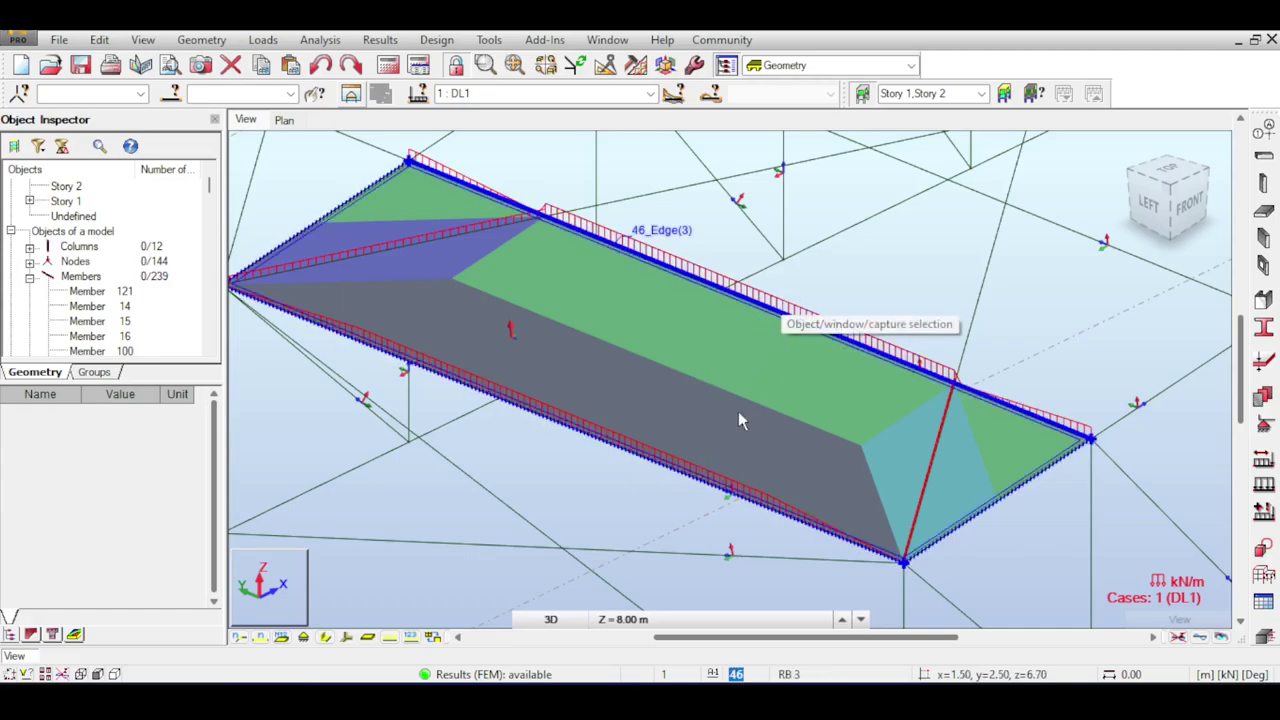
# Check the load display settings and inspect the DL1 forces and distribution regions along the corner cladding's edges and diagonal braces.
pyautogui.rightClick(269, 491)
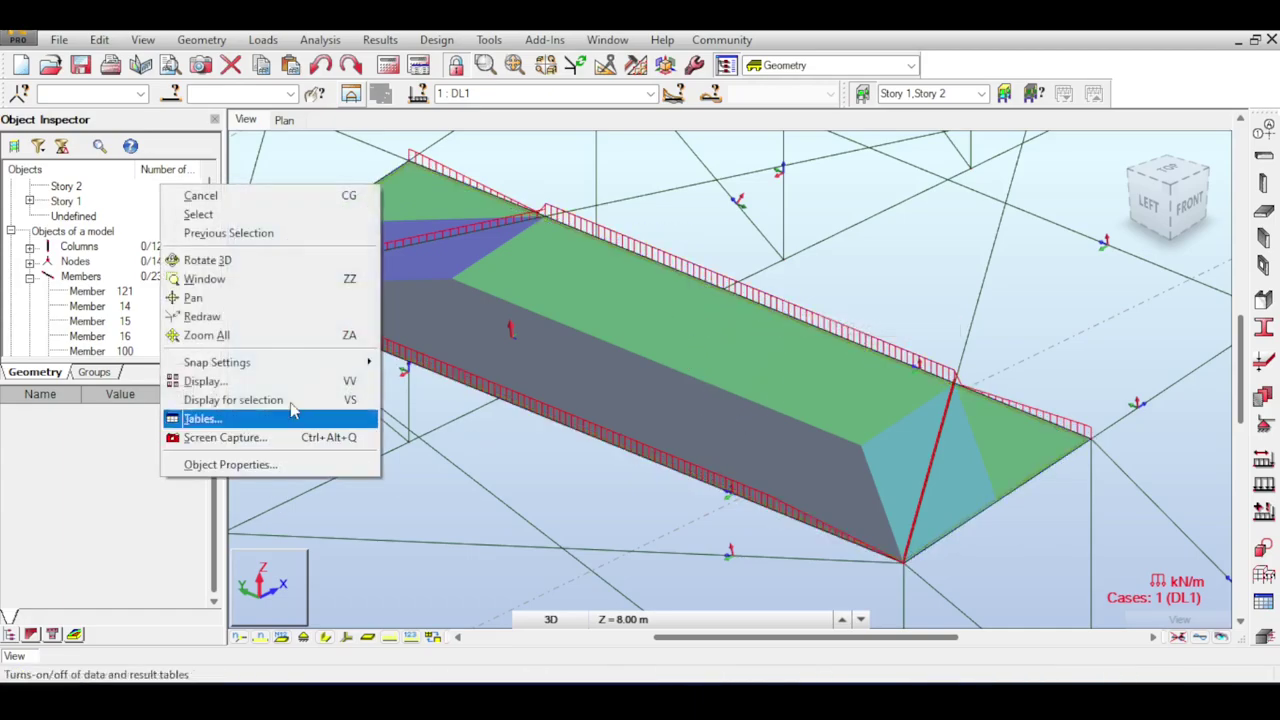
pyautogui.click(282, 382)
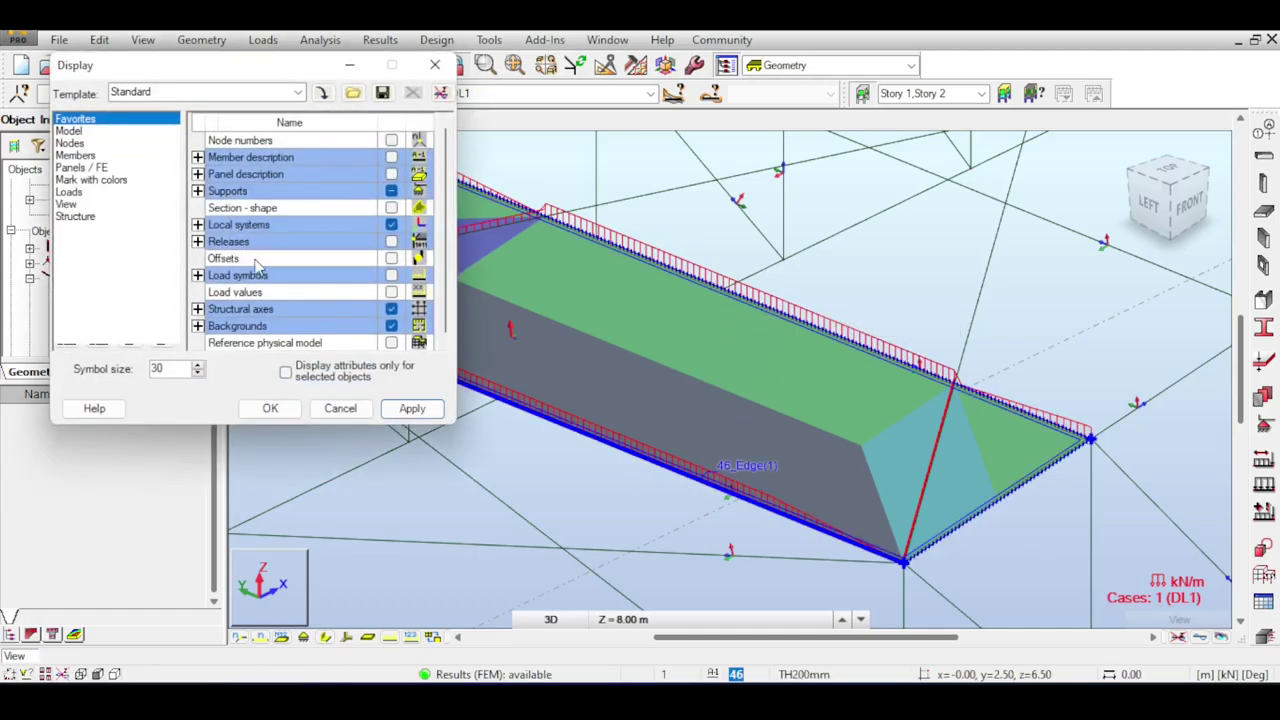
pyautogui.click(69, 192)
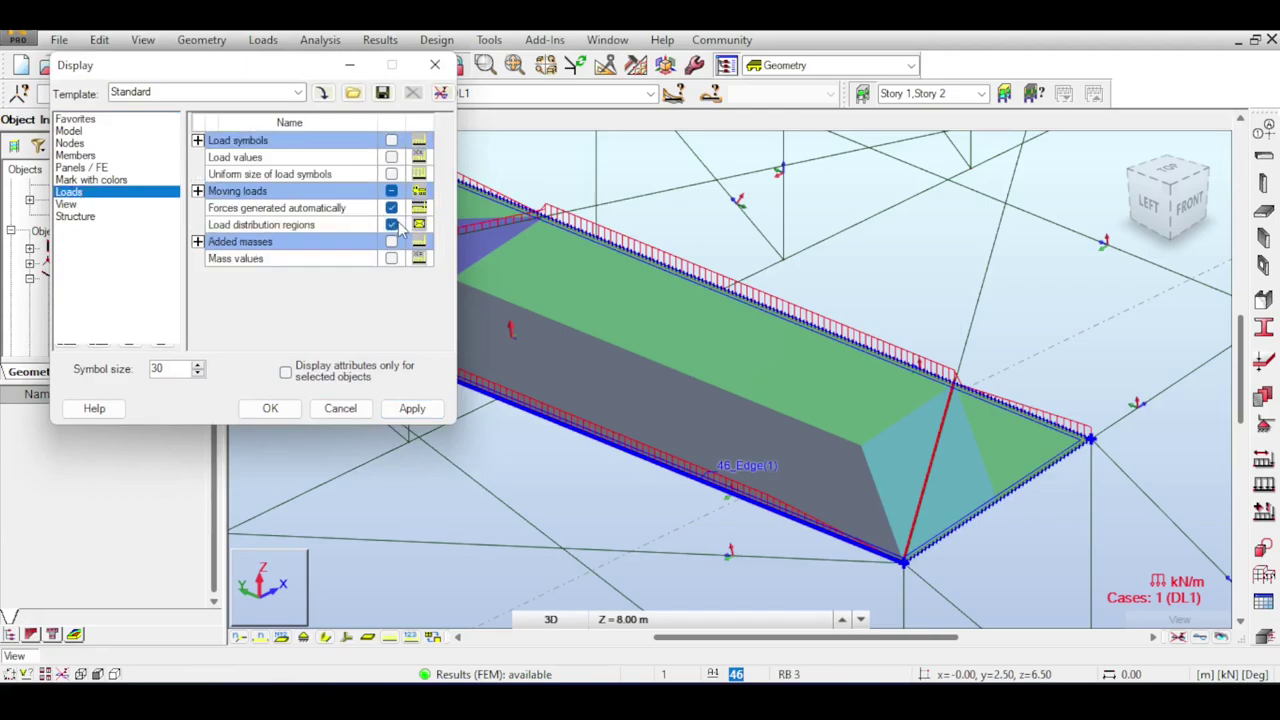
pyautogui.click(432, 65)
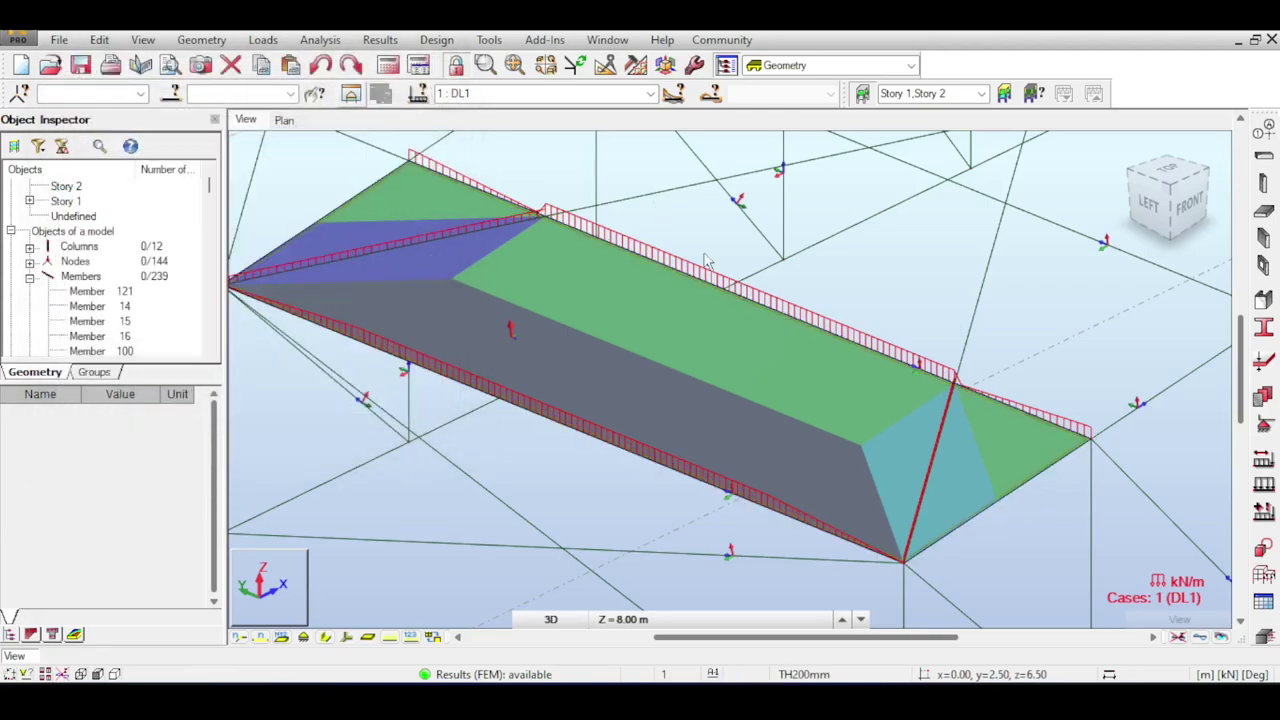
pyautogui.scroll(2, 789, 354)
pyautogui.moveTo(898, 400); pyautogui.dragTo(820, 366, button='middle')
pyautogui.moveTo(1204, 193)
pyautogui.mouseDown()
pyautogui.moveTo(1162, 170)
pyautogui.moveTo(1188, 200)
pyautogui.mouseUp()
pyautogui.click(620, 585)
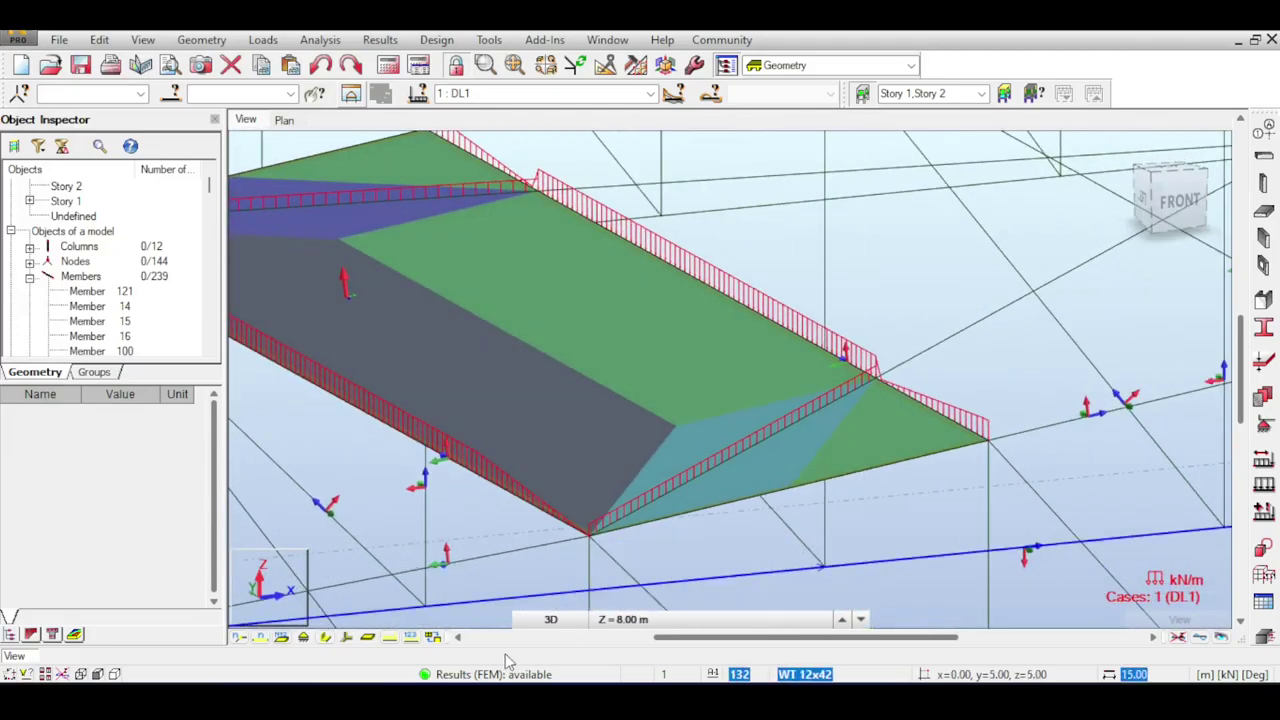
# Show the member section shapes temporarily to examine which purlins and diagonal braces receive load from the corner cladding.
pyautogui.click(325, 637)
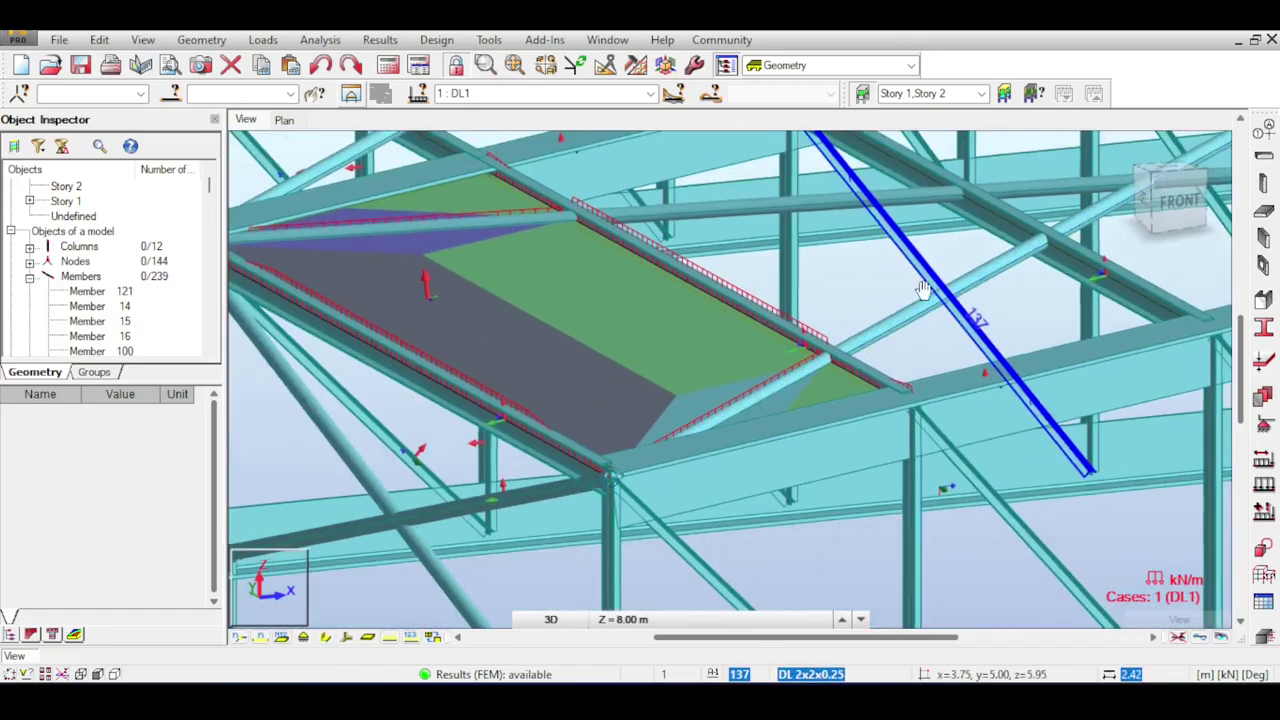
pyautogui.moveTo(934, 294); pyautogui.dragTo(846, 343, button='middle')
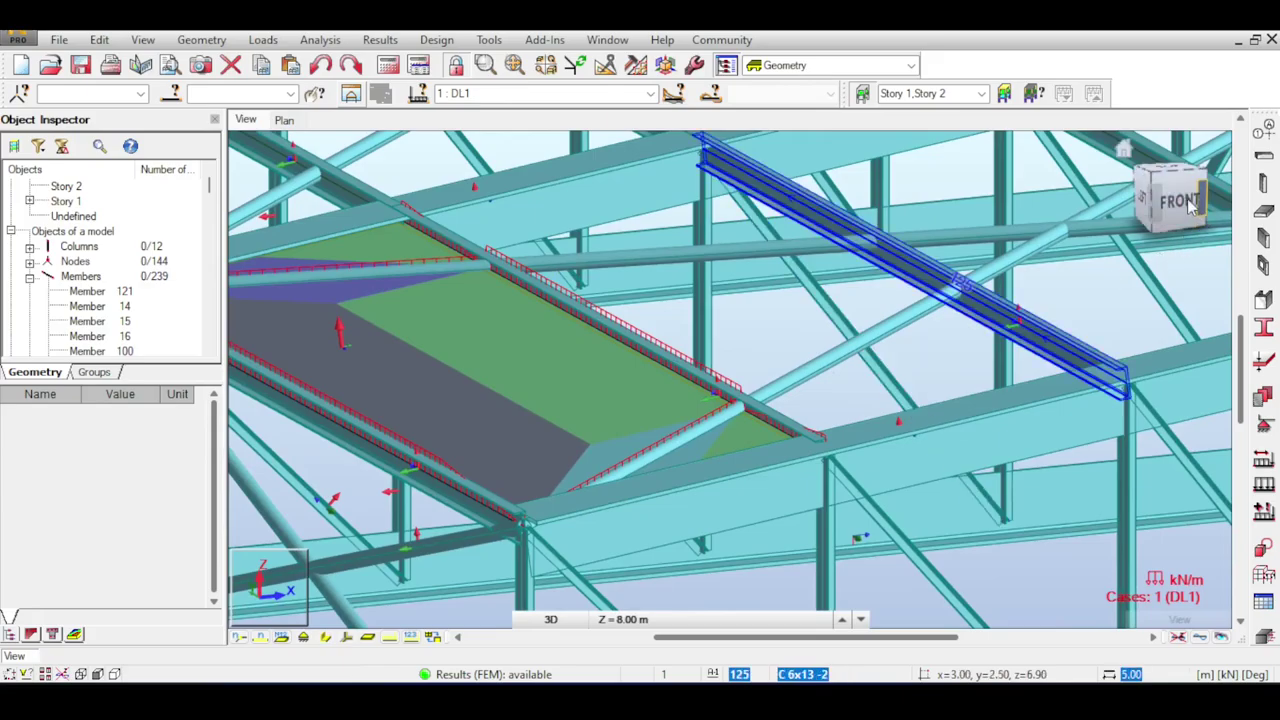
pyautogui.moveTo(1185, 200)
pyautogui.mouseDown()
pyautogui.moveTo(1172, 212)
pyautogui.moveTo(1160, 190)
pyautogui.moveTo(1166, 200)
pyautogui.mouseUp()
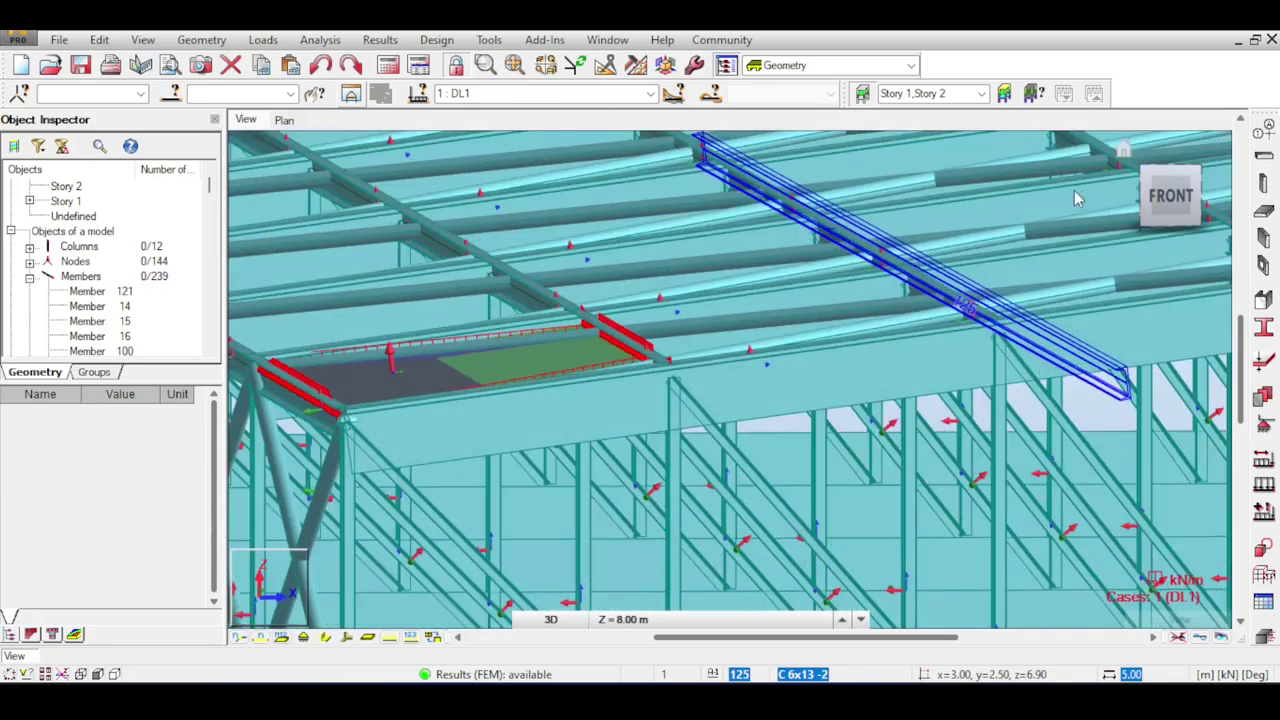
pyautogui.scroll(-1, 874, 303)
pyautogui.moveTo(856, 316); pyautogui.dragTo(852, 340, button='middle')
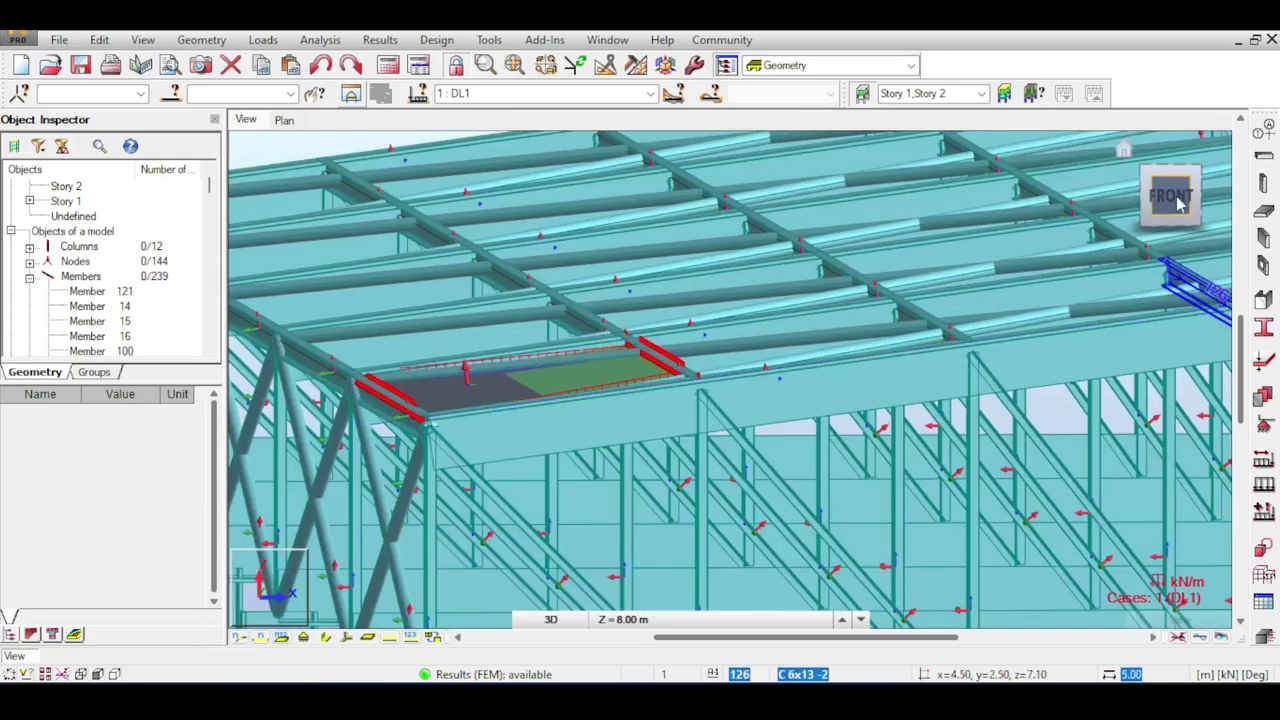
pyautogui.moveTo(1176, 202)
pyautogui.mouseDown()
pyautogui.moveTo(1185, 228)
pyautogui.moveTo(1205, 222)
pyautogui.mouseUp()
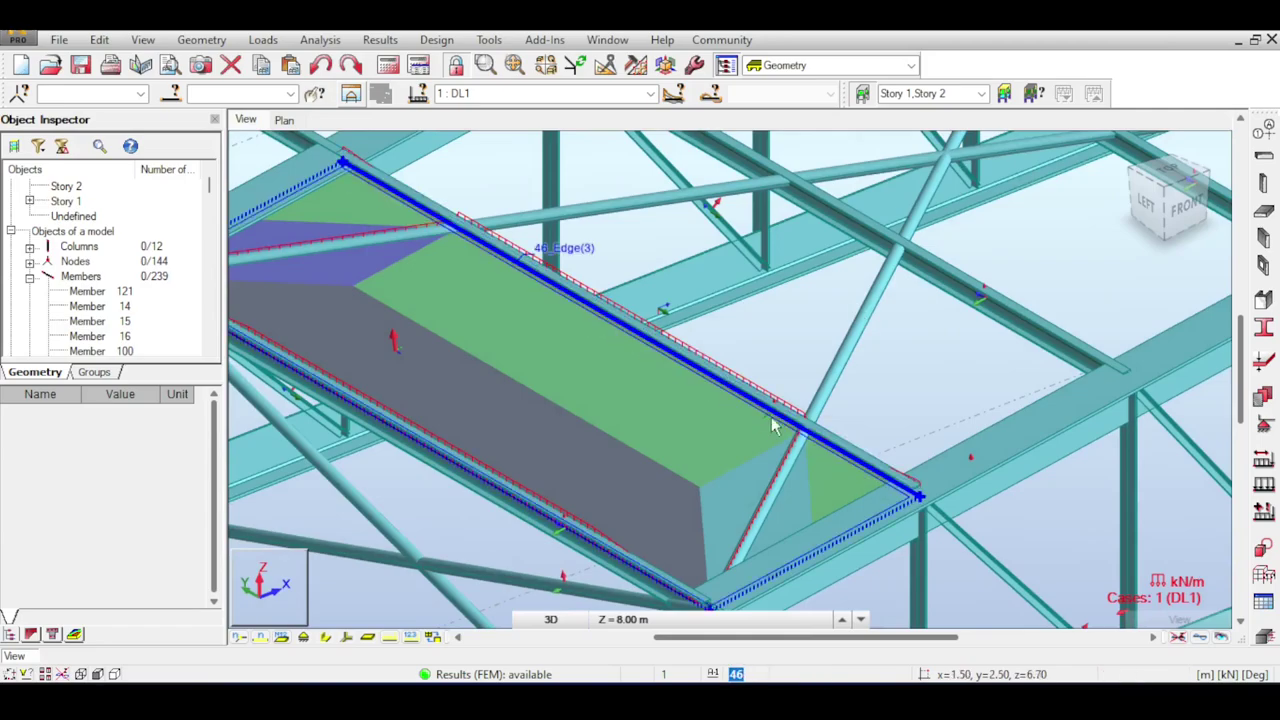
pyautogui.scroll(1, 763, 486)
pyautogui.scroll(-2, 756, 512)
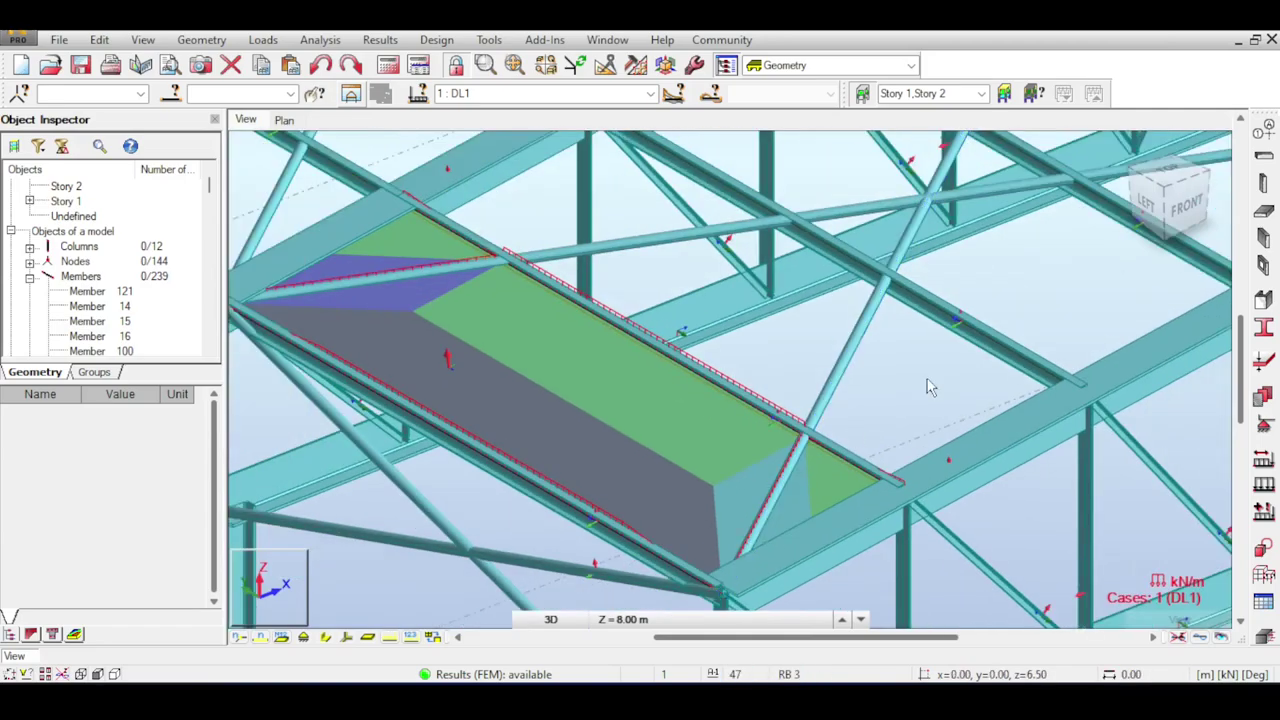
pyautogui.click(411, 638)
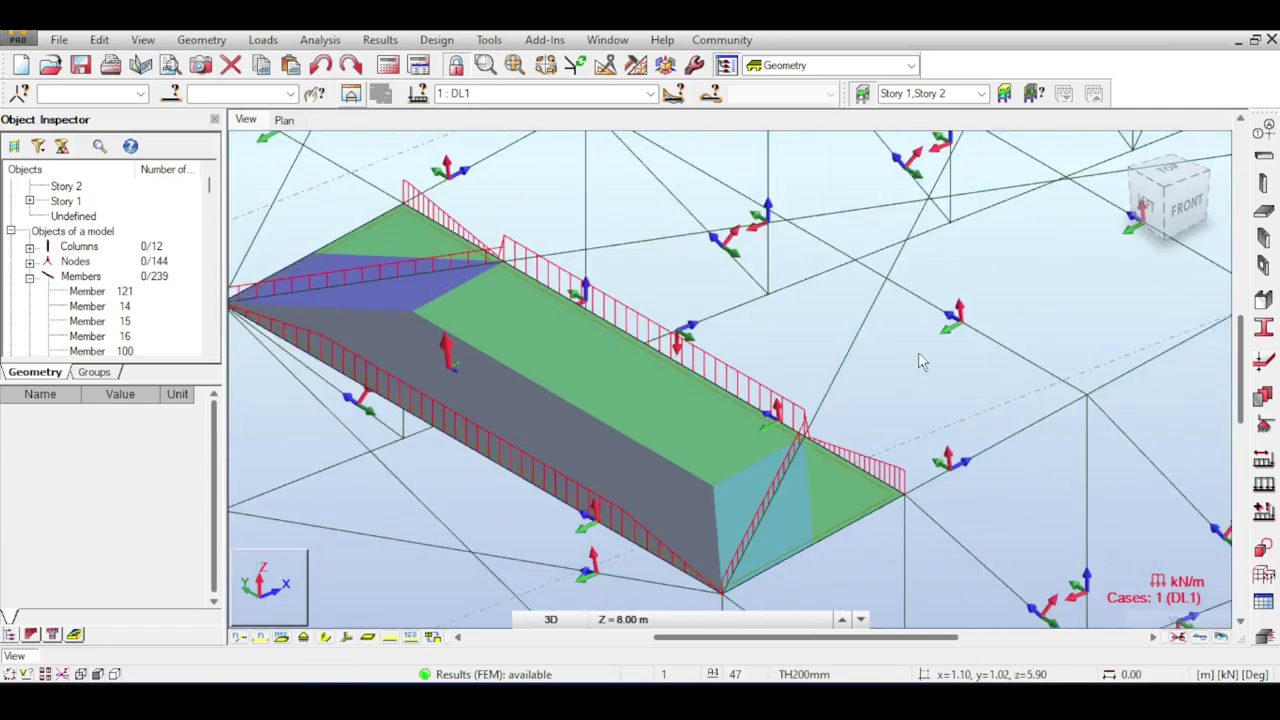
# Set the trapezoidal load distribution property of the diagonal brace at the cladding's front corner to Ignore and recalculate the structure.
pyautogui.click(830, 380)
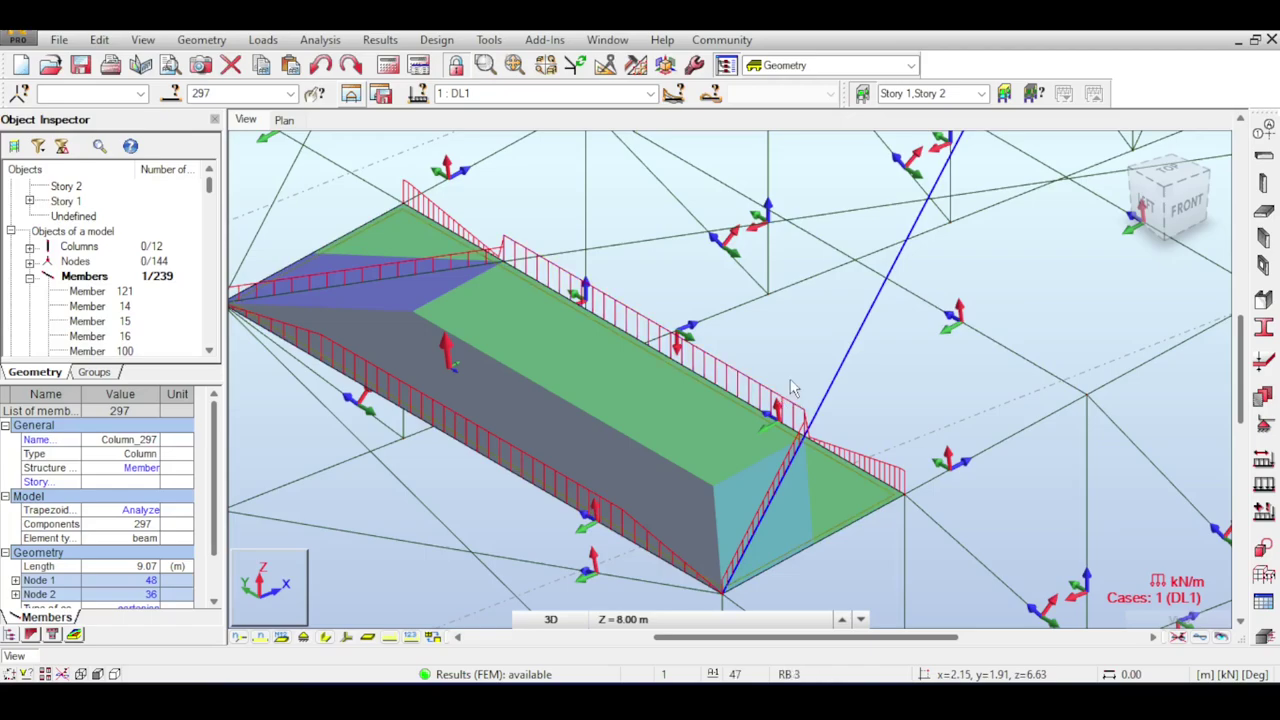
pyautogui.click(150, 511)
pyautogui.click(152, 511)
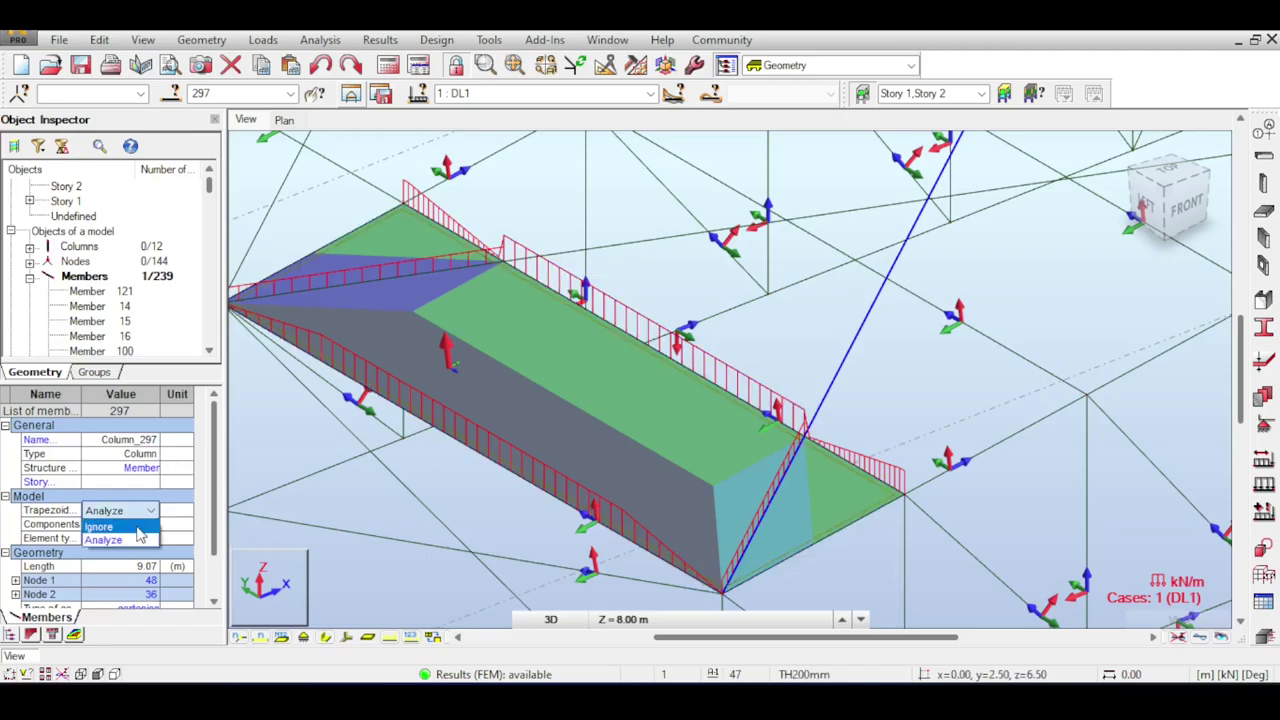
pyautogui.click(138, 526)
pyautogui.click(686, 398)
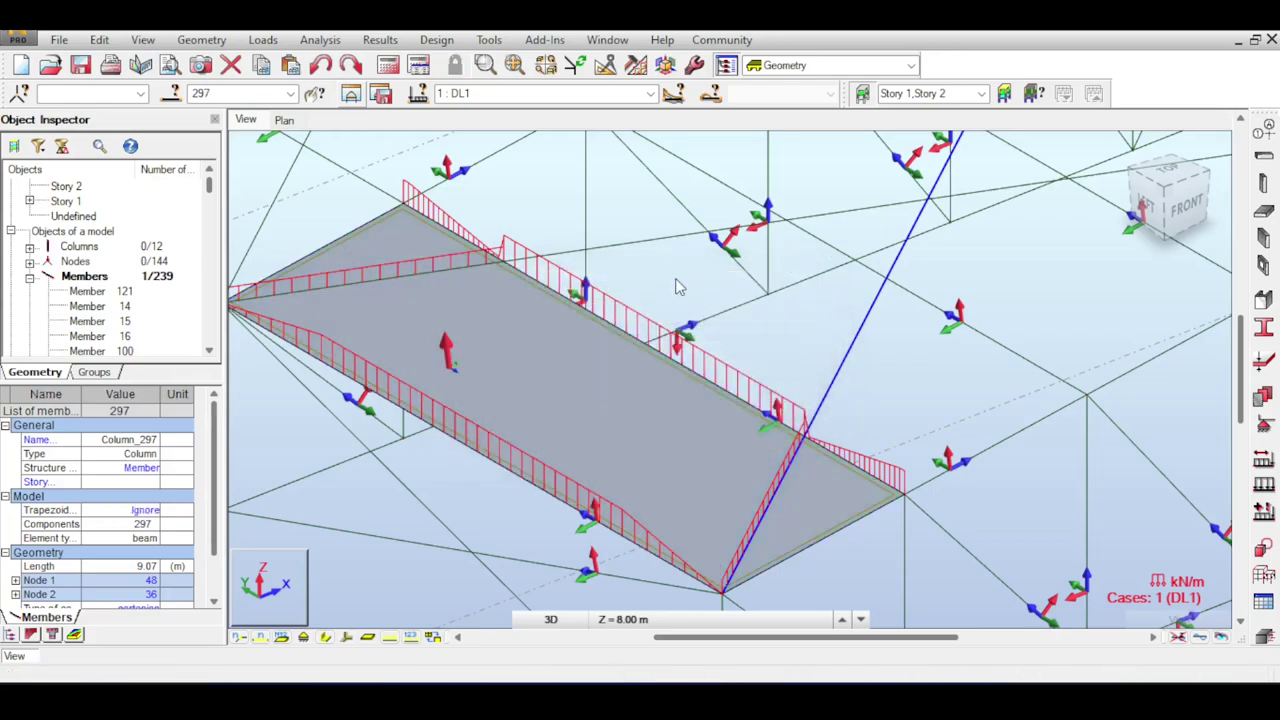
pyautogui.click(705, 426)
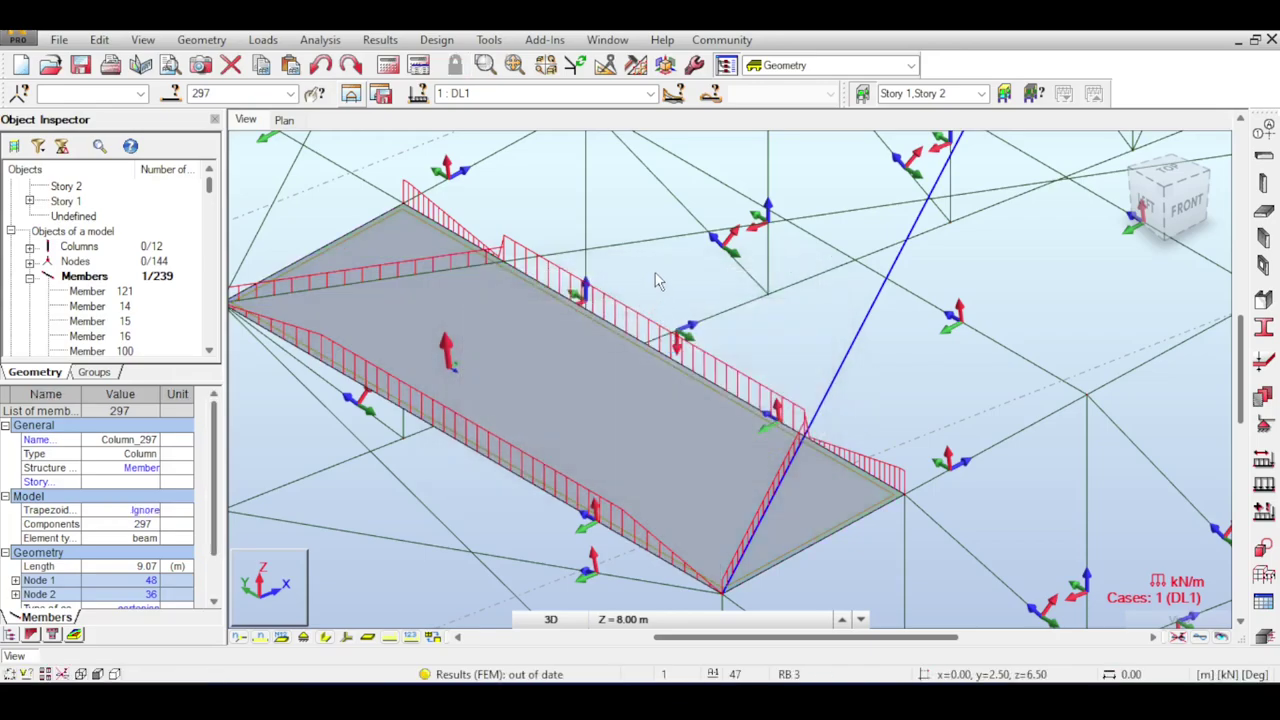
pyautogui.click(797, 432)
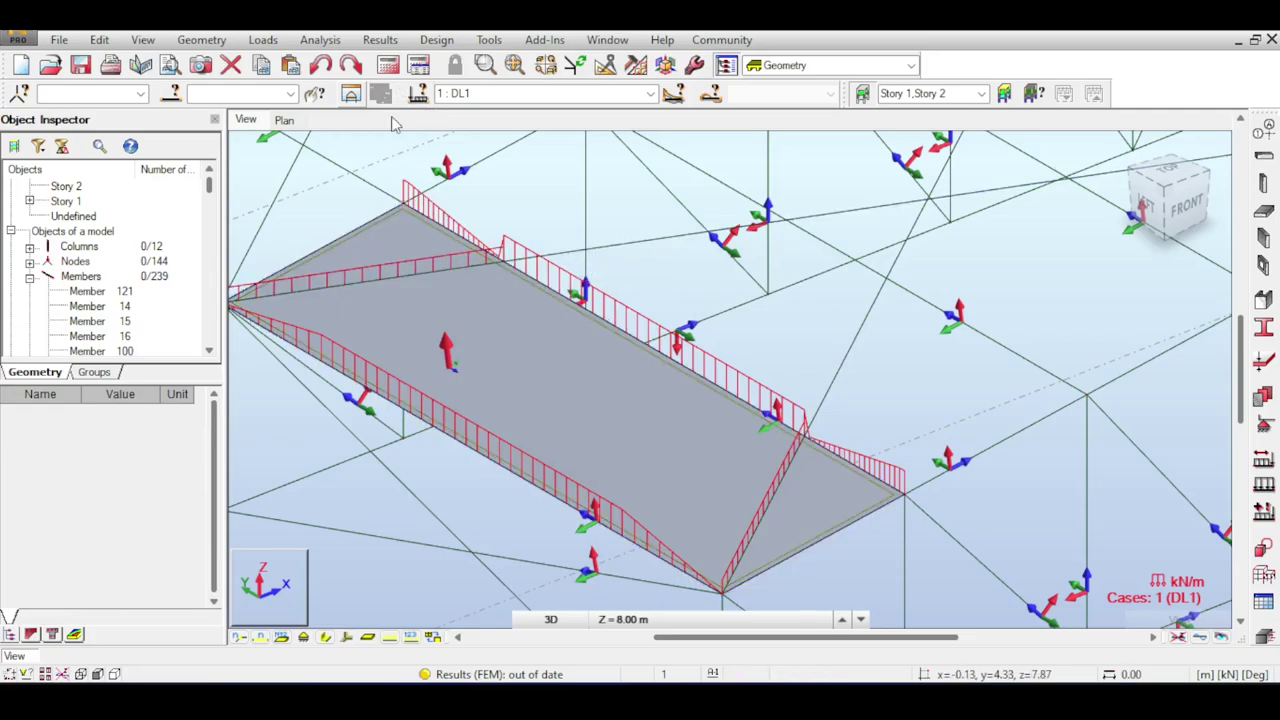
pyautogui.click(388, 66)
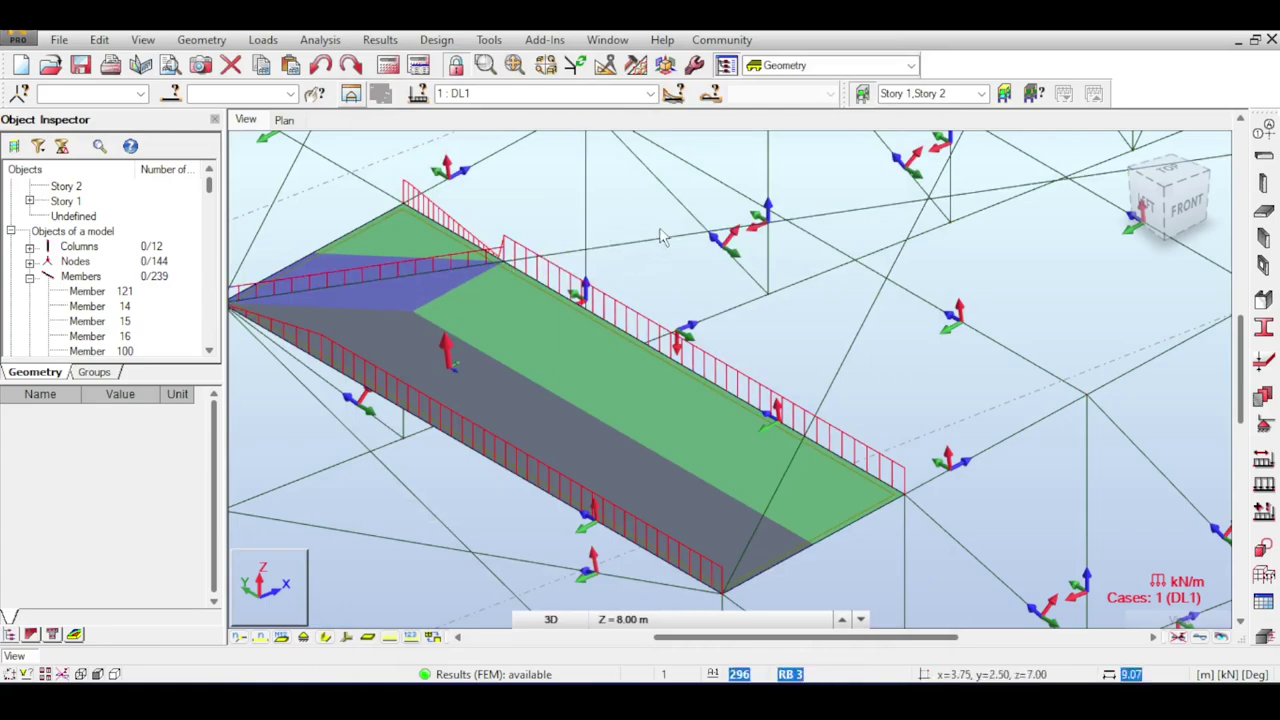
# Set the trapezoidal load distribution property of the other diagonal brace crossing the corner cladding to Ignore and rerun the calculations.
pyautogui.moveTo(646, 266); pyautogui.dragTo(600, 240, button='middle')
pyautogui.click(598, 243)
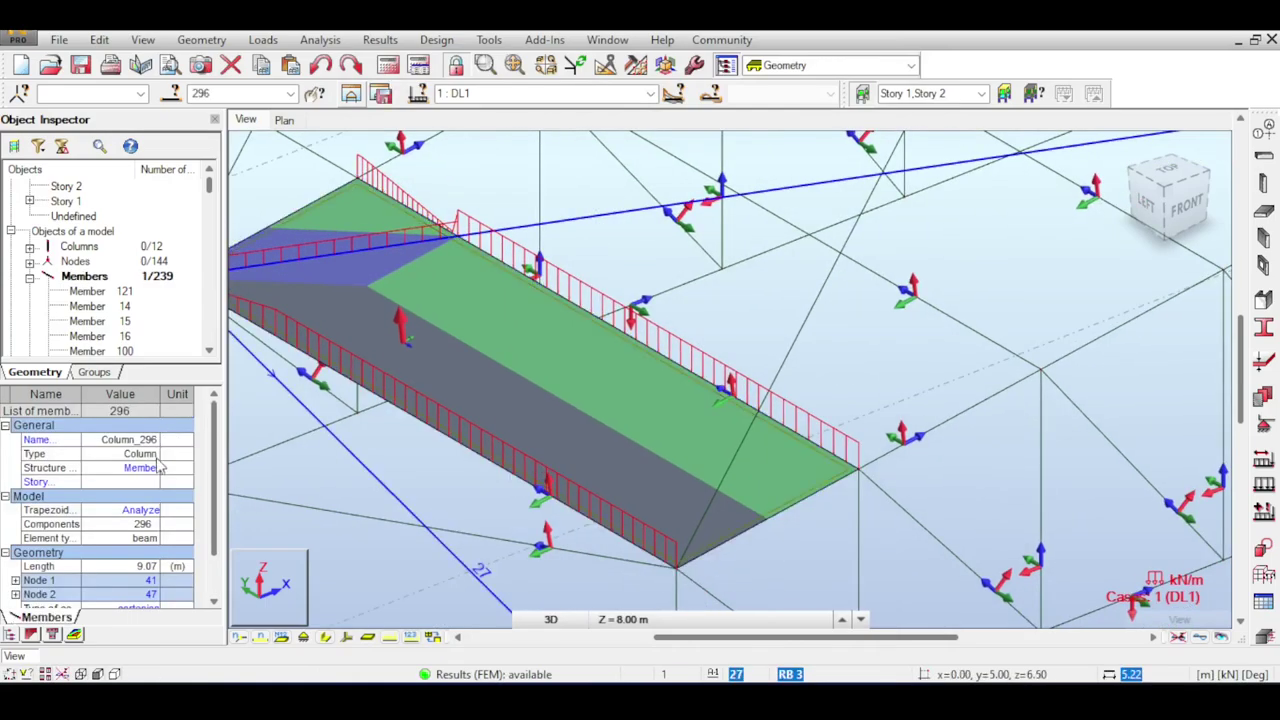
pyautogui.click(148, 510)
pyautogui.click(155, 525)
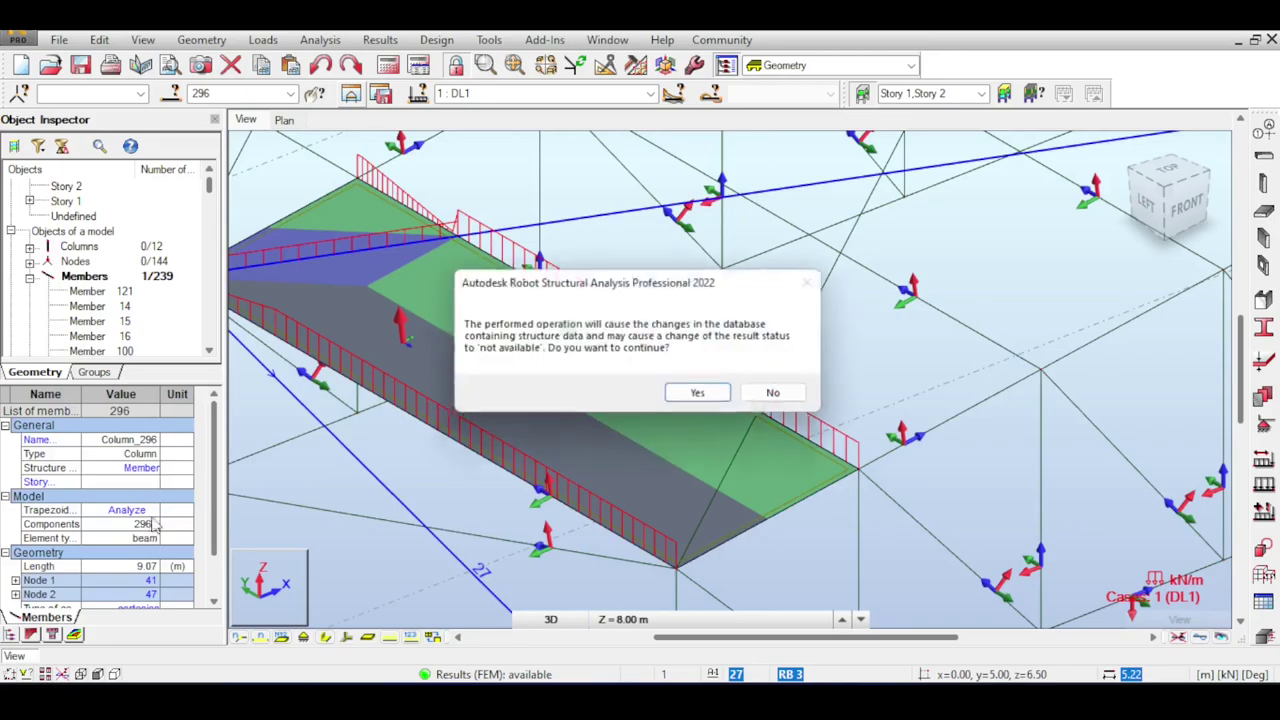
pyautogui.click(722, 395)
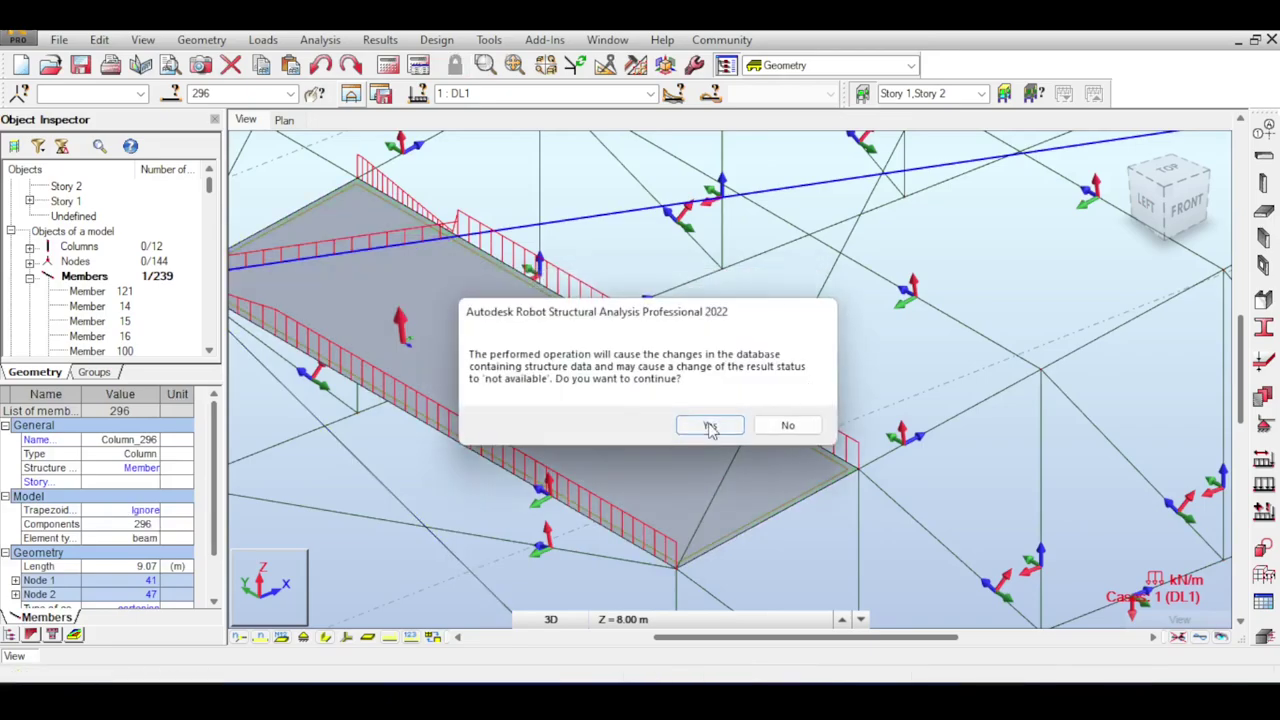
pyautogui.click(709, 426)
pyautogui.click(506, 170)
pyautogui.click(388, 65)
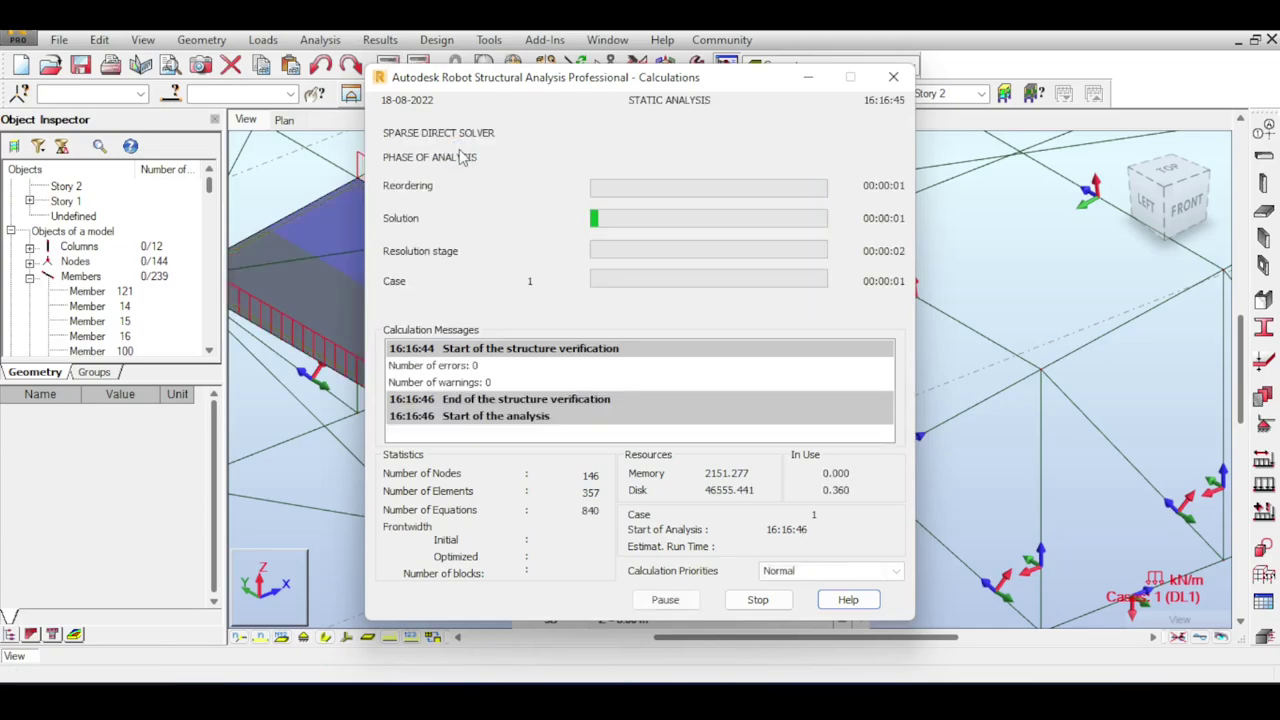
# Select all members with RB 3 and undefined sections and set their trapezoidal load distribution property to Ignore.
pyautogui.scroll(-5, 598, 303)
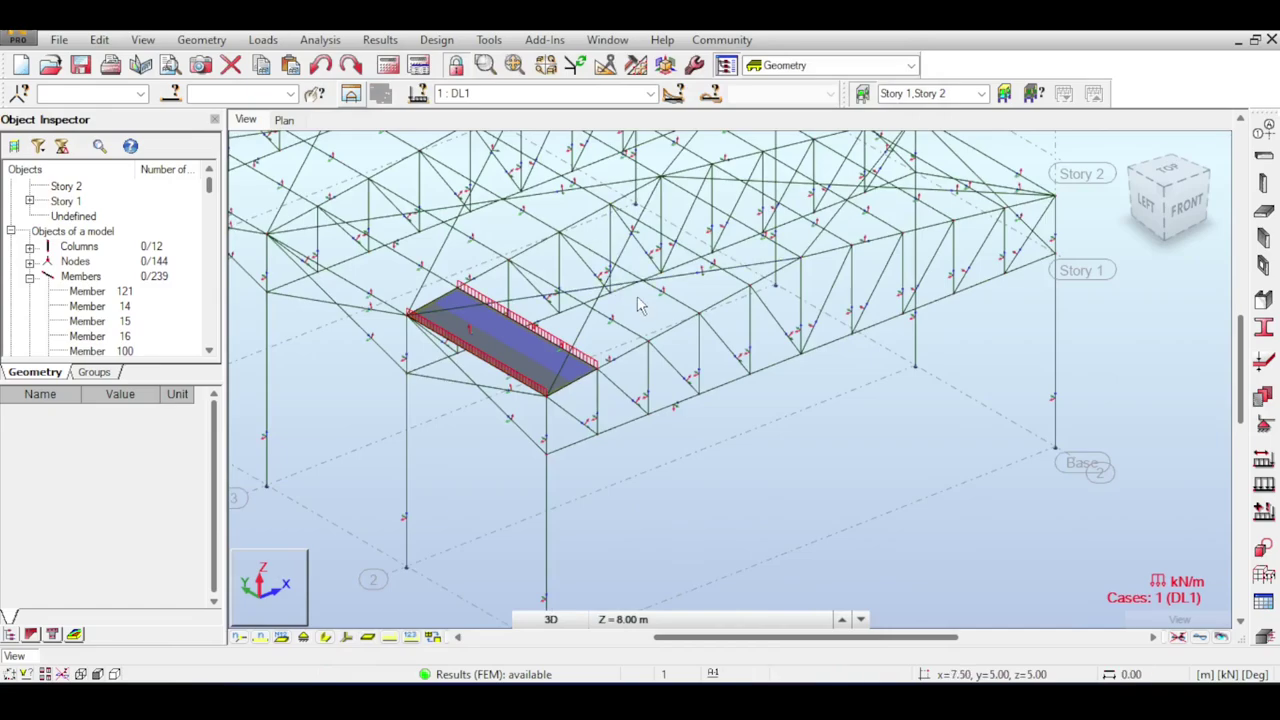
pyautogui.click(174, 94)
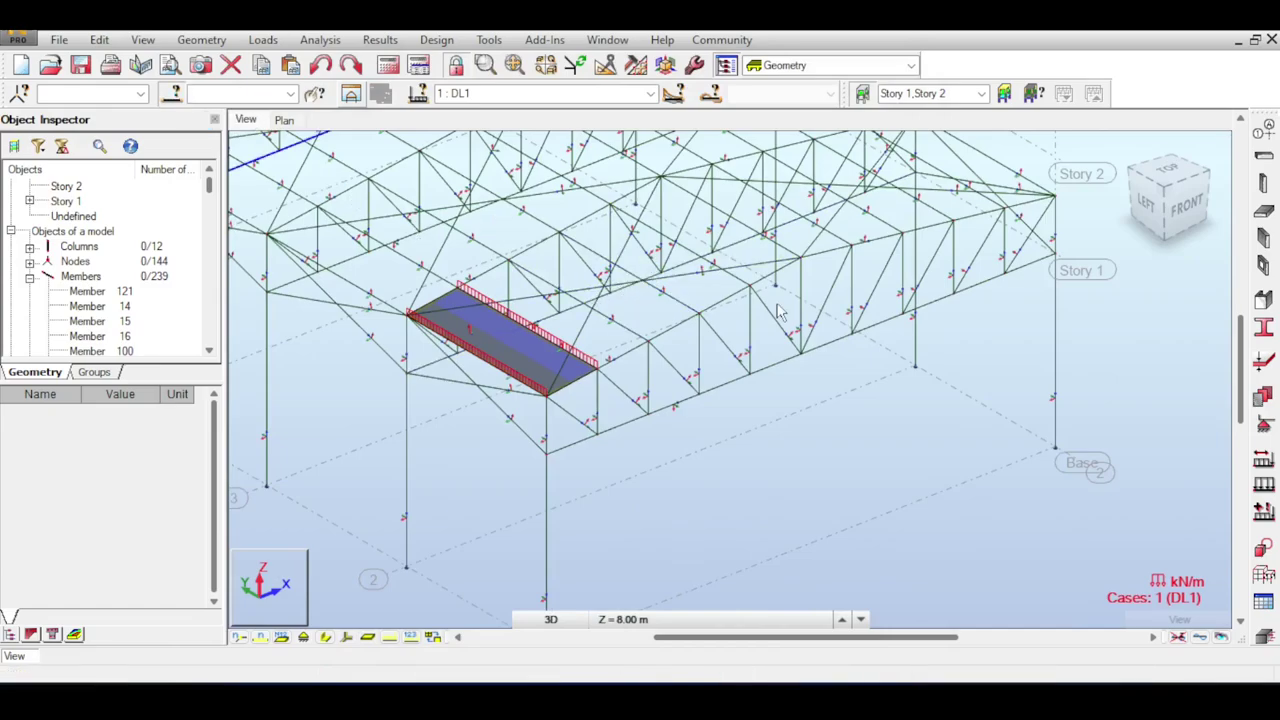
pyautogui.moveTo(1127, 366); pyautogui.dragTo(1127, 373)
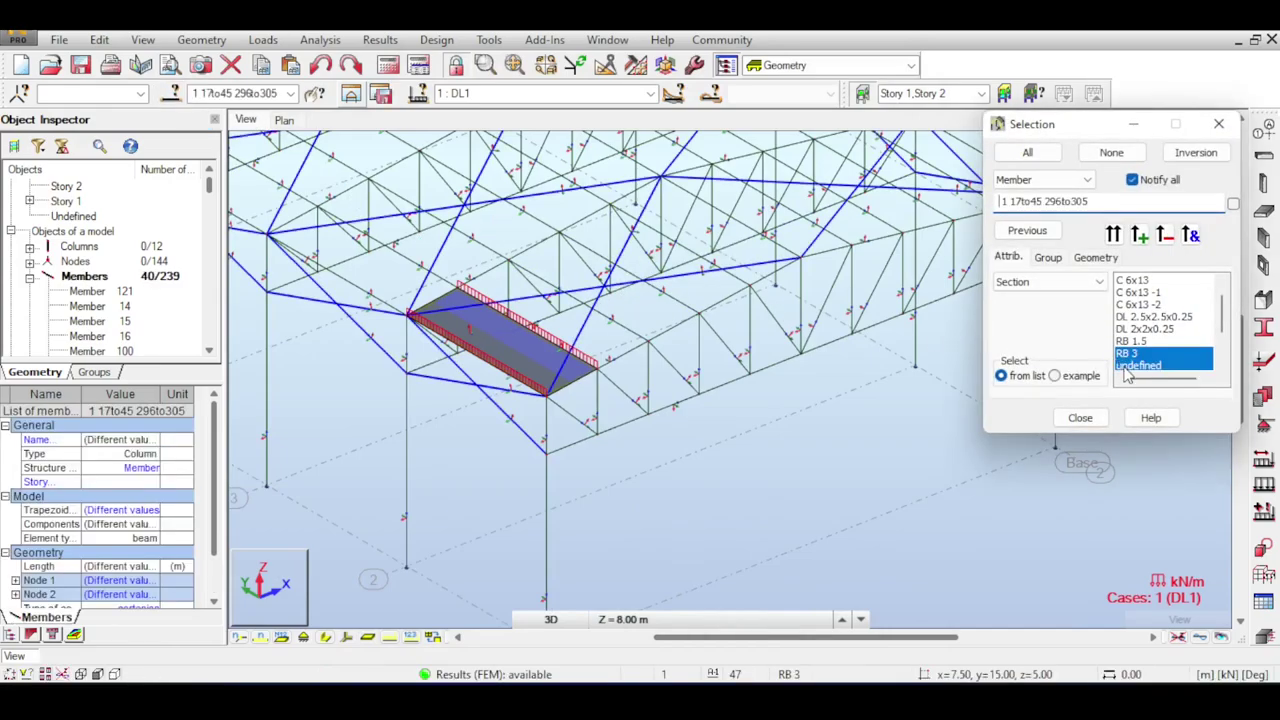
pyautogui.click(120, 510)
pyautogui.click(130, 527)
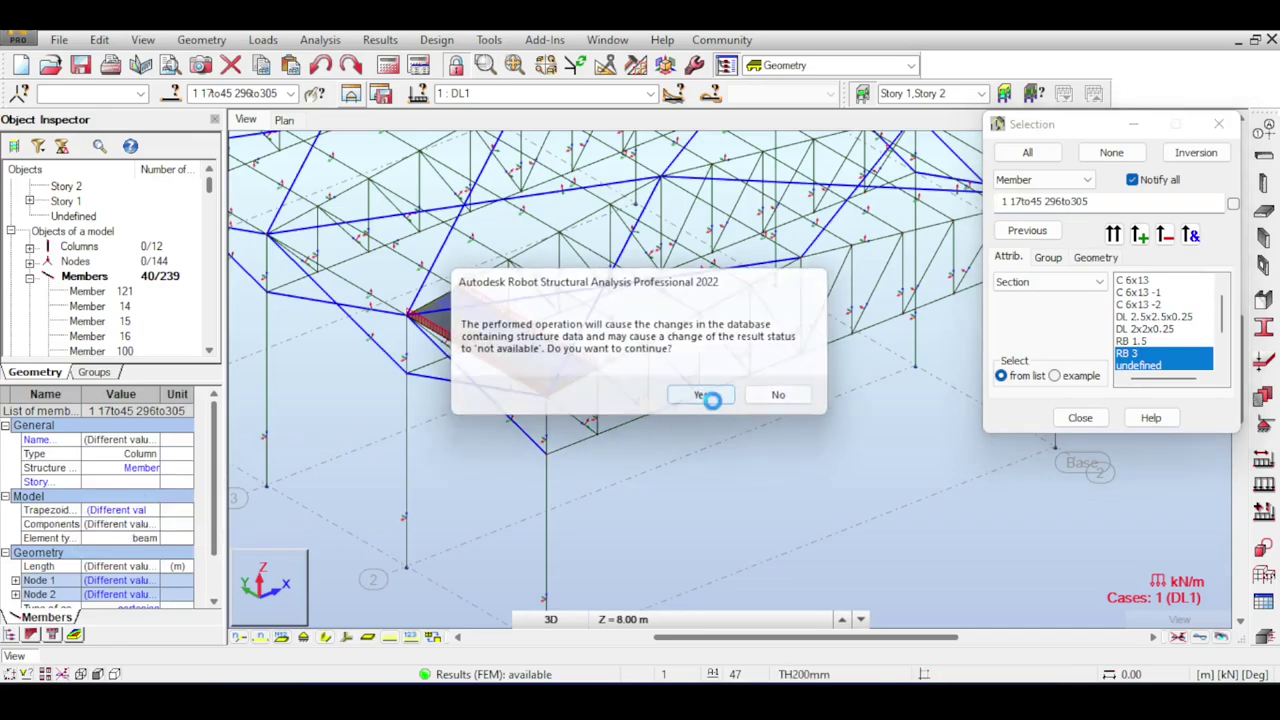
pyautogui.click(701, 395)
pyautogui.click(706, 425)
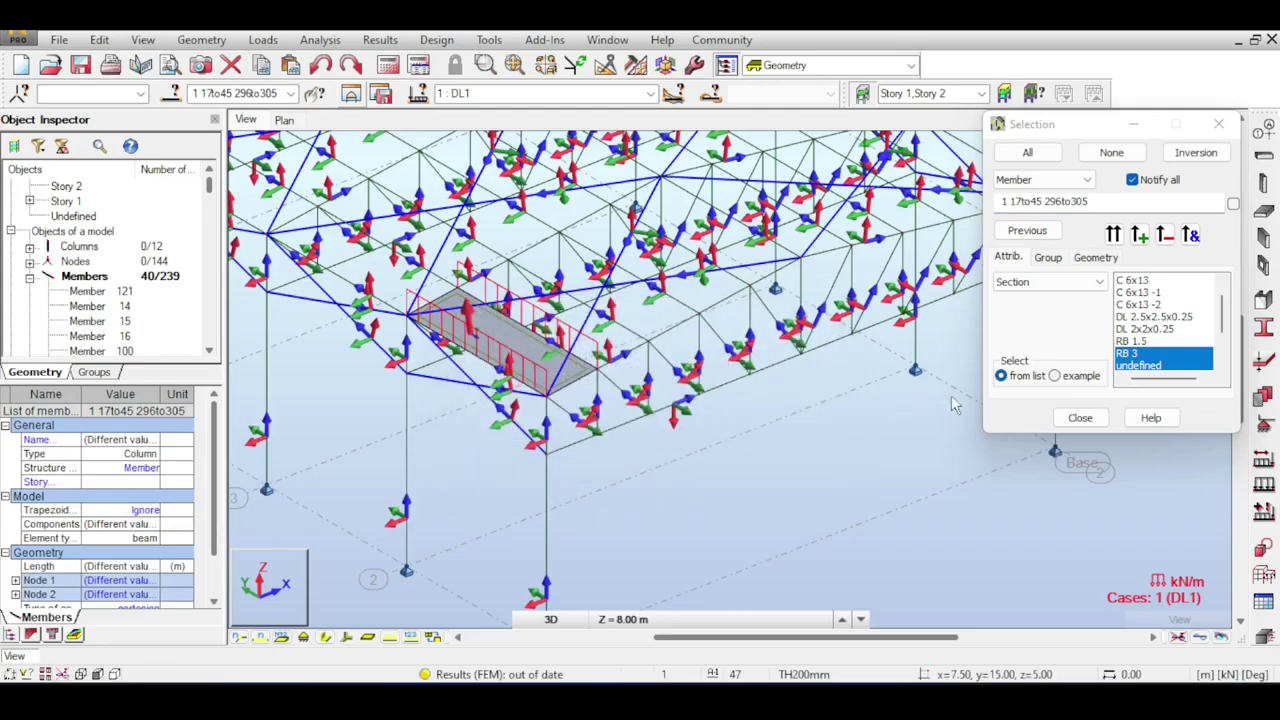
pyautogui.click(1080, 417)
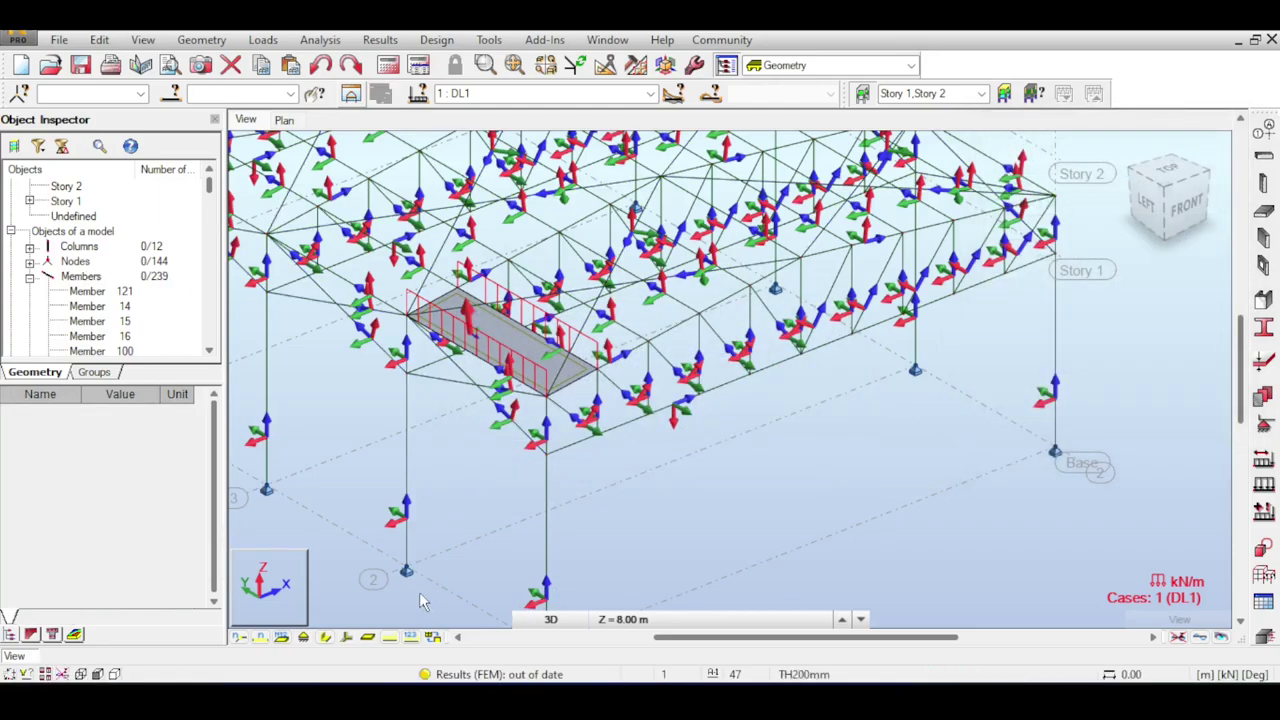
# Clear the displayed load and local-system symbols and show the load distribution regions on all the roof slope's claddings.
pyautogui.click(1178, 637)
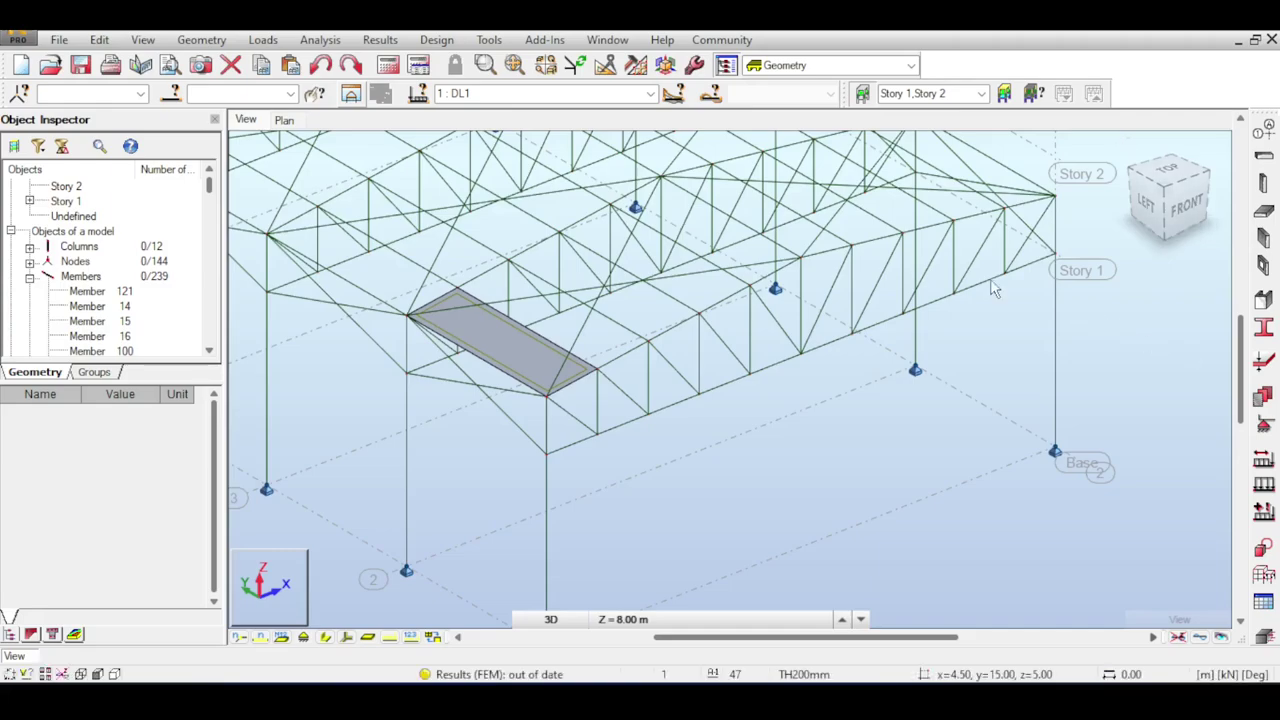
pyautogui.moveTo(1045, 342); pyautogui.dragTo(1045, 407, button='middle')
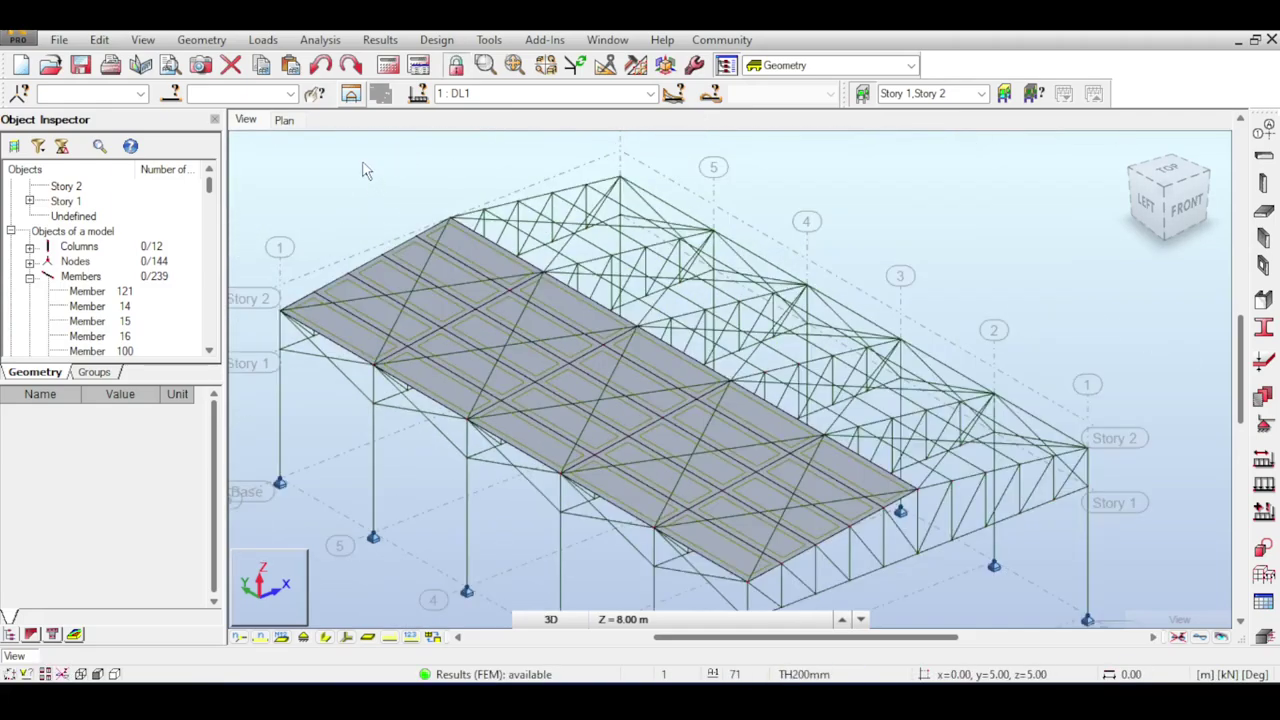
pyautogui.rightClick(366, 171)
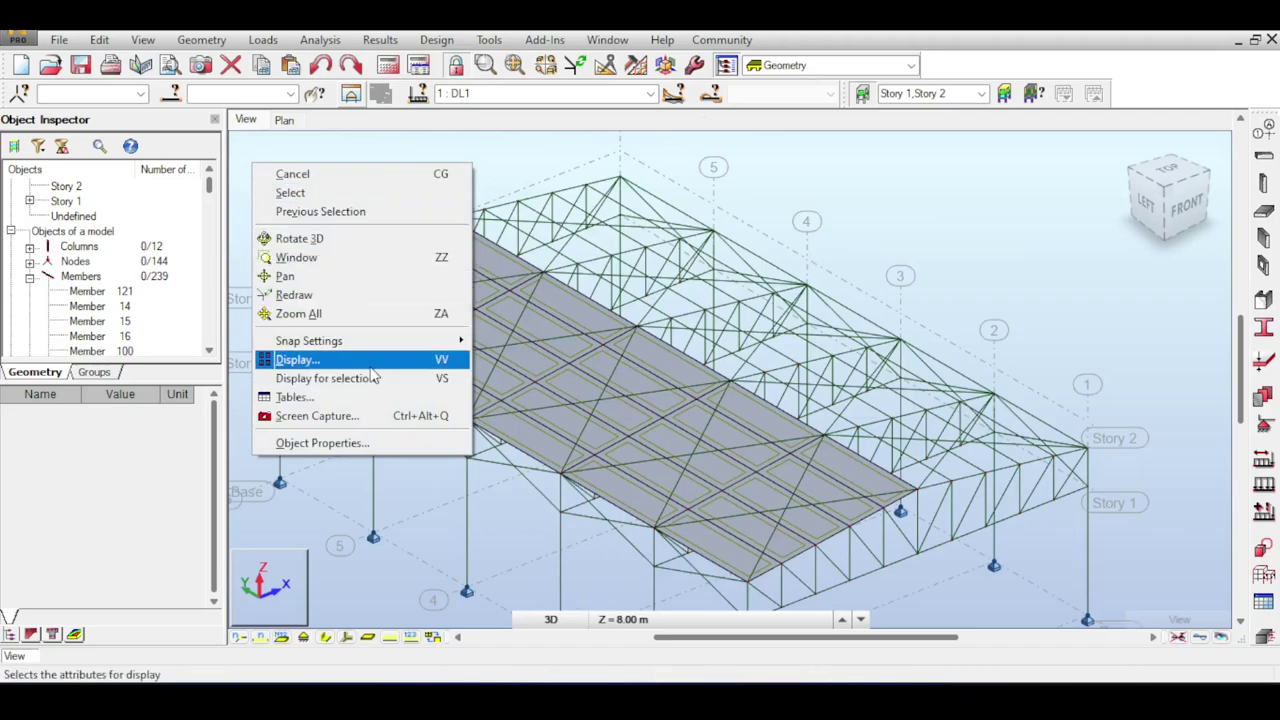
pyautogui.click(300, 359)
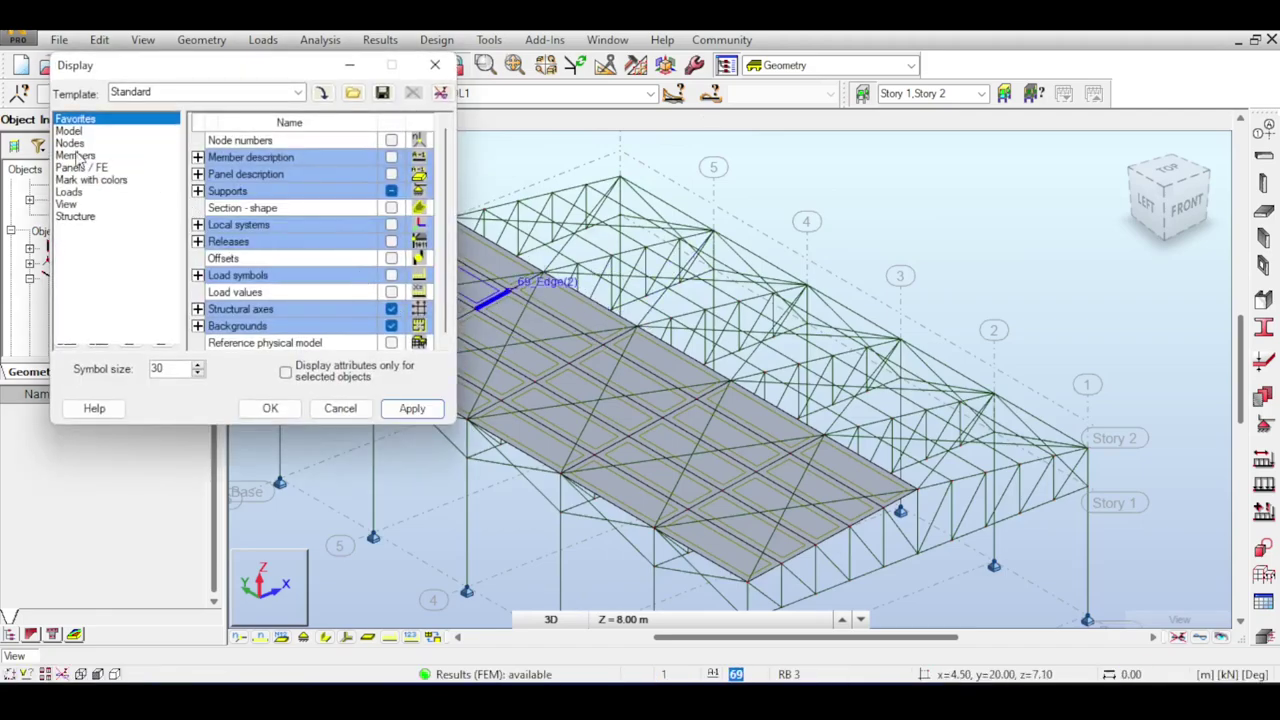
pyautogui.click(69, 192)
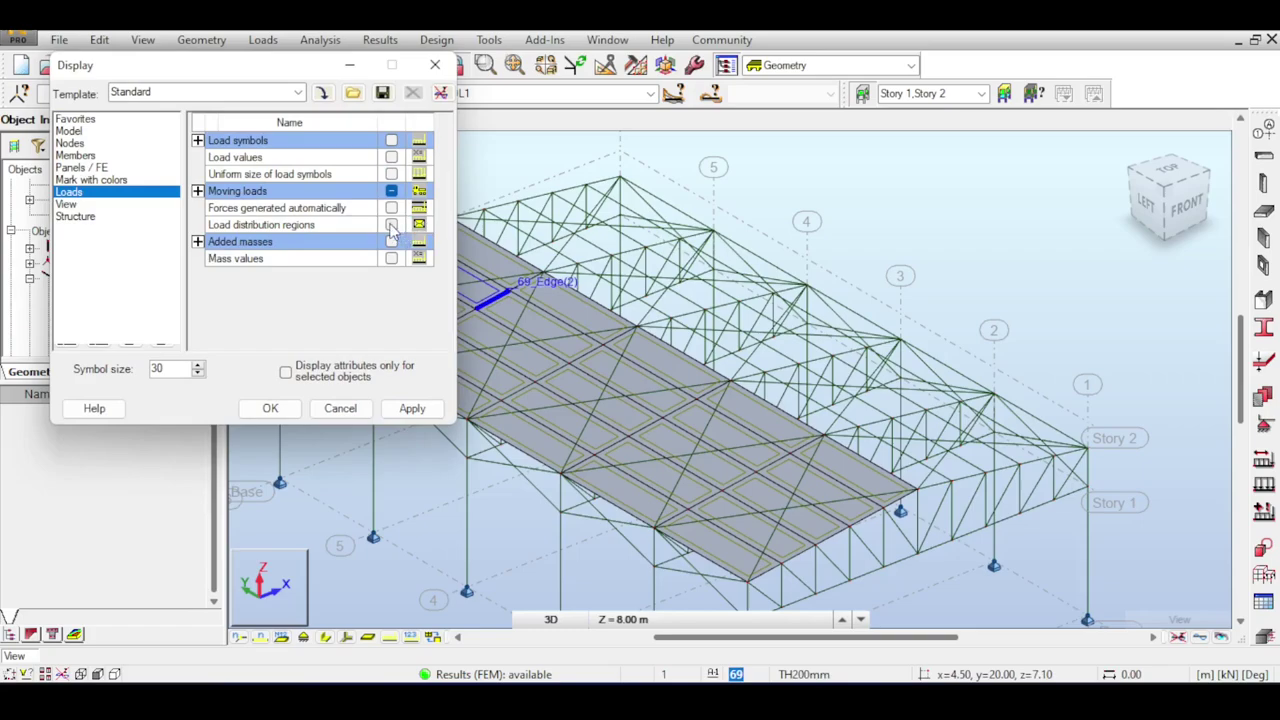
pyautogui.click(412, 408)
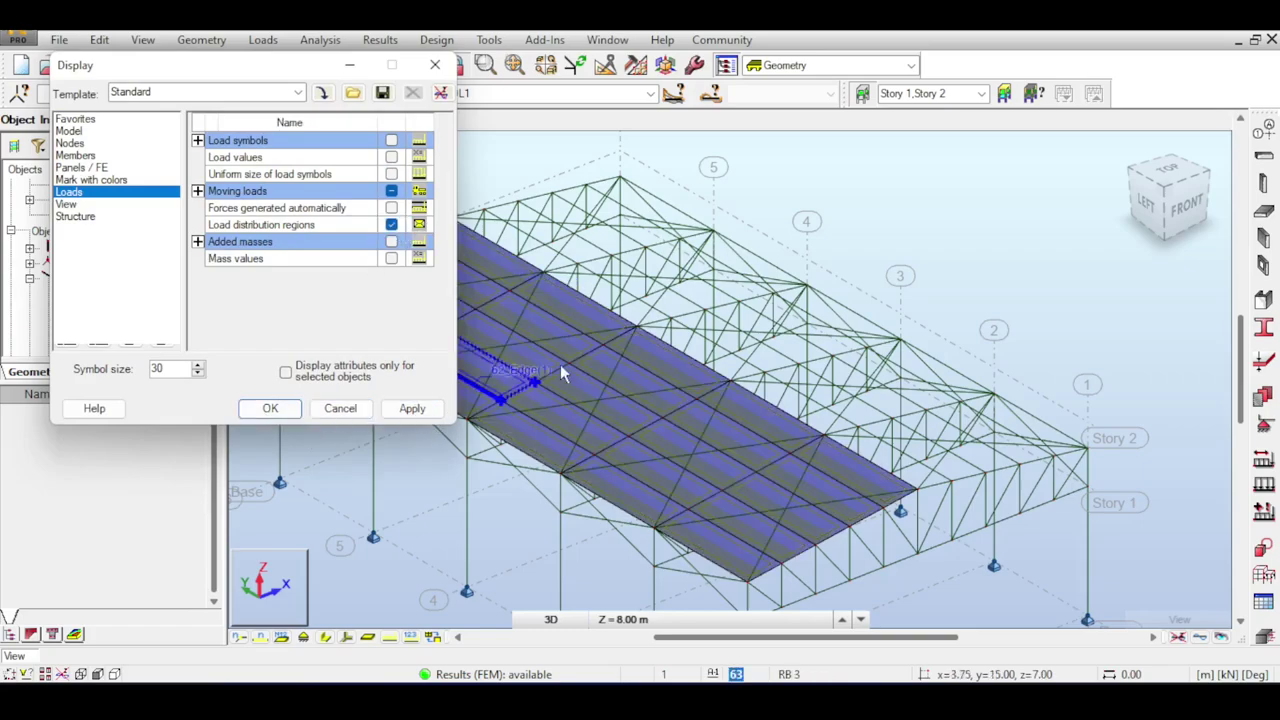
pyautogui.moveTo(560, 371); pyautogui.dragTo(838, 384, button='middle')
pyautogui.click(270, 408)
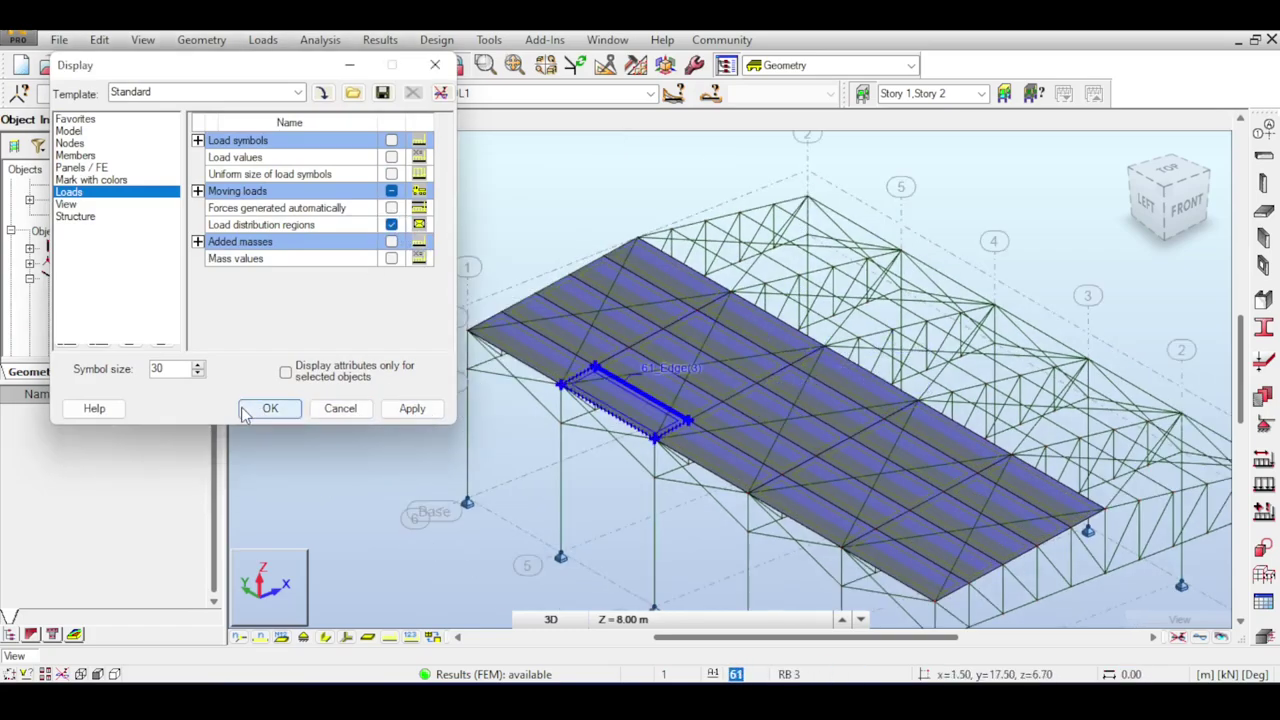
# Select all the roof claddings on the covered slope.
pyautogui.moveTo(1197, 194); pyautogui.dragTo(1152, 185)
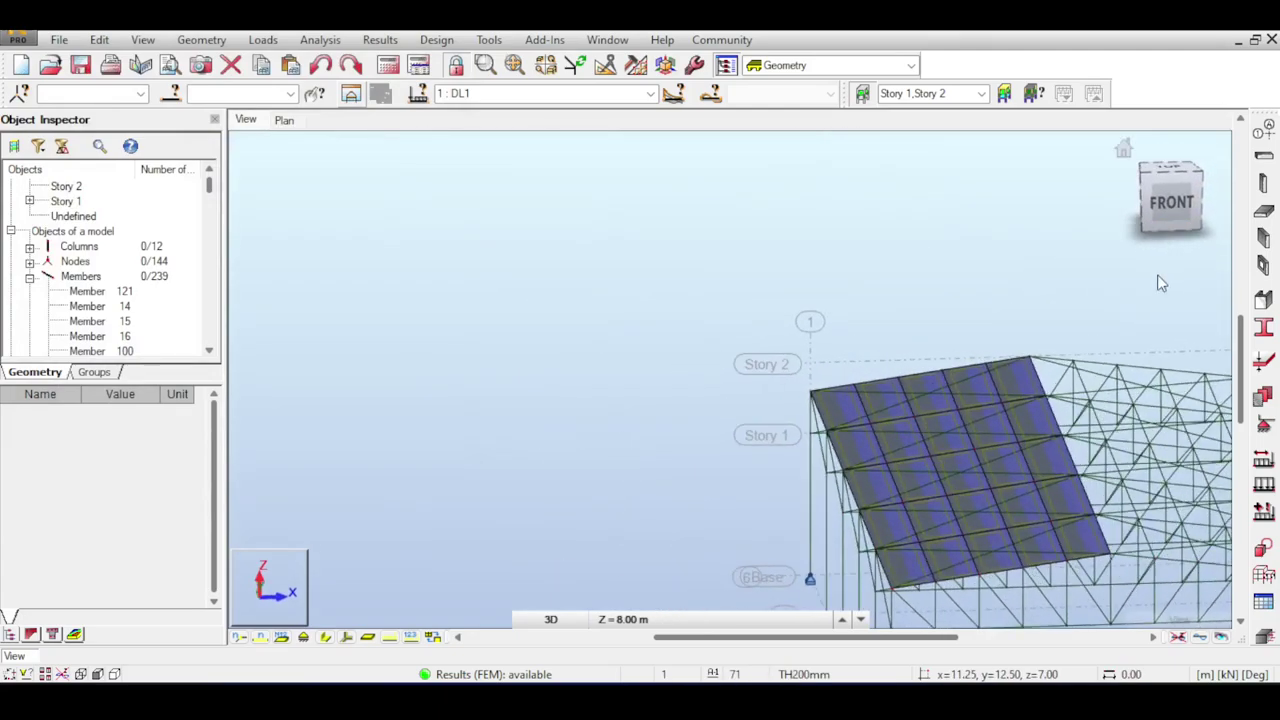
pyautogui.moveTo(1059, 477); pyautogui.dragTo(822, 426, button='middle')
pyautogui.moveTo(674, 414); pyautogui.dragTo(652, 362, button='middle')
pyautogui.click(1168, 204)
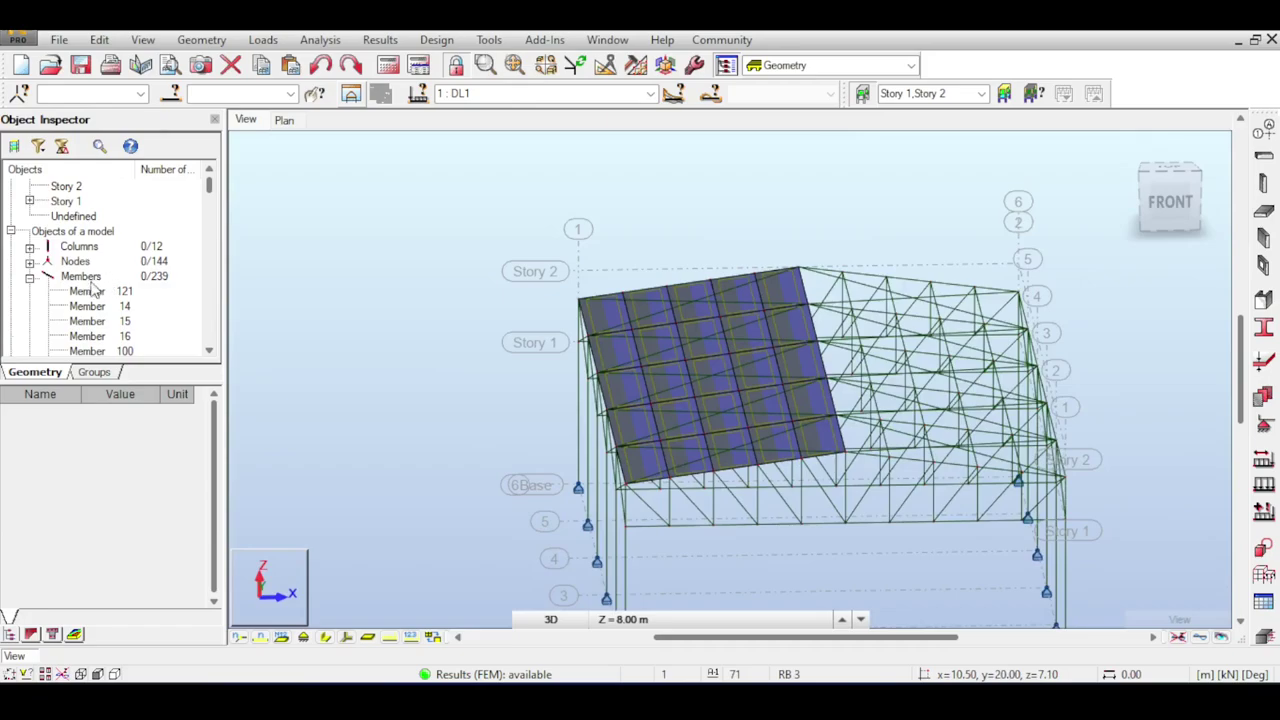
pyautogui.click(30, 278)
pyautogui.rightClick(70, 314)
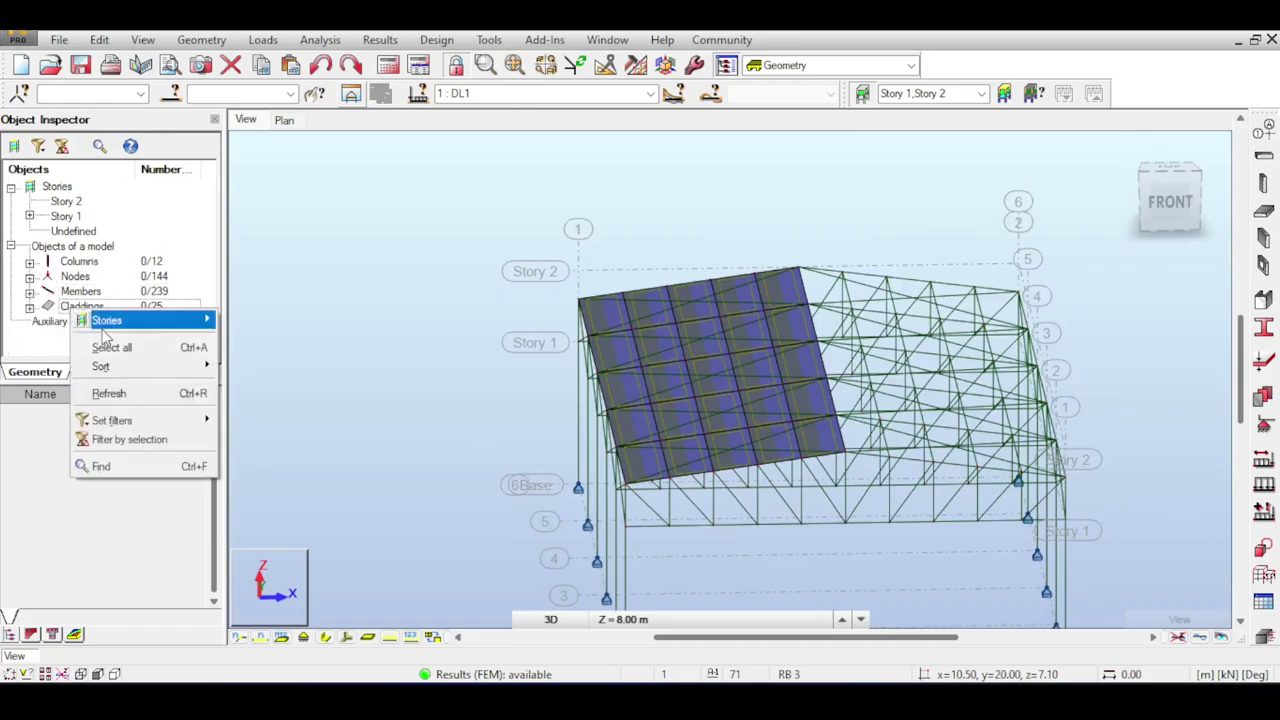
pyautogui.click(160, 346)
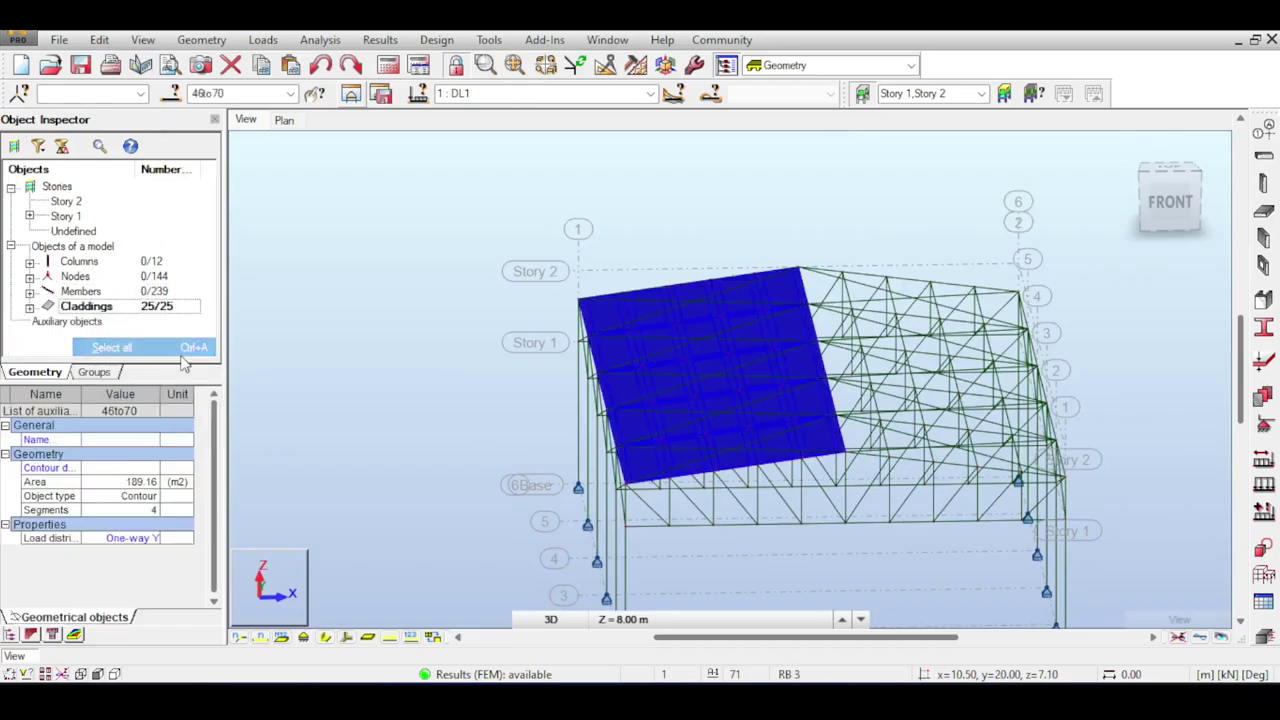
# Mirror the selected claddings onto the other roof slope as copies about the vertical YZ plane at the ridge, 7.50 m.
pyautogui.click(1185, 210)
pyautogui.click(100, 40)
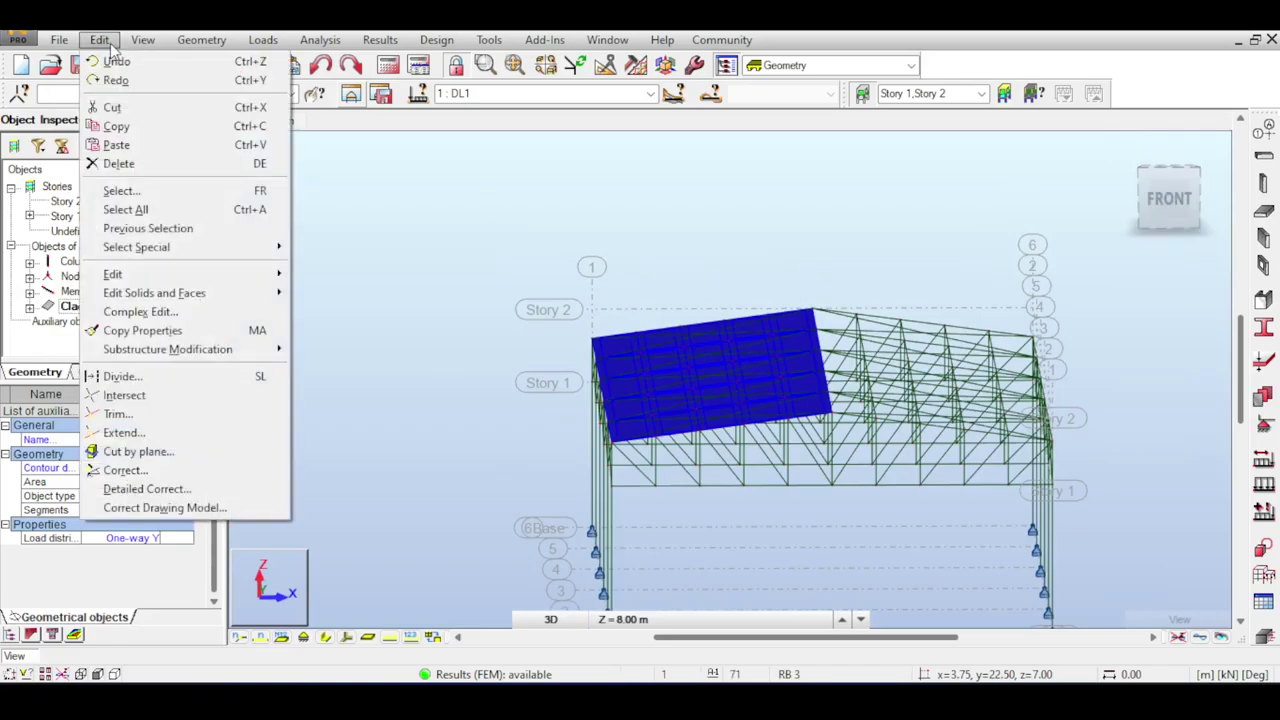
pyautogui.moveTo(150, 274)
pyautogui.click(347, 312)
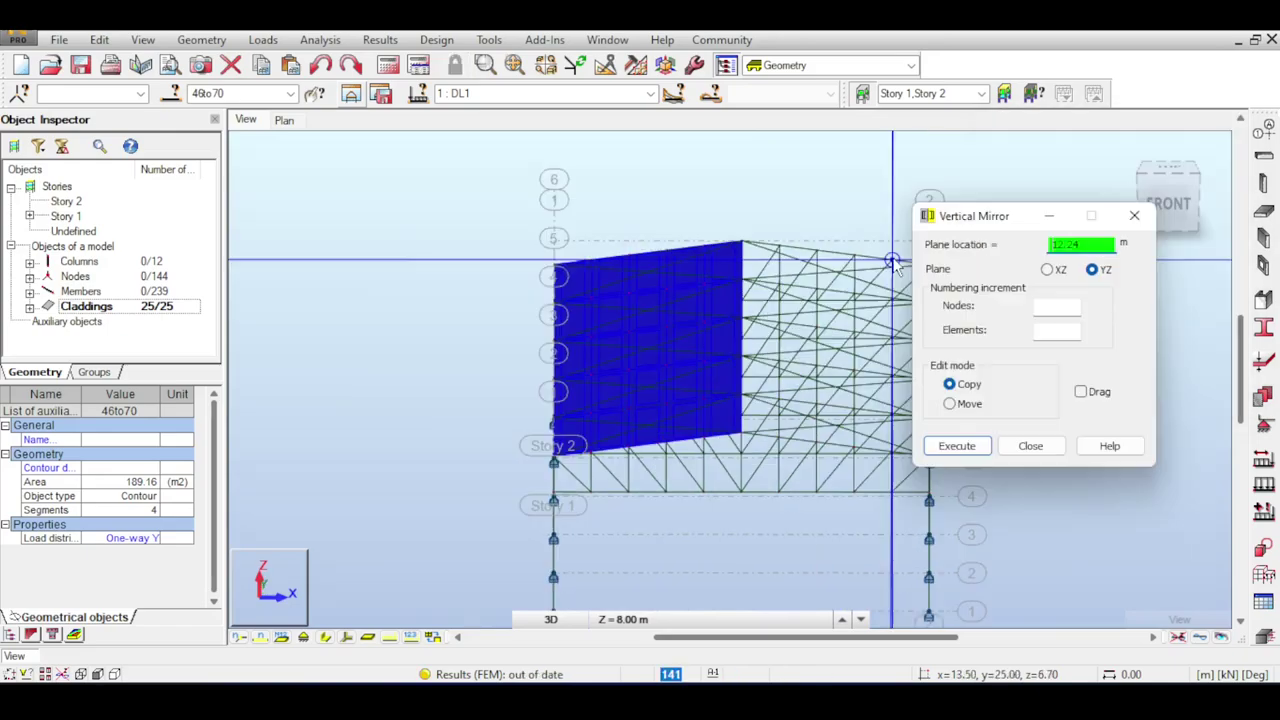
pyautogui.click(1170, 178)
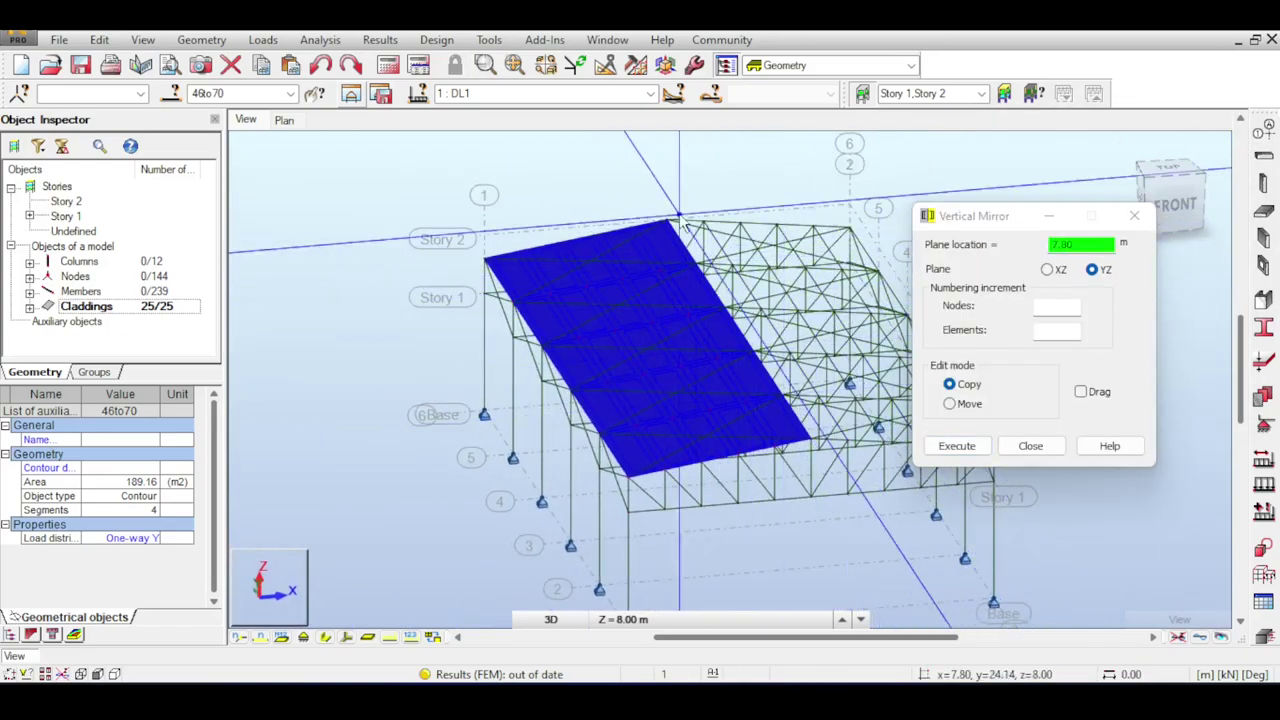
pyautogui.click(1085, 247)
pyautogui.scroll(4, 782, 420)
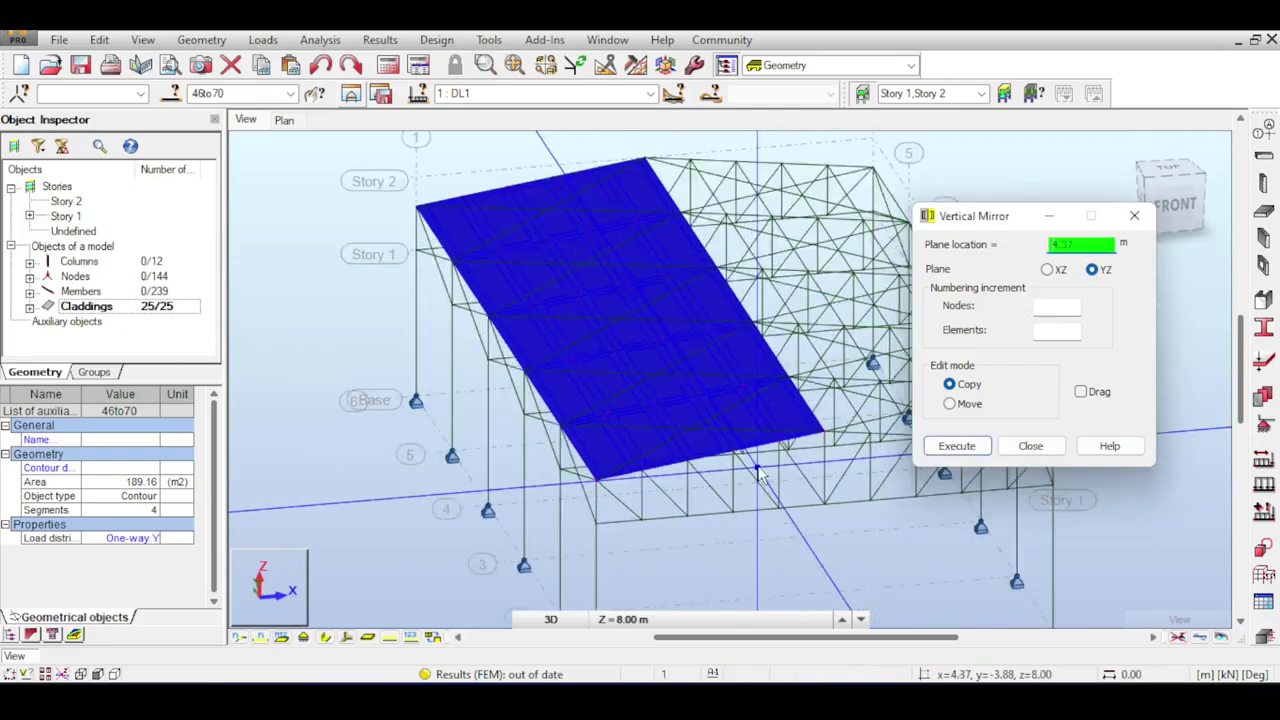
pyautogui.click(782, 420)
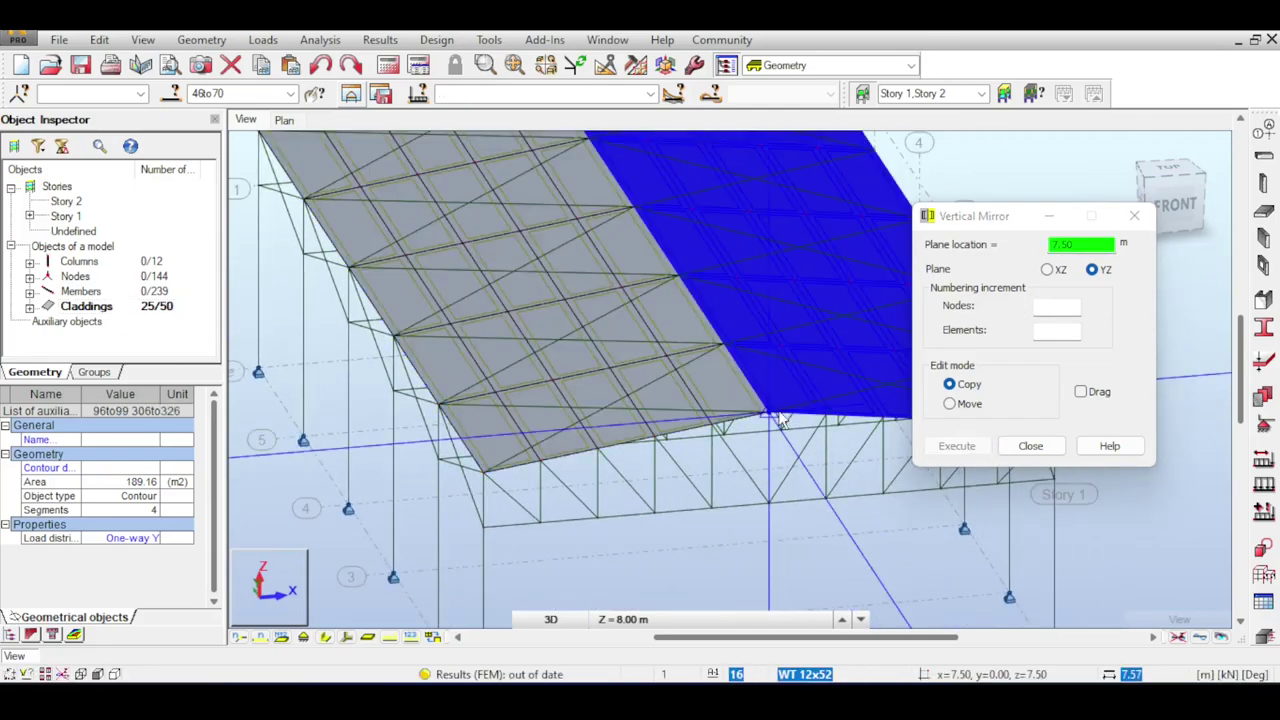
pyautogui.scroll(-3, 848, 277)
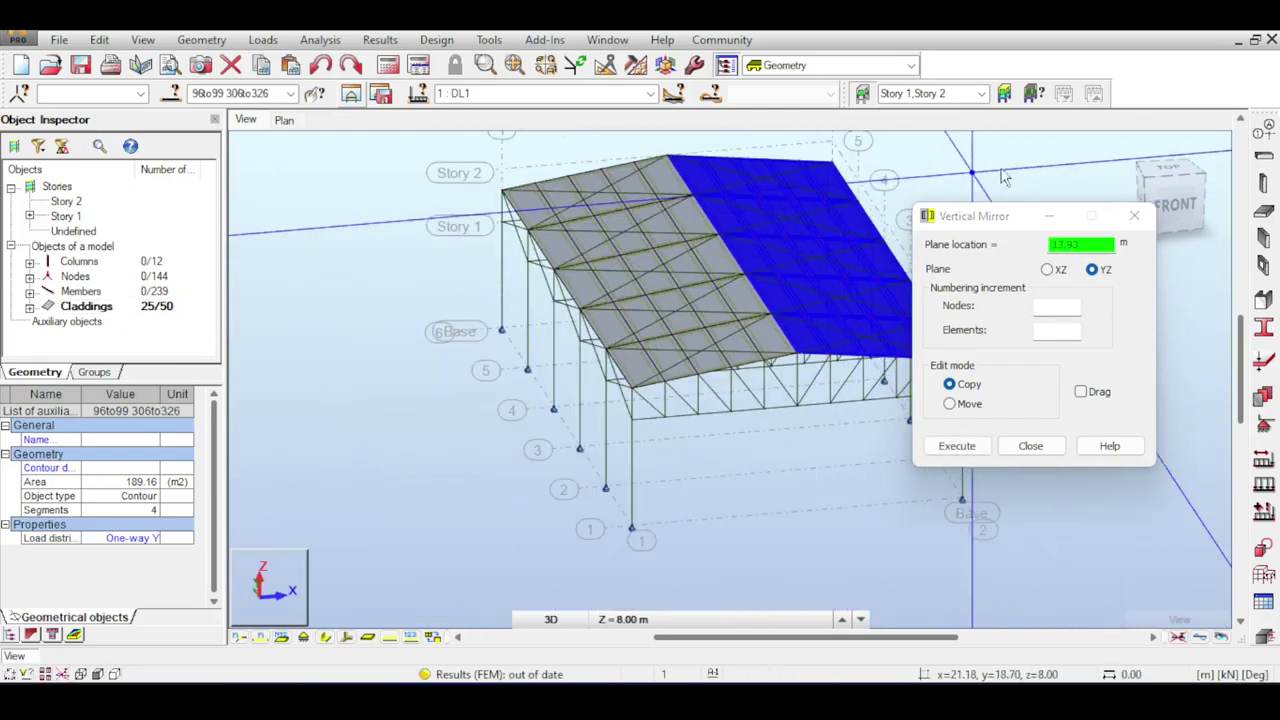
pyautogui.click(1136, 220)
# Clear the selection of the mirrored claddings and recalculate the structure with both roof slopes covered.
pyautogui.moveTo(1196, 206); pyautogui.dragTo(1134, 224)
pyautogui.click(1197, 205)
pyautogui.scroll(-2, 1099, 394)
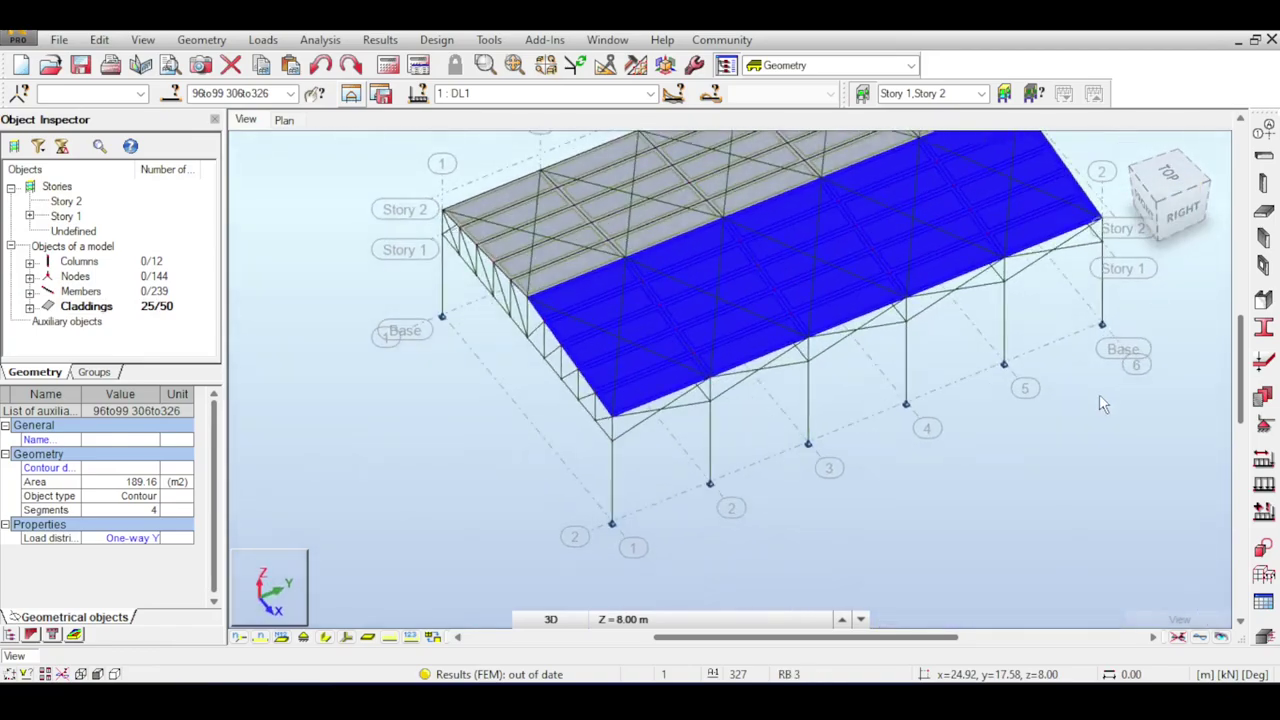
pyautogui.click(1099, 394)
pyautogui.scroll(-3, 1077, 366)
pyautogui.moveTo(1077, 366); pyautogui.dragTo(1015, 393, button='middle')
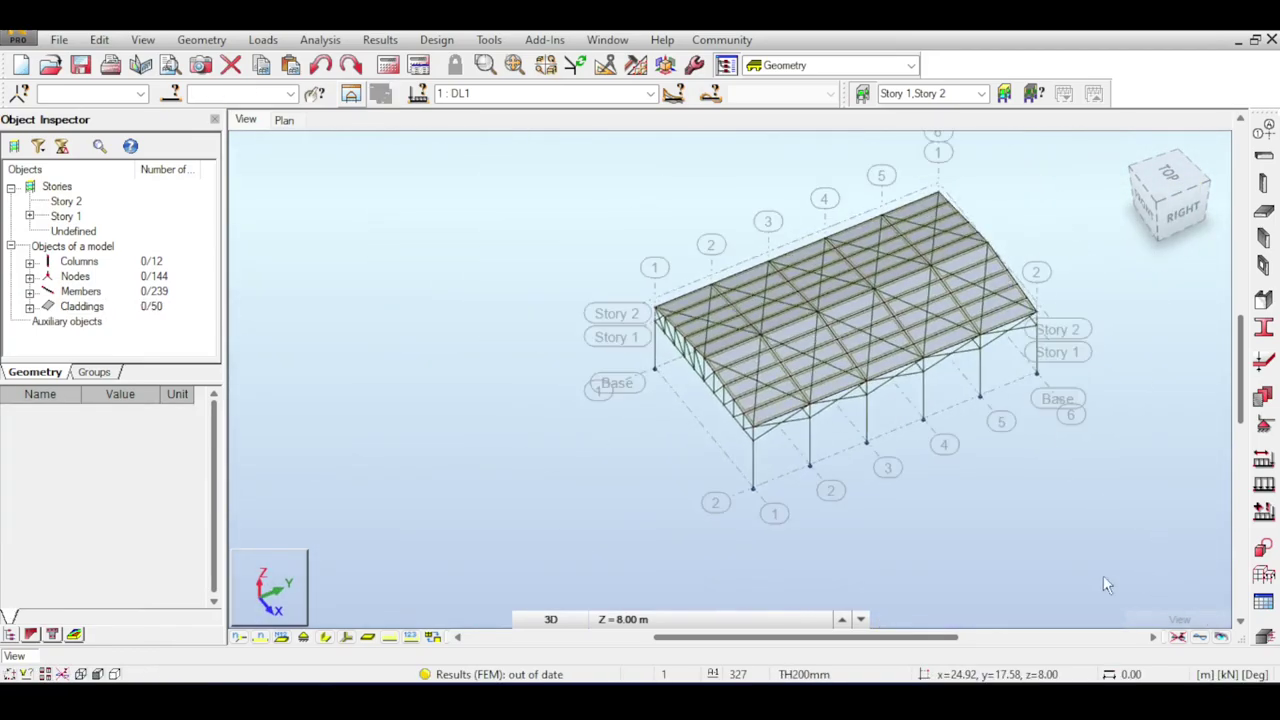
pyautogui.click(418, 95)
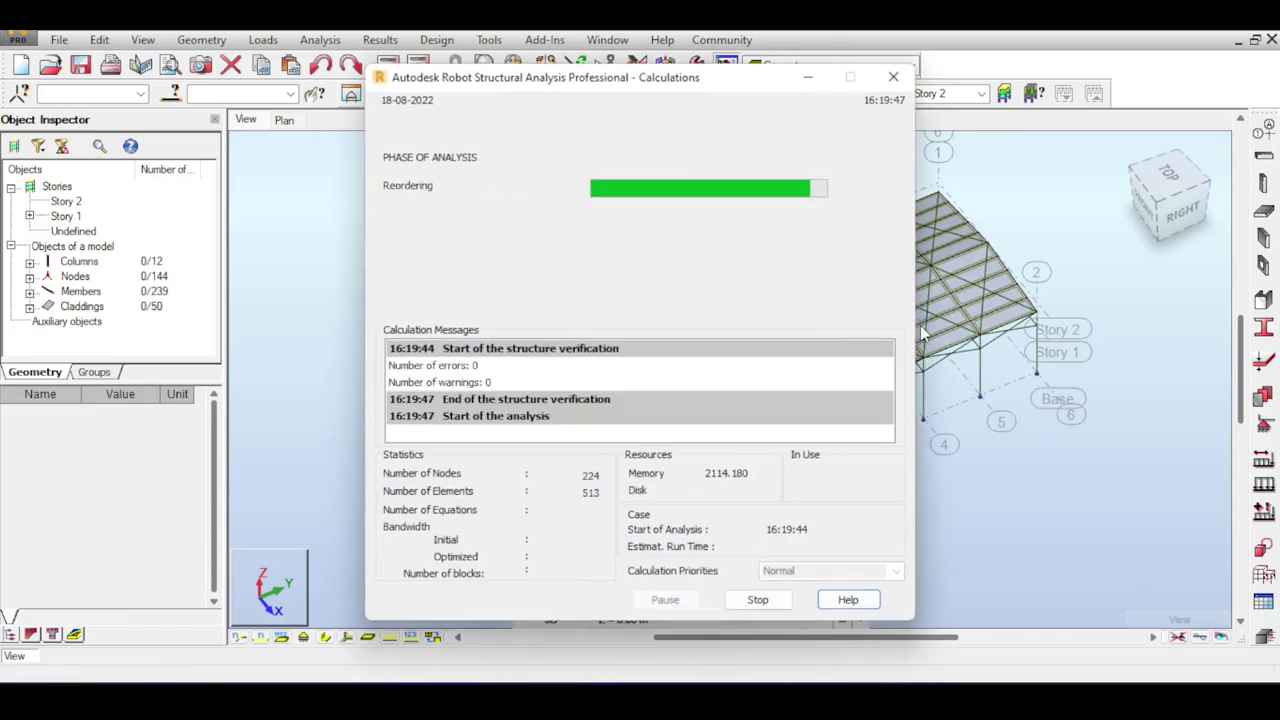
# Examine the load distribution regions on both roof slopes from several sides of the hall.
pyautogui.scroll(5, 865, 332)
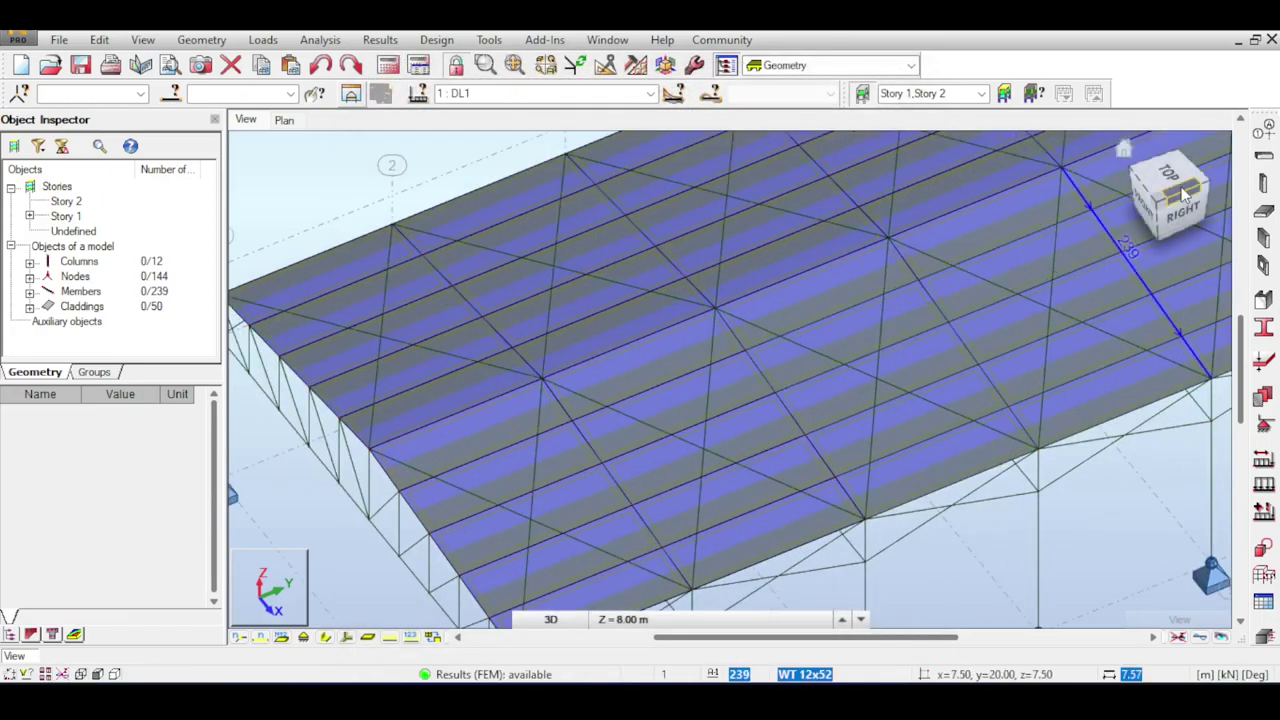
pyautogui.click(1178, 194)
pyautogui.moveTo(1176, 190); pyautogui.dragTo(986, 220)
pyautogui.scroll(-2, 1178, 343)
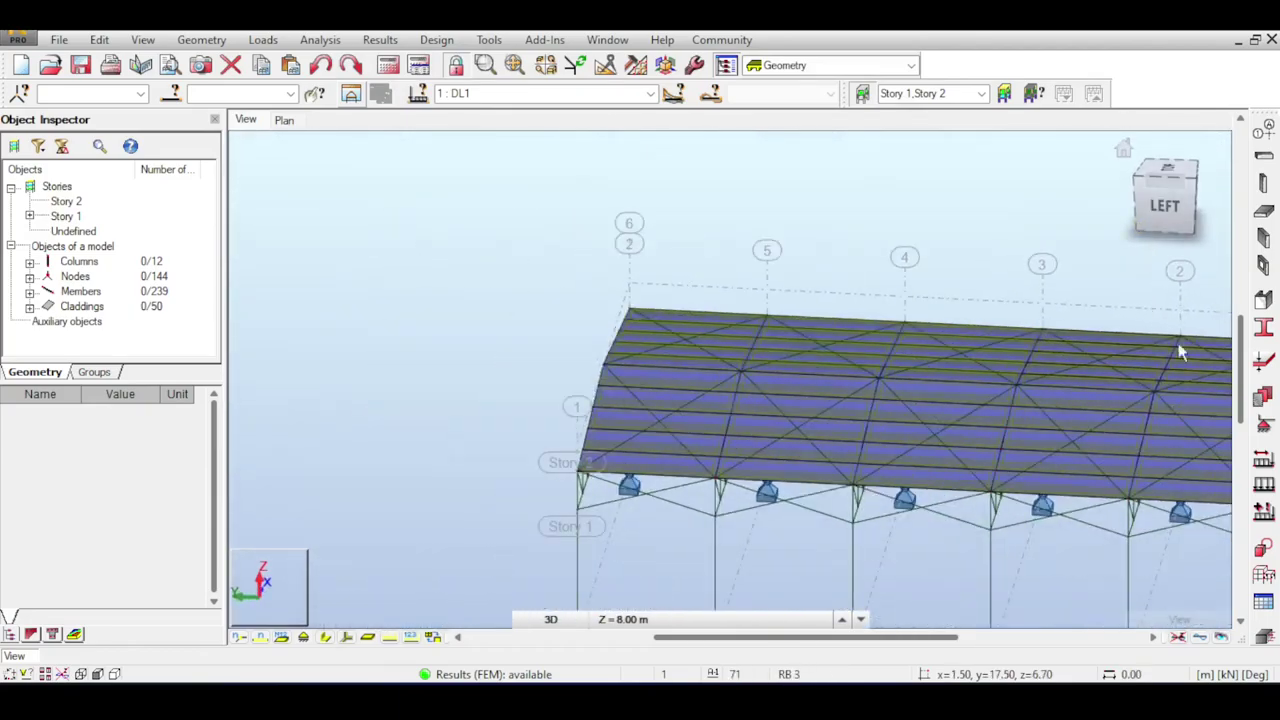
pyautogui.moveTo(1178, 343); pyautogui.dragTo(1026, 294, button='middle')
pyautogui.moveTo(1140, 200); pyautogui.dragTo(1076, 172)
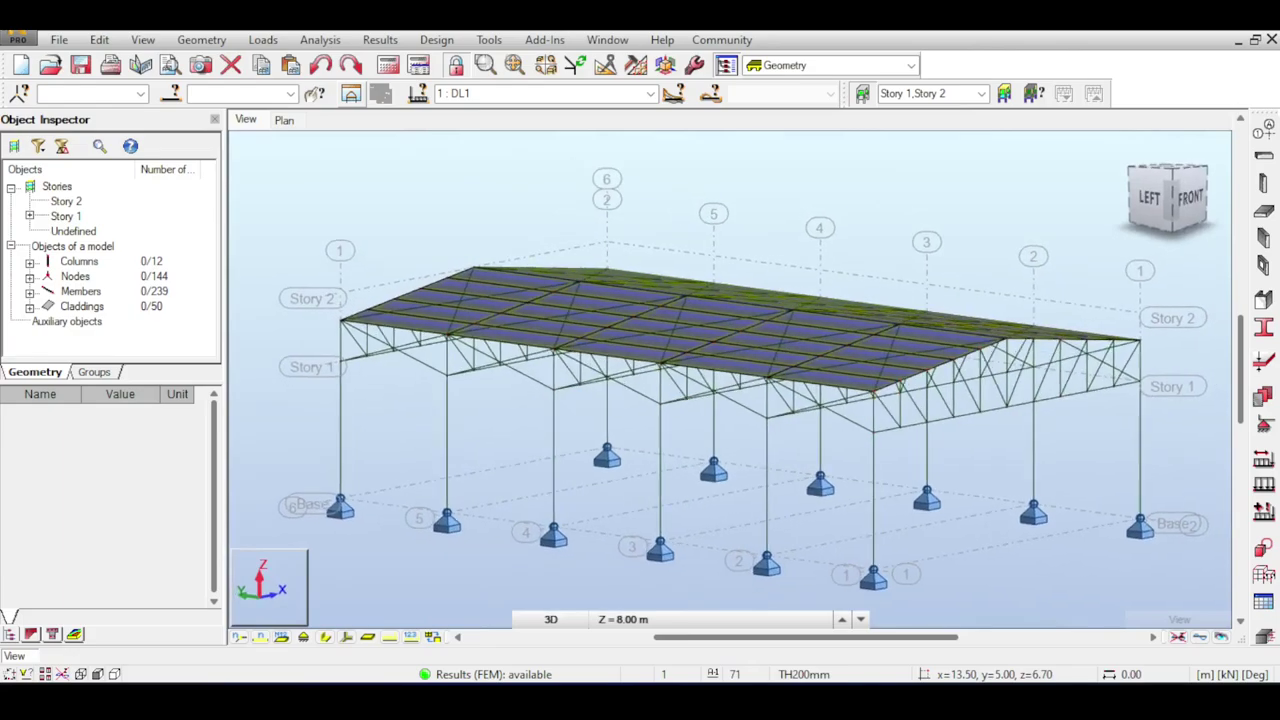
pyautogui.scroll(-2, 990, 239)
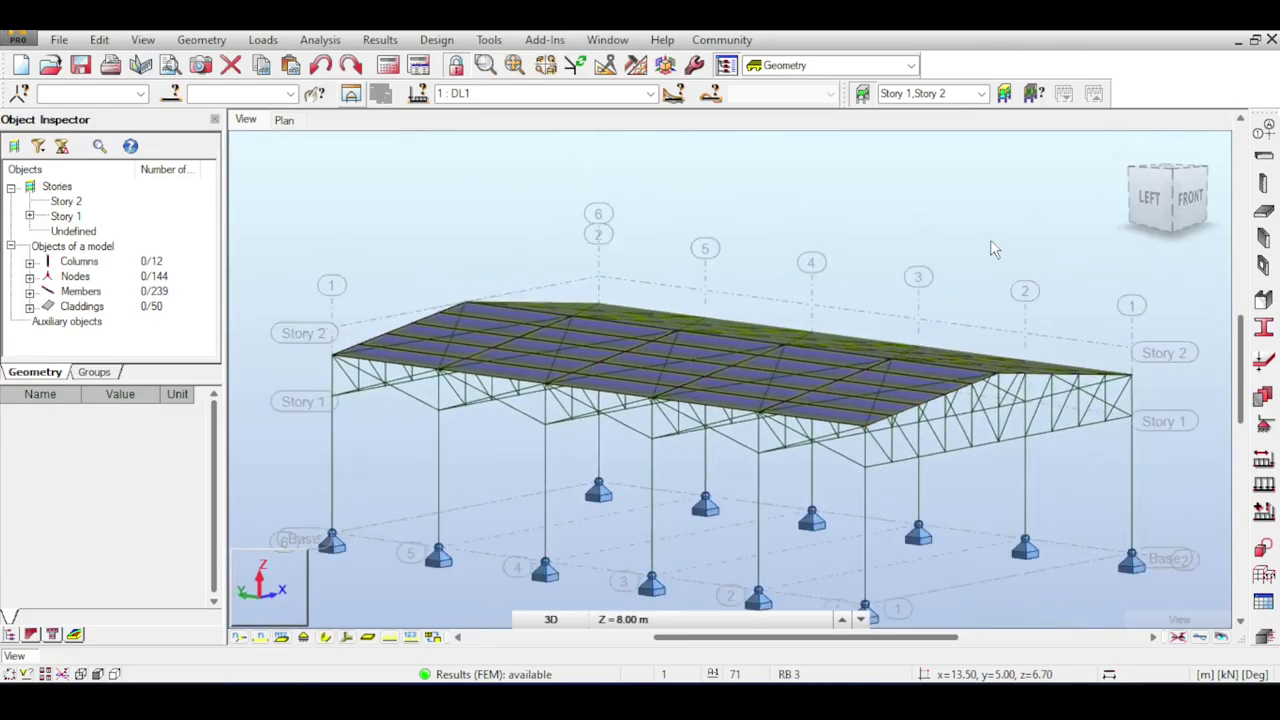
pyautogui.moveTo(1161, 198); pyautogui.dragTo(1150, 213)
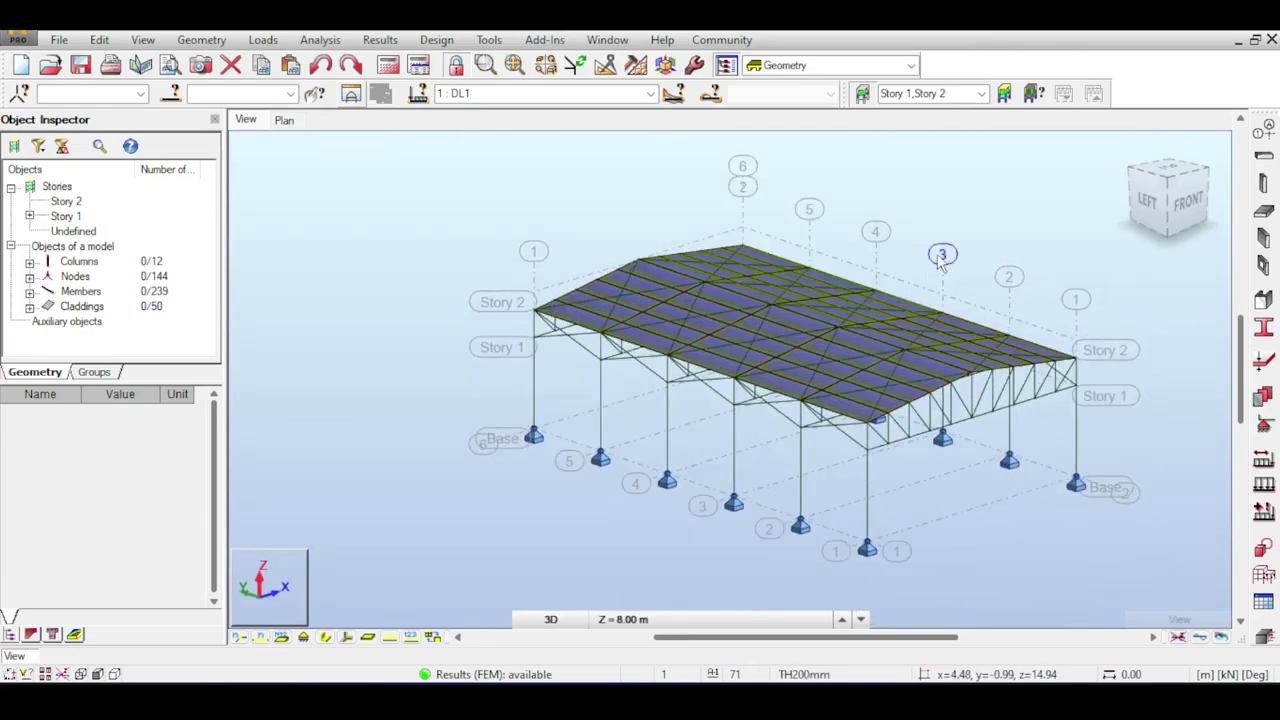
# Add a load case LL1 of nature live.
pyautogui.click(270, 41)
pyautogui.click(265, 40)
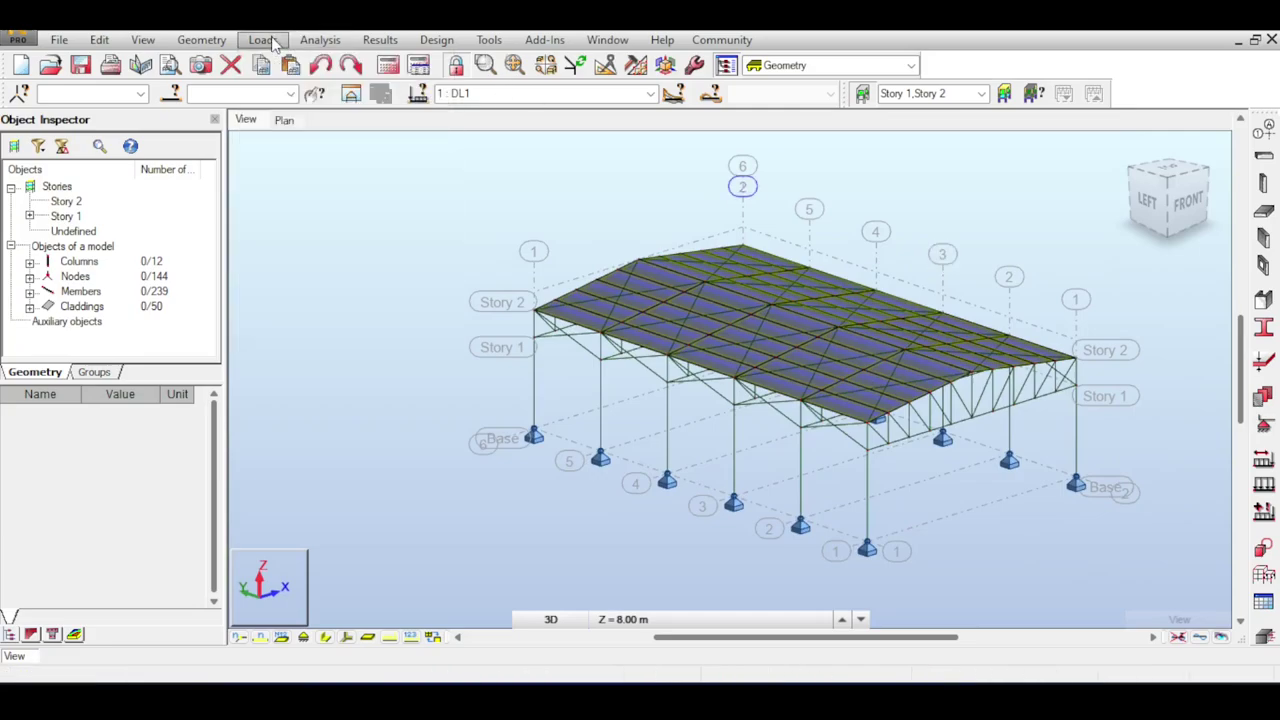
pyautogui.click(1262, 458)
pyautogui.click(799, 195)
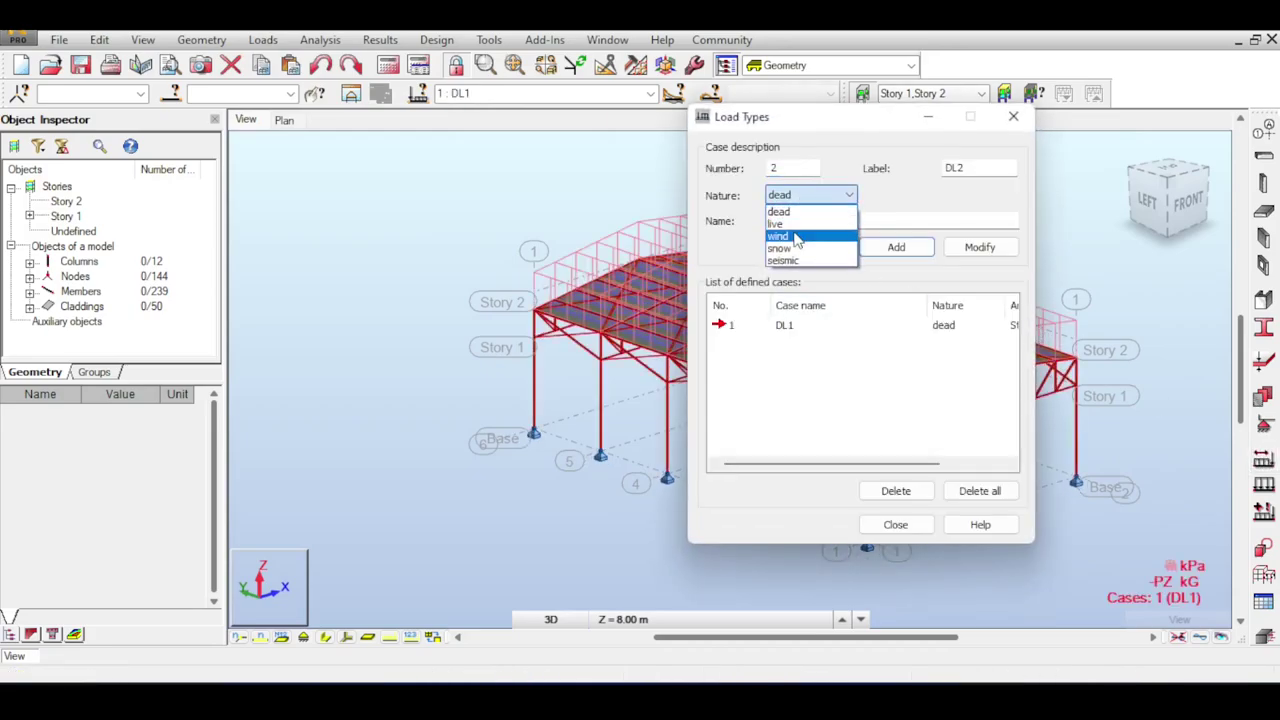
pyautogui.click(794, 222)
pyautogui.click(896, 247)
pyautogui.click(896, 525)
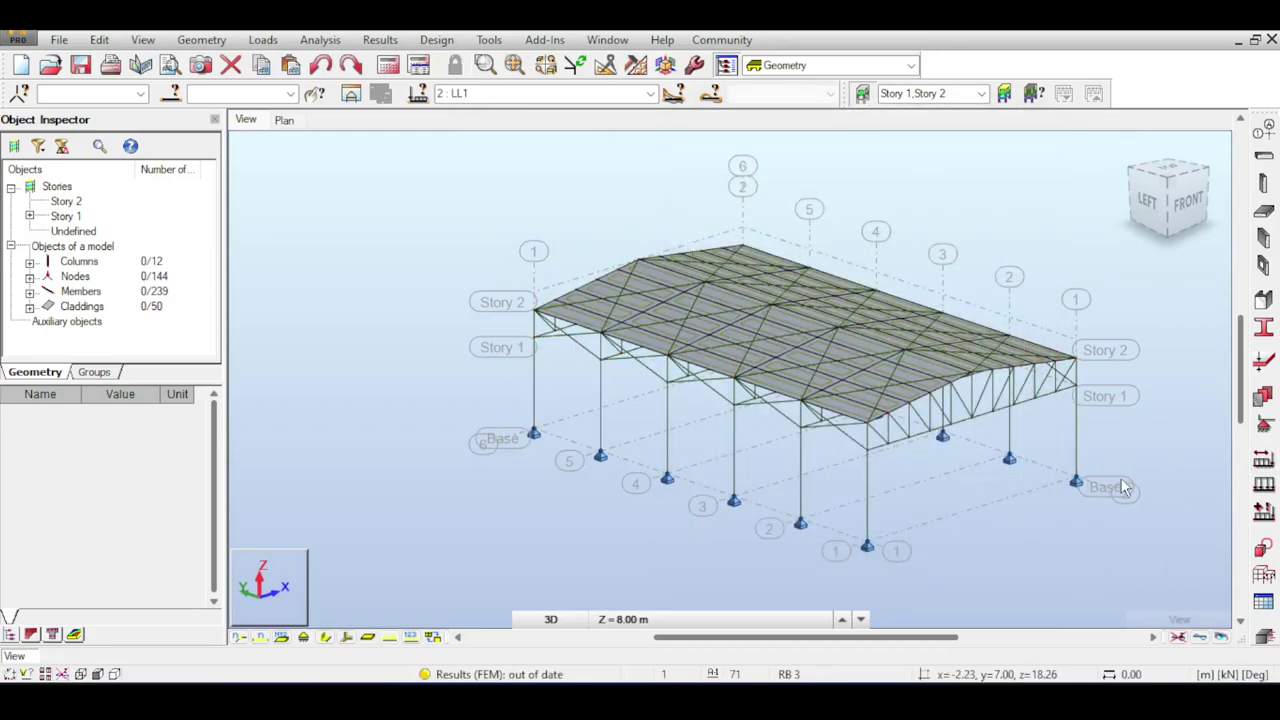
# Create the manual ULS combination COMB1 from DL1 and LL1 with automatic factors of 1.20 and 1.60.
pyautogui.click(263, 40)
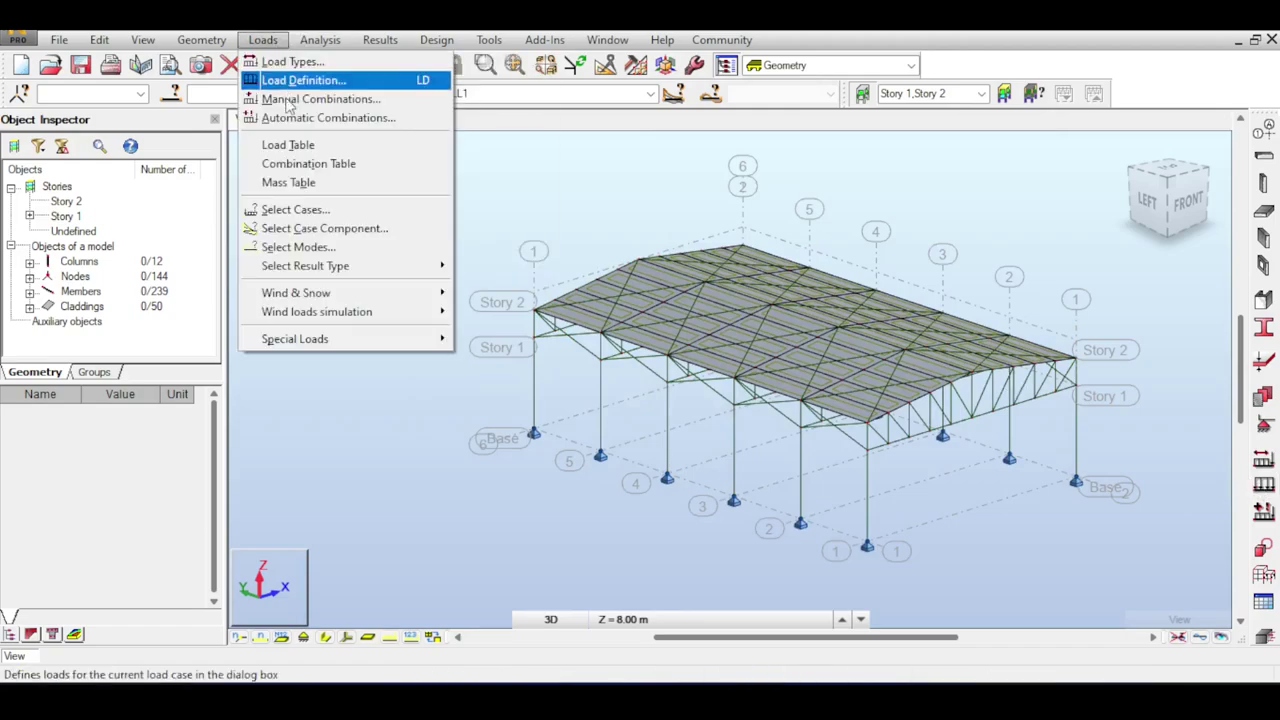
pyautogui.click(290, 95)
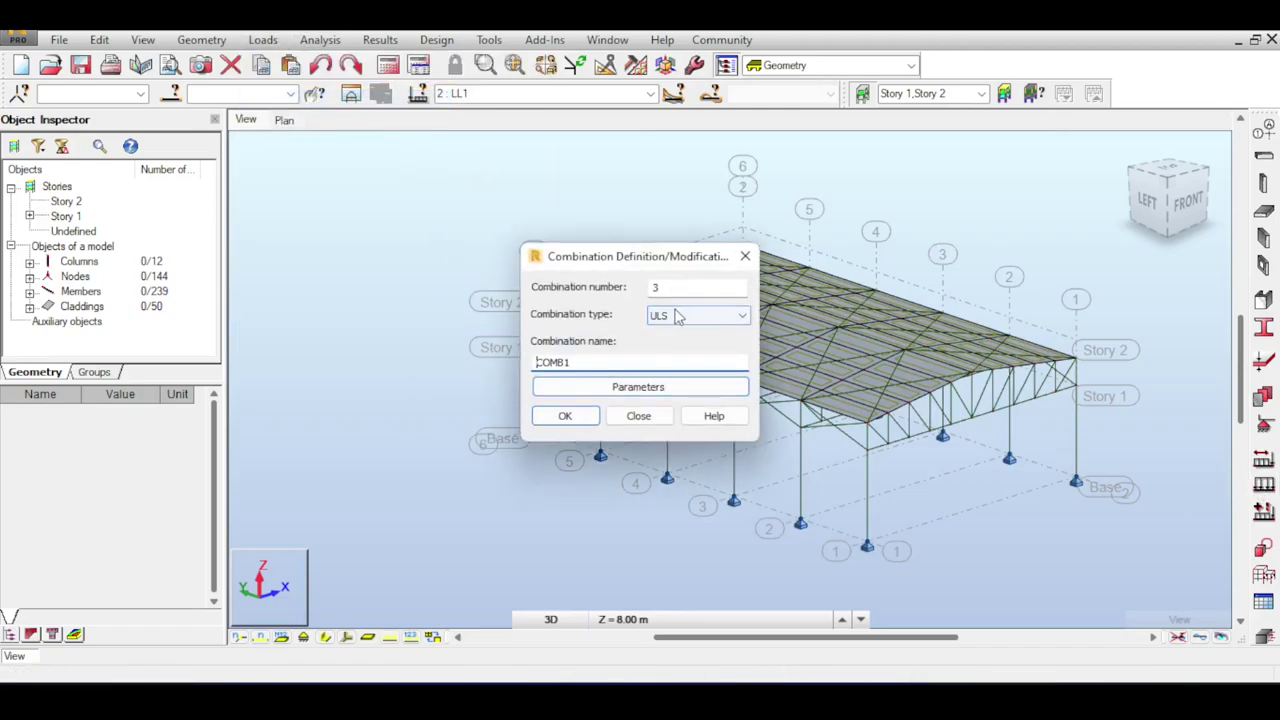
pyautogui.click(588, 415)
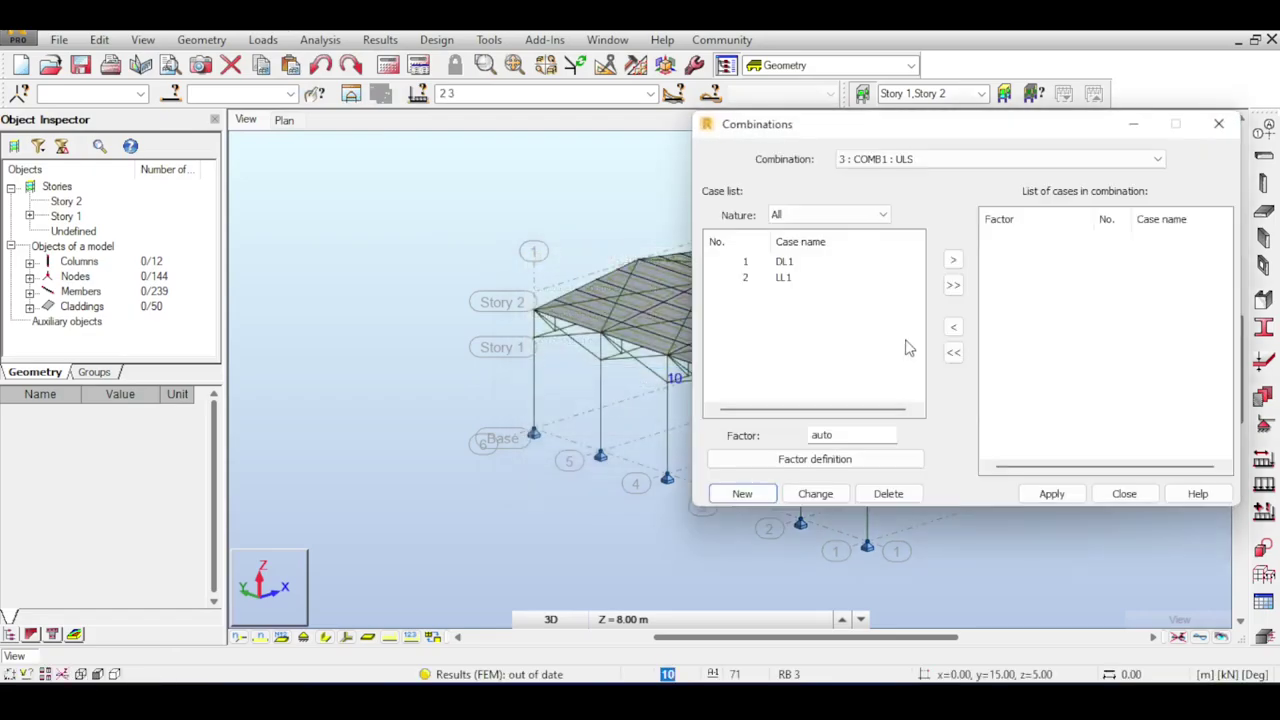
pyautogui.click(958, 286)
pyautogui.click(1070, 500)
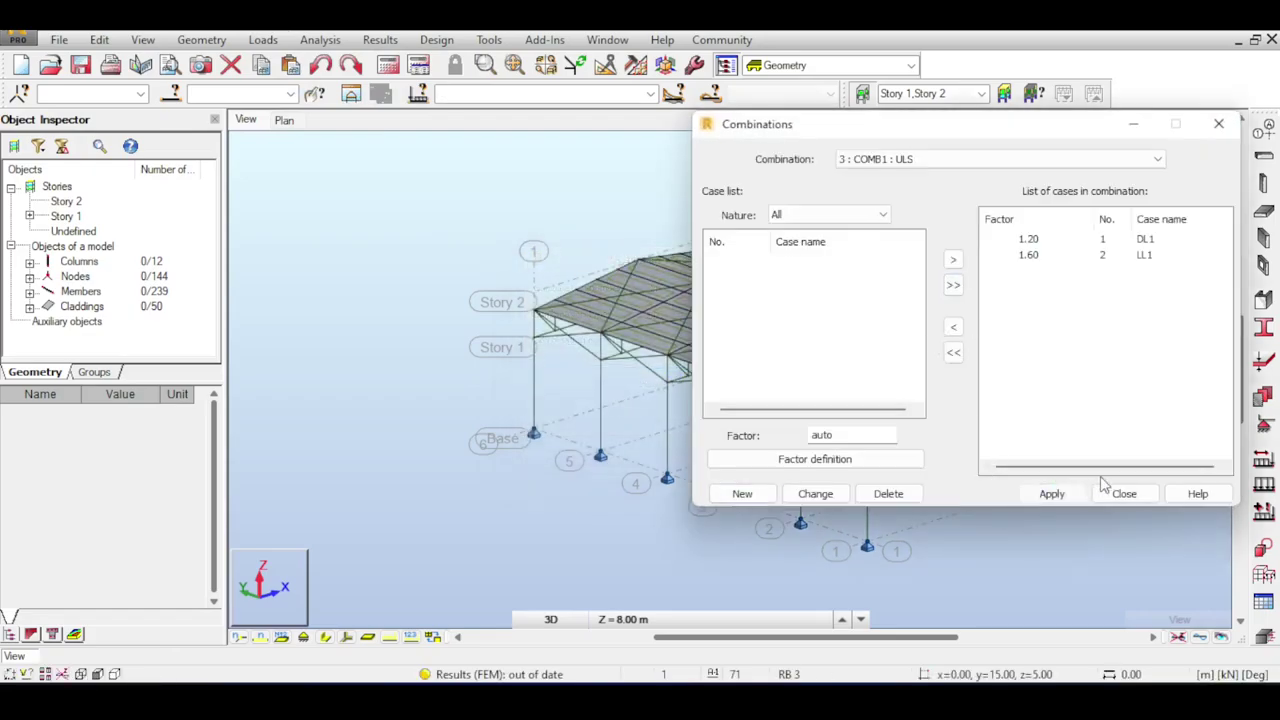
pyautogui.click(1124, 494)
# Make DL1 the active load case and briefly show its load symbols on the model to review them.
pyautogui.click(633, 91)
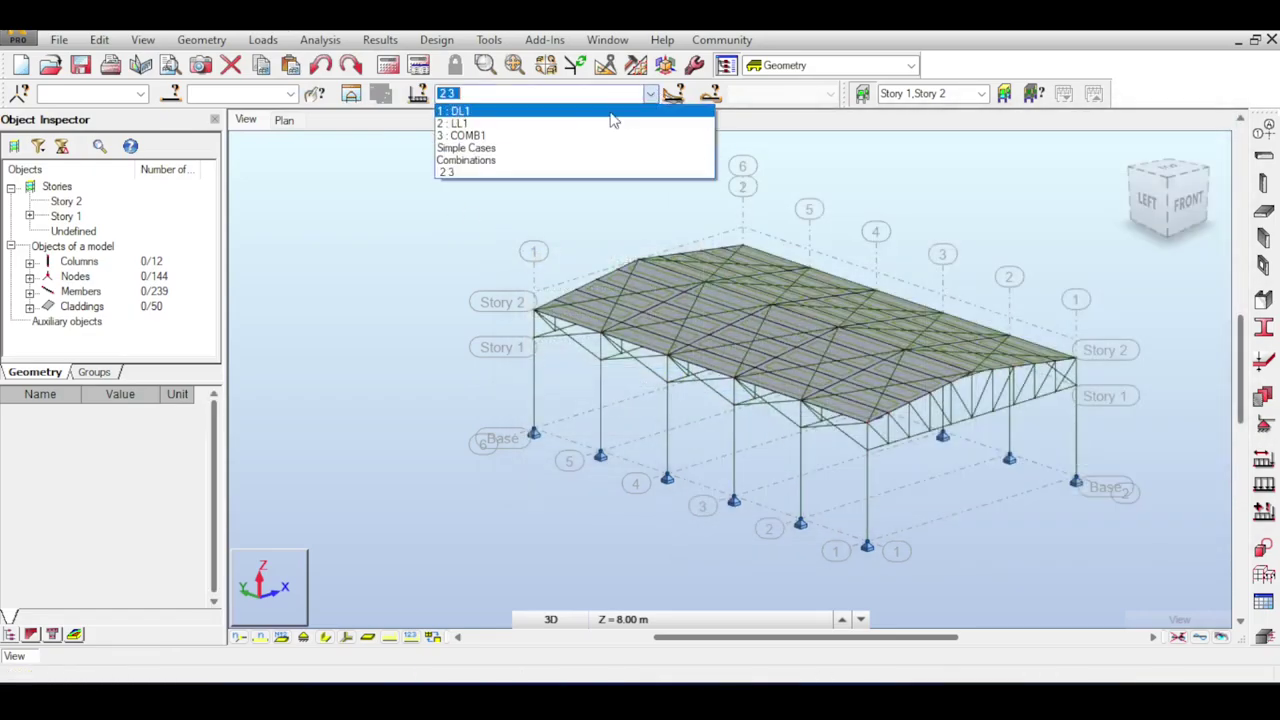
pyautogui.click(578, 122)
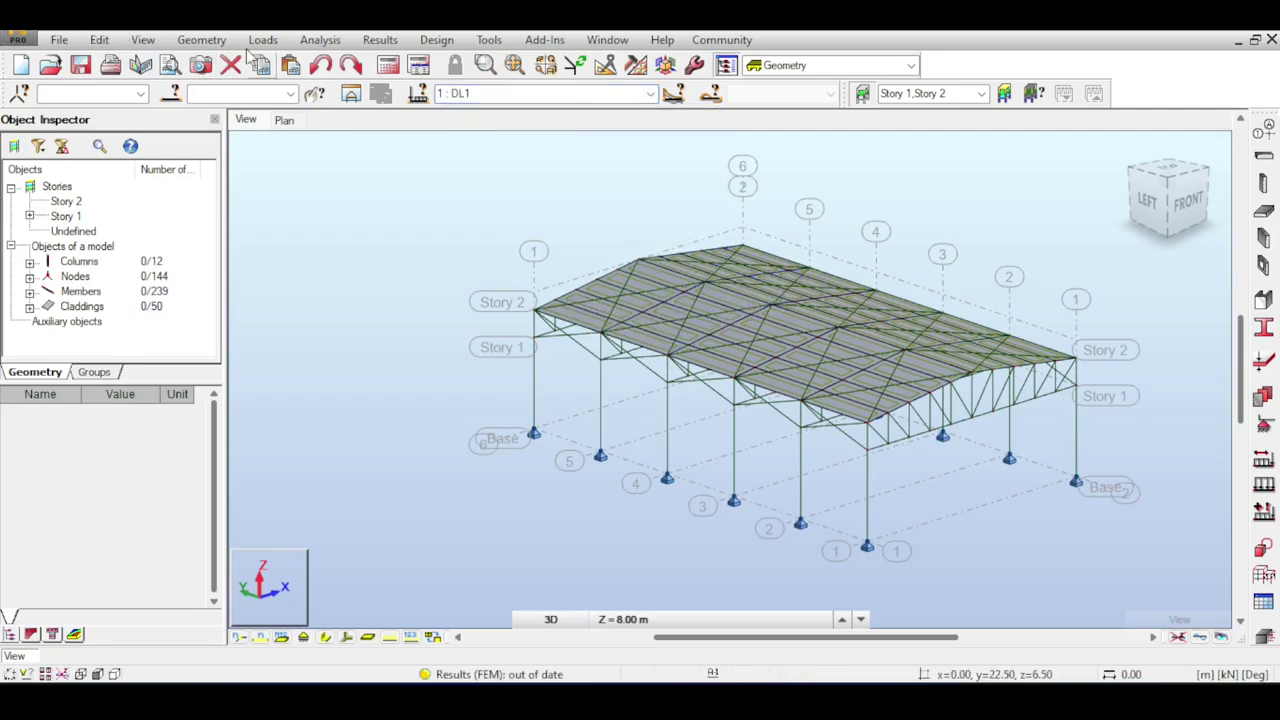
pyautogui.click(395, 636)
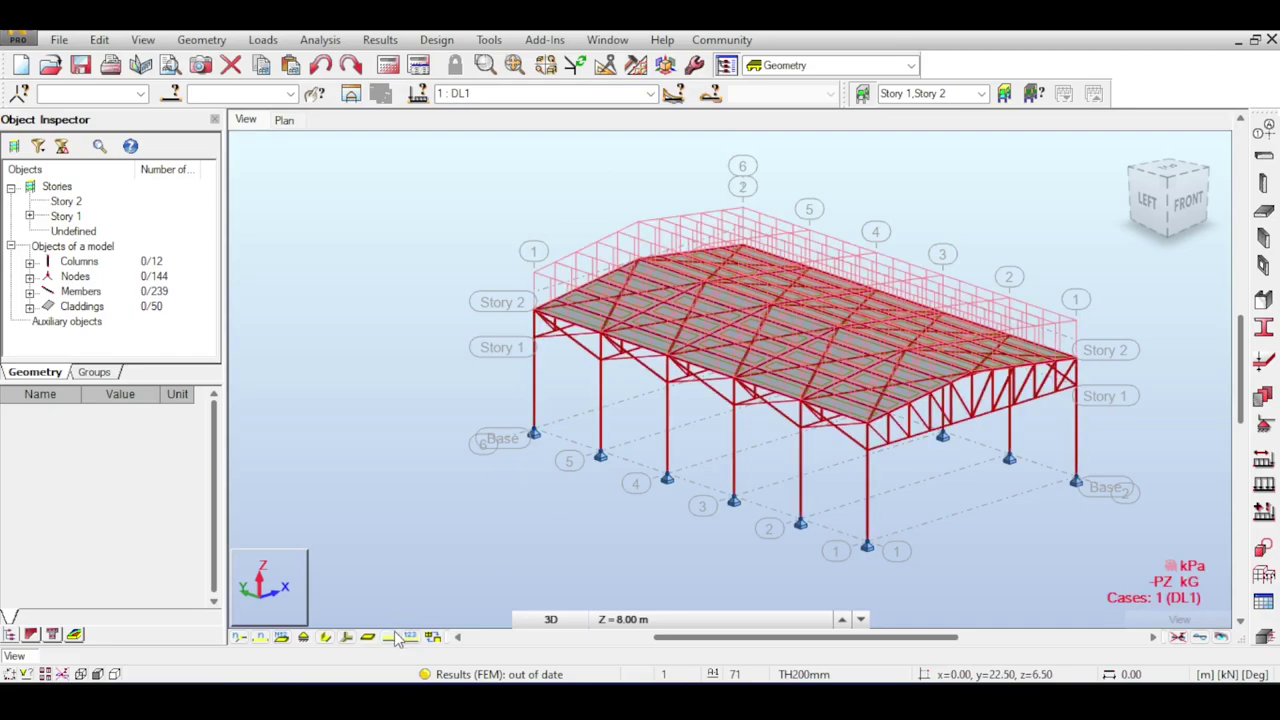
pyautogui.click(398, 638)
# Delete the uniform load record with PZ=-5.00 of case DL1 from the load table.
pyautogui.click(264, 40)
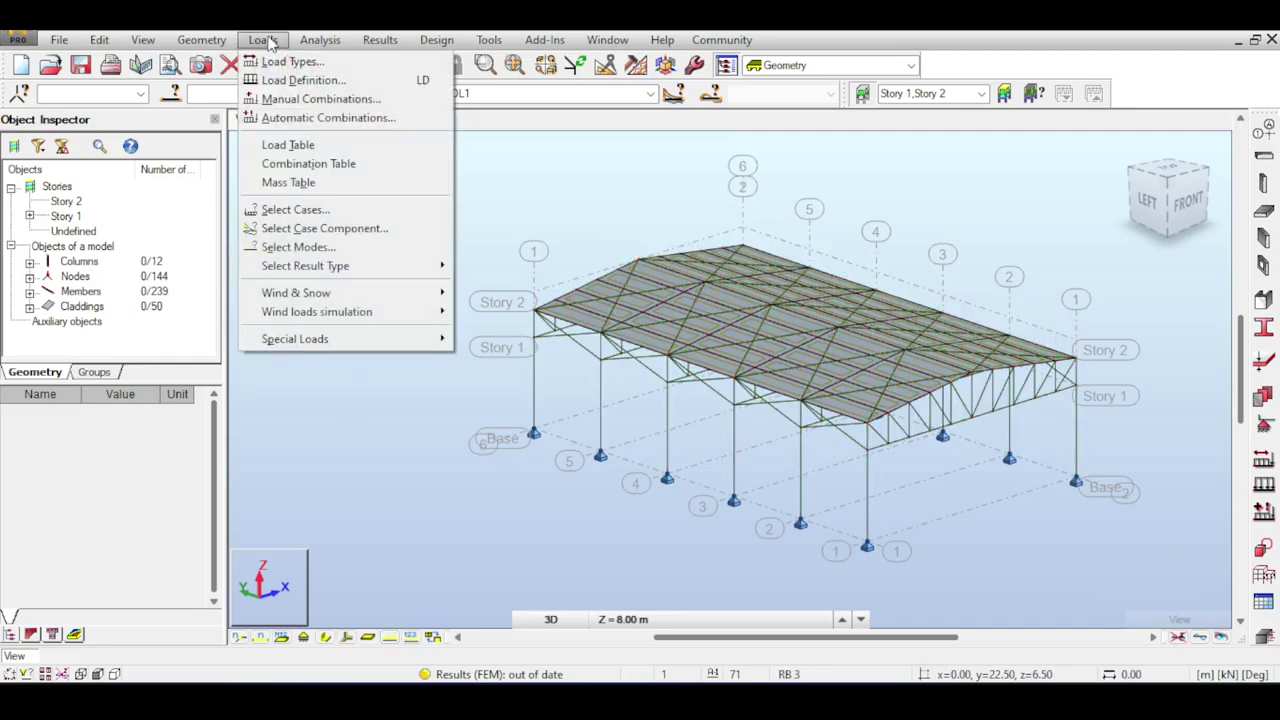
pyautogui.click(298, 145)
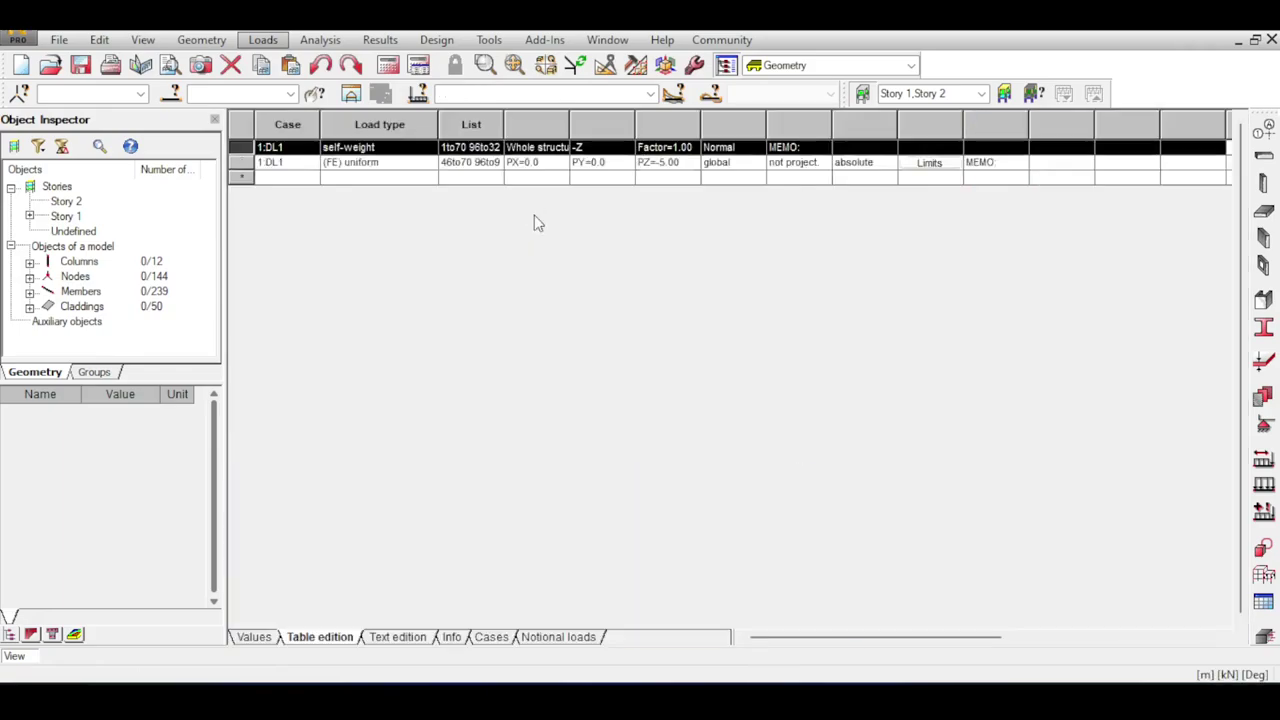
pyautogui.click(245, 162)
pyautogui.press('Delete')
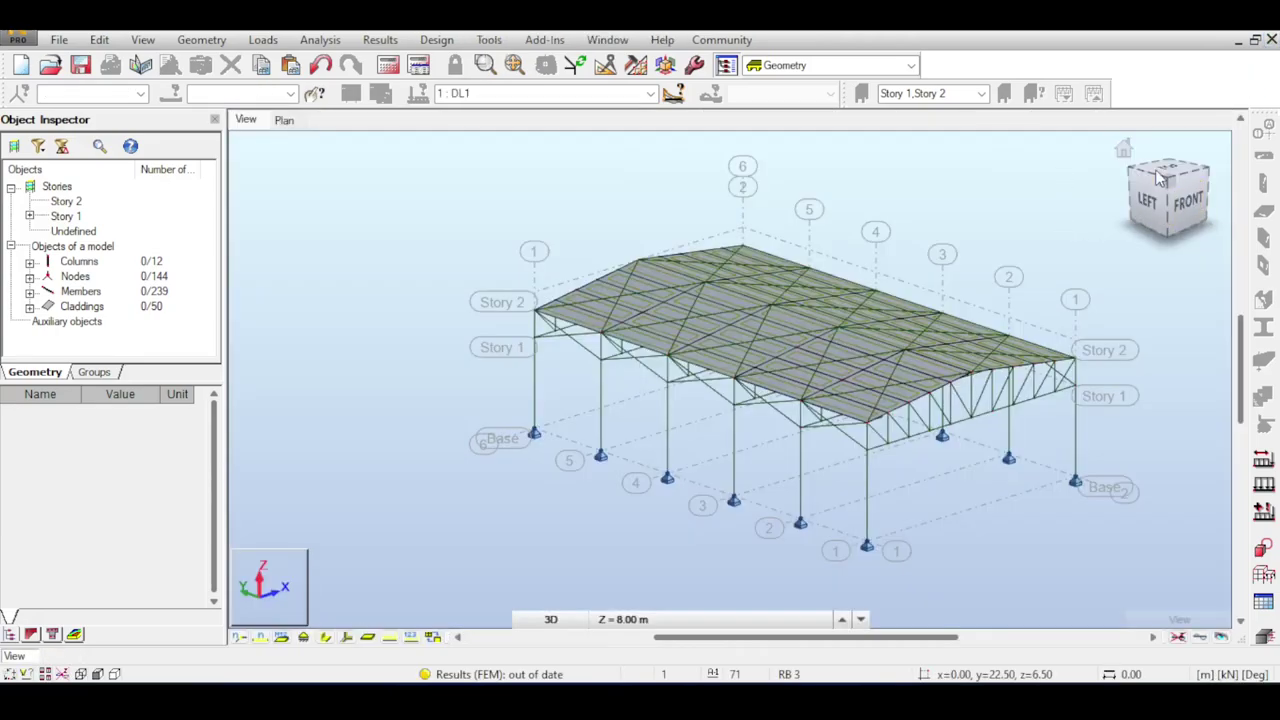
pyautogui.click(1186, 200)
pyautogui.moveTo(1186, 200); pyautogui.dragTo(1066, 198)
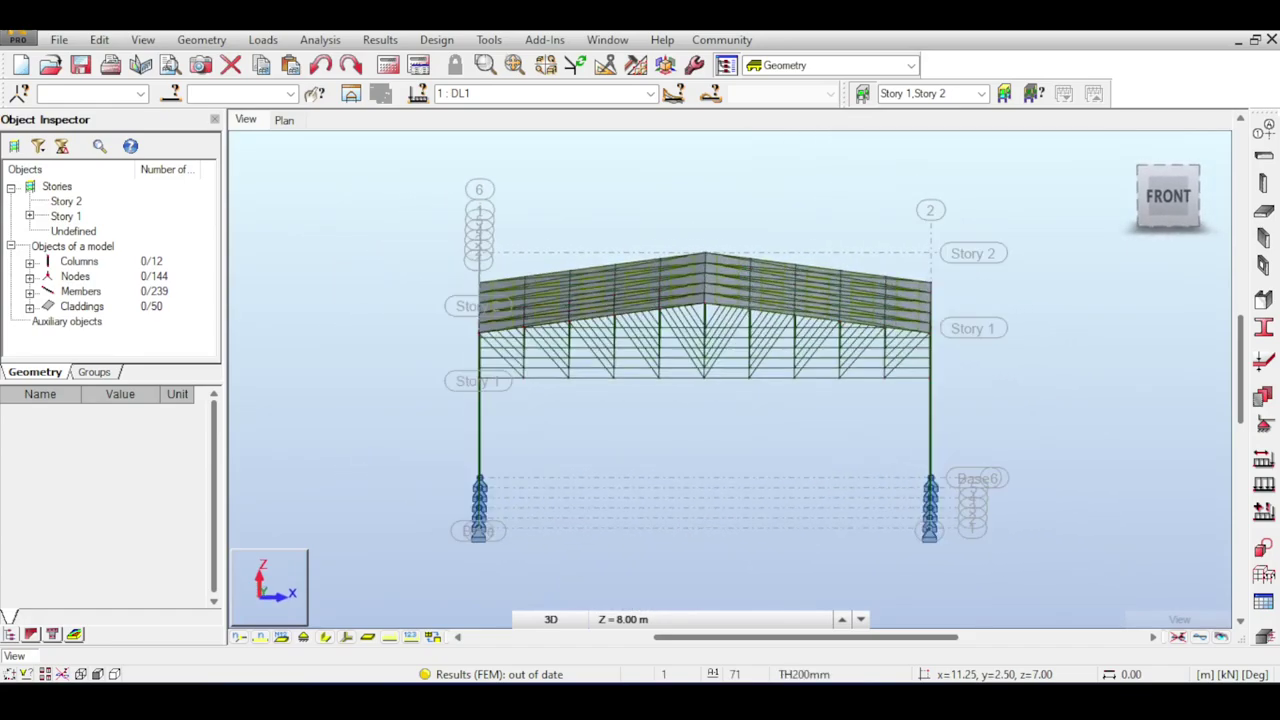
pyautogui.keyDown('shift'); pyautogui.moveTo(705, 400); pyautogui.dragTo(775, 430, button='middle'); pyautogui.keyUp('shift')
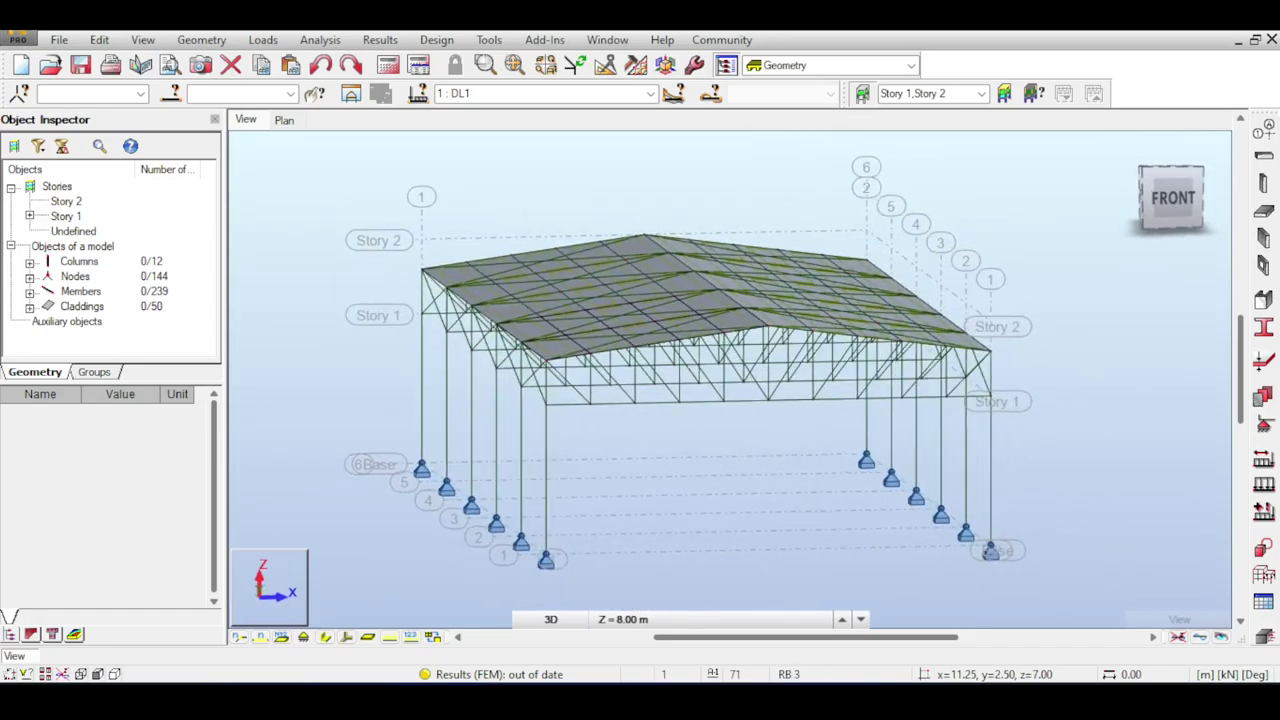
pyautogui.click(1176, 181)
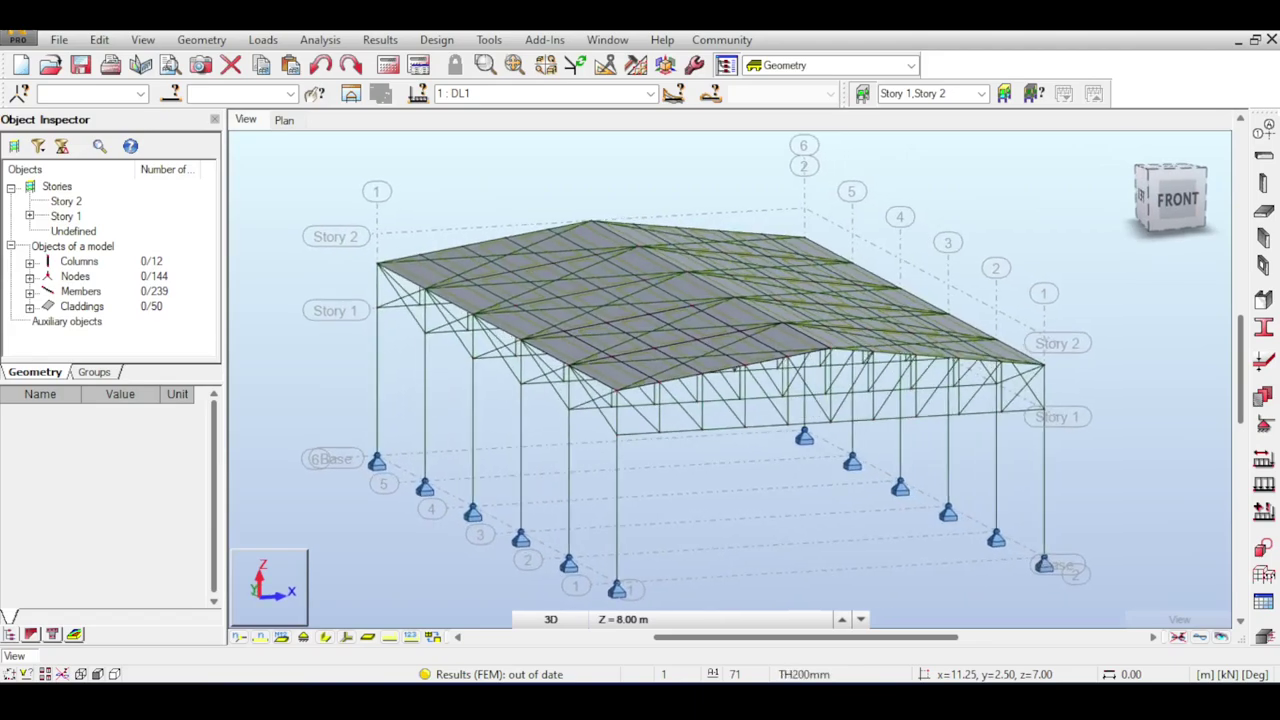
pyautogui.keyDown('shift'); pyautogui.moveTo(730, 380); pyautogui.dragTo(680, 410, button='middle'); pyautogui.keyUp('shift')
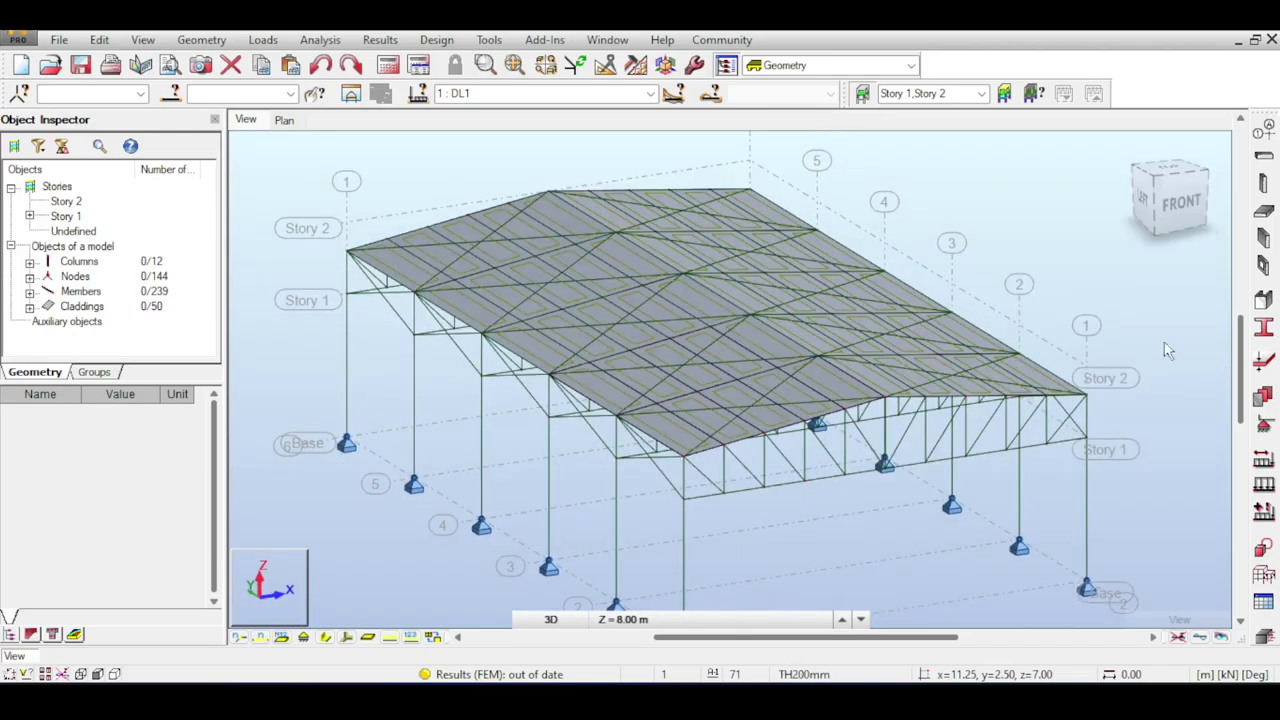
# Examine the cladding panels and their load distribution over the purlins and bracing from several angles across both roof slopes.
pyautogui.scroll(2, 863, 283)
pyautogui.scroll(-3, 914, 276)
pyautogui.scroll(1, 915, 276)
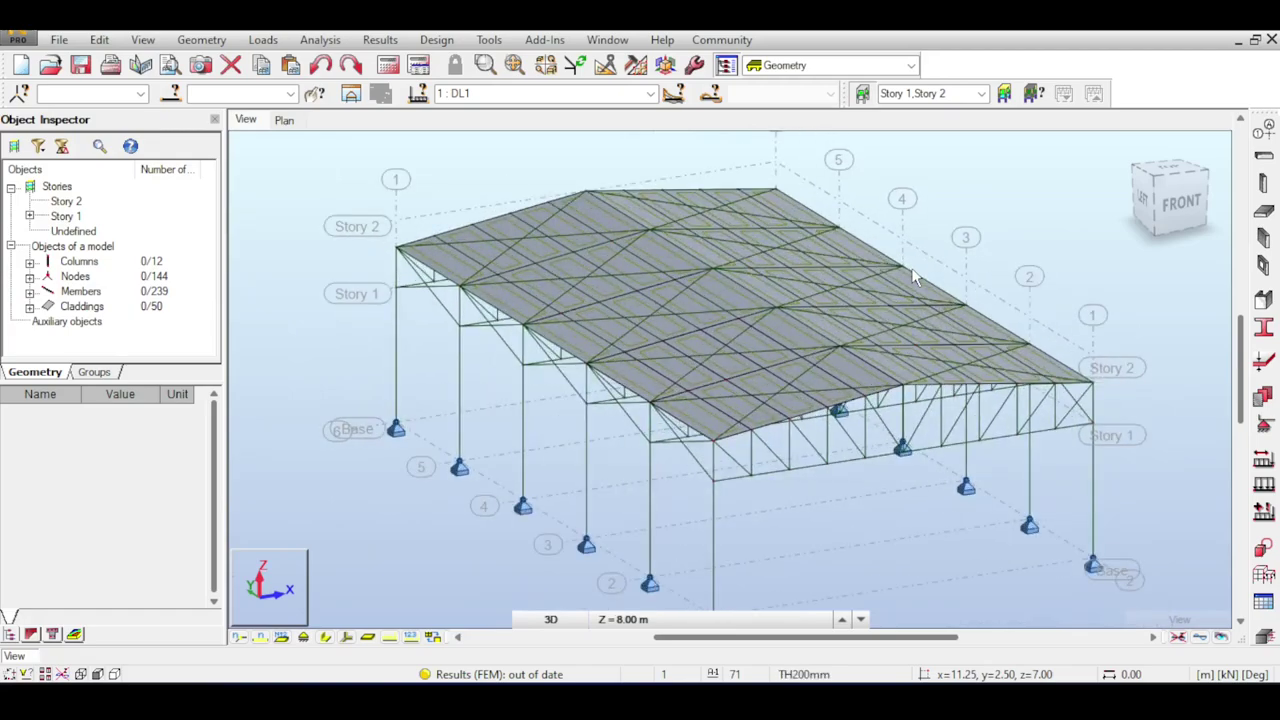
pyautogui.scroll(-1, 913, 278)
pyautogui.scroll(1, 913, 278)
pyautogui.scroll(1, 1097, 242)
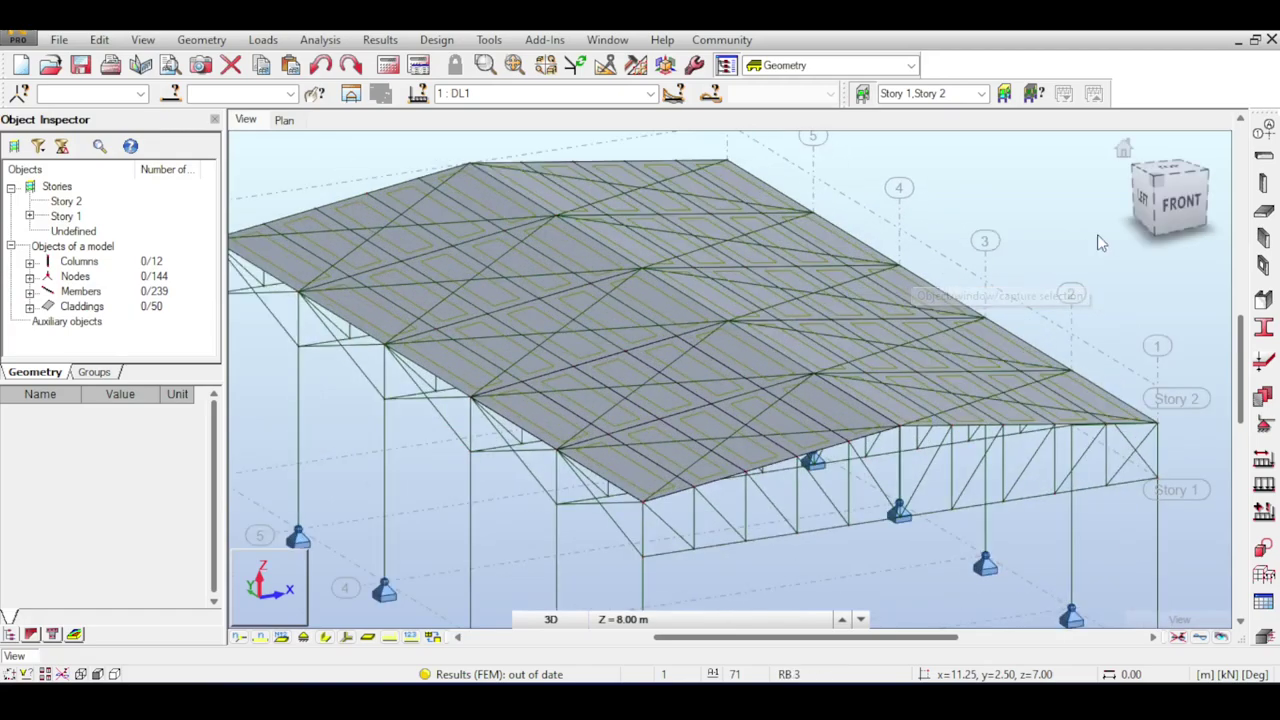
pyautogui.moveTo(1155, 200); pyautogui.dragTo(1192, 202)
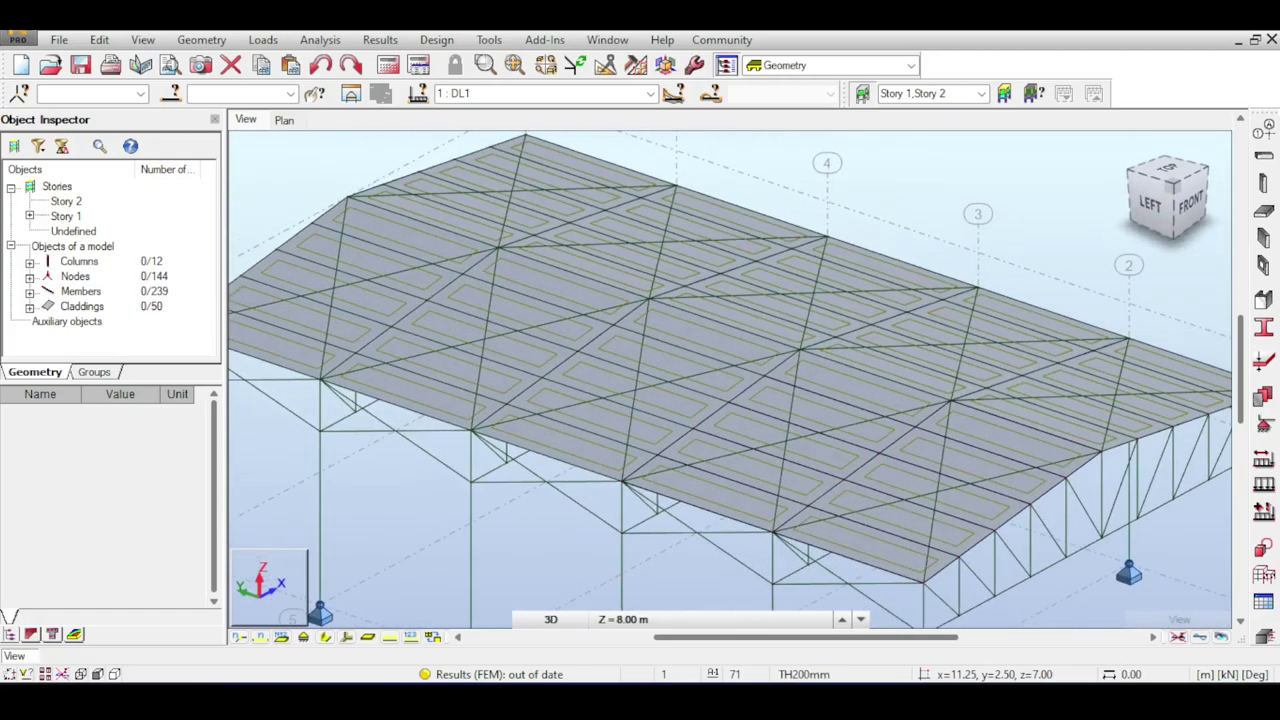
pyautogui.click(1185, 205)
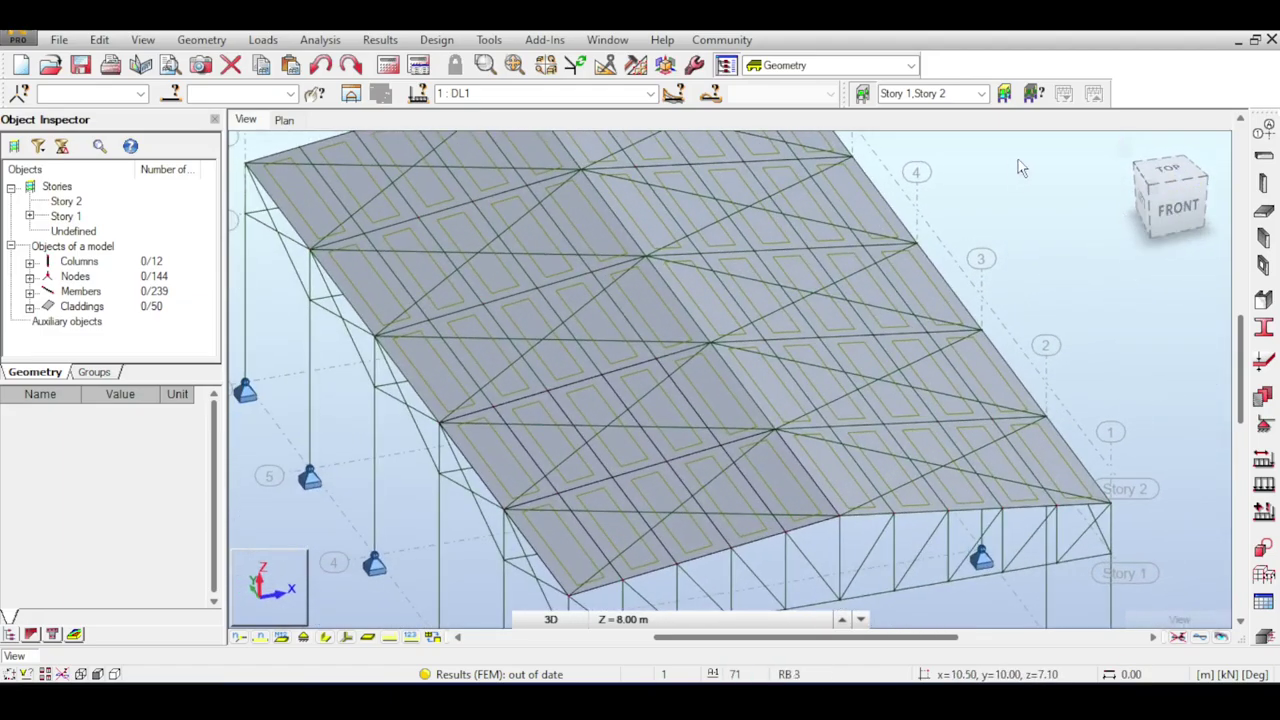
pyautogui.scroll(-2, 1000, 205)
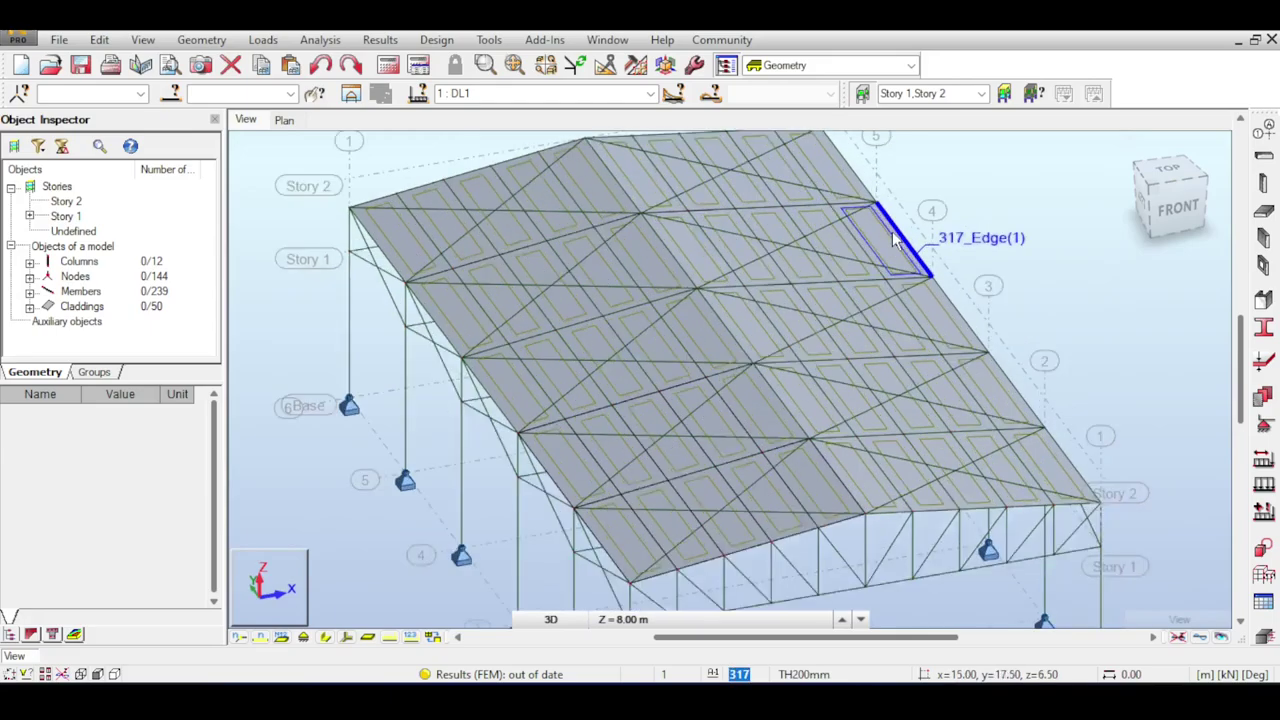
pyautogui.scroll(1, 895, 238)
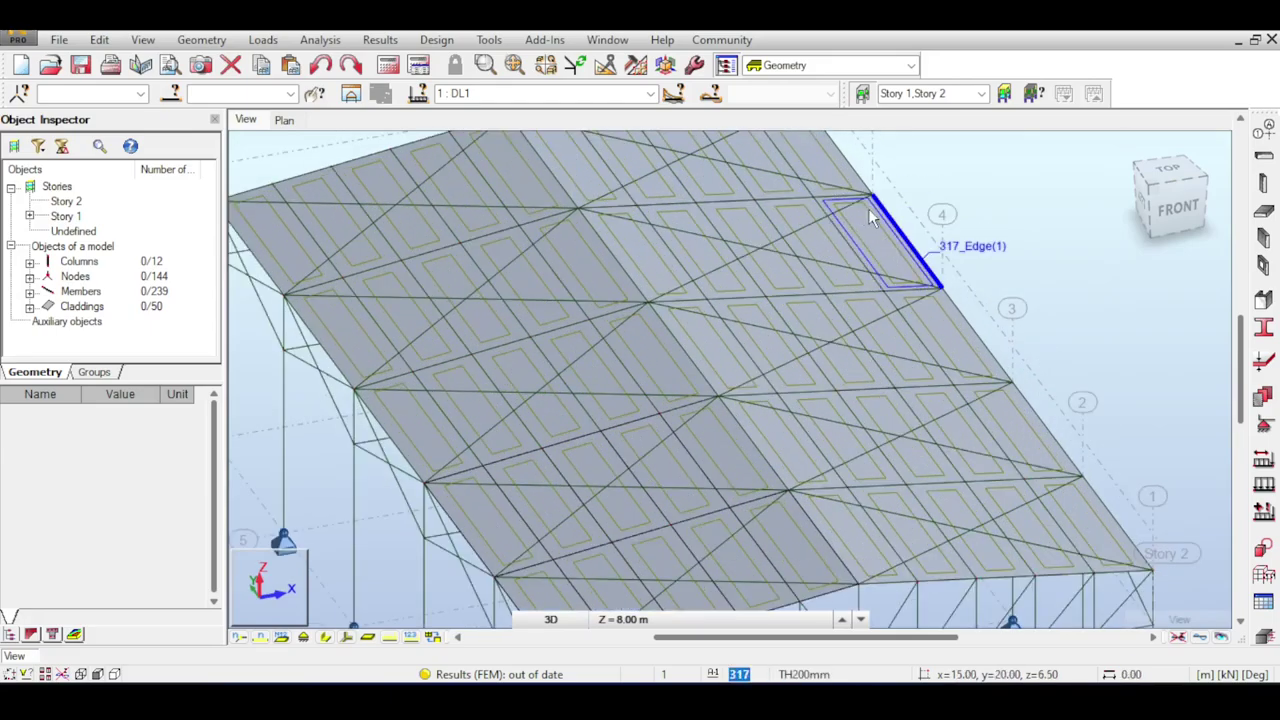
pyautogui.scroll(-1, 790, 205)
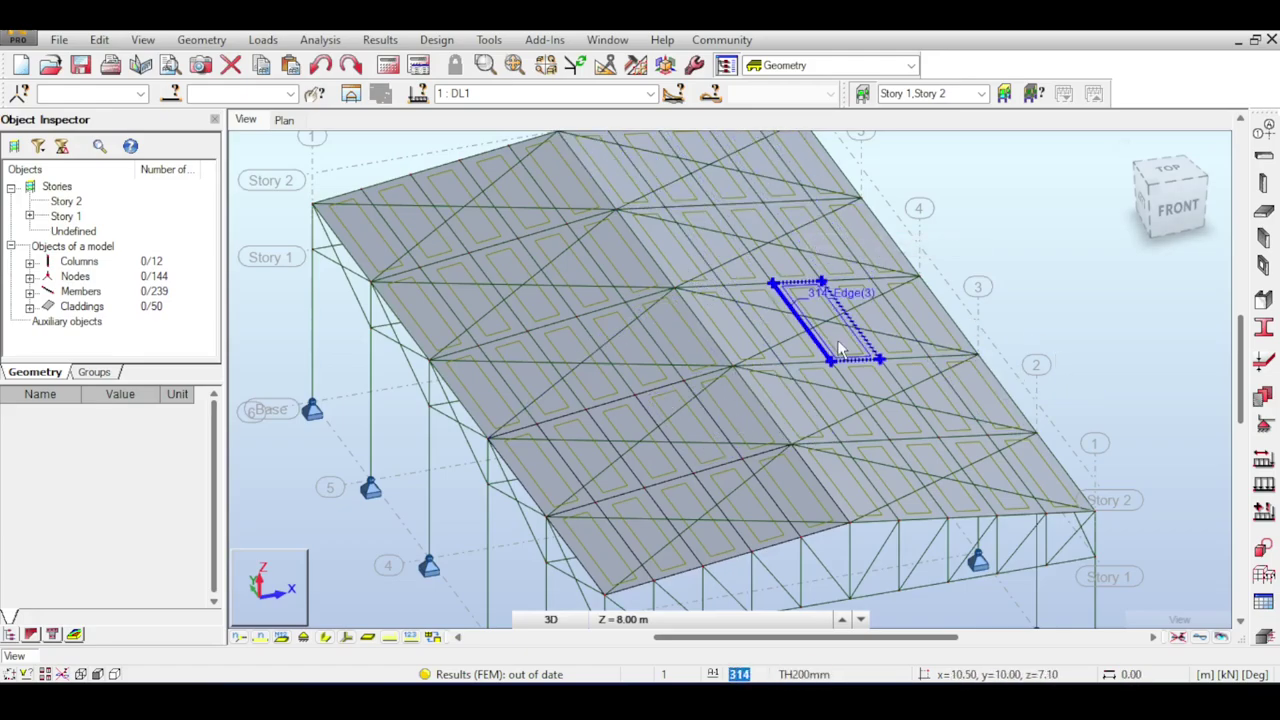
# Apply a global uniform planar load of Z = -5.00 kPa to all objects in load case DL1.
pyautogui.click(1263, 508)
pyautogui.click(1191, 211)
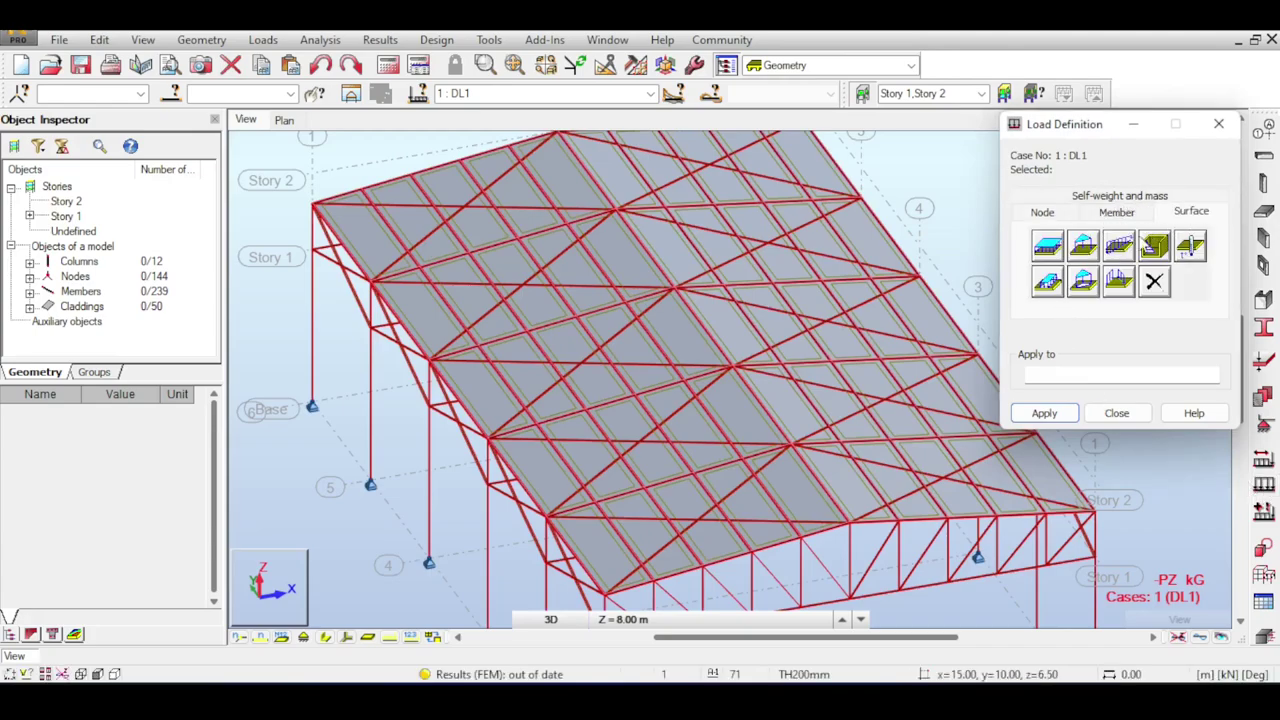
pyautogui.click(1047, 246)
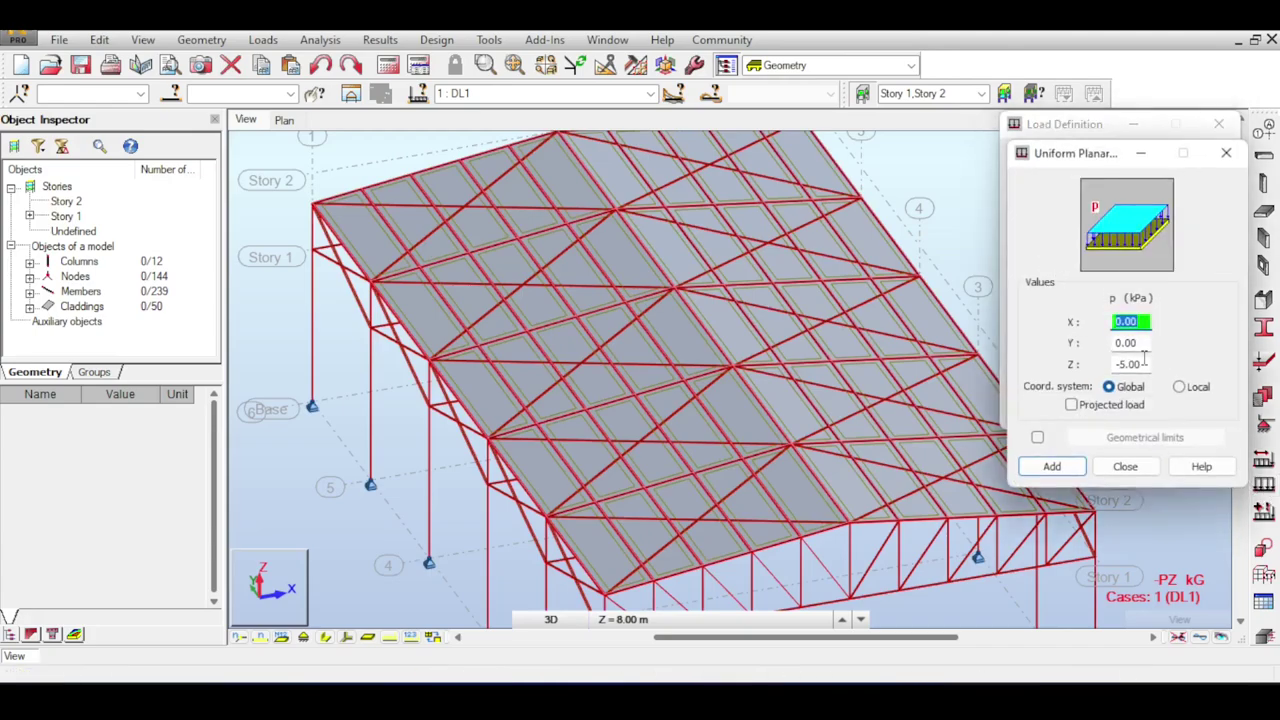
pyautogui.click(1140, 363)
pyautogui.click(1045, 468)
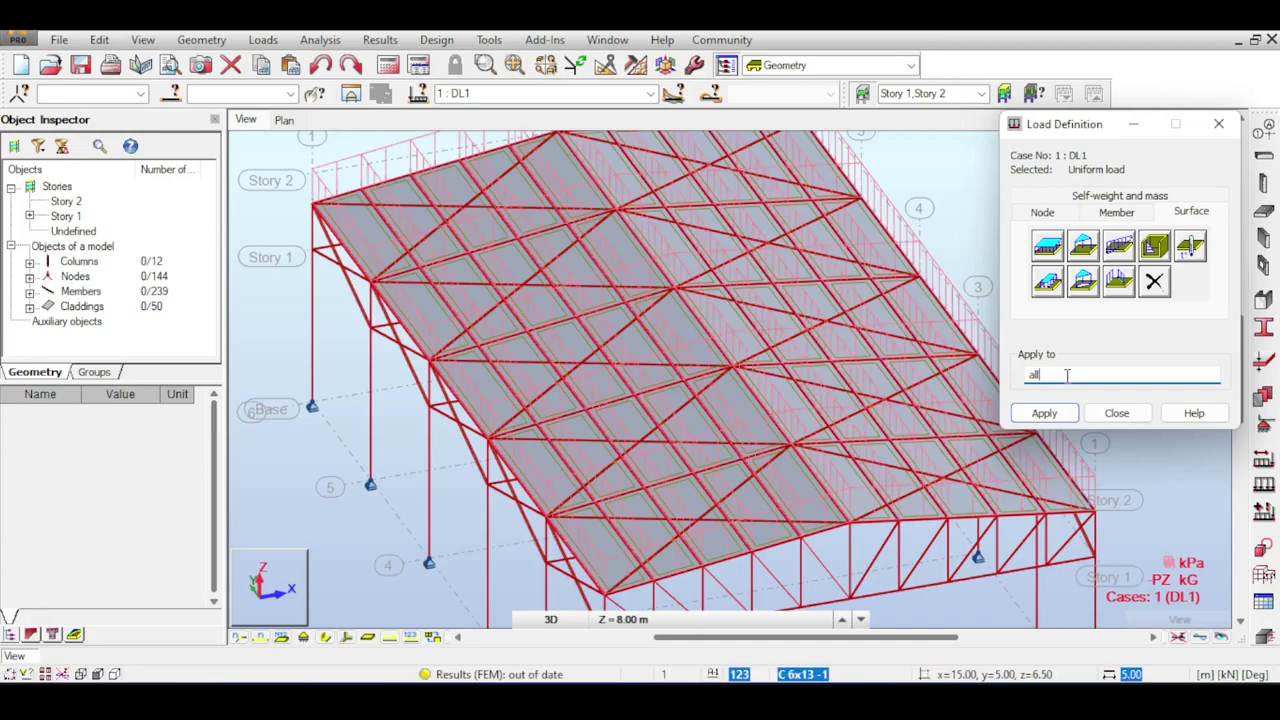
pyautogui.click(1047, 246)
pyautogui.click(1222, 162)
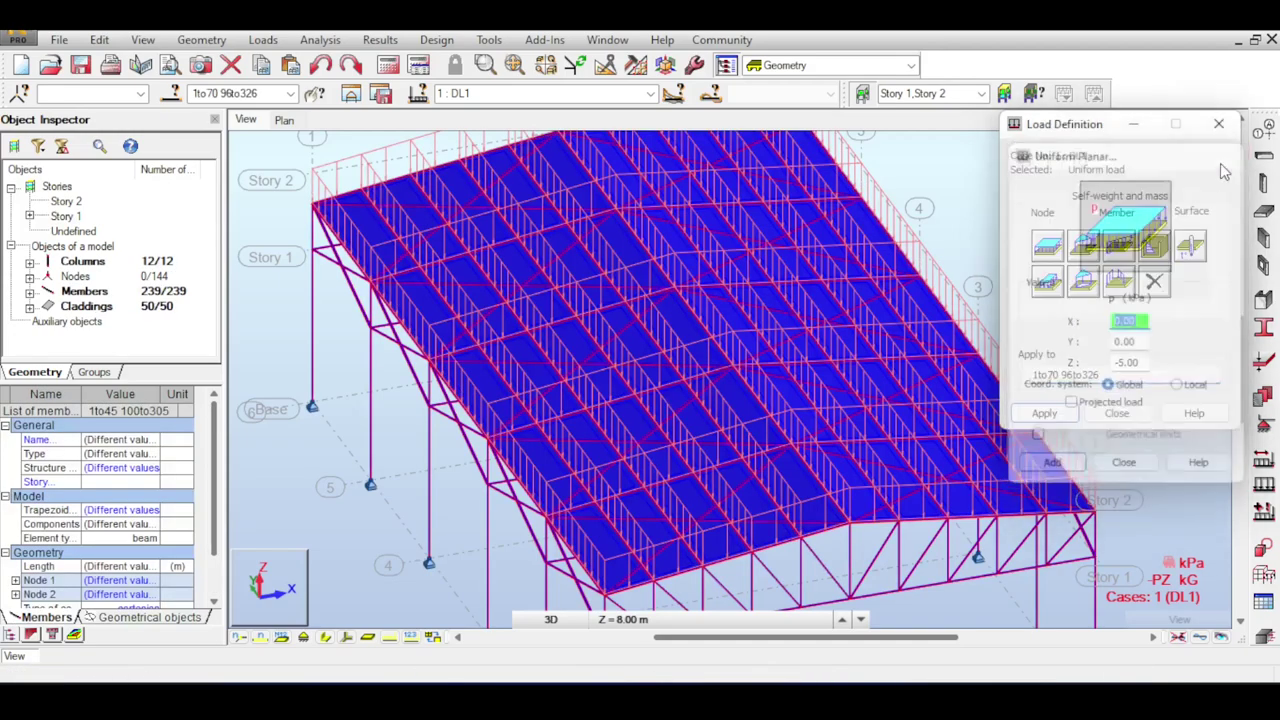
# Switch to load case LL1 and apply a global uniform planar load of Z = -3 kPa to objects 1to70 96to326.
pyautogui.click(612, 95)
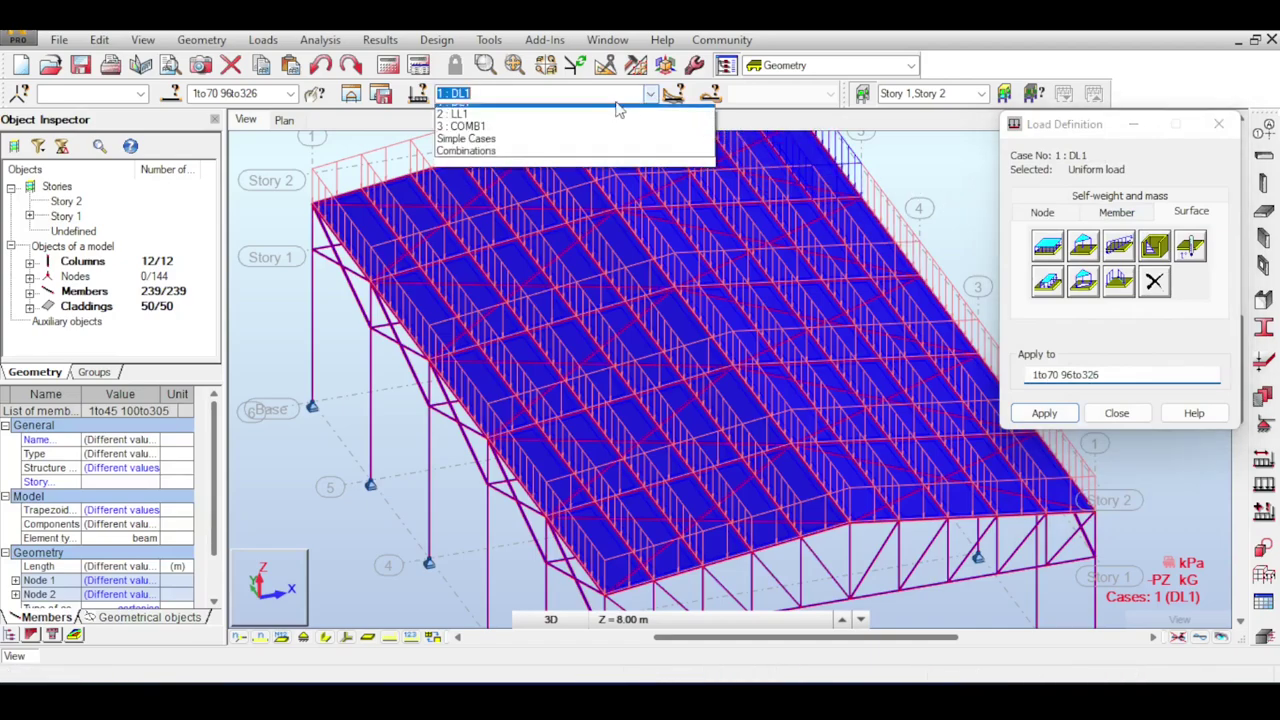
pyautogui.click(557, 125)
pyautogui.click(1047, 246)
pyautogui.click(1144, 364)
pyautogui.write('-3')
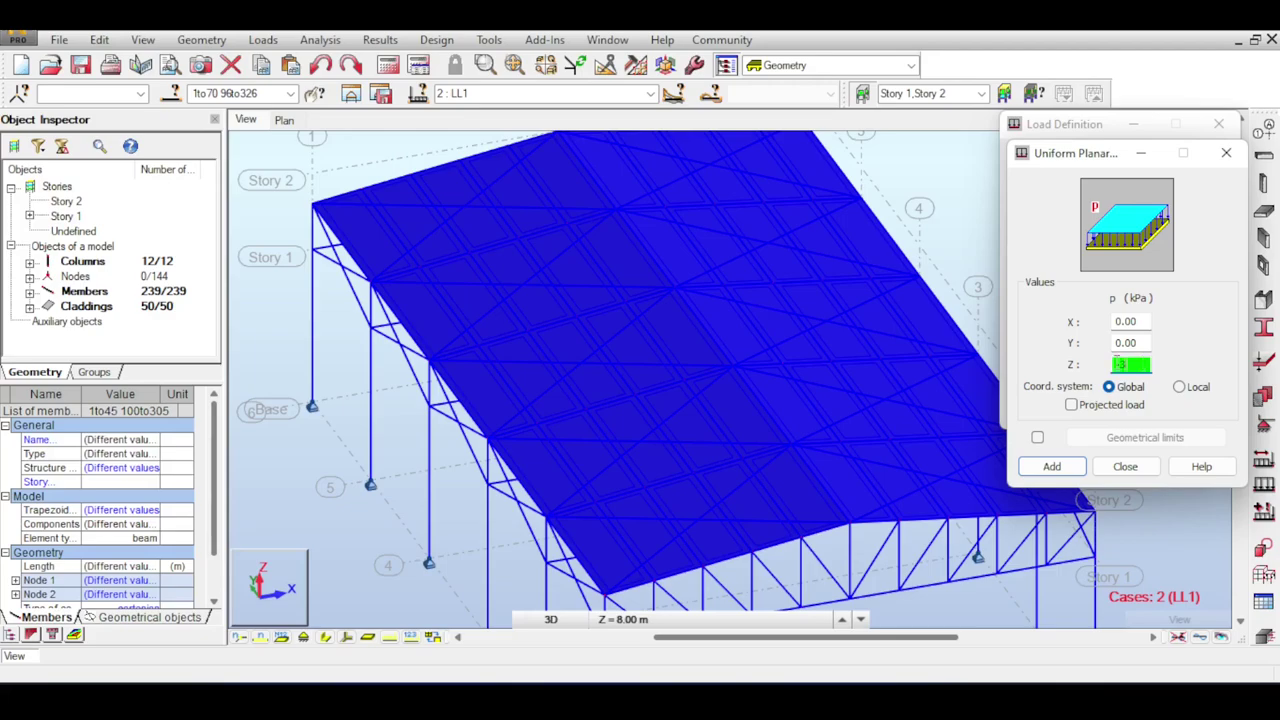
pyautogui.scroll(-1, 907, 285)
pyautogui.moveTo(907, 285); pyautogui.dragTo(828, 233, button='middle')
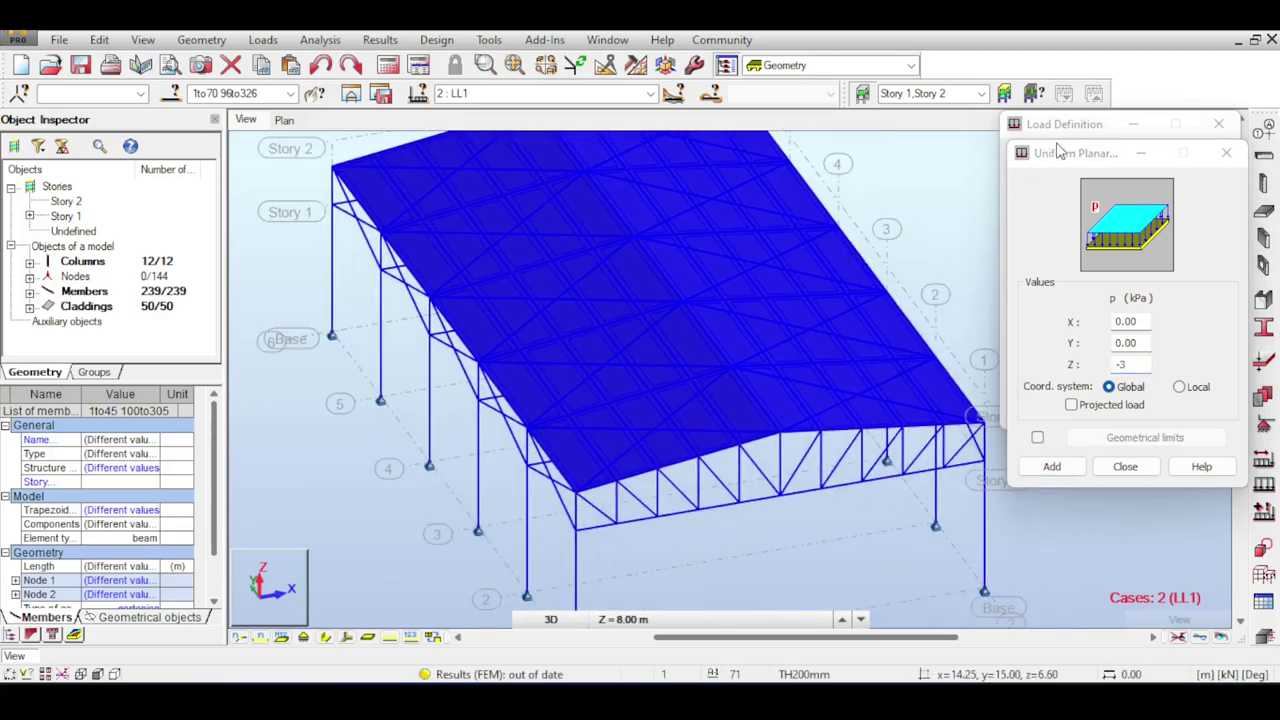
pyautogui.click(1062, 152)
pyautogui.moveTo(914, 222); pyautogui.dragTo(907, 272, button='middle')
pyautogui.scroll(-1, 908, 277)
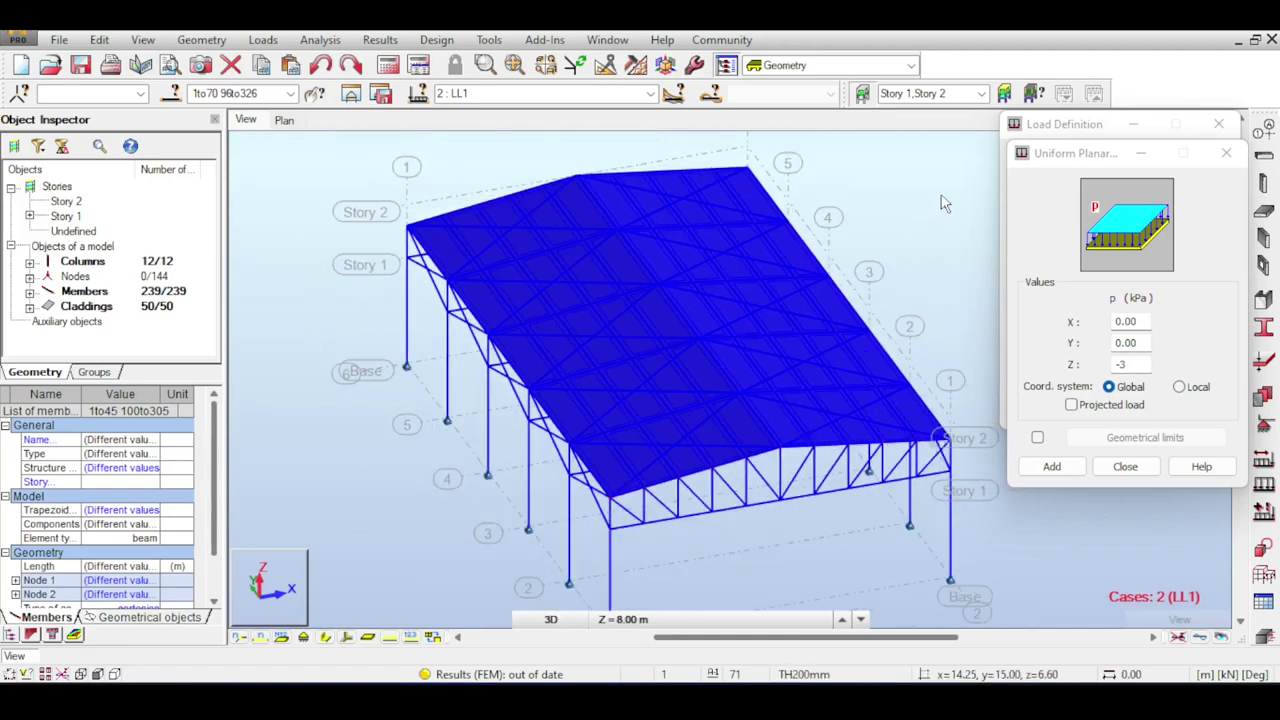
pyautogui.moveTo(944, 203); pyautogui.dragTo(897, 240, button='middle')
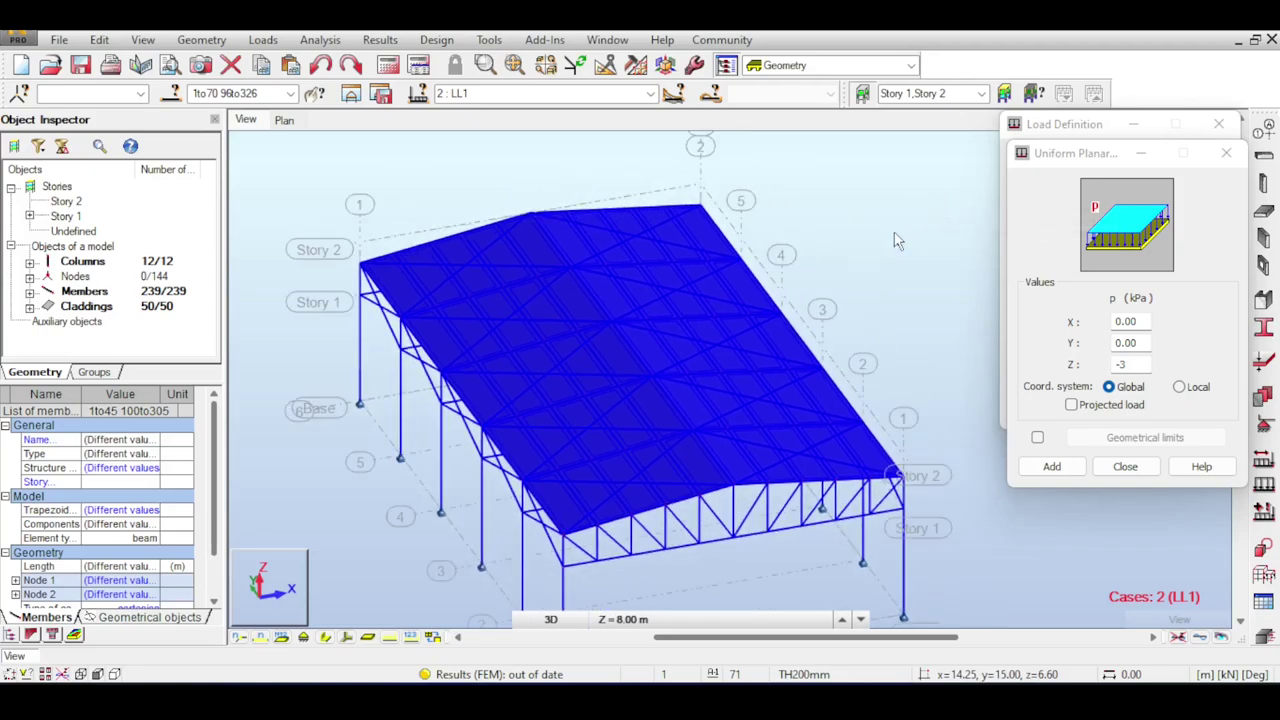
pyautogui.click(1120, 365)
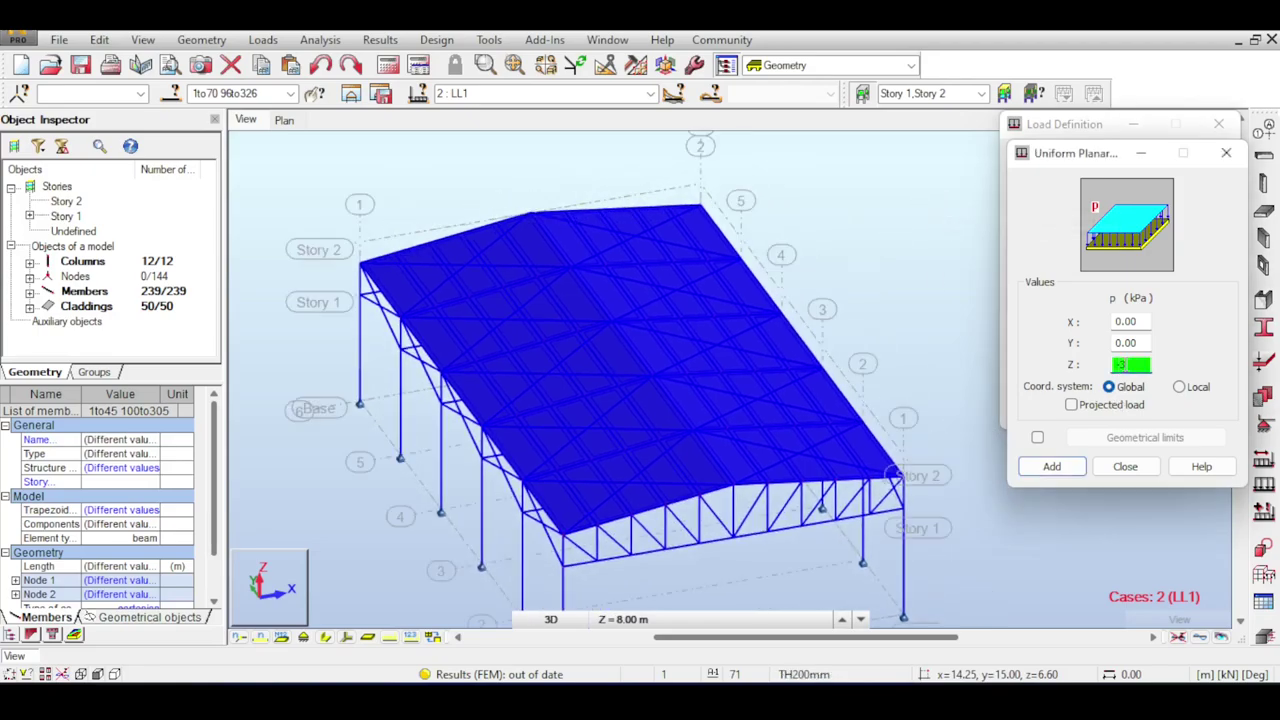
pyautogui.click(1078, 462)
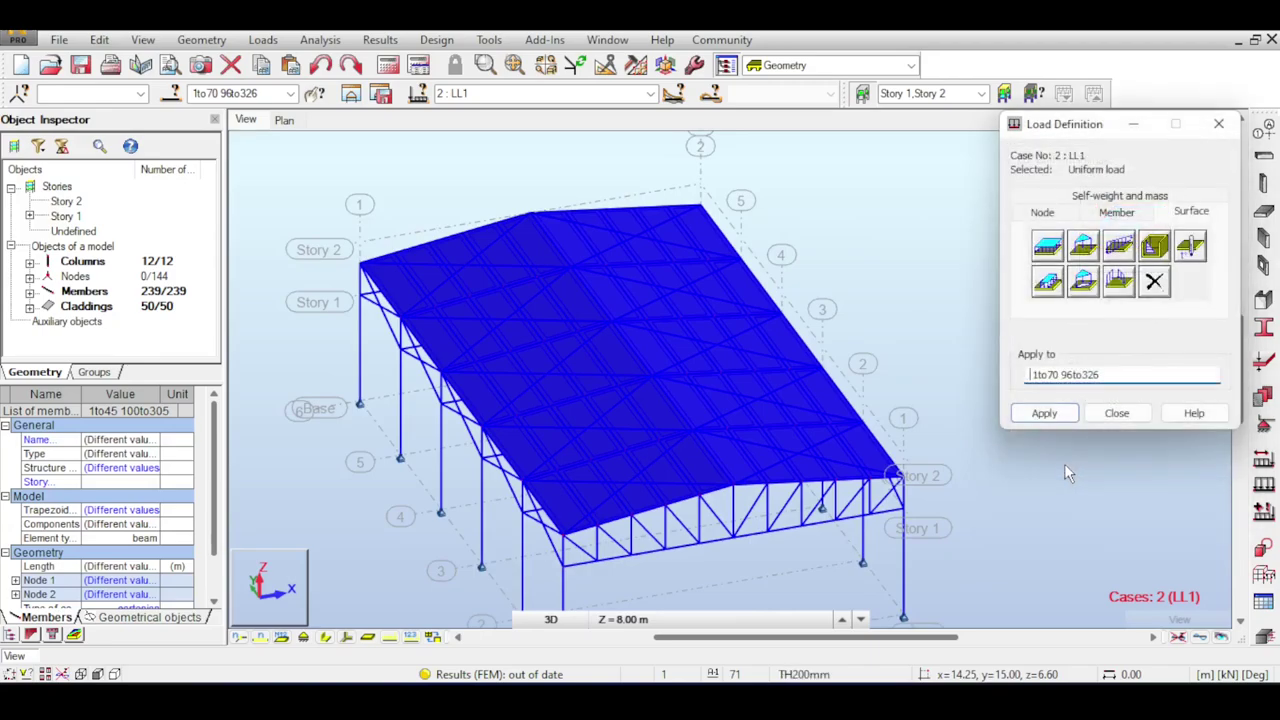
pyautogui.click(1068, 415)
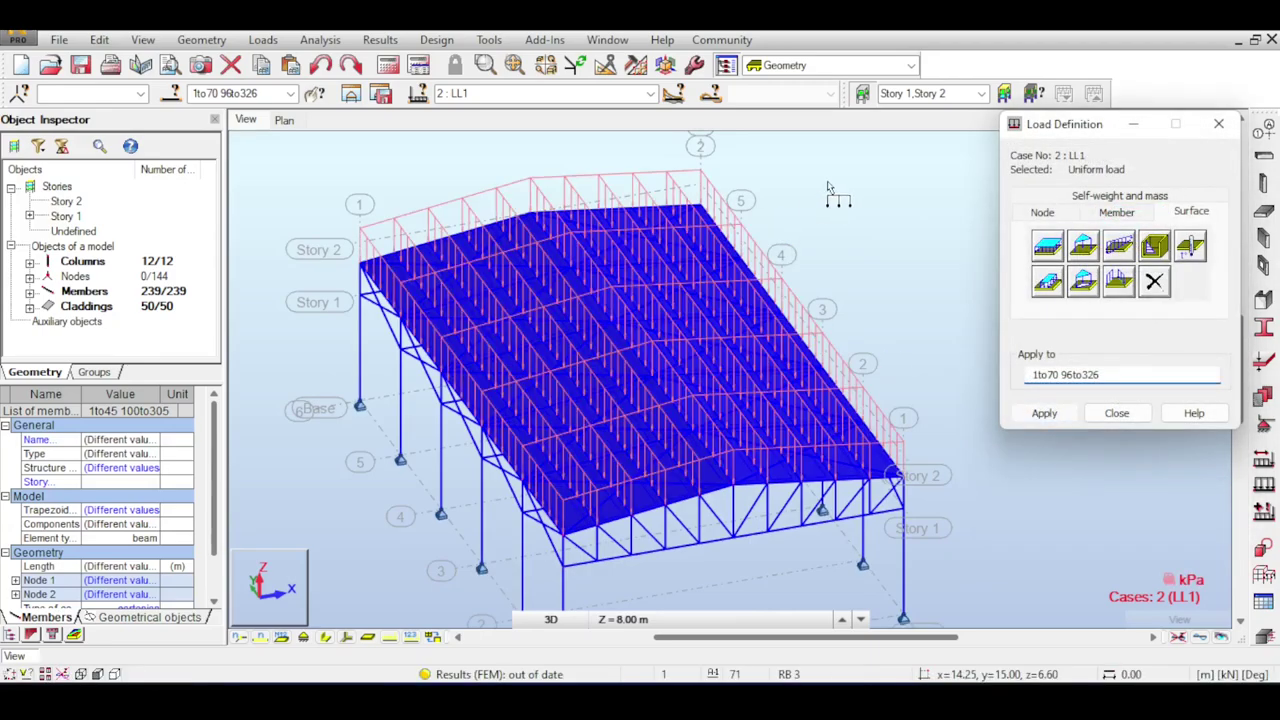
# Make COMB1 the active case and run the structural calculation, closing the load definition.
pyautogui.click(650, 93)
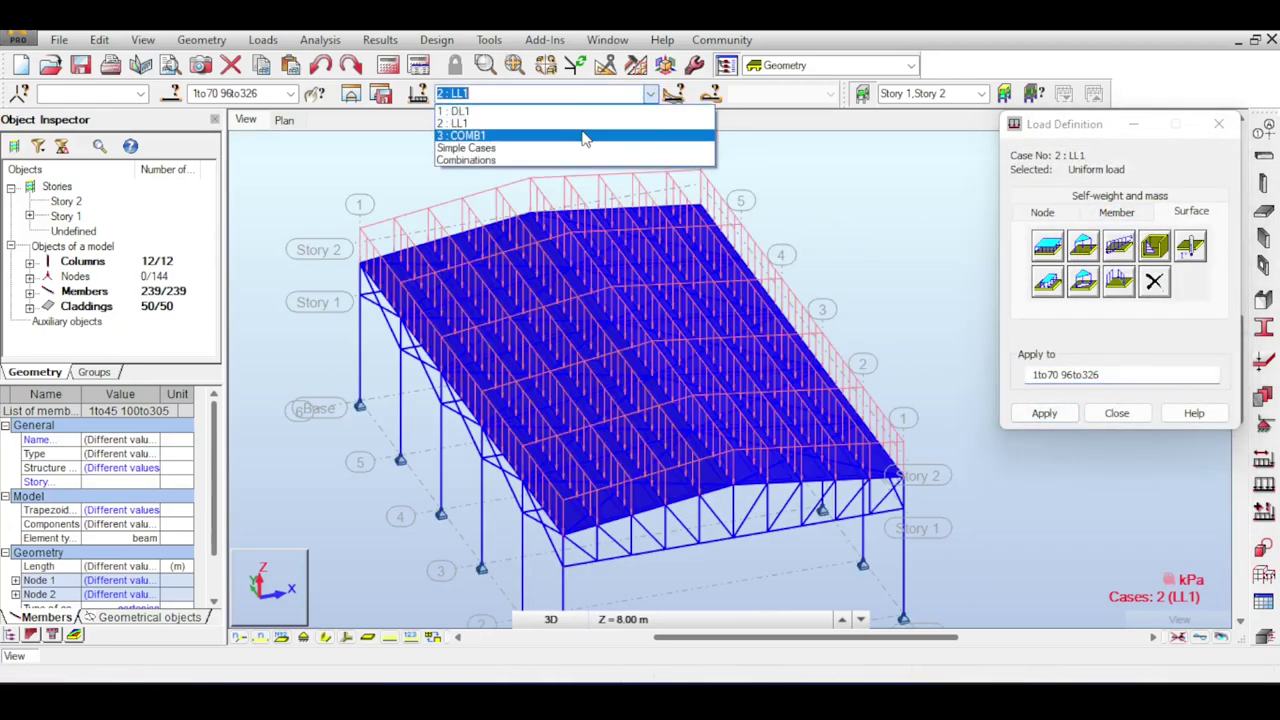
pyautogui.click(590, 131)
pyautogui.click(389, 65)
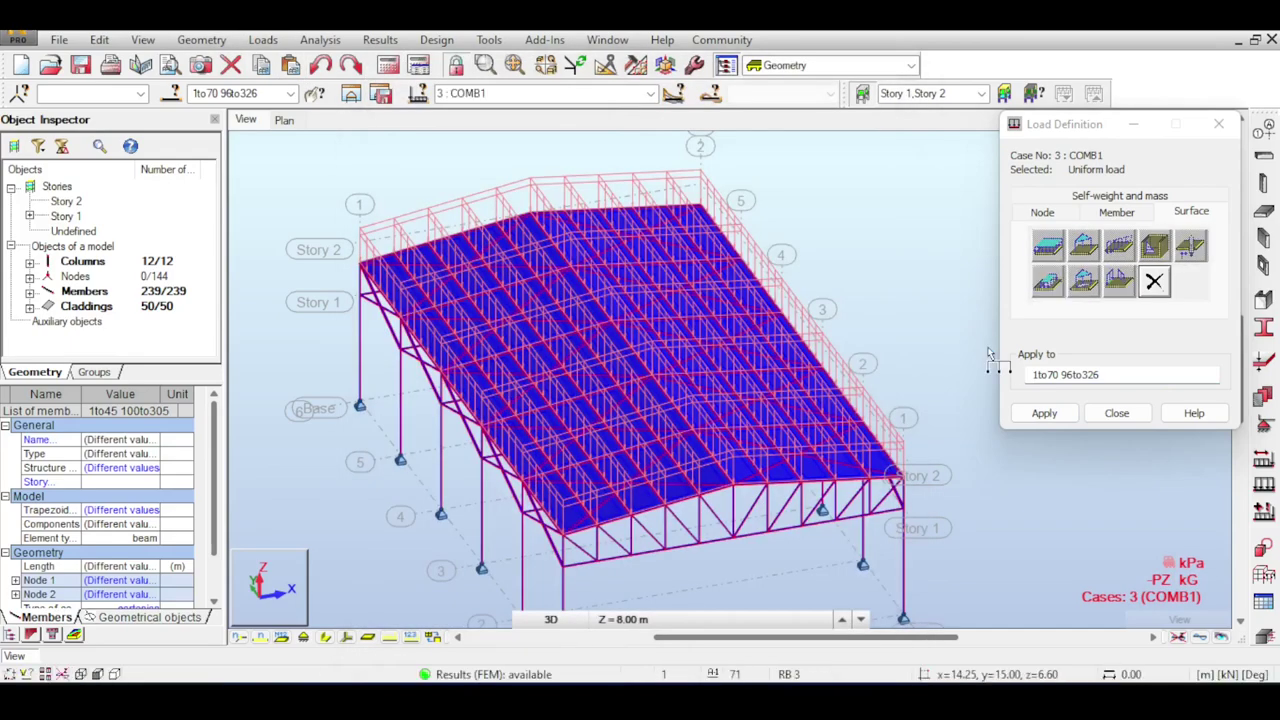
pyautogui.click(1127, 412)
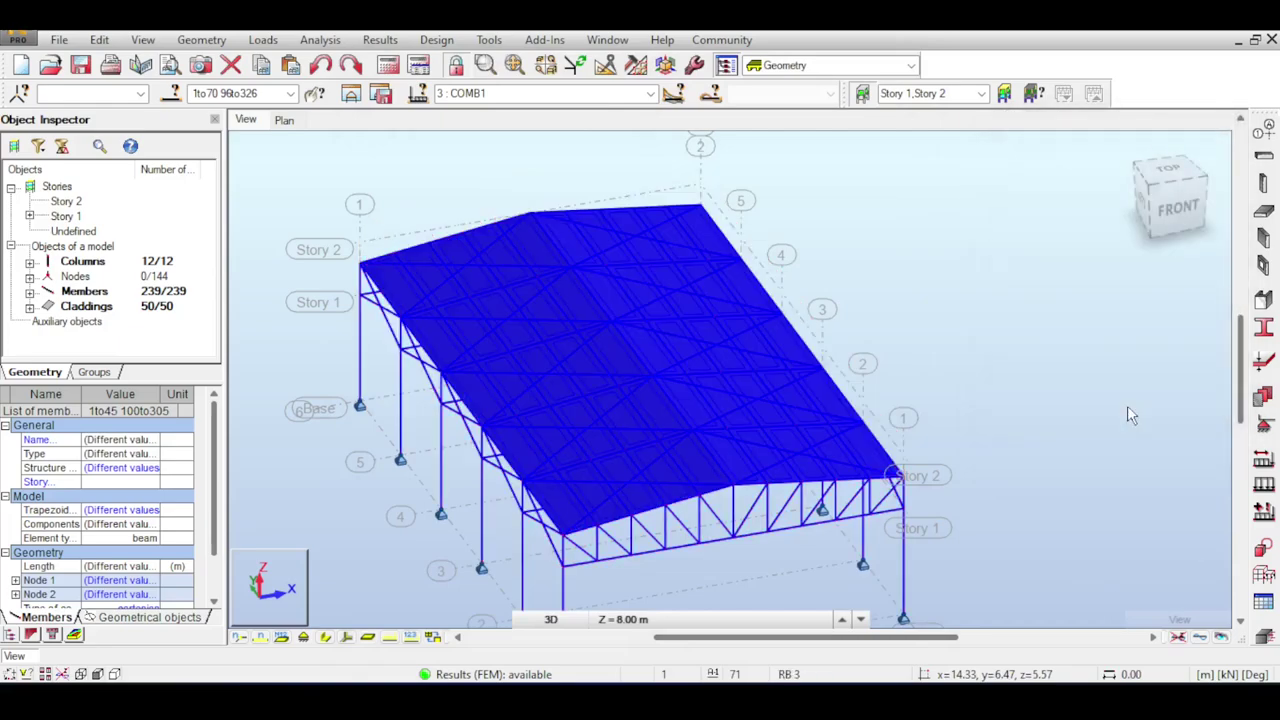
# Clear the selection and display the deformed shape of the hall for COMB1.
pyautogui.moveTo(1200, 632)
pyautogui.click(1094, 368)
pyautogui.moveTo(1152, 206); pyautogui.dragTo(1188, 184)
pyautogui.moveTo(990, 373); pyautogui.dragTo(980, 333, button='middle')
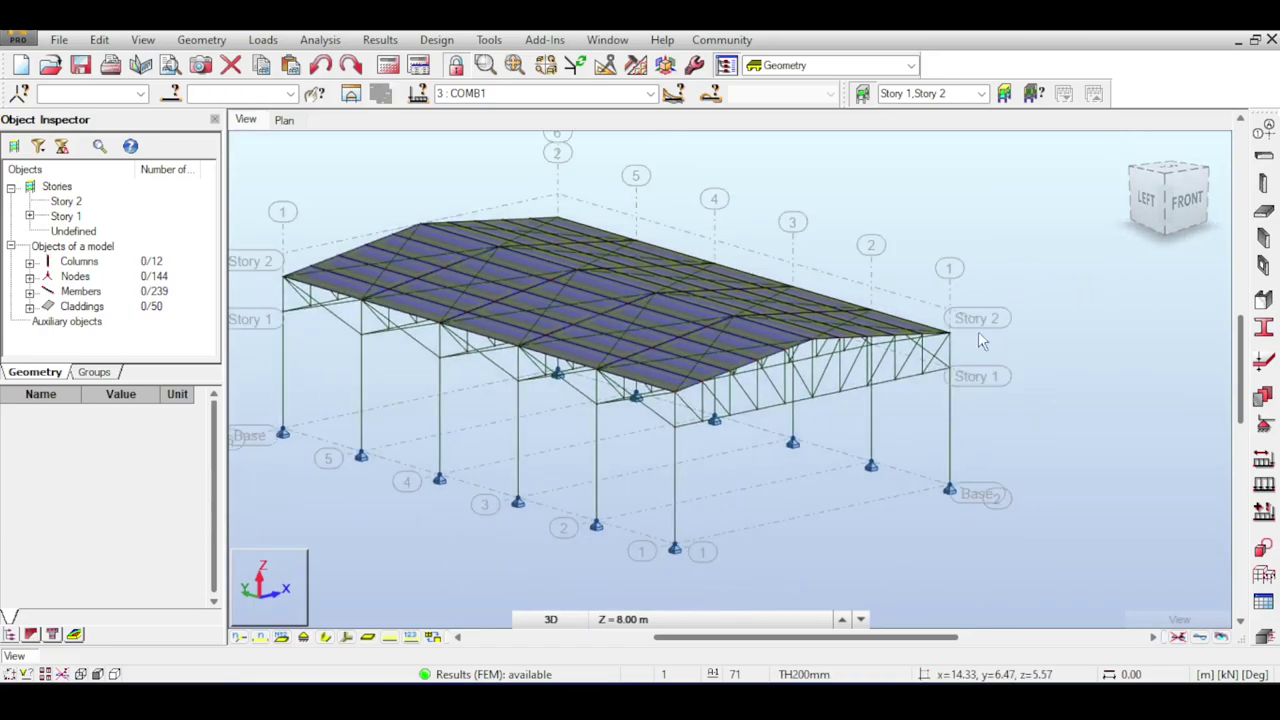
pyautogui.scroll(3, 978, 331)
pyautogui.moveTo(1145, 202); pyautogui.dragTo(1128, 204)
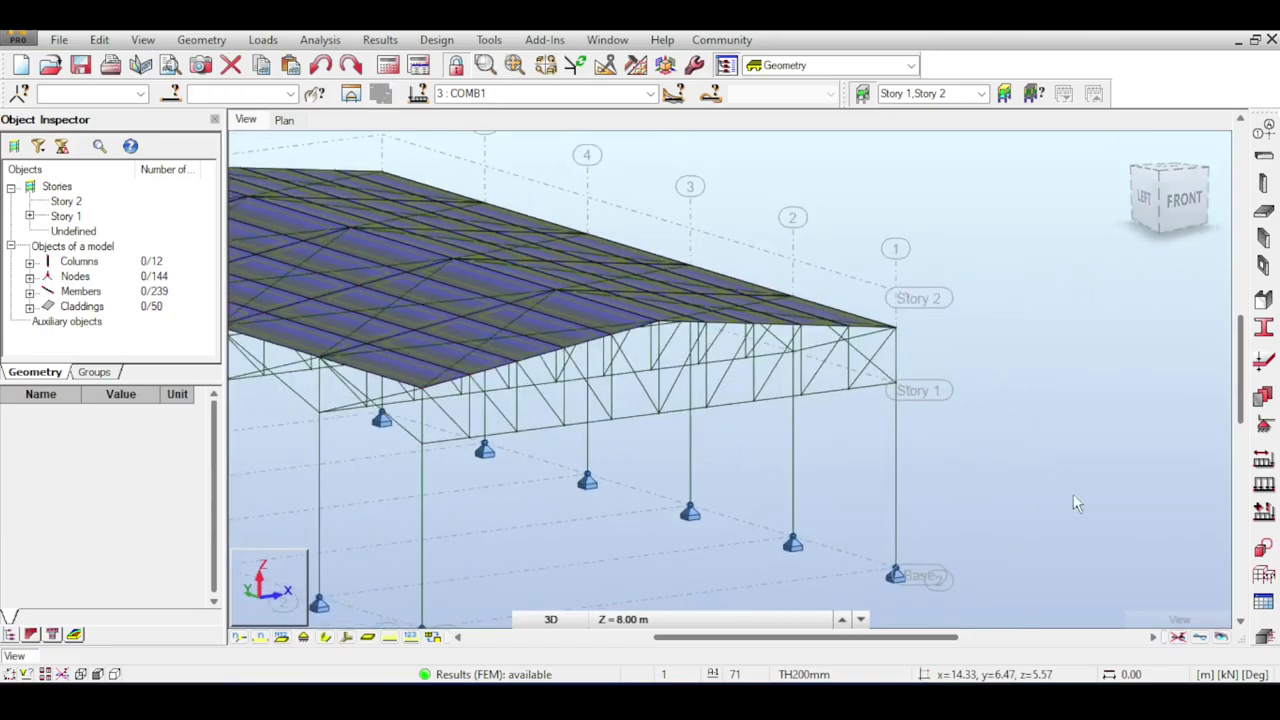
pyautogui.click(1200, 638)
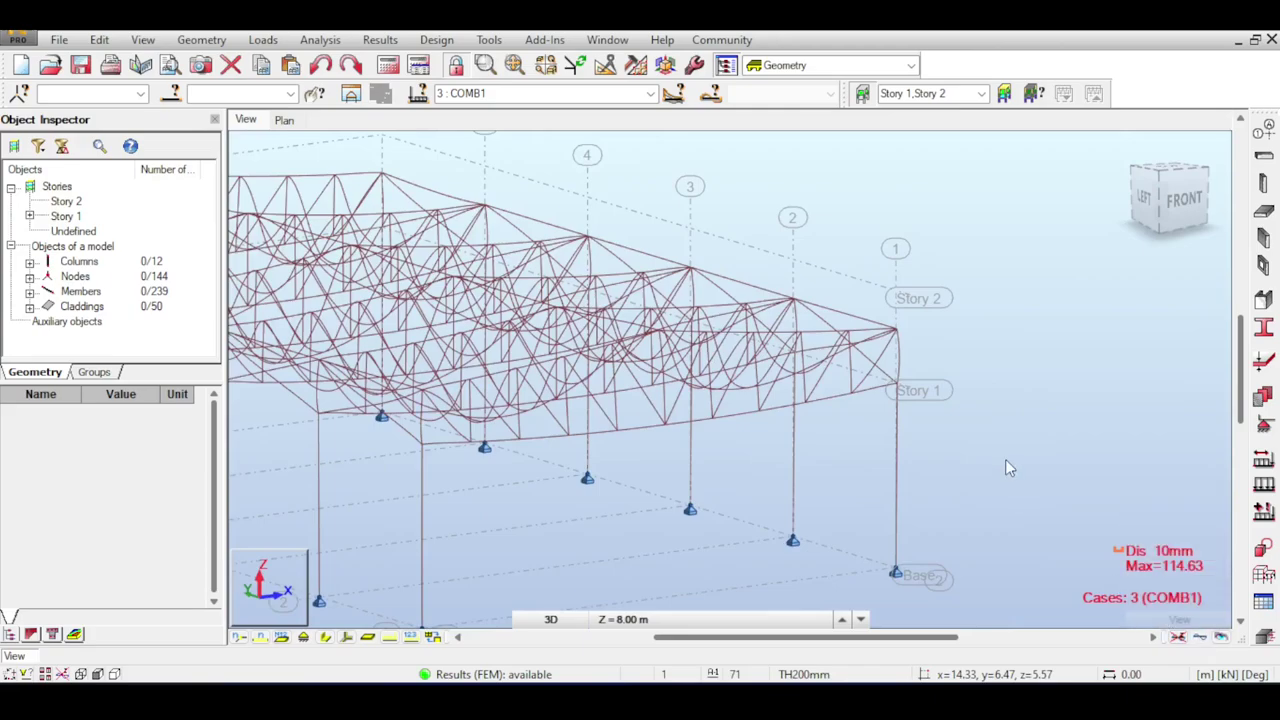
# Examine the COMB1 deformation of the trusses, purlins and roof bracing up close, and turn the deformation display off.
pyautogui.scroll(-2, 1005, 459)
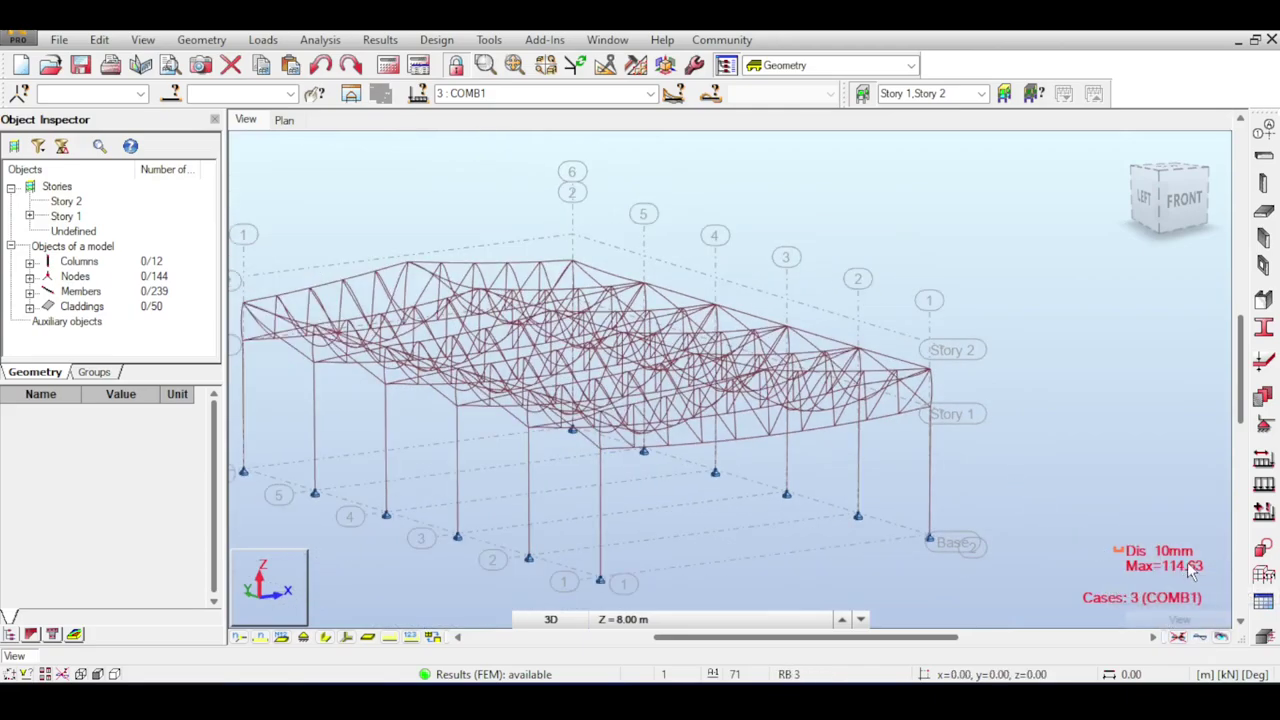
pyautogui.scroll(-1, 1021, 456)
pyautogui.scroll(-1, 1021, 456)
pyautogui.moveTo(972, 380); pyautogui.dragTo(1026, 367, button='middle')
pyautogui.scroll(3, 1067, 310)
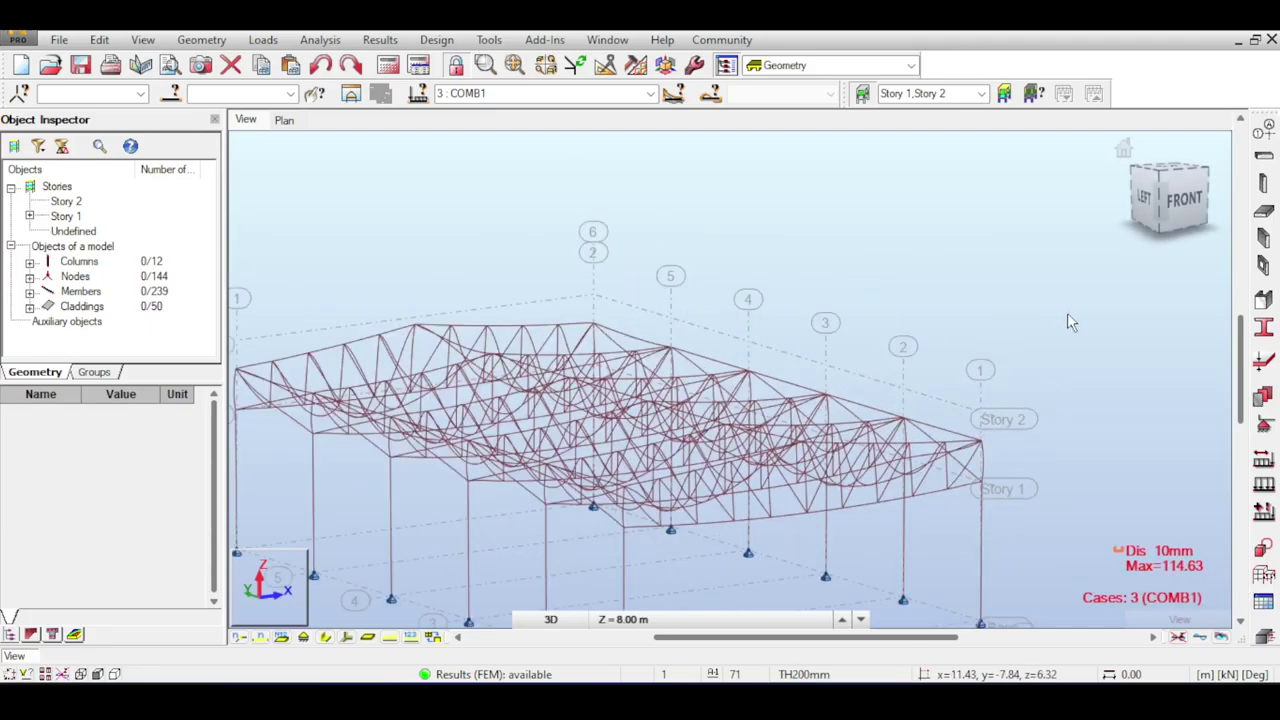
pyautogui.scroll(-1, 1071, 316)
pyautogui.moveTo(1137, 238)
pyautogui.mouseDown()
pyautogui.moveTo(1185, 270)
pyautogui.moveTo(1140, 262)
pyautogui.mouseUp()
pyautogui.scroll(4, 928, 373)
pyautogui.keyDown('shift'); pyautogui.moveTo(928, 373); pyautogui.dragTo(700, 372, button='middle'); pyautogui.keyUp('shift')
pyautogui.scroll(3, 883, 240)
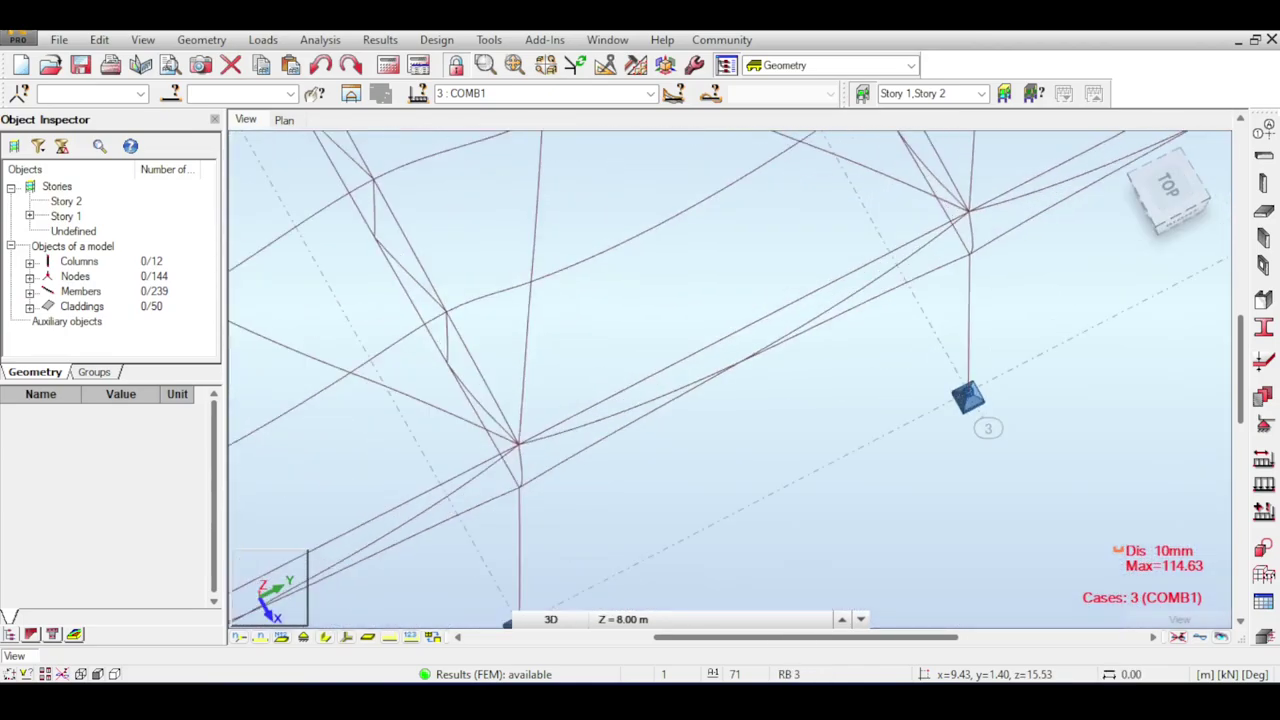
pyautogui.moveTo(883, 240); pyautogui.dragTo(904, 304, button='middle')
pyautogui.click(1172, 183)
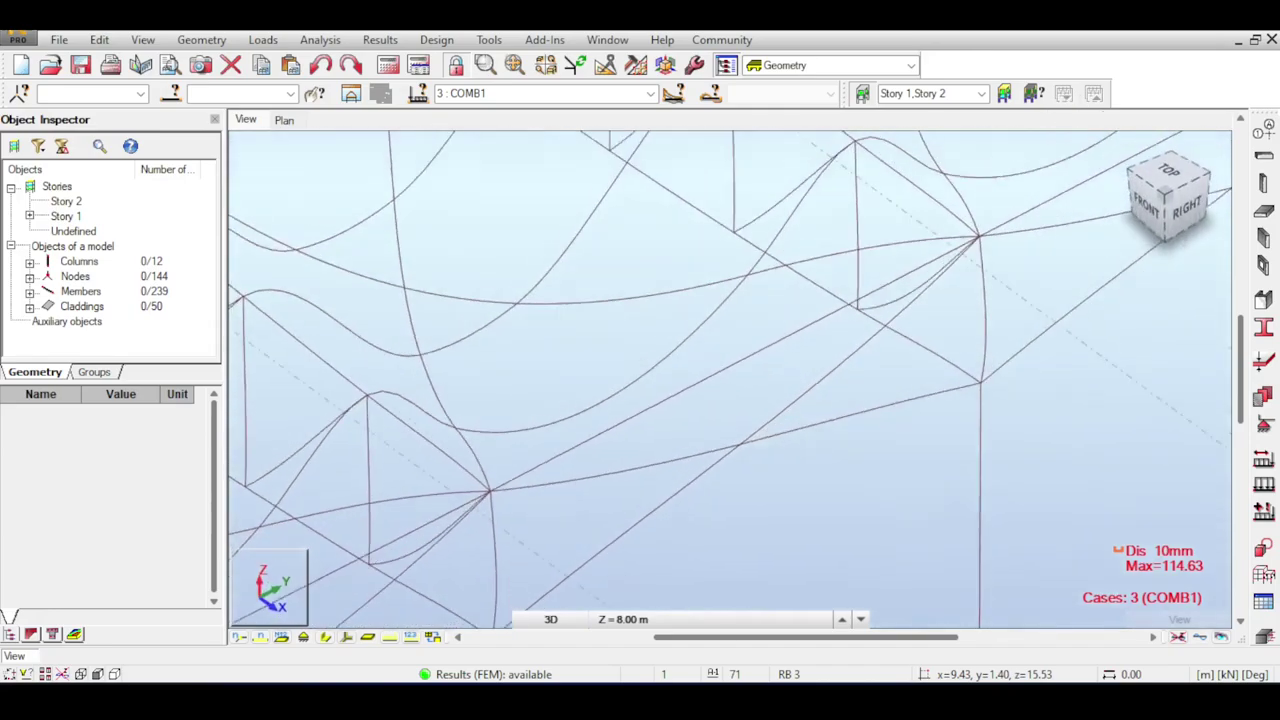
pyautogui.moveTo(1136, 200); pyautogui.dragTo(1153, 199)
pyautogui.scroll(-5, 949, 322)
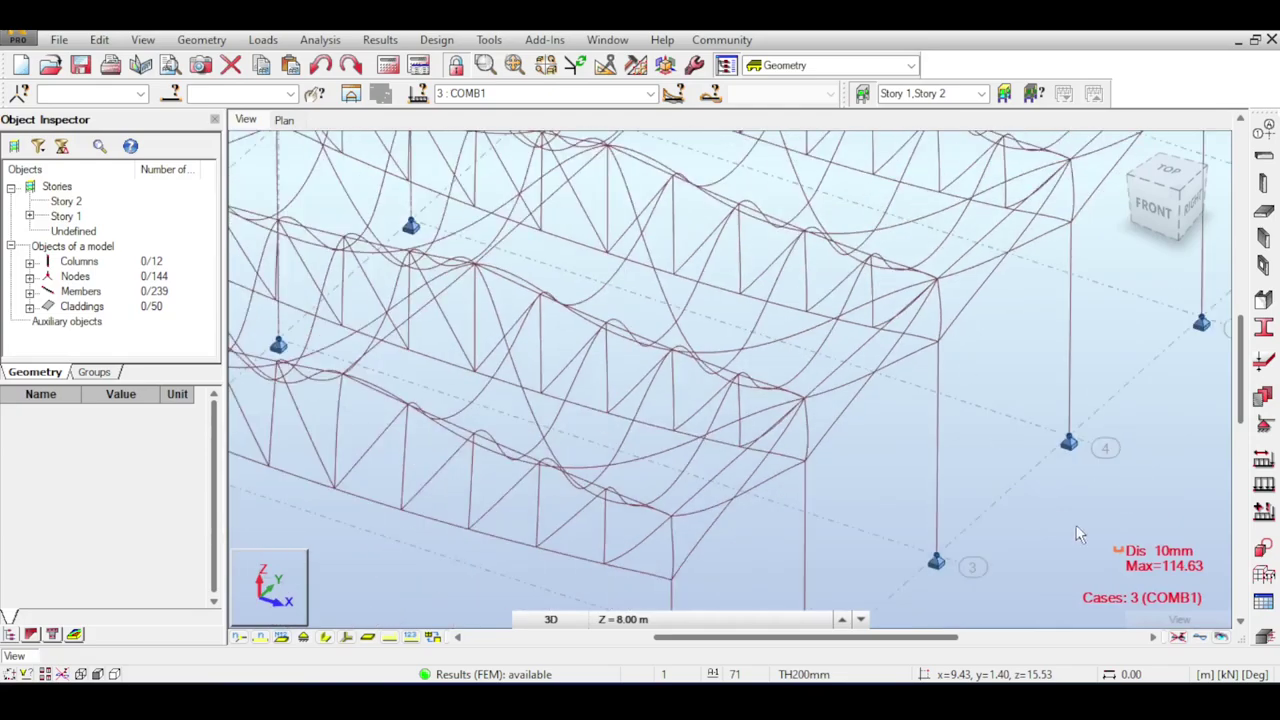
pyautogui.click(1178, 637)
# Hide the cladding panel fill and show the section shapes to inspect where the round roof braces cross the purlins.
pyautogui.scroll(3, 746, 316)
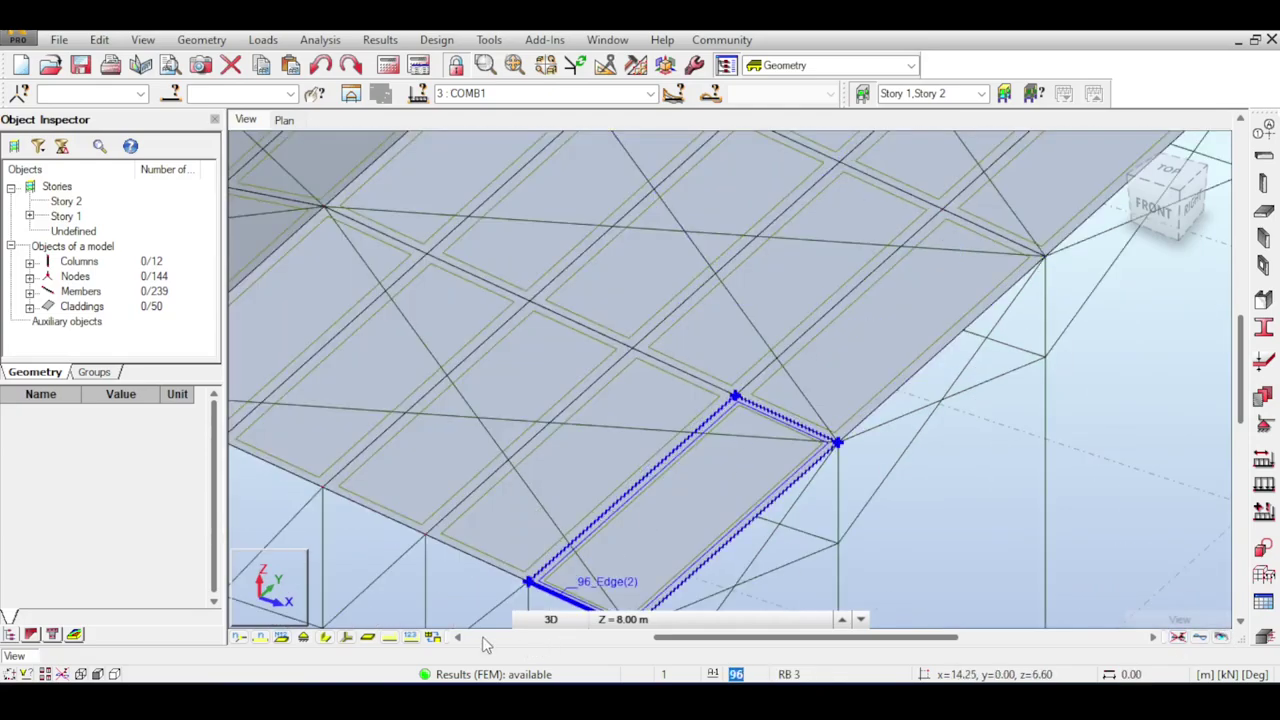
pyautogui.click(367, 638)
pyautogui.scroll(4, 724, 352)
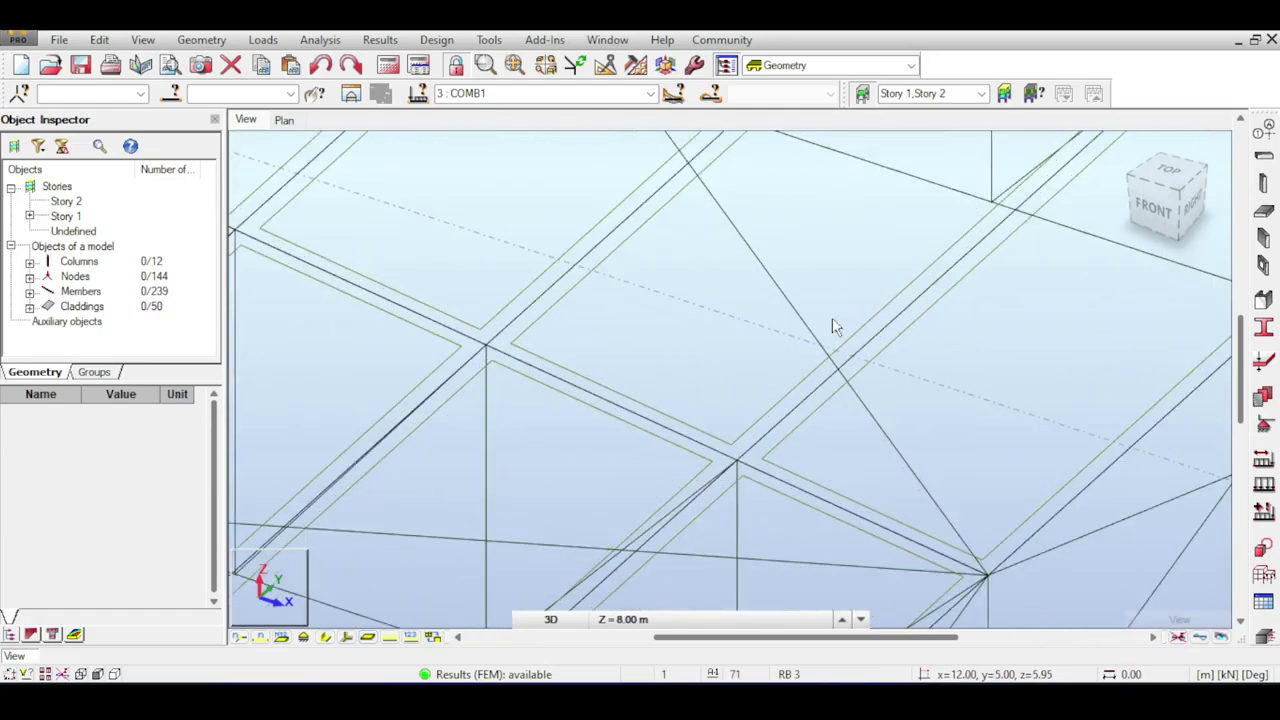
pyautogui.click(325, 637)
pyautogui.scroll(5, 708, 407)
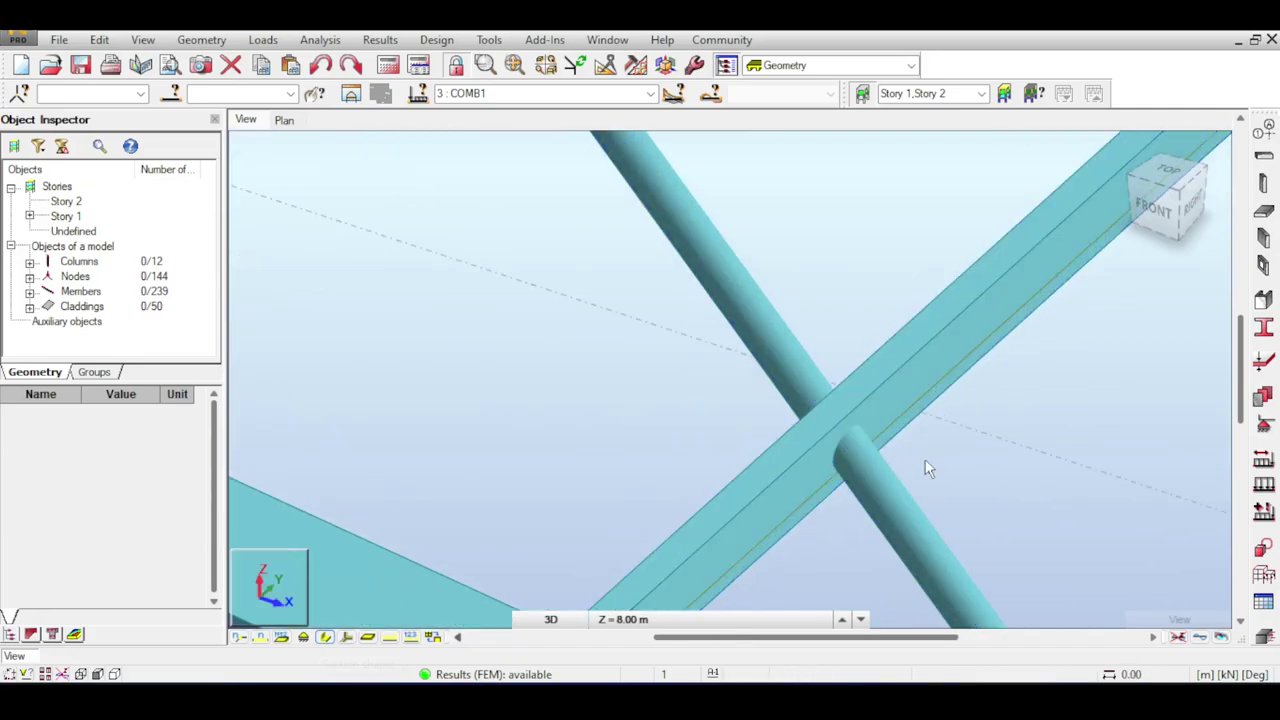
pyautogui.moveTo(886, 438); pyautogui.dragTo(766, 378, button='middle')
pyautogui.moveTo(1178, 215); pyautogui.dragTo(1214, 228)
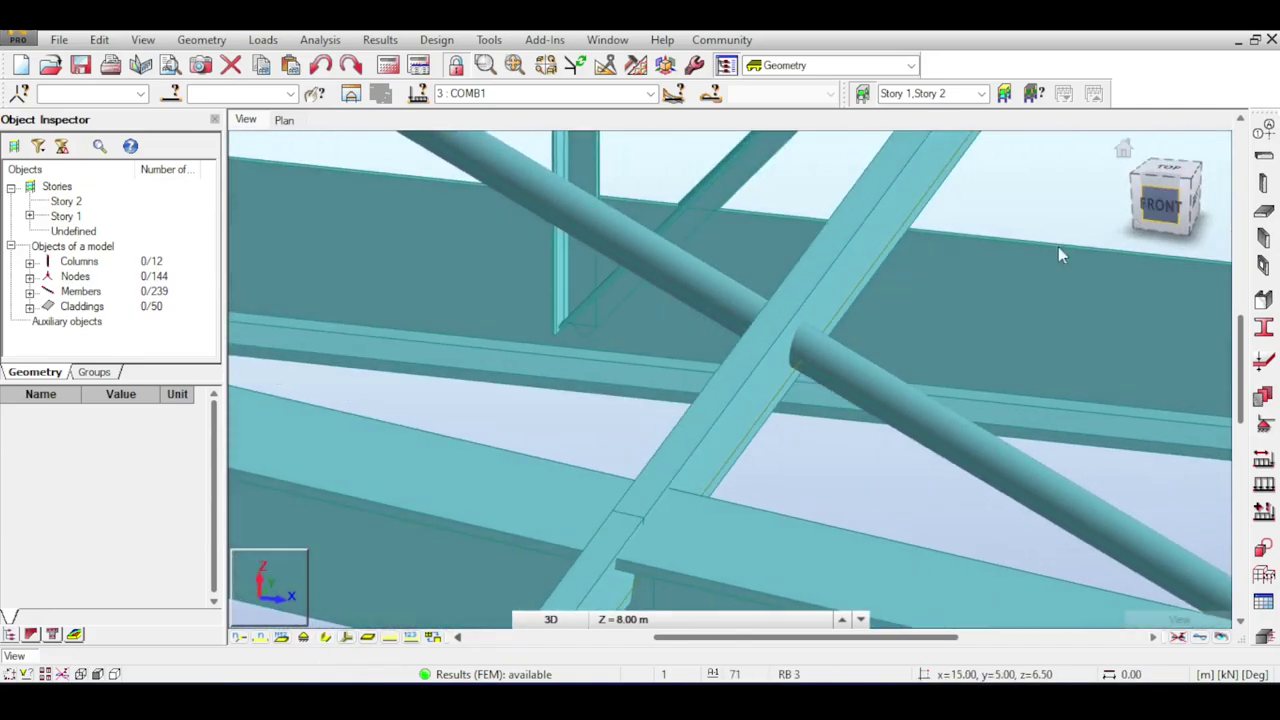
pyautogui.scroll(-3, 880, 306)
pyautogui.scroll(-1, 977, 240)
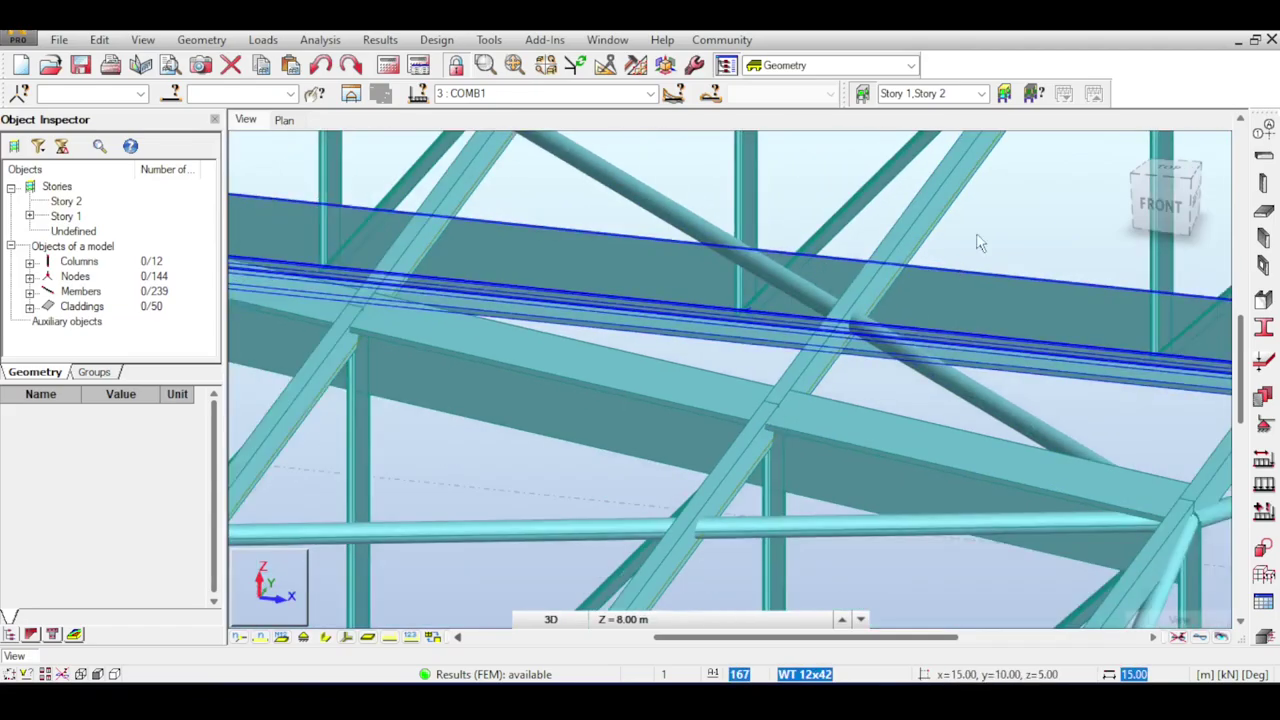
# Inspect the Fz and My diagrams under COMB1 in the properties of the RB 3 roof brace, member 19, and close them.
pyautogui.moveTo(1160, 210); pyautogui.dragTo(1082, 208)
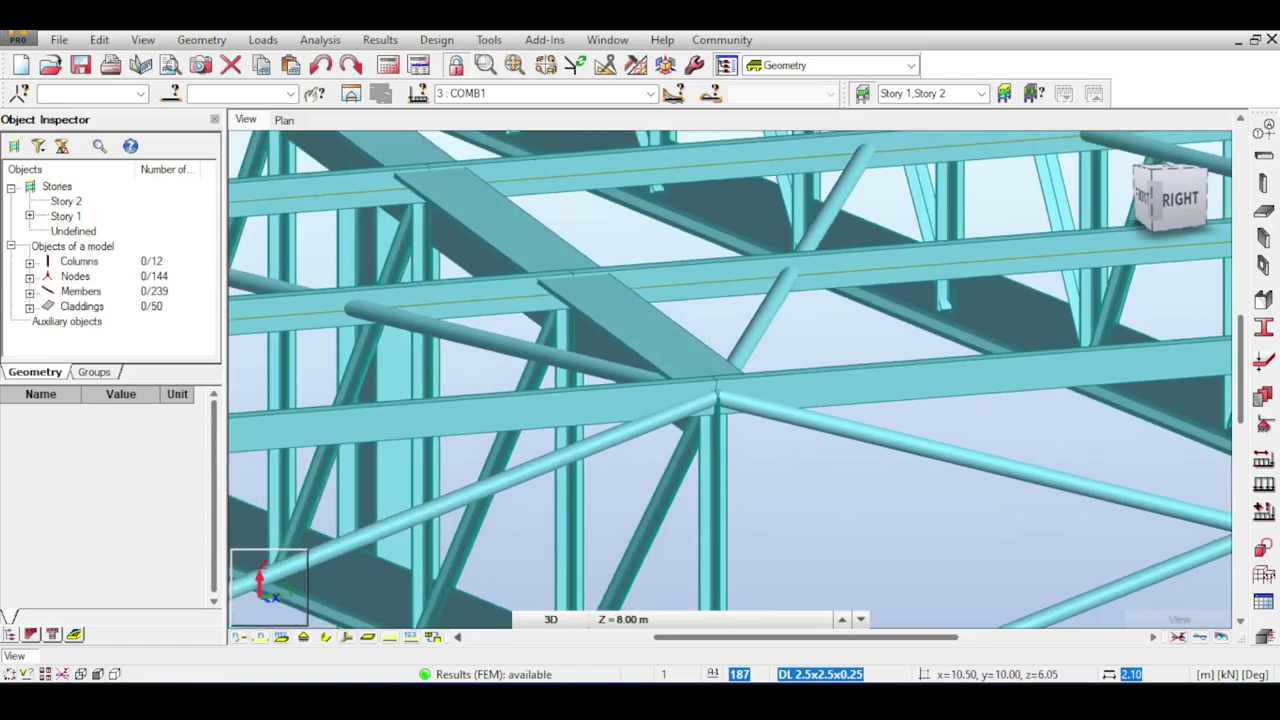
pyautogui.moveTo(1188, 198); pyautogui.dragTo(1160, 208)
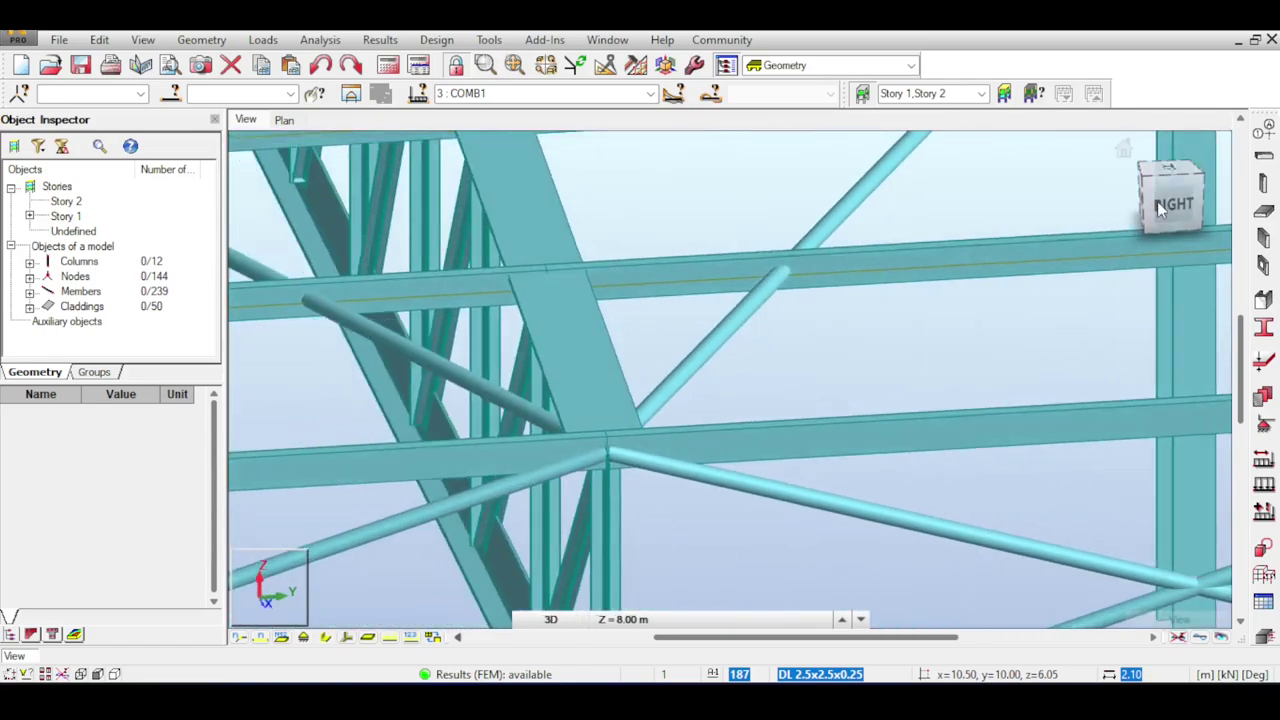
pyautogui.rightClick(822, 244)
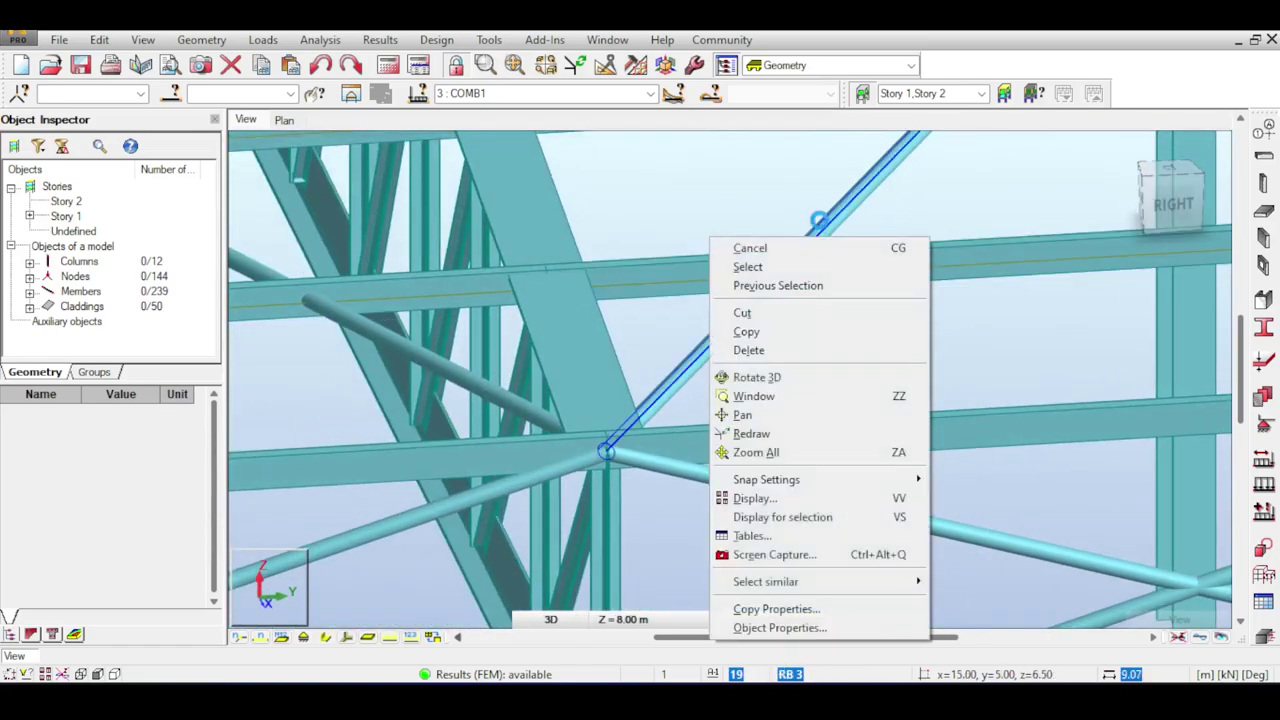
pyautogui.click(780, 627)
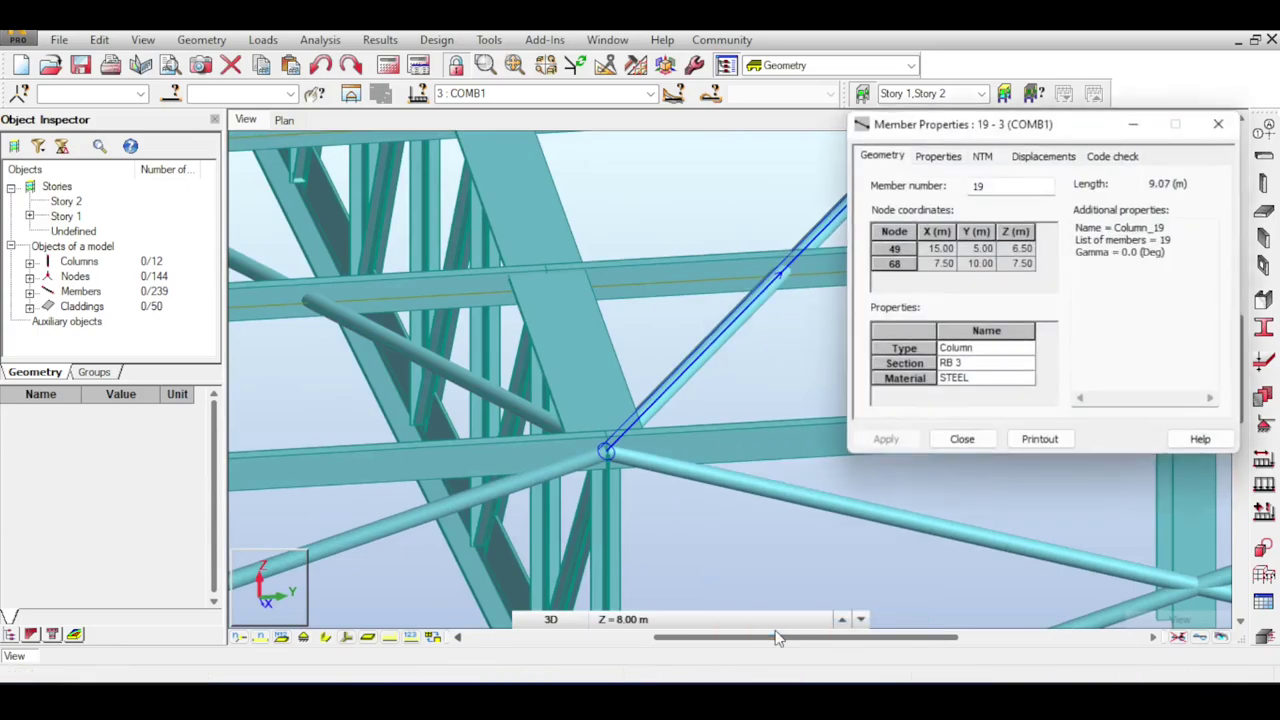
pyautogui.click(940, 157)
pyautogui.click(983, 157)
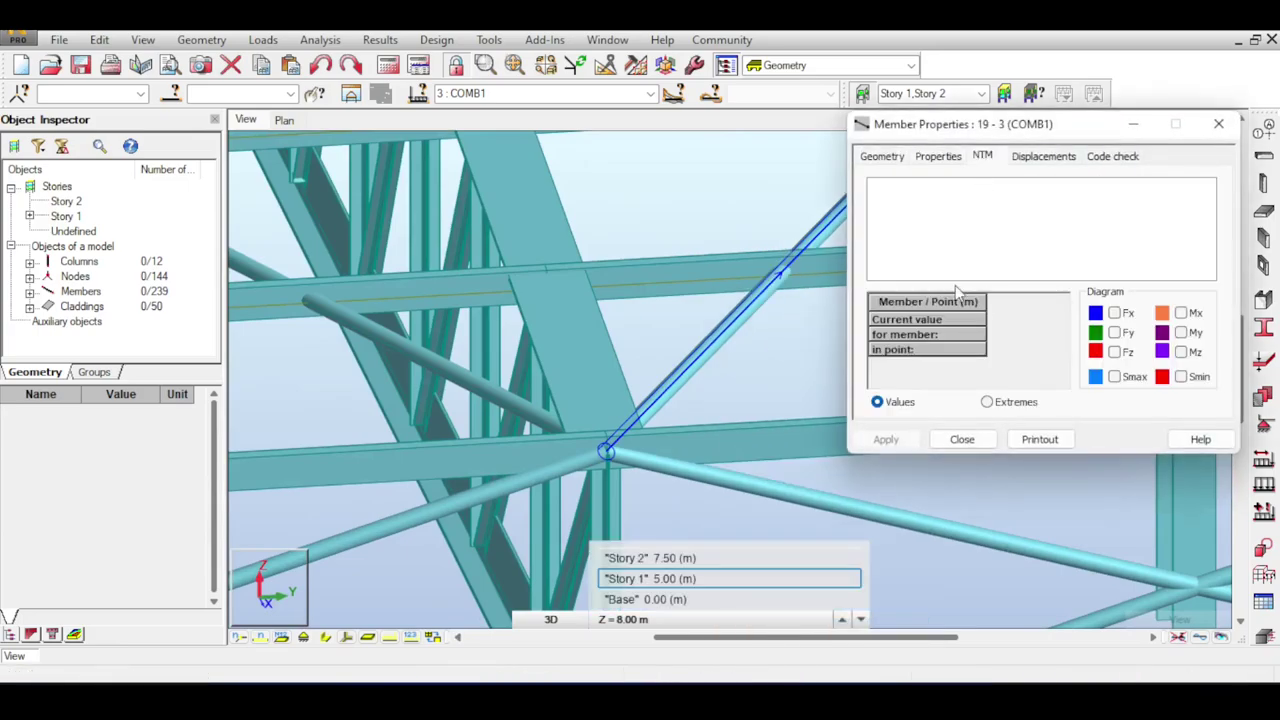
pyautogui.click(1114, 352)
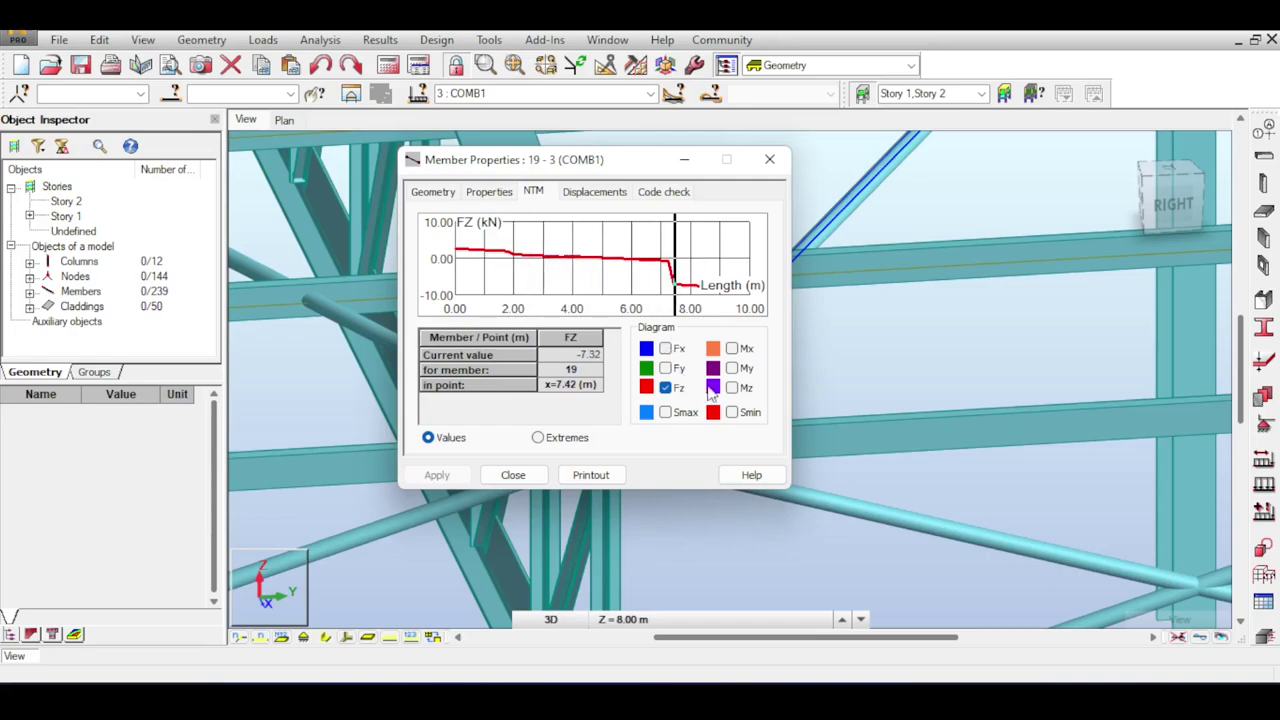
pyautogui.click(733, 369)
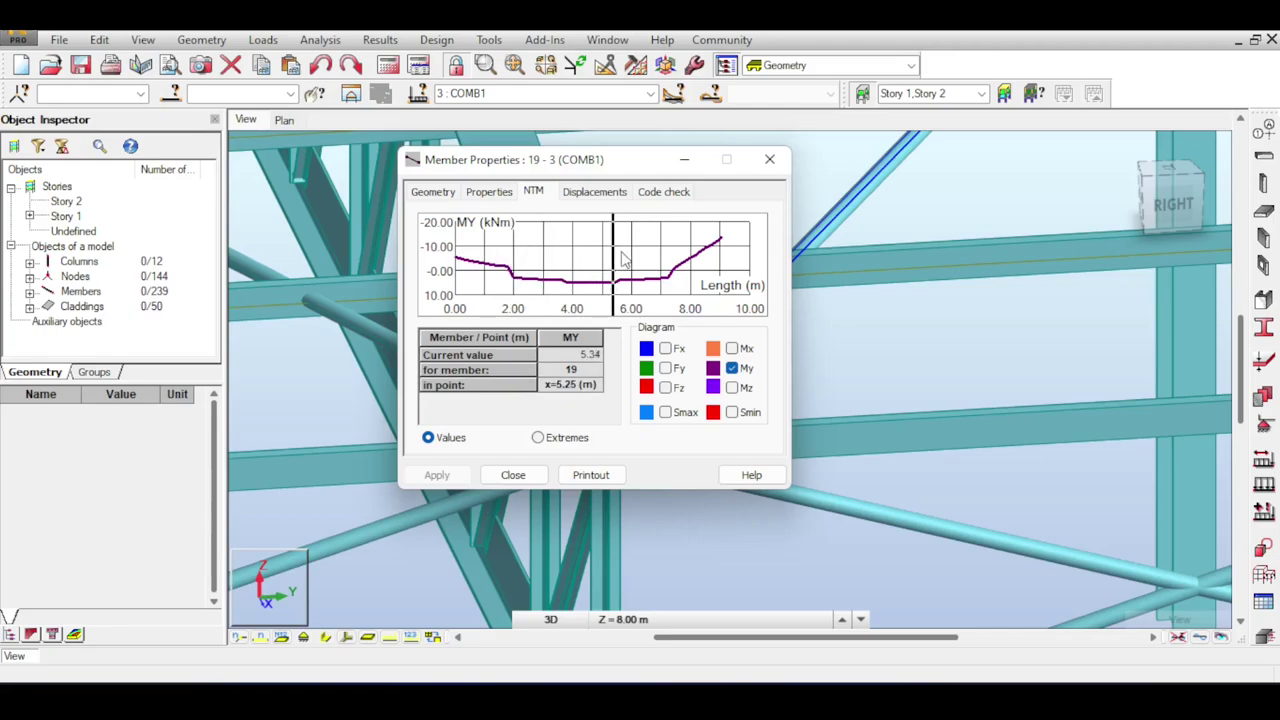
pyautogui.click(769, 159)
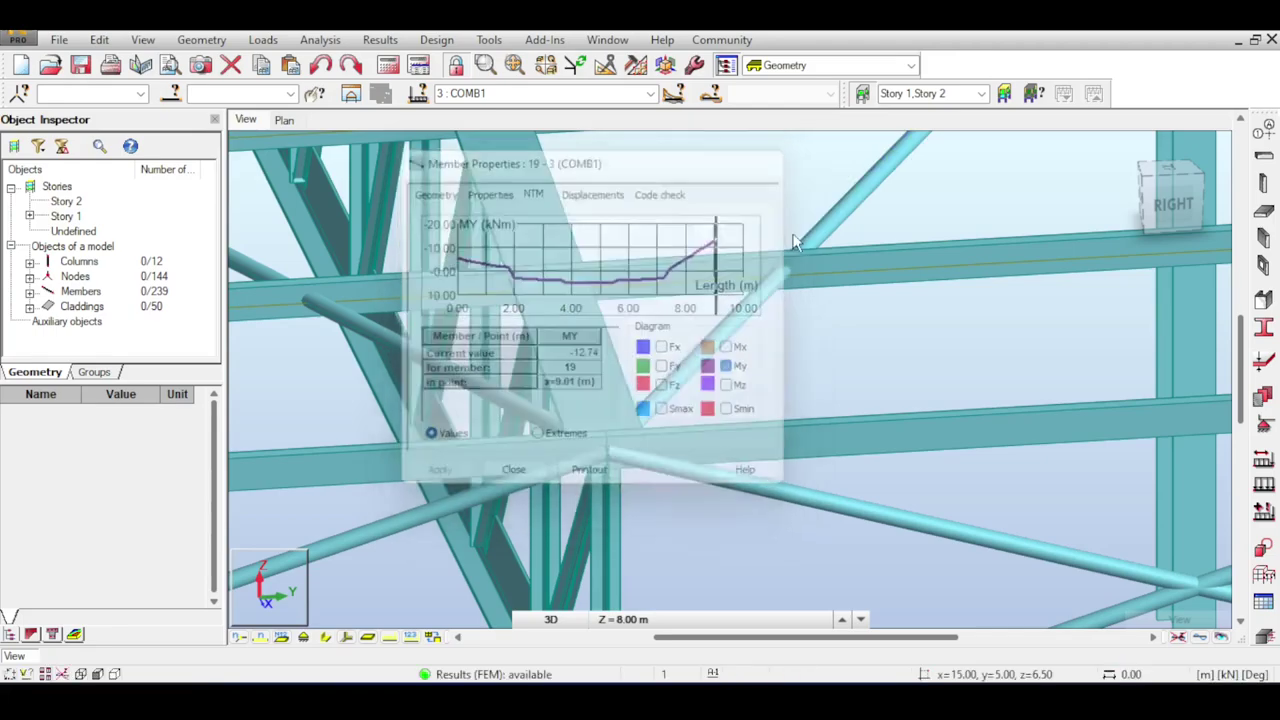
# Examine how a diagonal round roof brace crosses the C 6x13 purlins by selecting the brace, and clear the selection.
pyautogui.scroll(-5, 786, 217)
pyautogui.keyDown('shift'); pyautogui.moveTo(708, 338); pyautogui.dragTo(1090, 370, button='middle'); pyautogui.keyUp('shift')
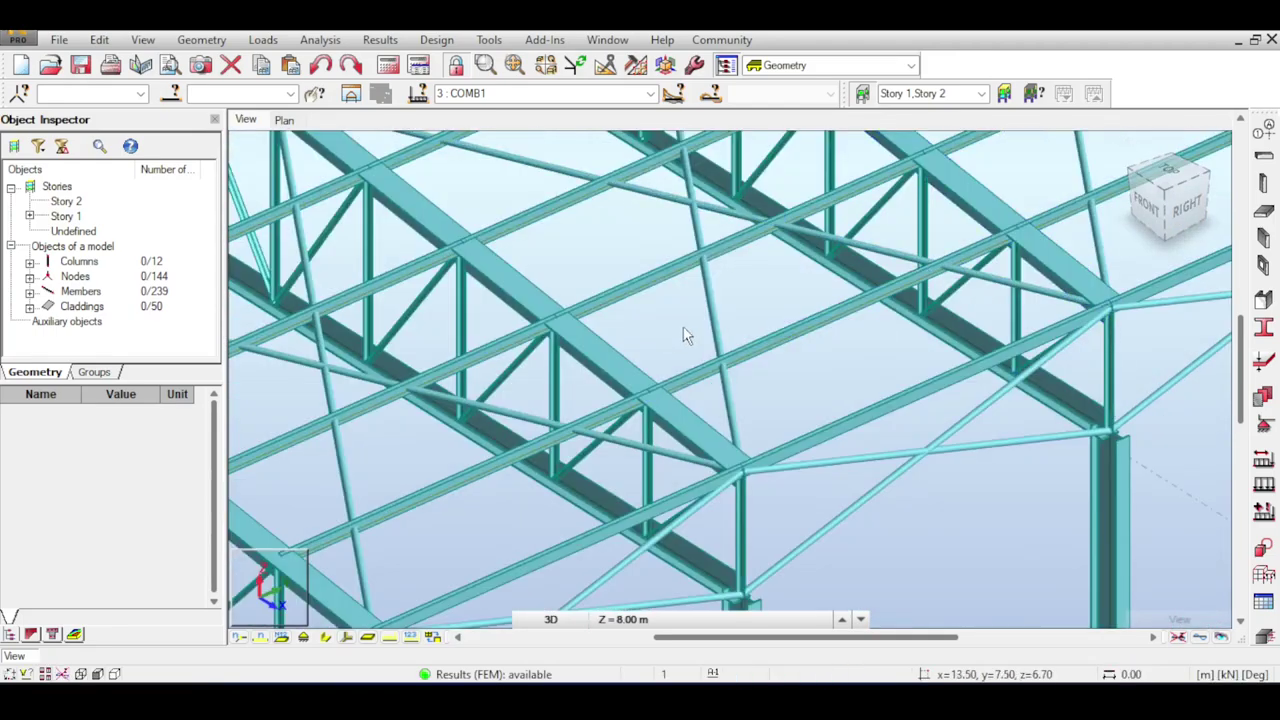
pyautogui.scroll(-1, 684, 358)
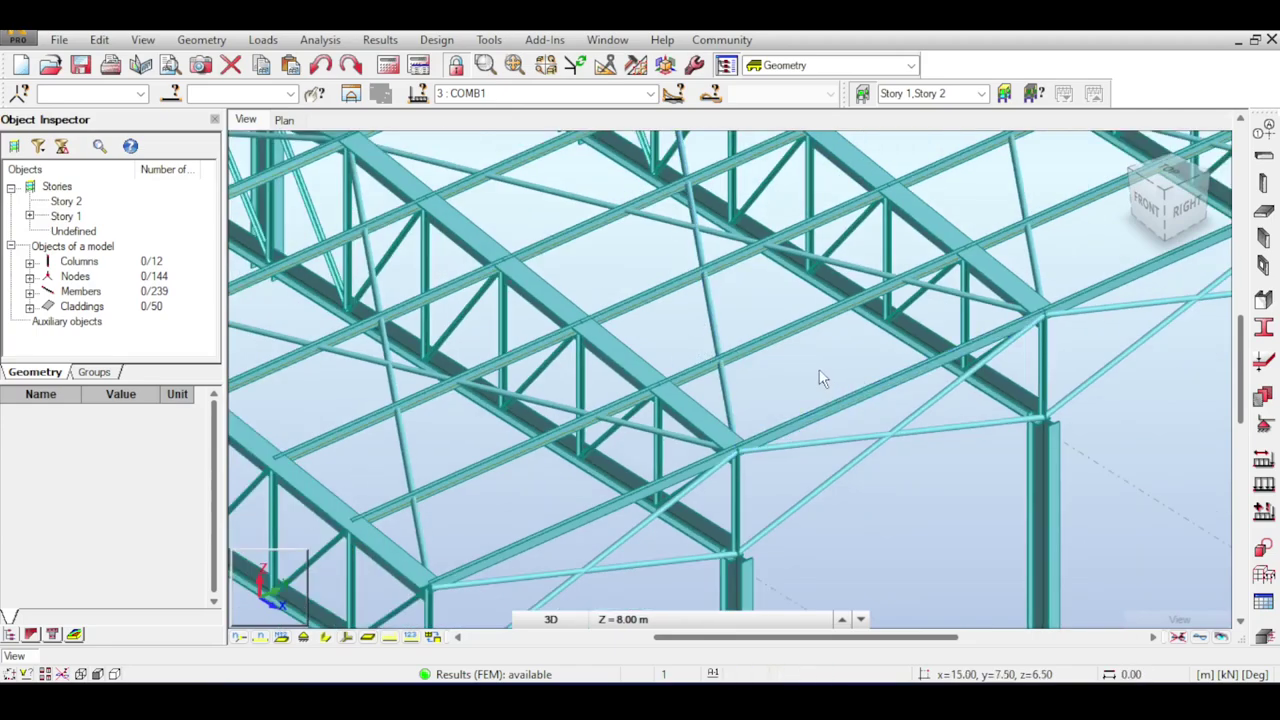
pyautogui.click(845, 264)
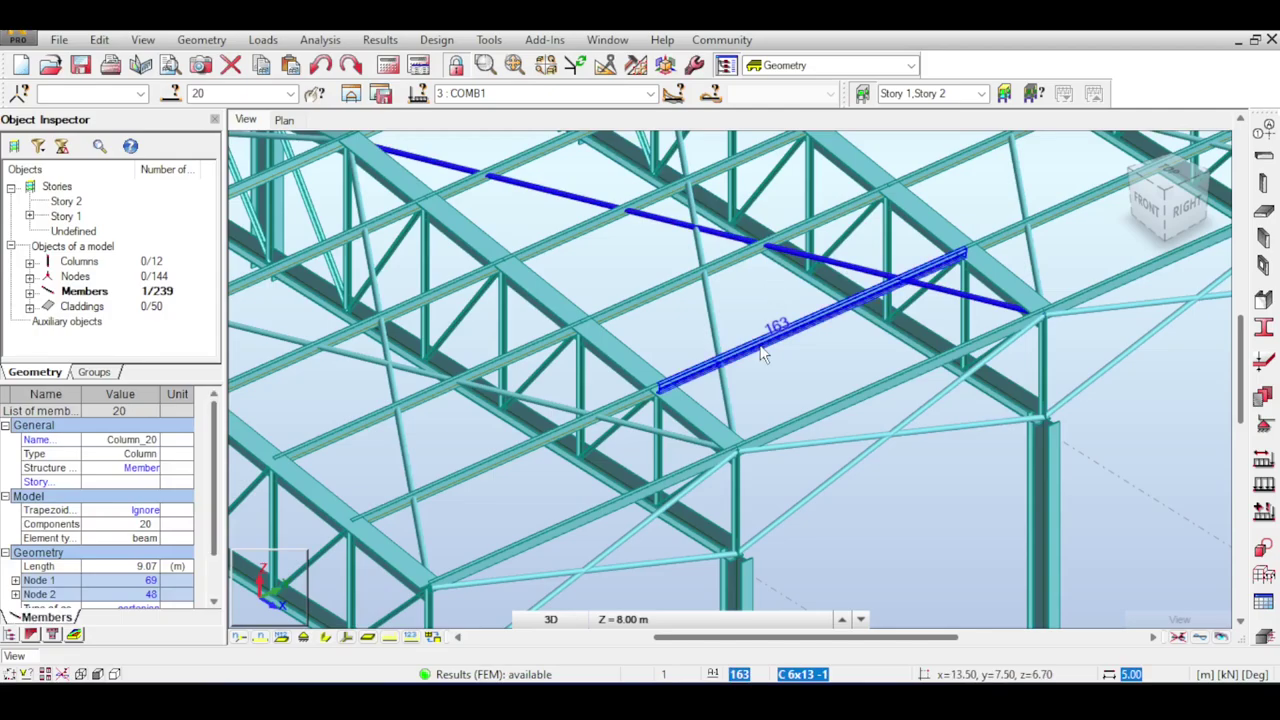
pyautogui.scroll(2, 762, 352)
pyautogui.scroll(-2, 768, 335)
pyautogui.click(797, 411)
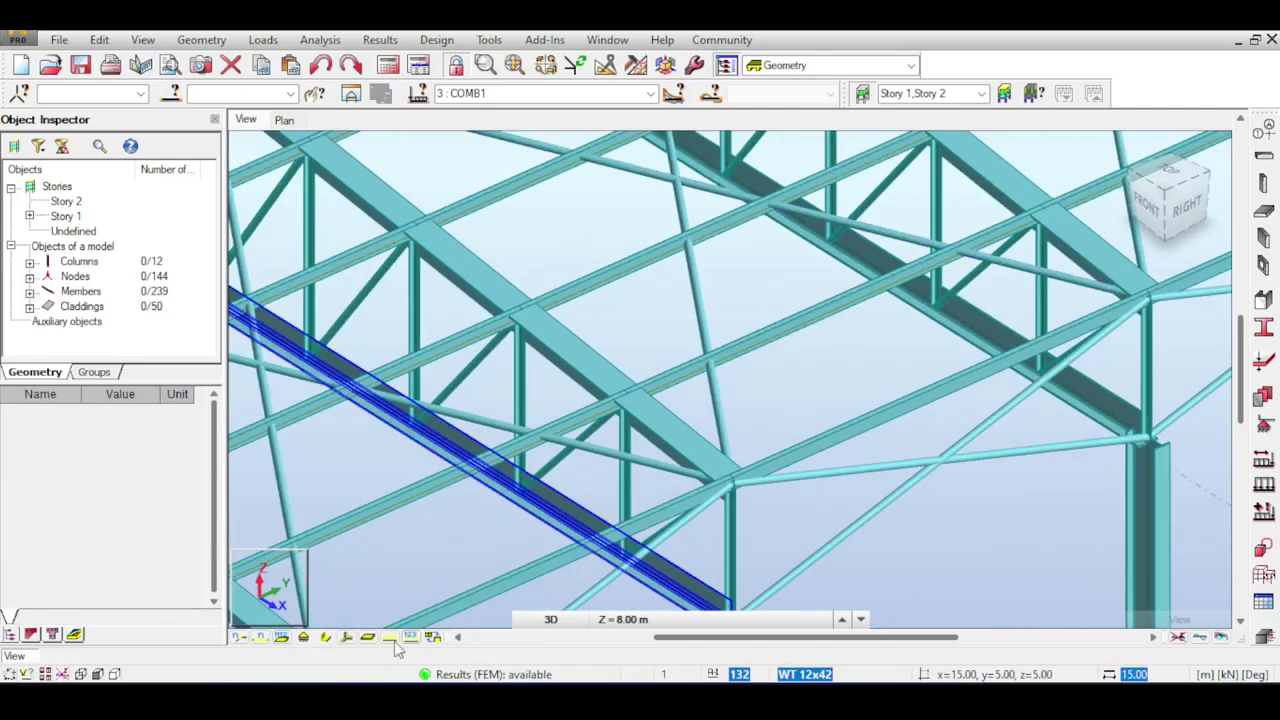
# Restore the default display settings and bring the brace and purlin crossings of the roof slope into view.
pyautogui.click(1178, 637)
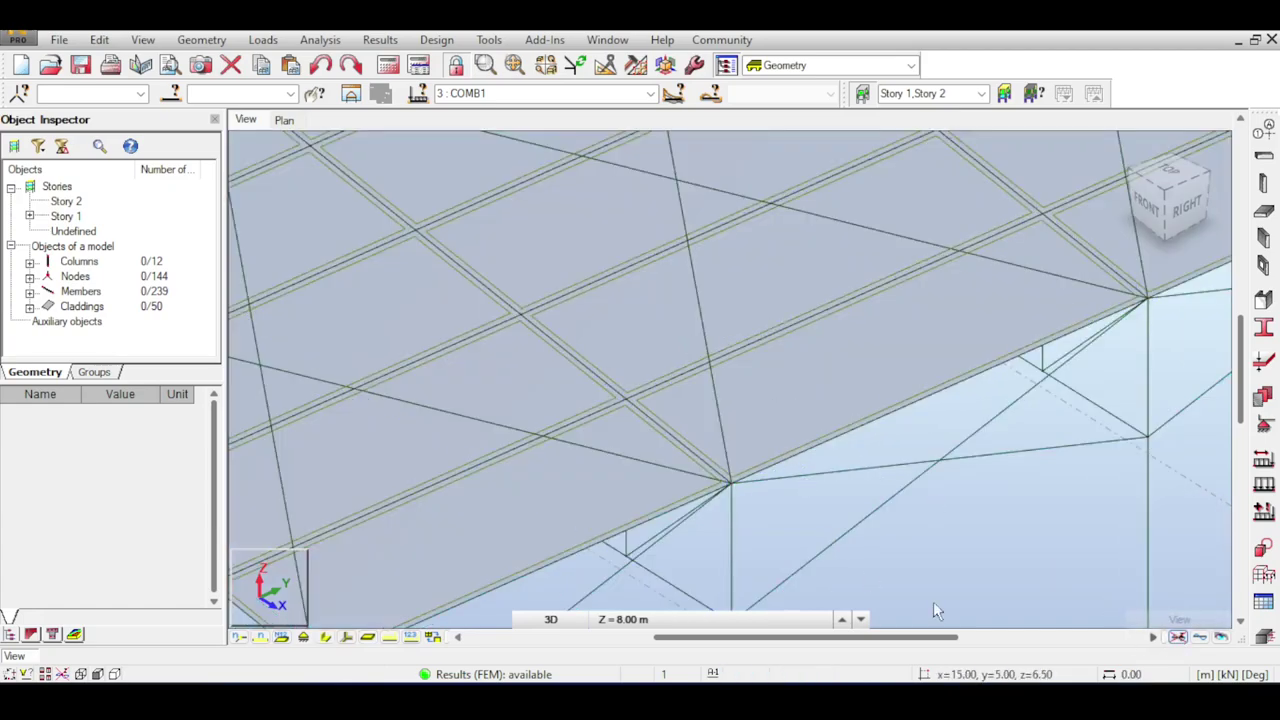
pyautogui.scroll(2, 675, 341)
pyautogui.scroll(-4, 781, 415)
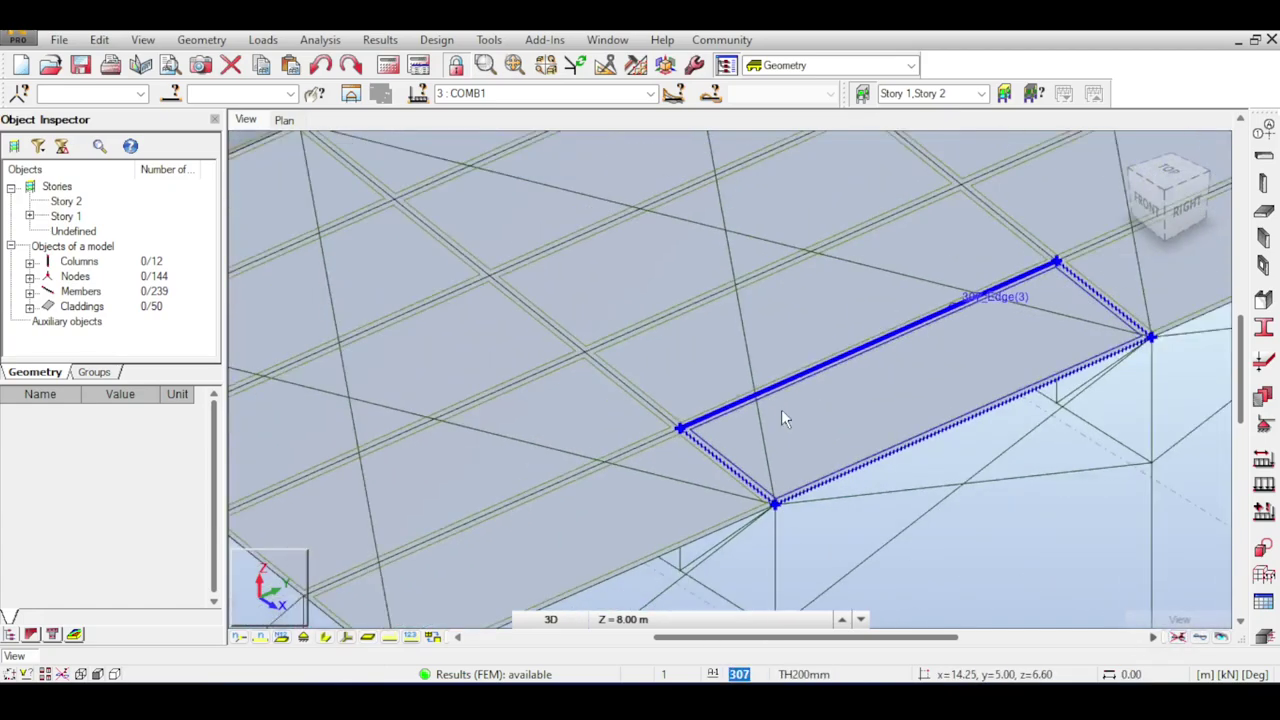
pyautogui.moveTo(837, 428); pyautogui.dragTo(658, 480, button='middle')
# Enable the numbers of calculation elements and calculation points in the Model display attributes and apply them.
pyautogui.rightClick(832, 478)
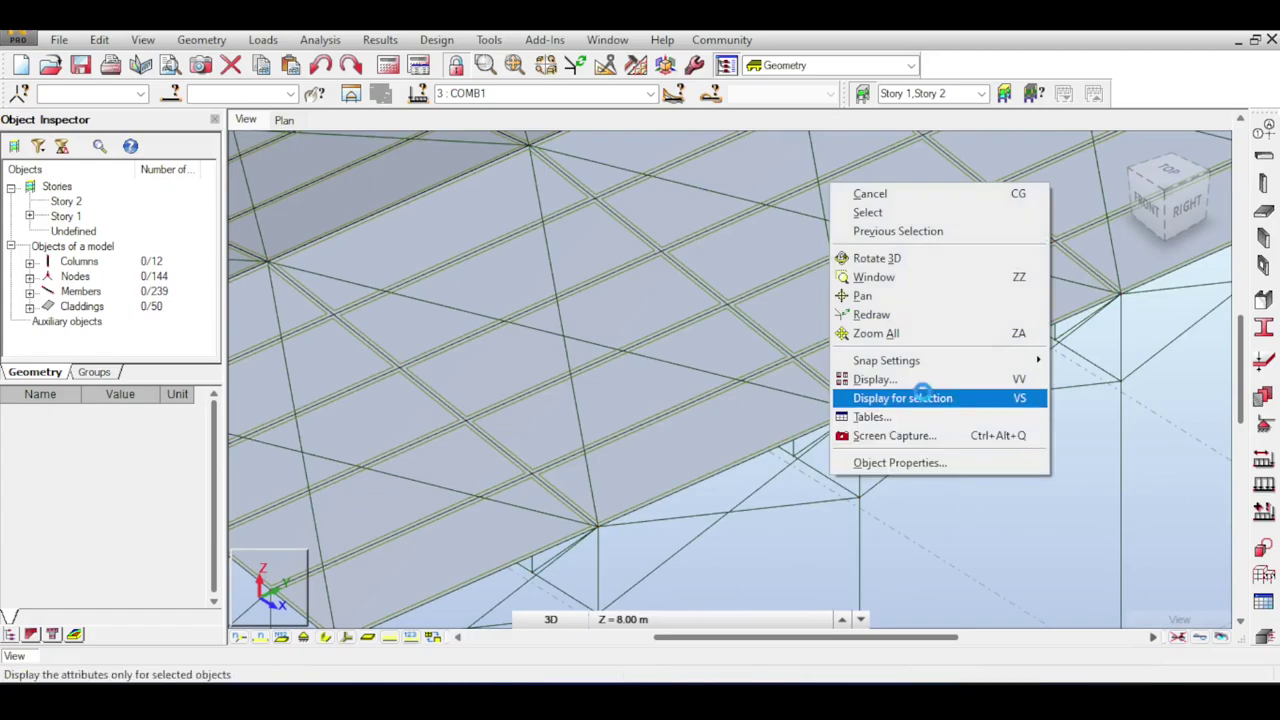
pyautogui.click(880, 374)
pyautogui.click(80, 167)
pyautogui.click(75, 119)
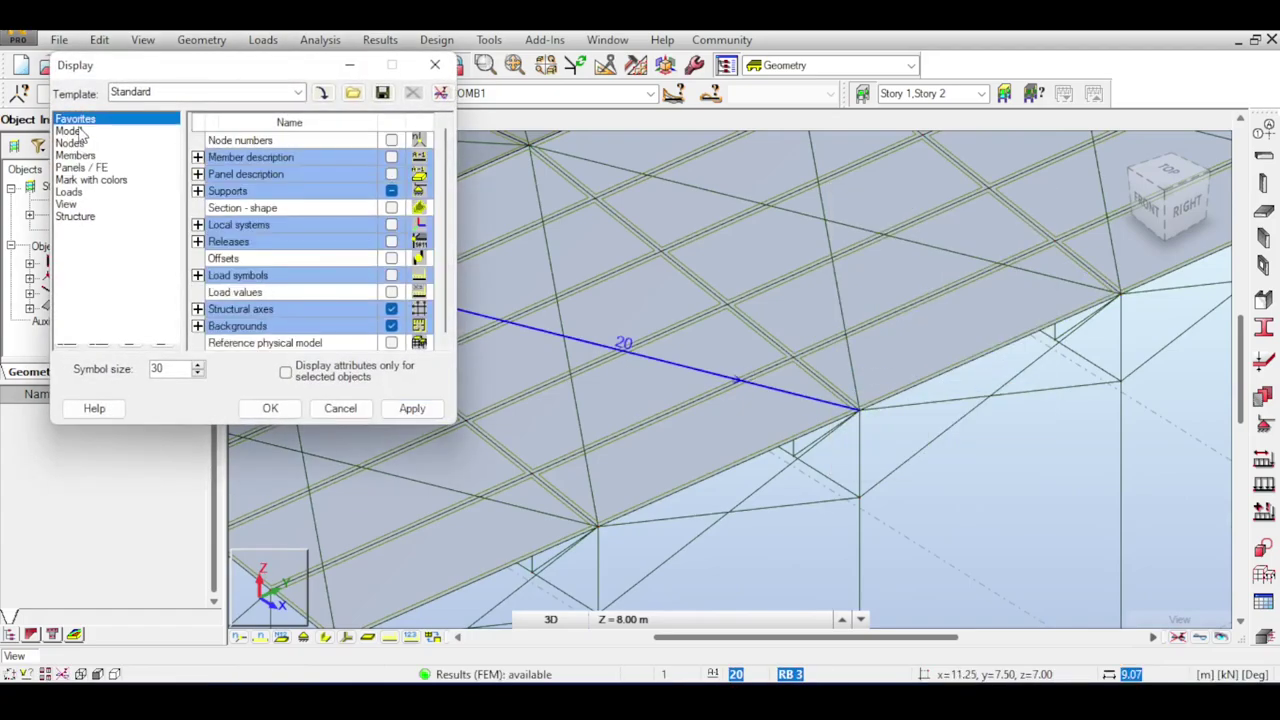
pyautogui.click(69, 131)
pyautogui.click(198, 309)
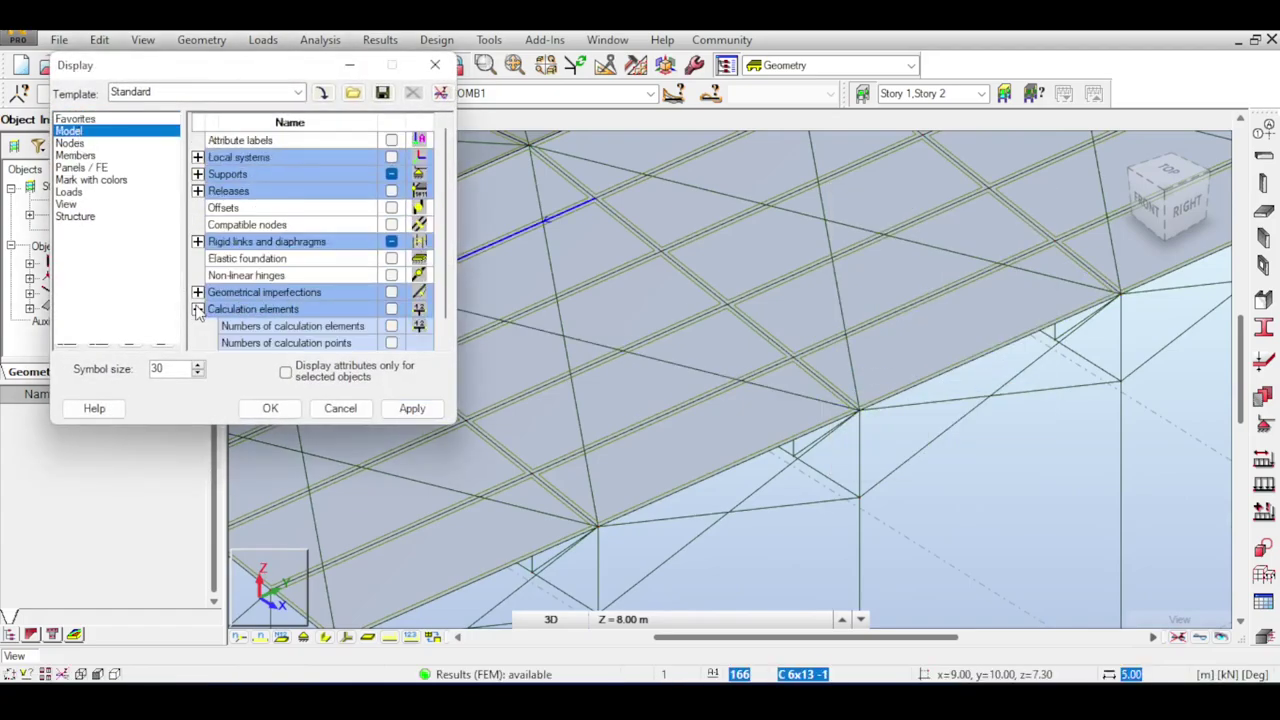
pyautogui.scroll(-1, 262, 303)
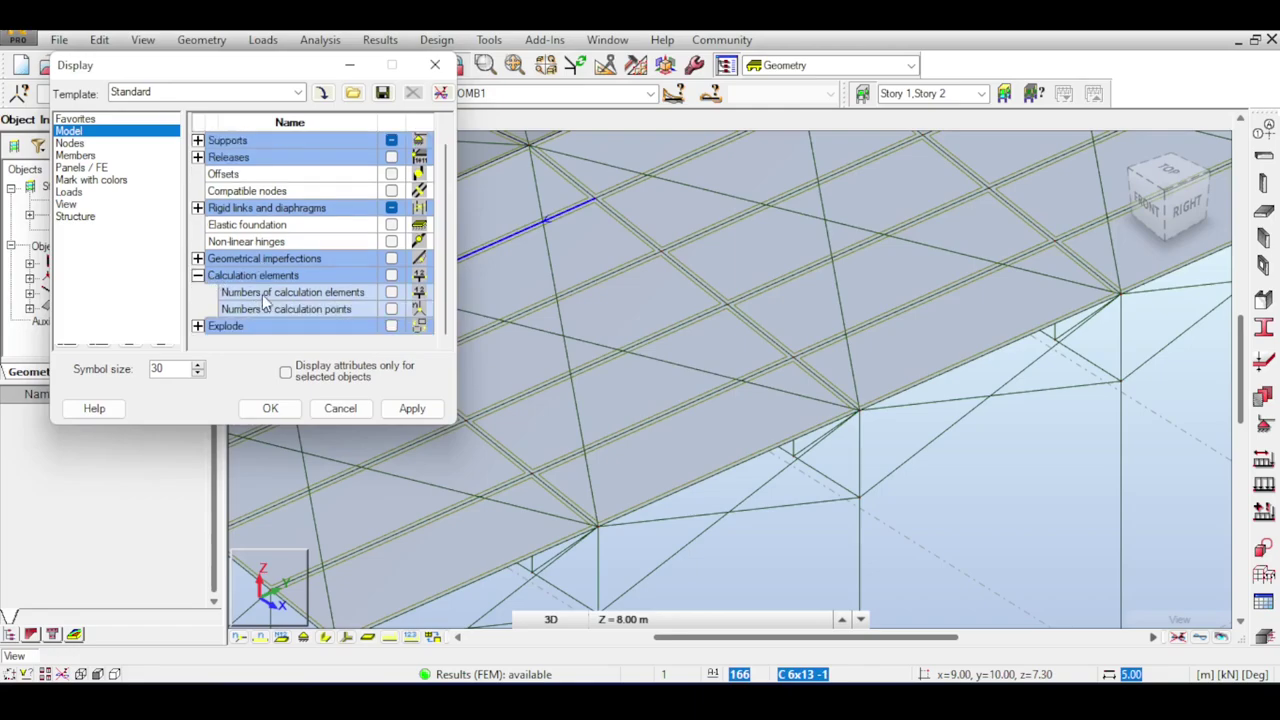
pyautogui.click(391, 292)
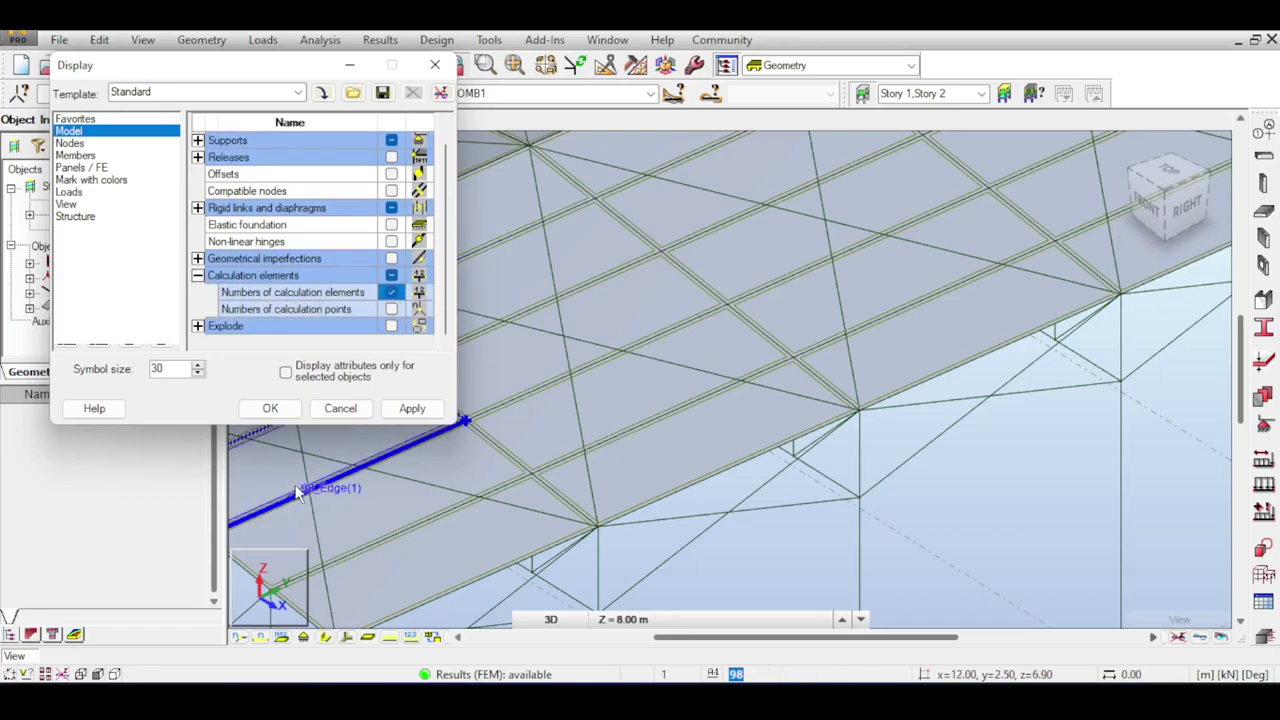
pyautogui.click(412, 408)
# Examine the calculation point and element numbers where the roof braces cross the purlins, and close the display settings.
pyautogui.scroll(2, 583, 418)
pyautogui.scroll(5, 583, 418)
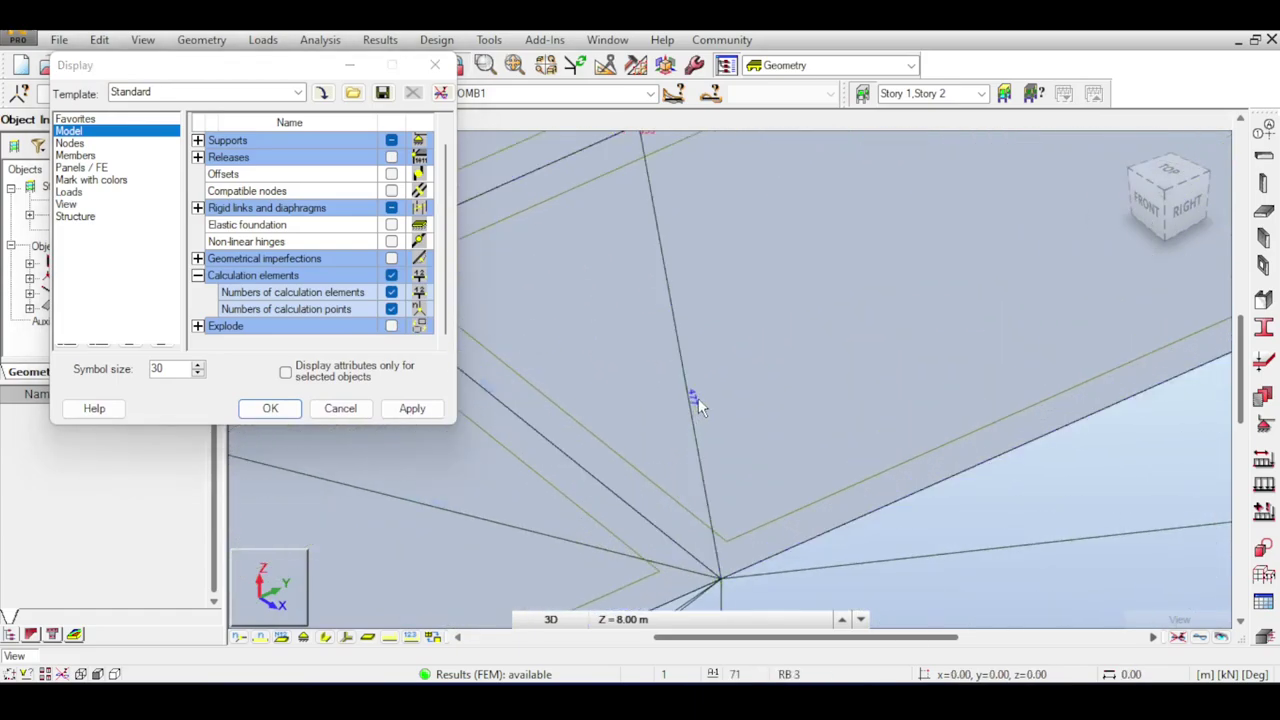
pyautogui.scroll(1, 716, 304)
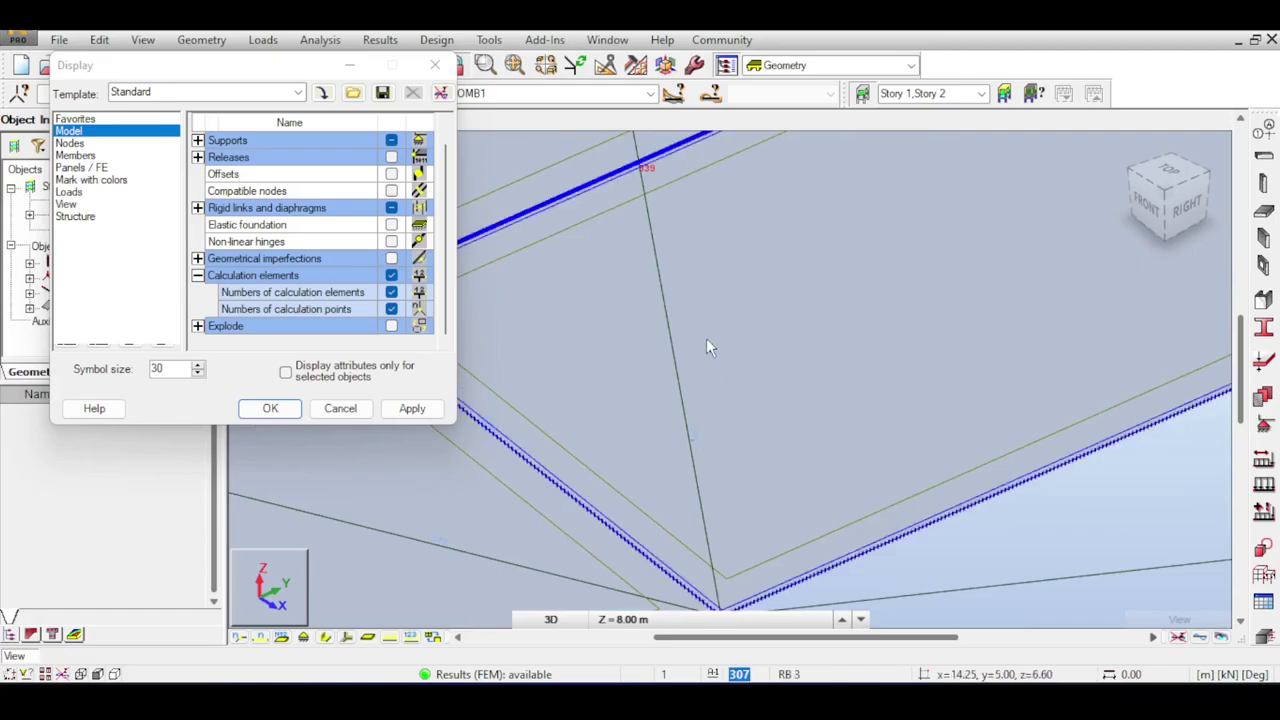
pyautogui.moveTo(705, 334); pyautogui.dragTo(711, 496, button='middle')
pyautogui.scroll(-2, 668, 250)
pyautogui.moveTo(668, 250); pyautogui.dragTo(673, 309, button='middle')
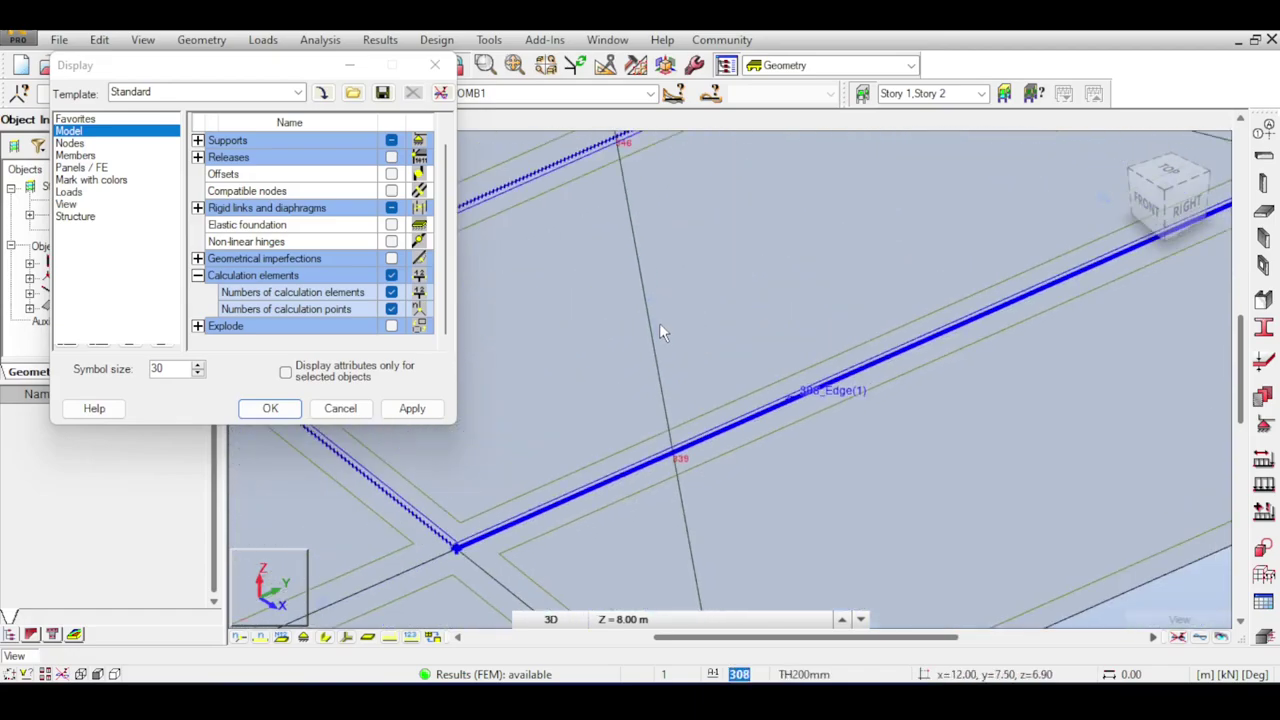
pyautogui.scroll(2, 657, 330)
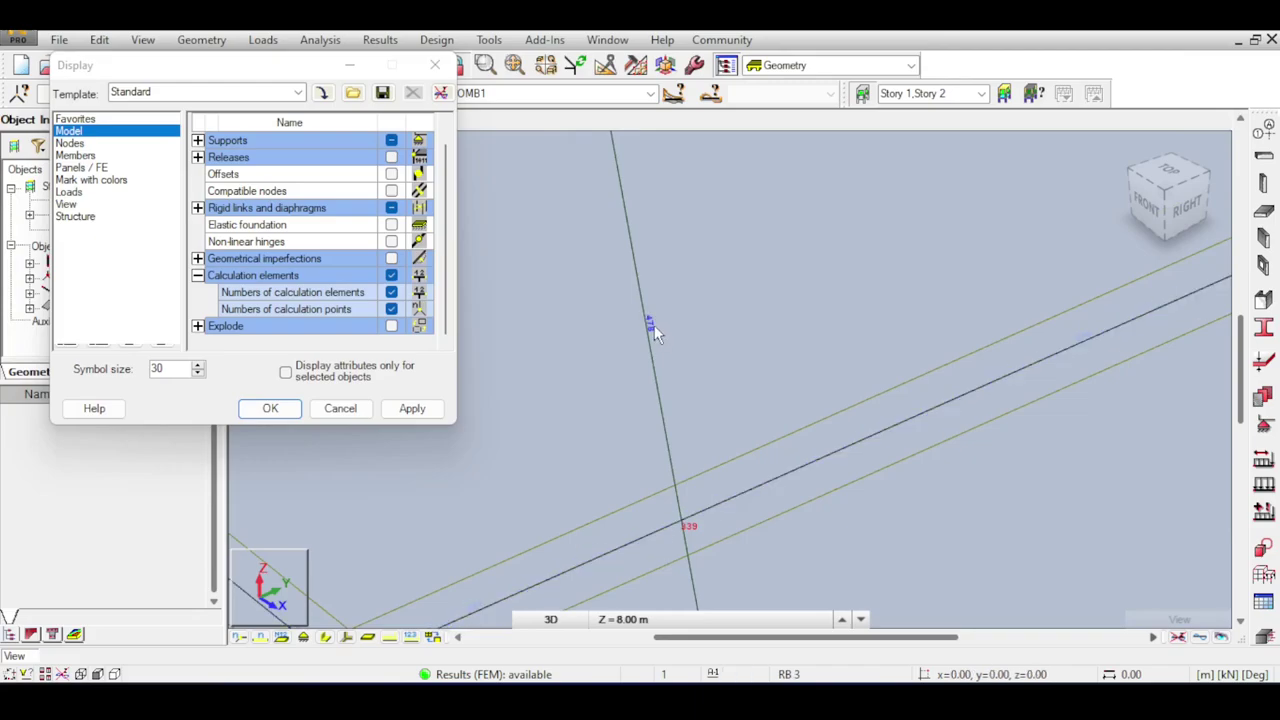
pyautogui.scroll(-3, 654, 325)
pyautogui.scroll(-2, 653, 326)
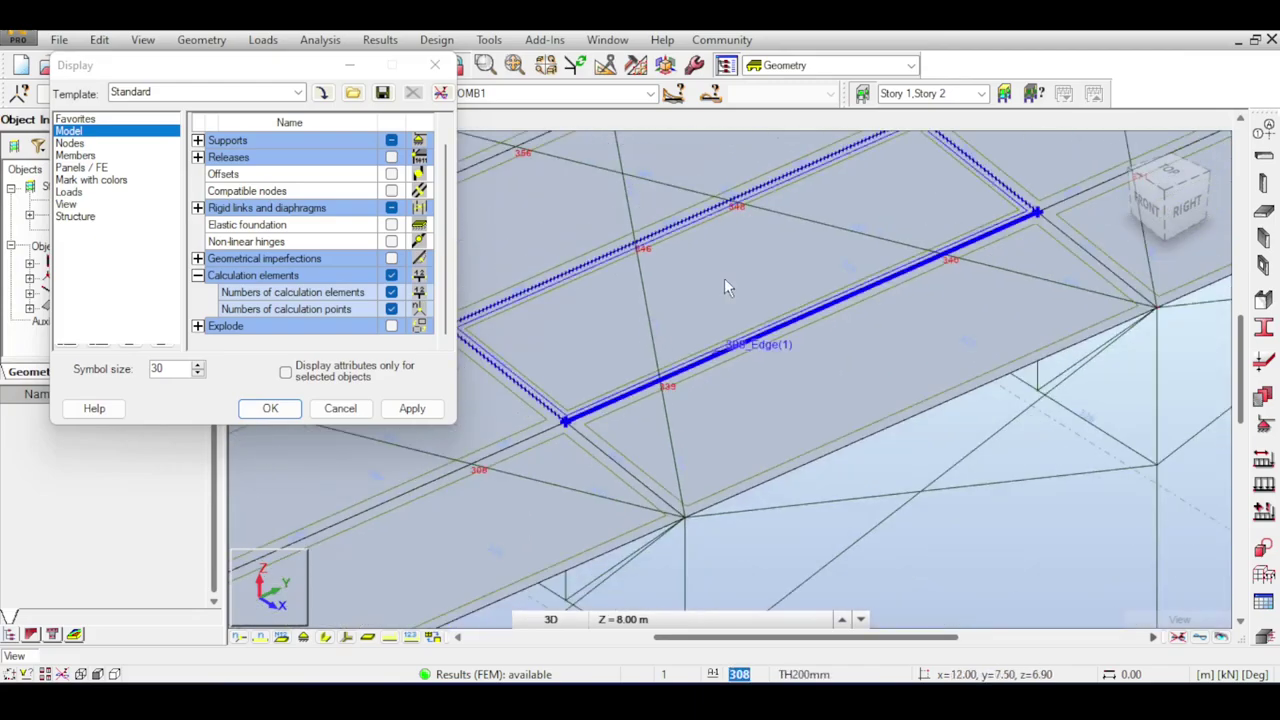
pyautogui.moveTo(724, 278); pyautogui.dragTo(672, 327, button='middle')
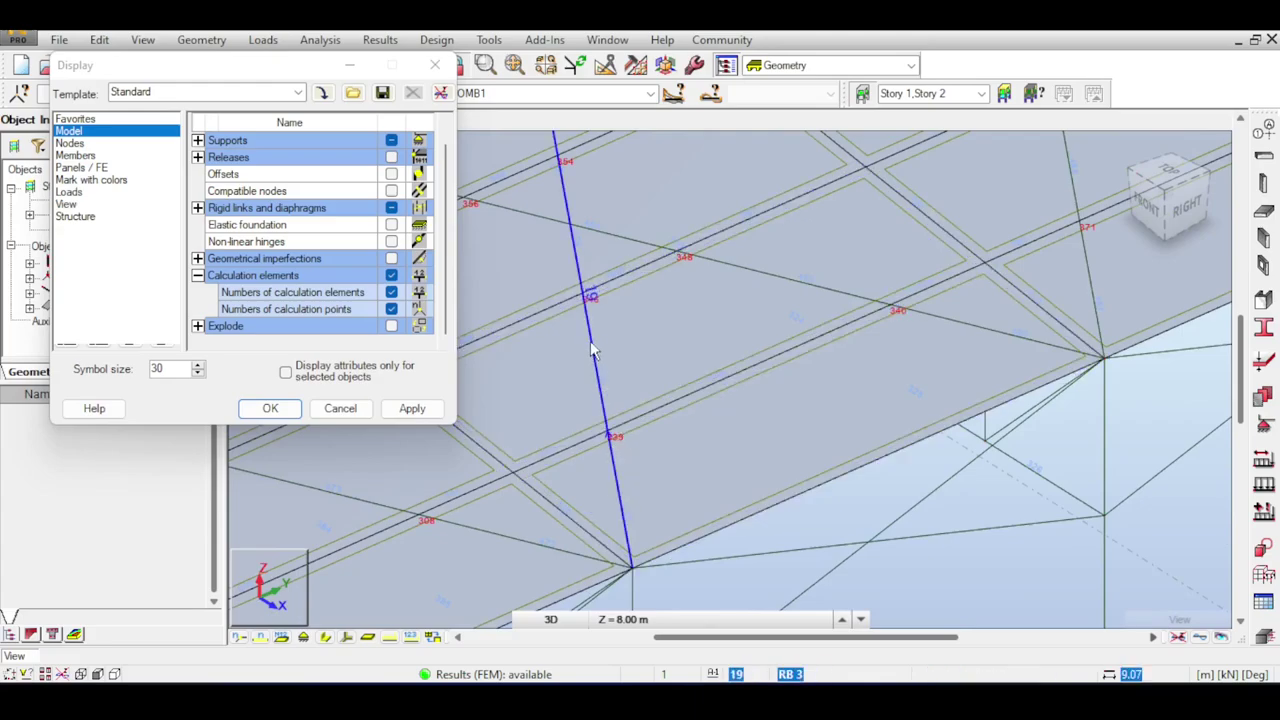
pyautogui.moveTo(603, 282); pyautogui.dragTo(594, 385, button='middle')
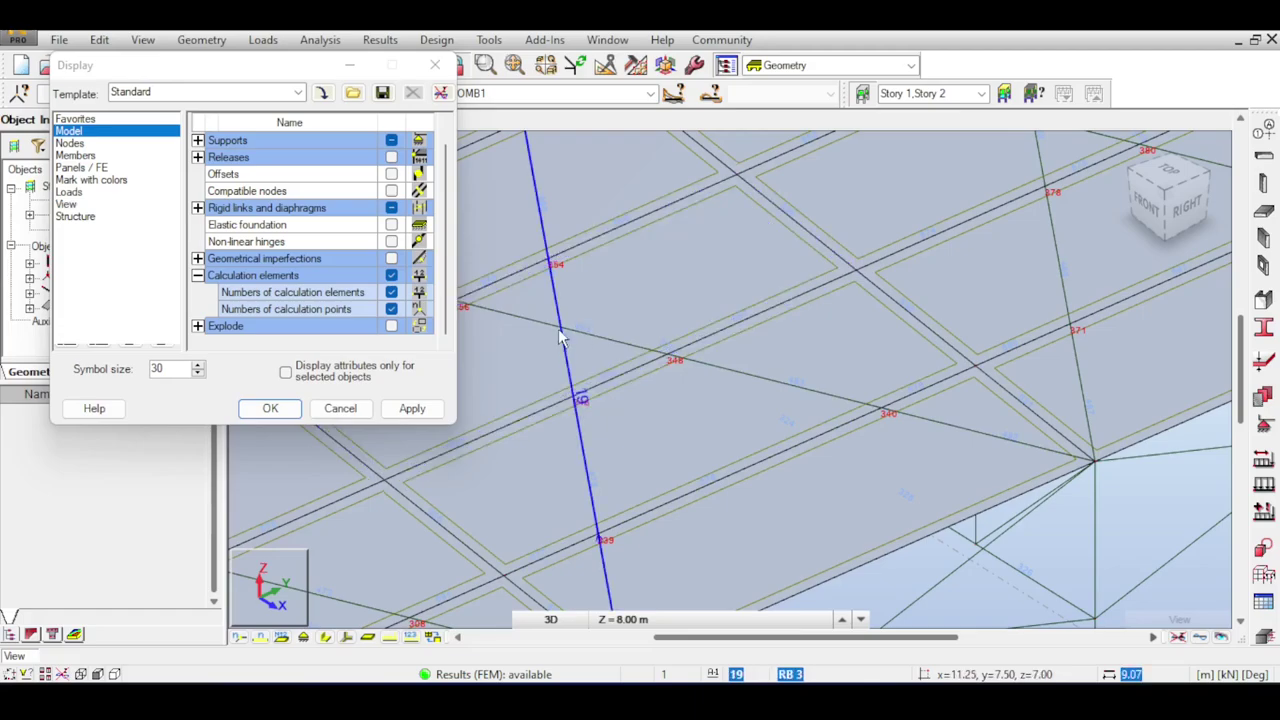
pyautogui.scroll(4, 570, 340)
pyautogui.scroll(-3, 570, 343)
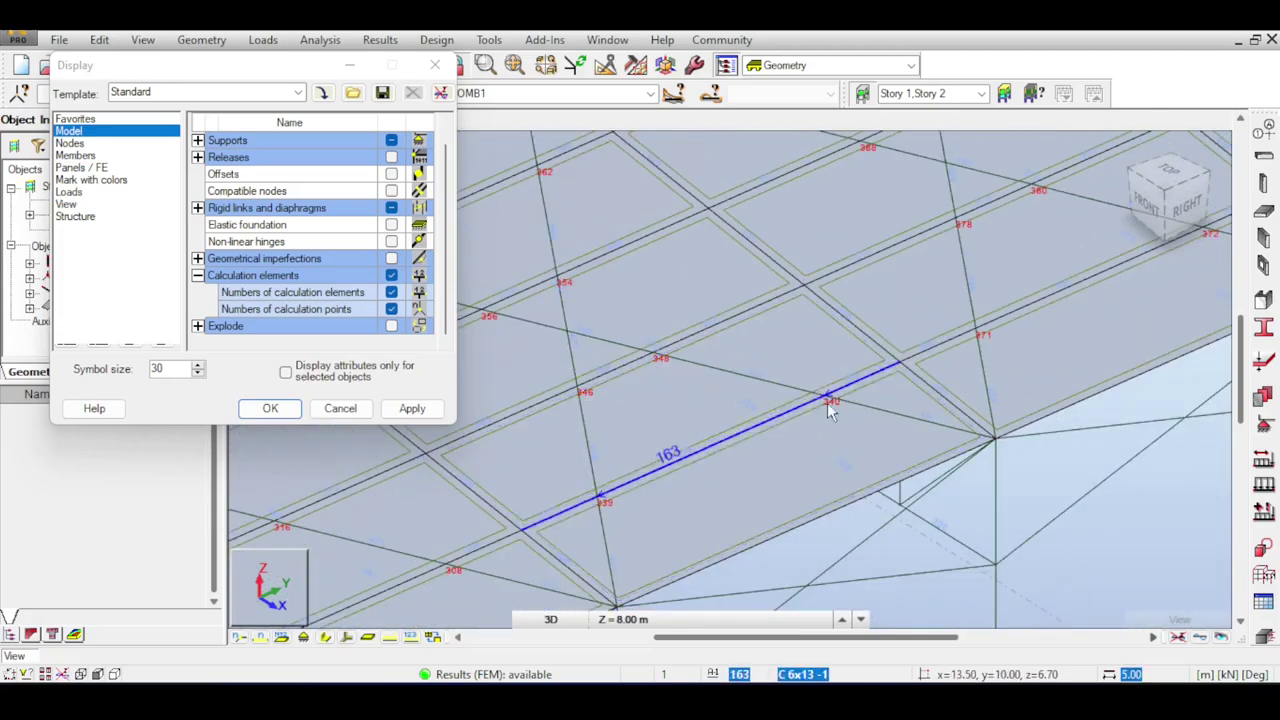
pyautogui.click(734, 434)
pyautogui.click(340, 408)
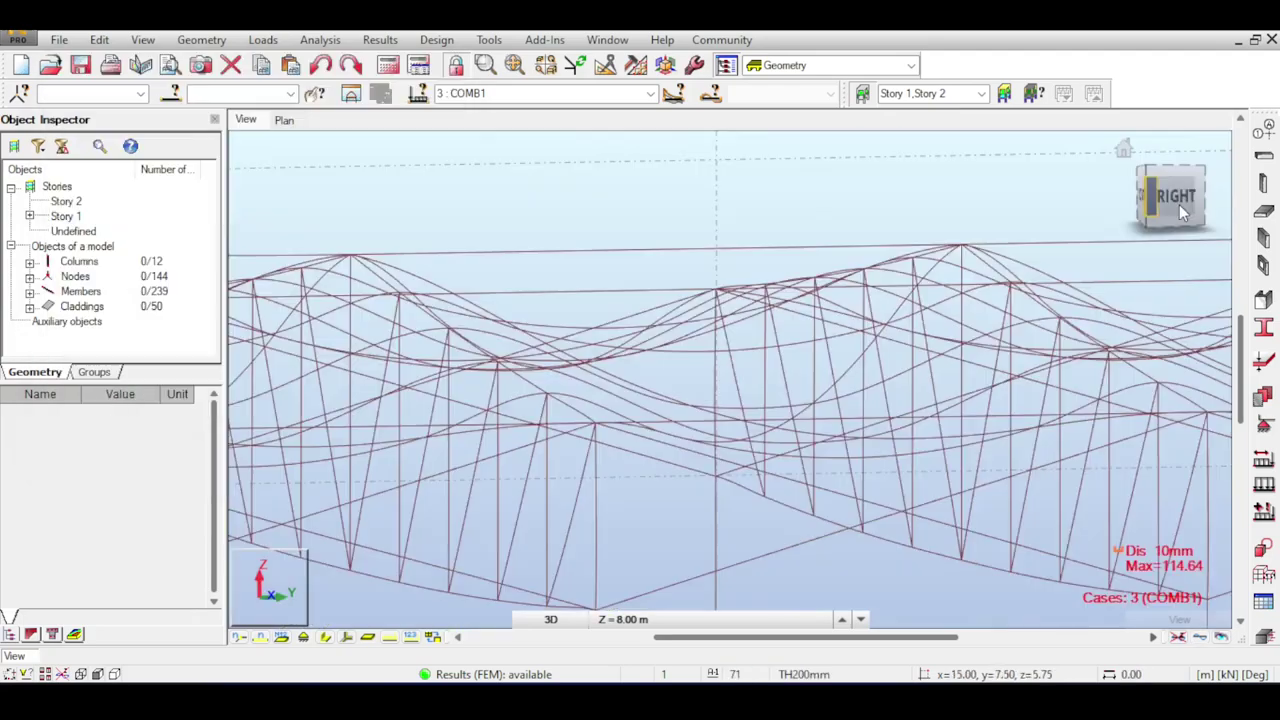
# Examine the COMB1 deformed shape of the trusses, purlins and roof braces along the whole hall from several angles.
pyautogui.scroll(-2, 835, 345)
pyautogui.moveTo(745, 372); pyautogui.dragTo(704, 468, button='middle')
pyautogui.moveTo(1143, 189); pyautogui.dragTo(1130, 182)
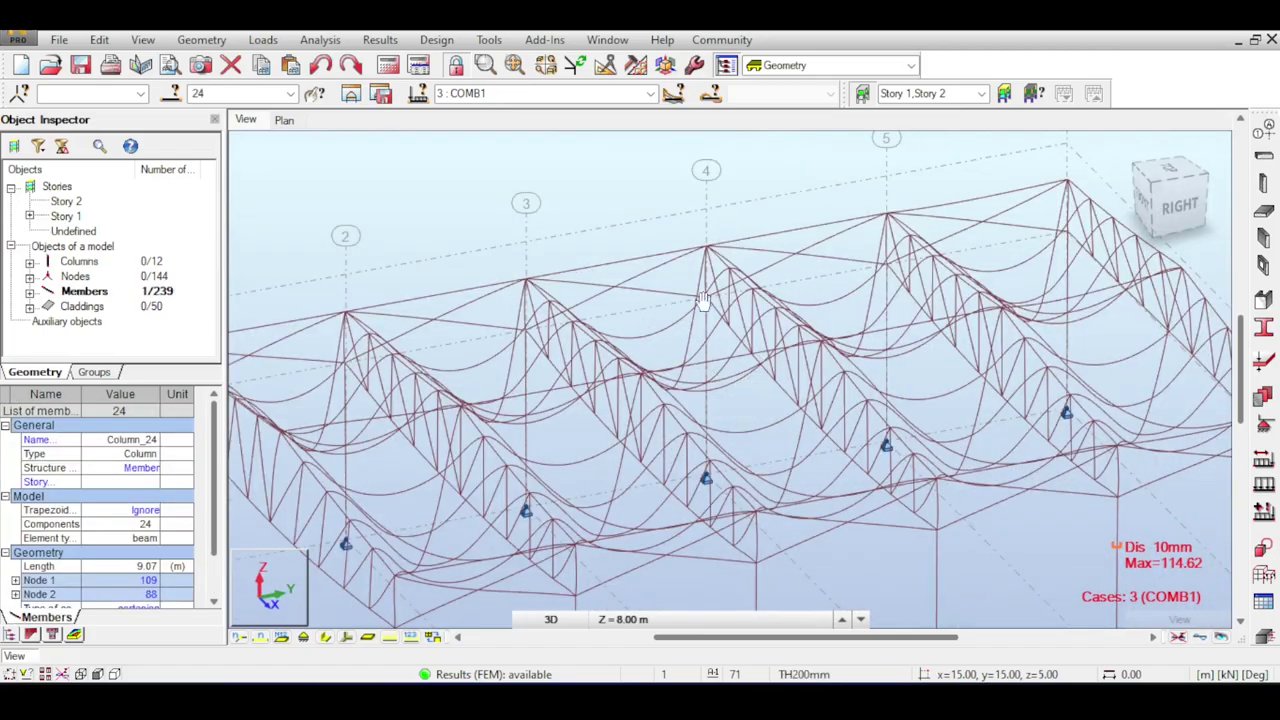
pyautogui.moveTo(704, 300); pyautogui.dragTo(846, 155, button='middle')
pyautogui.scroll(1, 730, 378)
pyautogui.scroll(-3, 730, 378)
pyautogui.keyDown('shift'); pyautogui.moveTo(730, 378); pyautogui.dragTo(730, 338, button='middle'); pyautogui.keyUp('shift')
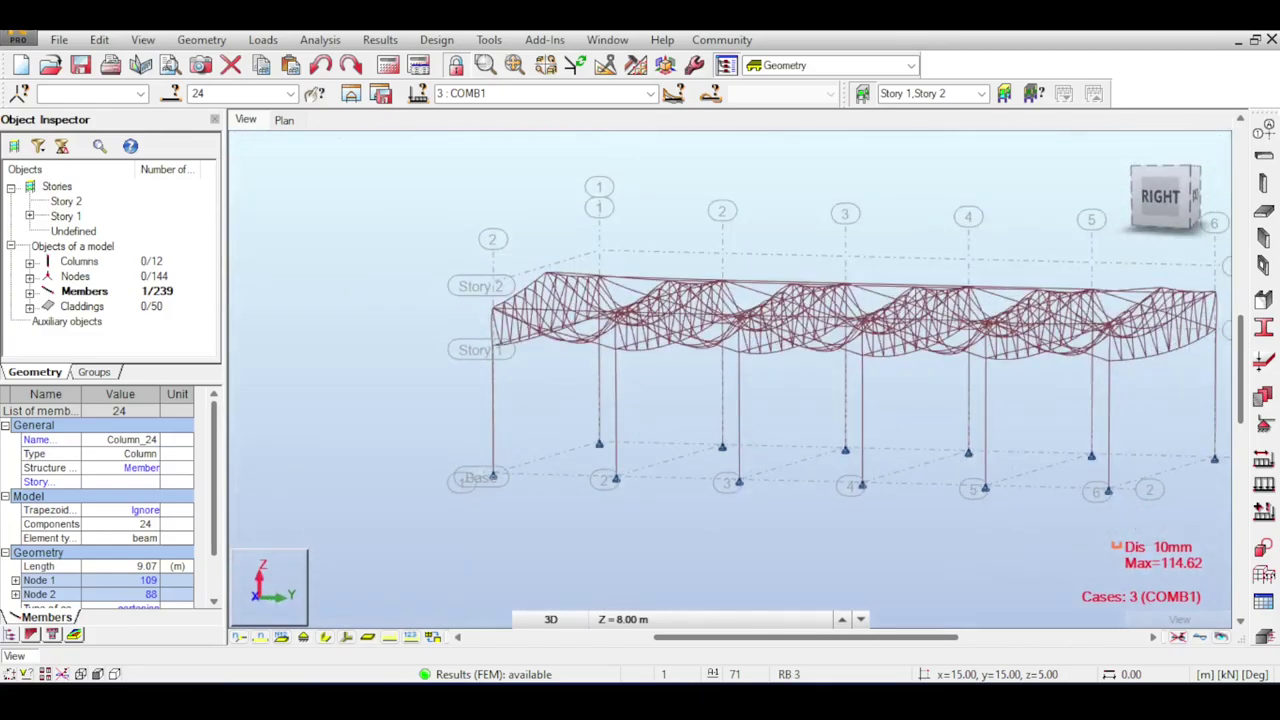
pyautogui.moveTo(1166, 178); pyautogui.dragTo(1176, 208)
pyautogui.scroll(4, 677, 237)
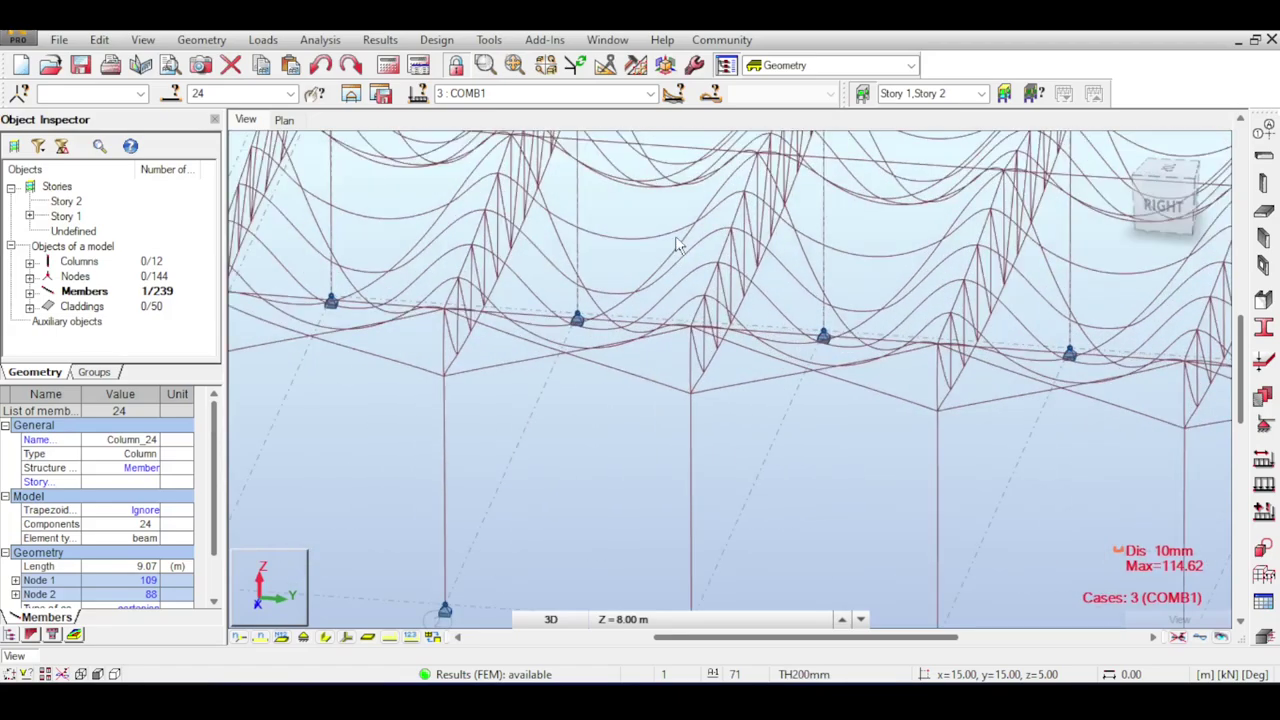
pyautogui.scroll(-5, 695, 258)
pyautogui.scroll(3, 772, 187)
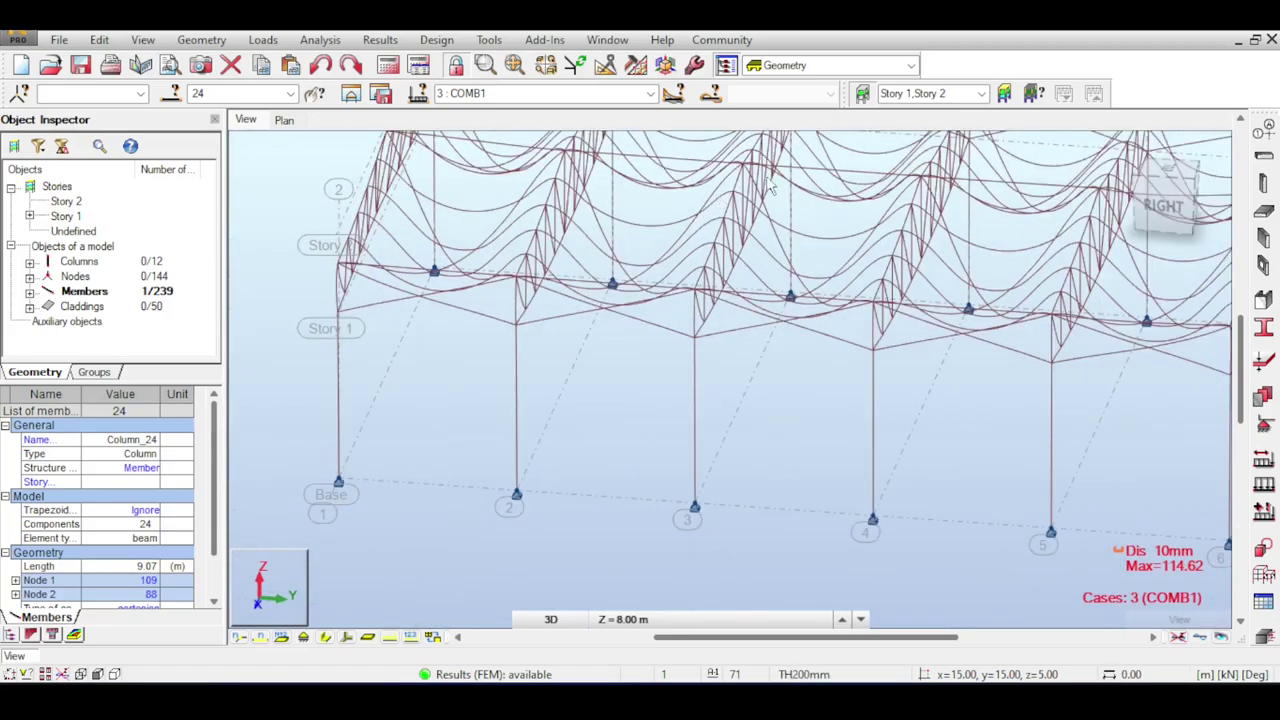
# Restore the default display settings and show the section shapes of the members across the clad hall.
pyautogui.click(1199, 637)
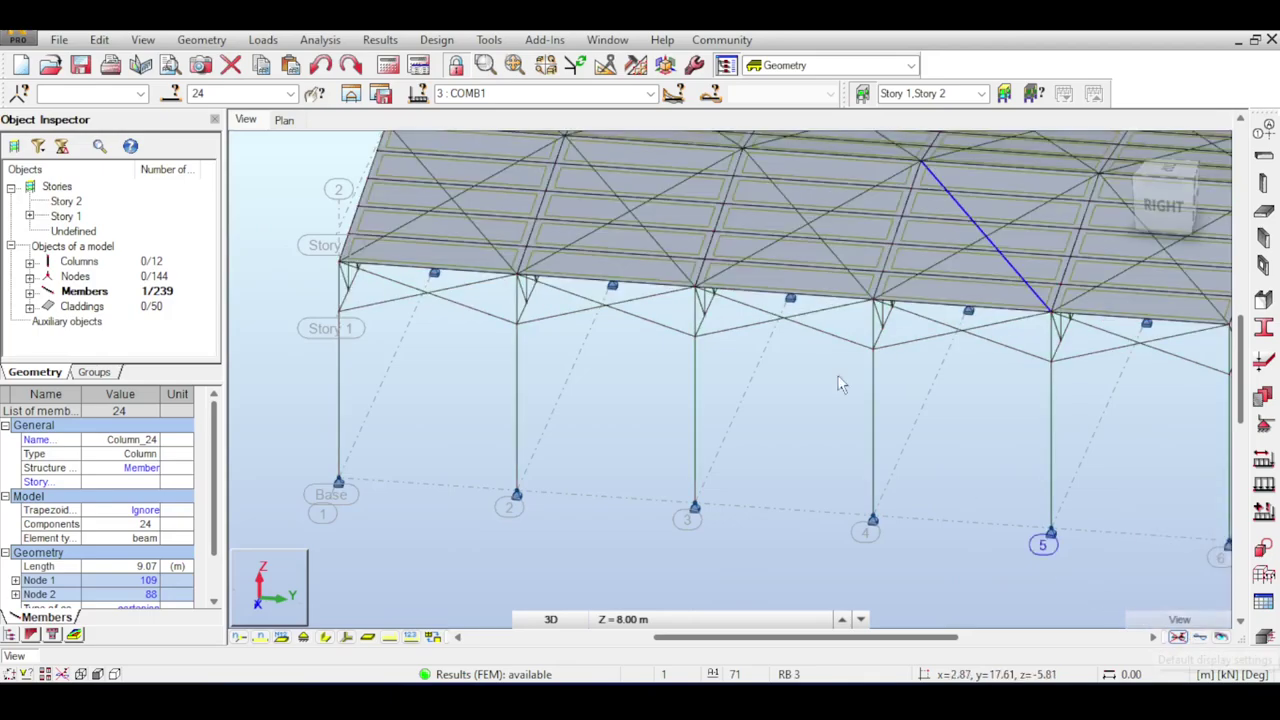
pyautogui.click(343, 640)
pyautogui.moveTo(1150, 200); pyautogui.dragTo(1200, 198)
pyautogui.scroll(5, 512, 437)
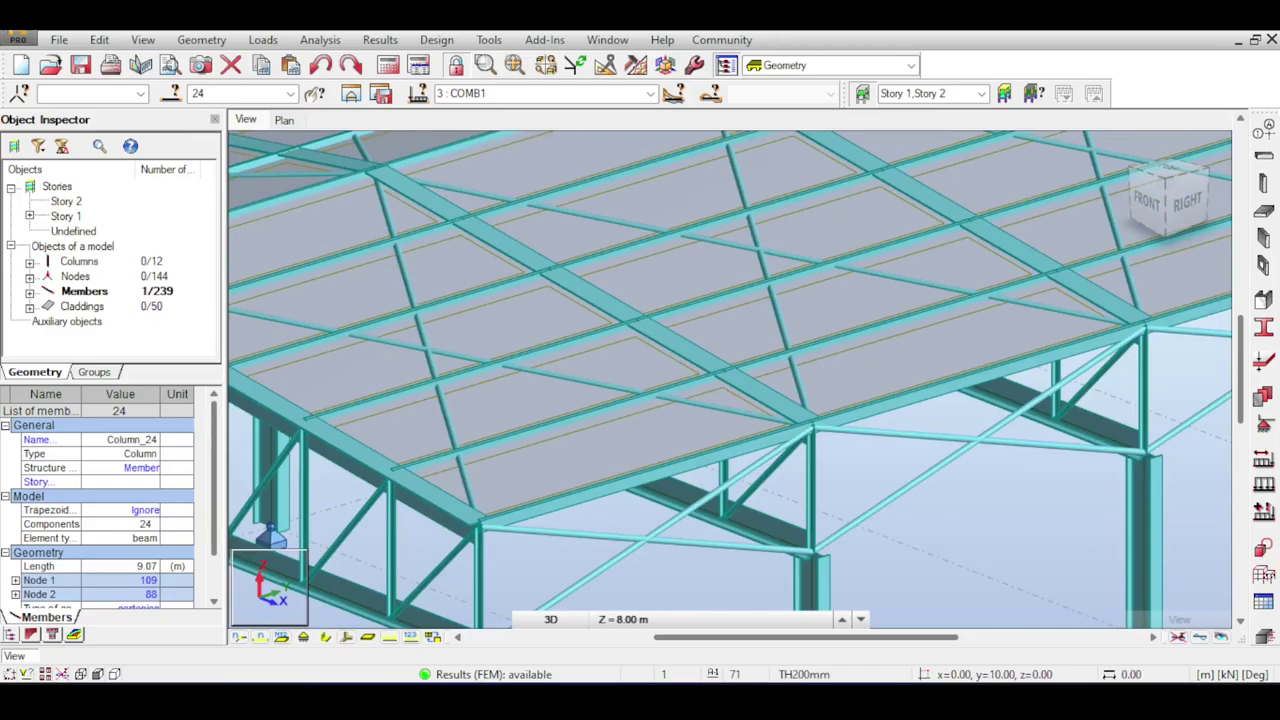
pyautogui.moveTo(486, 445); pyautogui.dragTo(436, 382, button='middle')
pyautogui.scroll(-2, 435, 385)
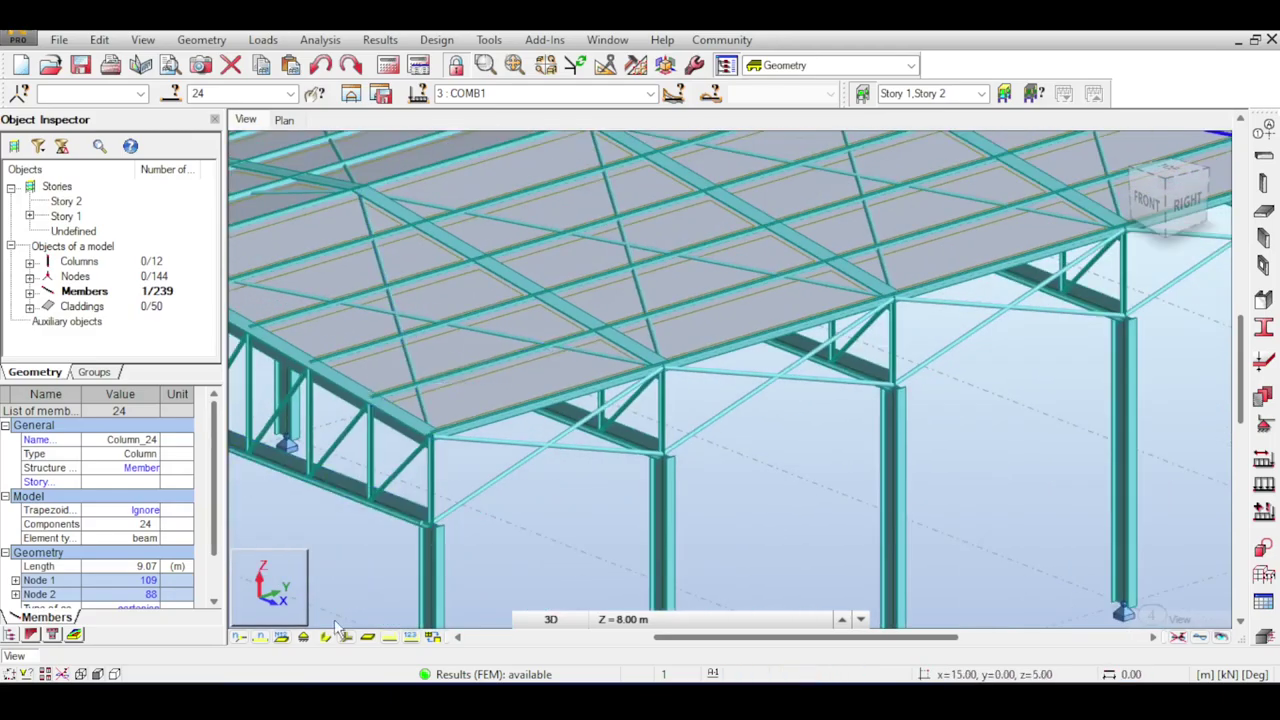
# Compare the roof members with and without section shapes, and examine the COMB1 deformed shape of the braces and purlins.
pyautogui.click(327, 639)
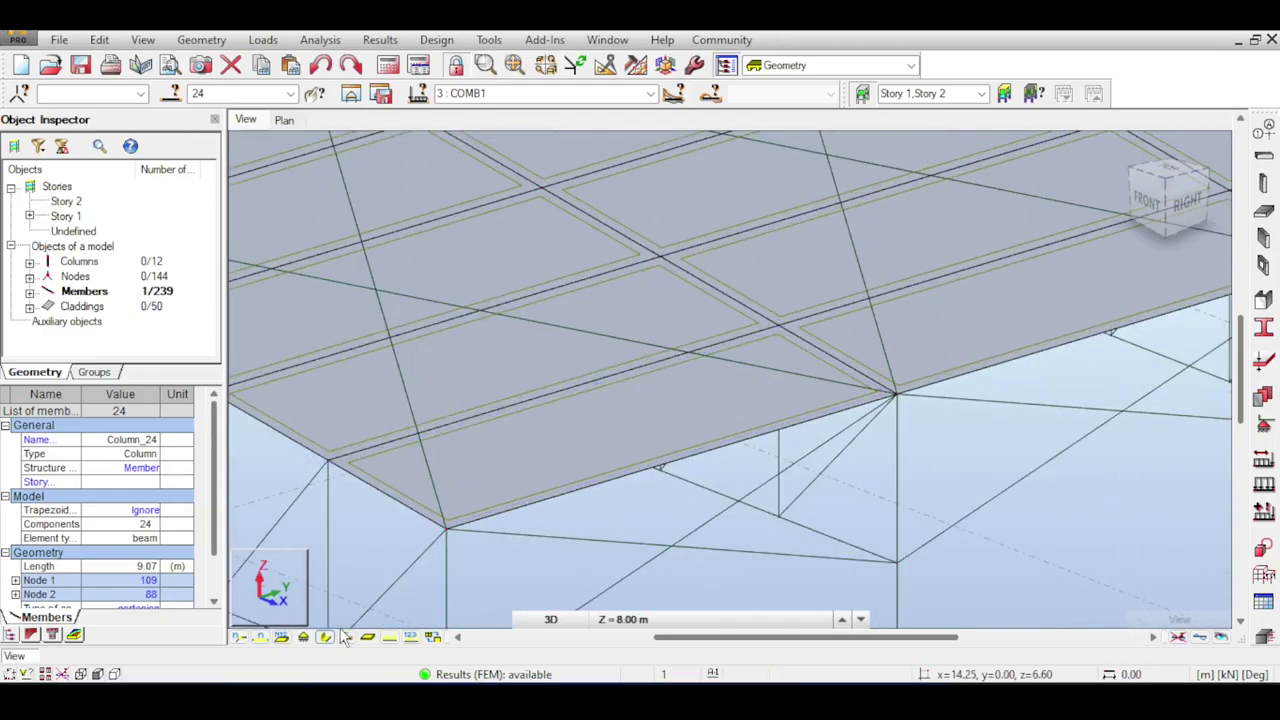
pyautogui.click(327, 639)
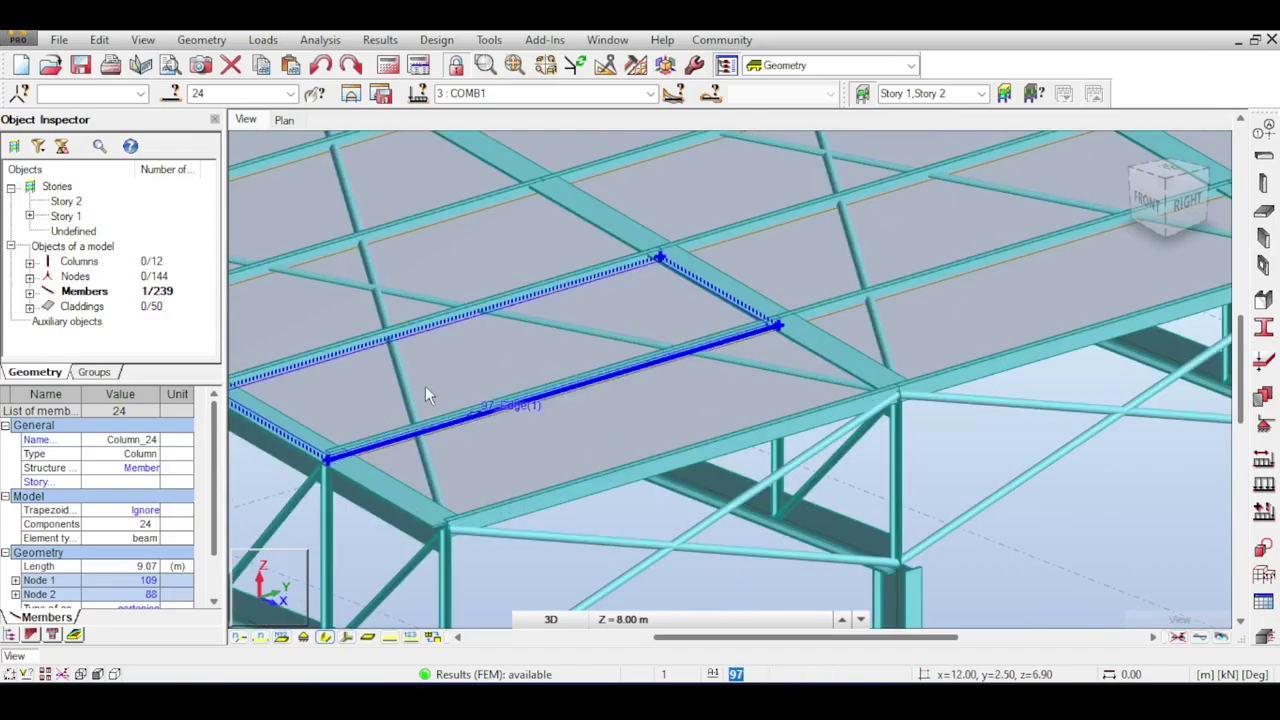
pyautogui.click(1210, 643)
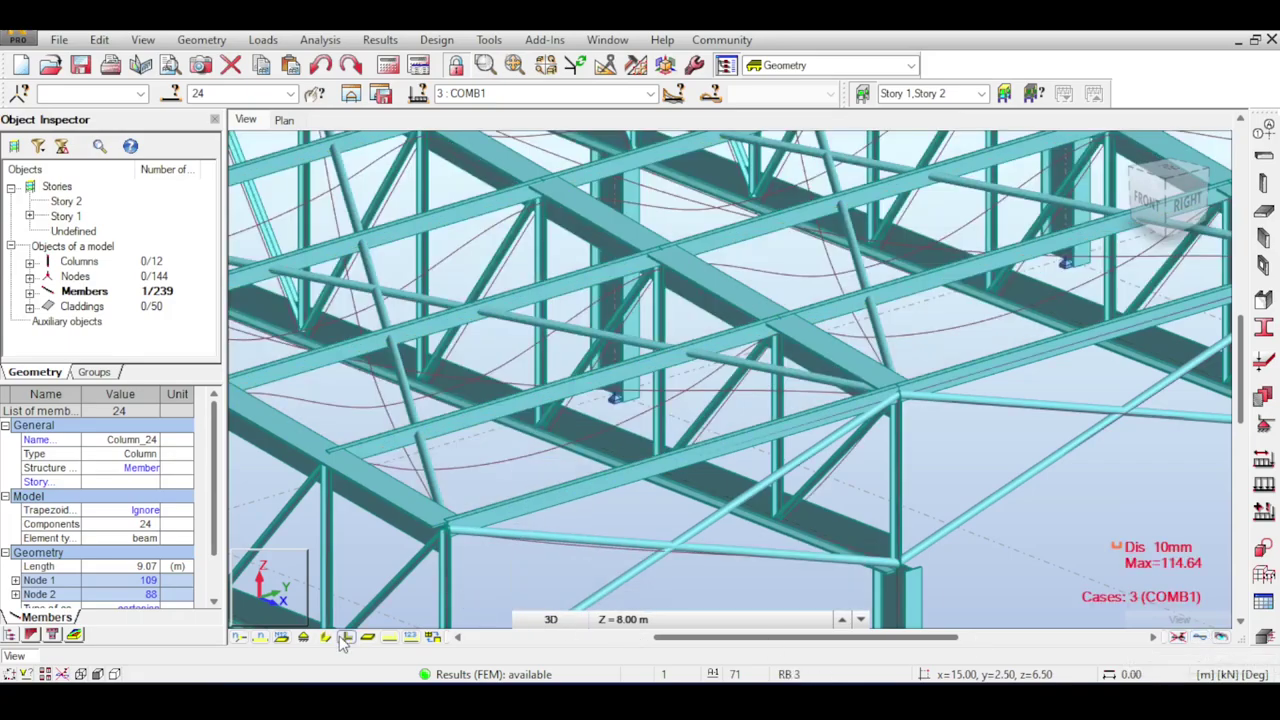
pyautogui.scroll(-4, 690, 425)
pyautogui.moveTo(717, 376)
pyautogui.mouseDown(button='middle')
pyautogui.moveTo(654, 494)
pyautogui.moveTo(717, 352)
pyautogui.mouseUp(button='middle')
pyautogui.scroll(-4, 673, 456)
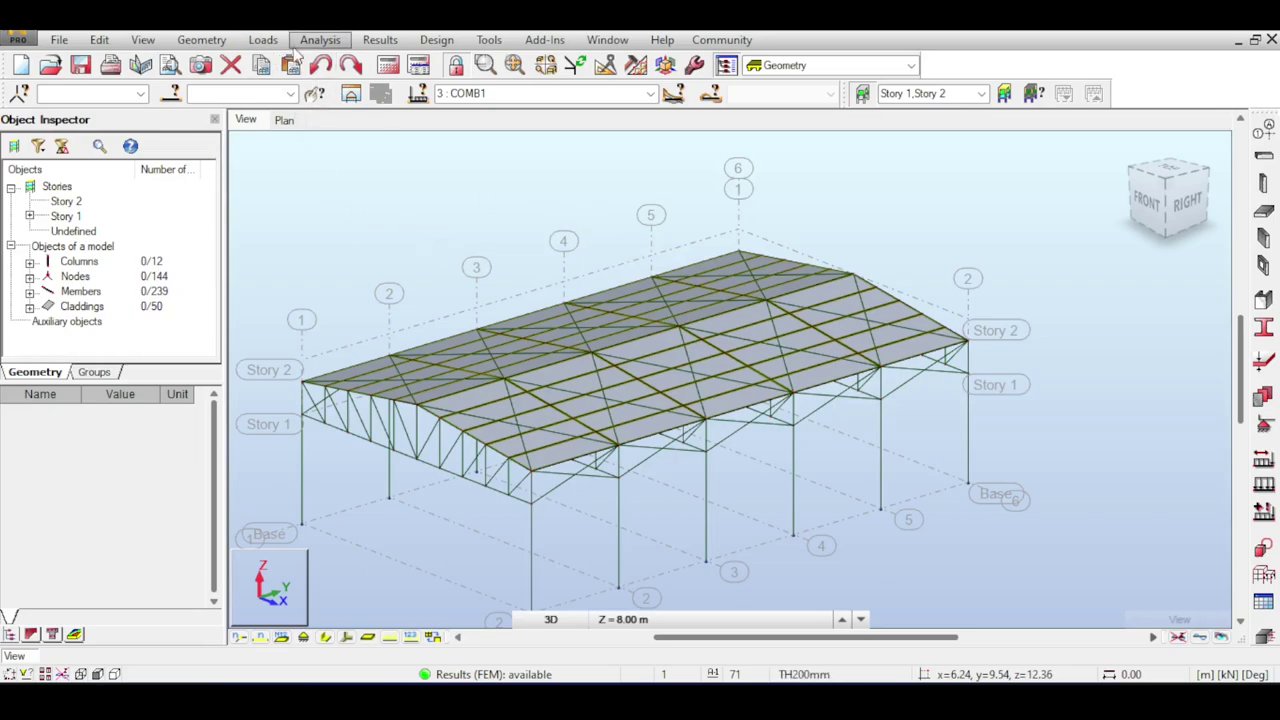
# Open the structure model options of the analysis type settings, keeping the roof in view.
pyautogui.click(320, 40)
pyautogui.click(320, 62)
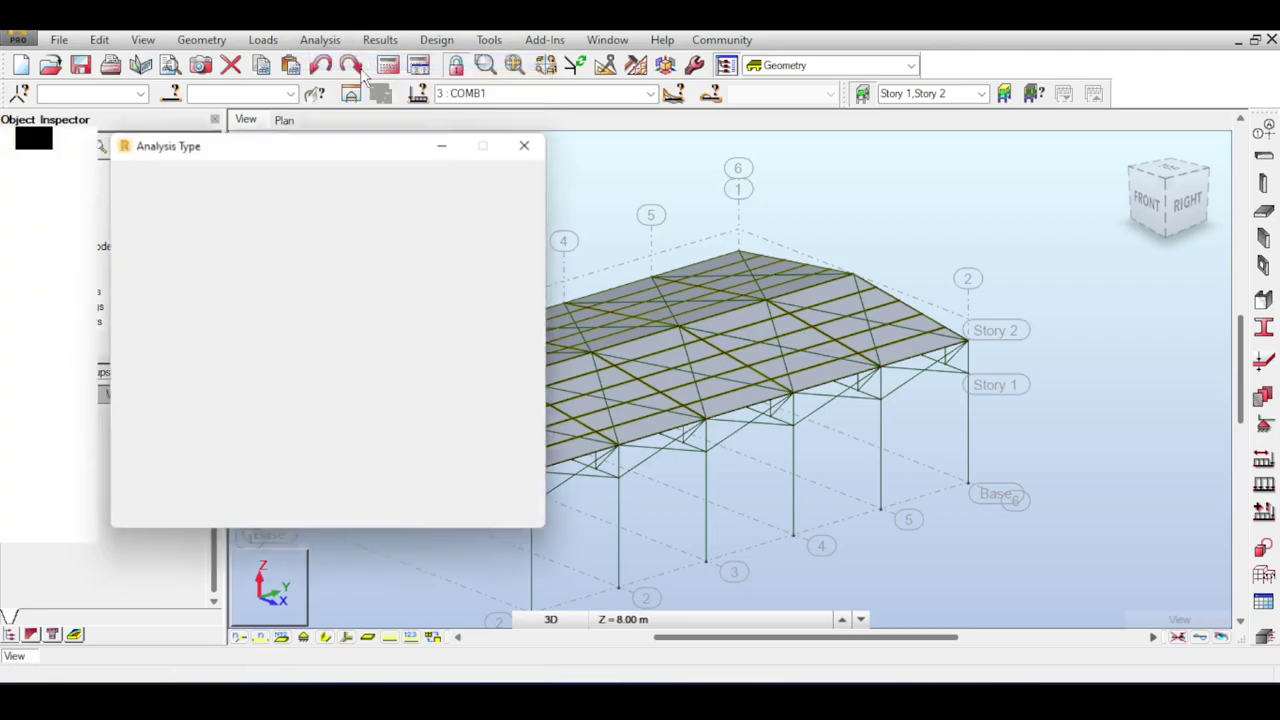
pyautogui.moveTo(336, 148); pyautogui.dragTo(552, 116)
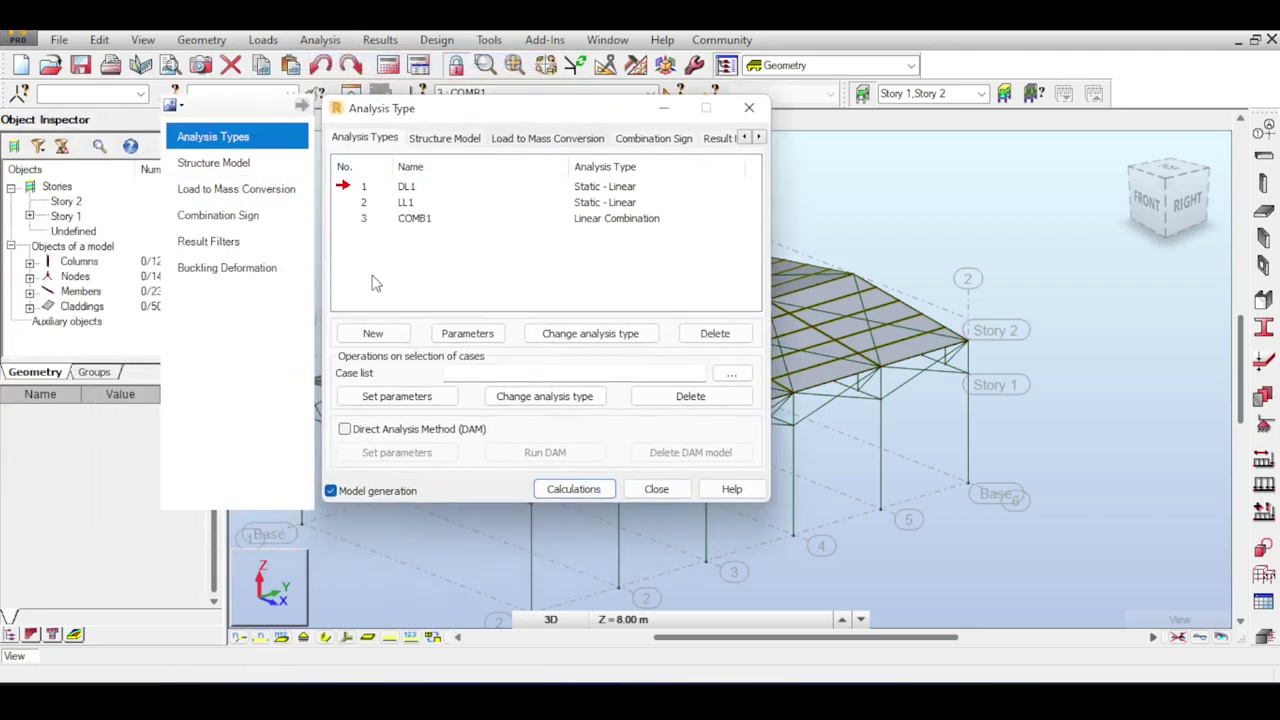
pyautogui.click(446, 138)
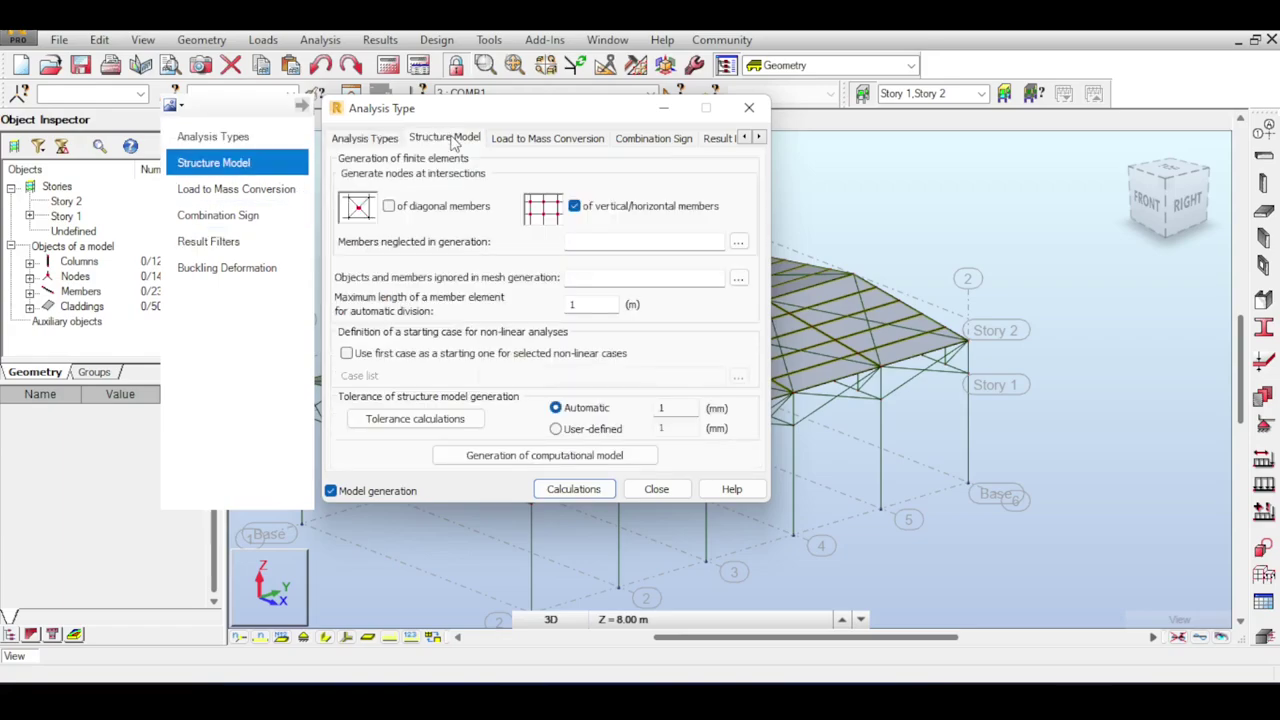
pyautogui.moveTo(483, 107); pyautogui.dragTo(410, 102)
# Examine where the diagonal roof braces cross the purlins and trusses, with the members' section shapes displayed.
pyautogui.scroll(5, 870, 360)
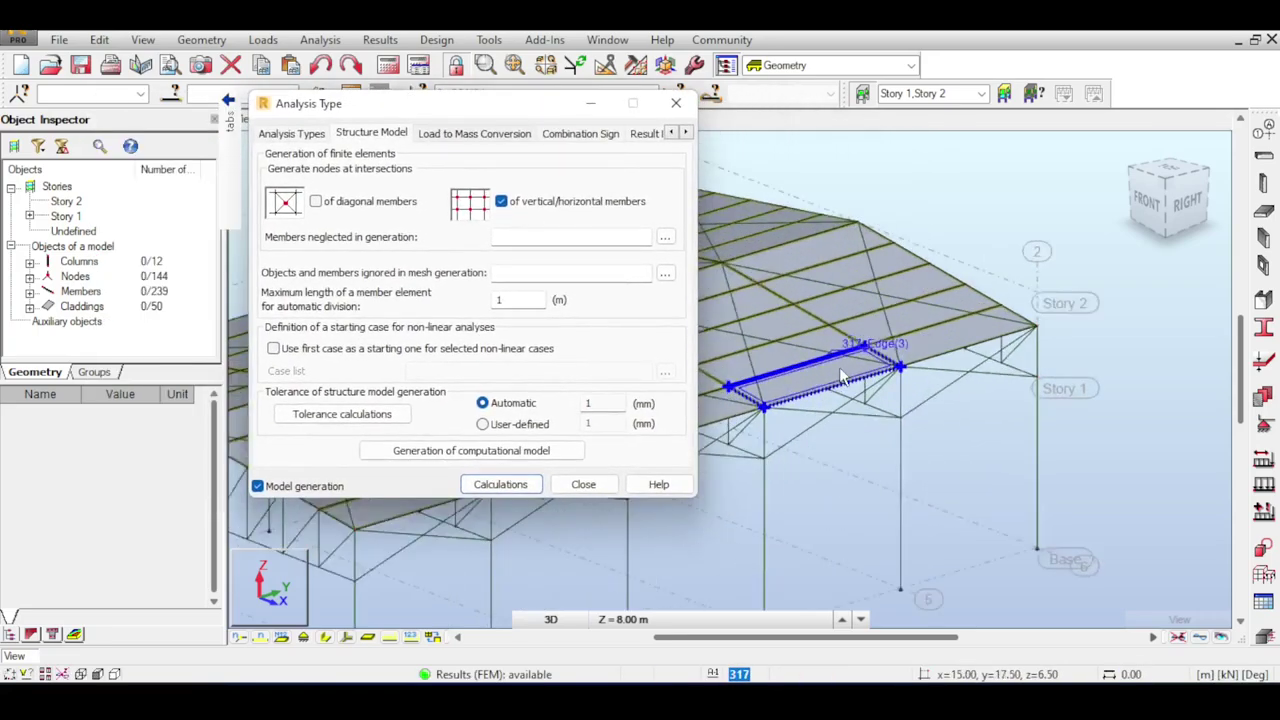
pyautogui.scroll(-2, 889, 357)
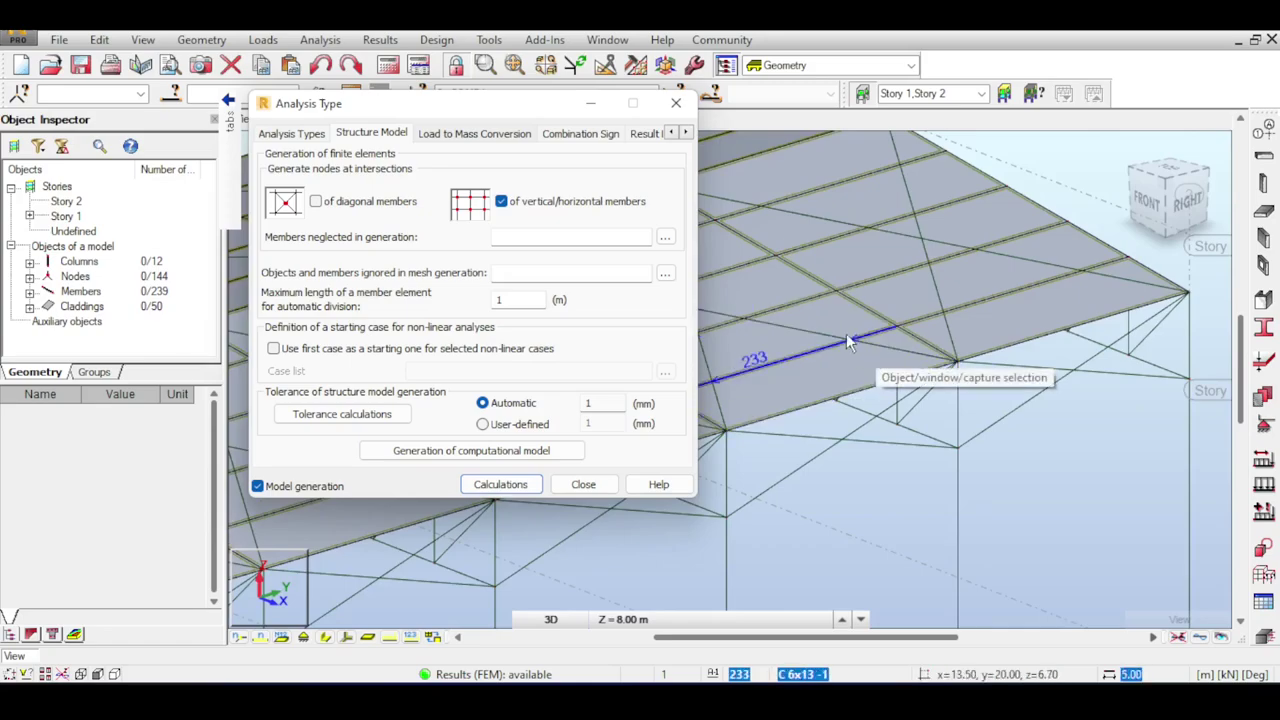
pyautogui.scroll(-3, 802, 258)
pyautogui.moveTo(760, 238); pyautogui.dragTo(903, 232, button='middle')
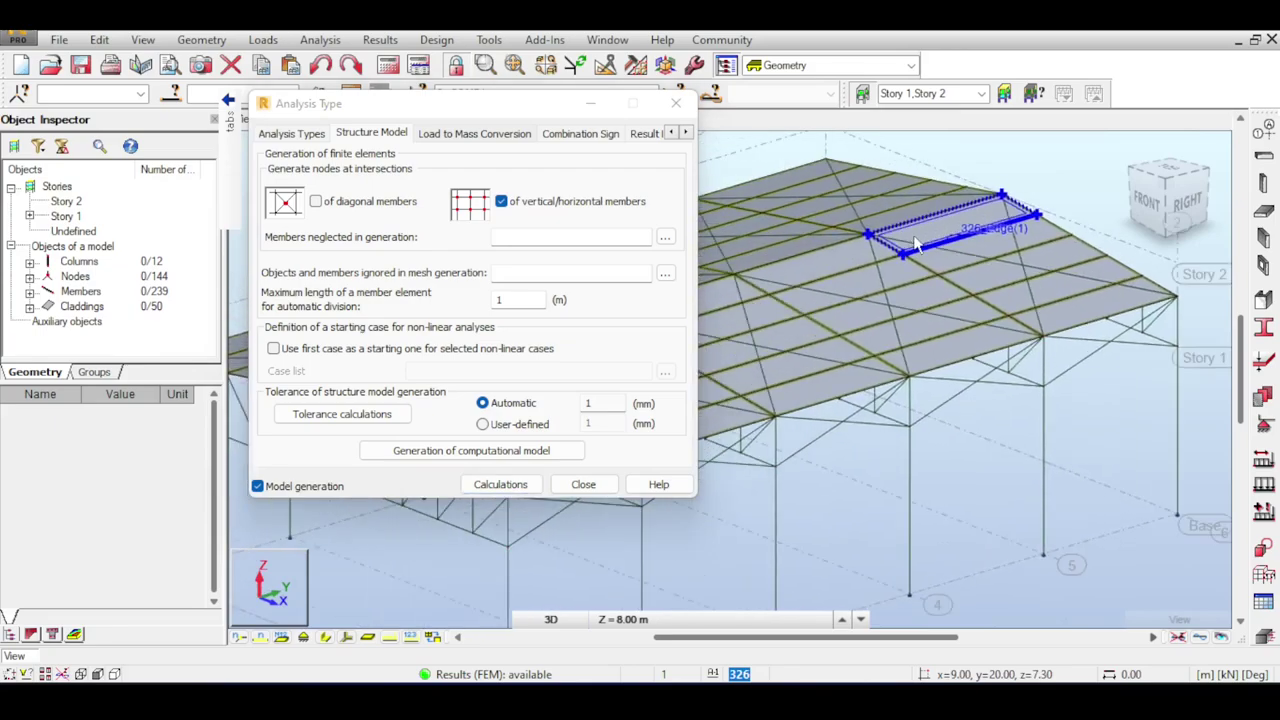
pyautogui.scroll(-2, 903, 232)
pyautogui.moveTo(860, 157); pyautogui.dragTo(880, 147, button='middle')
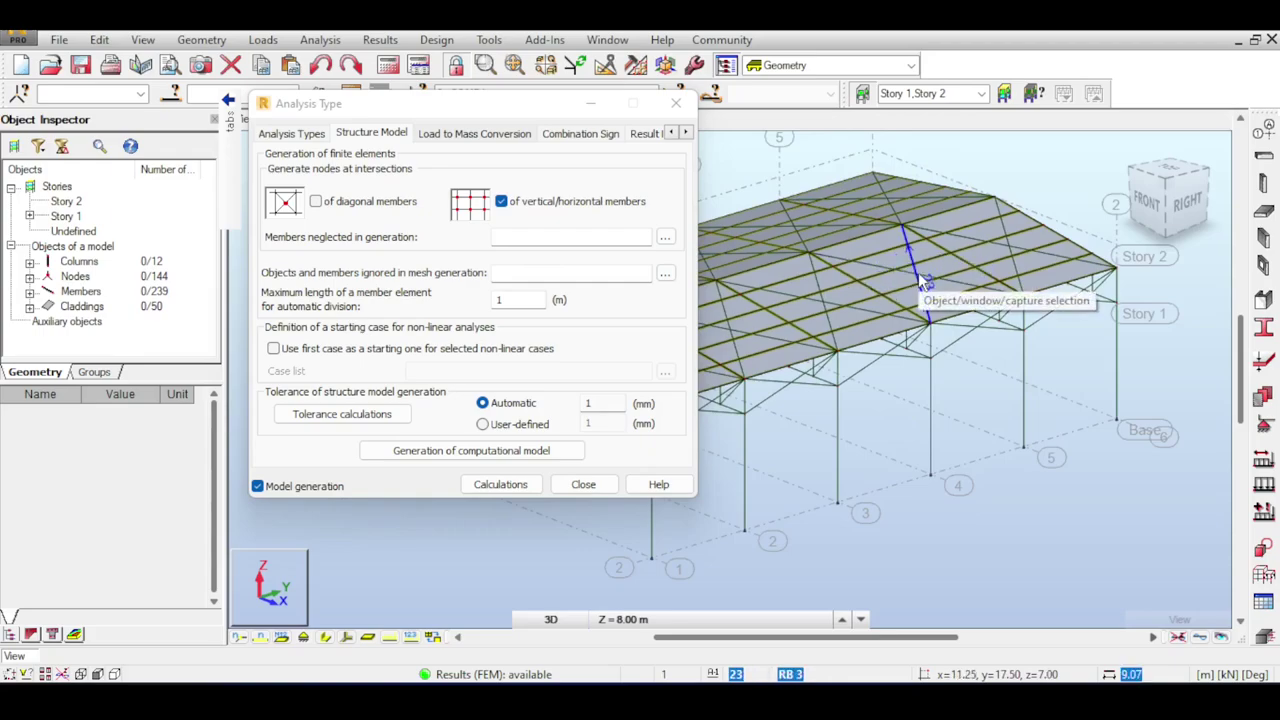
pyautogui.scroll(4, 920, 275)
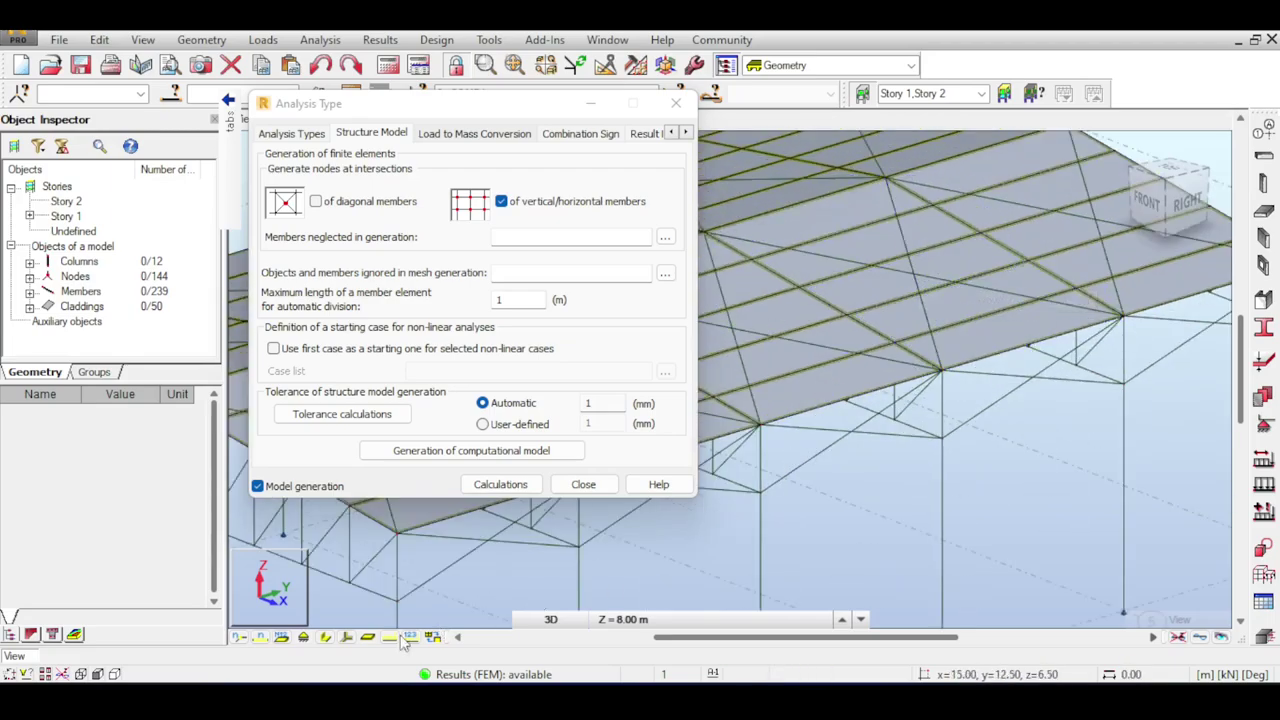
pyautogui.click(327, 640)
pyautogui.scroll(3, 950, 210)
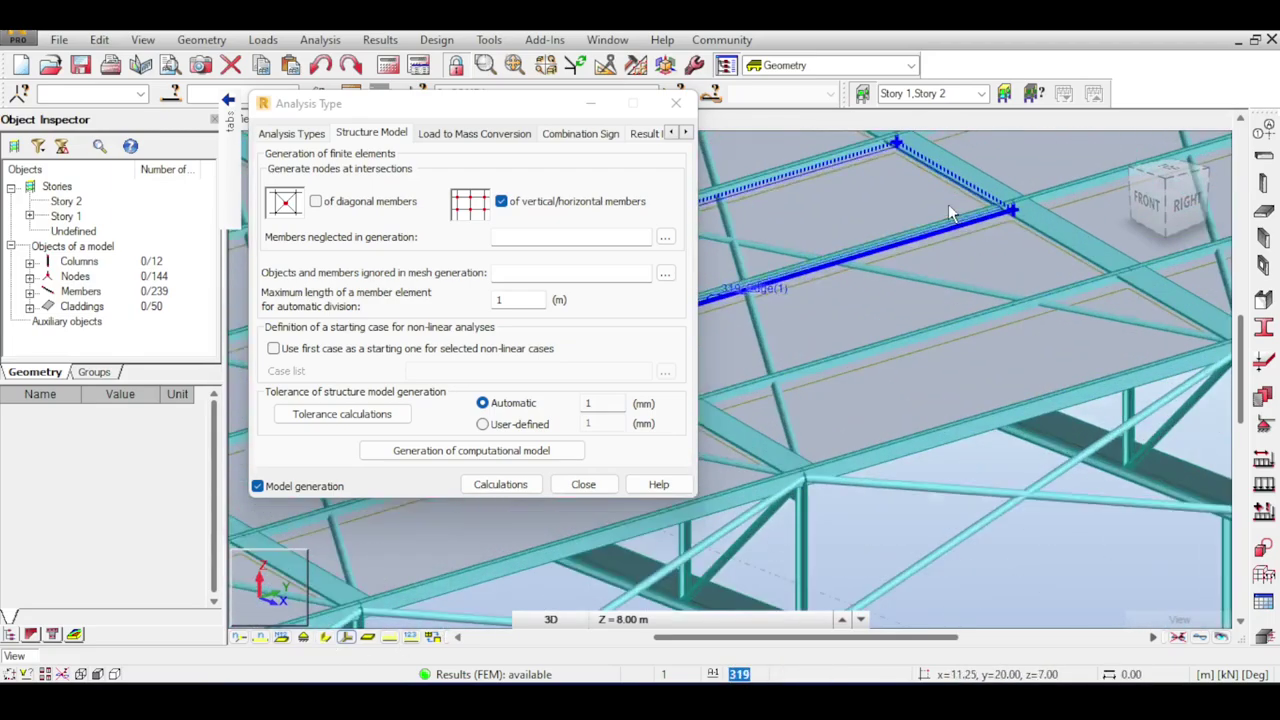
pyautogui.scroll(-5, 953, 239)
pyautogui.moveTo(953, 239); pyautogui.dragTo(1009, 224, button='middle')
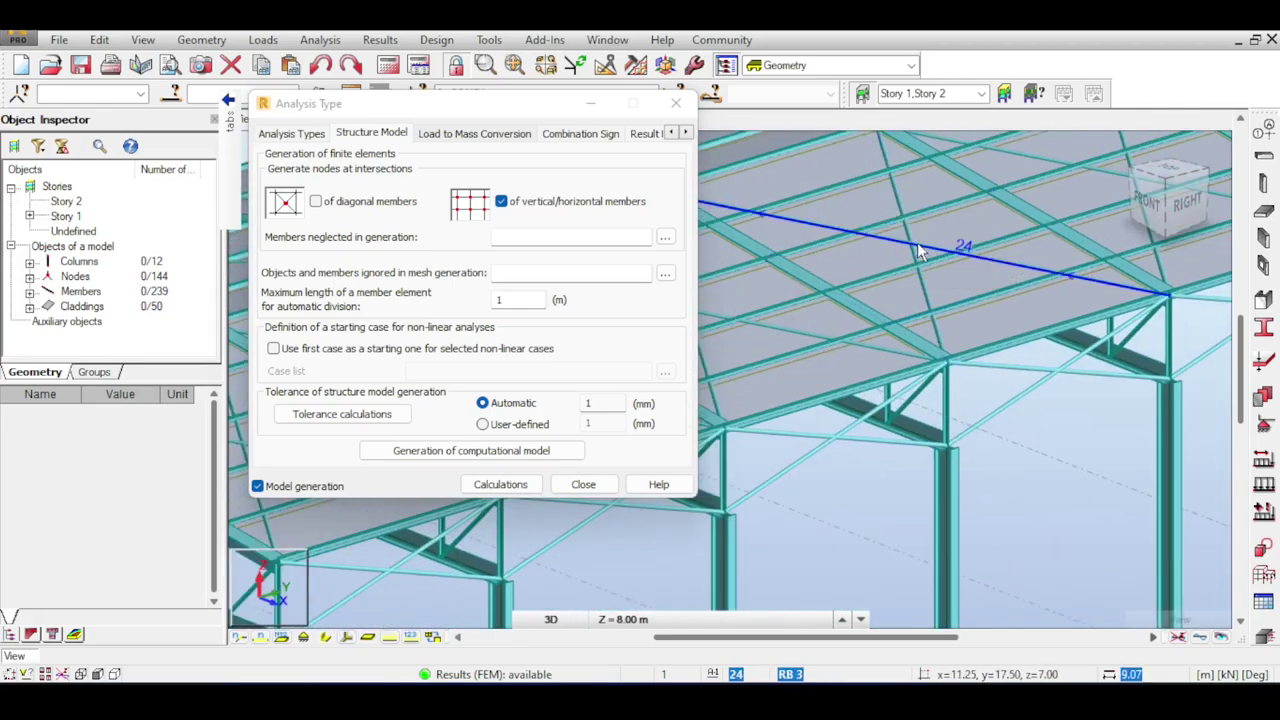
pyautogui.scroll(-1, 920, 250)
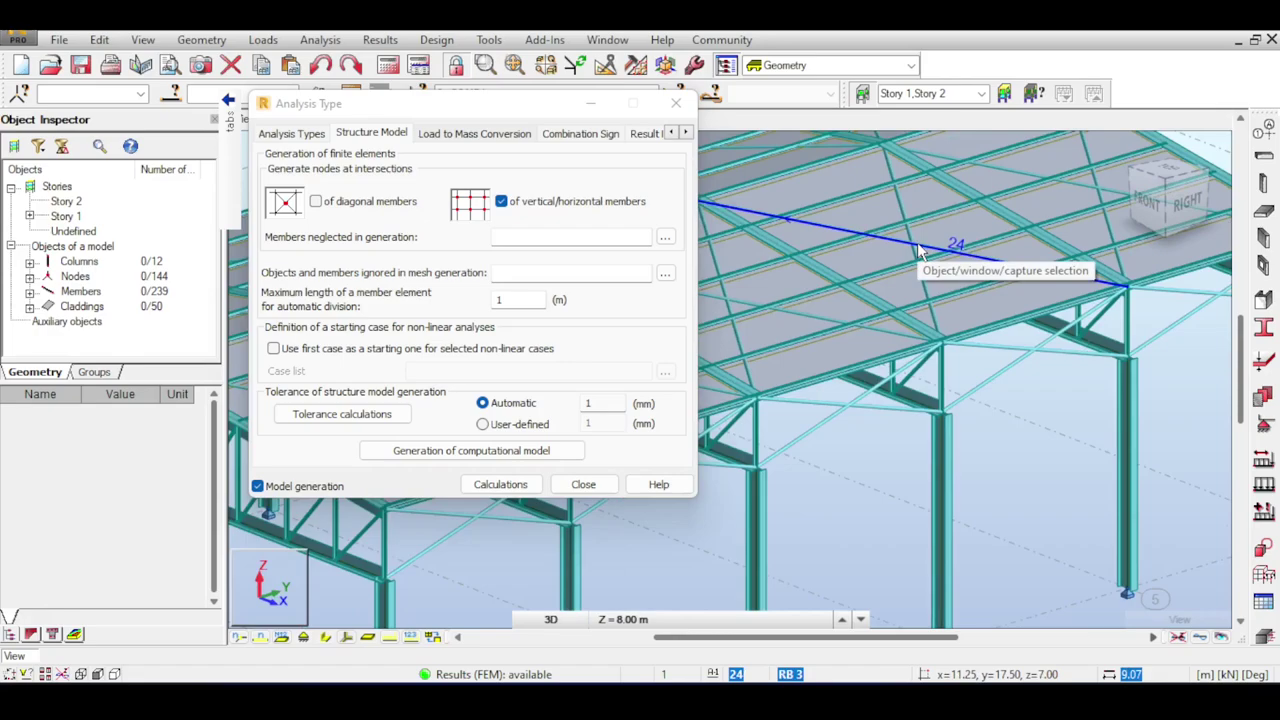
pyautogui.moveTo(918, 245); pyautogui.dragTo(985, 207, button='middle')
# Set the members neglected in node generation to those with section RB 3 (1 17to45 296to305), and run the calculations.
pyautogui.click(331, 238)
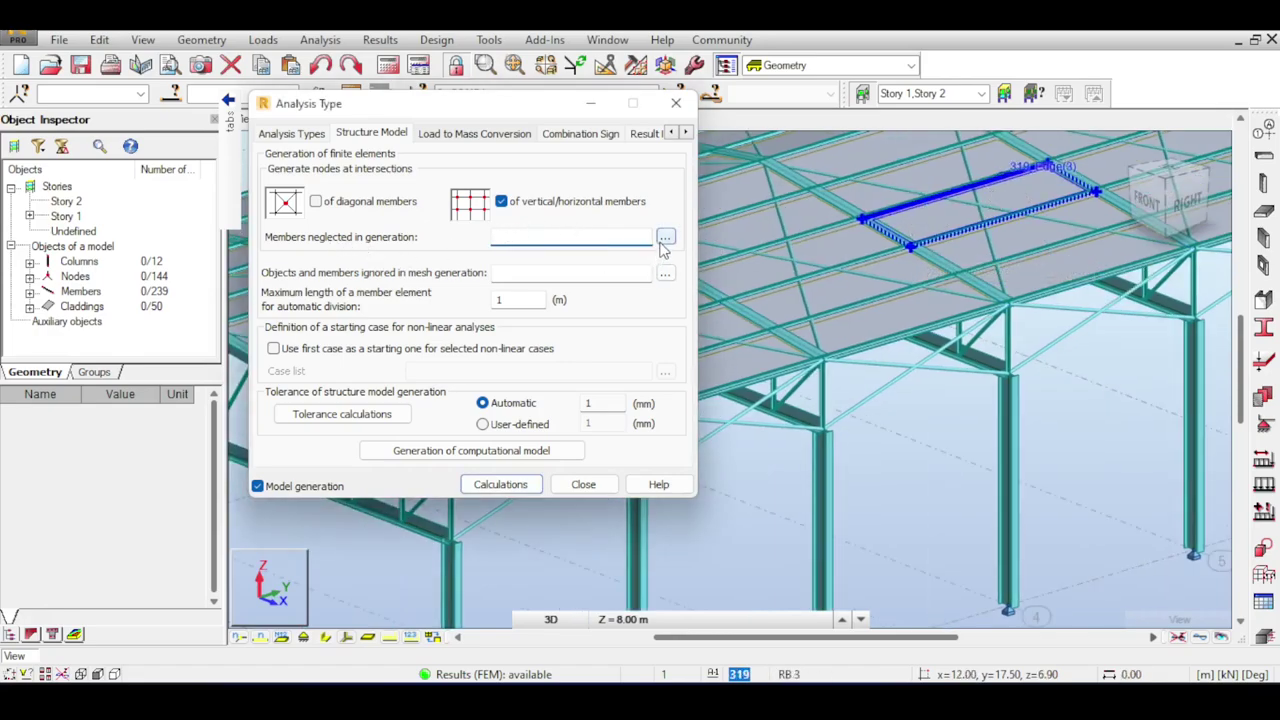
pyautogui.click(1006, 512)
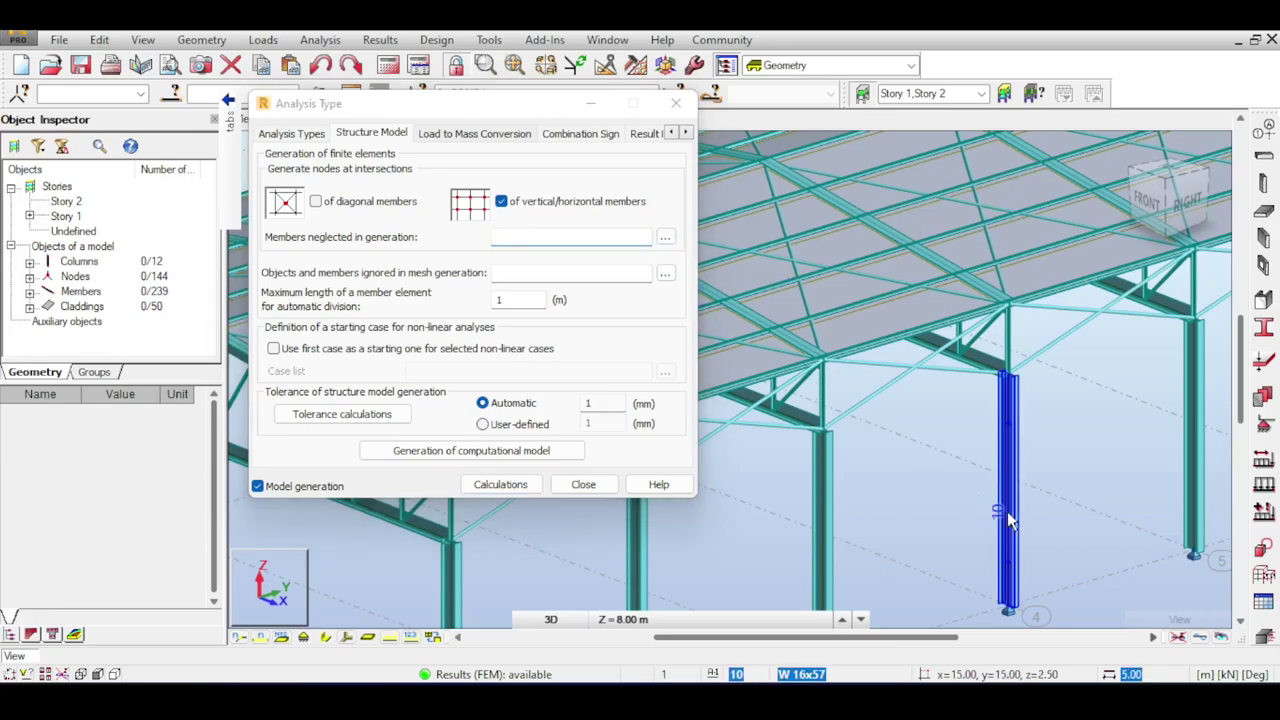
pyautogui.click(910, 514)
pyautogui.click(850, 230)
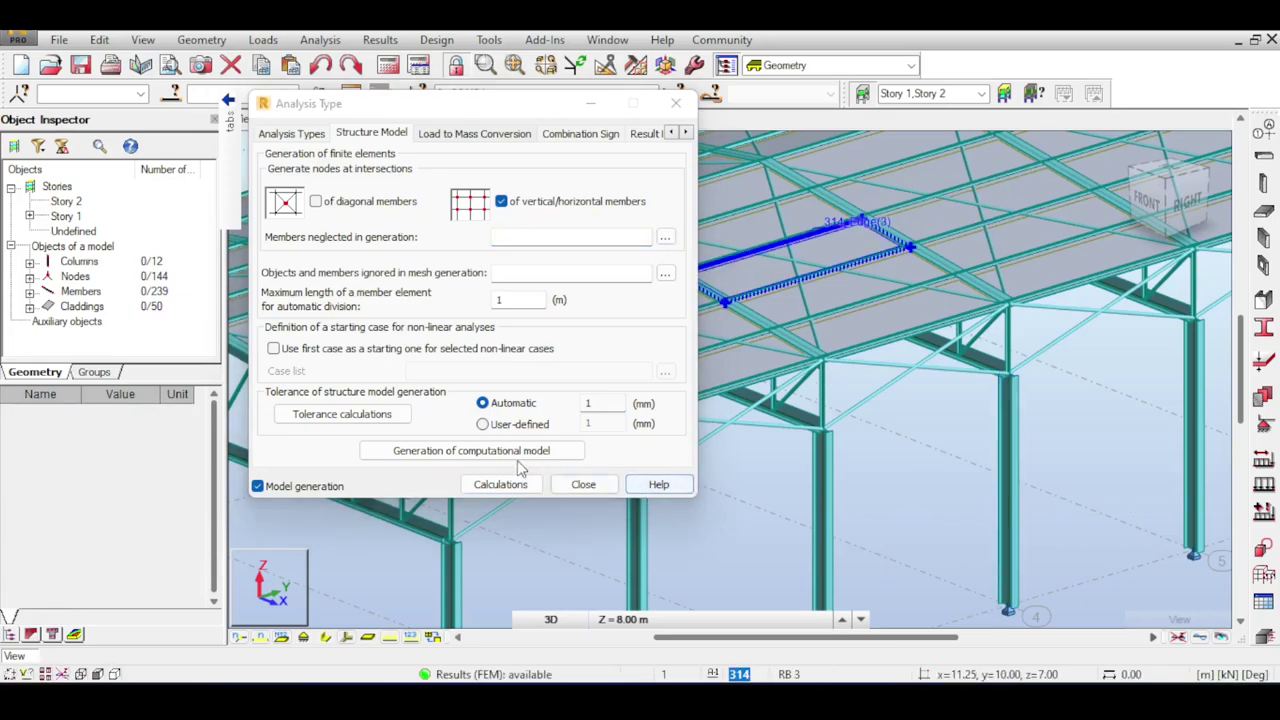
pyautogui.click(538, 240)
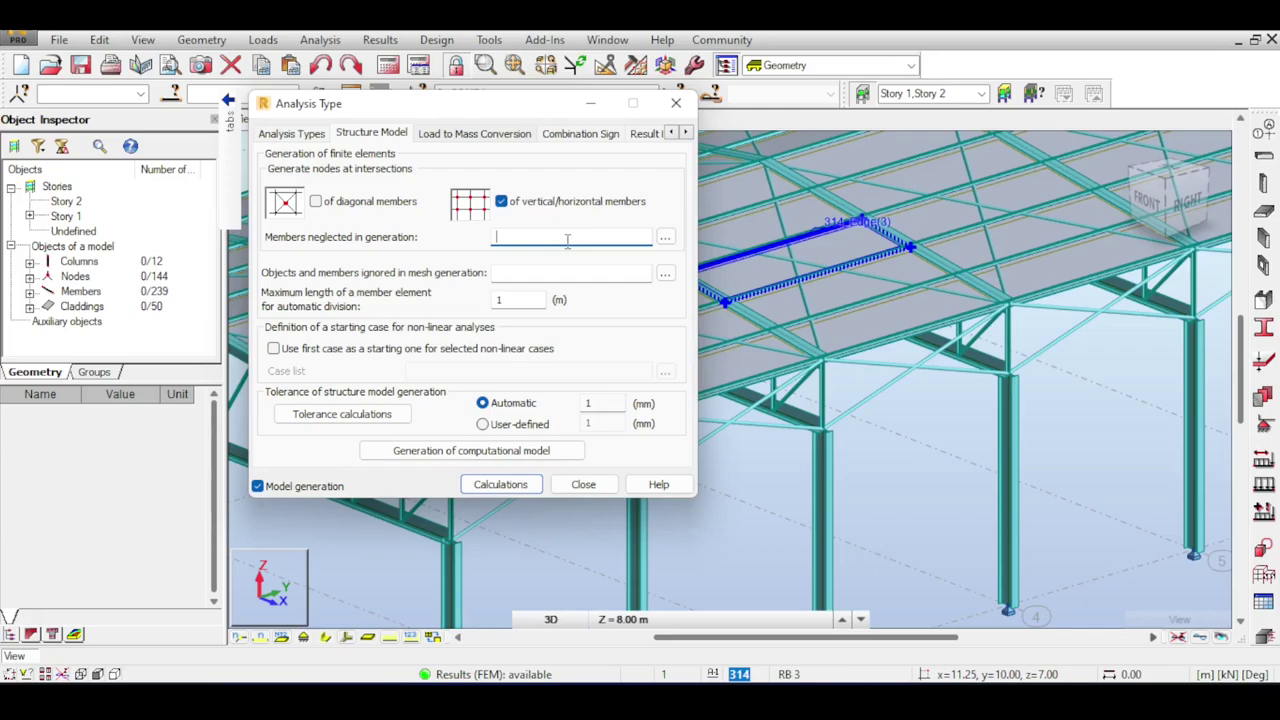
pyautogui.click(665, 238)
pyautogui.moveTo(442, 160); pyautogui.dragTo(473, 124)
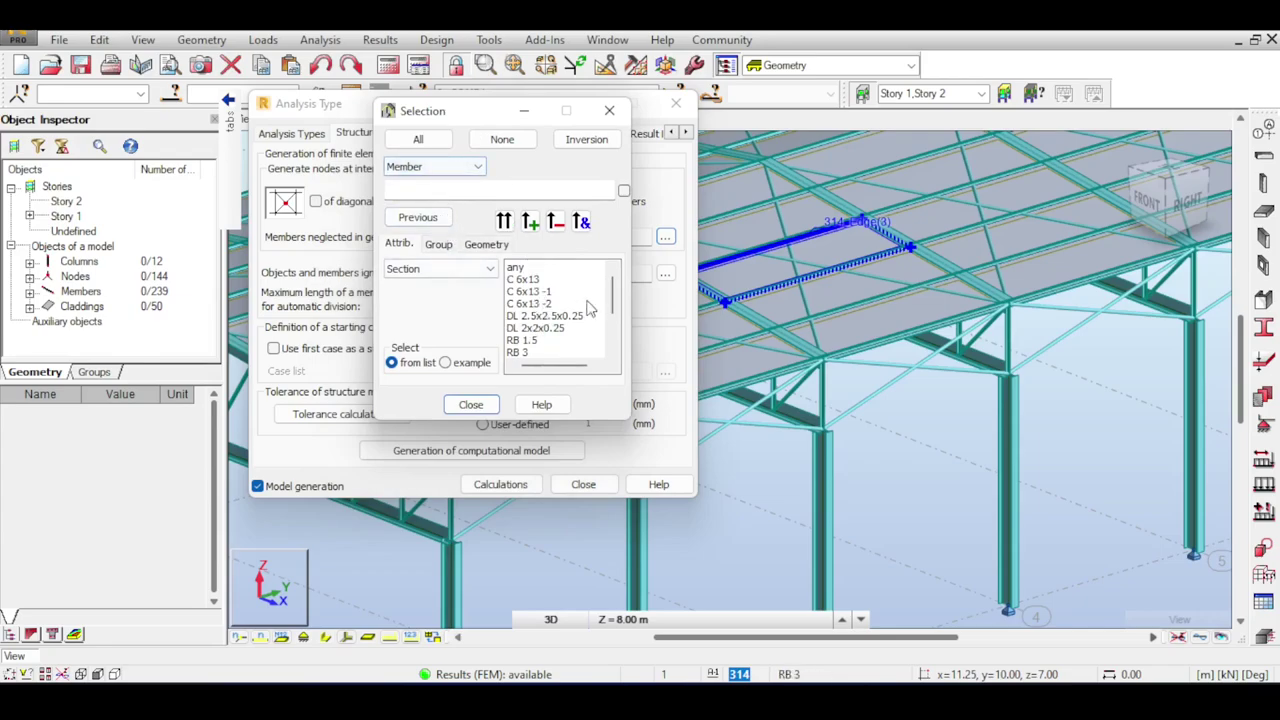
pyautogui.click(519, 354)
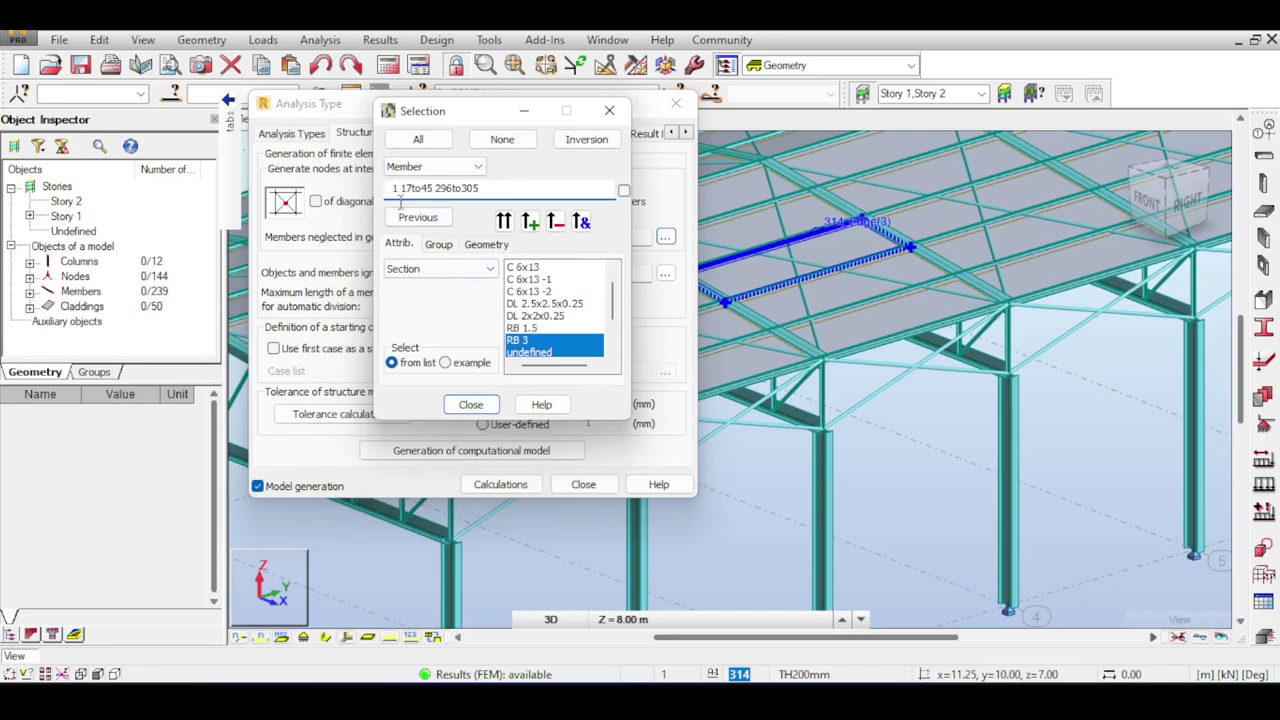
pyautogui.click(480, 406)
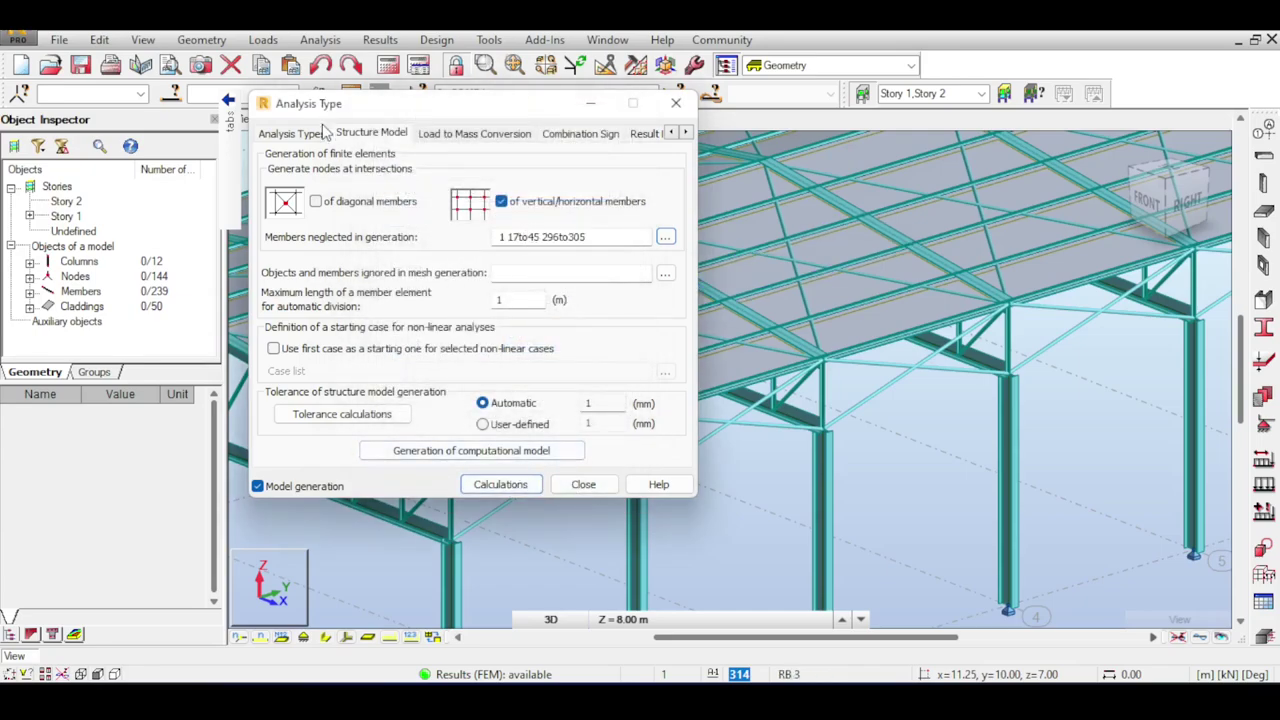
pyautogui.click(500, 484)
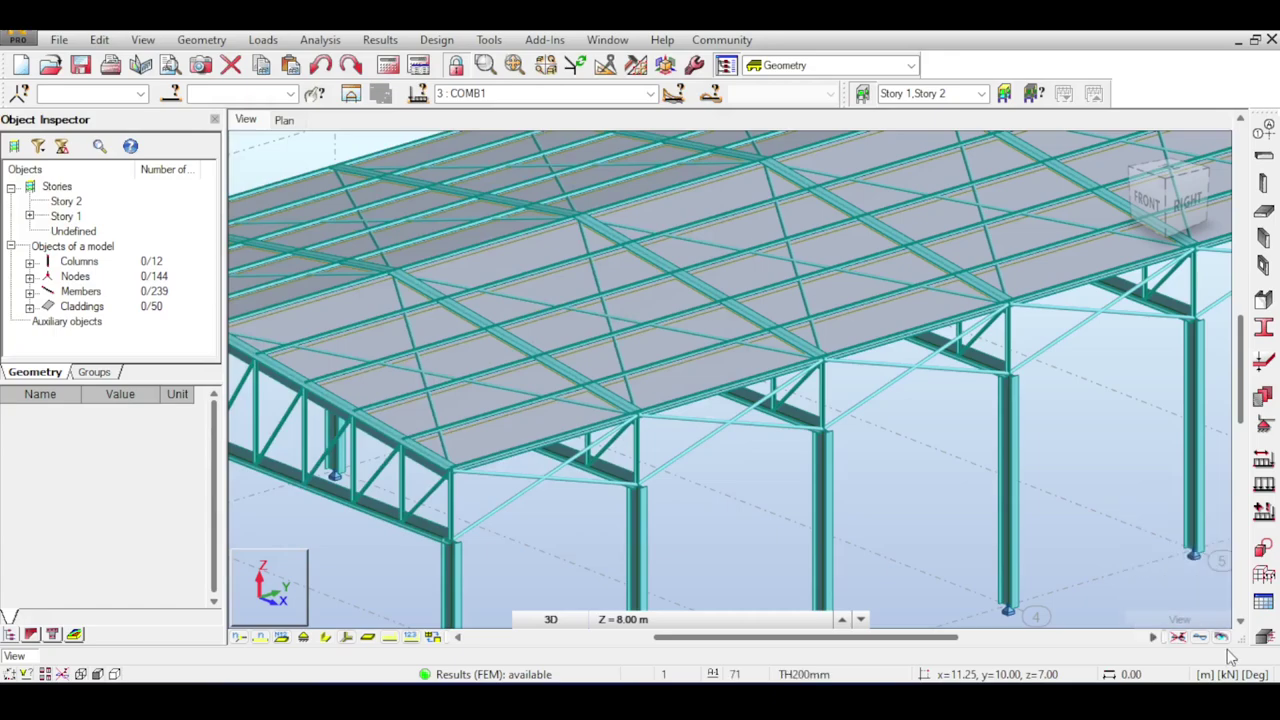
# Display the COMB1 deformation and examine the deflected purlins and braces without section shapes from the right side of the hall.
pyautogui.click(1208, 640)
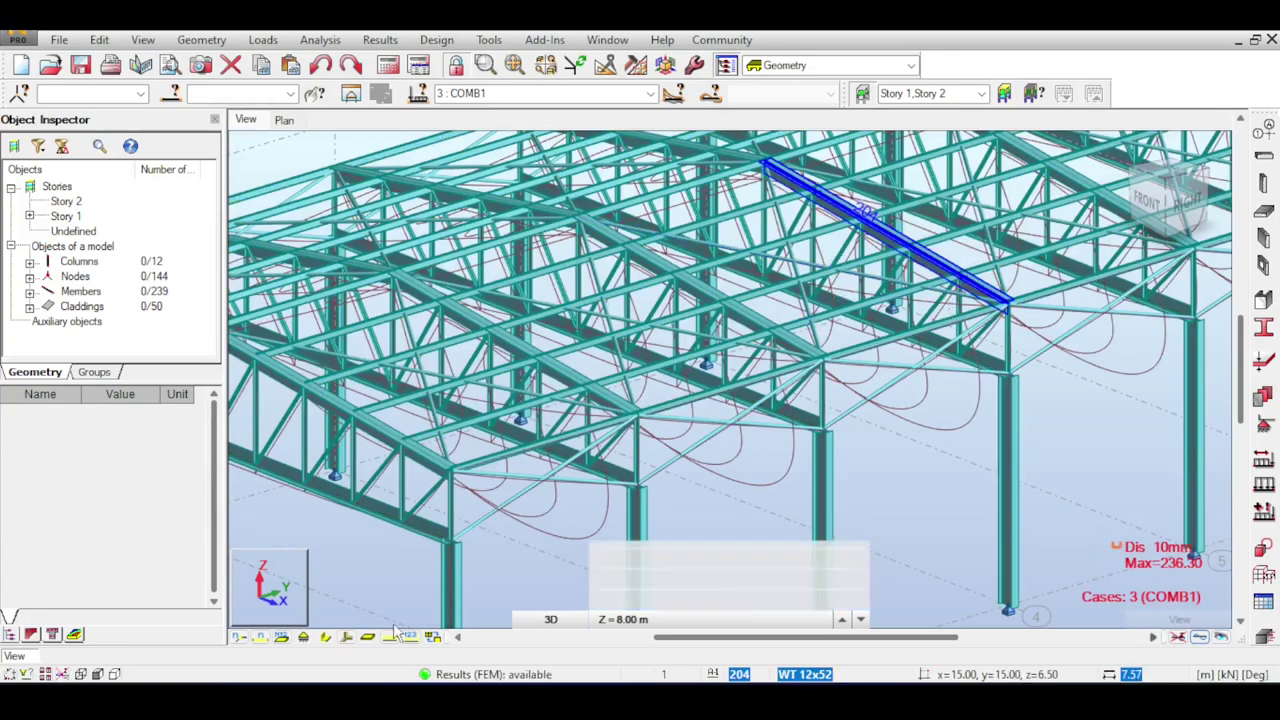
pyautogui.click(325, 637)
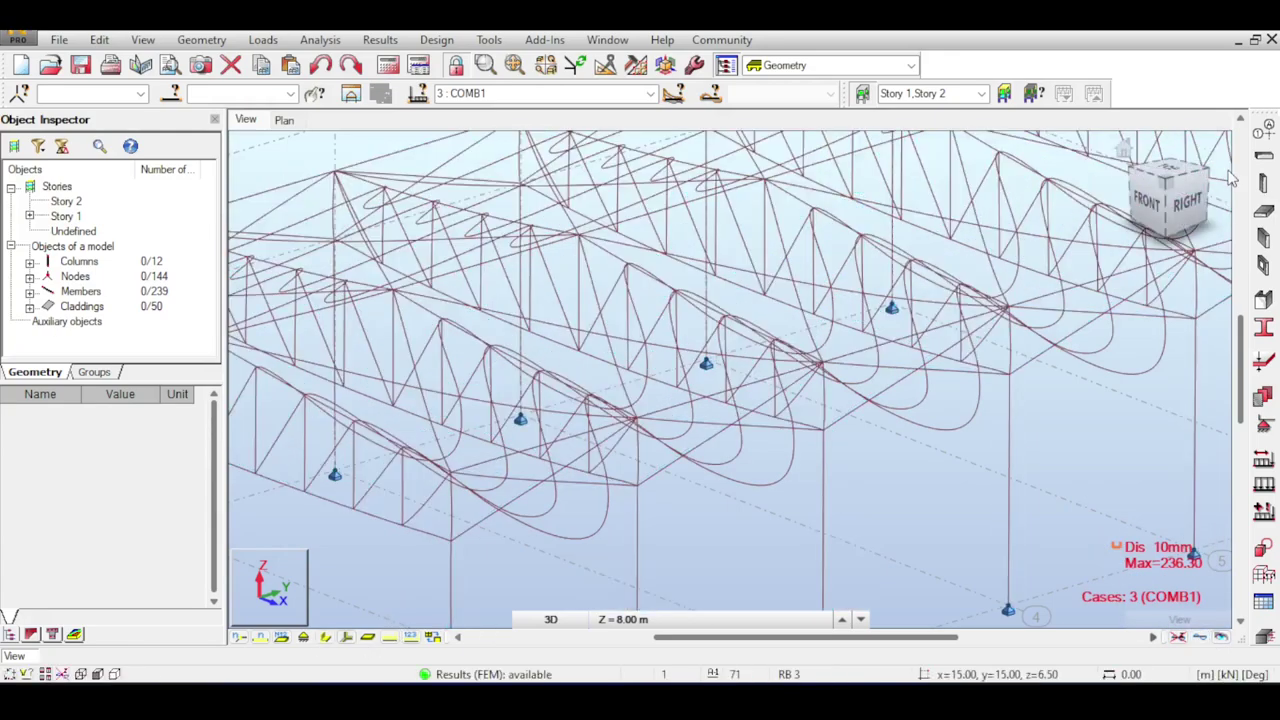
pyautogui.click(1186, 202)
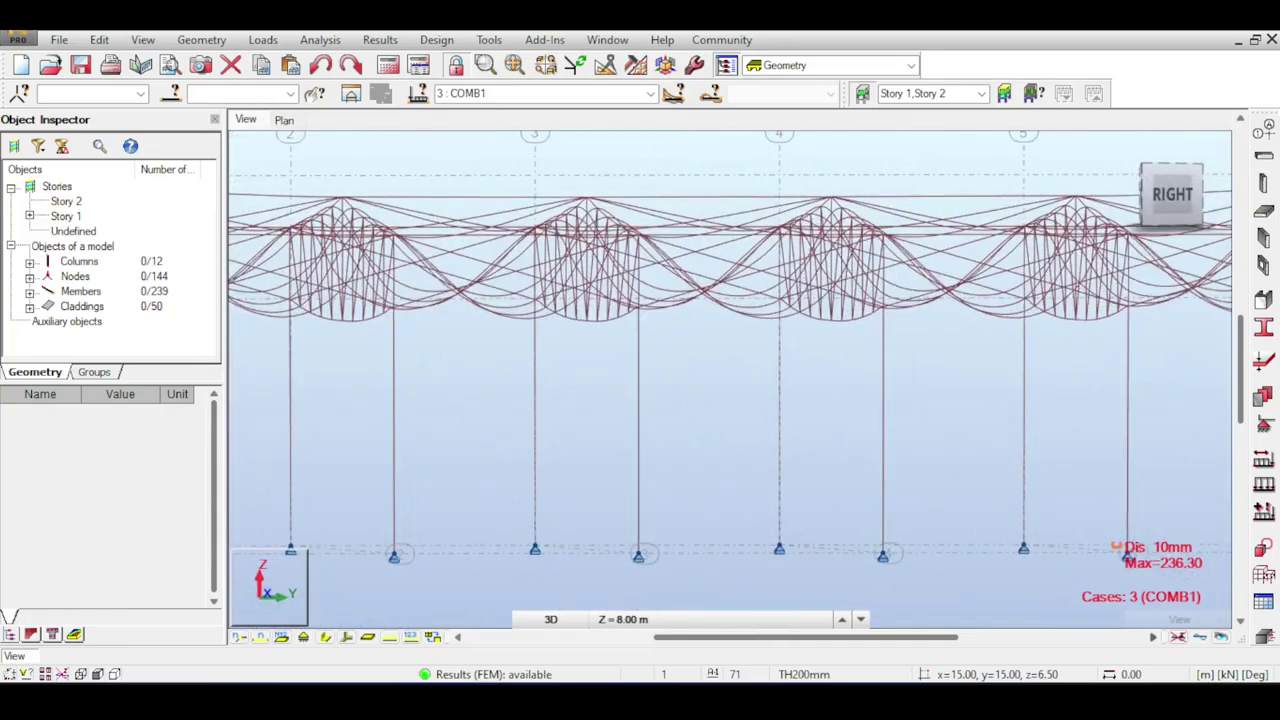
pyautogui.scroll(4, 823, 256)
pyautogui.moveTo(823, 256); pyautogui.dragTo(1055, 247, button='middle')
pyautogui.click(1143, 192)
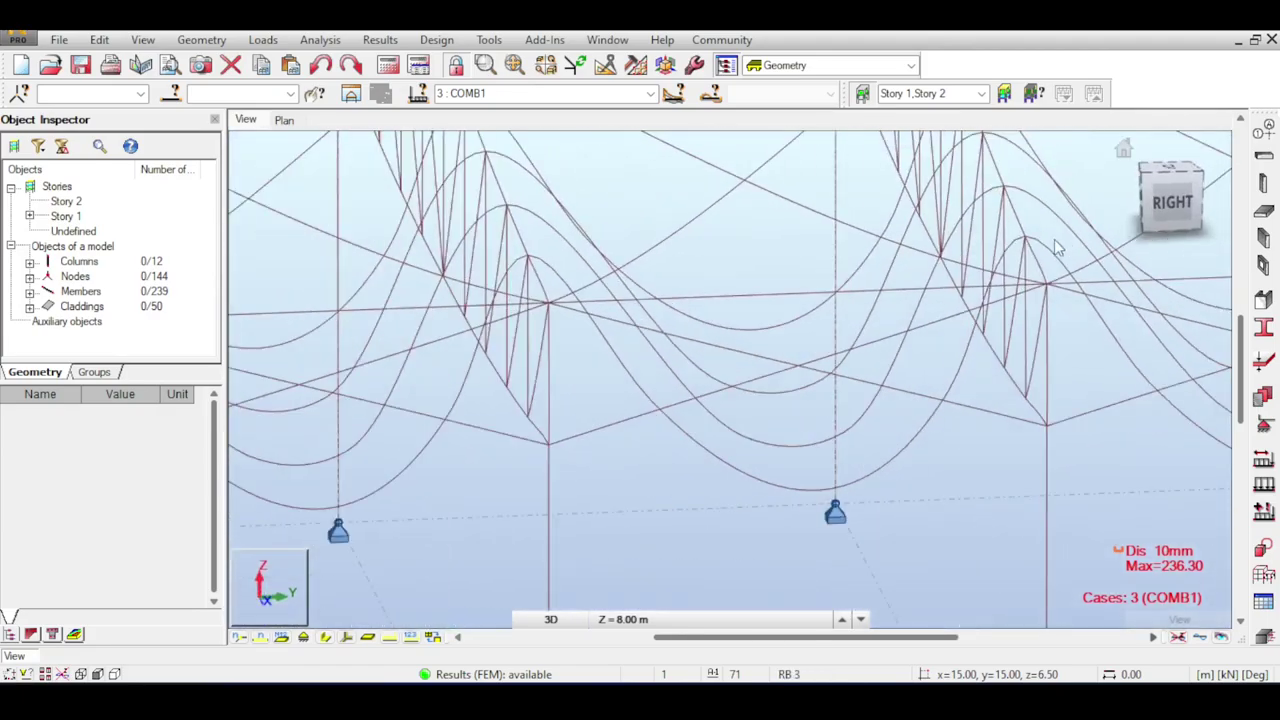
# Normalize the deformation diagram, adjust its size and animate the COMB1 deformation with 10 frames at 8 frames per second.
pyautogui.click(436, 40)
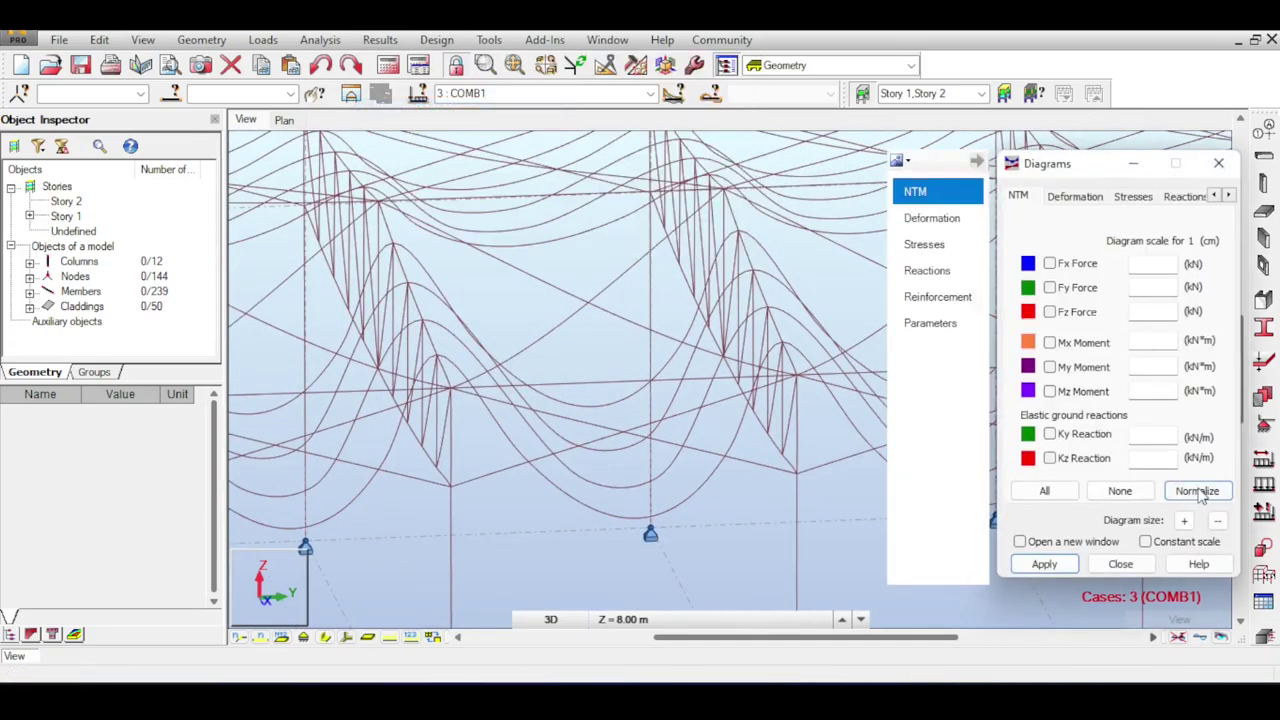
pyautogui.click(1200, 492)
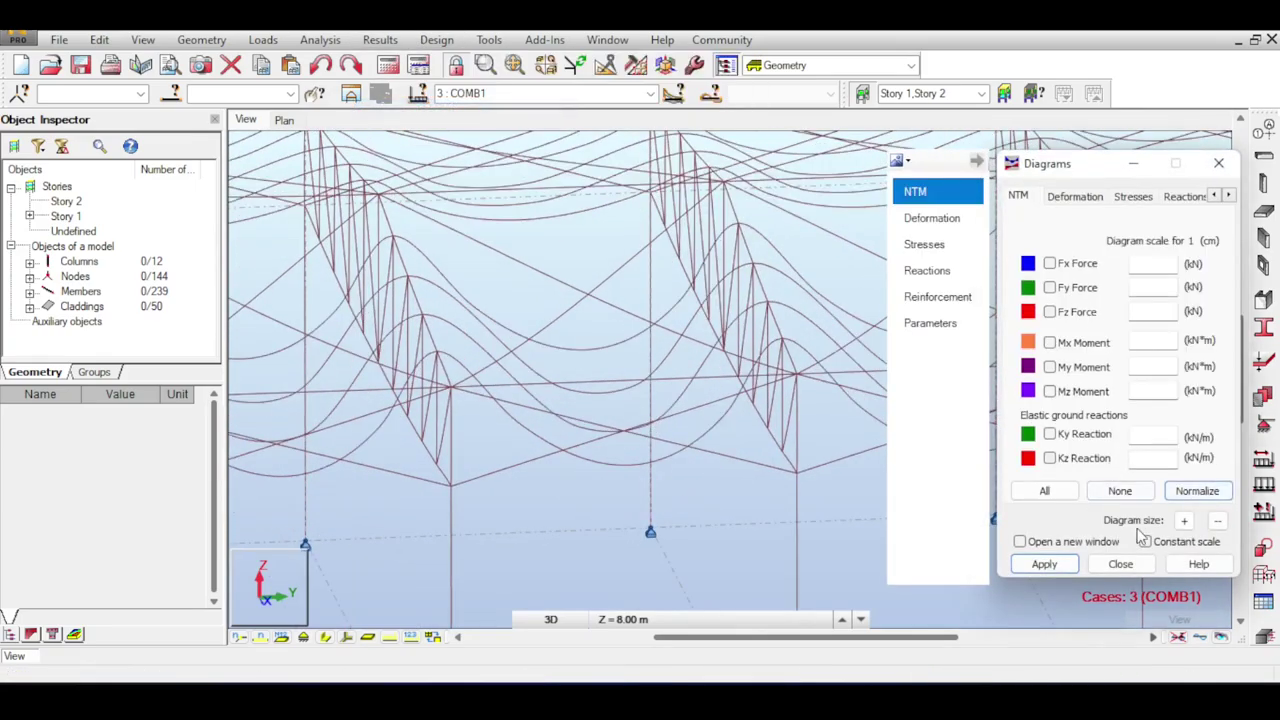
pyautogui.click(1218, 522)
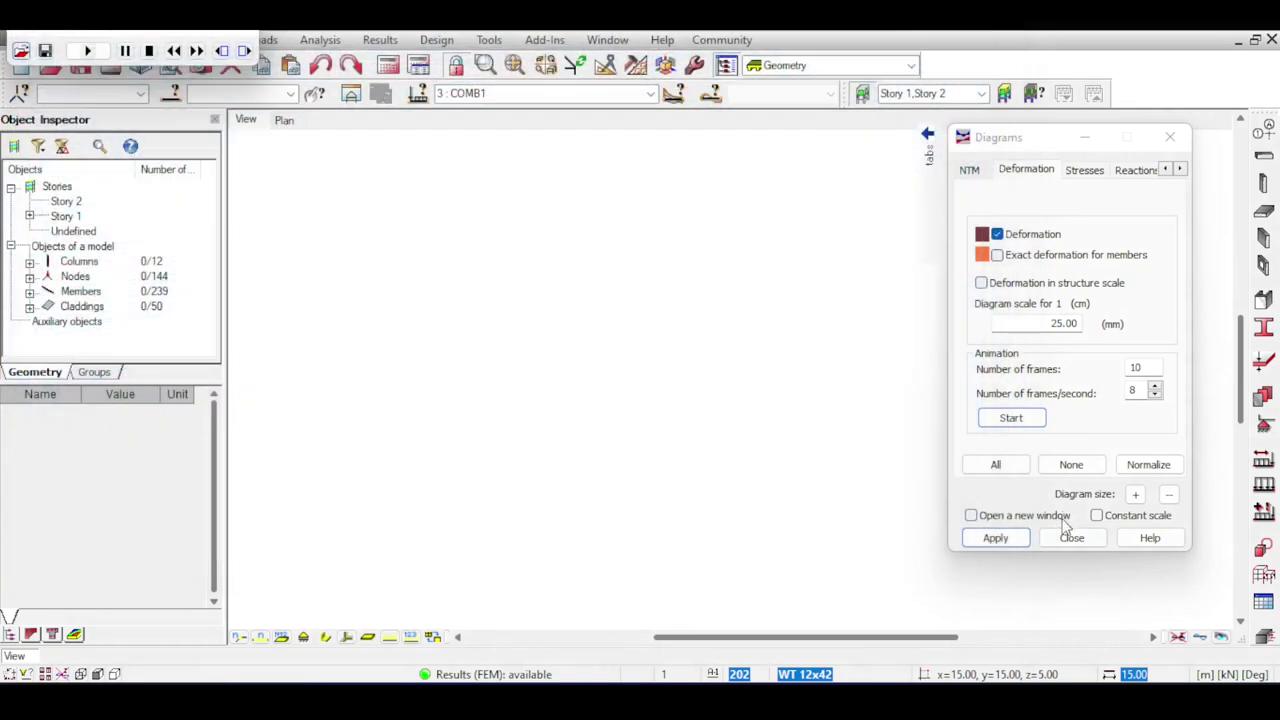
pyautogui.click(1068, 534)
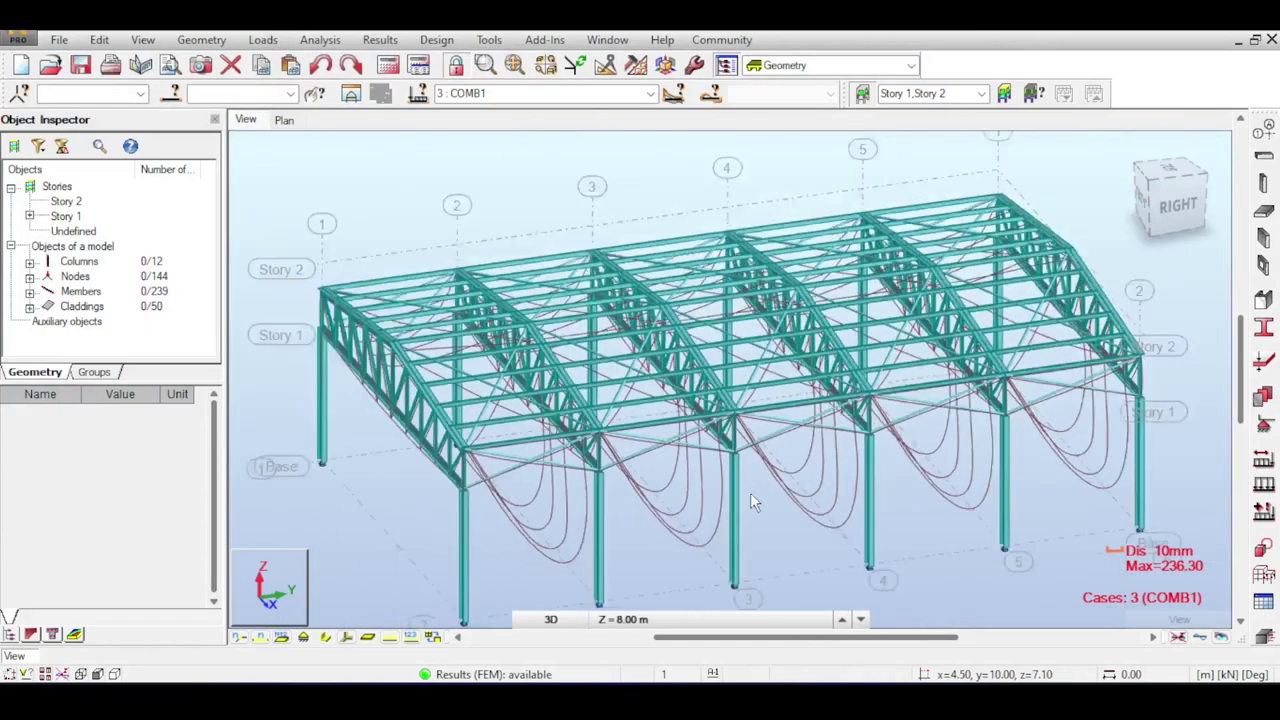
# Turn off the deformation and section shape display and show the whole hall from the front.
pyautogui.scroll(-2, 750, 492)
pyautogui.click(1180, 636)
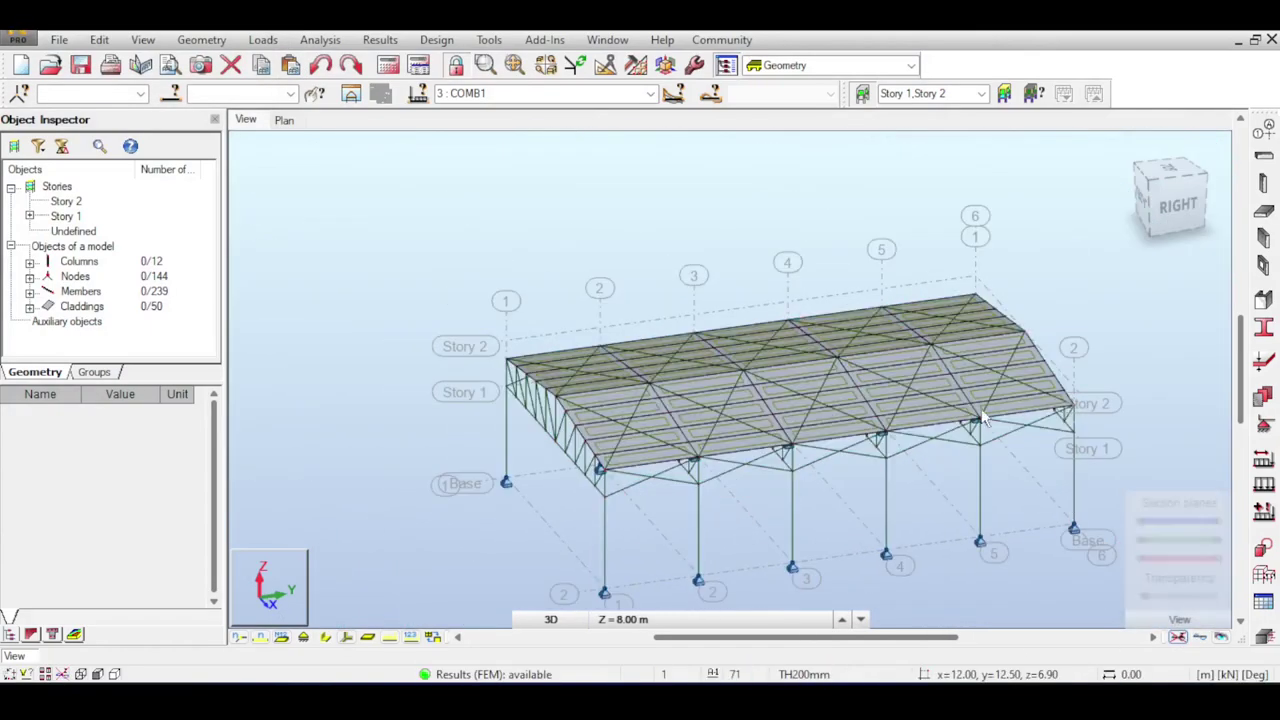
pyautogui.moveTo(857, 223); pyautogui.dragTo(711, 197, button='middle')
pyautogui.moveTo(1142, 204); pyautogui.dragTo(959, 229)
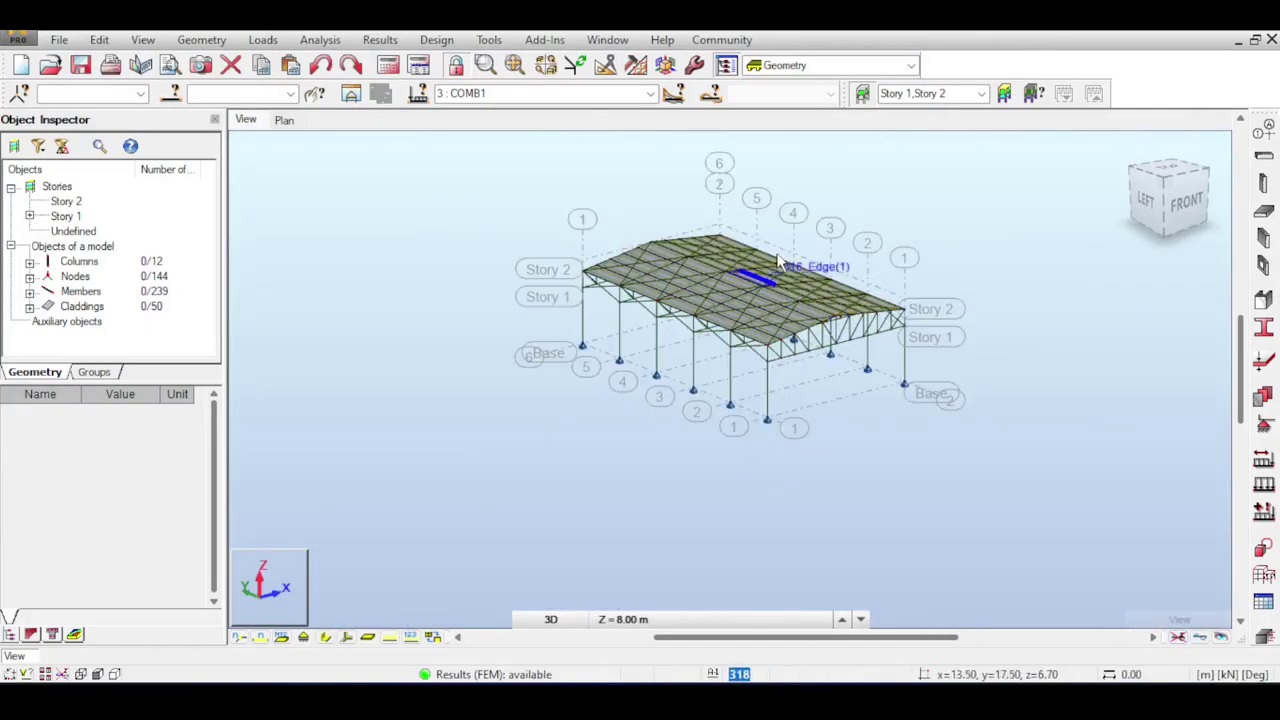
pyautogui.click(1168, 198)
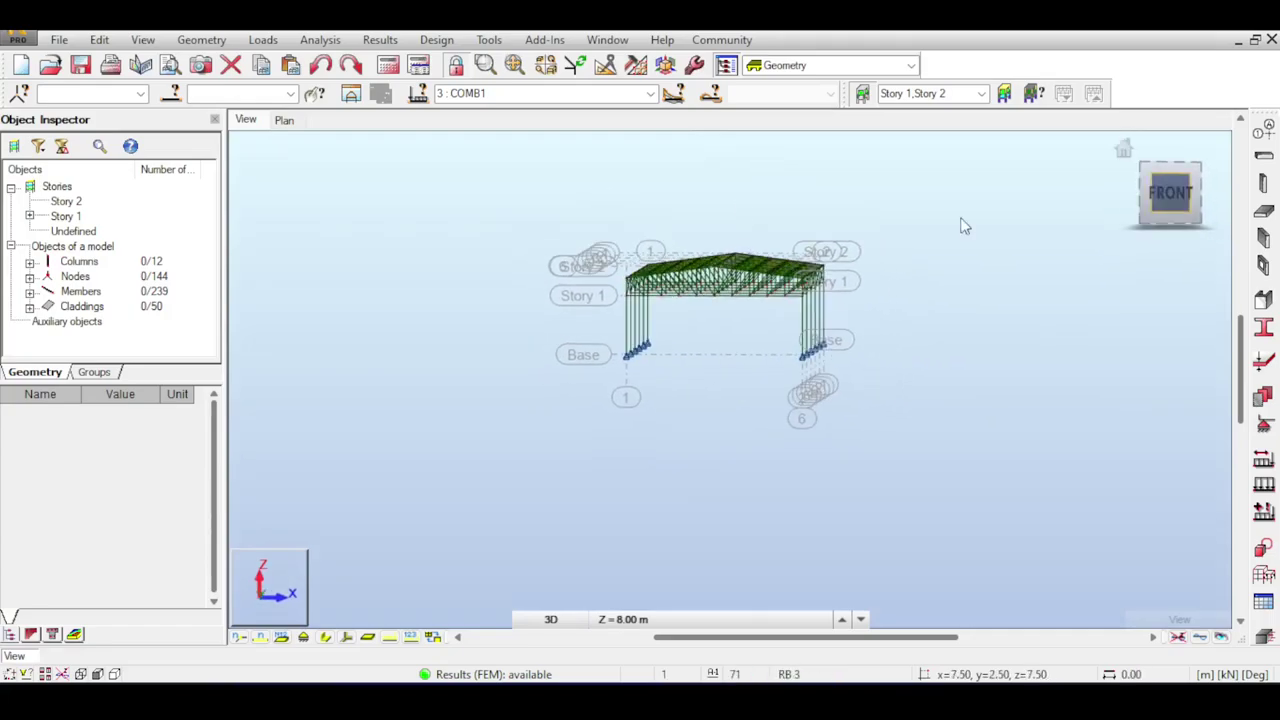
# Open Steel Members Design and create code group 1.
pyautogui.click(436, 40)
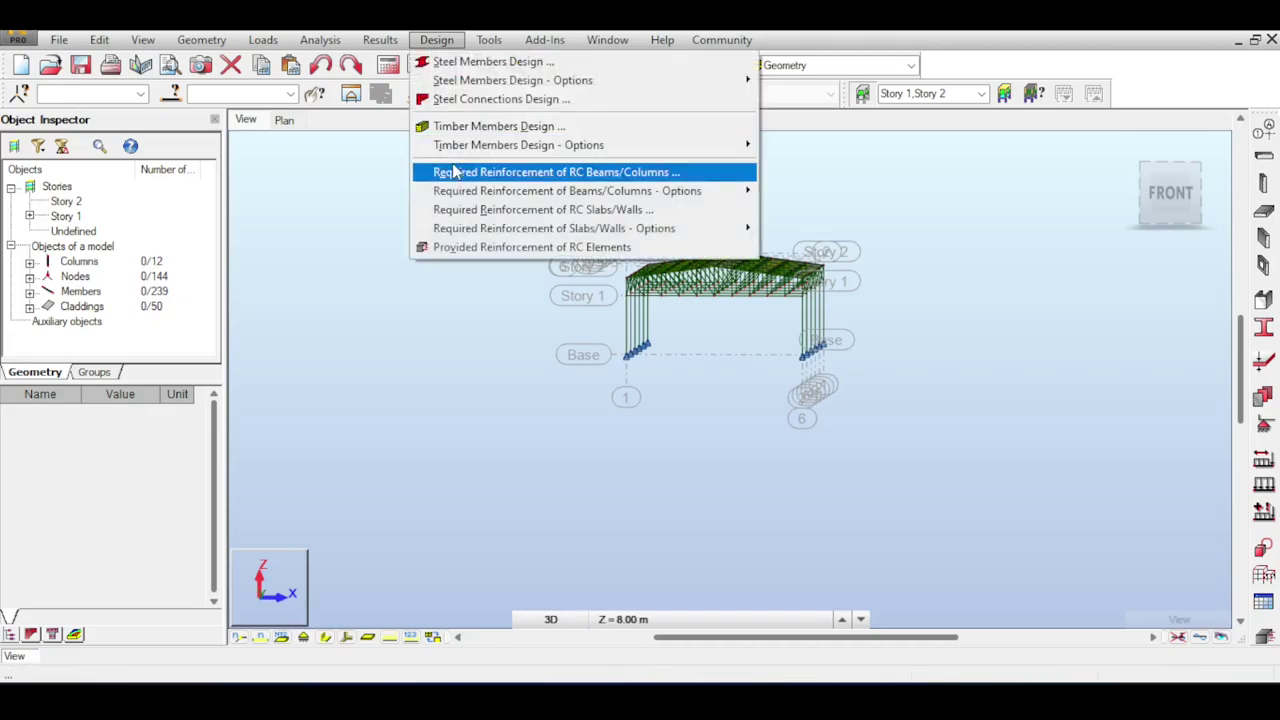
pyautogui.click(493, 63)
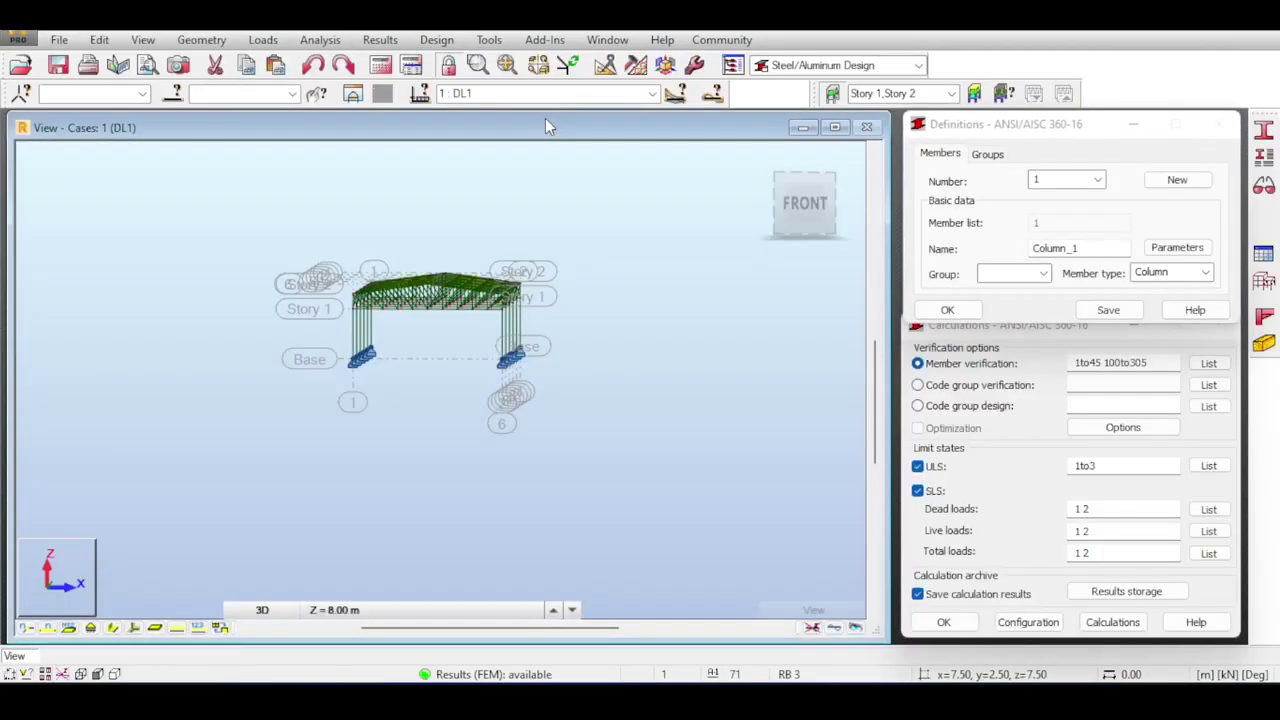
pyautogui.moveTo(562, 200); pyautogui.dragTo(578, 198, button='middle')
pyautogui.moveTo(800, 208); pyautogui.dragTo(813, 203)
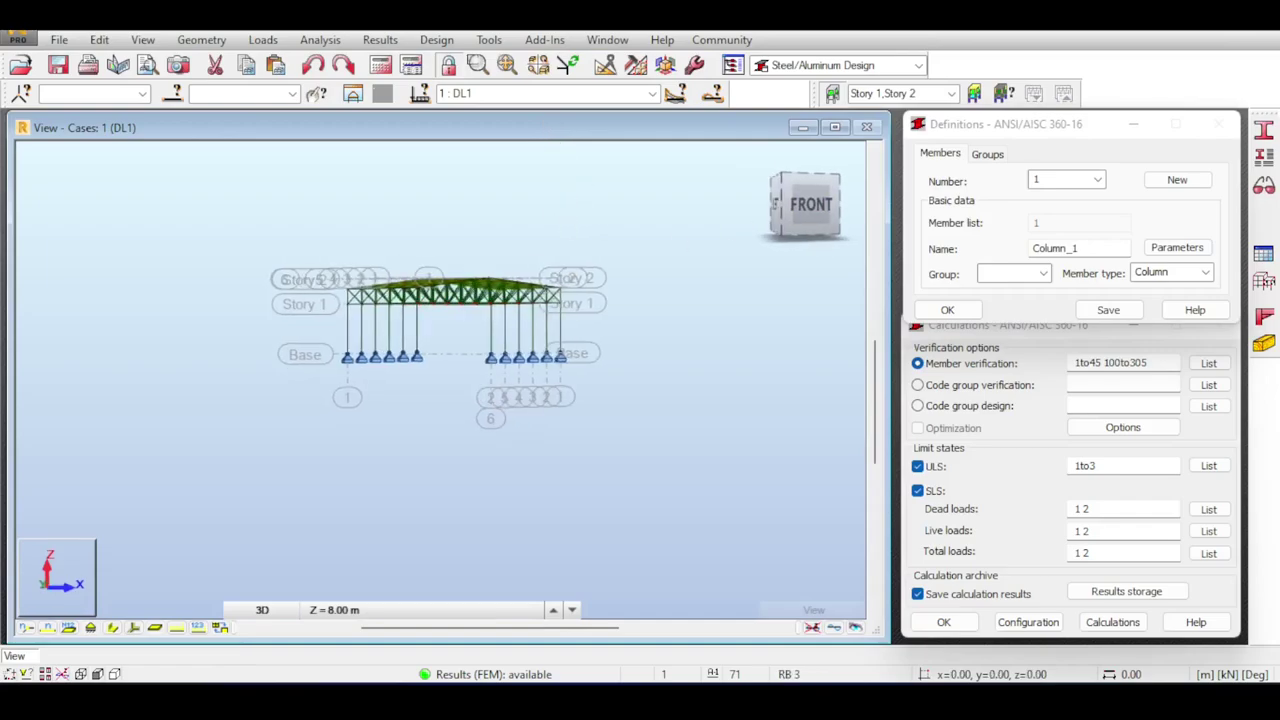
pyautogui.click(988, 154)
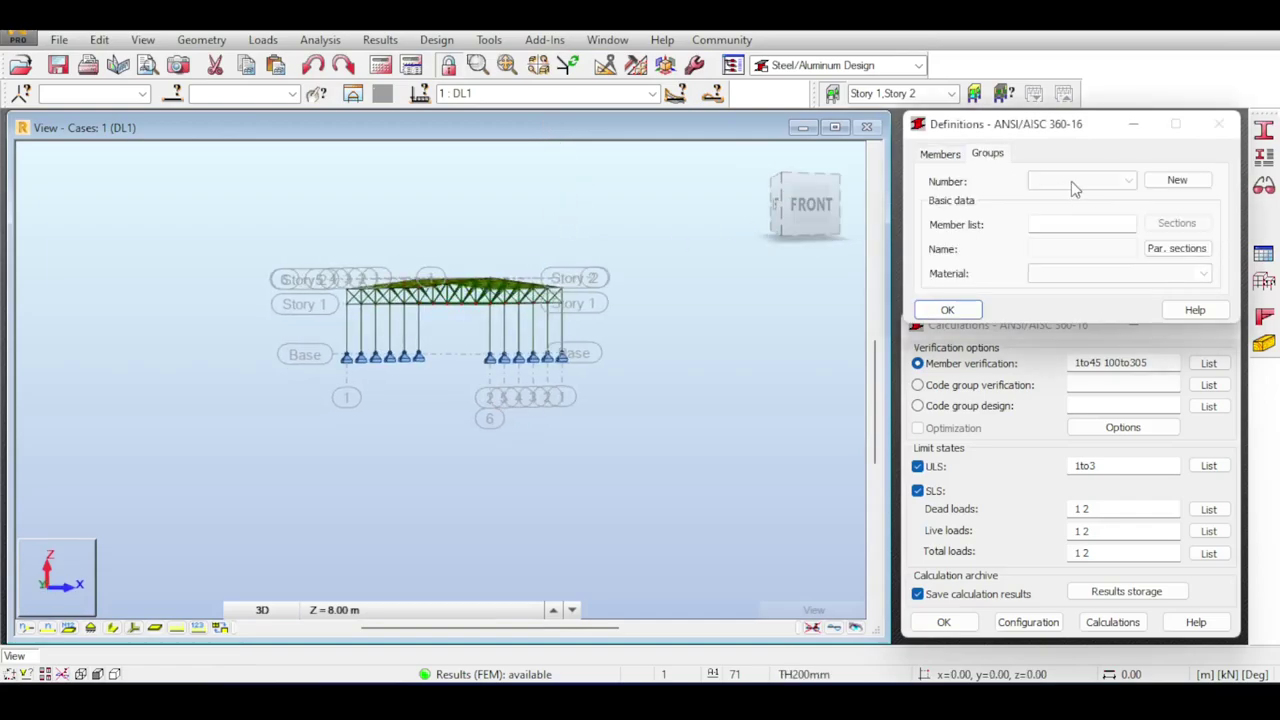
pyautogui.click(1177, 180)
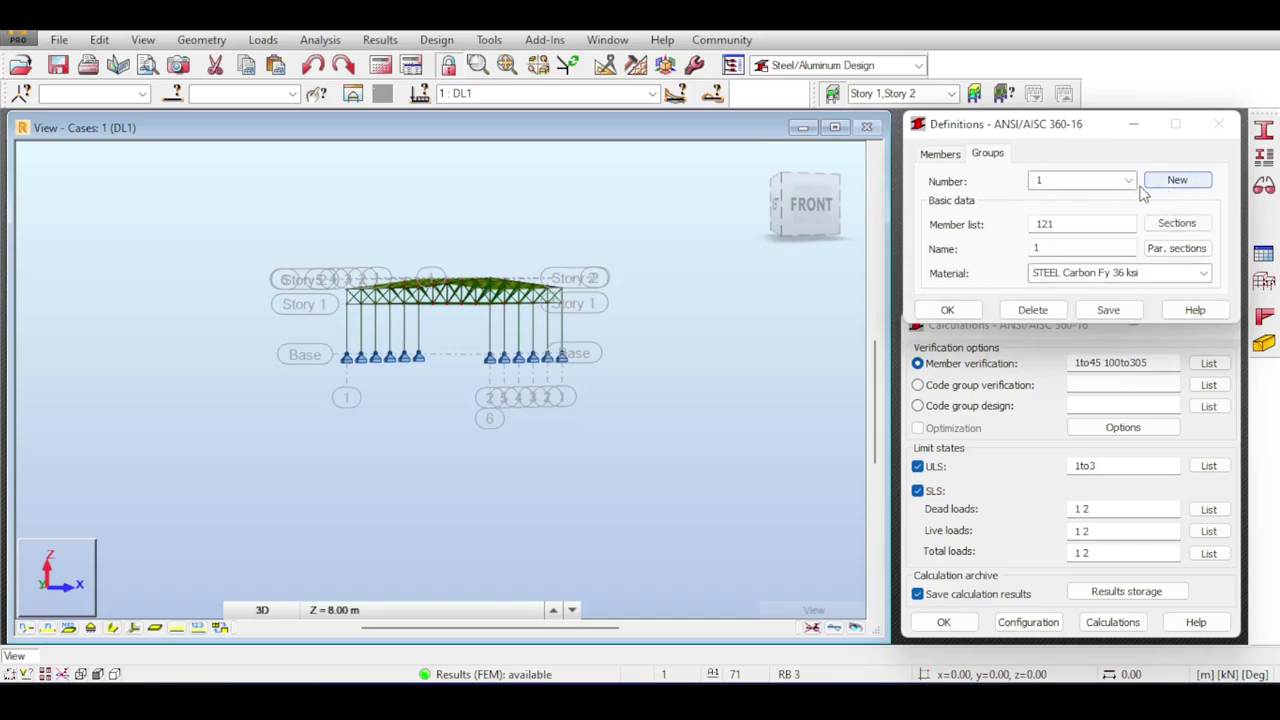
# Replace the member list of code group 1 with all the hall's columns, 2to13.
pyautogui.moveTo(1097, 223); pyautogui.dragTo(1010, 232)
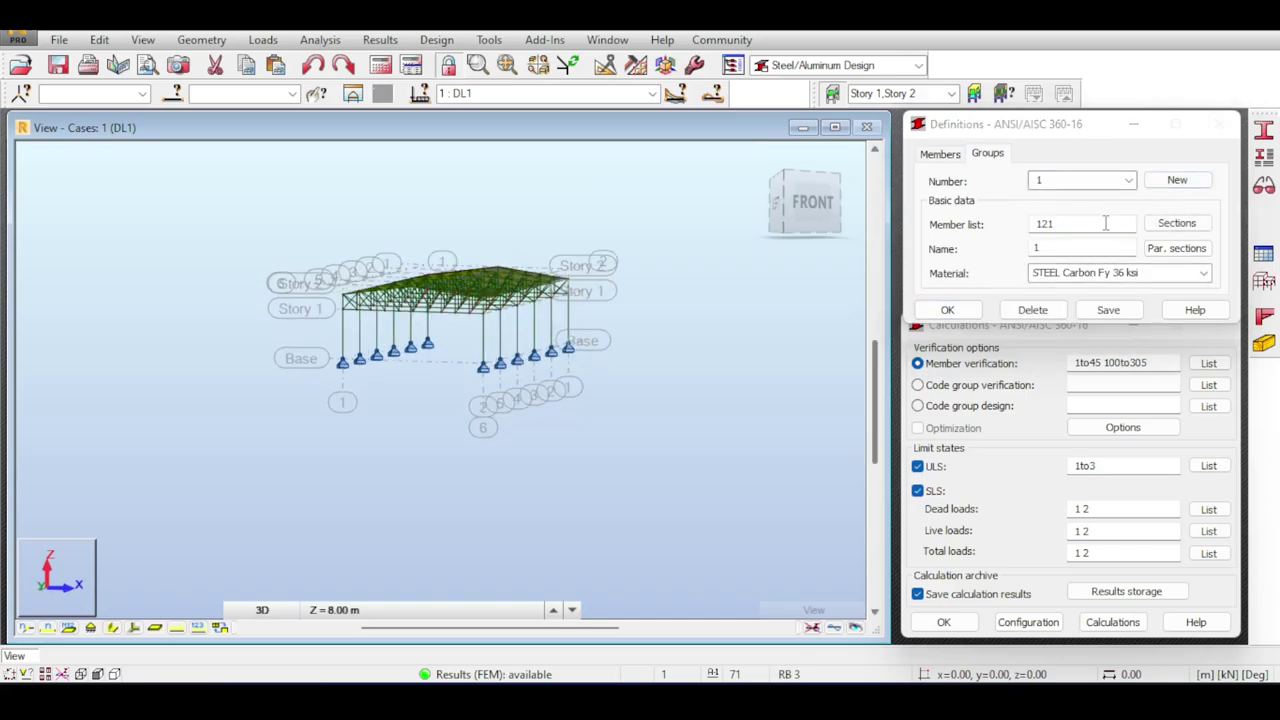
pyautogui.moveTo(1106, 223); pyautogui.dragTo(1011, 224)
pyautogui.moveTo(692, 266); pyautogui.dragTo(735, 223, button='middle')
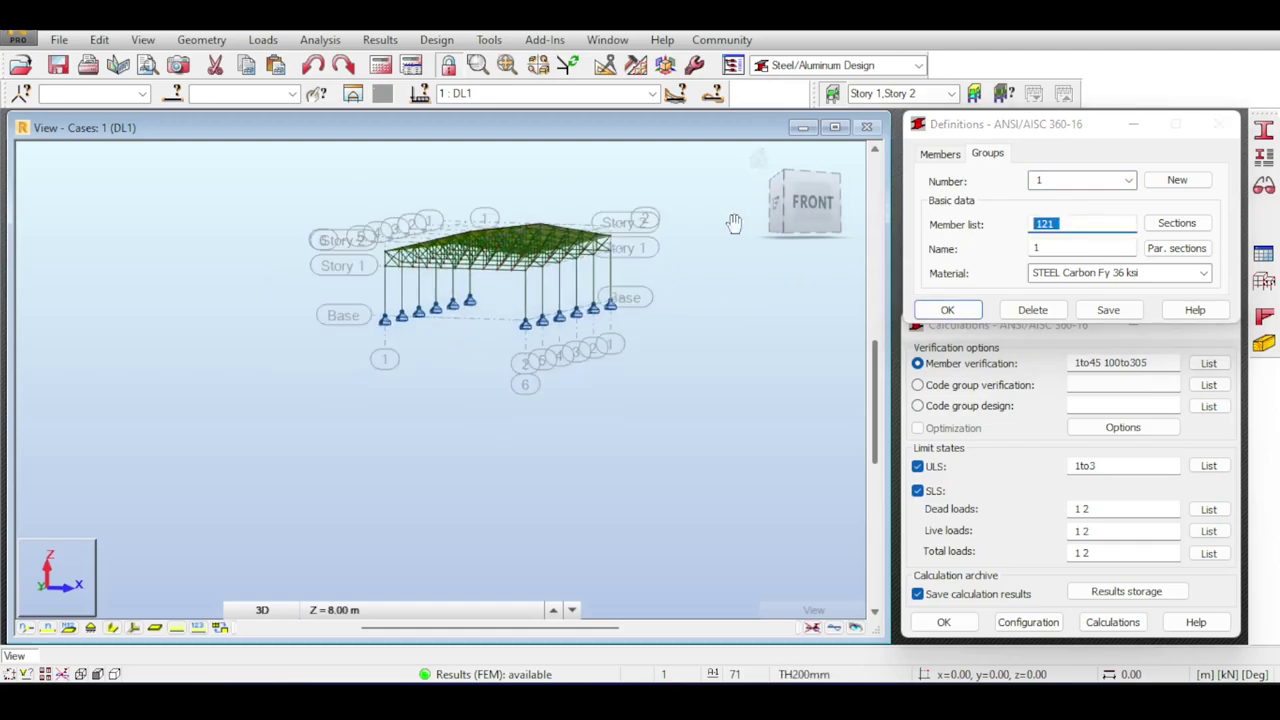
pyautogui.moveTo(805, 203)
pyautogui.mouseDown()
pyautogui.moveTo(793, 218)
pyautogui.moveTo(813, 206)
pyautogui.moveTo(800, 202)
pyautogui.mouseUp()
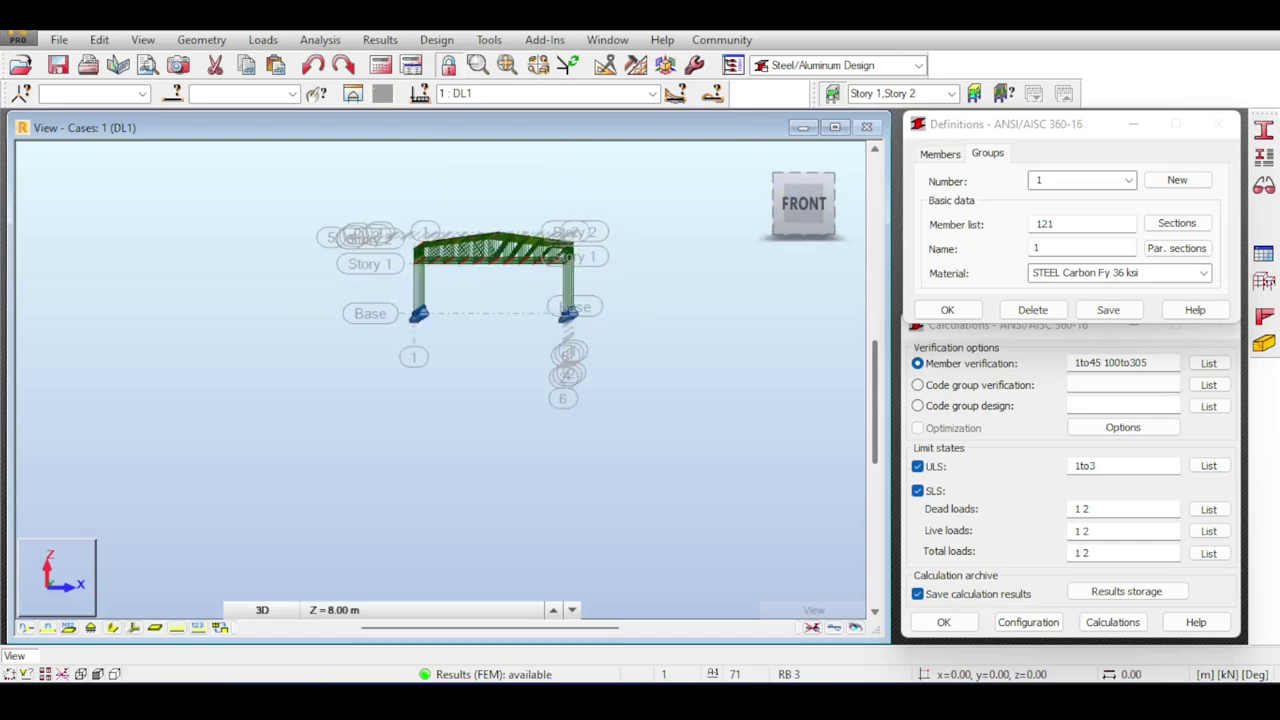
pyautogui.click(1055, 225)
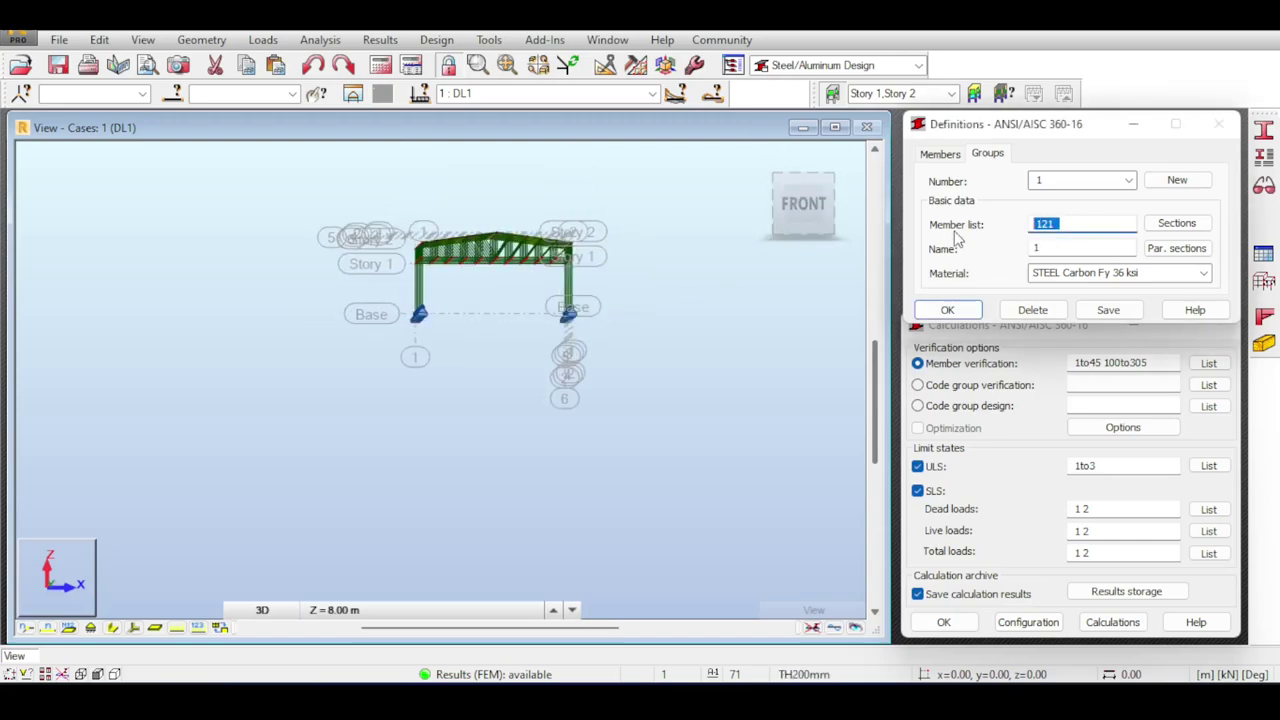
pyautogui.press('Delete')
pyautogui.moveTo(617, 285); pyautogui.dragTo(408, 288)
pyautogui.click(1094, 228)
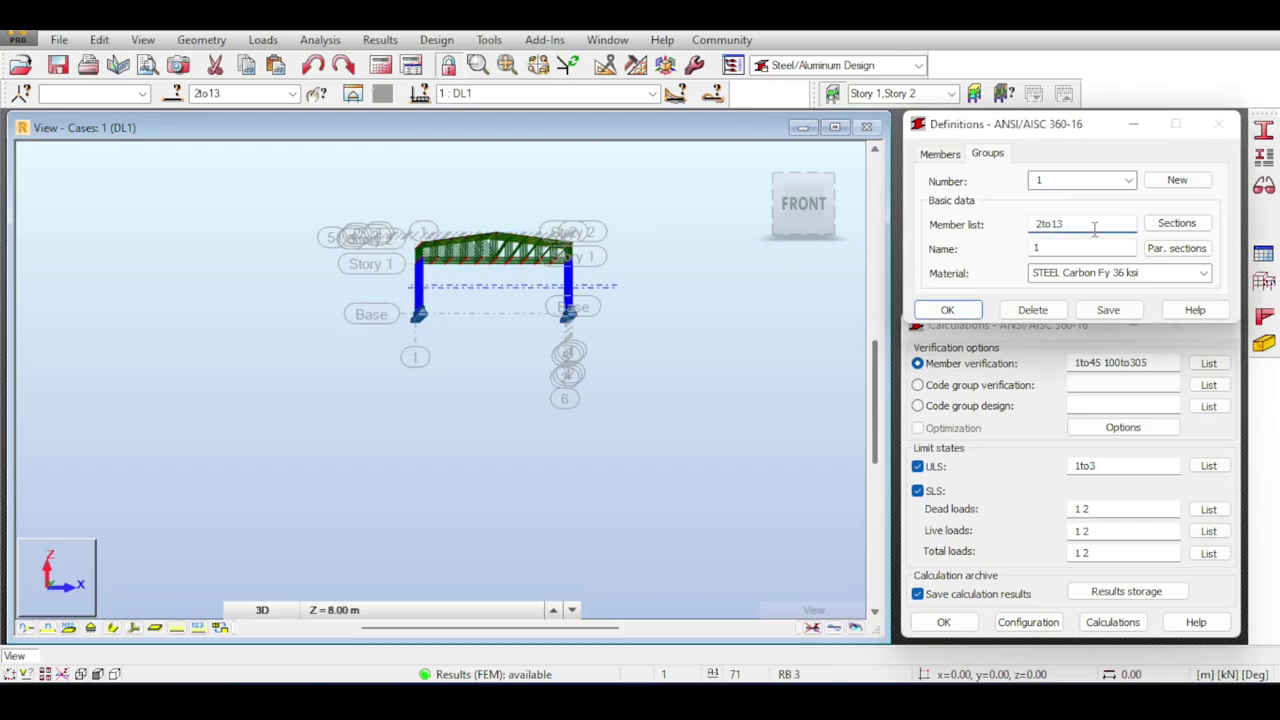
# Name code group 1 C1 and assign it the material STEEL A992-50 A992 Grade Fy 50 ksi.
pyautogui.doubleClick(1052, 250)
pyautogui.write('C1')
pyautogui.click(1204, 273)
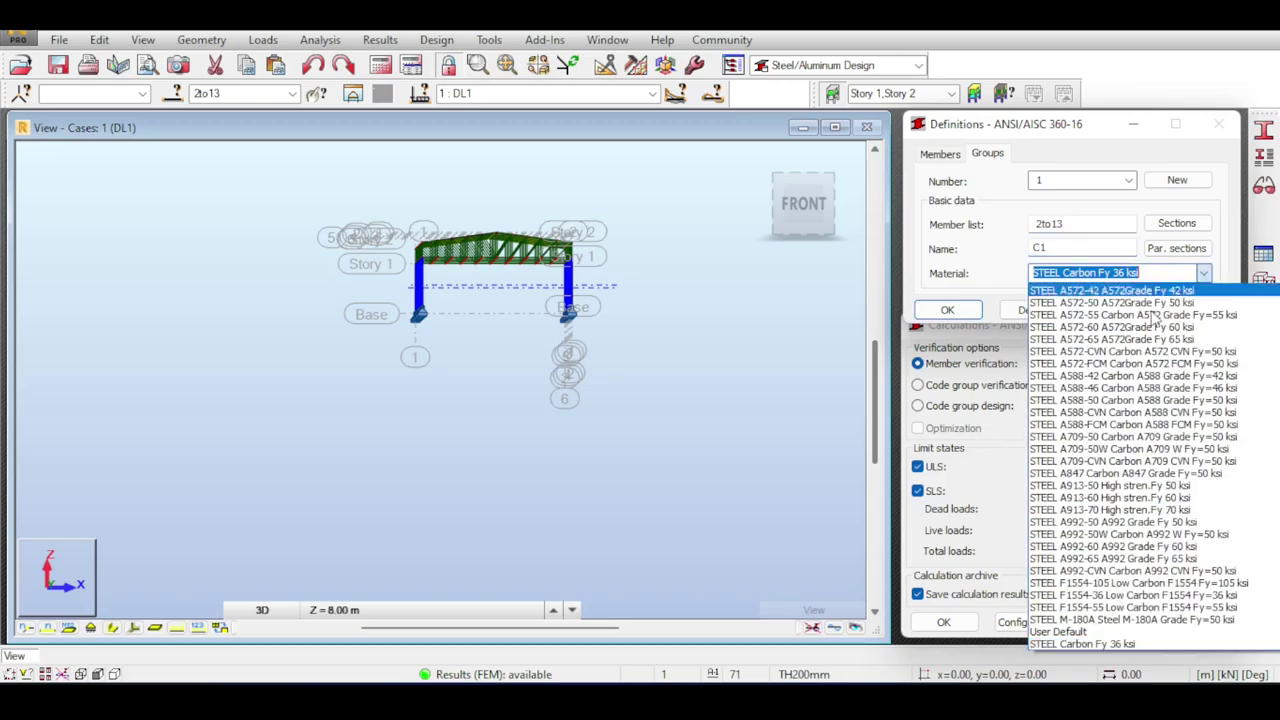
pyautogui.click(1096, 524)
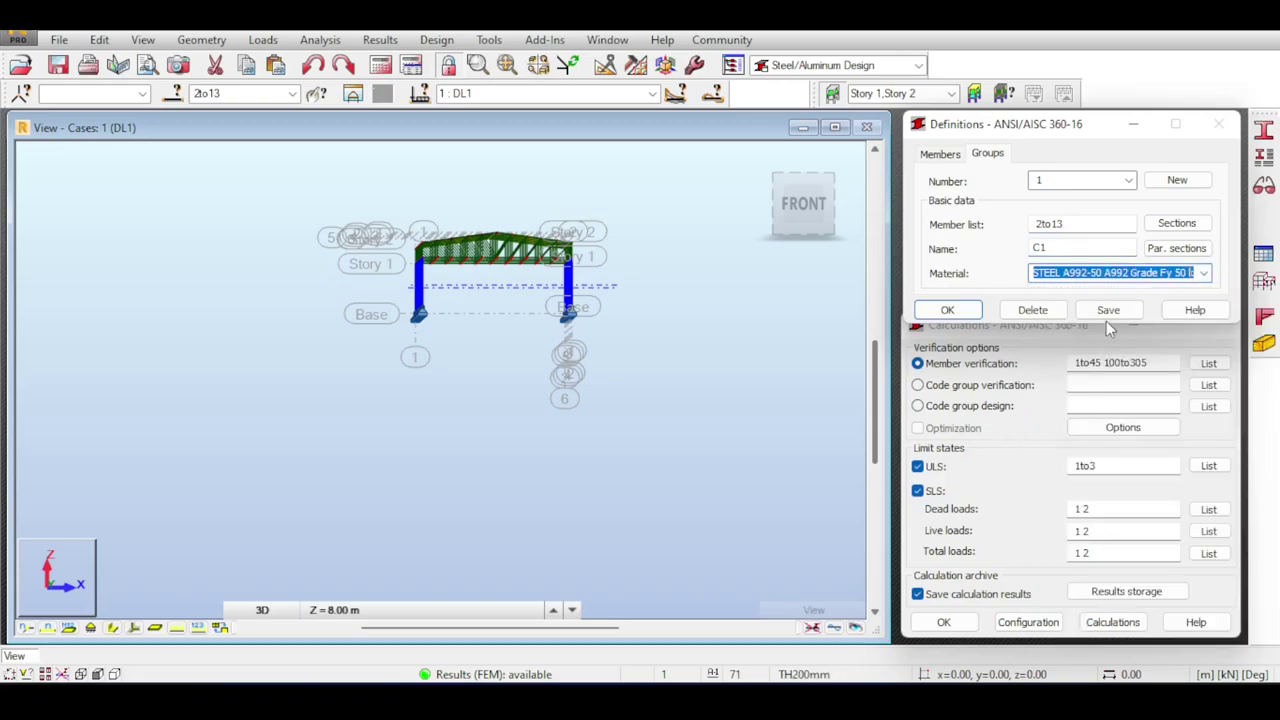
# Add the I-shaped W family from the AISC 15.0 database as candidate sections for group C1 and save the group.
pyautogui.click(1177, 224)
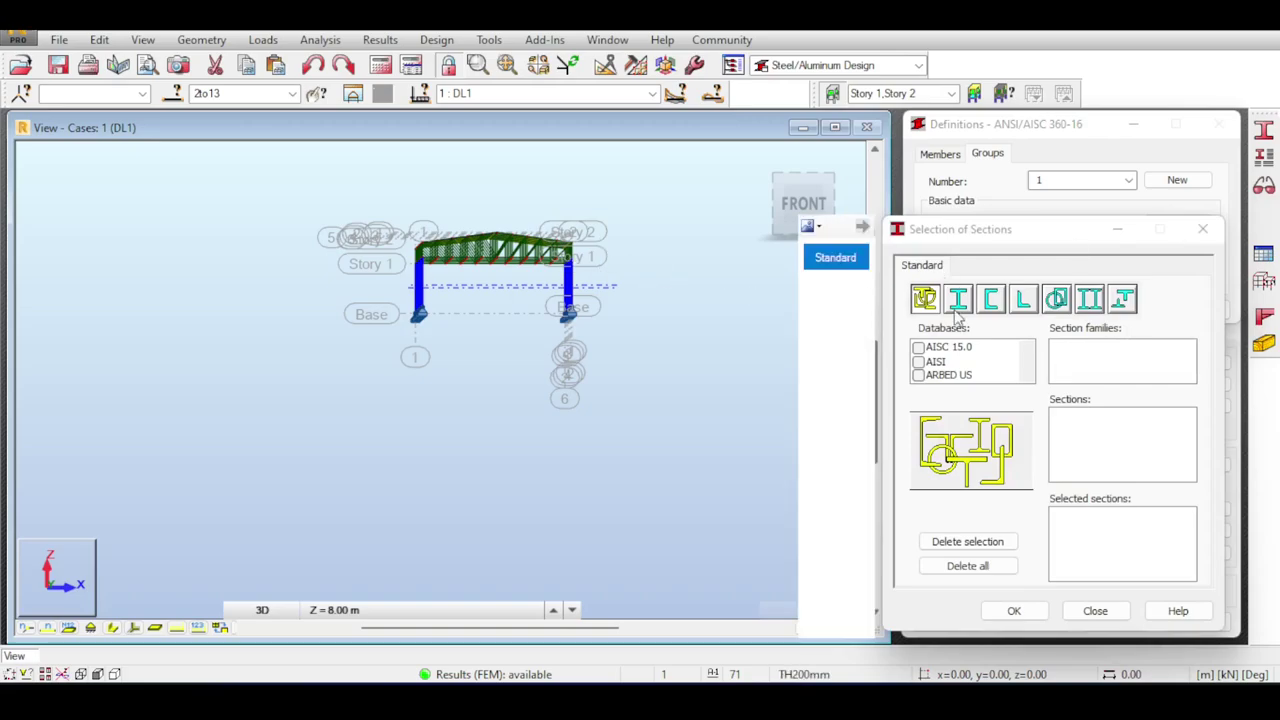
pyautogui.click(918, 347)
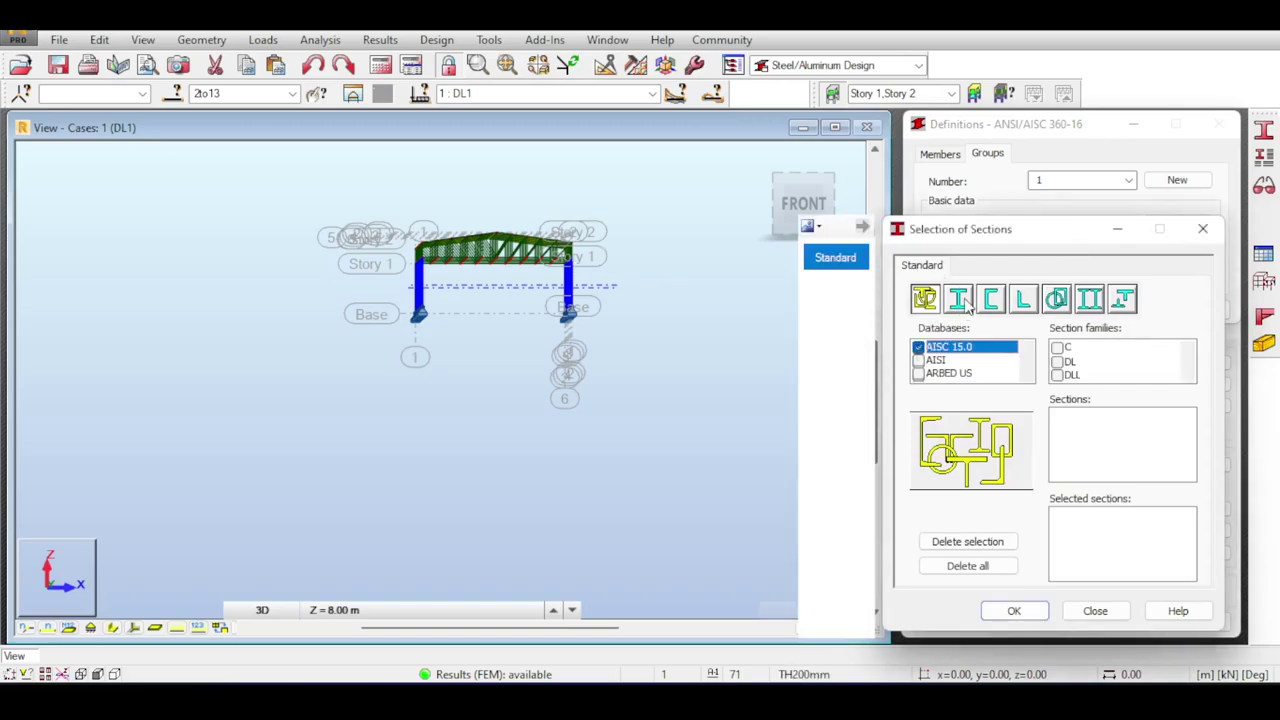
pyautogui.scroll(-1, 1068, 375)
pyautogui.click(1057, 360)
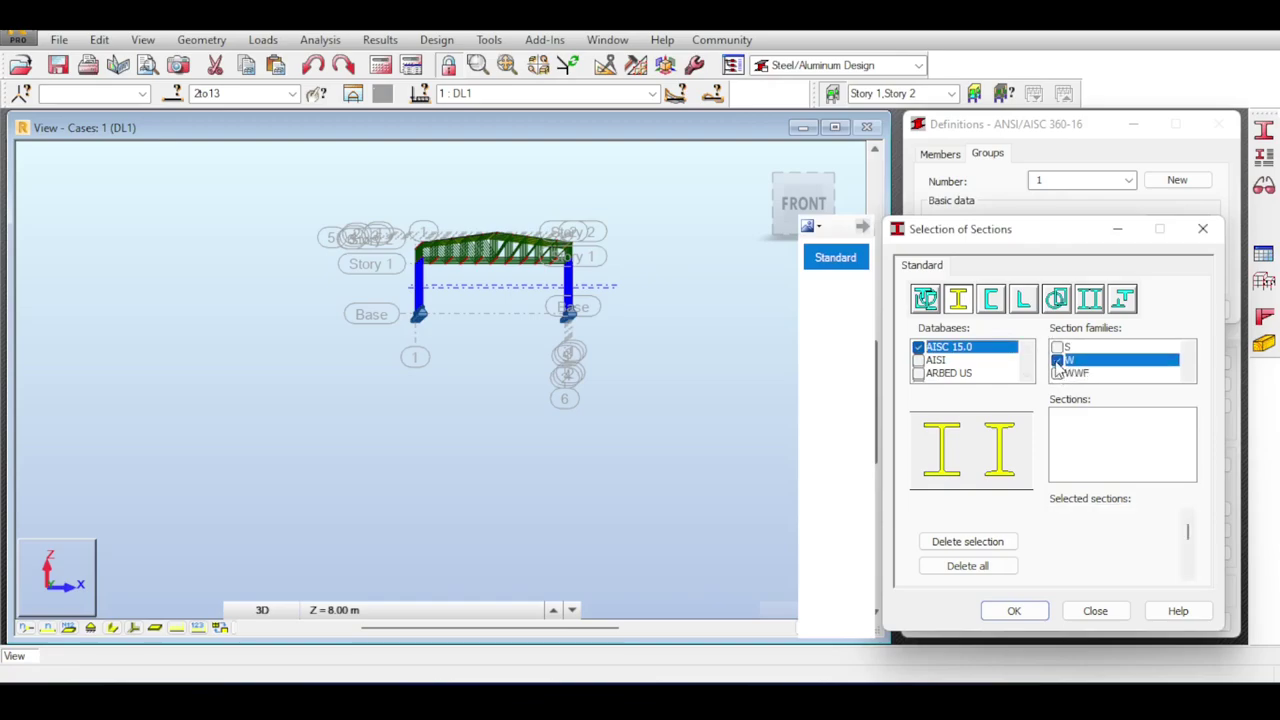
pyautogui.click(1016, 613)
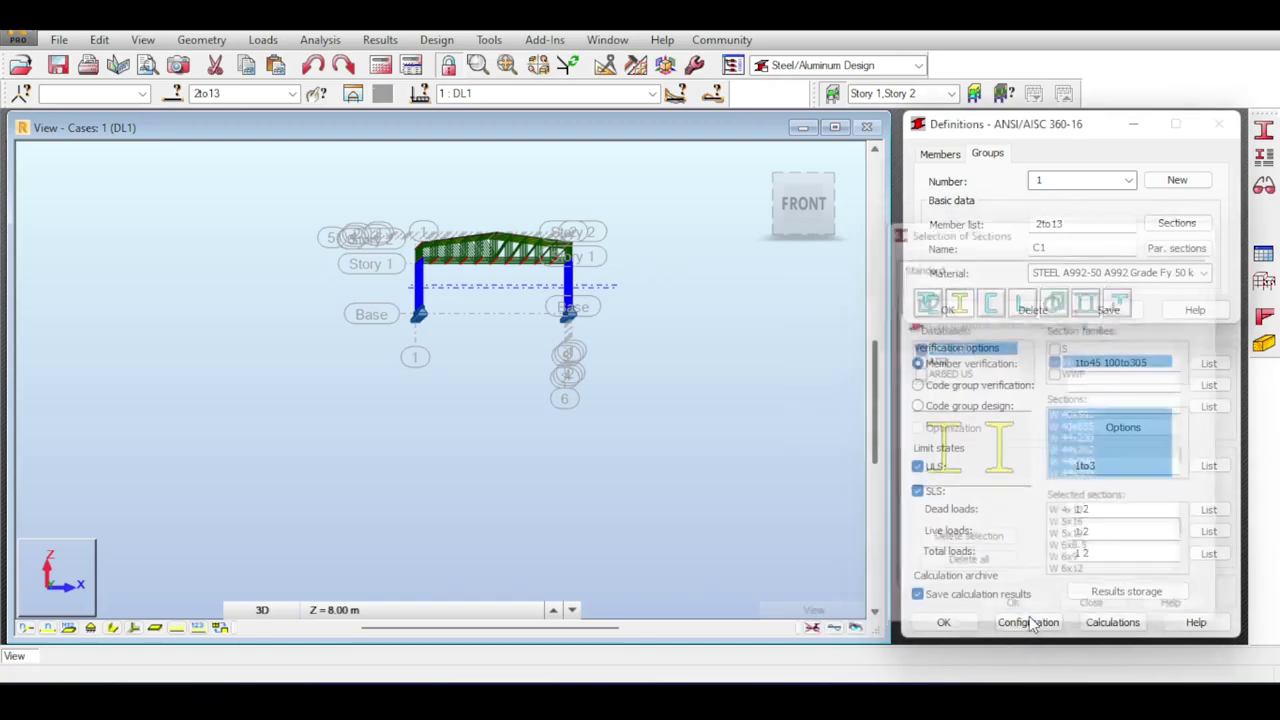
pyautogui.click(1108, 310)
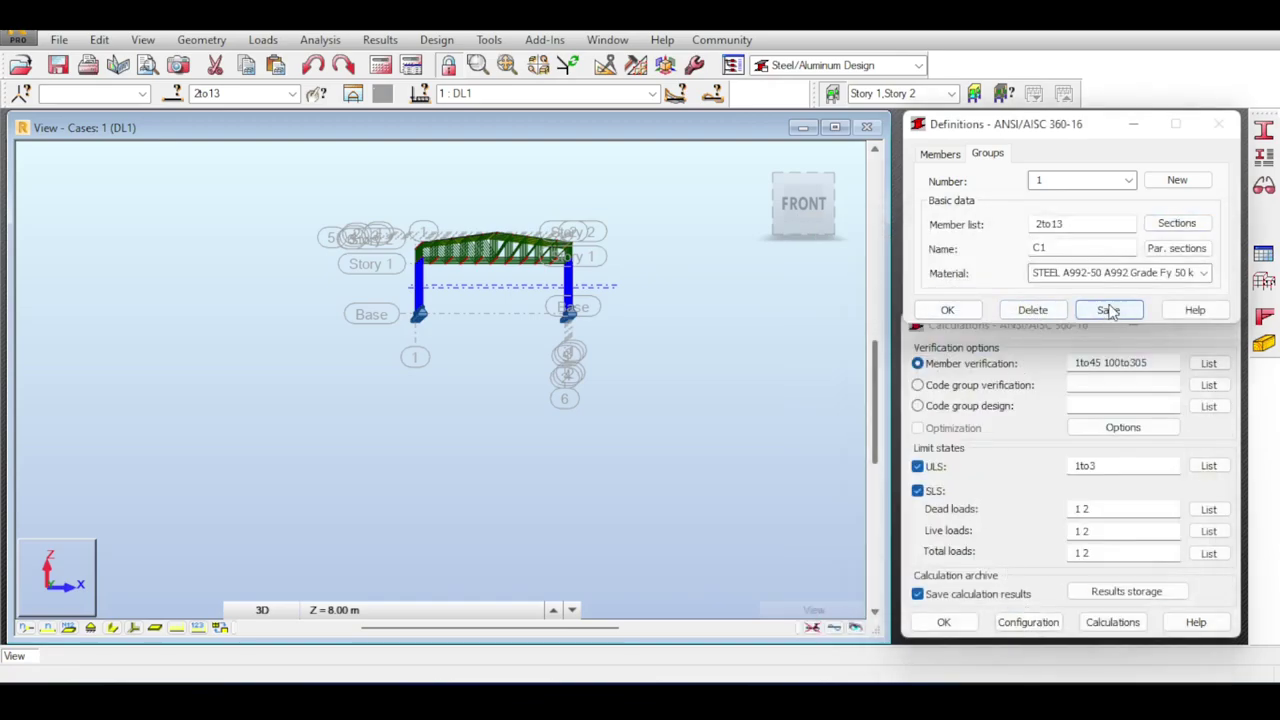
# Define code group 2 named TDV, with the truss diagonals and verticals of double-angle DL section as its member list.
pyautogui.click(1090, 177)
pyautogui.write('2')
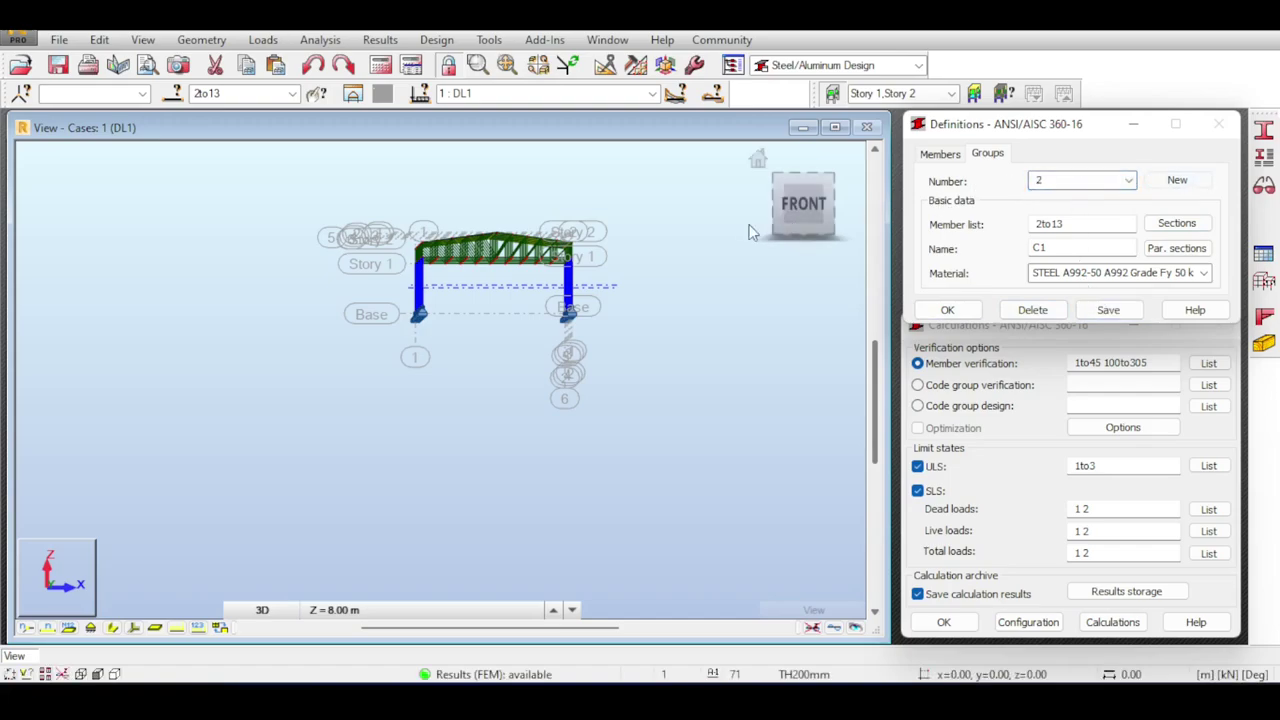
pyautogui.scroll(5, 543, 250)
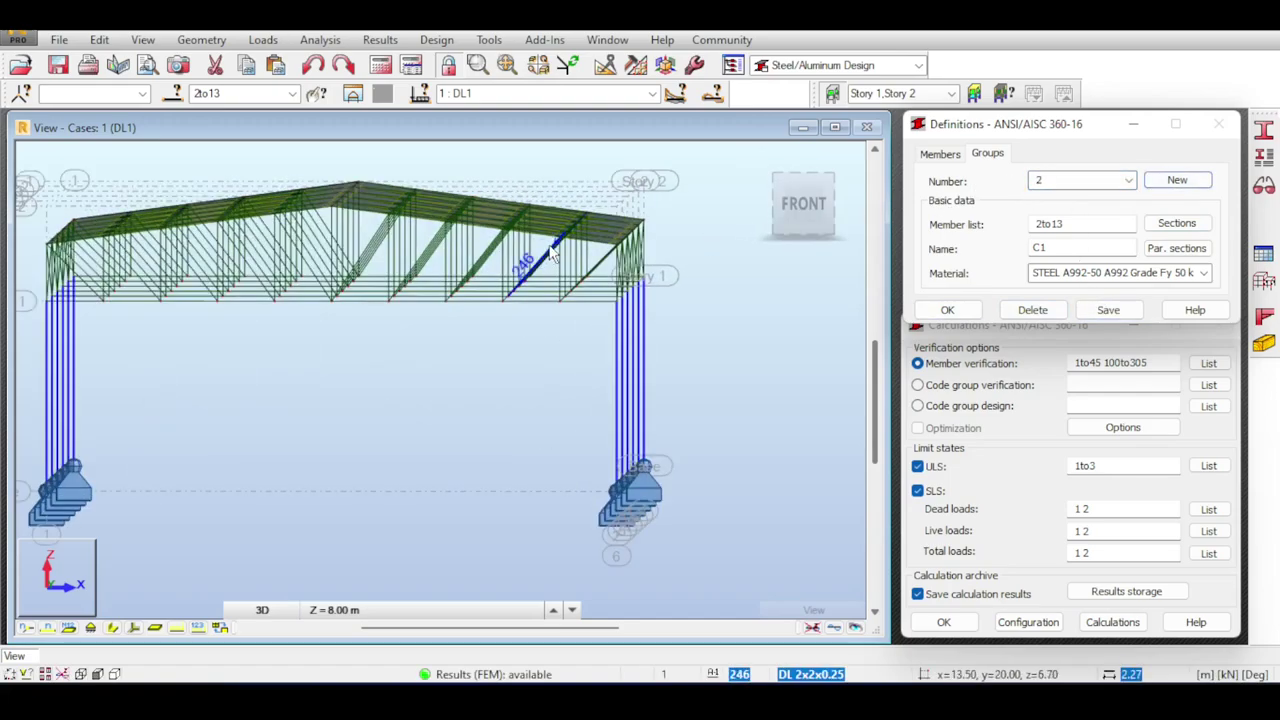
pyautogui.moveTo(530, 260); pyautogui.dragTo(654, 241, button='middle')
pyautogui.scroll(-2, 672, 271)
pyautogui.moveTo(805, 205)
pyautogui.mouseDown()
pyautogui.moveTo(804, 232)
pyautogui.moveTo(806, 205)
pyautogui.mouseUp()
# Replace group TDV's candidate sections with the DL family from the AISC 15.0 database and save the group.
pyautogui.click(1176, 223)
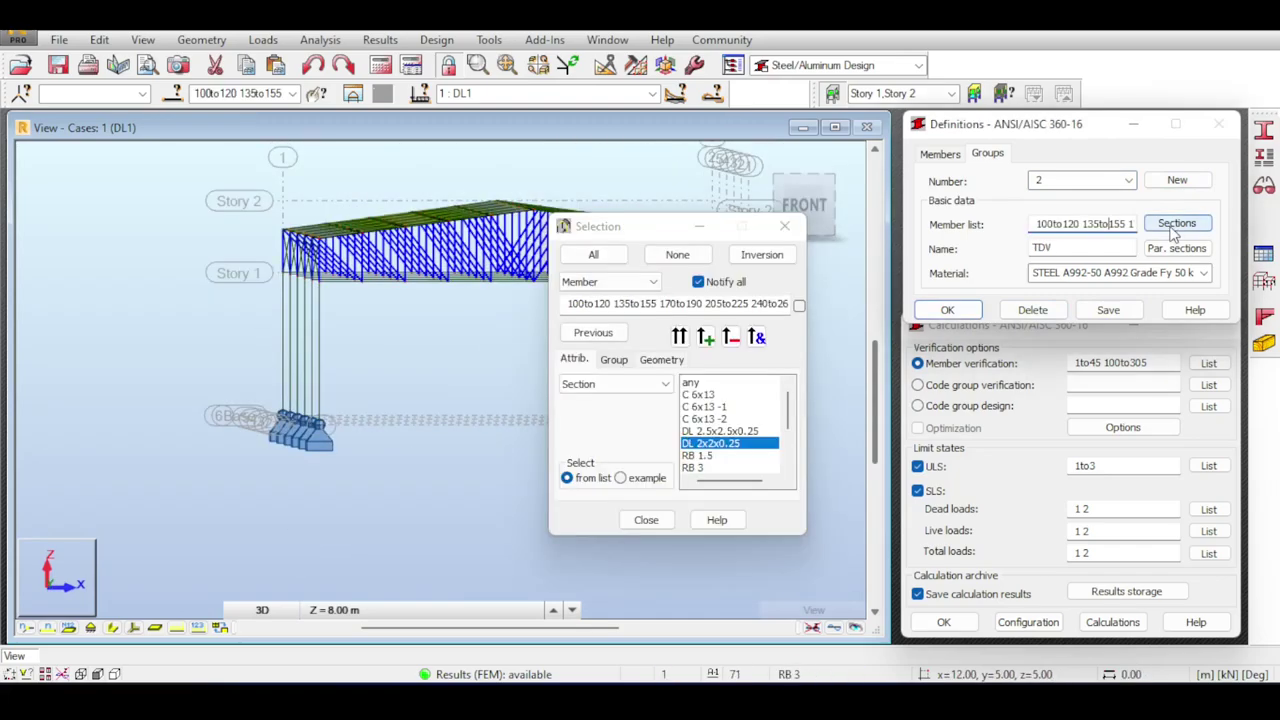
pyautogui.click(1175, 224)
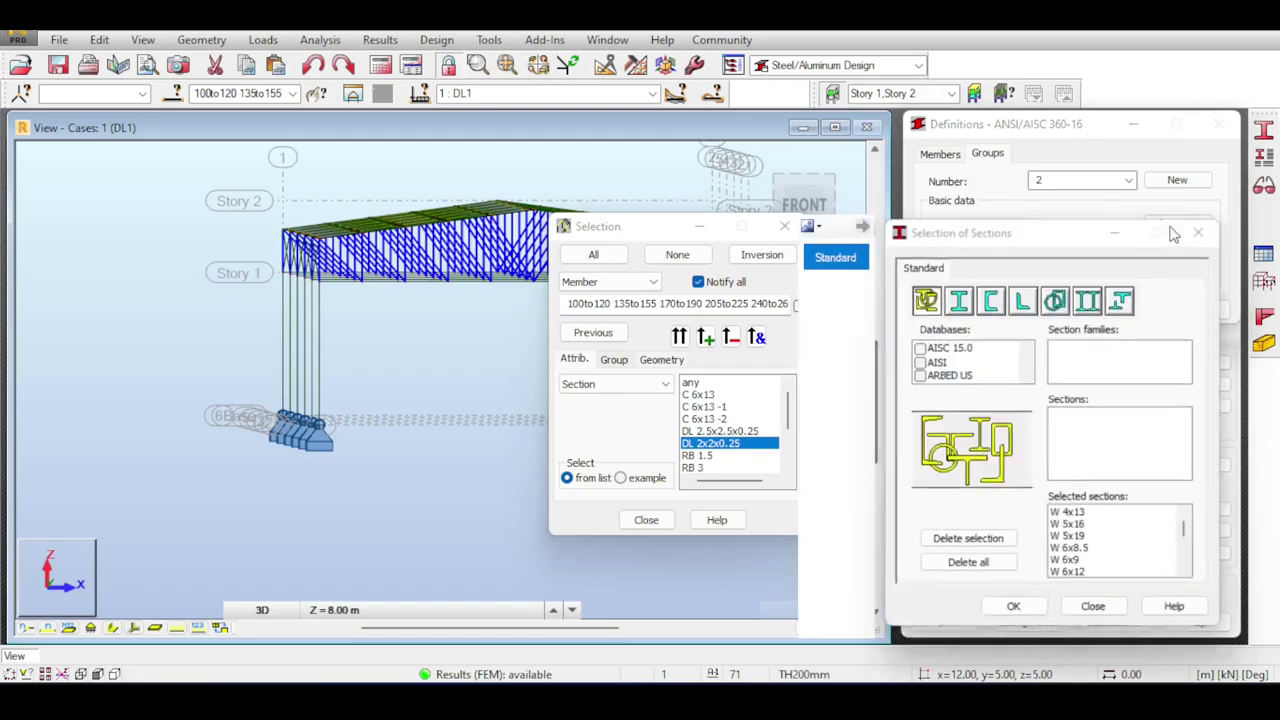
pyautogui.click(920, 348)
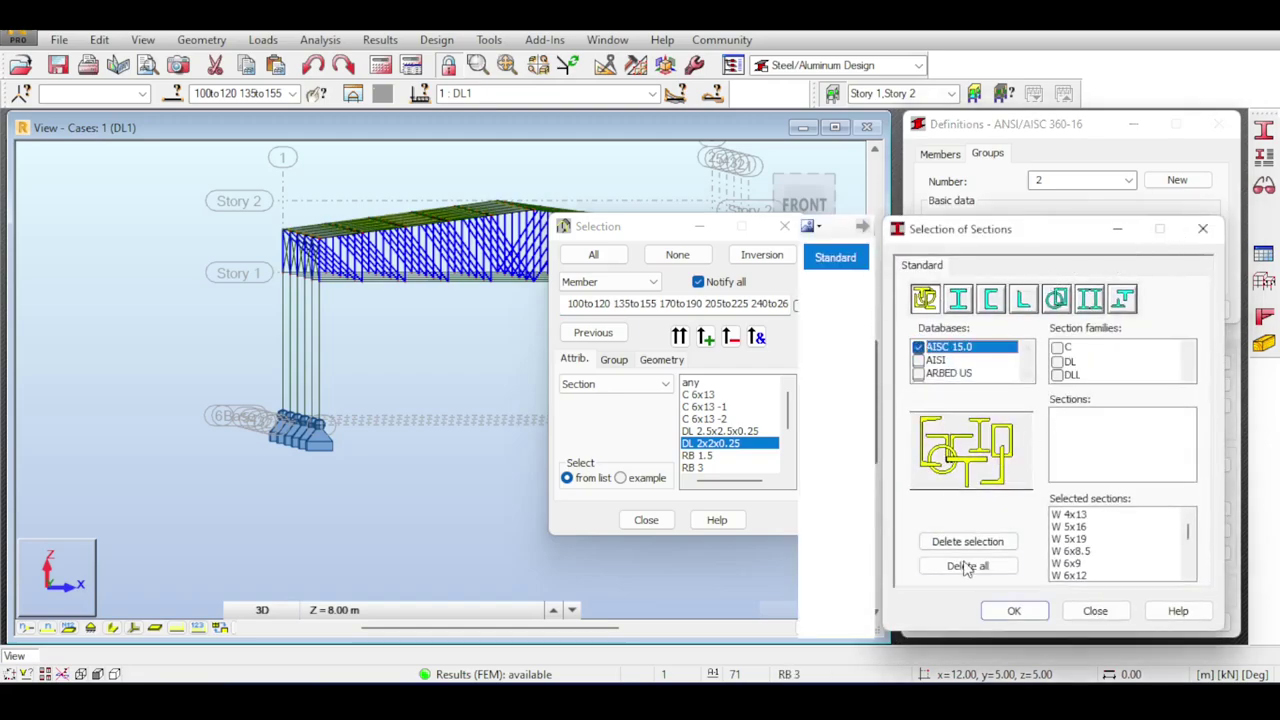
pyautogui.click(965, 566)
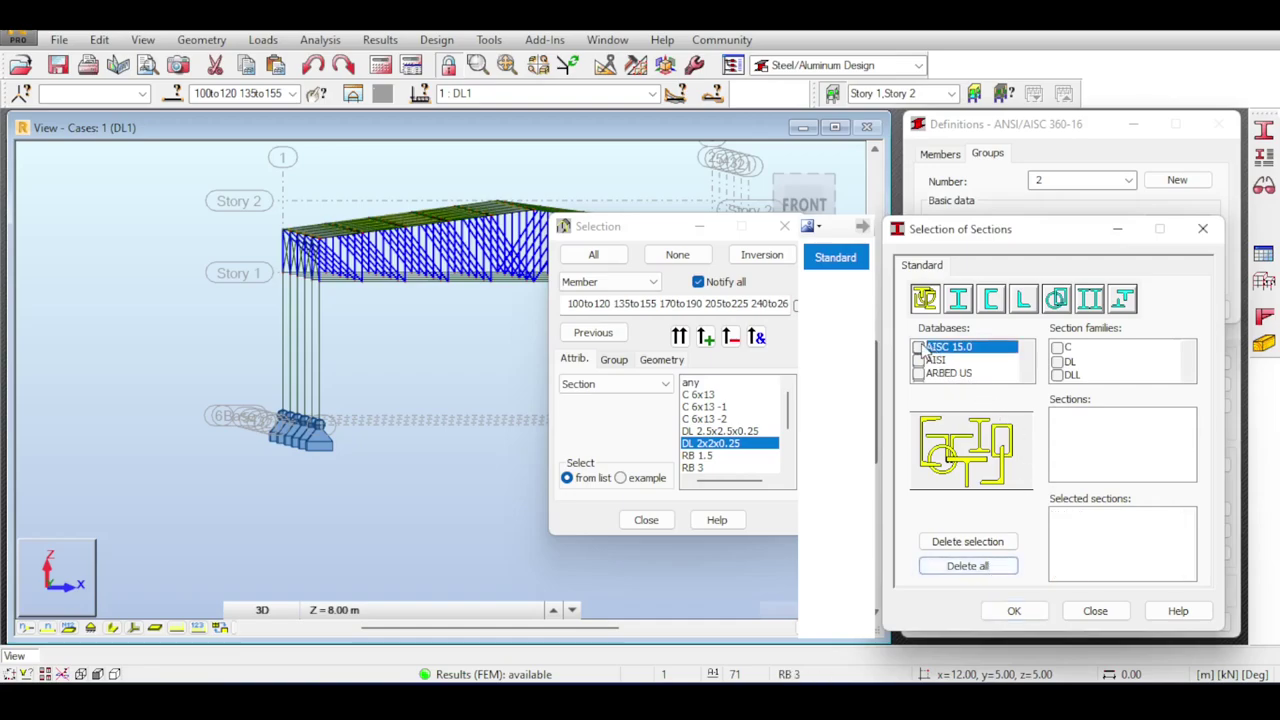
pyautogui.click(1058, 362)
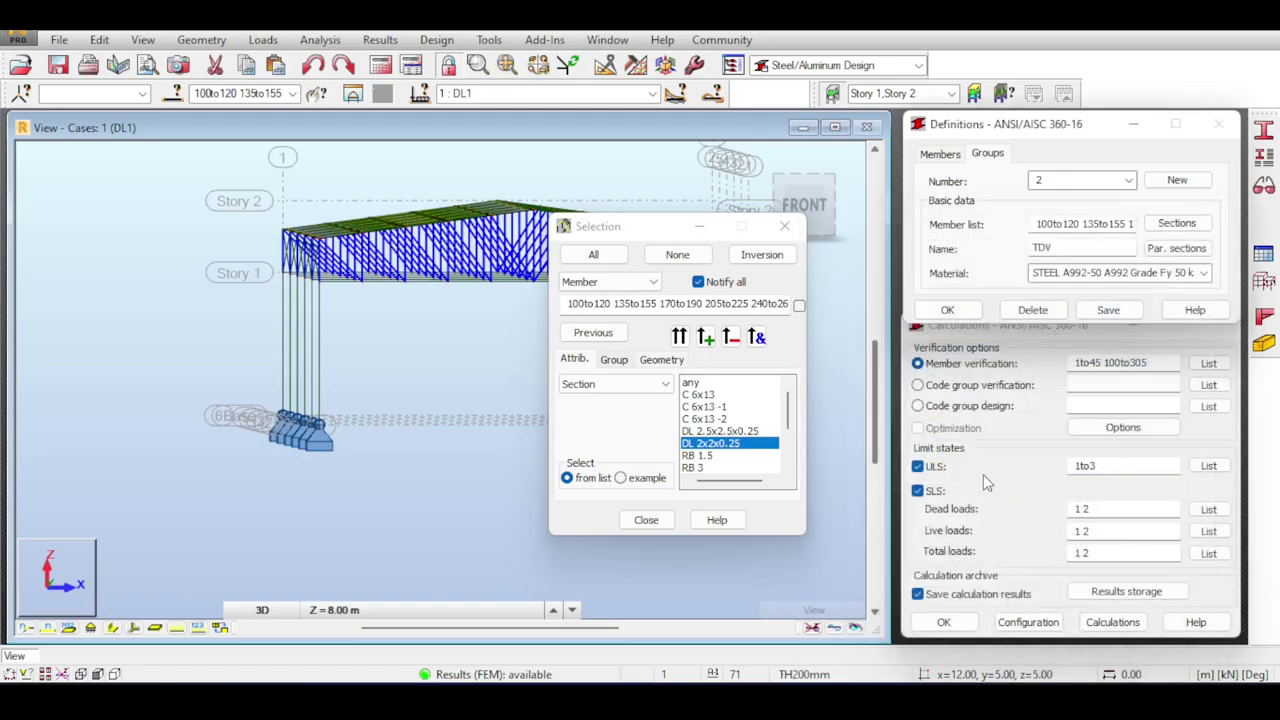
pyautogui.click(1108, 310)
# Define and save the code groups TULC and Bracings, giving Bracings the RB 3 members 1 17to45 296to305.
pyautogui.click(1177, 181)
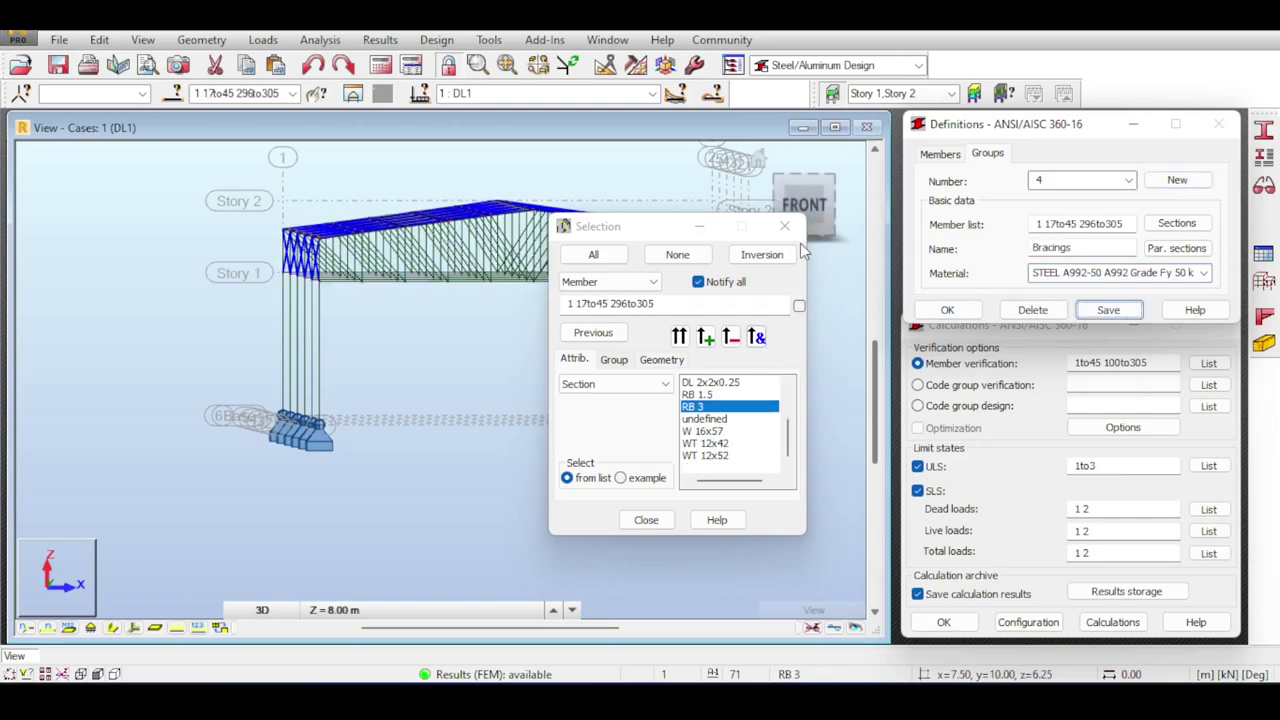
pyautogui.click(785, 228)
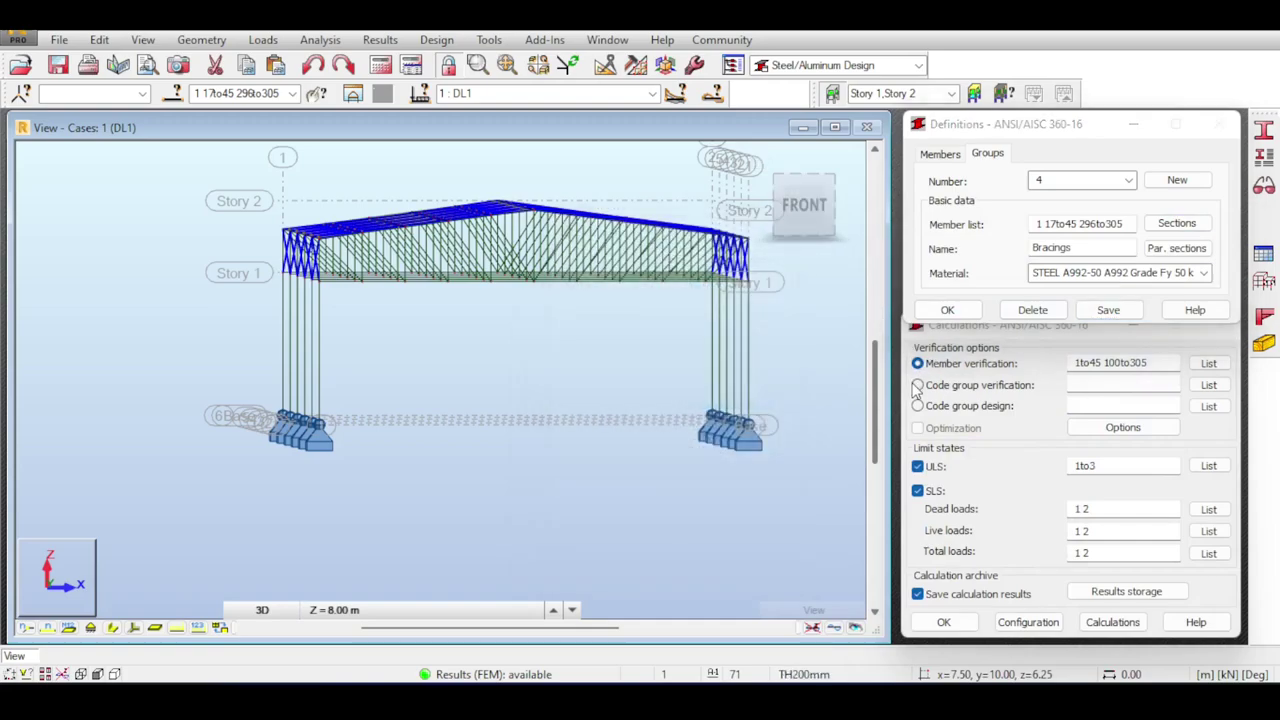
# Run the code group verification for groups 1to4 with only the ULS limit state and load cases 1to3.
pyautogui.click(917, 386)
pyautogui.click(1208, 385)
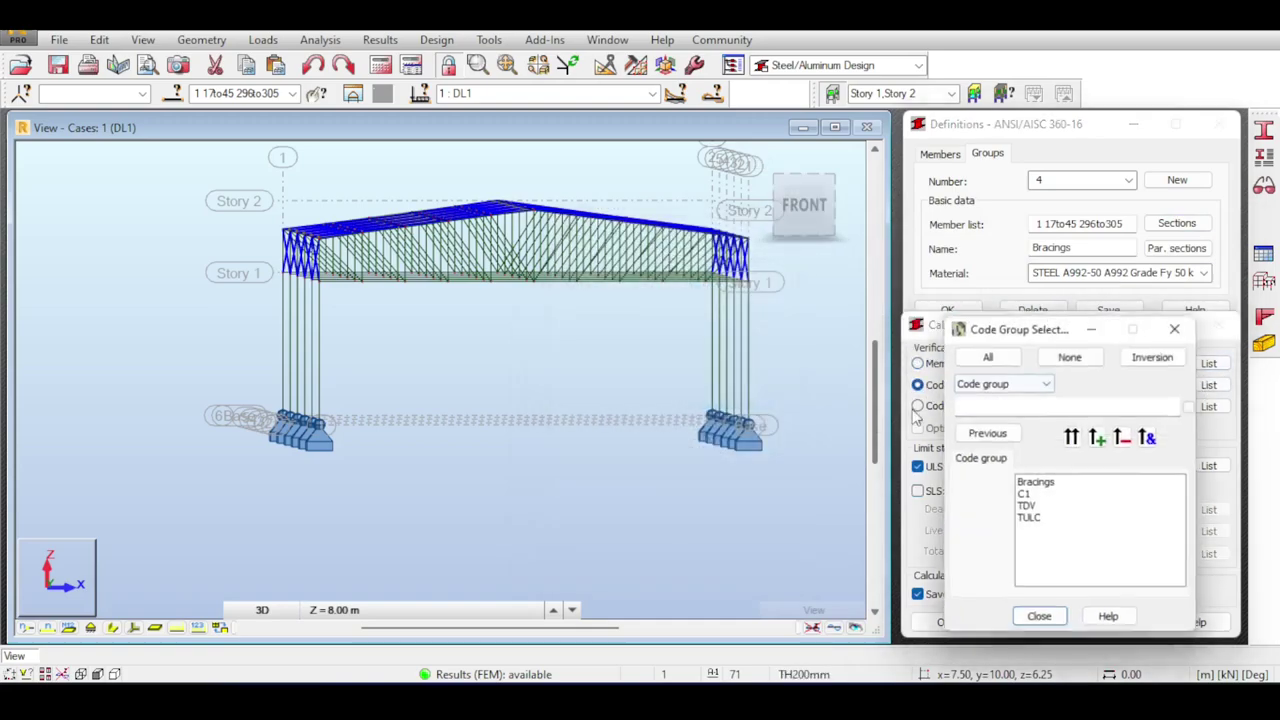
pyautogui.click(1040, 619)
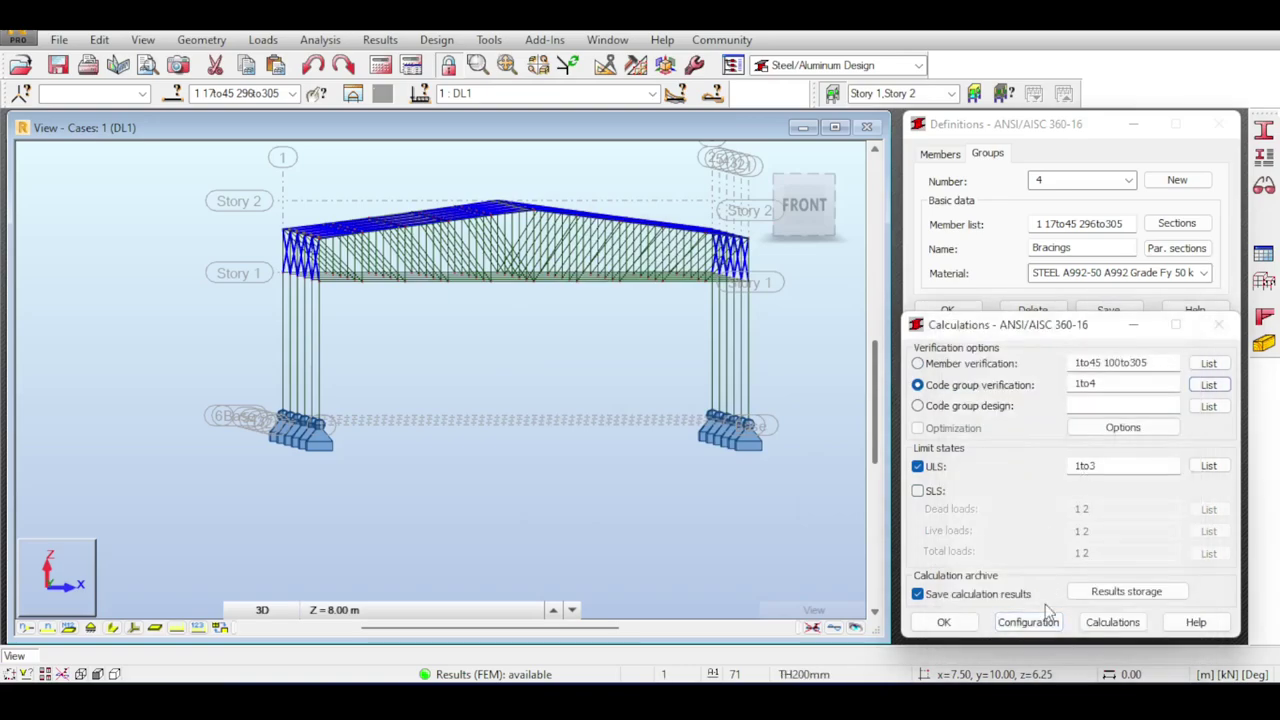
pyautogui.click(1112, 621)
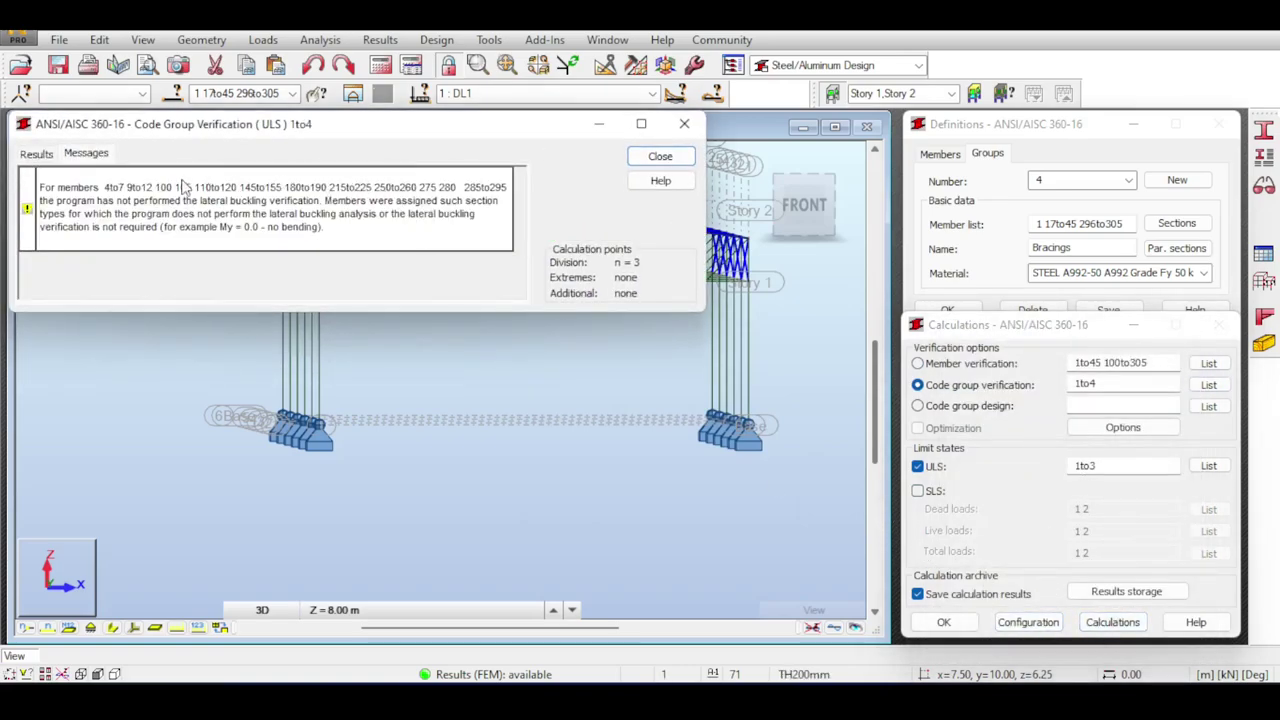
# Examine the detailed verification results of member 190 in code group TDV.
pyautogui.click(36, 154)
pyautogui.click(175, 242)
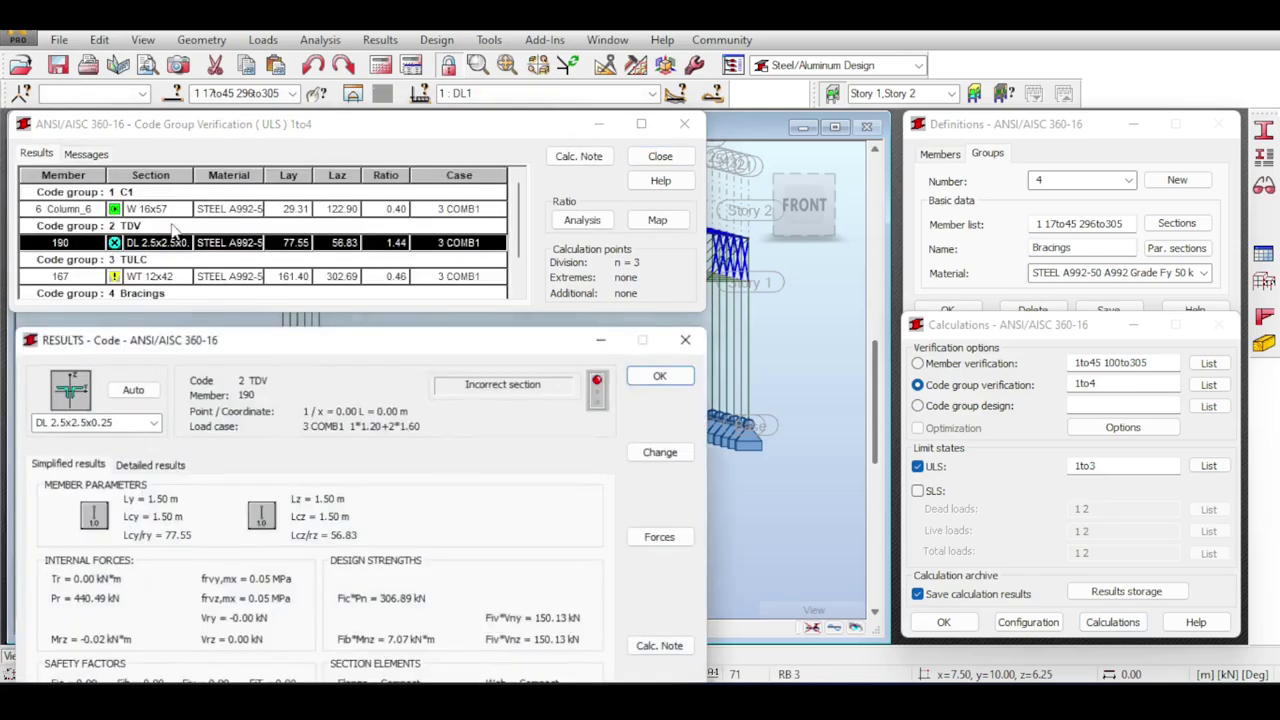
pyautogui.moveTo(359, 346); pyautogui.dragTo(443, 131)
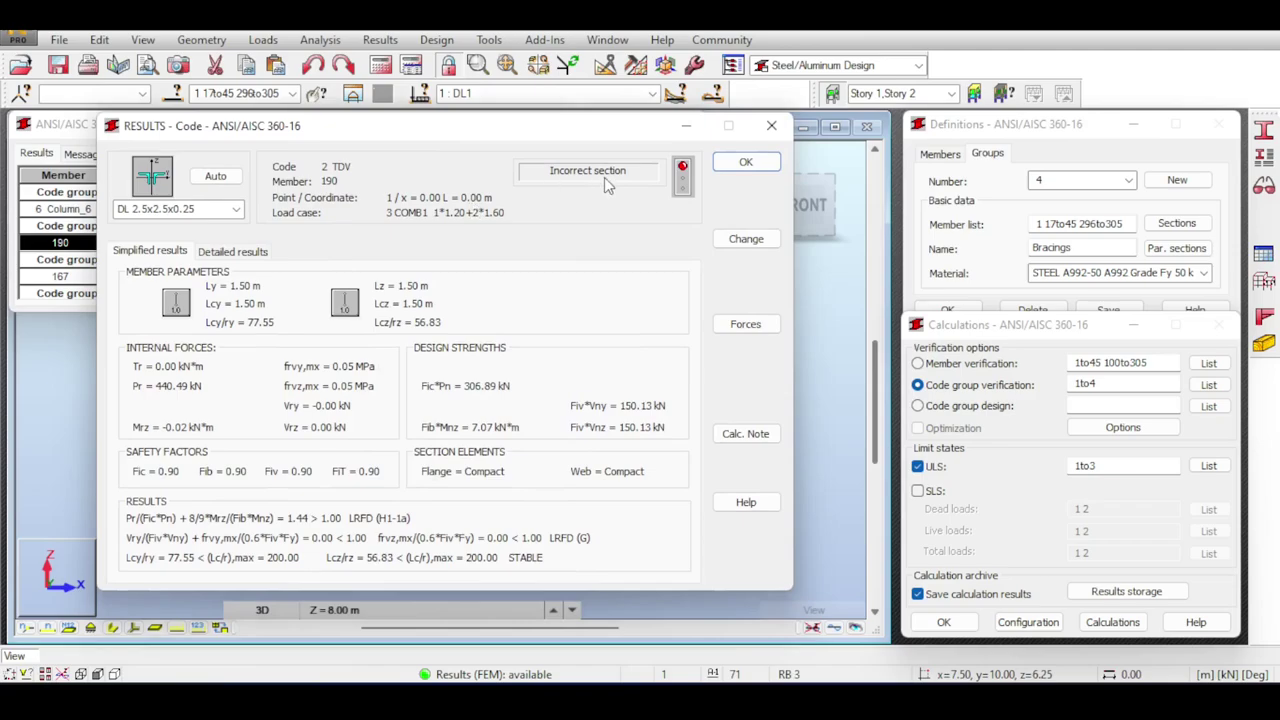
pyautogui.click(1090, 306)
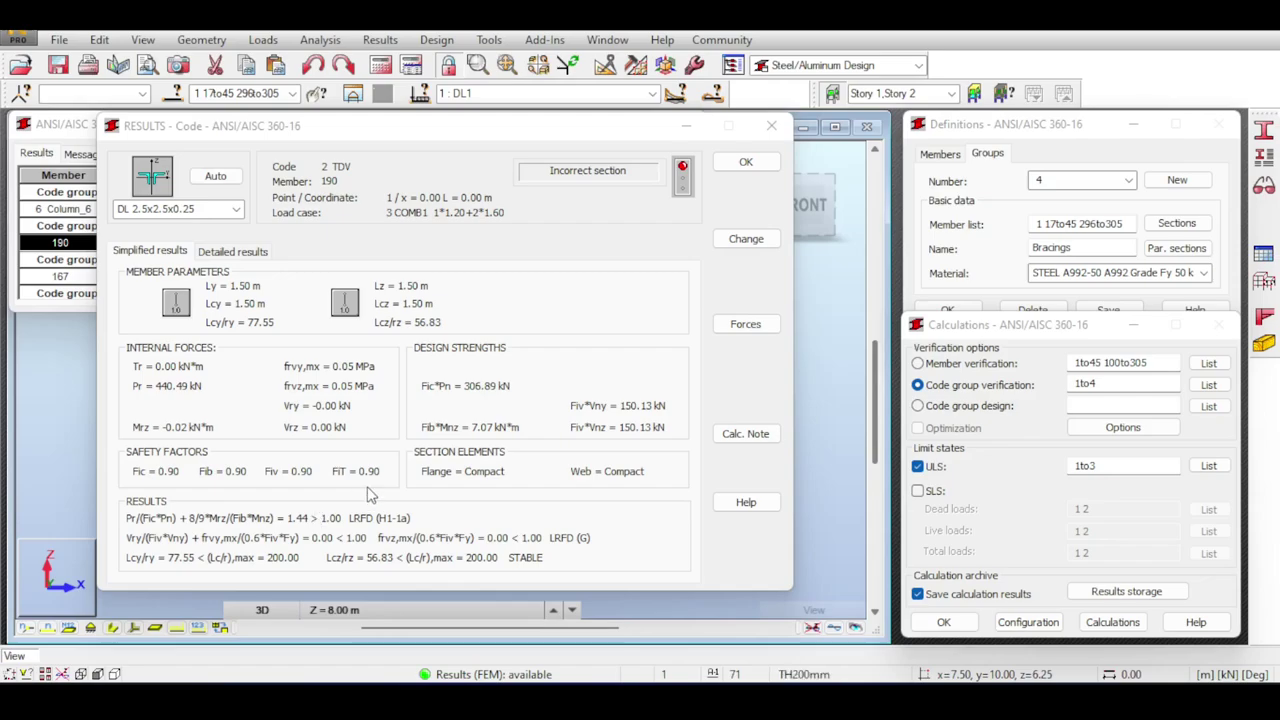
# Review the verification results of member 167 in group TULC and Column_26 in group Bracings, and close the results.
pyautogui.click(773, 135)
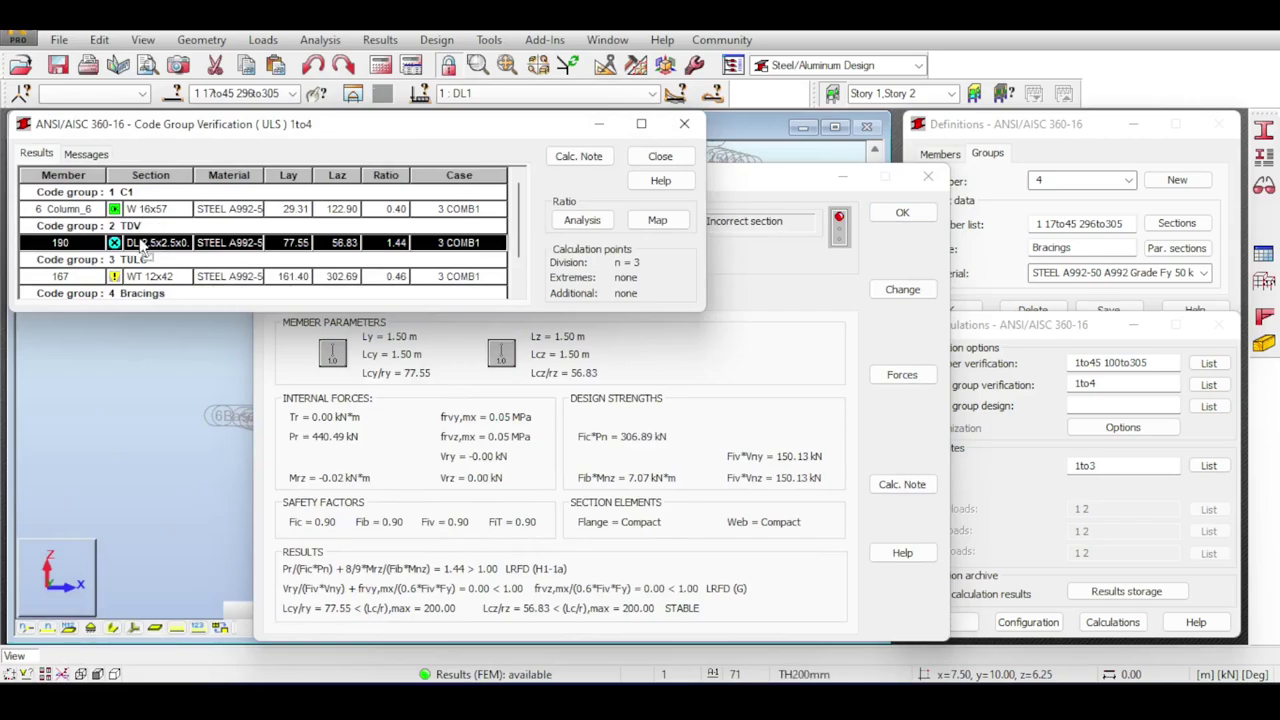
pyautogui.scroll(-1, 153, 272)
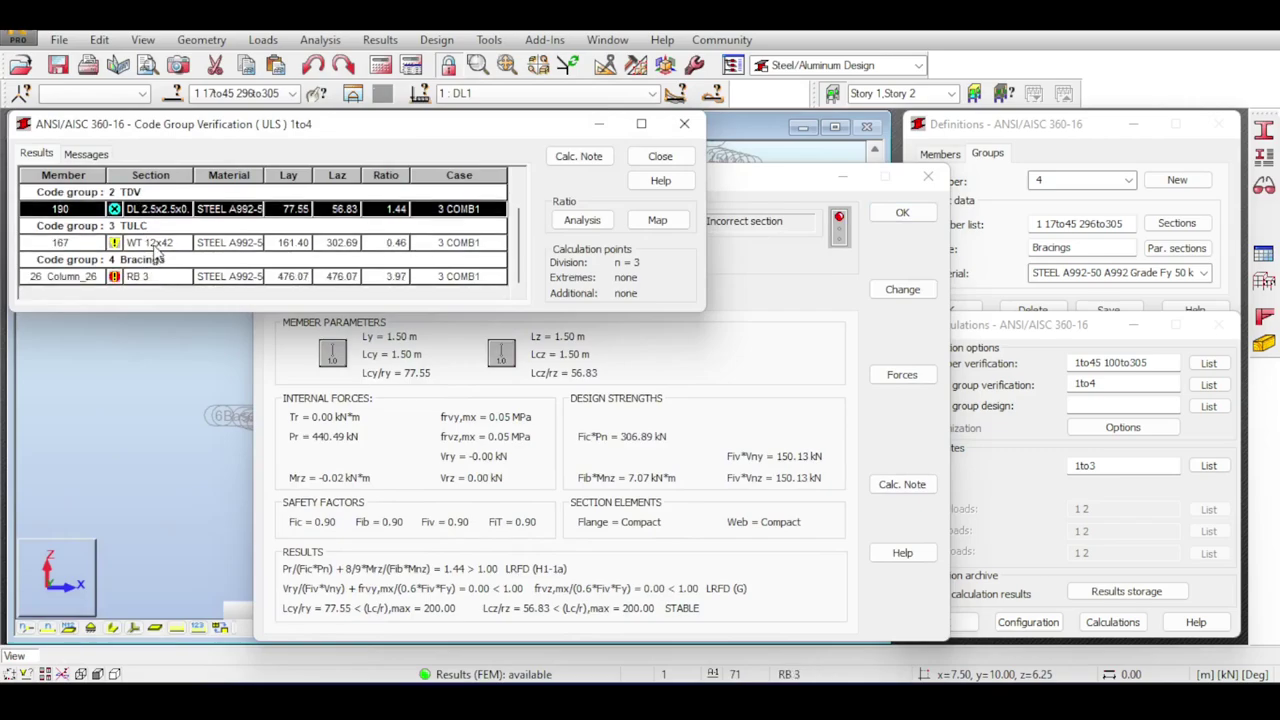
pyautogui.click(150, 243)
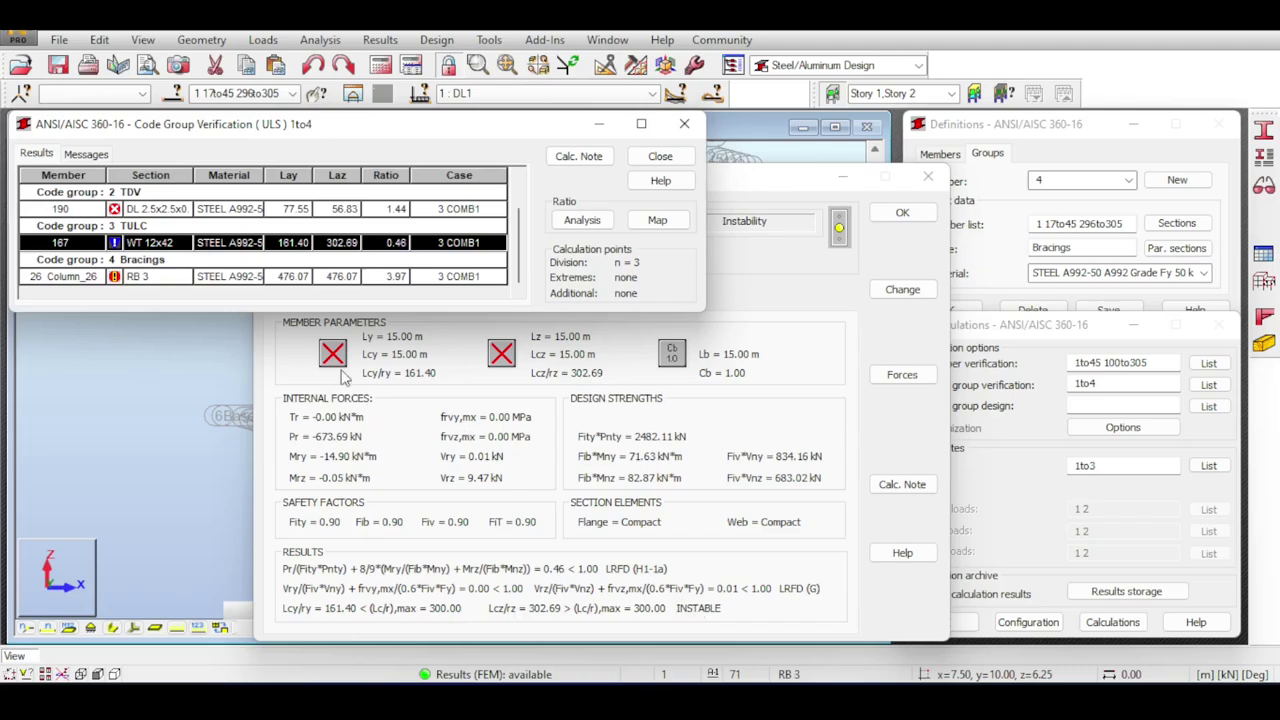
pyautogui.click(170, 284)
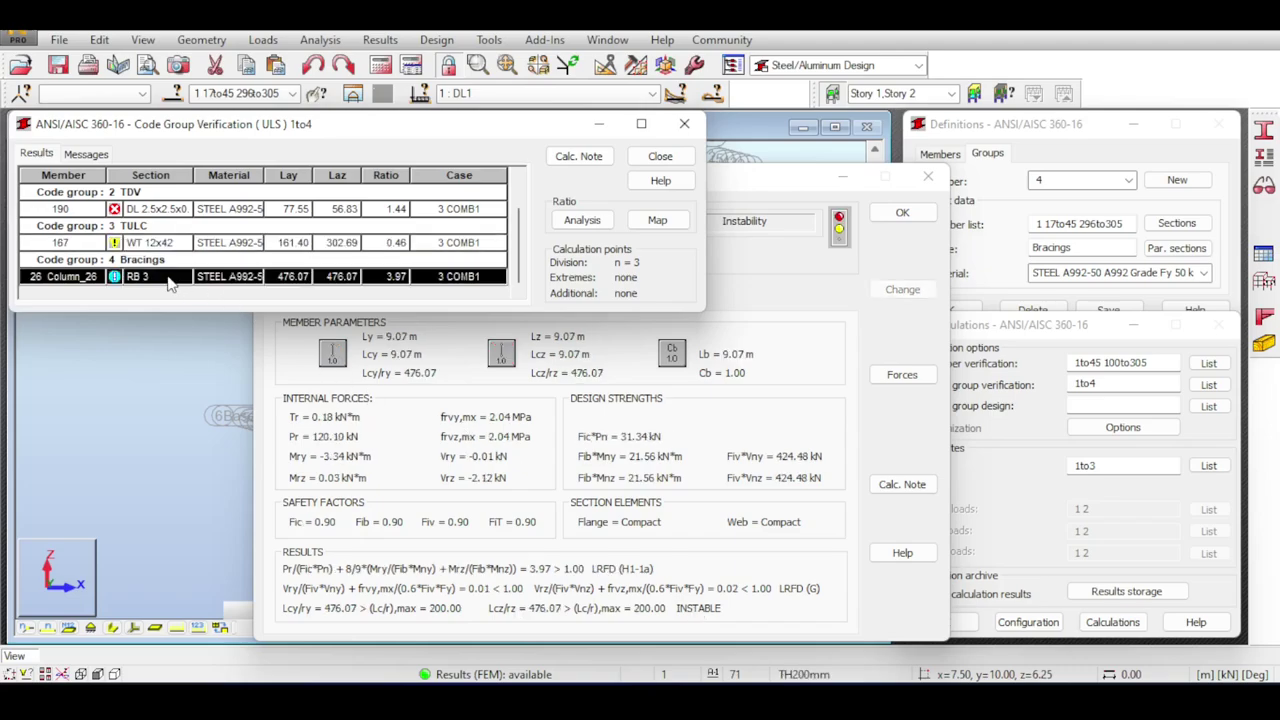
pyautogui.click(660, 156)
pyautogui.click(244, 281)
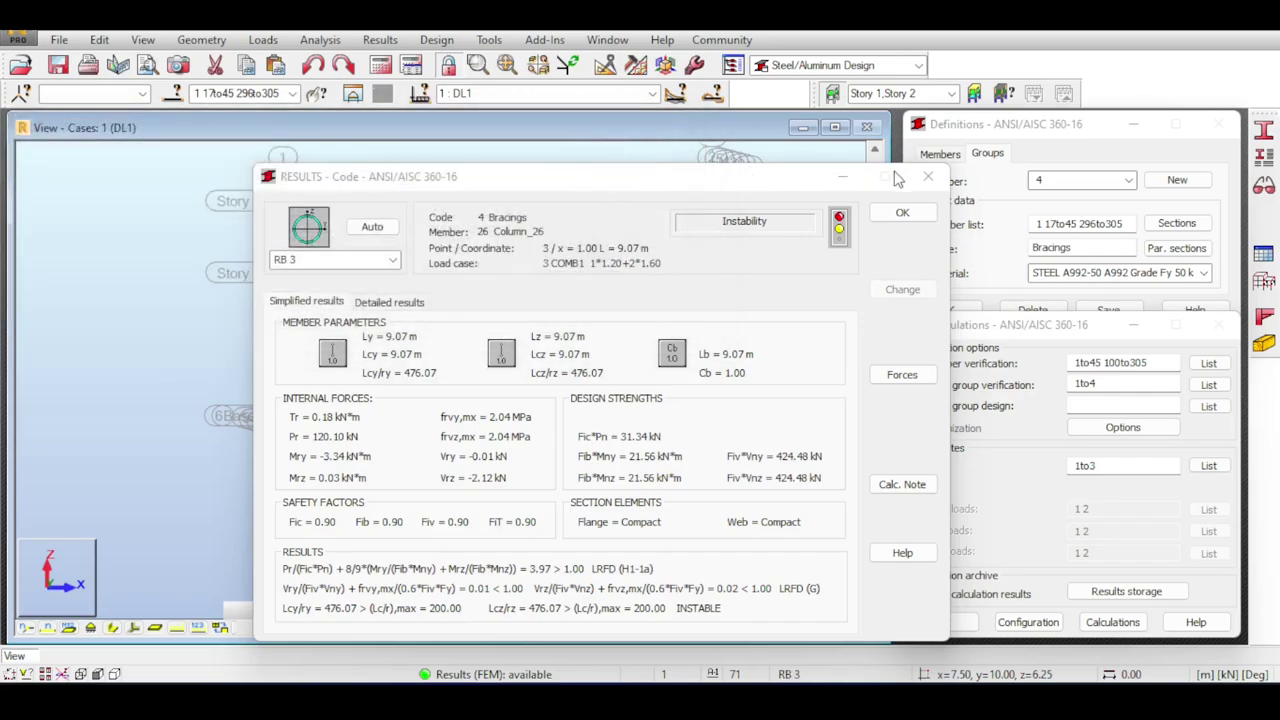
pyautogui.click(928, 177)
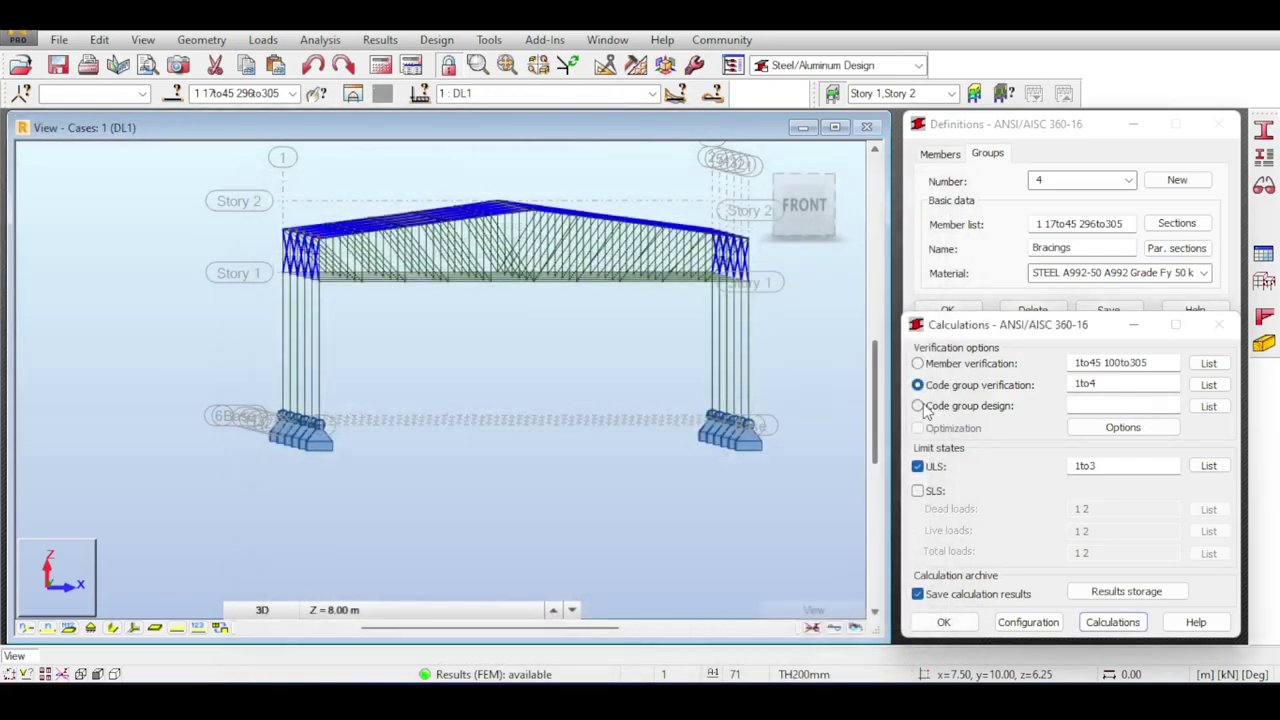
# Run the code group design for groups 1to4 under ULS and review the proposed sections down to the Bracings group.
pyautogui.click(988, 408)
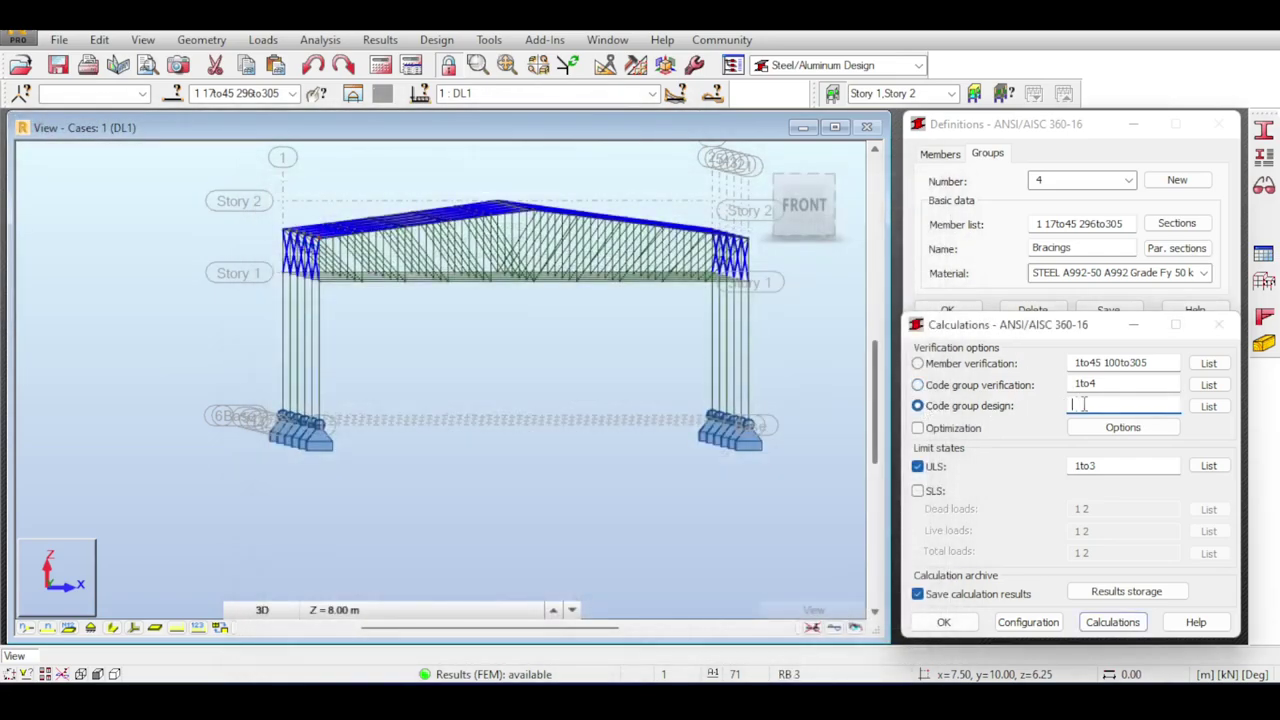
pyautogui.click(1208, 406)
pyautogui.click(1040, 621)
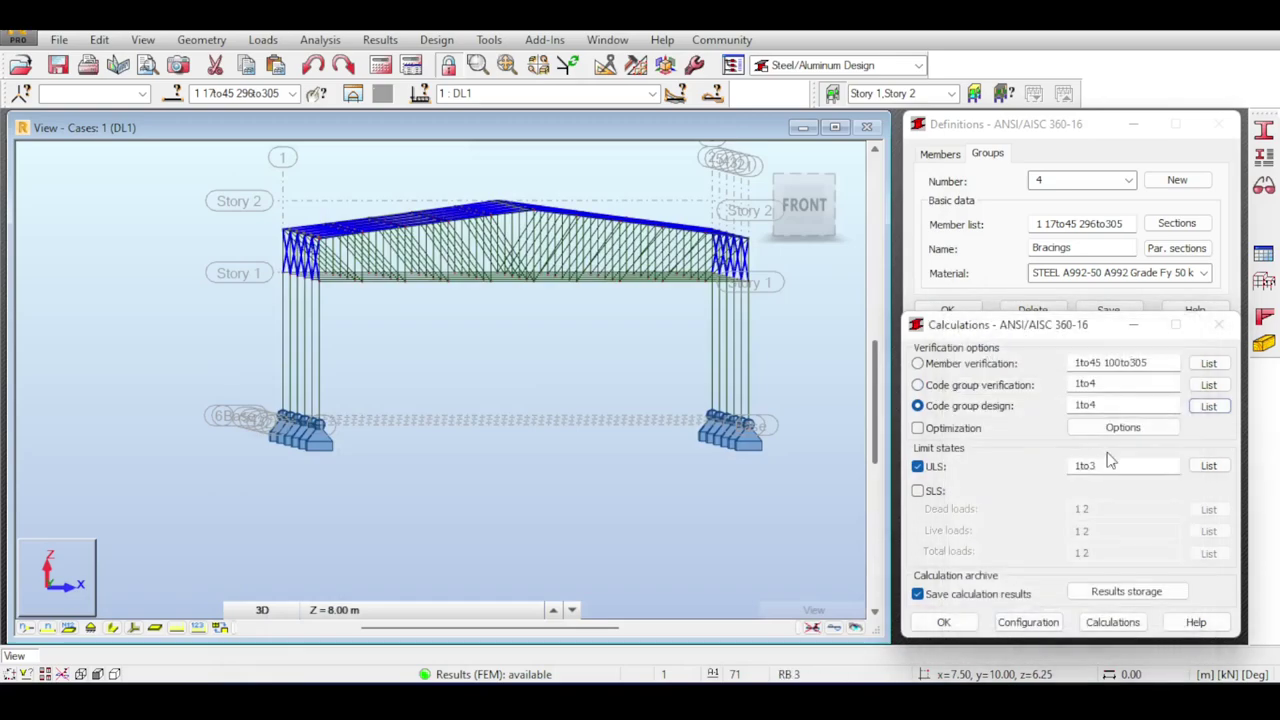
pyautogui.click(1100, 622)
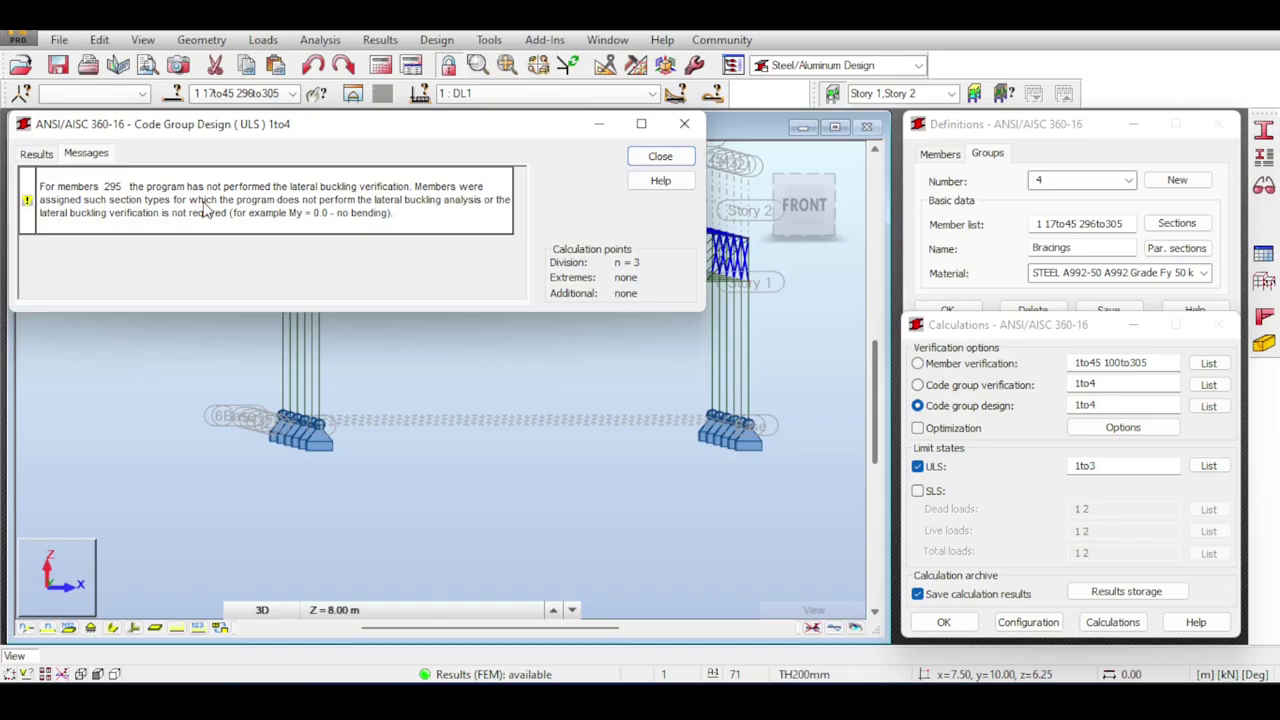
pyautogui.click(36, 154)
pyautogui.scroll(-6, 150, 230)
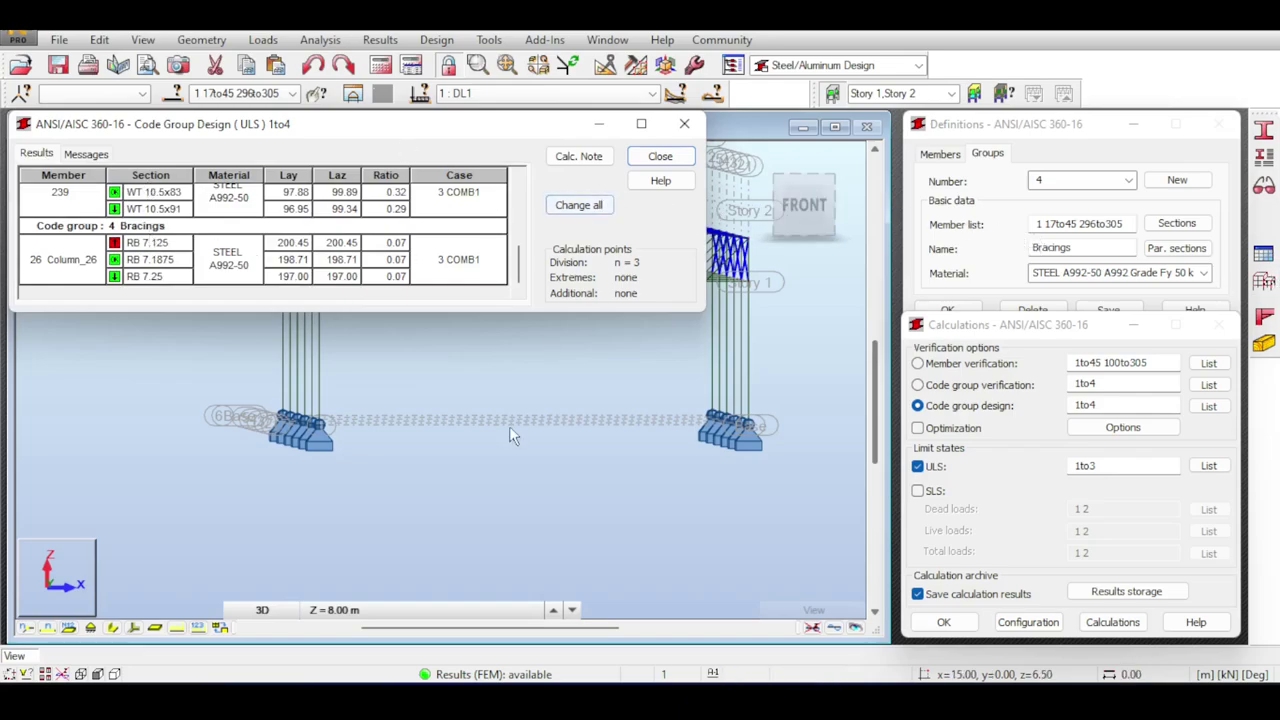
# Display the members' section shapes in the 3D view and inspect the bracings along the roof and eaves.
pyautogui.click(112, 628)
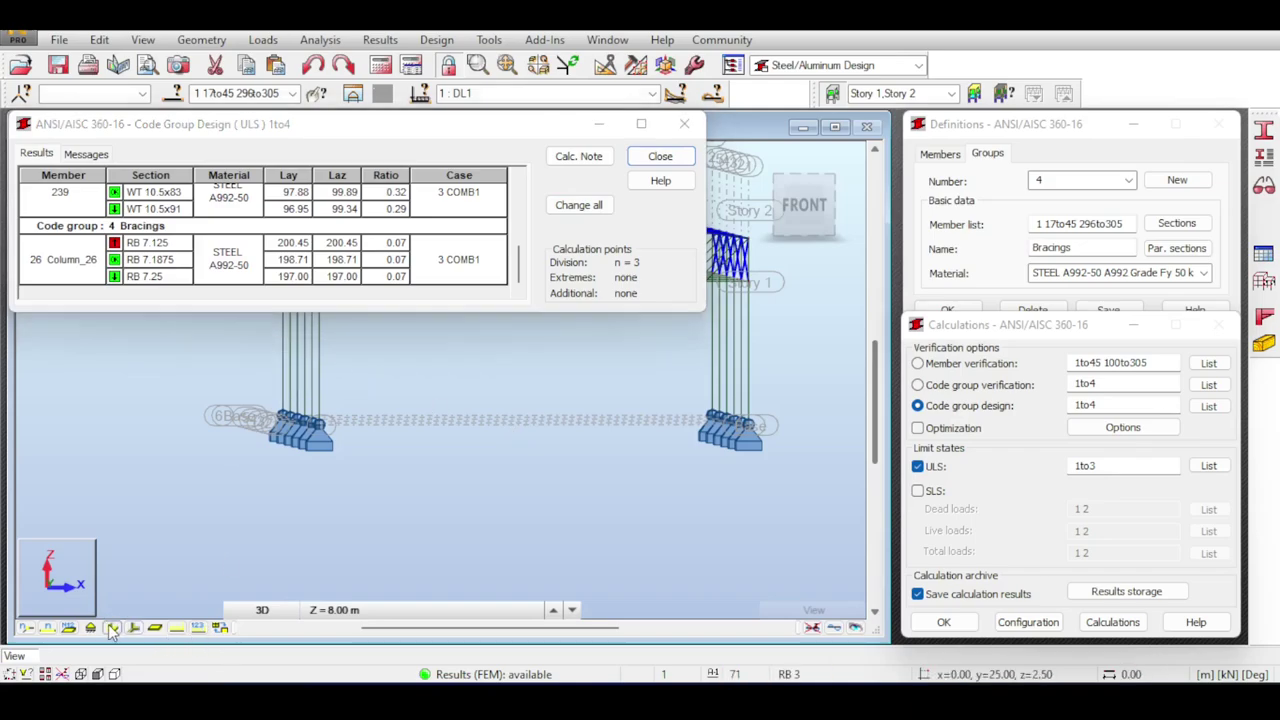
pyautogui.click(808, 240)
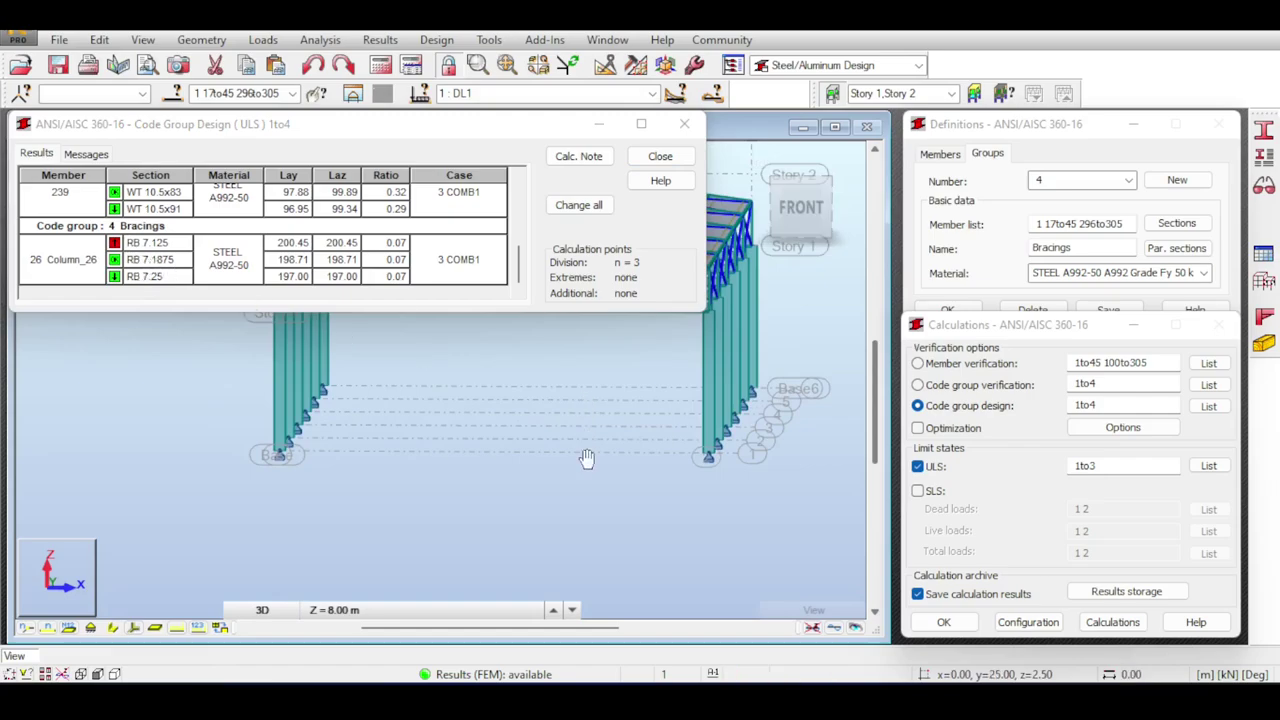
pyautogui.moveTo(586, 459); pyautogui.dragTo(600, 605, button='middle')
pyautogui.scroll(3, 686, 470)
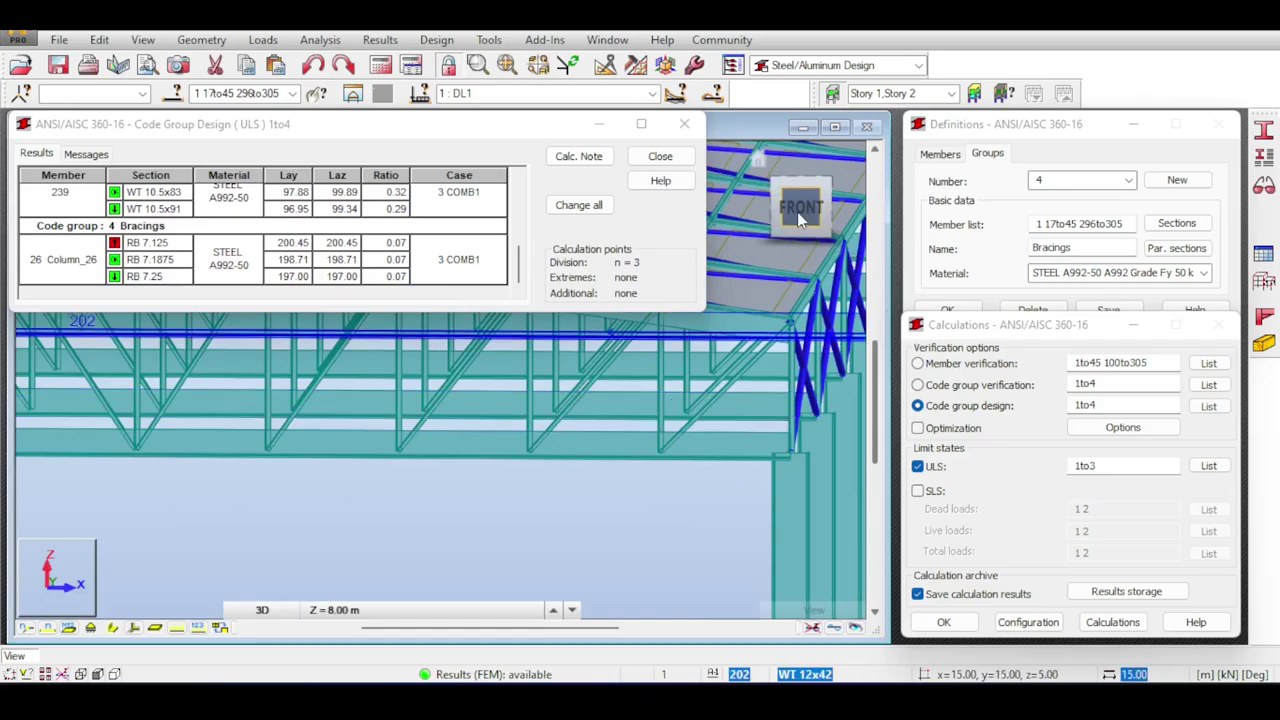
pyautogui.click(826, 205)
pyautogui.moveTo(826, 205); pyautogui.dragTo(790, 230)
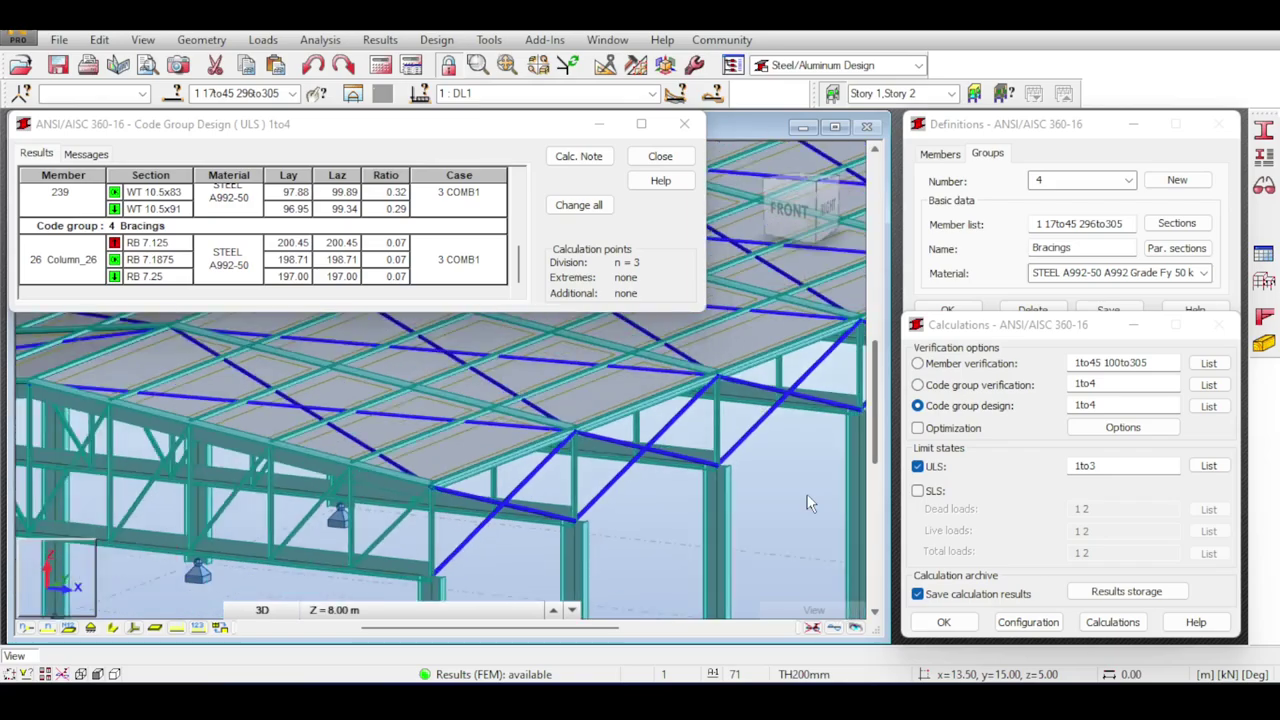
# Examine the simplified design results of the RB 7.1875 section for Column_26 in group Bracings.
pyautogui.doubleClick(160, 260)
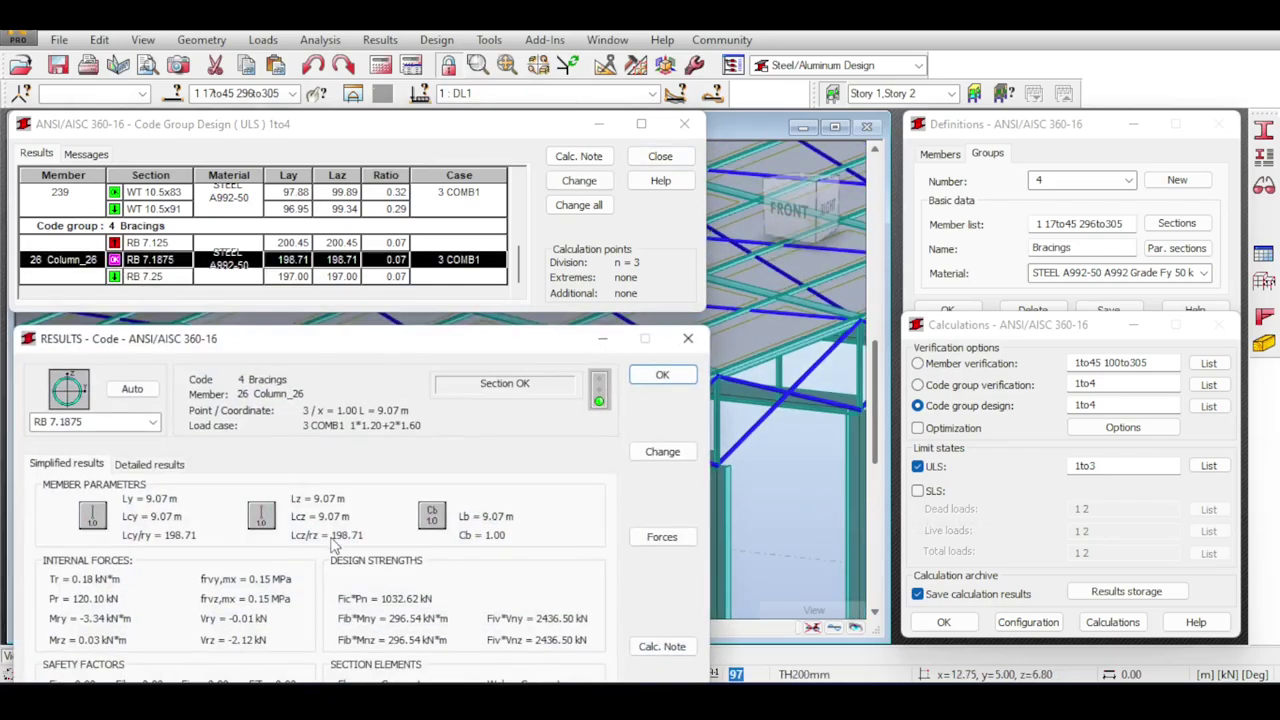
pyautogui.moveTo(384, 350); pyautogui.dragTo(429, 188)
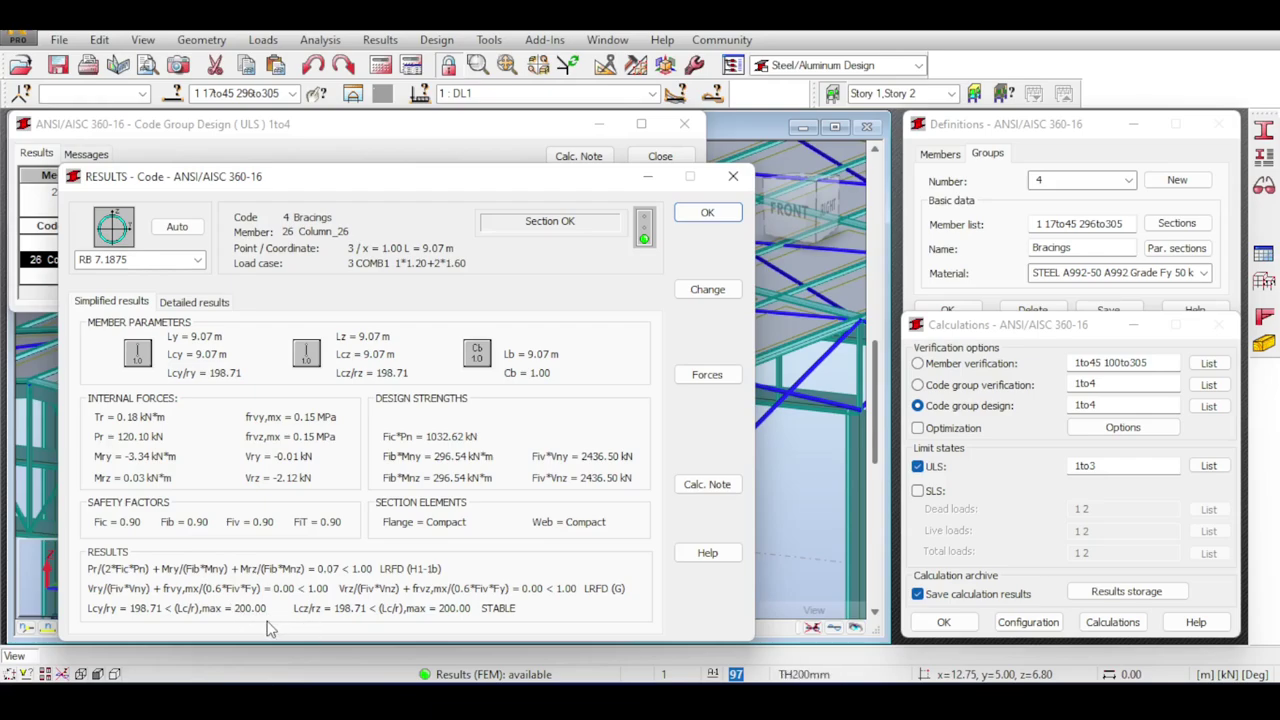
pyautogui.click(733, 176)
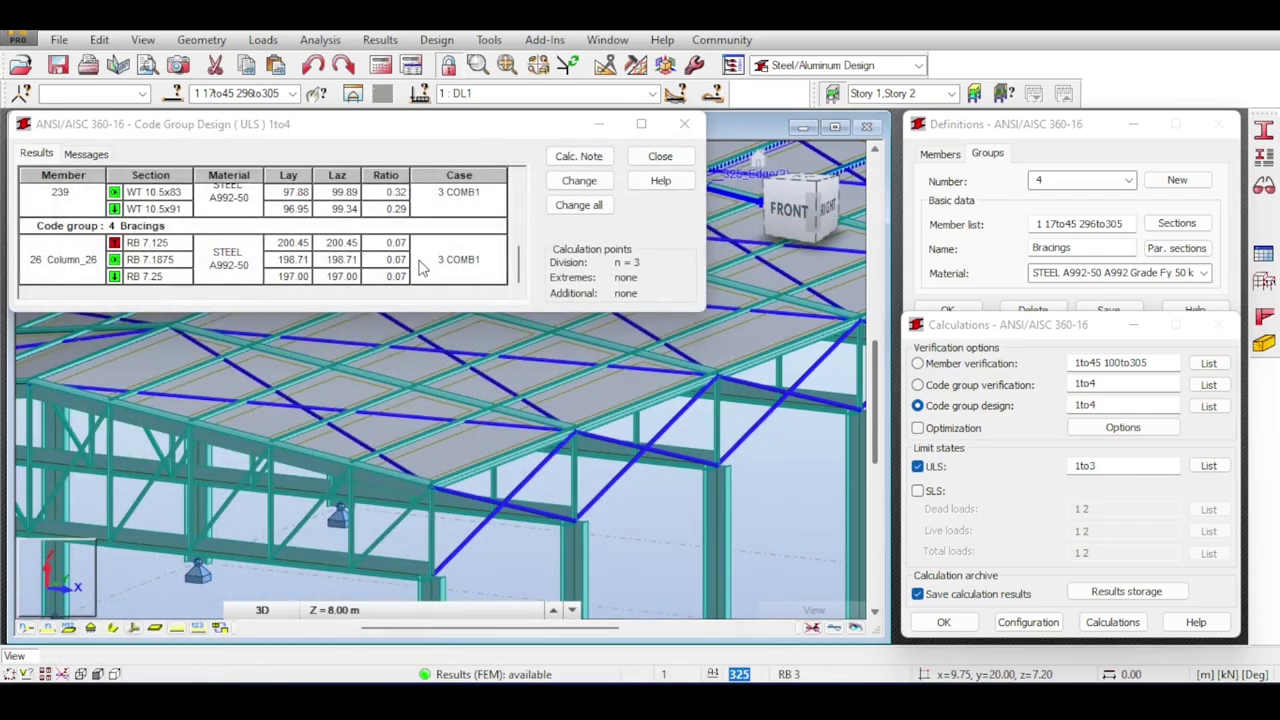
# Apply the designed sections to all code groups and inspect bracing member 37 in the model.
pyautogui.click(567, 204)
pyautogui.click(697, 396)
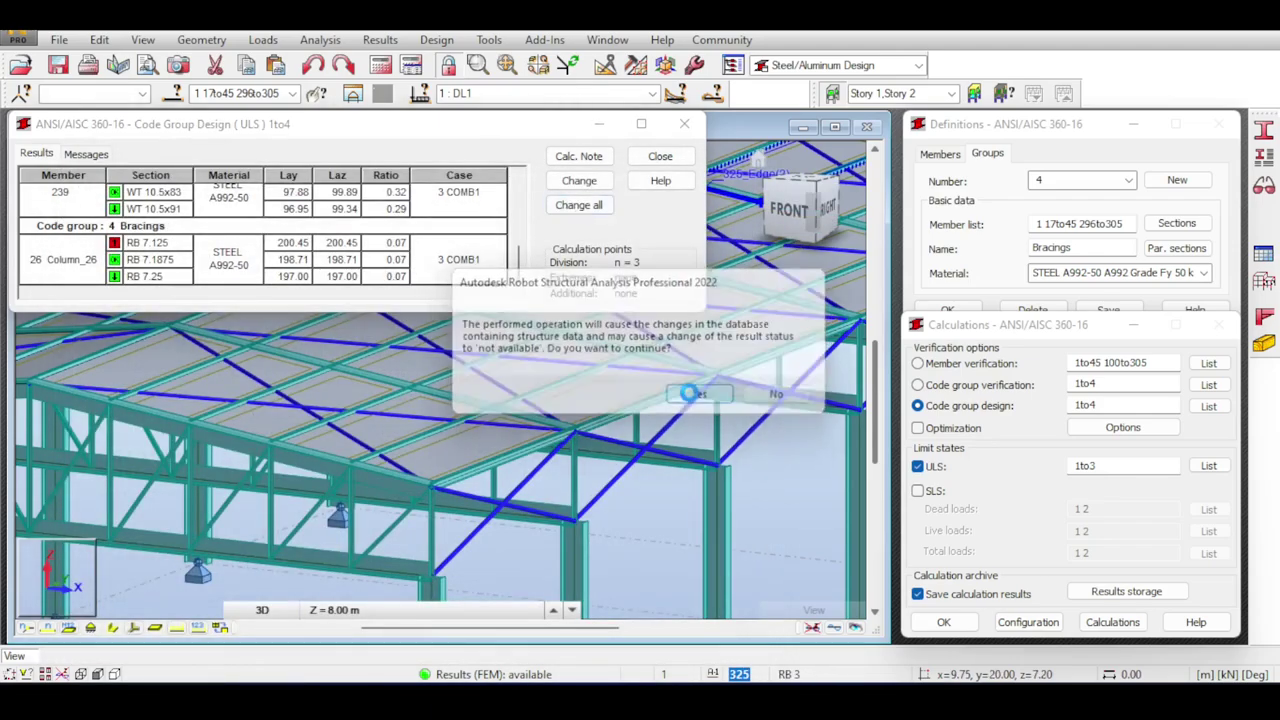
pyautogui.click(515, 542)
pyautogui.scroll(1, 510, 508)
pyautogui.scroll(2, 514, 439)
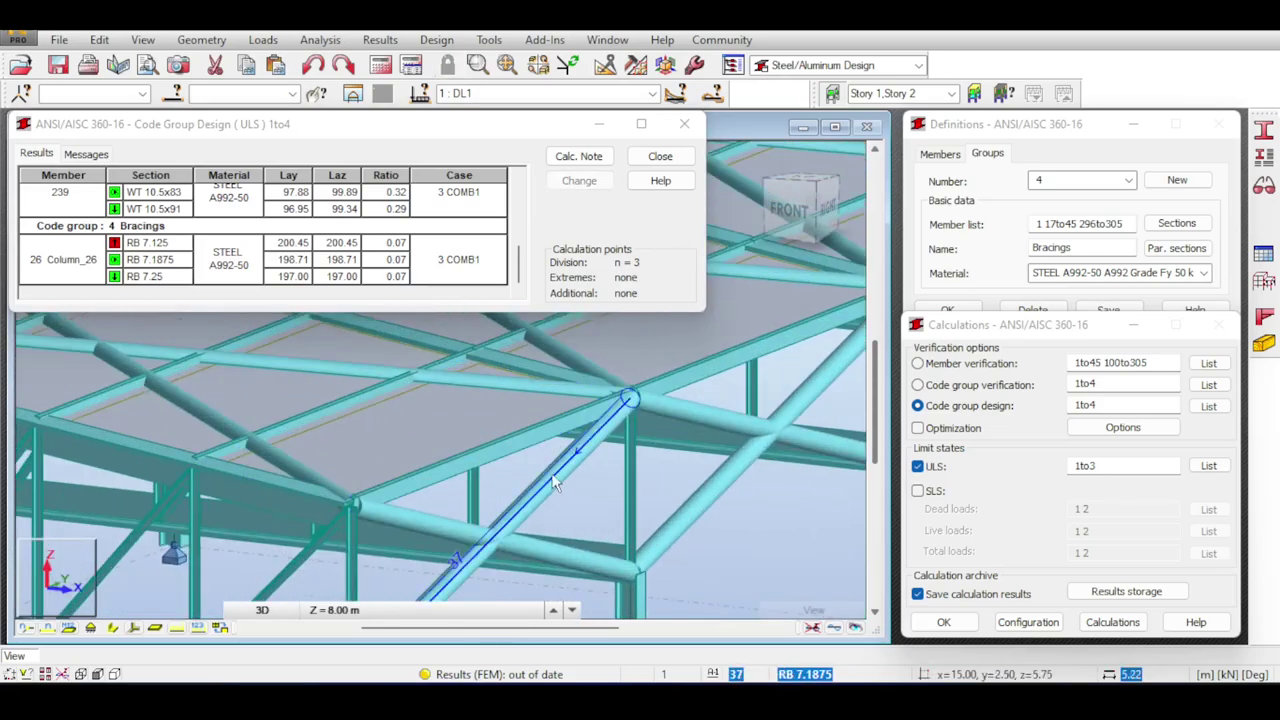
pyautogui.scroll(-3, 547, 478)
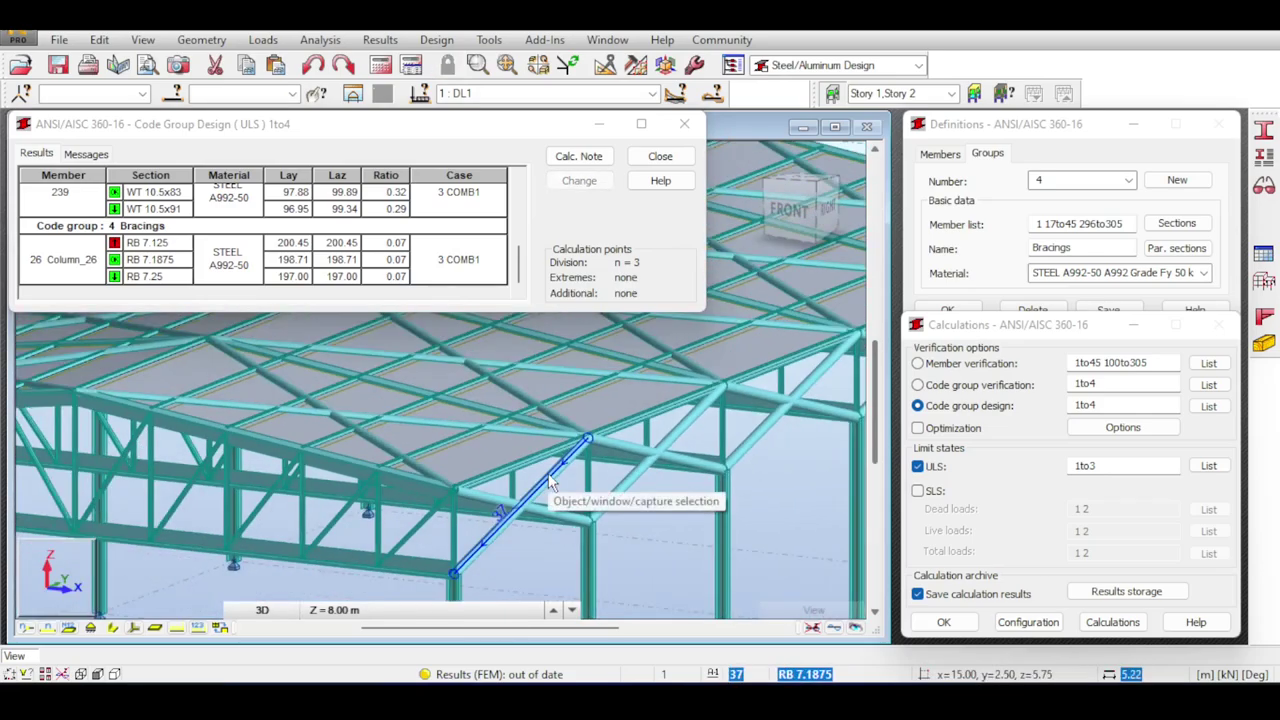
# Recheck the RB 7.1875 results for the Bracings group and close the code group design without archiving it.
pyautogui.click(131, 262)
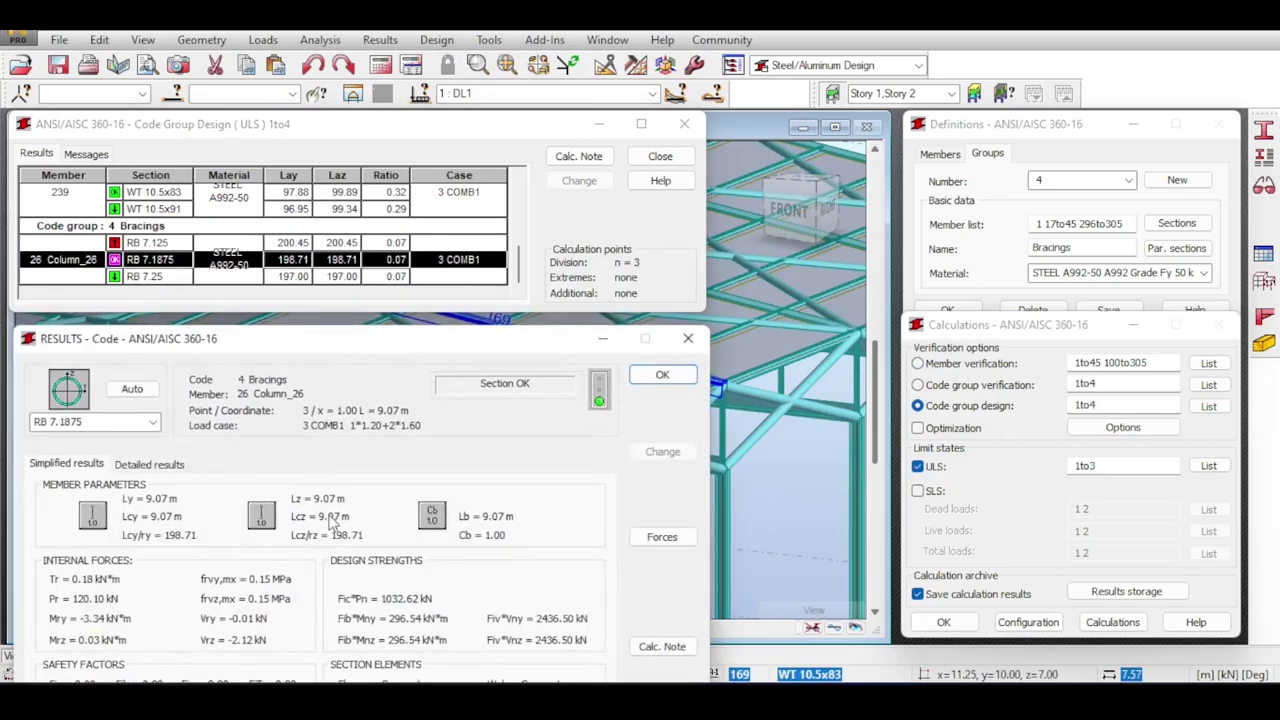
pyautogui.moveTo(342, 358); pyautogui.dragTo(395, 201)
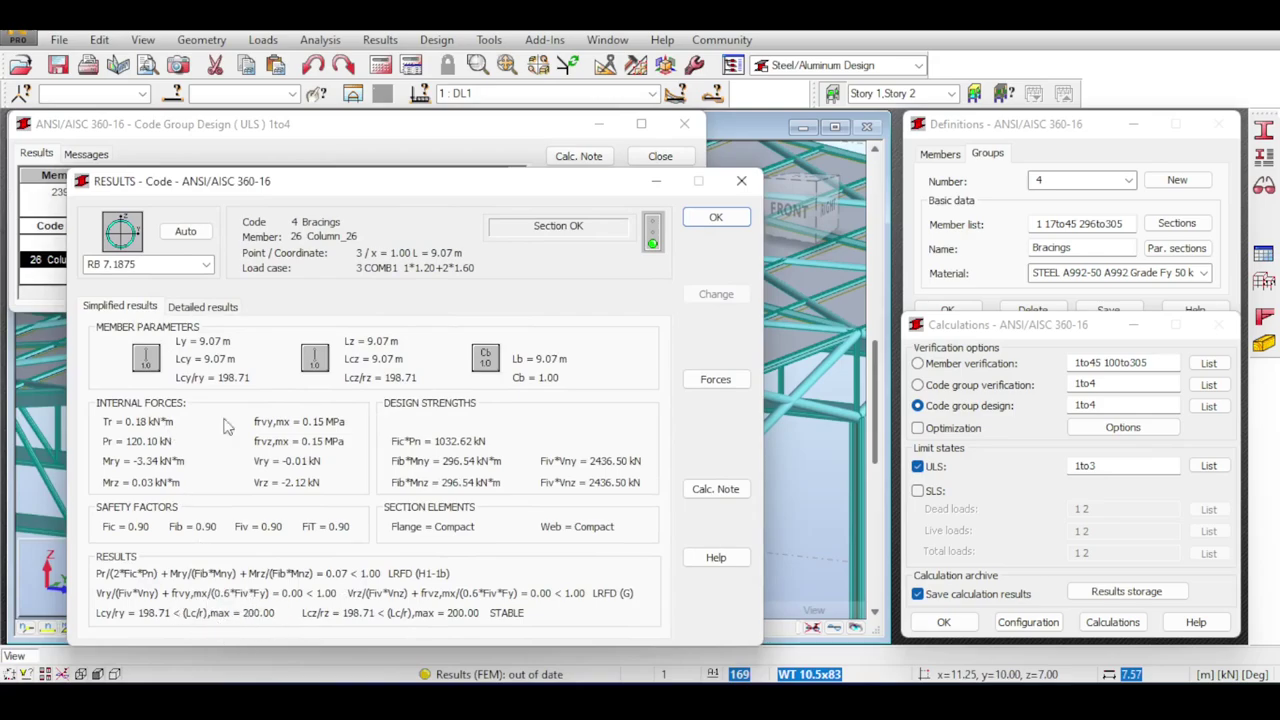
pyautogui.click(741, 181)
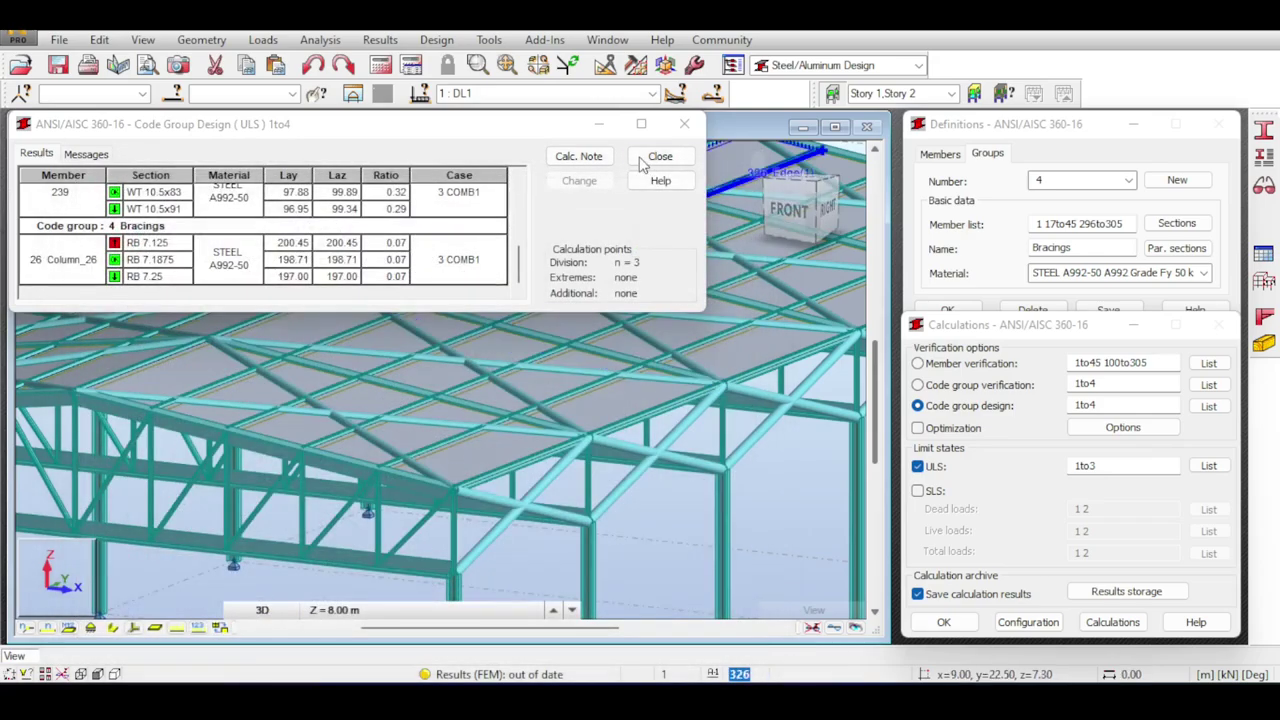
pyautogui.click(660, 157)
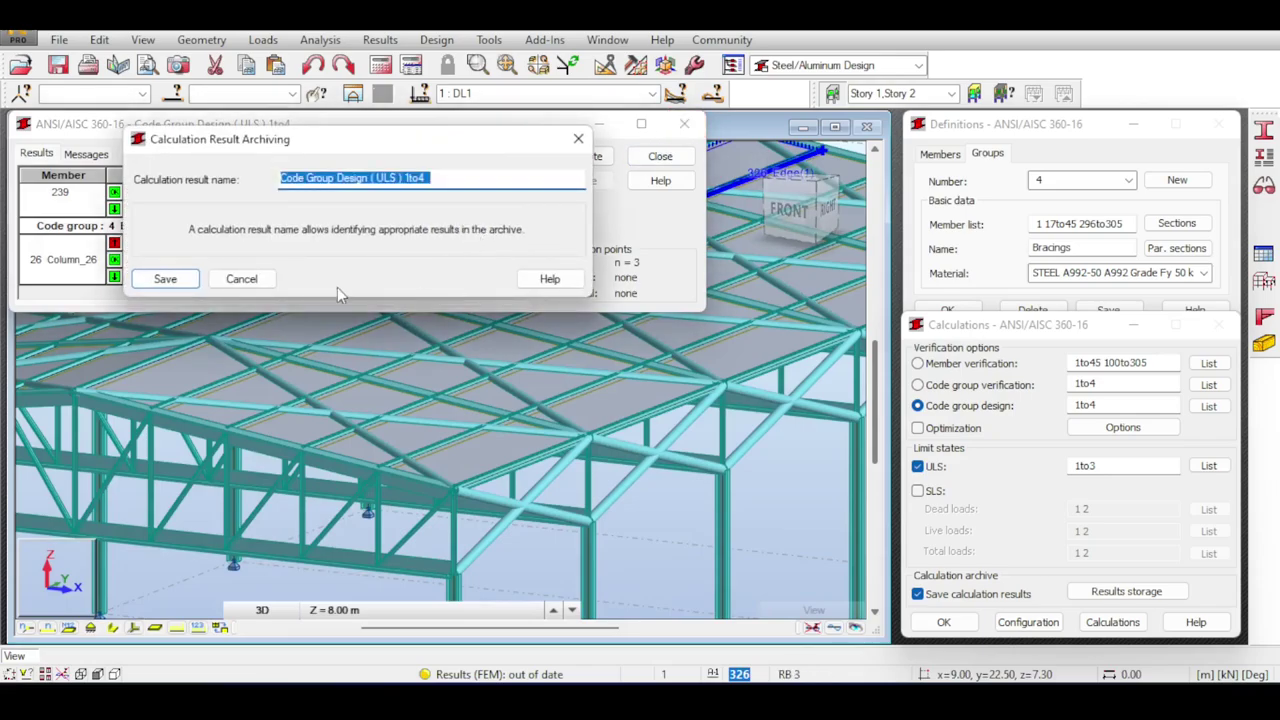
pyautogui.click(250, 279)
pyautogui.scroll(-3, 550, 490)
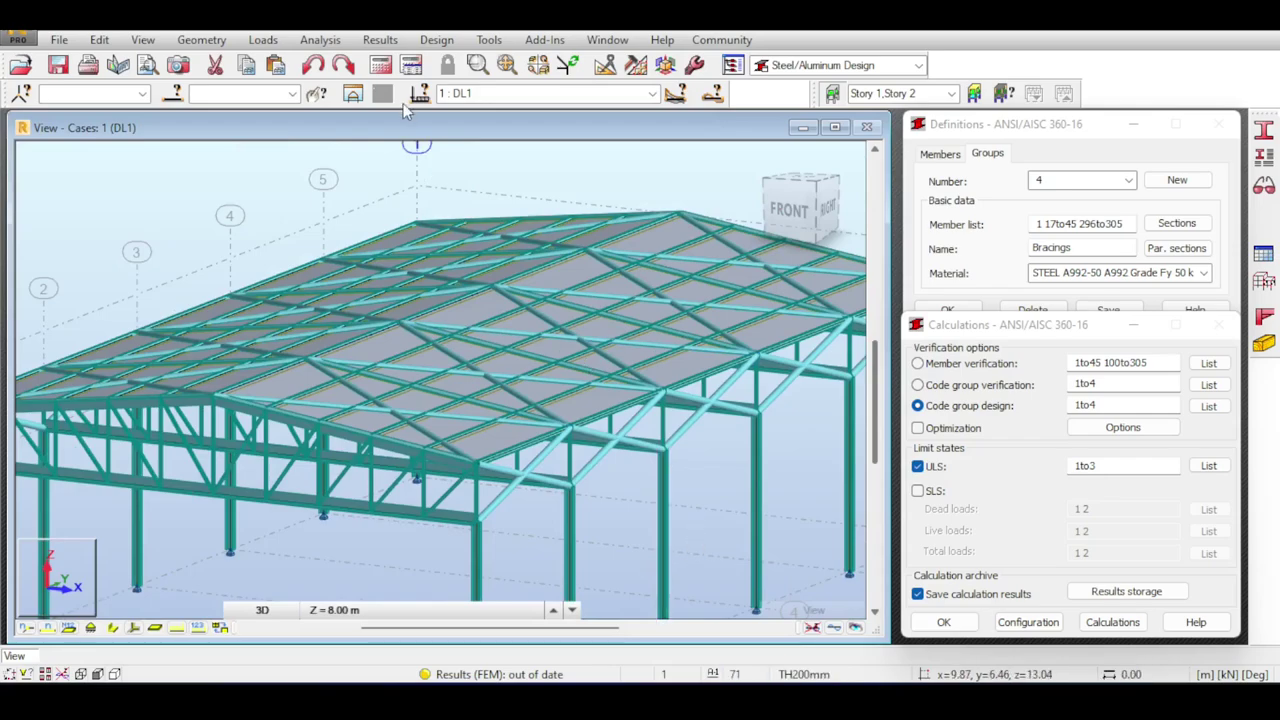
# Recalculate the structure and rerun the code group verification for groups 1to4 under ULS.
pyautogui.click(381, 65)
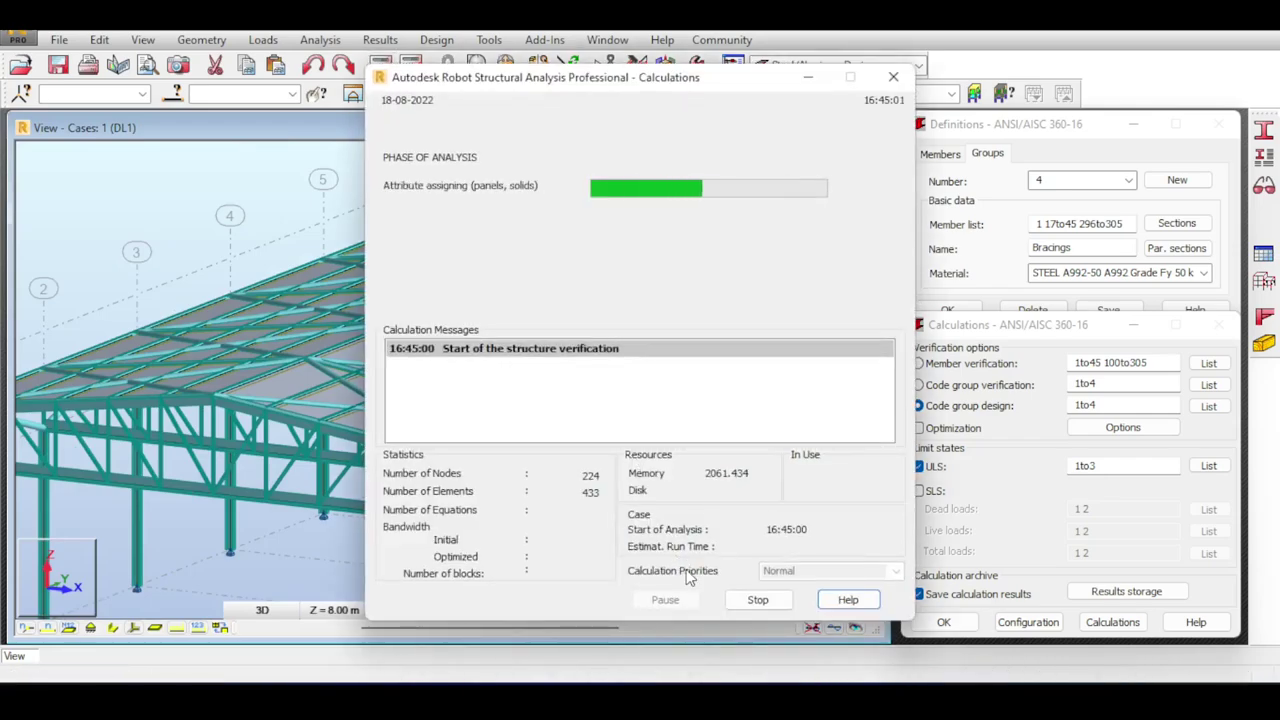
pyautogui.click(918, 385)
pyautogui.click(1100, 622)
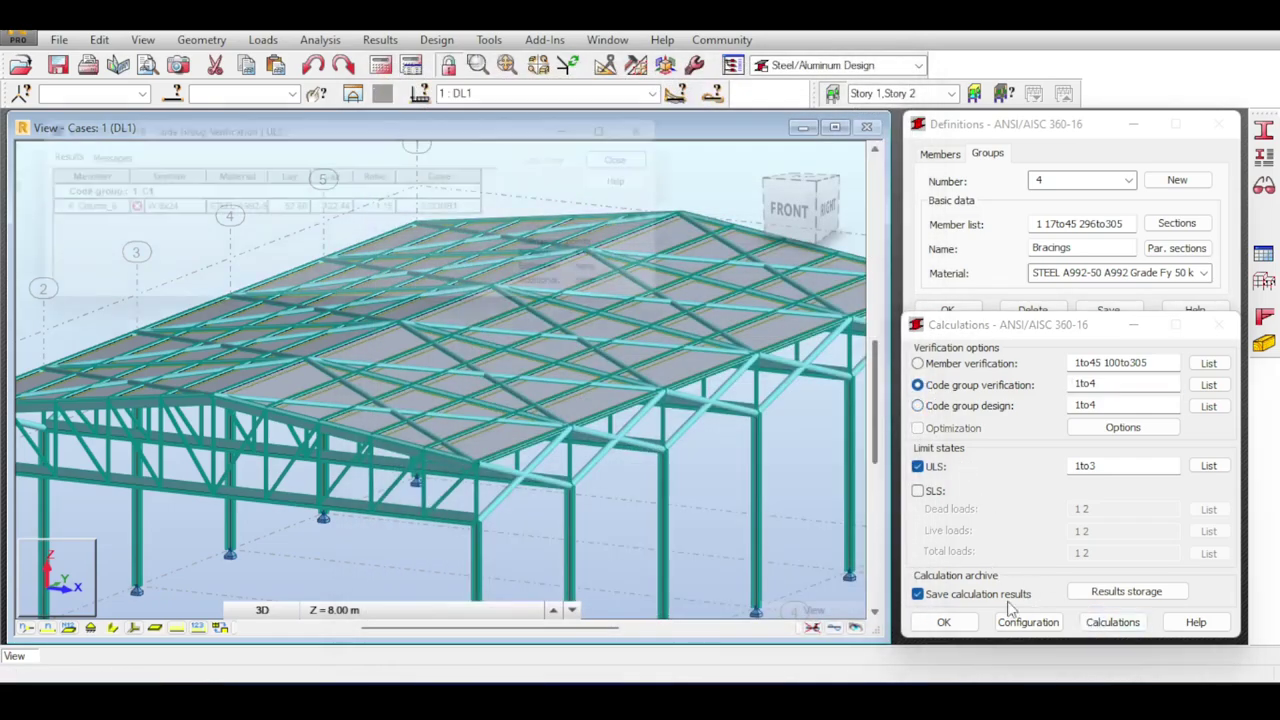
pyautogui.click(30, 156)
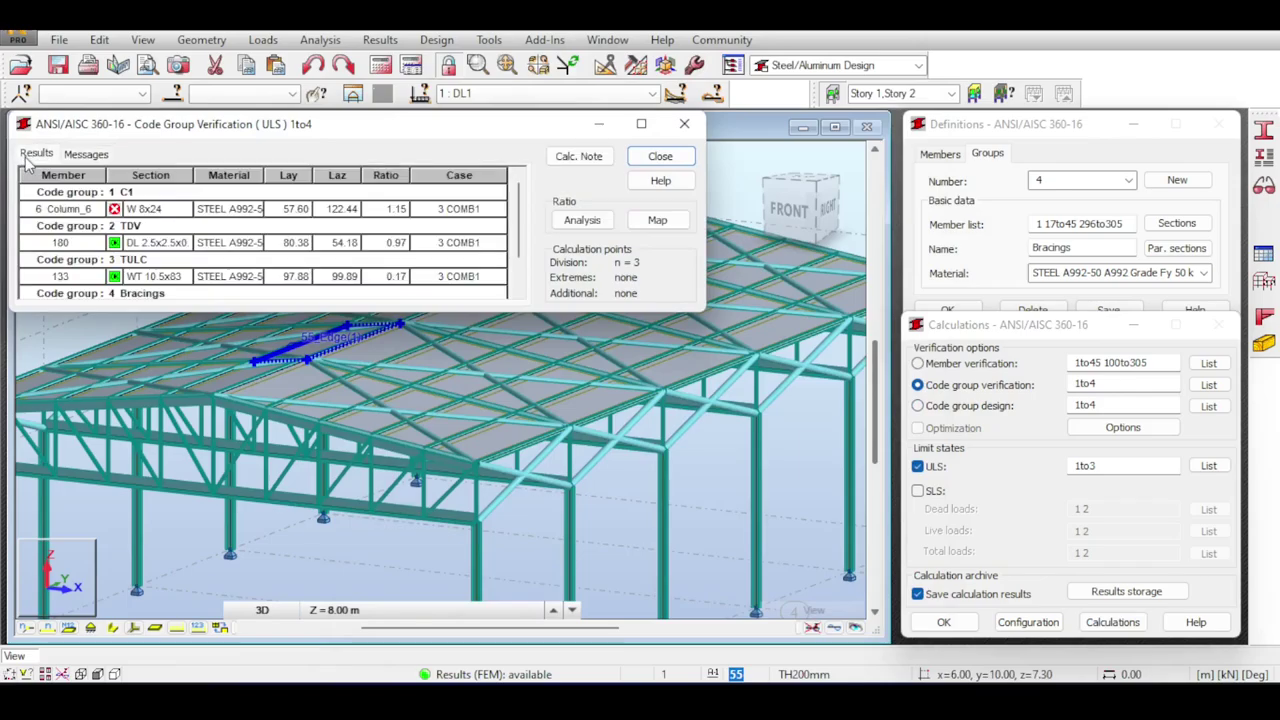
# Examine the verification results of Column_6 with section W 8x24 in code group C1.
pyautogui.doubleClick(100, 208)
pyautogui.scroll(-1, 250, 260)
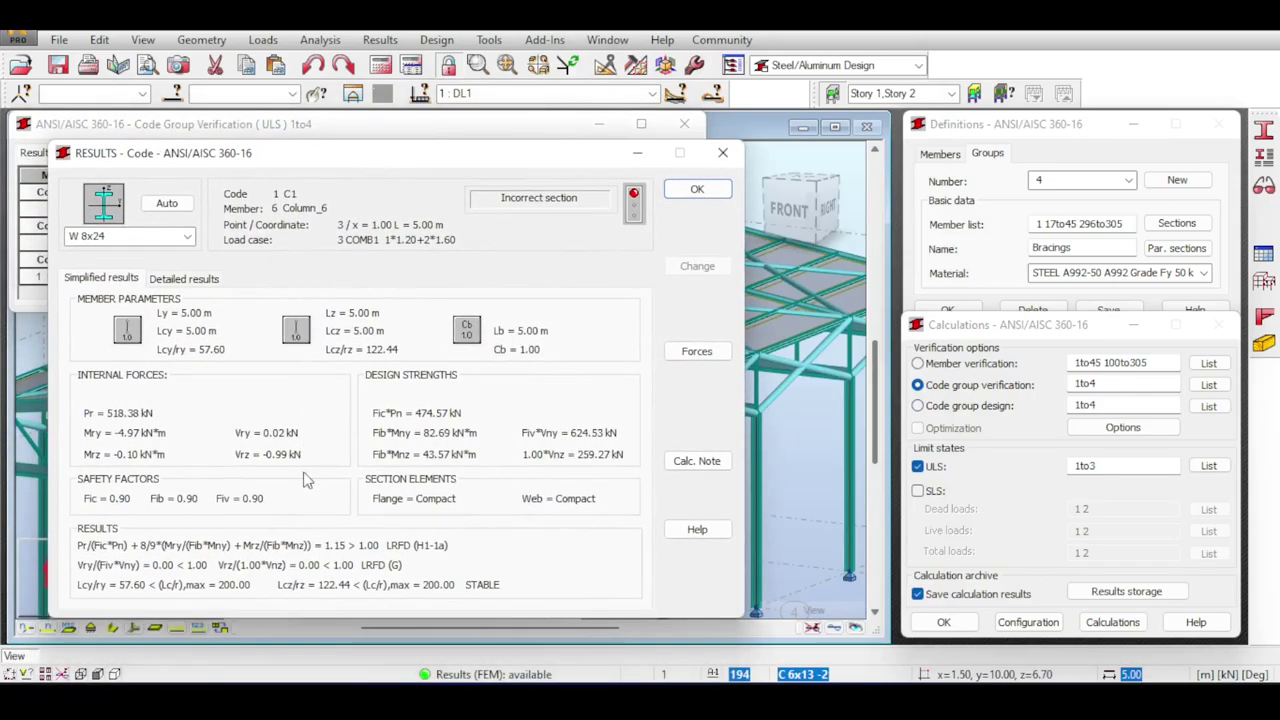
pyautogui.click(697, 190)
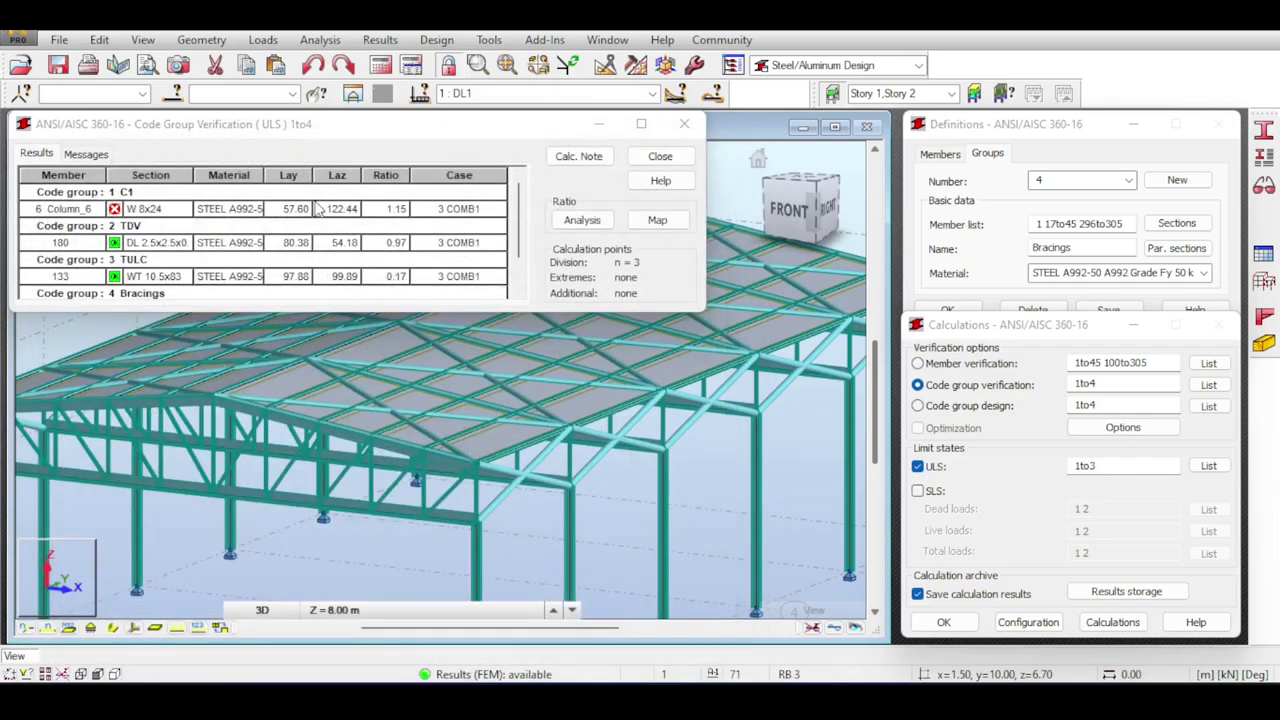
# Rerun the code group design for groups 1to4 and apply the resulting sections to all groups.
pyautogui.click(918, 405)
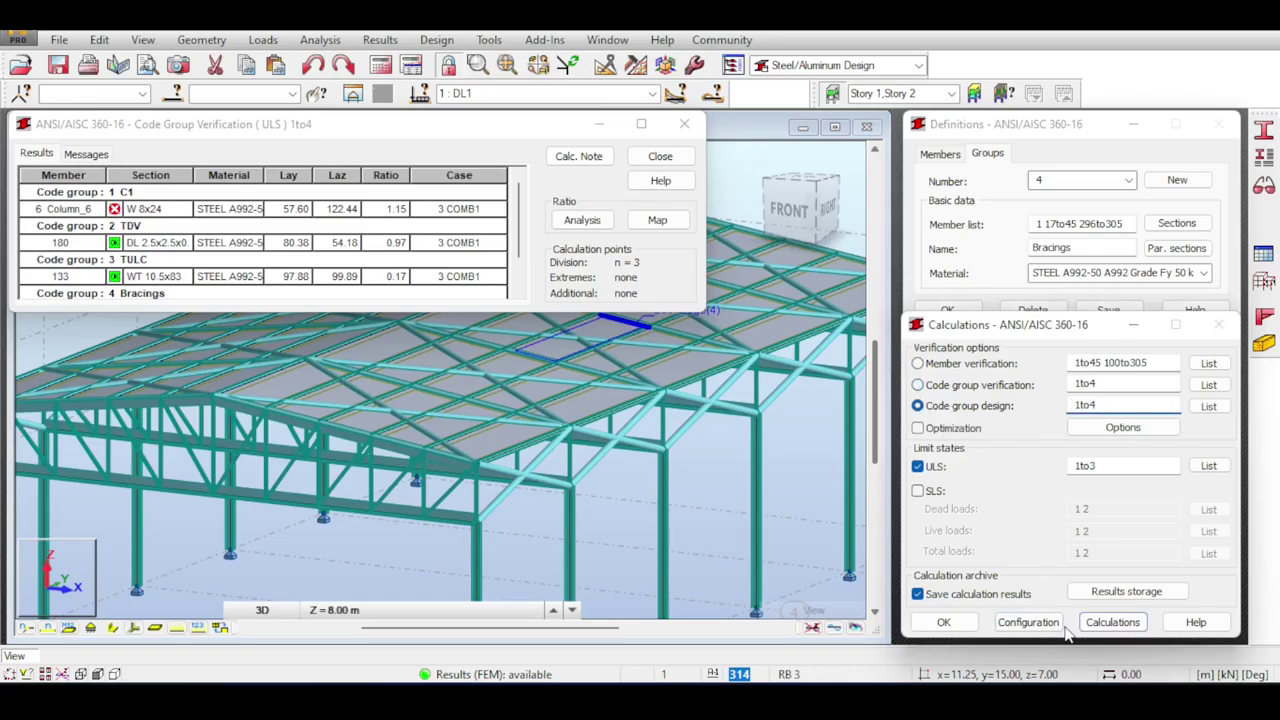
pyautogui.click(1113, 622)
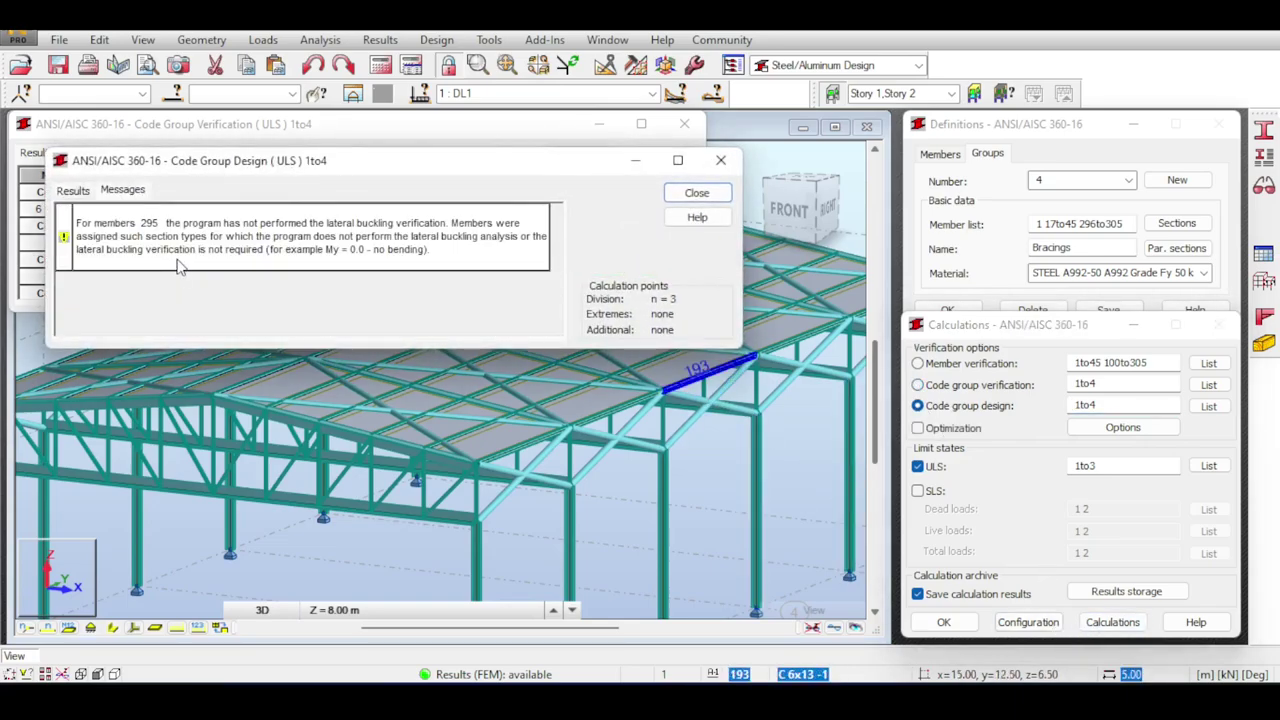
pyautogui.click(86, 192)
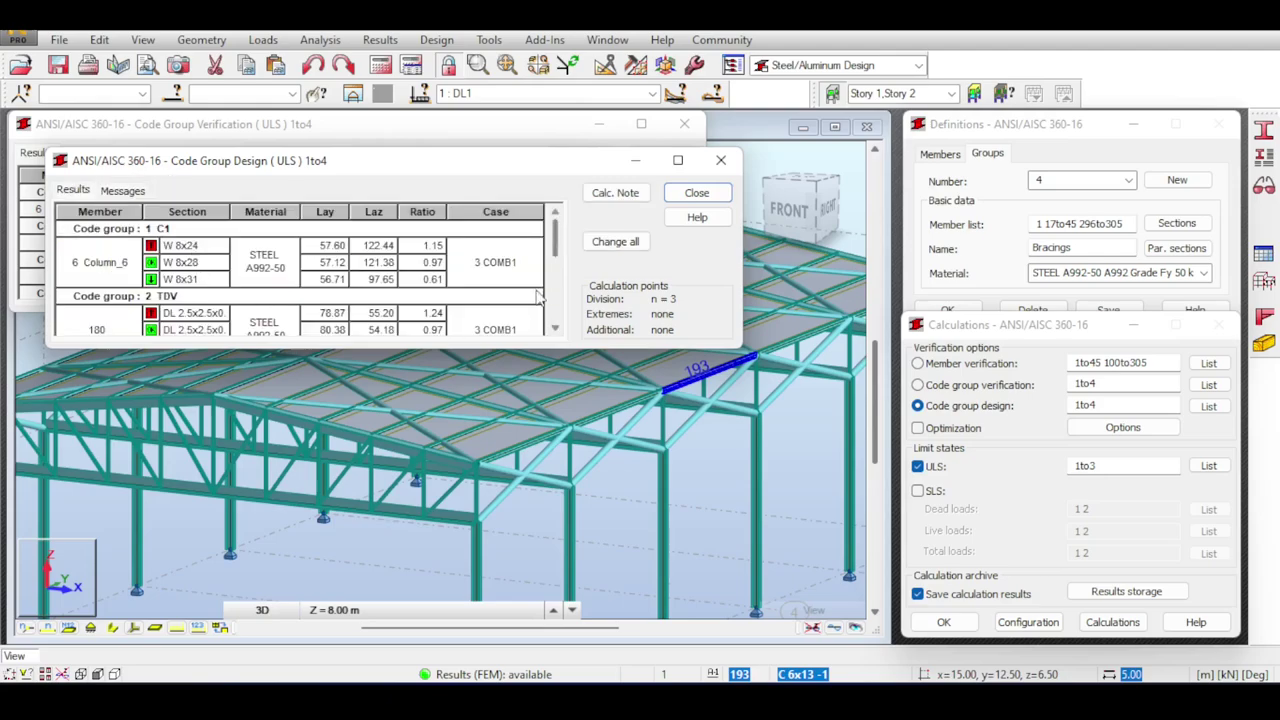
pyautogui.scroll(-2, 492, 300)
pyautogui.click(620, 245)
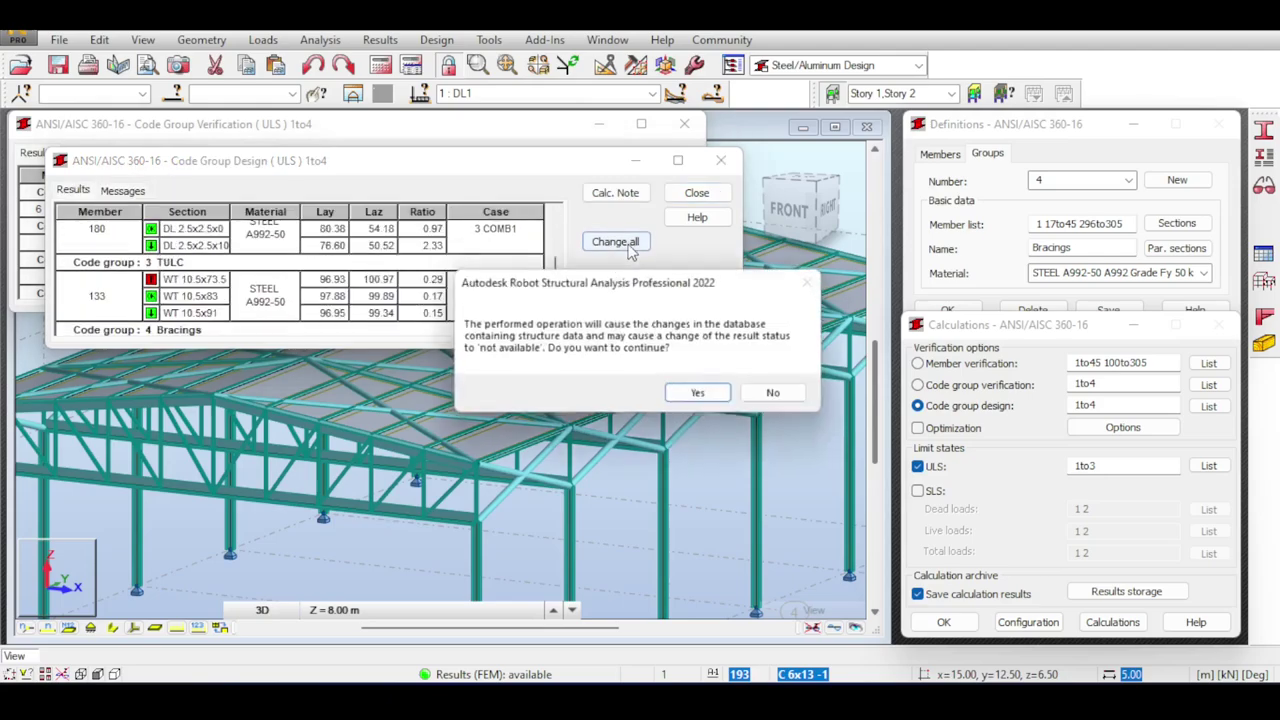
pyautogui.click(700, 391)
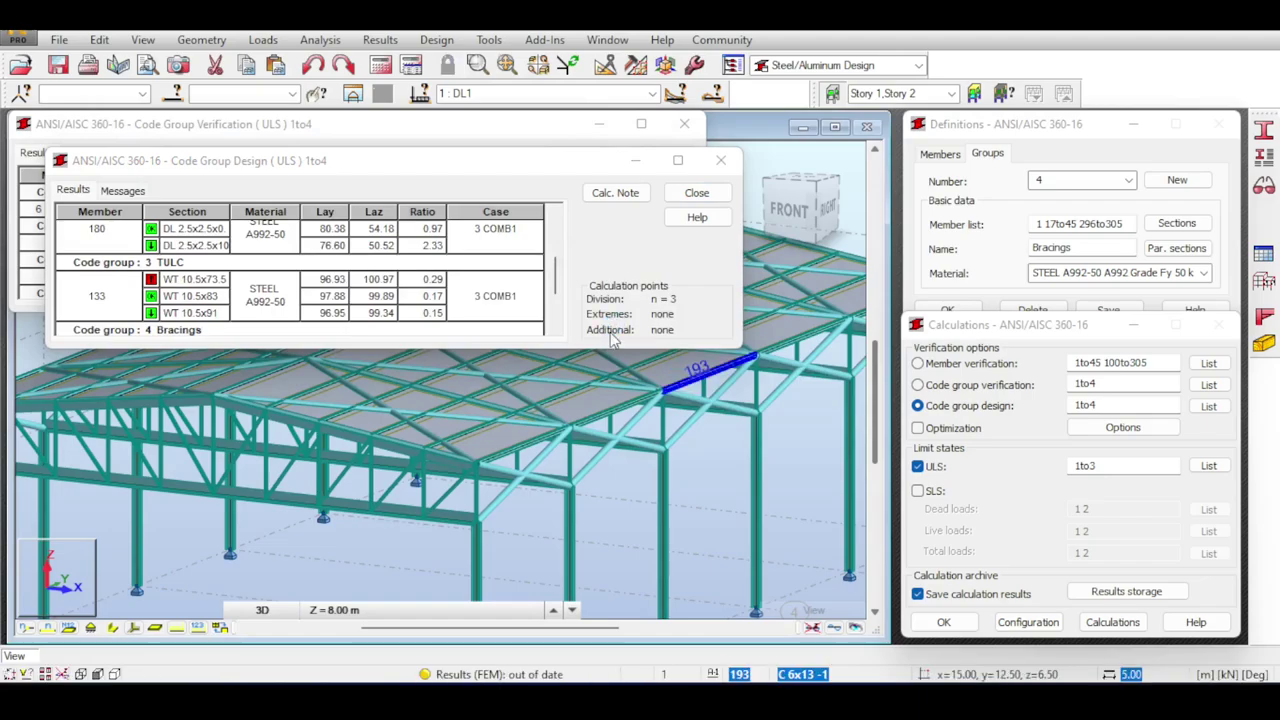
# Close the code group design results and both code group verification results for groups 1to4 without archiving them.
pyautogui.click(721, 160)
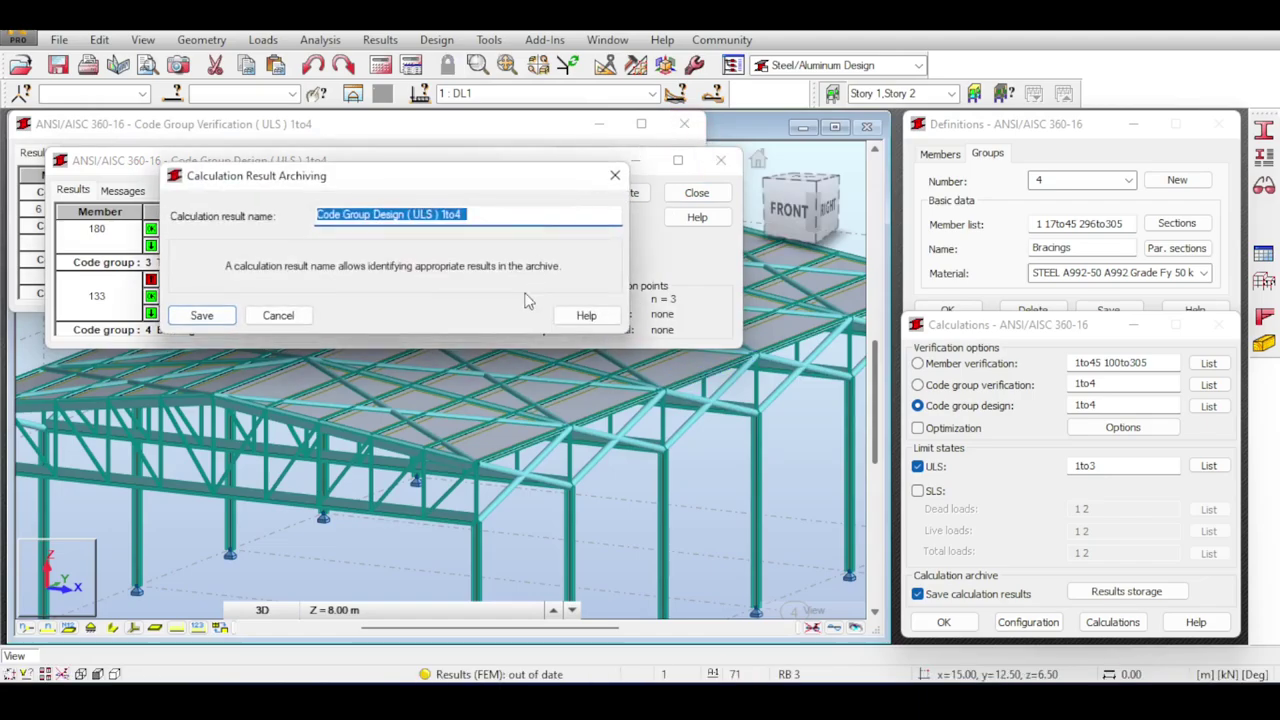
pyautogui.click(294, 314)
pyautogui.click(684, 123)
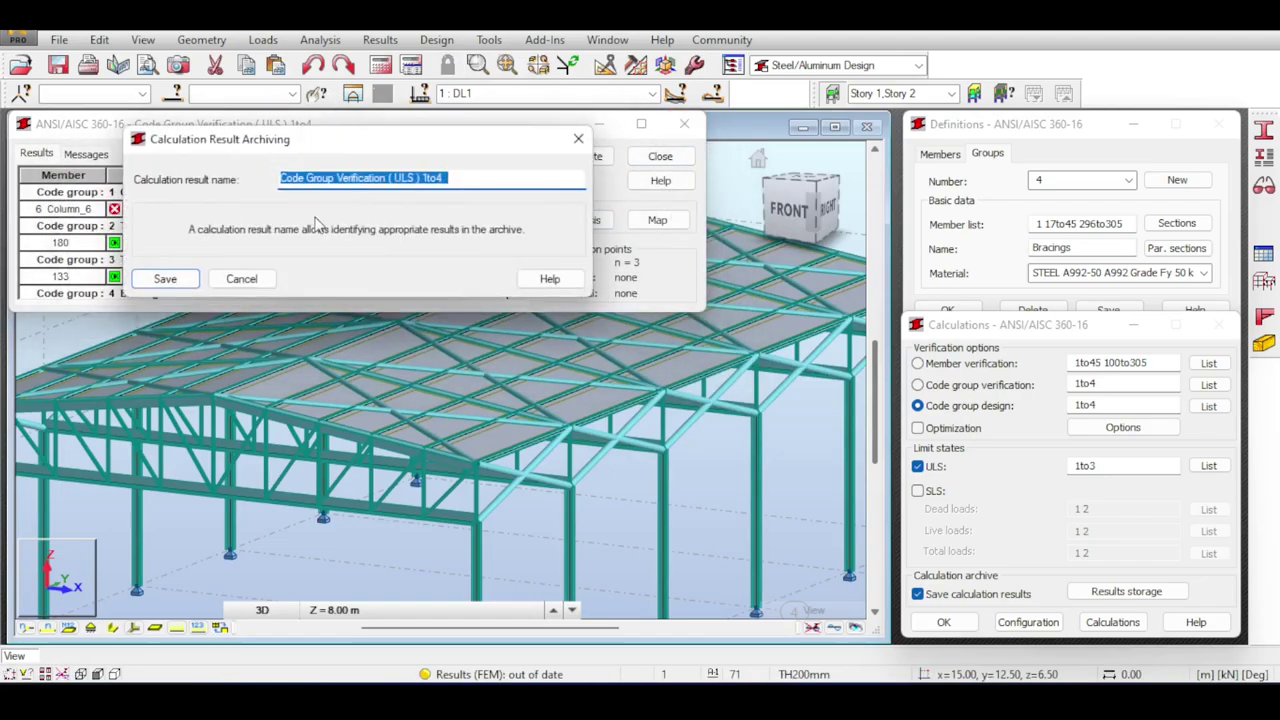
pyautogui.click(243, 278)
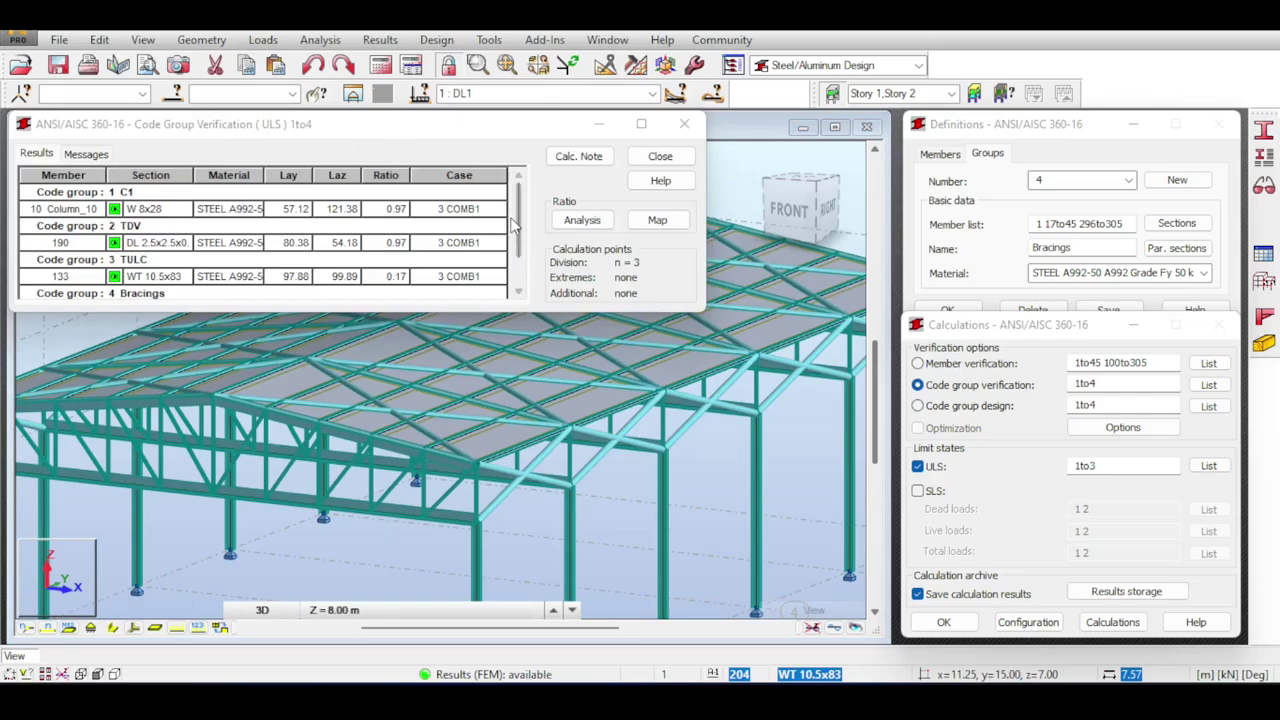
pyautogui.click(66, 212)
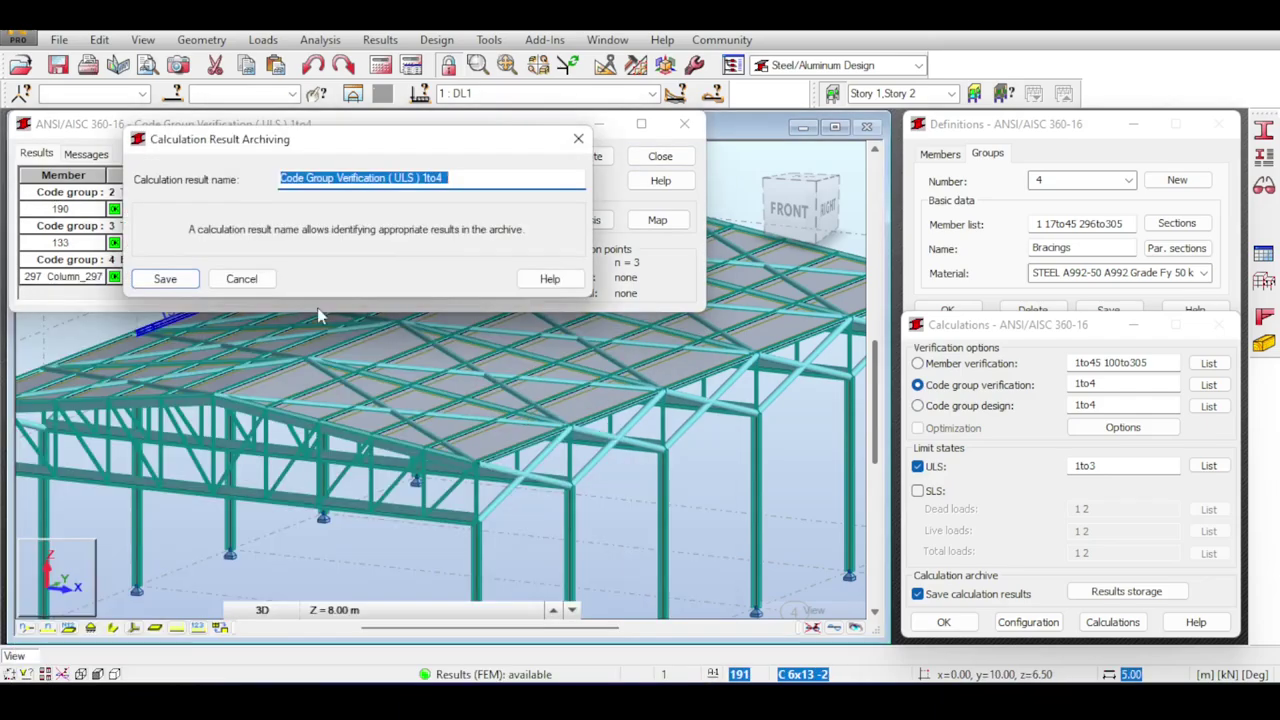
pyautogui.click(241, 278)
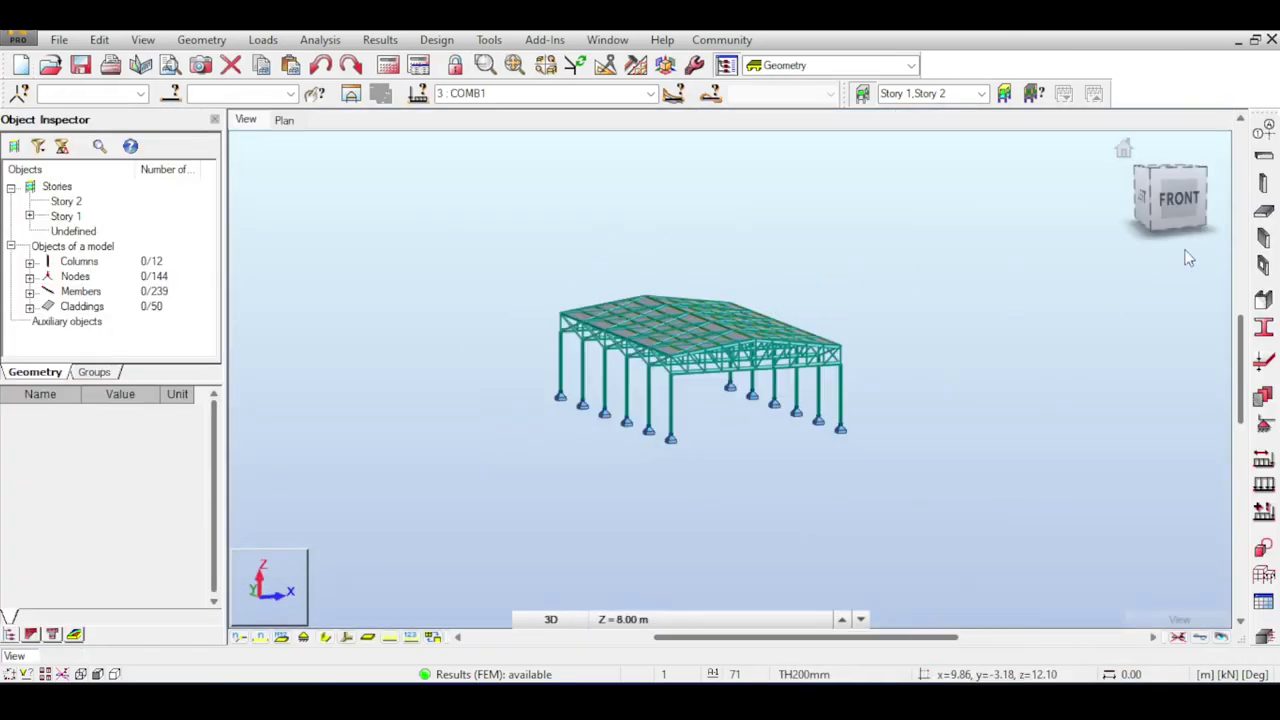
# Examine the hall model from several sides, including the wall claddings along its long sides.
pyautogui.click(1203, 195)
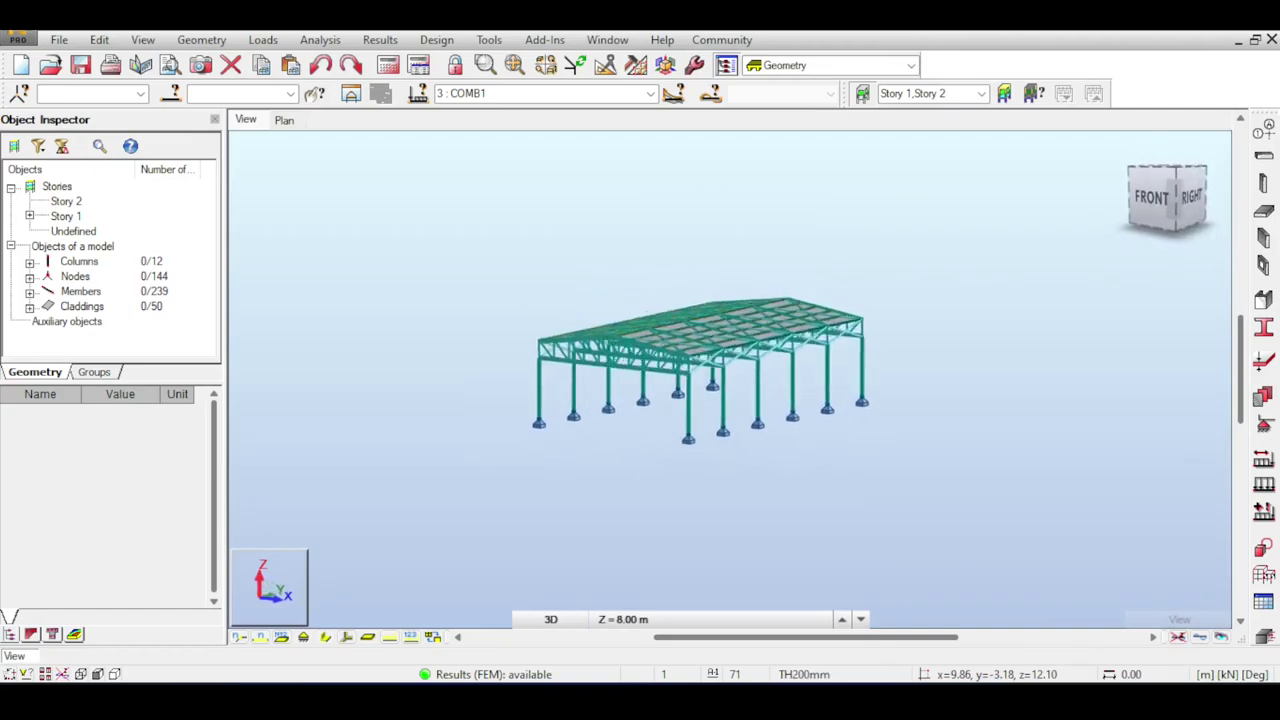
pyautogui.click(1188, 192)
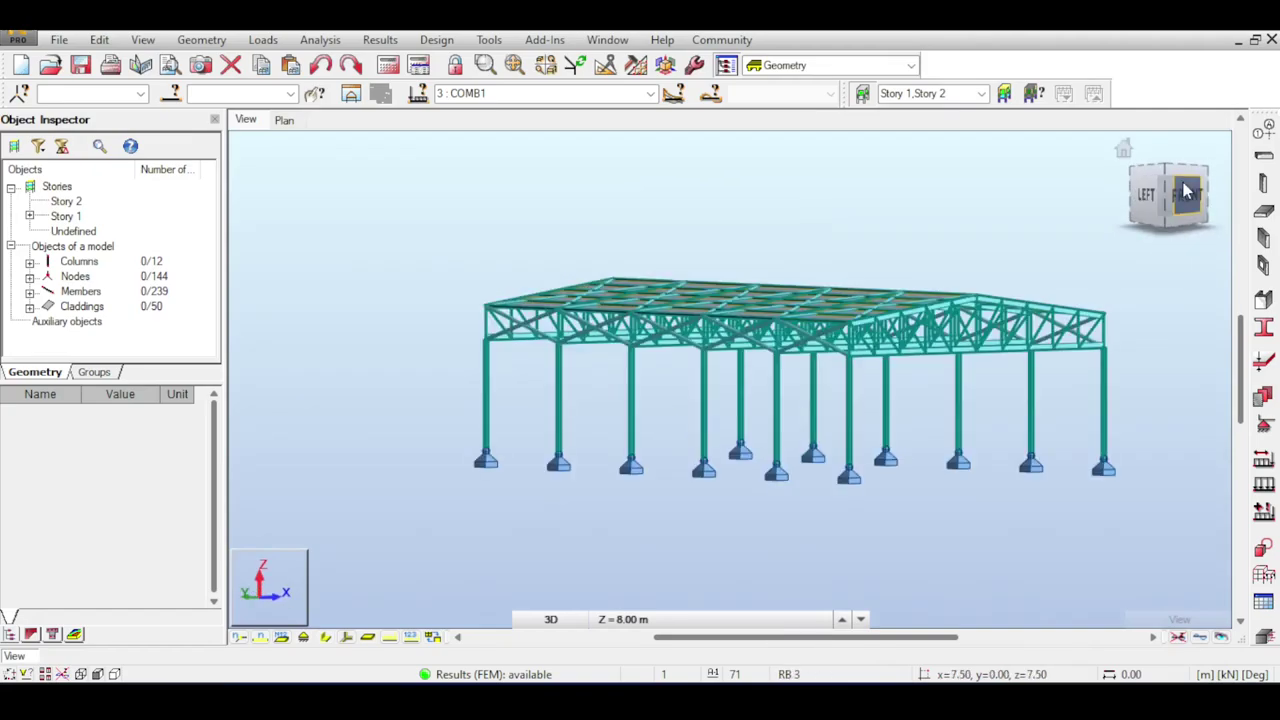
pyautogui.moveTo(1186, 189); pyautogui.dragTo(1180, 202)
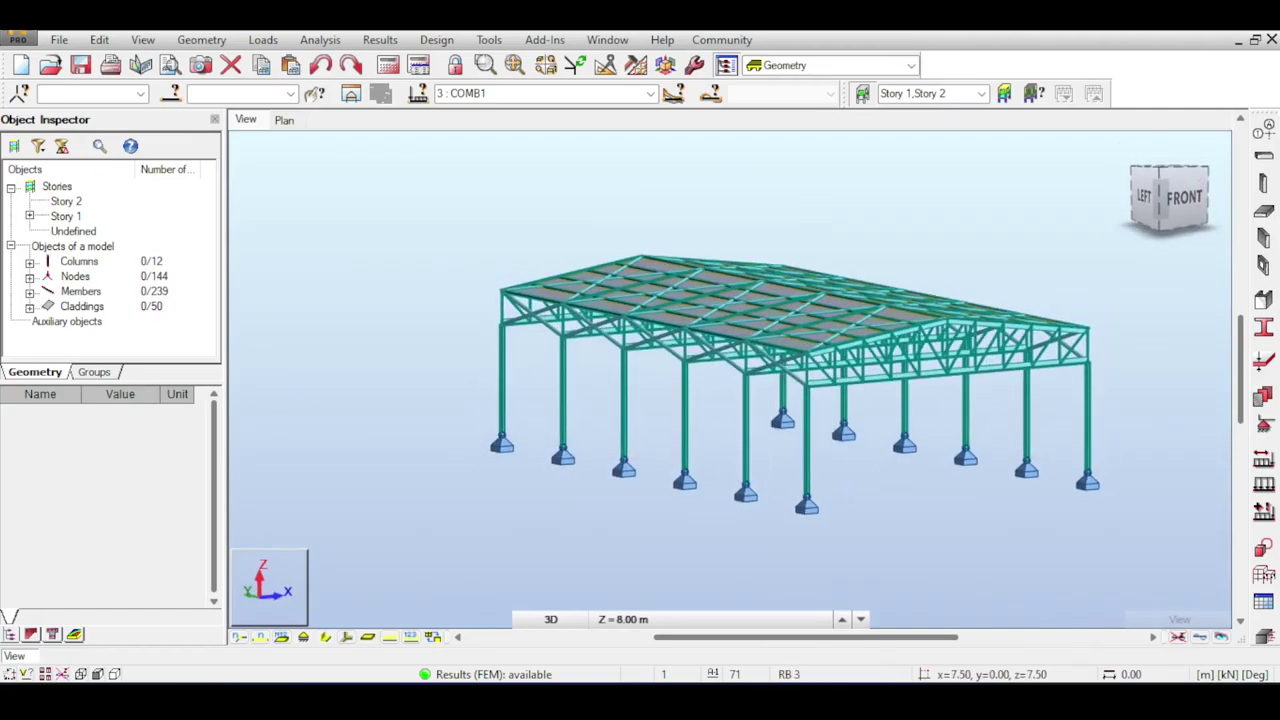
pyautogui.scroll(-2, 864, 250)
pyautogui.moveTo(864, 250); pyautogui.dragTo(834, 250, button='middle')
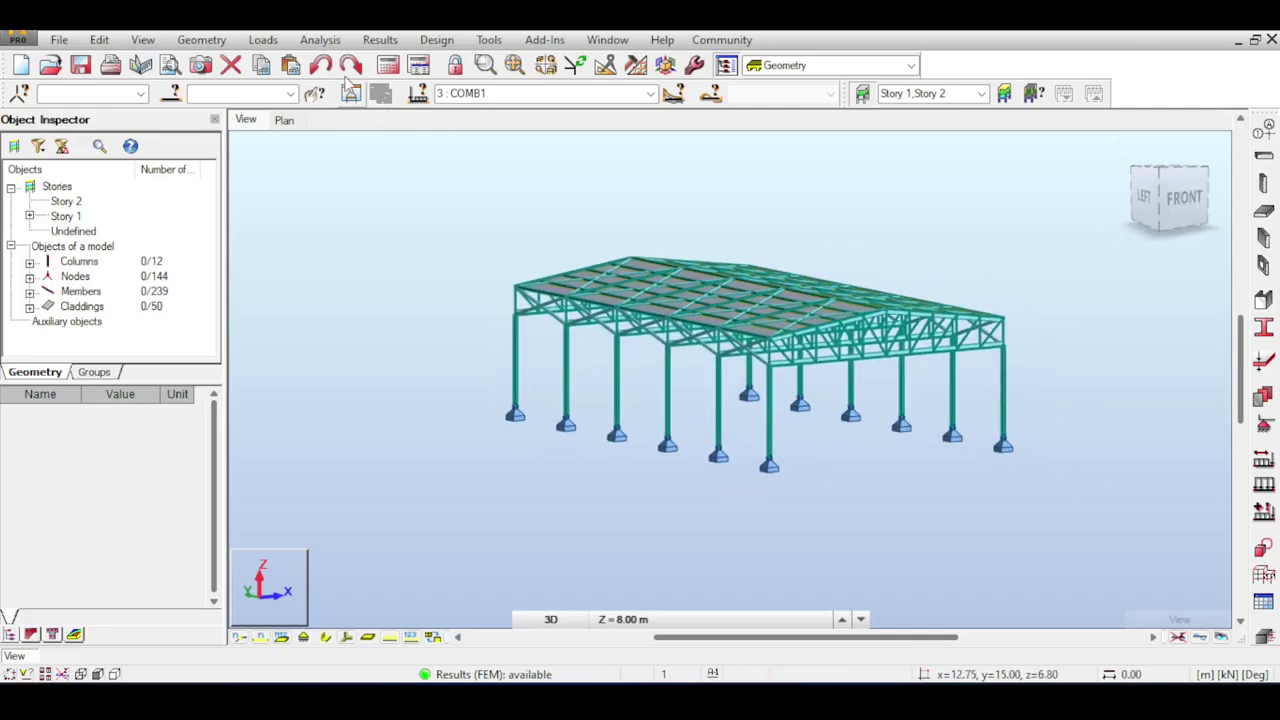
pyautogui.click(379, 40)
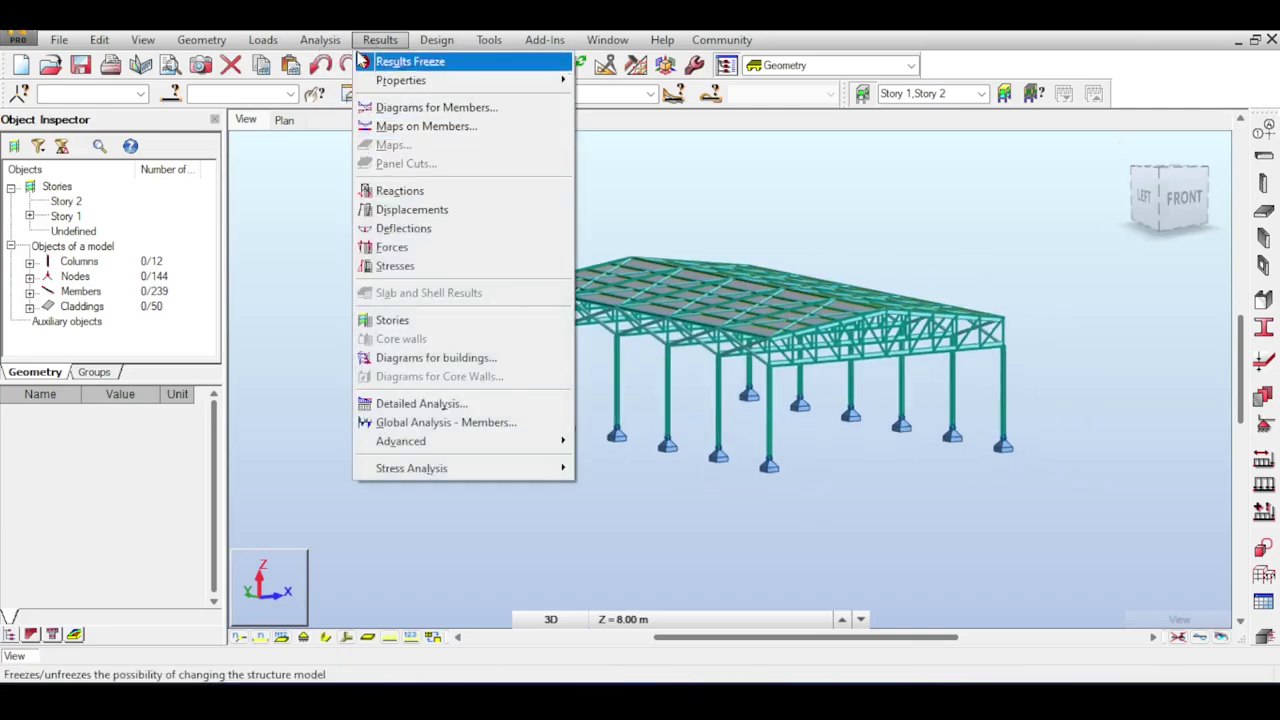
pyautogui.click(325, 41)
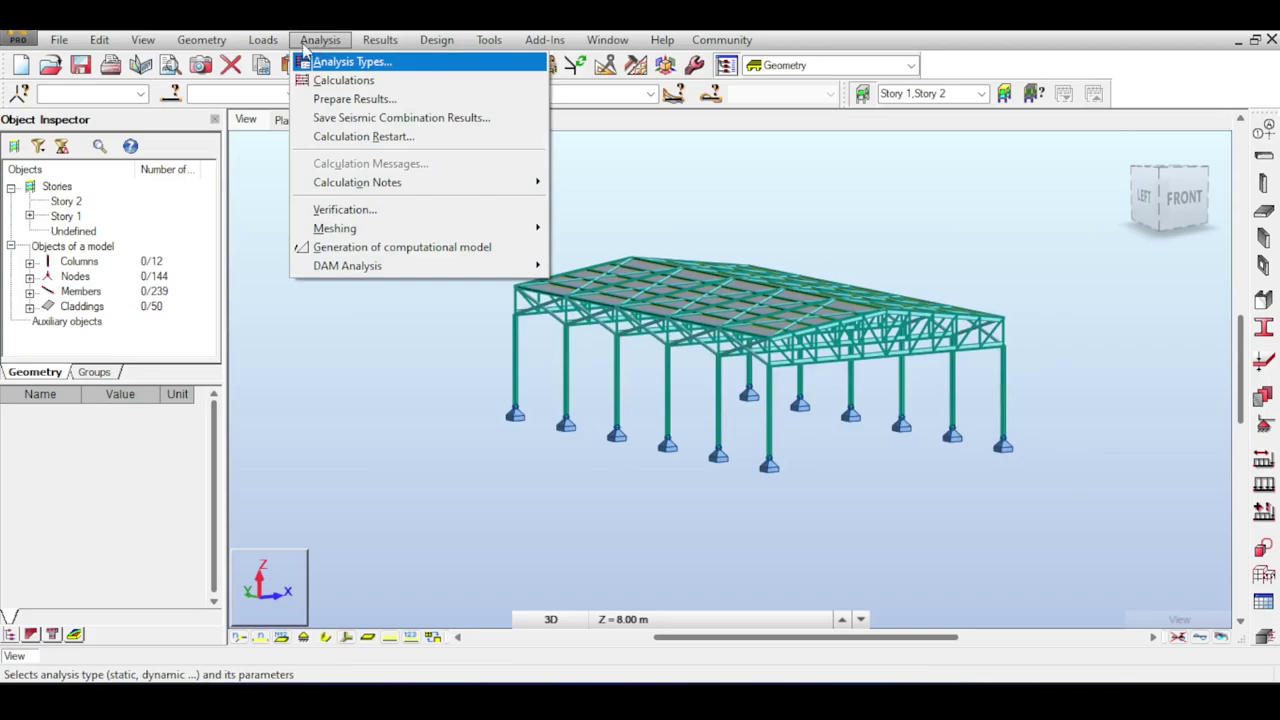
pyautogui.moveTo(381, 40)
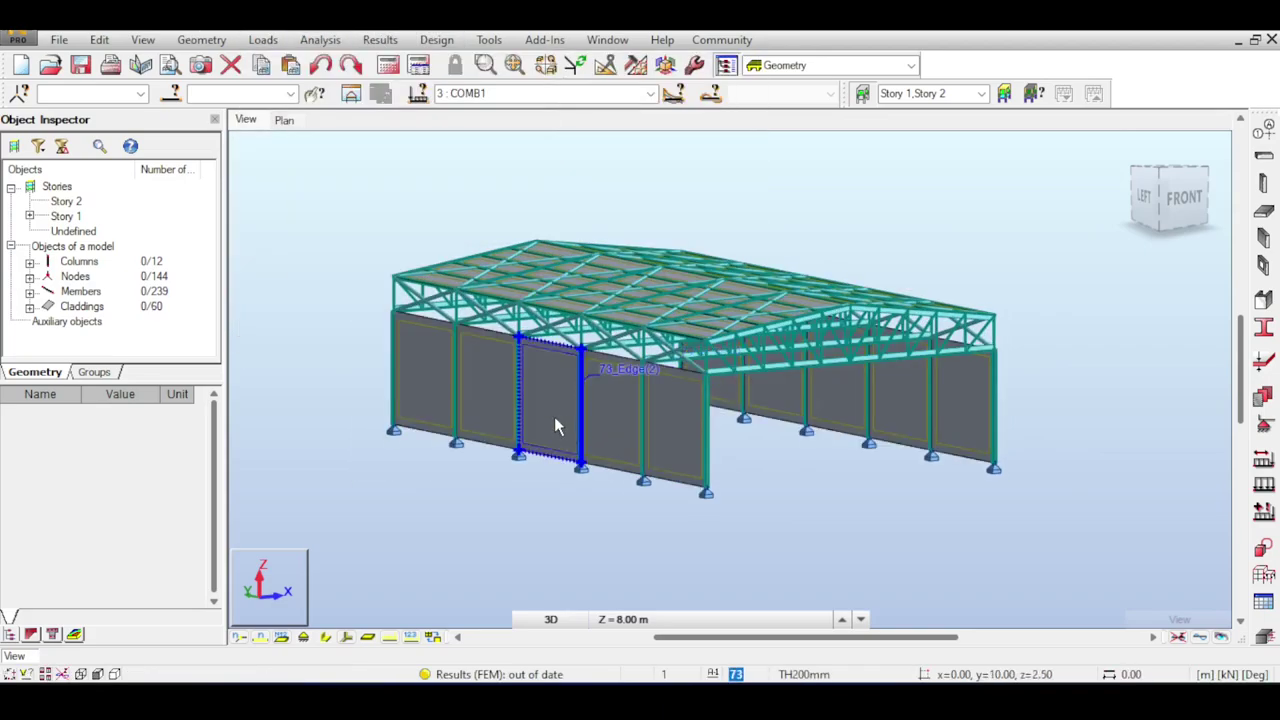
pyautogui.scroll(-2, 880, 225)
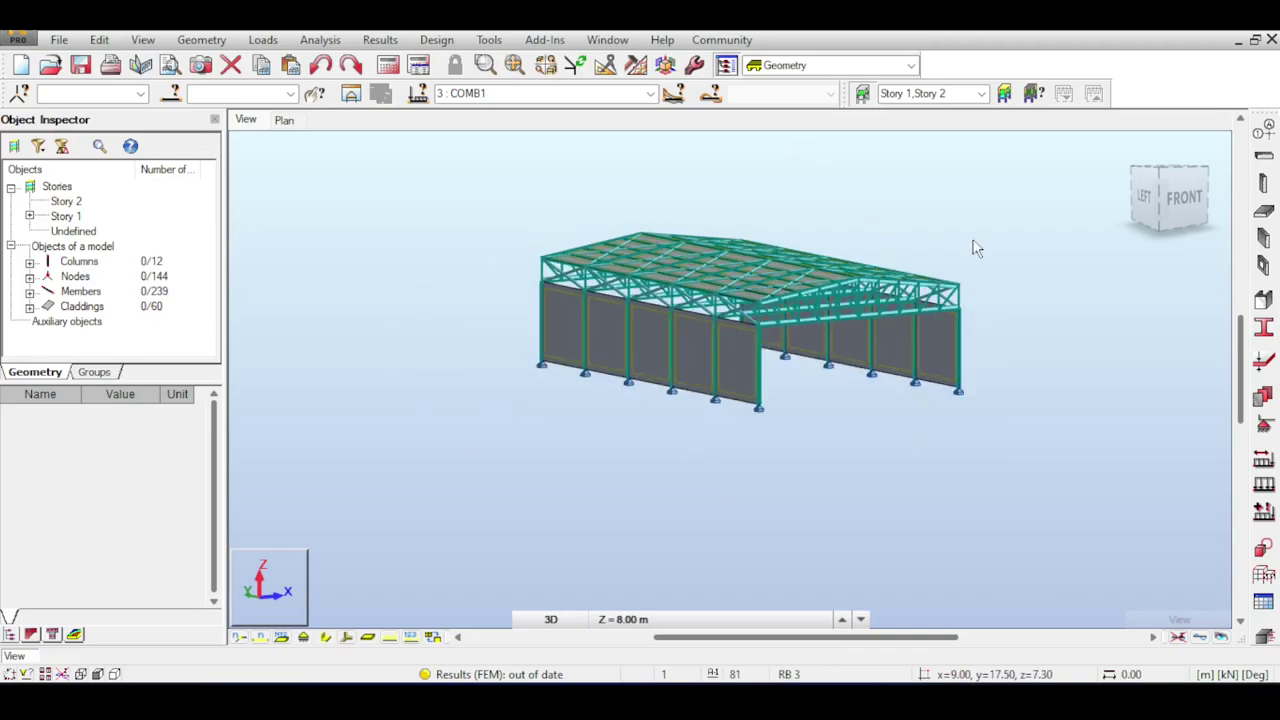
pyautogui.scroll(3, 962, 252)
pyautogui.scroll(-3, 957, 254)
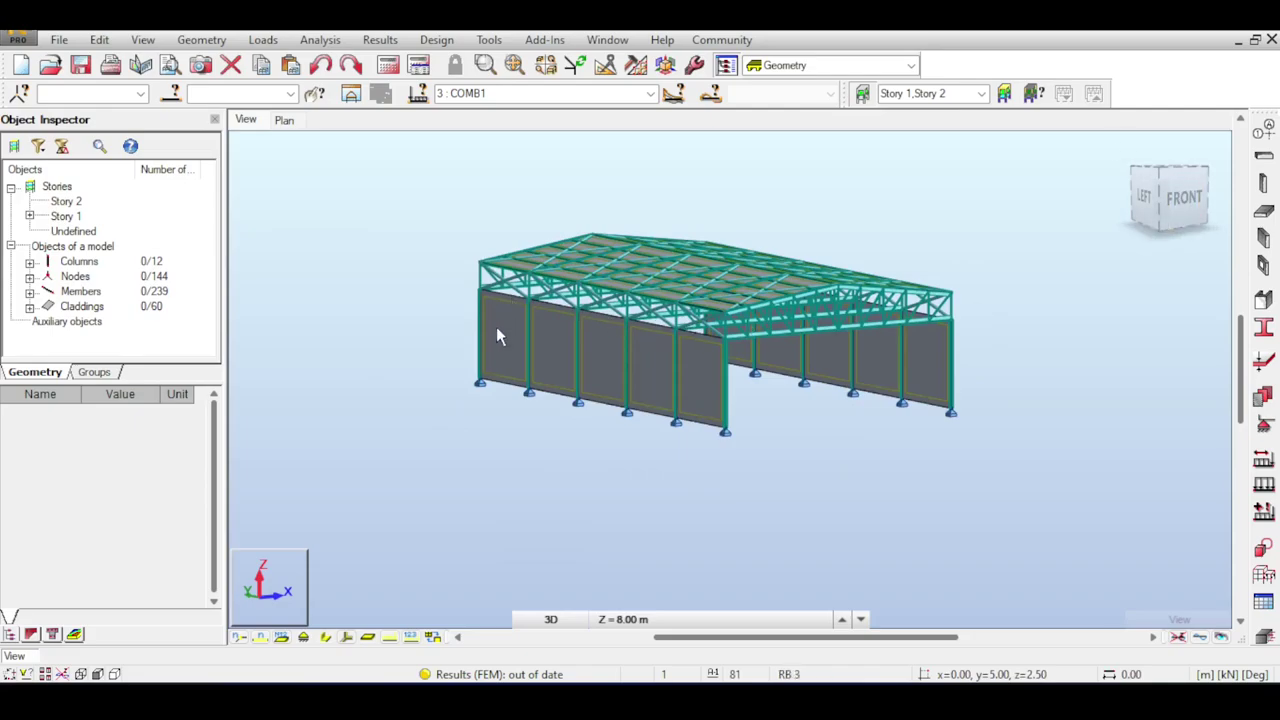
pyautogui.scroll(3, 501, 306)
pyautogui.scroll(-2, 560, 310)
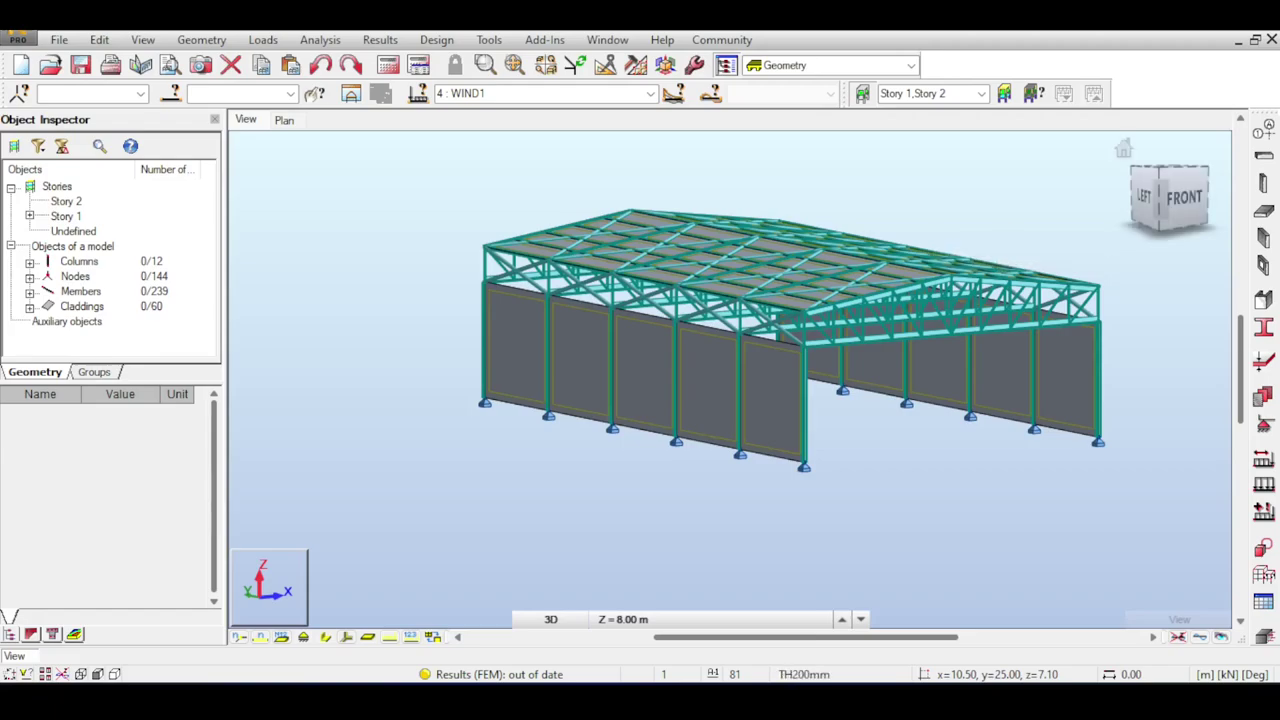
# Set up wind load generation for direction X+ with a wind velocity of 20 m/s and all elements exposed.
pyautogui.click(263, 40)
pyautogui.moveTo(332, 314)
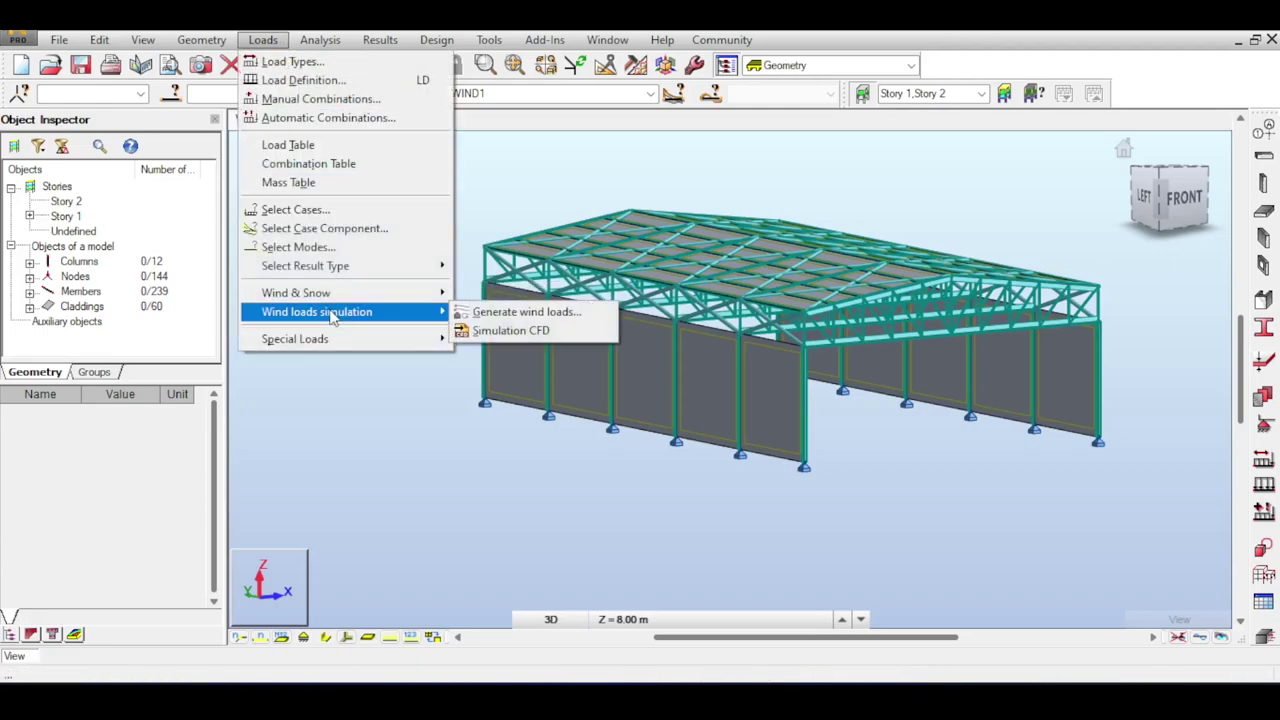
pyautogui.click(554, 311)
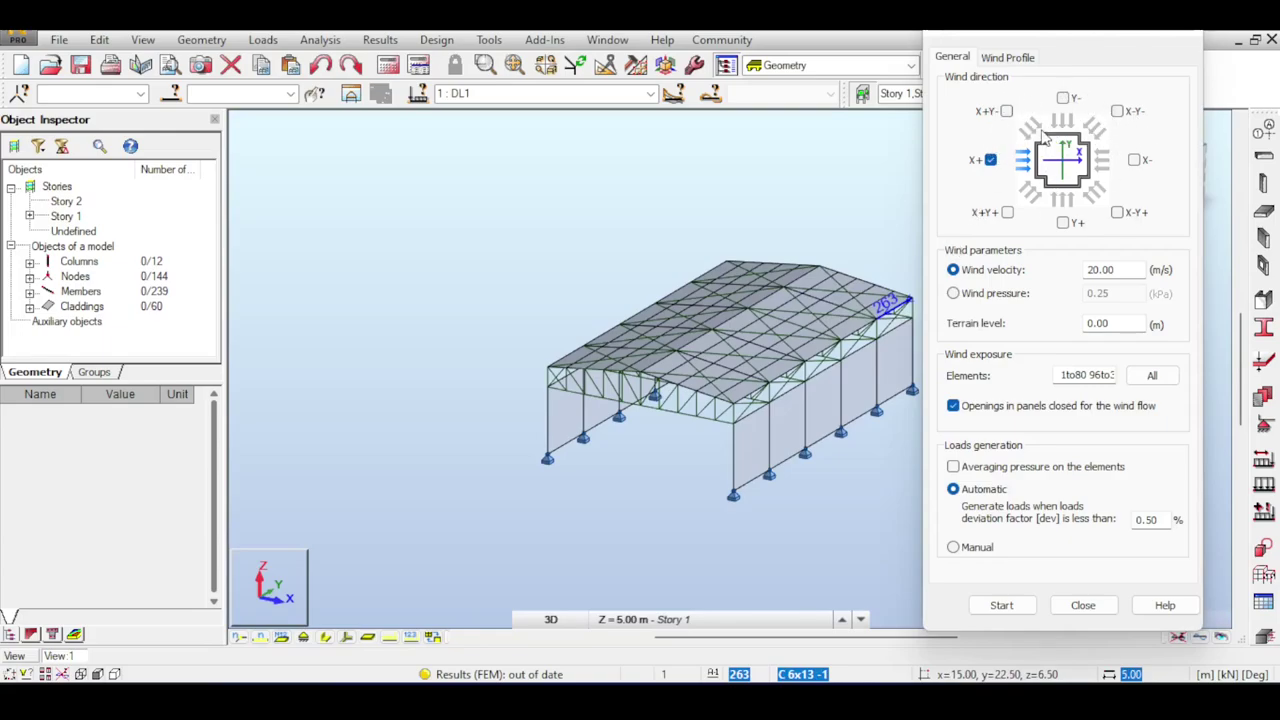
pyautogui.doubleClick(1109, 266)
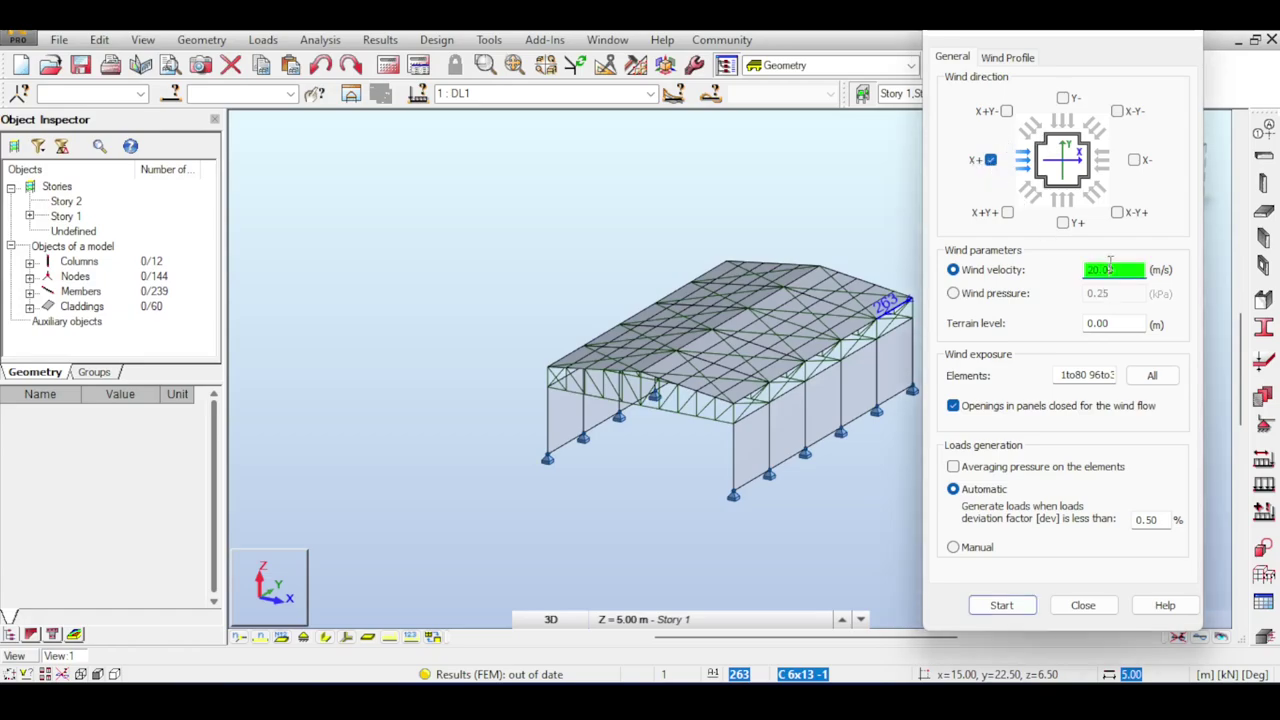
pyautogui.moveTo(1131, 268); pyautogui.dragTo(1080, 270)
pyautogui.click(1152, 380)
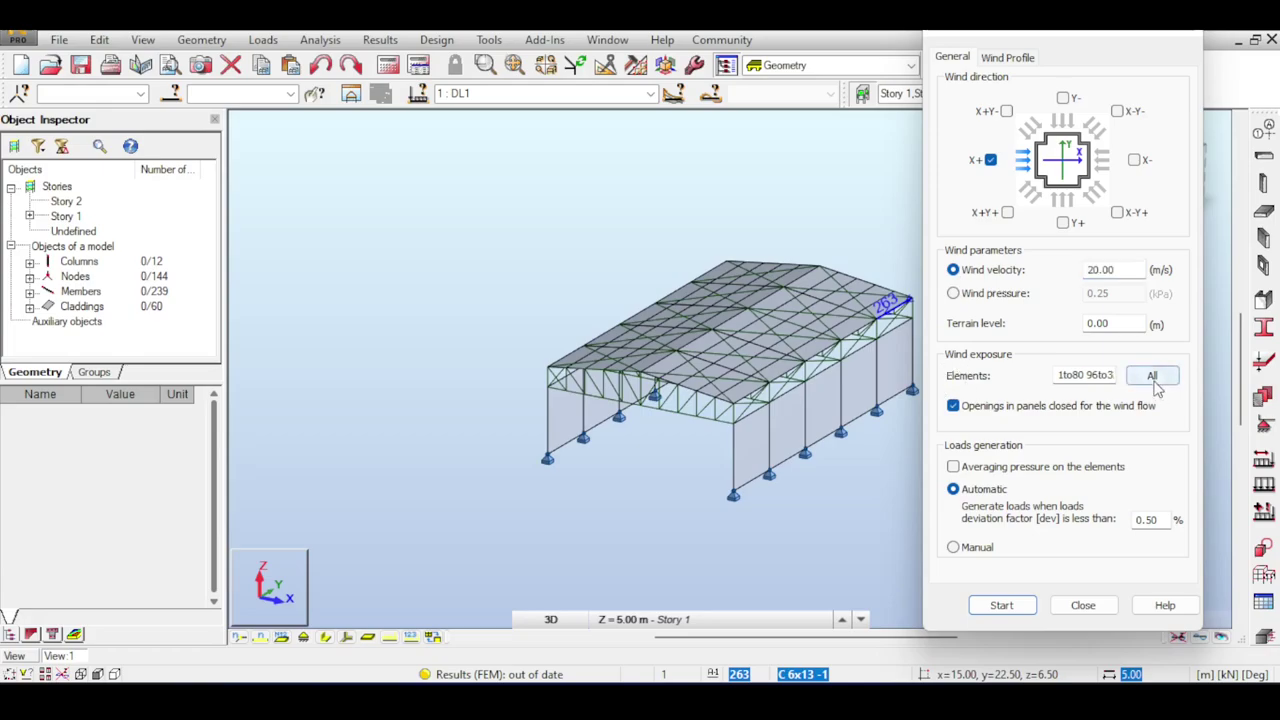
pyautogui.click(1070, 375)
pyautogui.click(1150, 377)
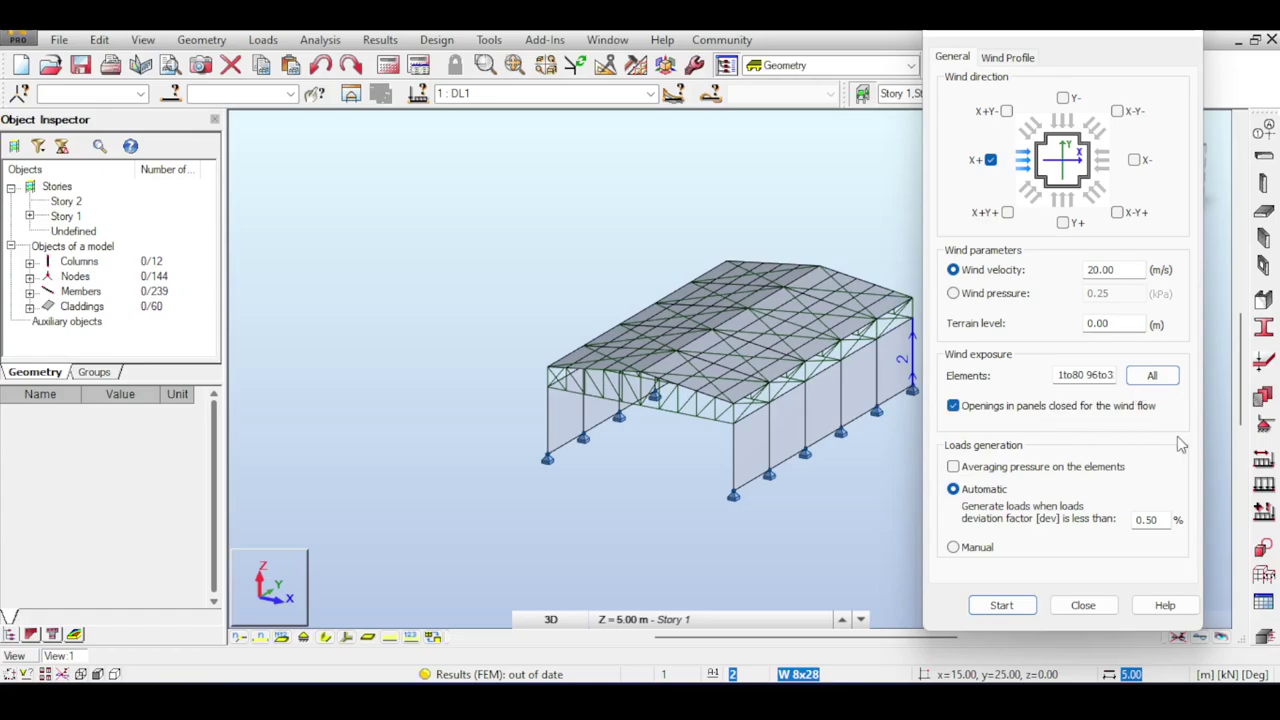
# Shape the wind profile with velocity factors of 1.00 at ground, 2.20 at 6.90 m, 2.80 at 14.70 m and 3.30 from 26.20 m up.
pyautogui.click(1027, 62)
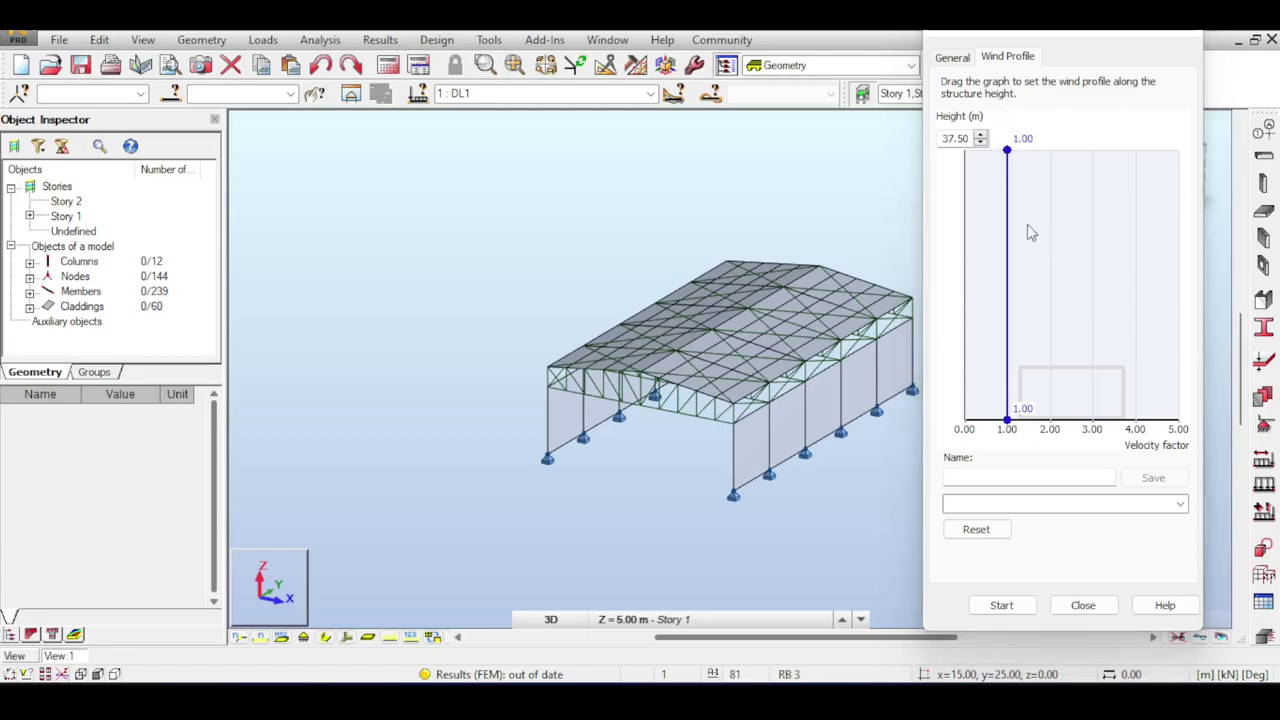
pyautogui.moveTo(1007, 313); pyautogui.dragTo(1032, 370)
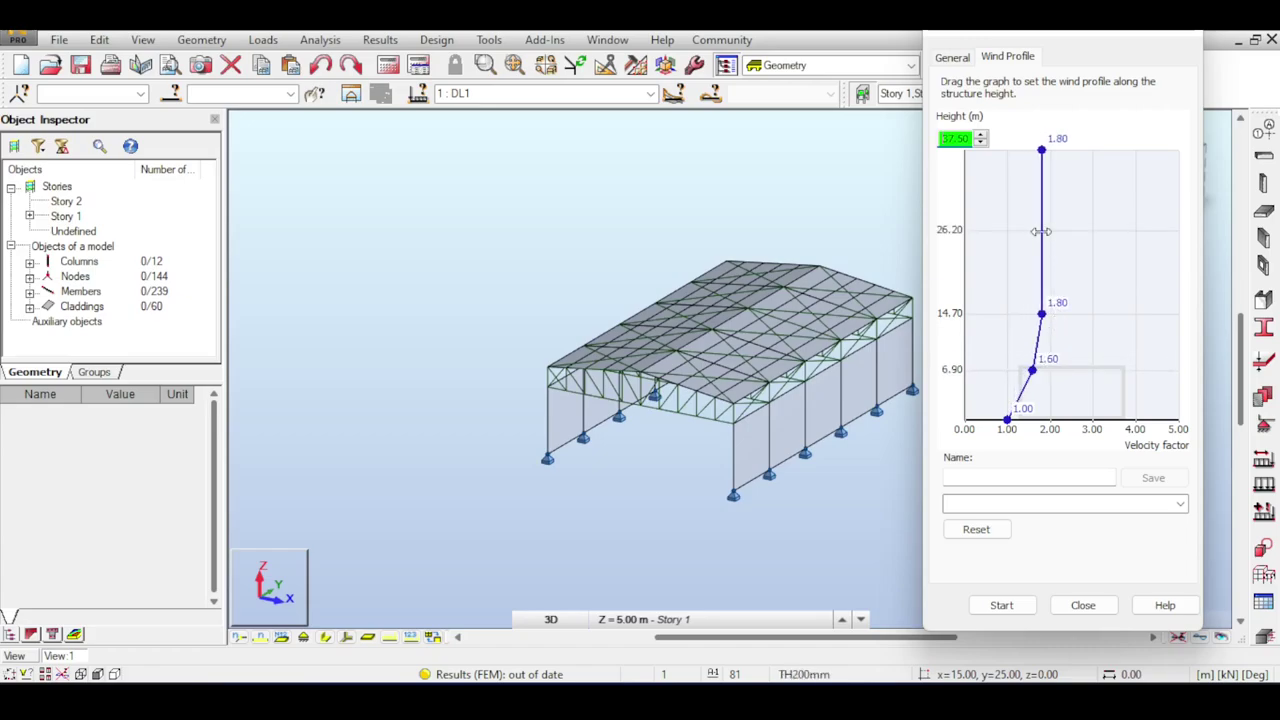
pyautogui.moveTo(1041, 231); pyautogui.dragTo(1071, 231)
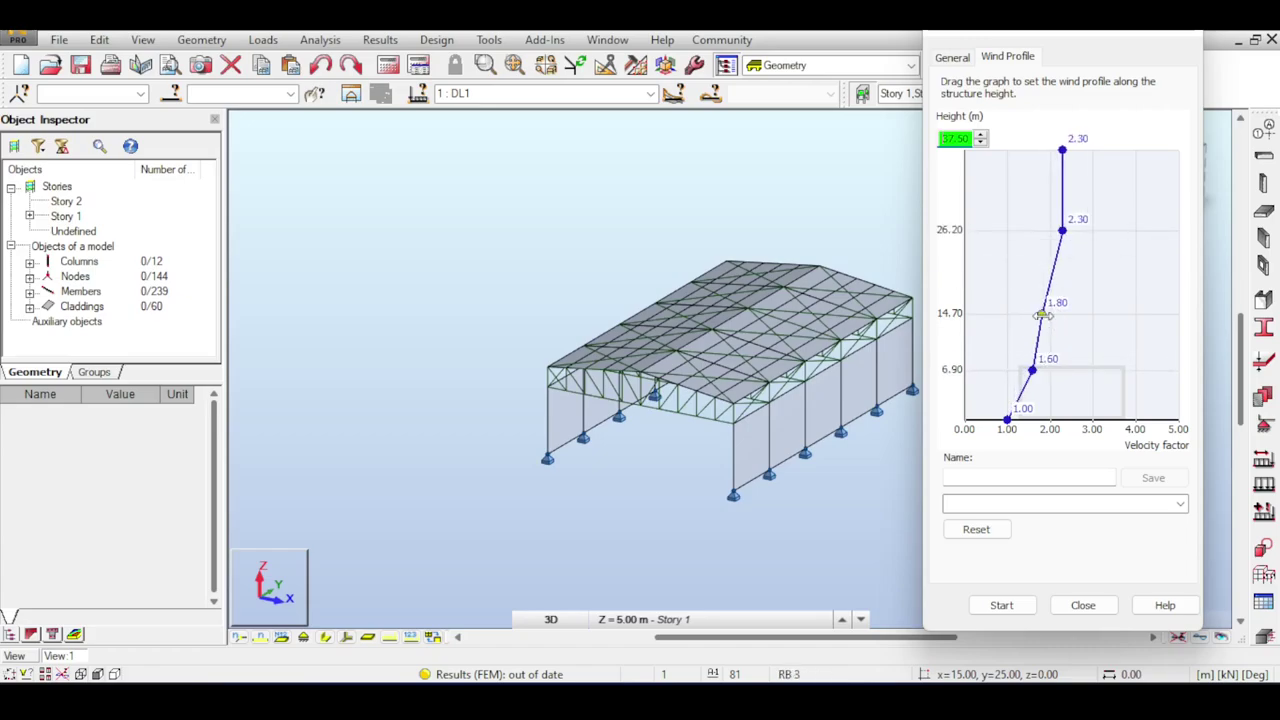
pyautogui.moveTo(1041, 314); pyautogui.dragTo(1060, 315)
pyautogui.moveTo(1032, 370); pyautogui.dragTo(1058, 371)
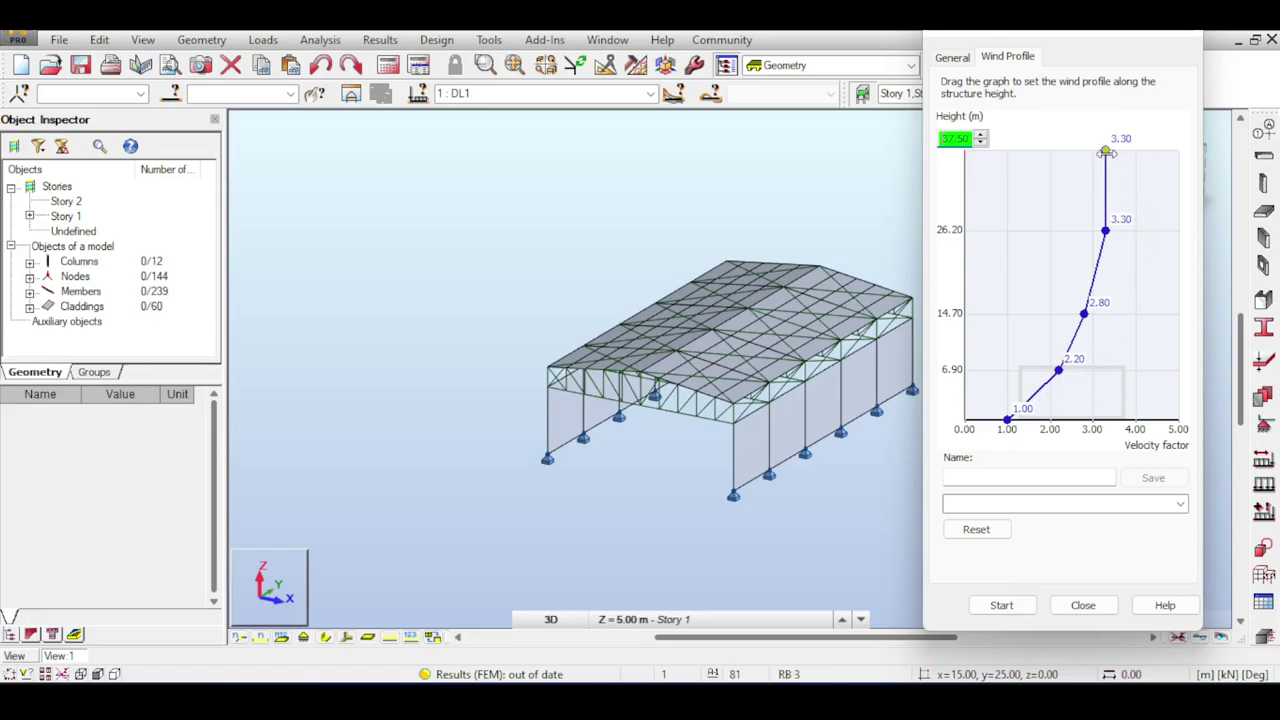
pyautogui.moveTo(1106, 153); pyautogui.dragTo(1105, 155)
# Run the X+ wind simulation and generate its wind load case.
pyautogui.click(966, 58)
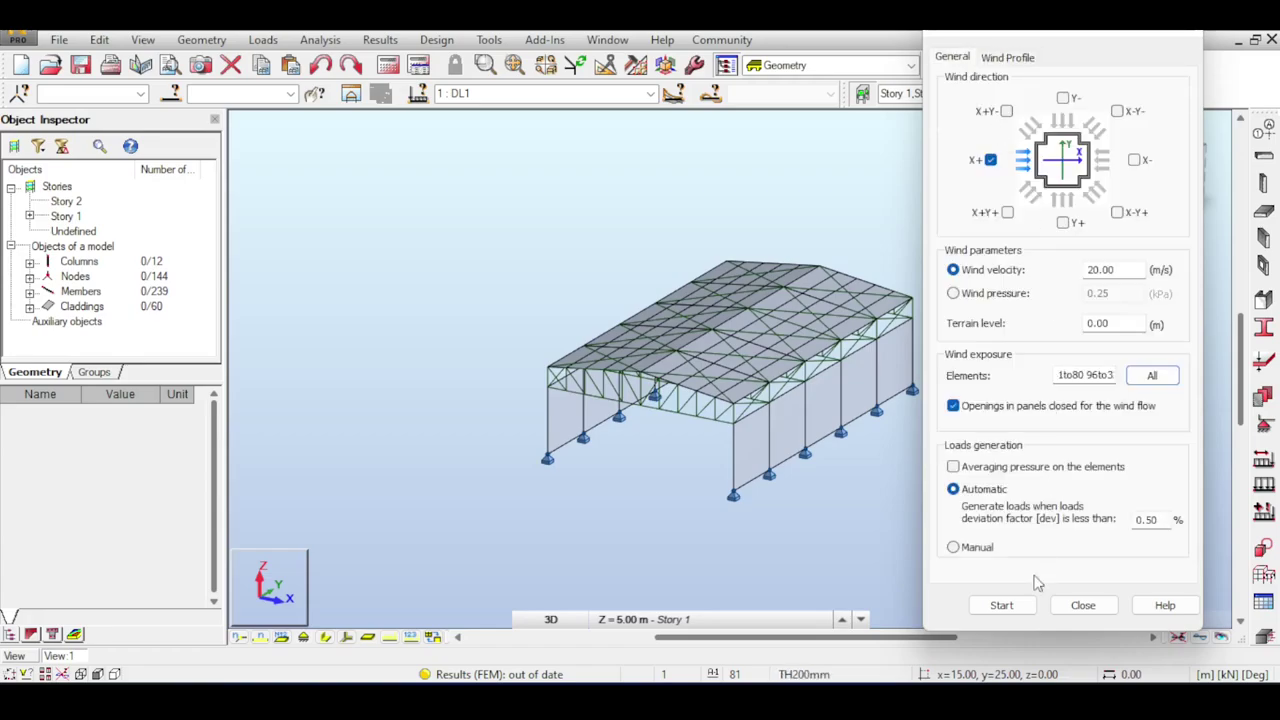
pyautogui.click(1001, 605)
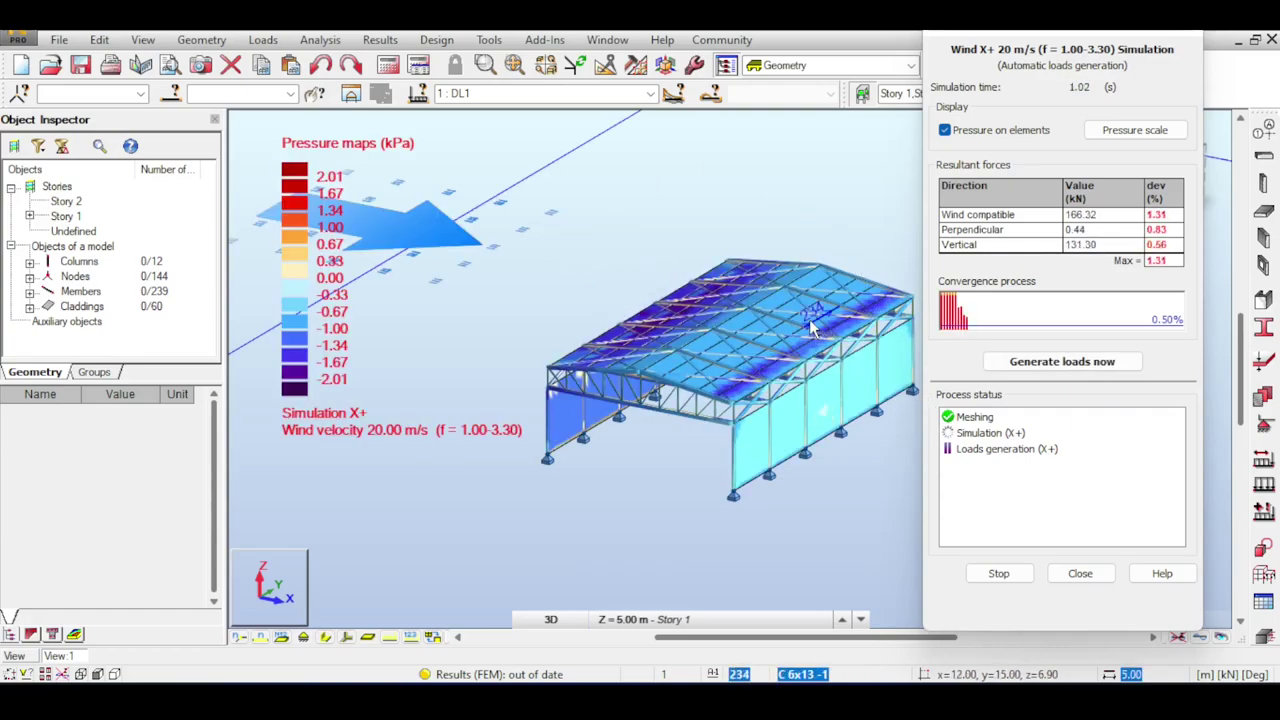
pyautogui.click(980, 358)
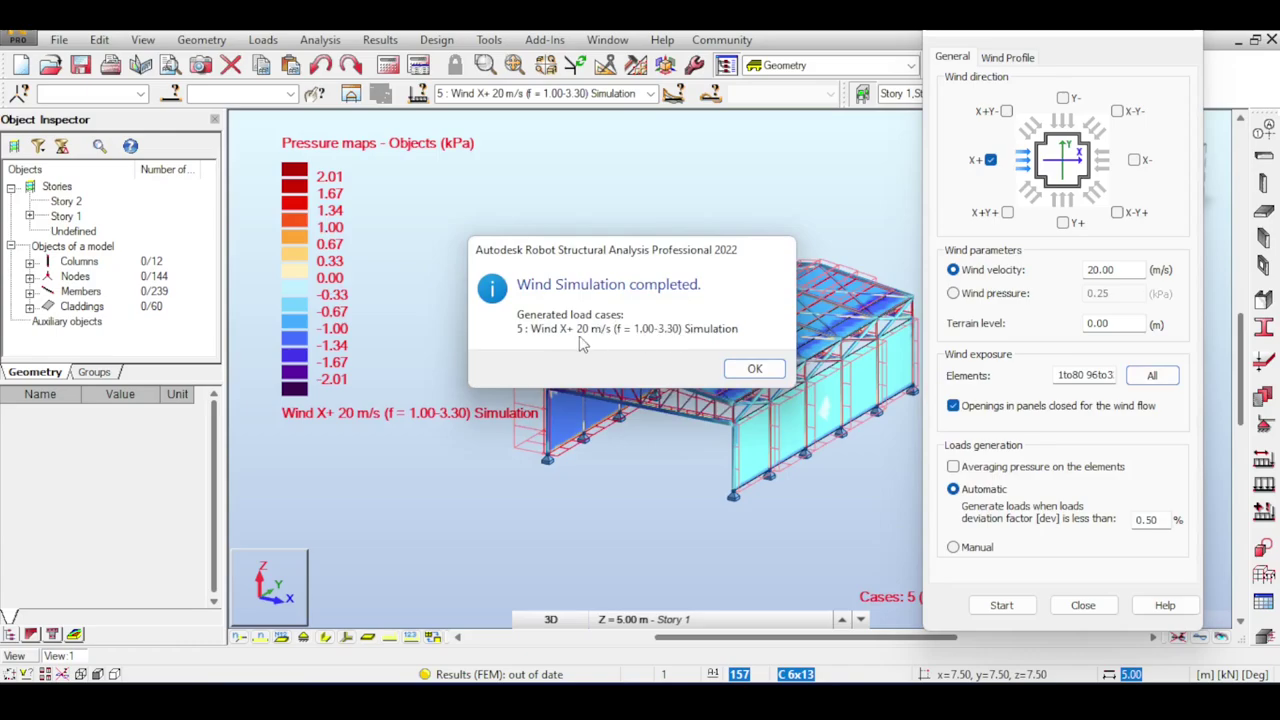
pyautogui.click(730, 369)
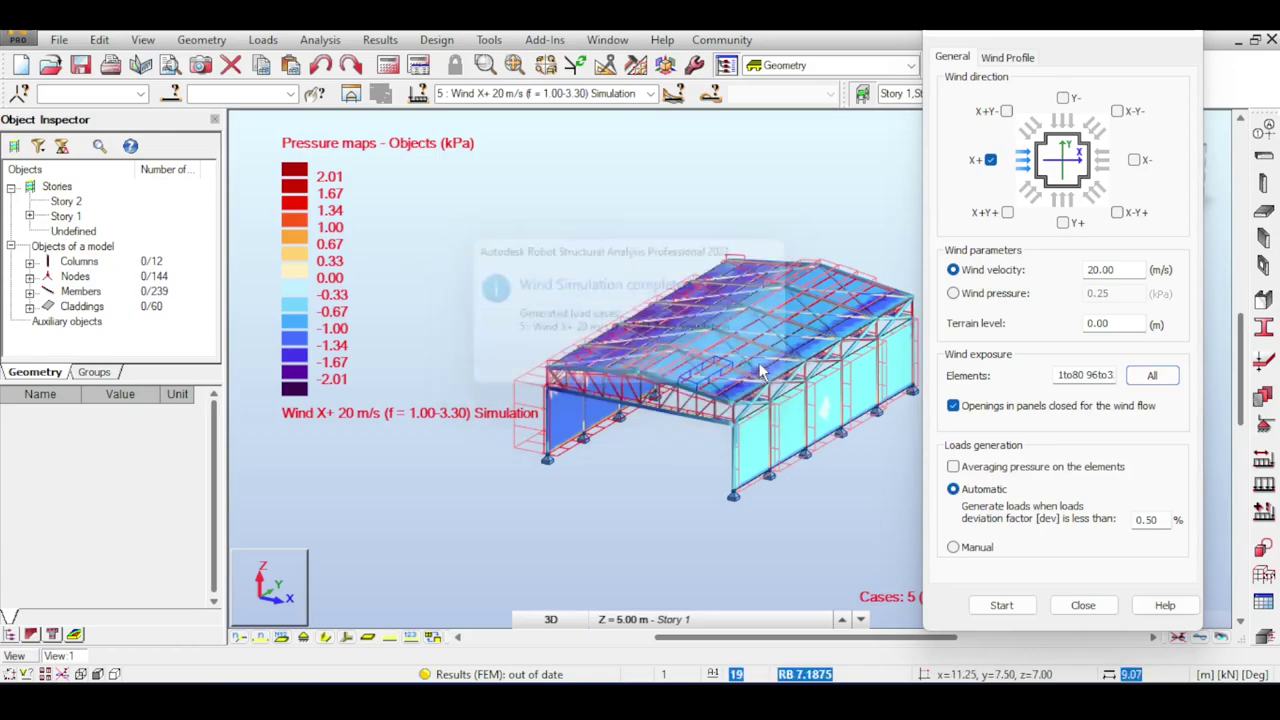
# Select the Wind X+ 20 m/s simulation load case and examine its pressure map on the roof.
pyautogui.click(600, 93)
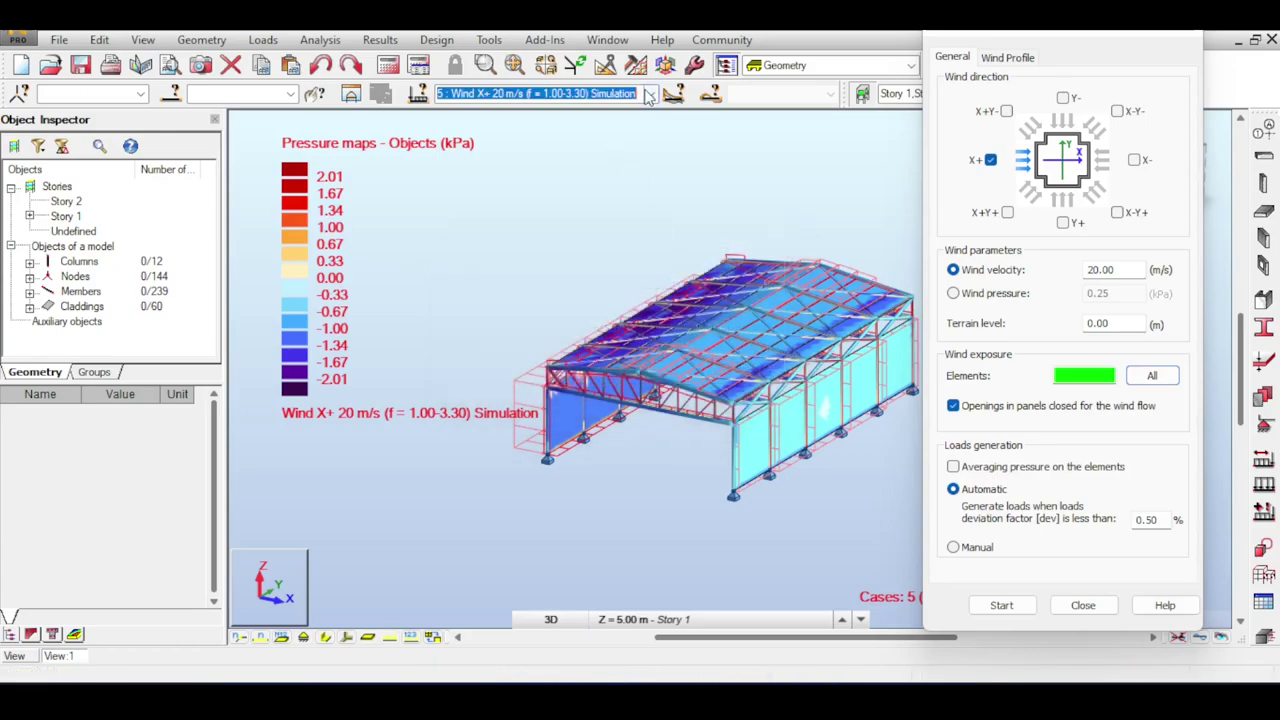
pyautogui.click(619, 163)
pyautogui.moveTo(584, 174); pyautogui.dragTo(515, 152, button='middle')
pyautogui.scroll(3, 525, 226)
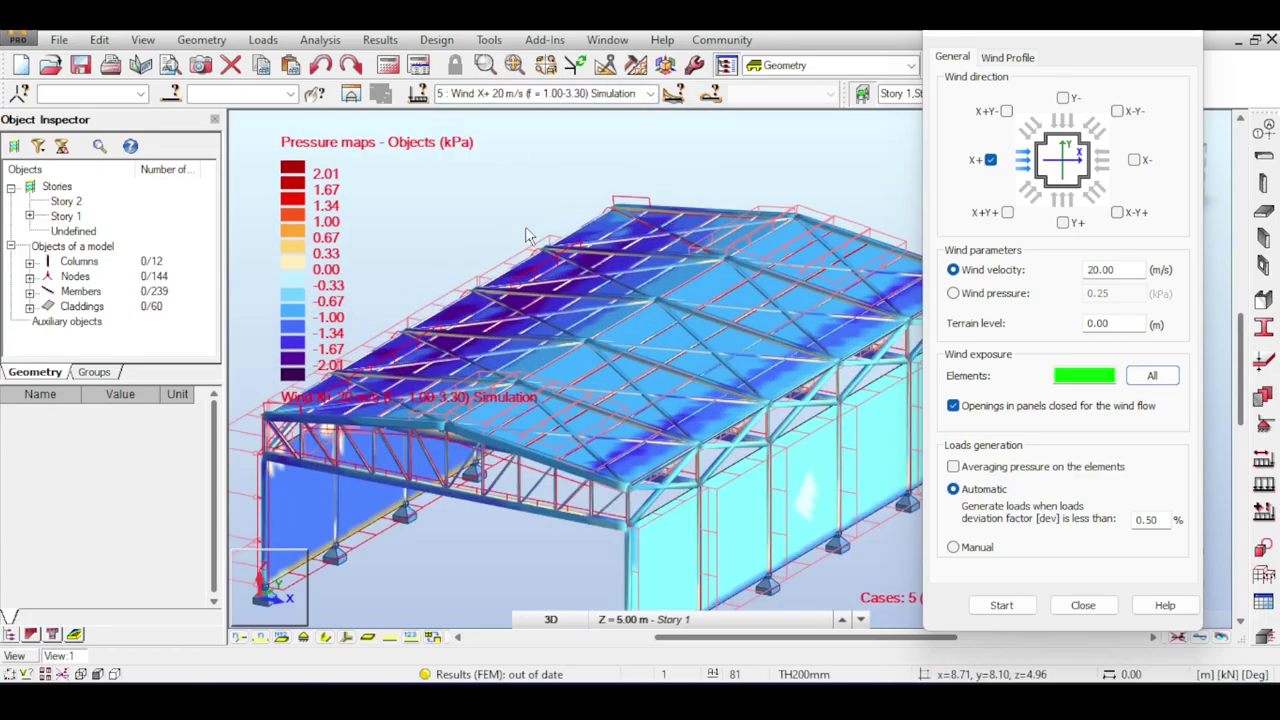
pyautogui.scroll(-2, 525, 226)
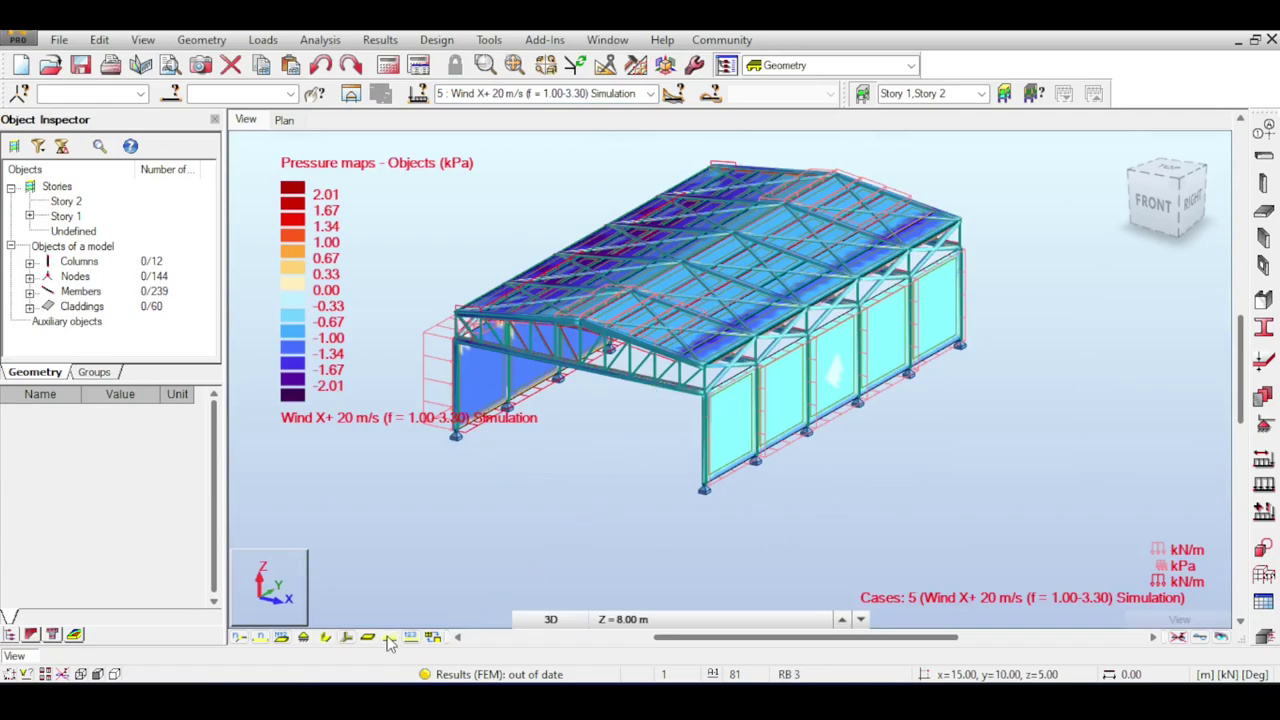
# Examine the simulated wind pressures and loads on the claddings of both long side walls.
pyautogui.click(390, 638)
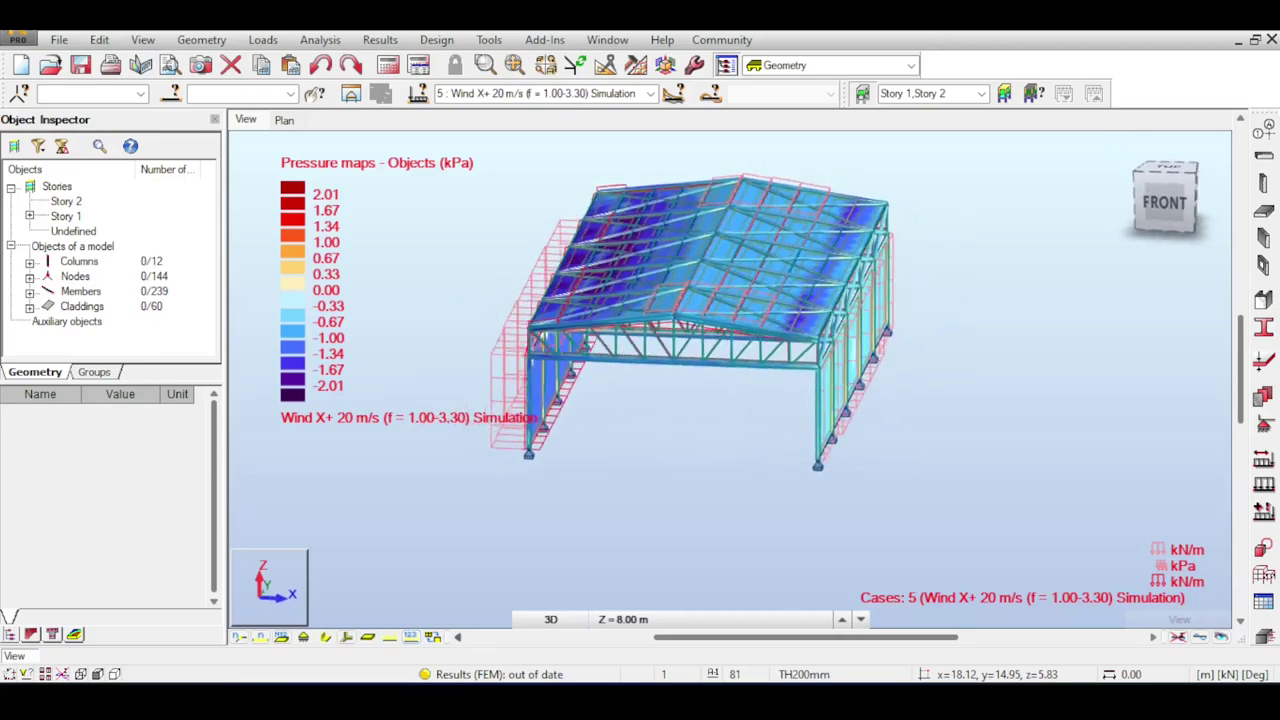
pyautogui.keyDown('shift'); pyautogui.moveTo(560, 370); pyautogui.dragTo(697, 295, button='middle'); pyautogui.keyUp('shift')
pyautogui.scroll(1, 697, 295)
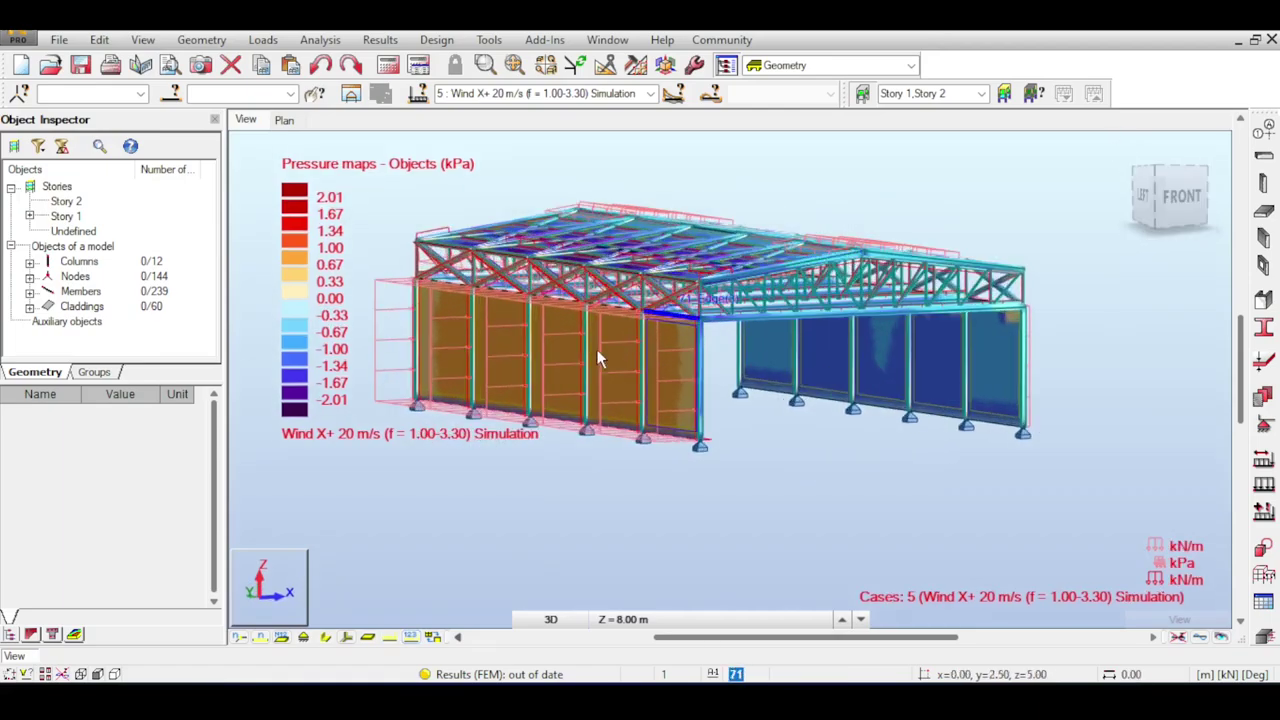
pyautogui.scroll(2, 596, 349)
pyautogui.moveTo(810, 306); pyautogui.dragTo(554, 326, button='middle')
pyautogui.scroll(-1, 580, 347)
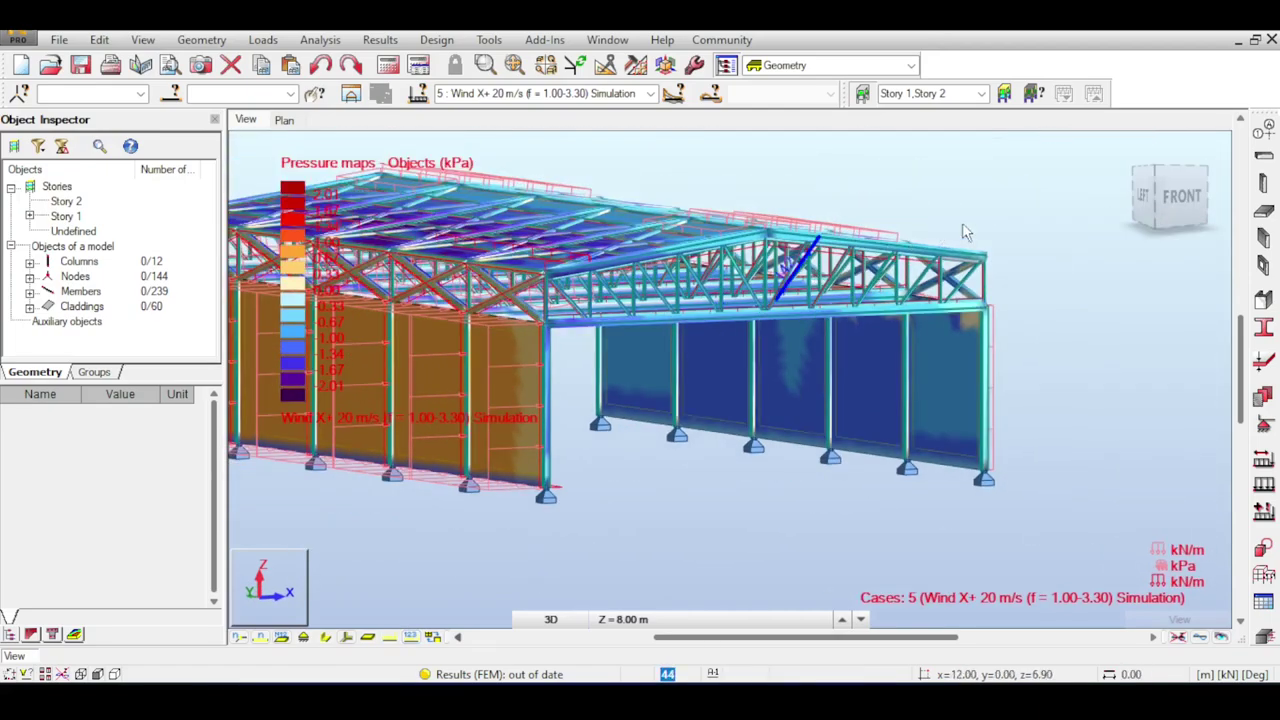
pyautogui.click(1165, 196)
pyautogui.scroll(3, 797, 378)
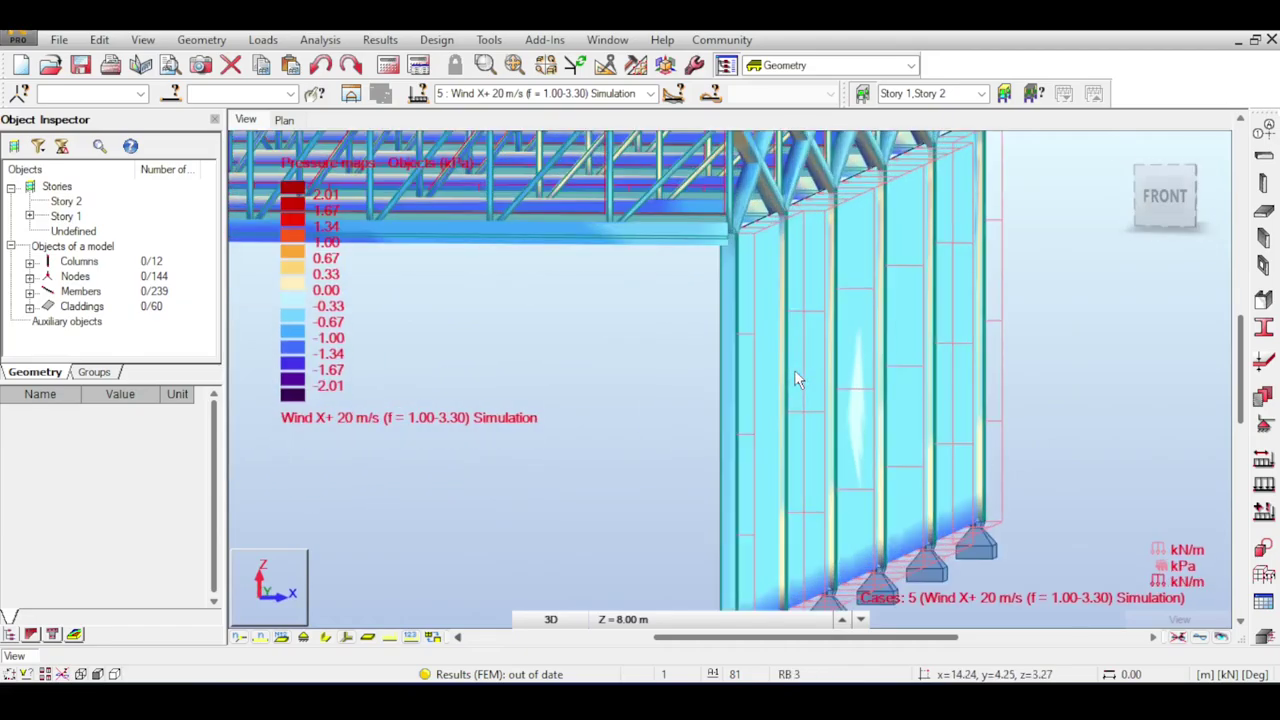
# Examine the Wind X+ 20 m/s simulation pressure map over the whole hall, covering the roof and both side walls.
pyautogui.scroll(-5, 795, 376)
pyautogui.moveTo(788, 372); pyautogui.dragTo(876, 353, button='middle')
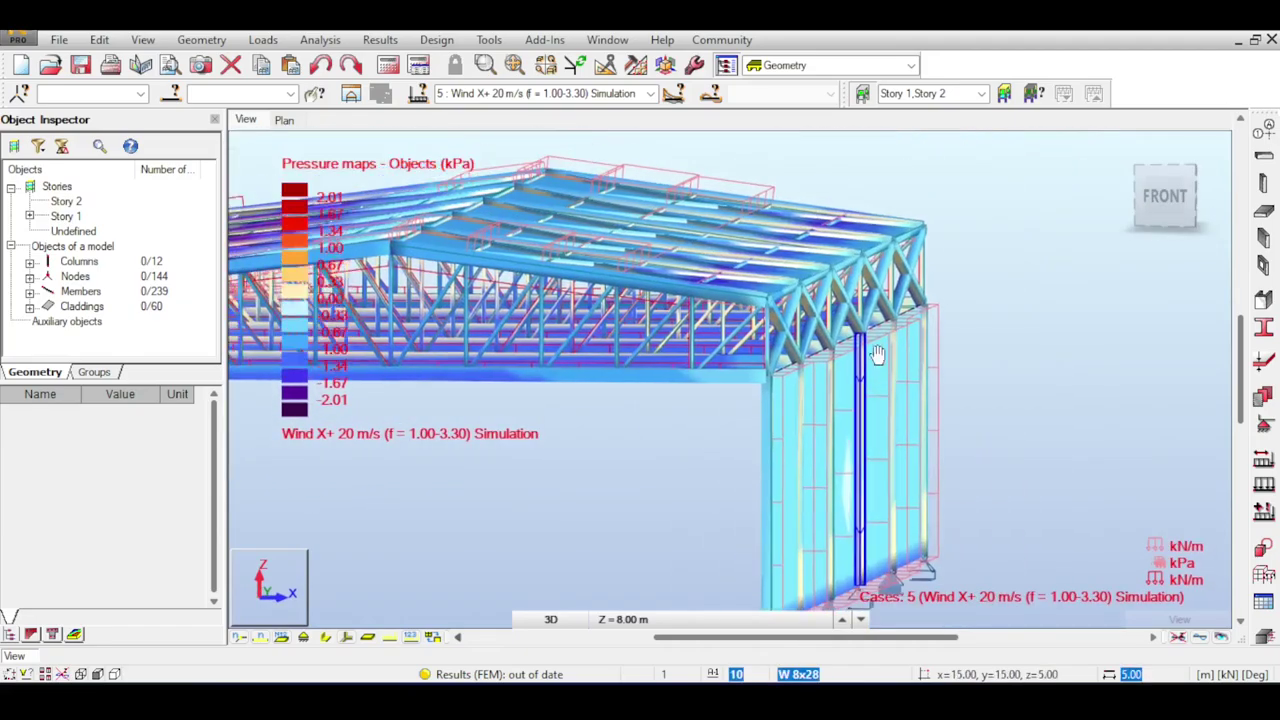
pyautogui.scroll(-2, 876, 353)
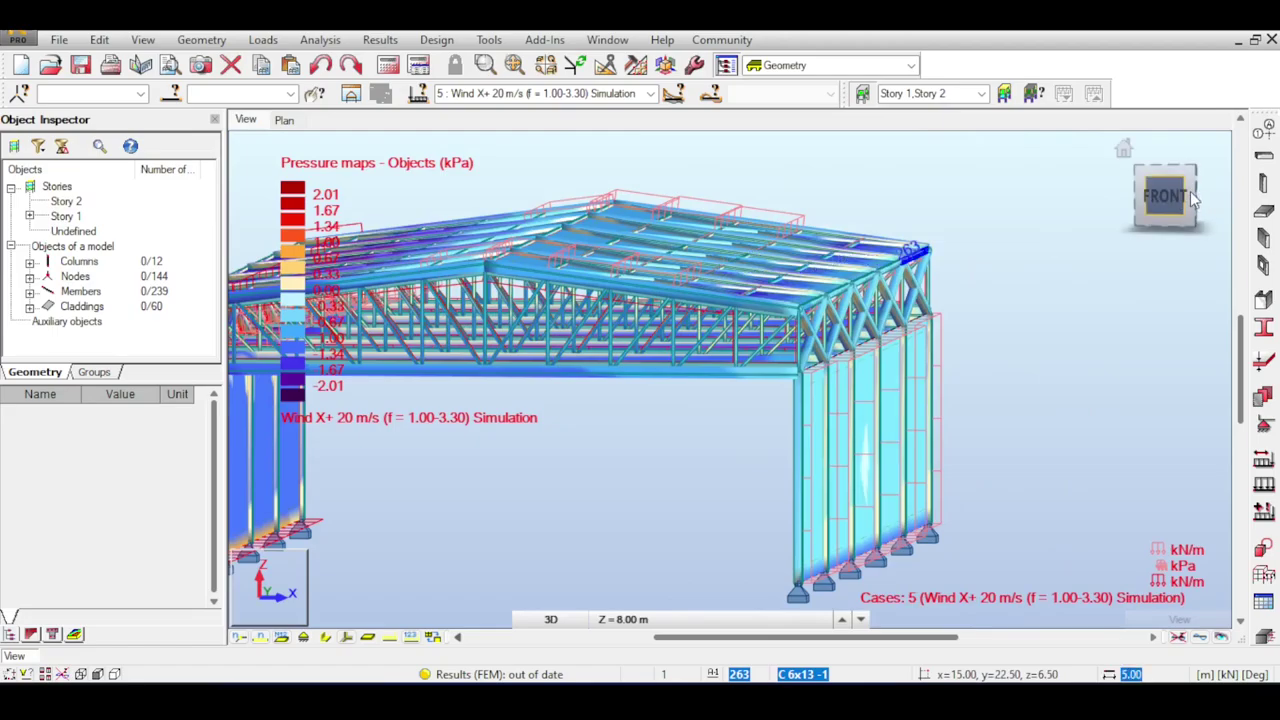
pyautogui.moveTo(921, 250)
pyautogui.keyDown('shift'); pyautogui.mouseDown(button='middle')
pyautogui.moveTo(1034, 217)
pyautogui.moveTo(932, 288)
pyautogui.moveTo(969, 291)
pyautogui.moveTo(1110, 222)
pyautogui.moveTo(1030, 250)
pyautogui.moveTo(960, 300)
pyautogui.moveTo(878, 285)
pyautogui.moveTo(940, 262)
pyautogui.mouseUp(button='middle'); pyautogui.keyUp('shift')
pyautogui.scroll(-3, 962, 258)
pyautogui.moveTo(862, 242); pyautogui.dragTo(998, 251, button='middle')
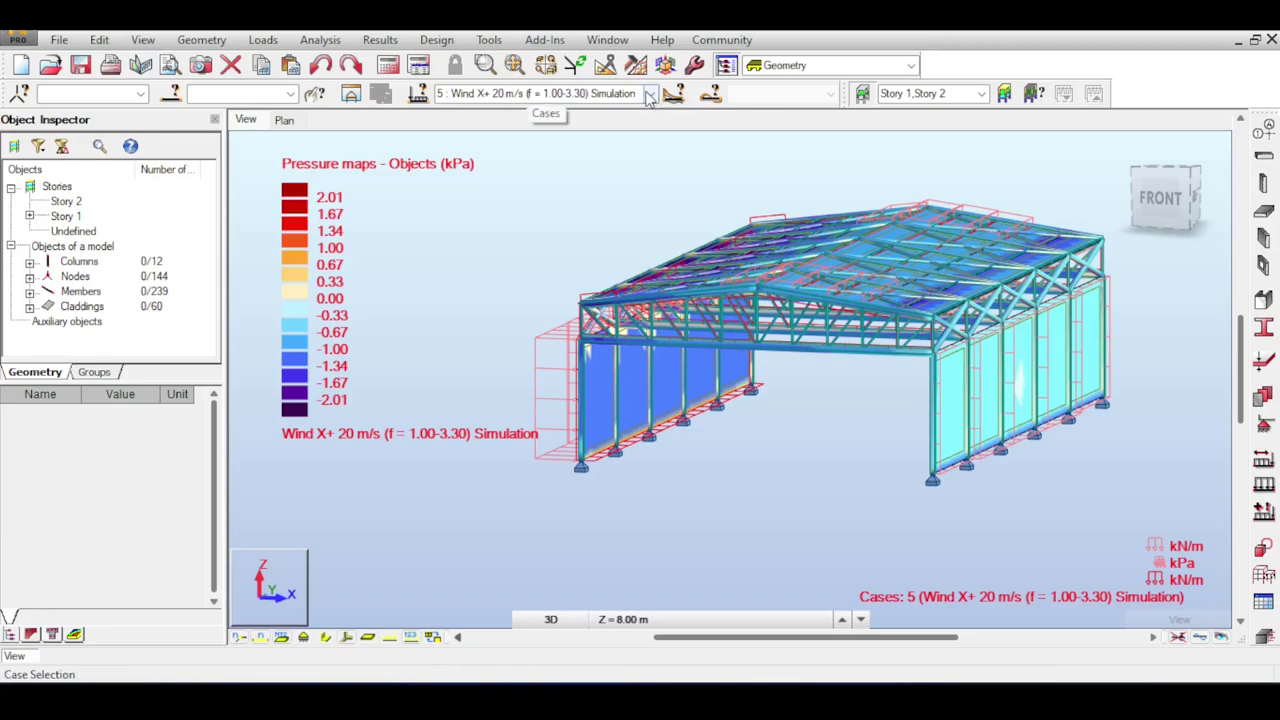
pyautogui.scroll(-3, 660, 283)
pyautogui.moveTo(700, 214); pyautogui.dragTo(648, 242, button='middle')
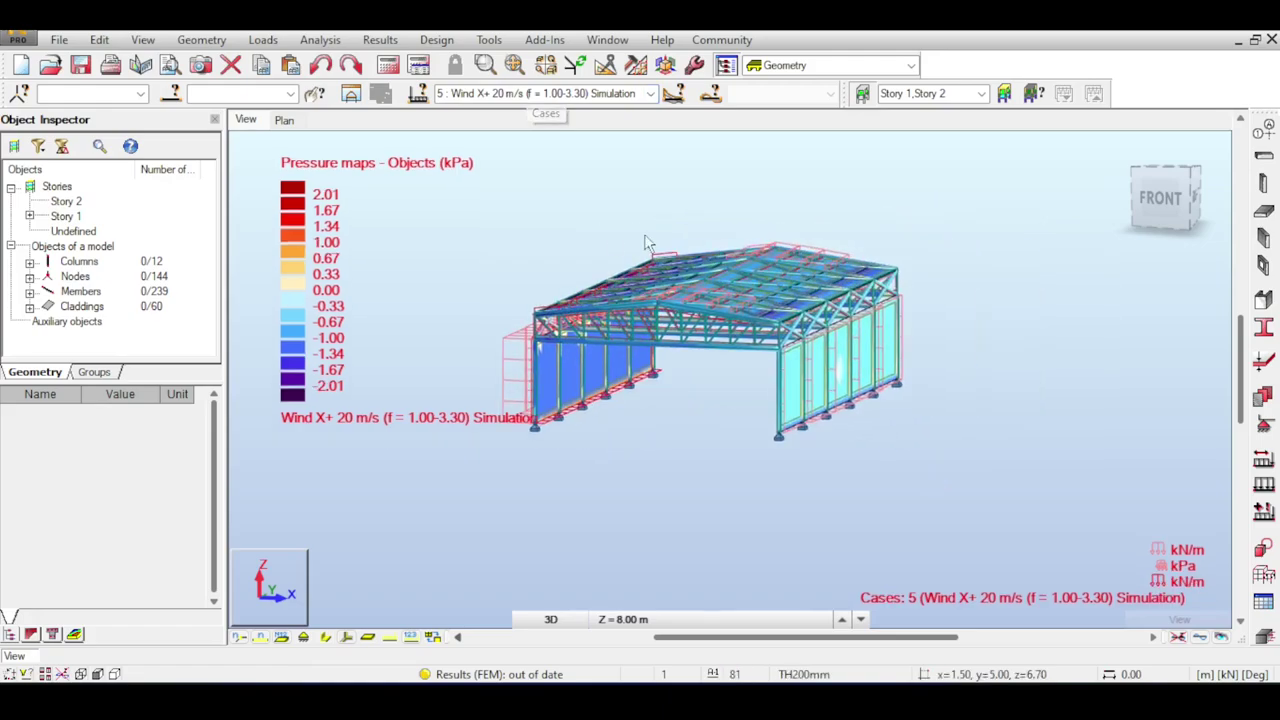
pyautogui.scroll(3, 750, 215)
pyautogui.moveTo(820, 212); pyautogui.dragTo(881, 206, button='middle')
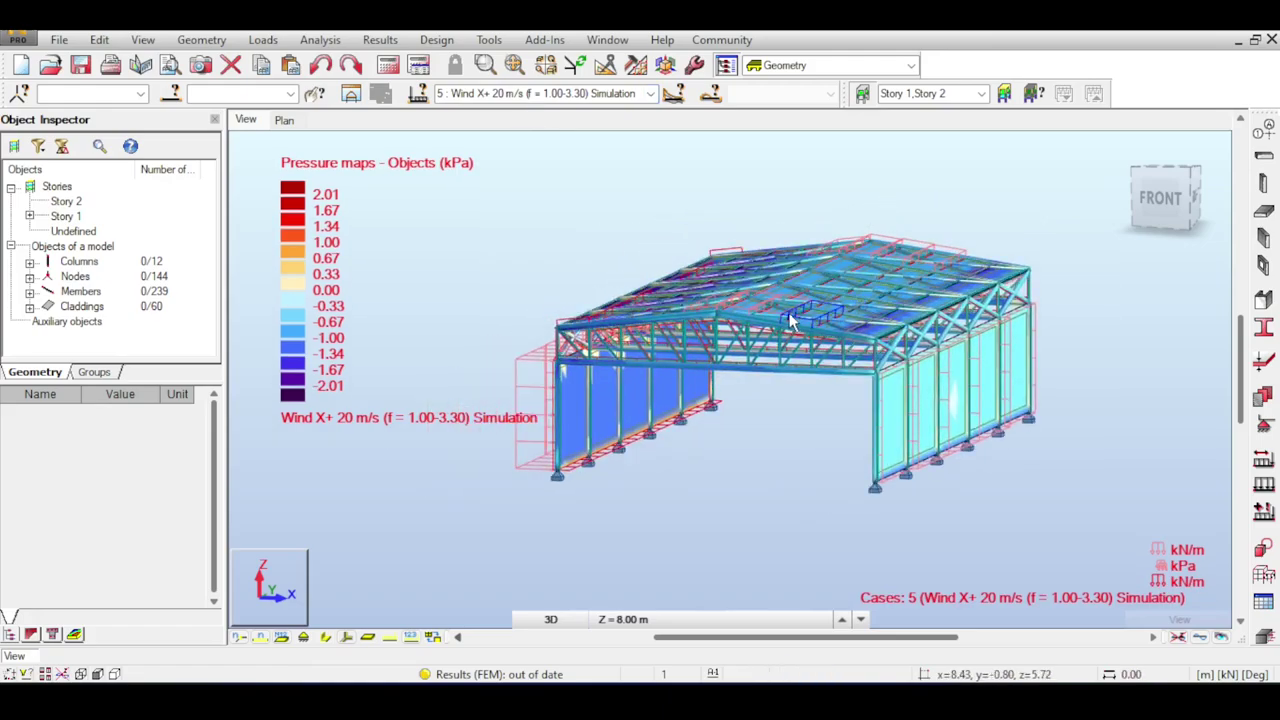
pyautogui.click(1190, 203)
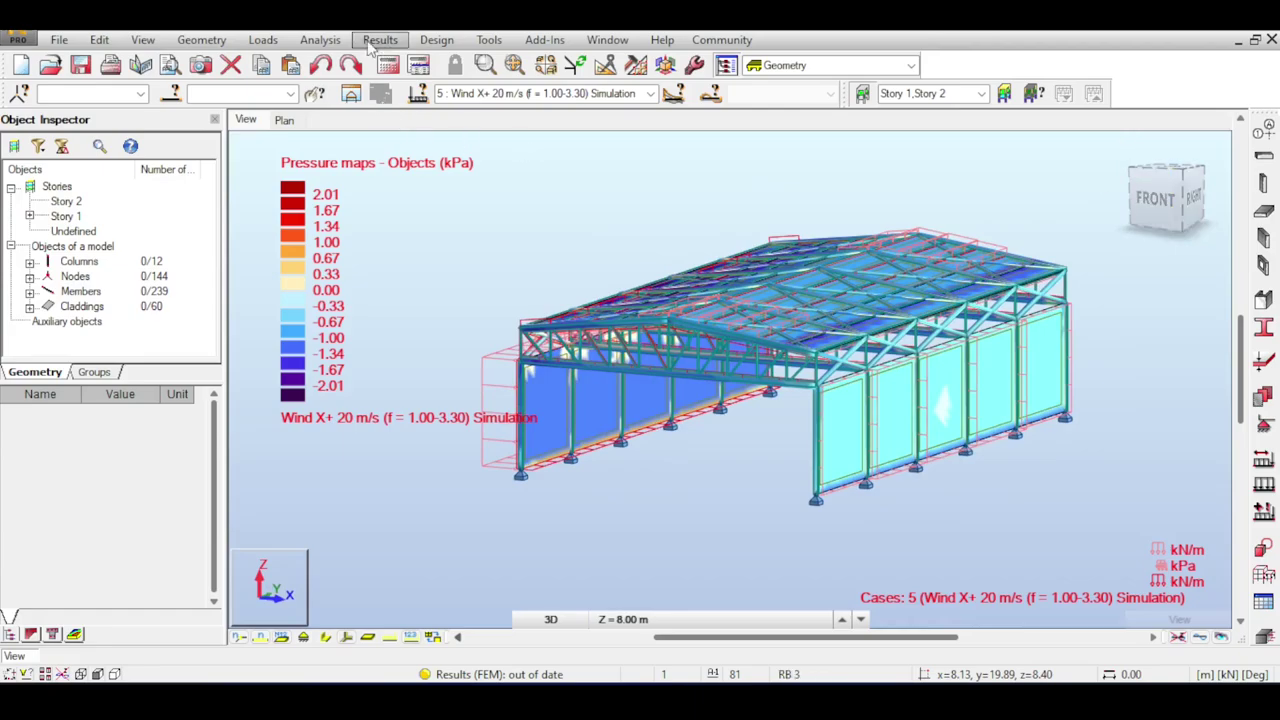
# Check the structure model generation options in the Analysis Type settings and close them without changes.
pyautogui.click(320, 40)
pyautogui.click(348, 62)
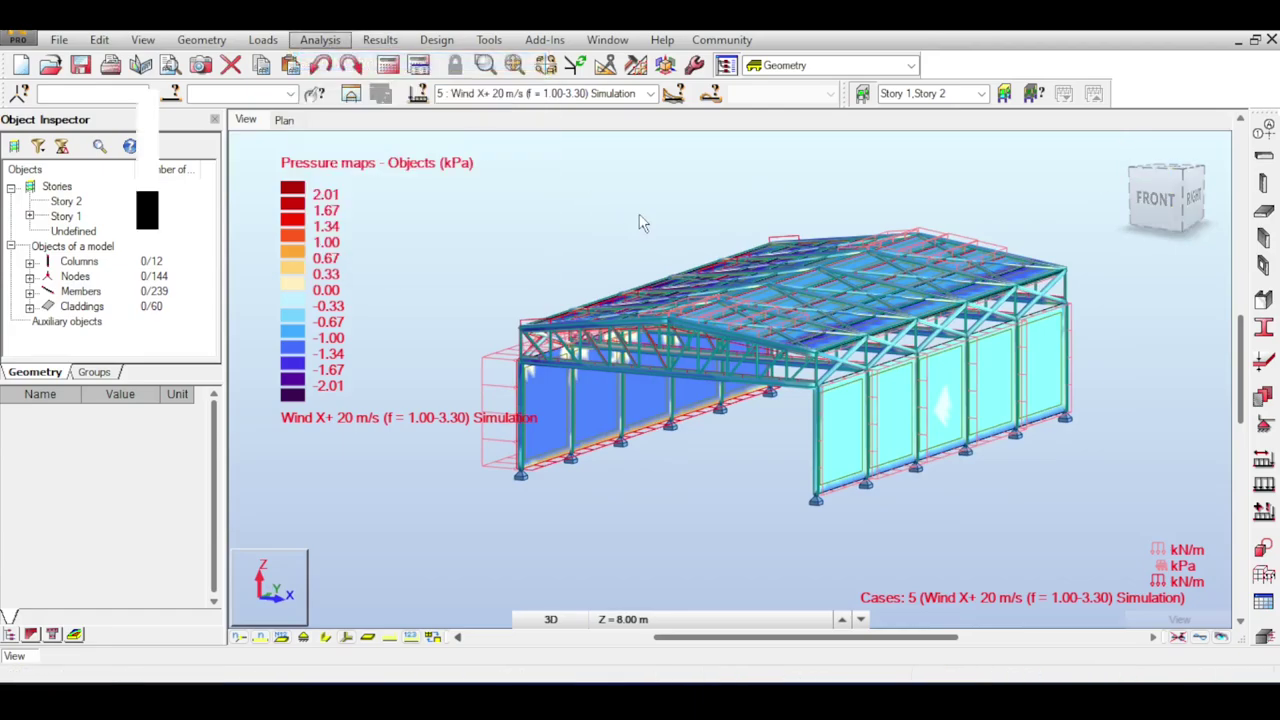
pyautogui.click(385, 133)
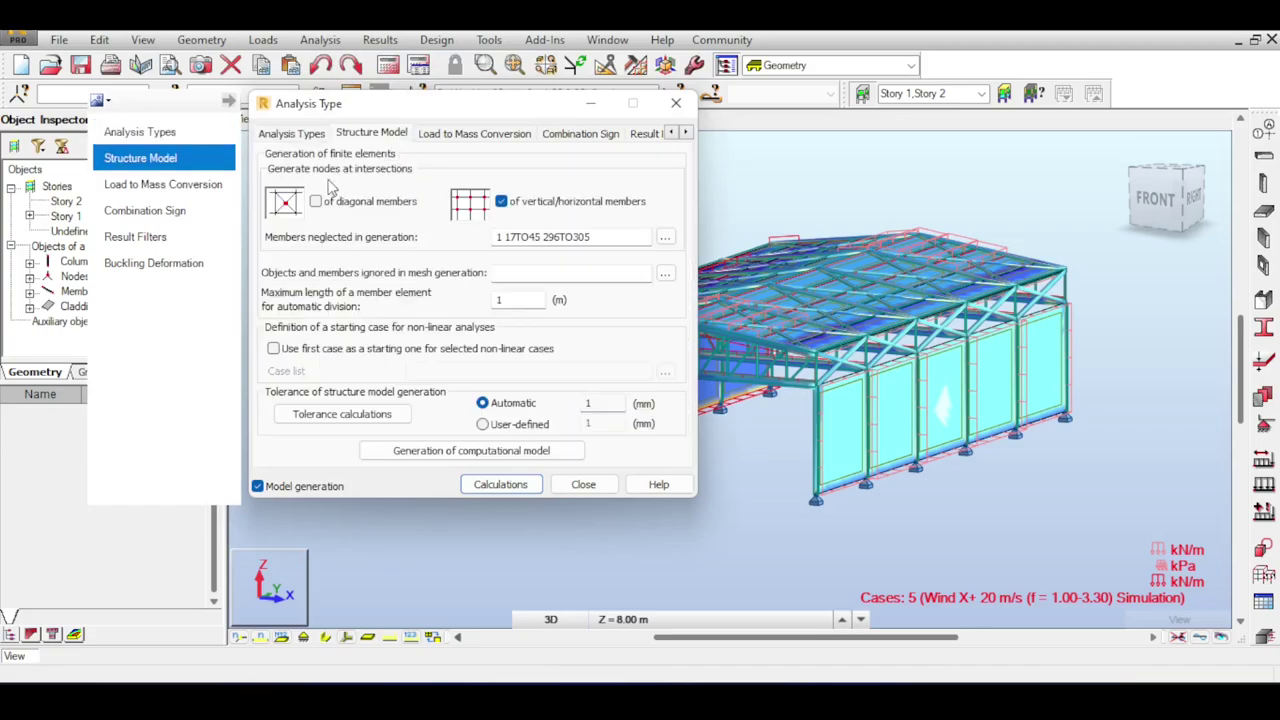
pyautogui.click(676, 103)
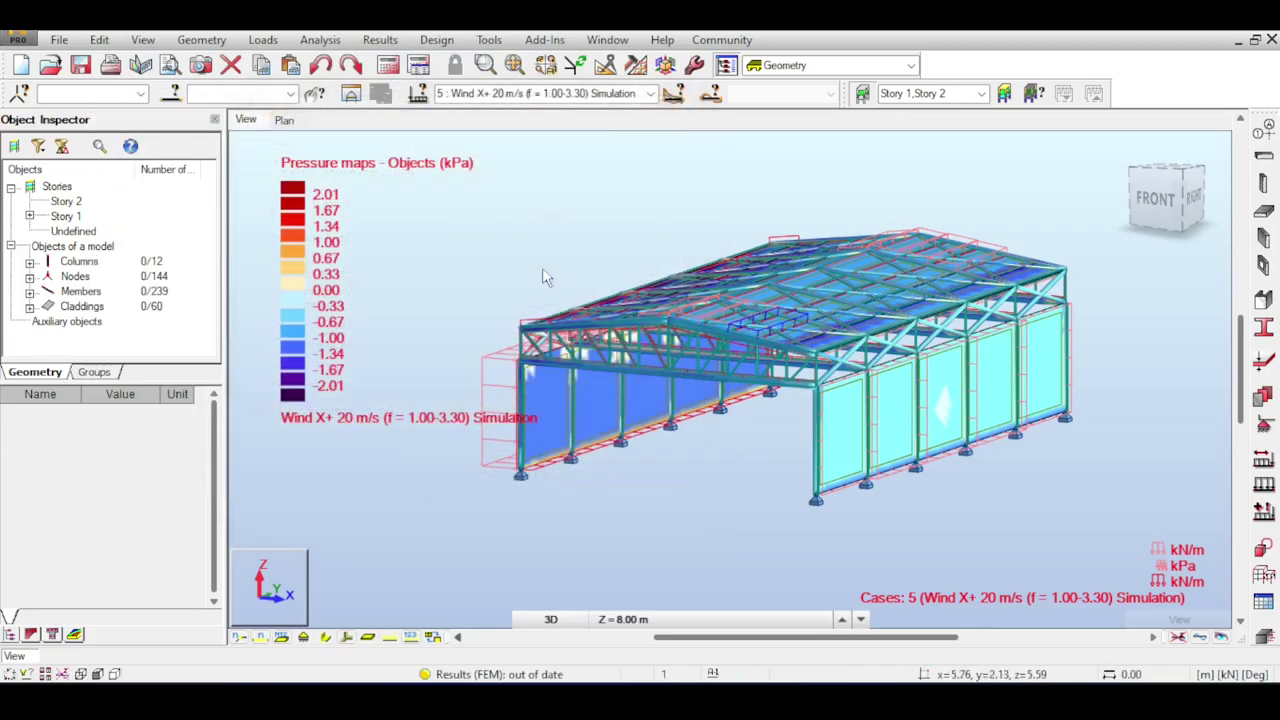
pyautogui.scroll(-1, 643, 250)
pyautogui.moveTo(623, 234); pyautogui.dragTo(583, 285, button='middle')
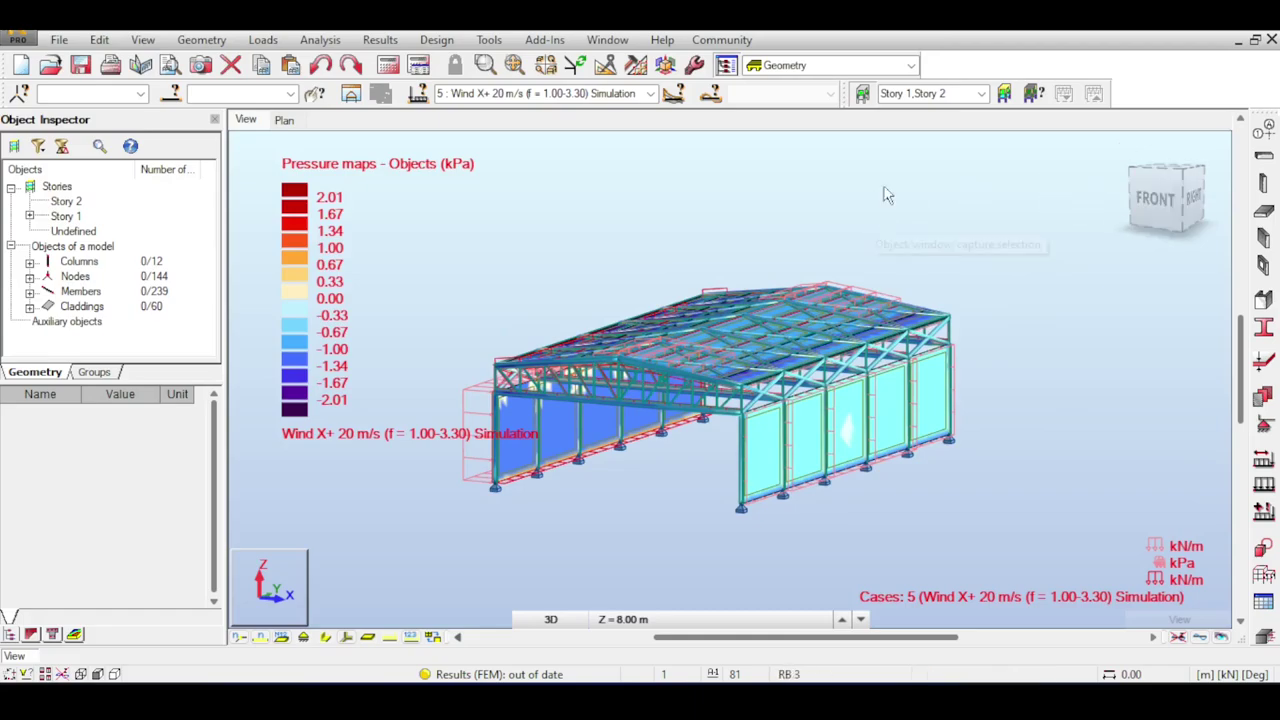
pyautogui.moveTo(750, 249); pyautogui.dragTo(814, 250, button='middle')
pyautogui.scroll(1, 812, 253)
pyautogui.scroll(1, 810, 251)
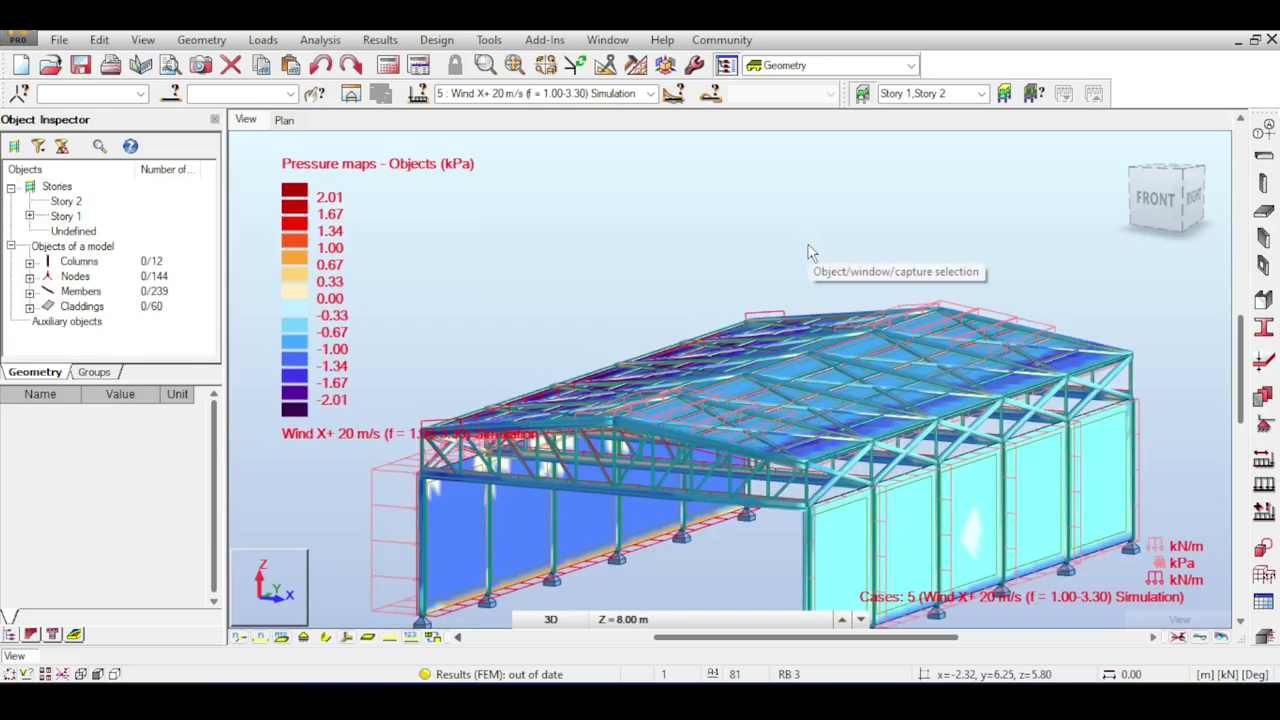
pyautogui.scroll(-2, 810, 251)
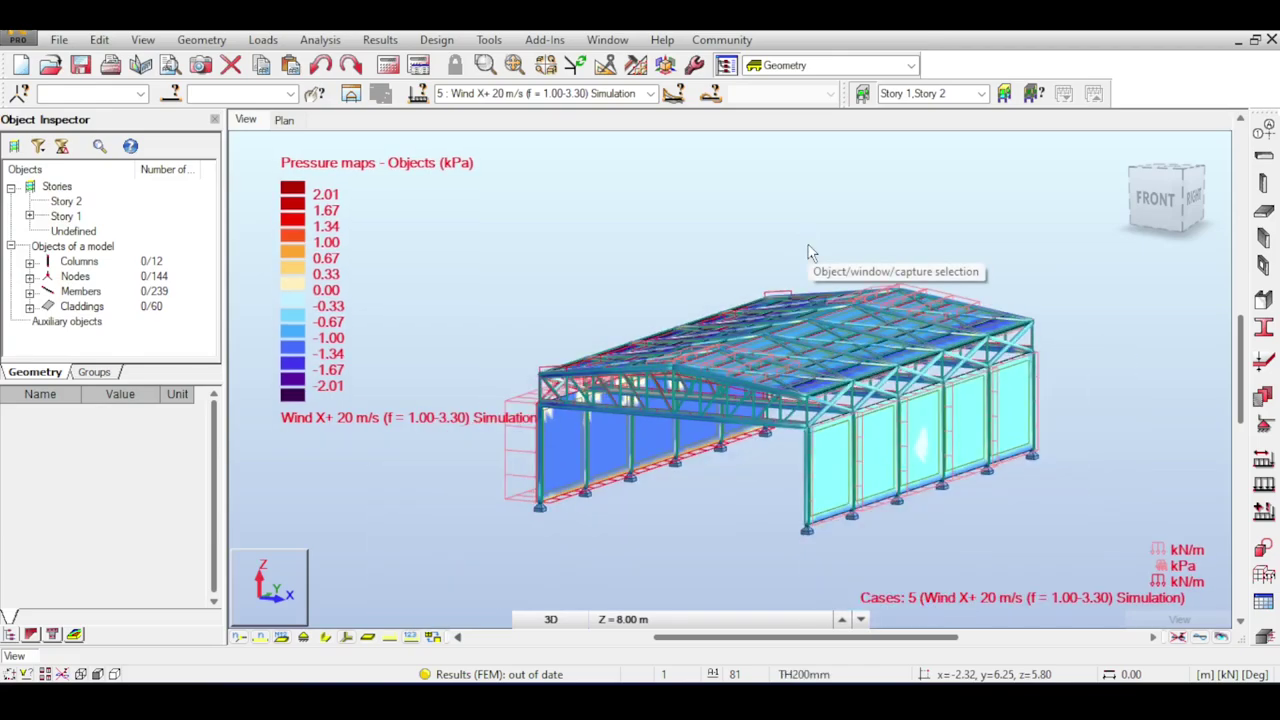